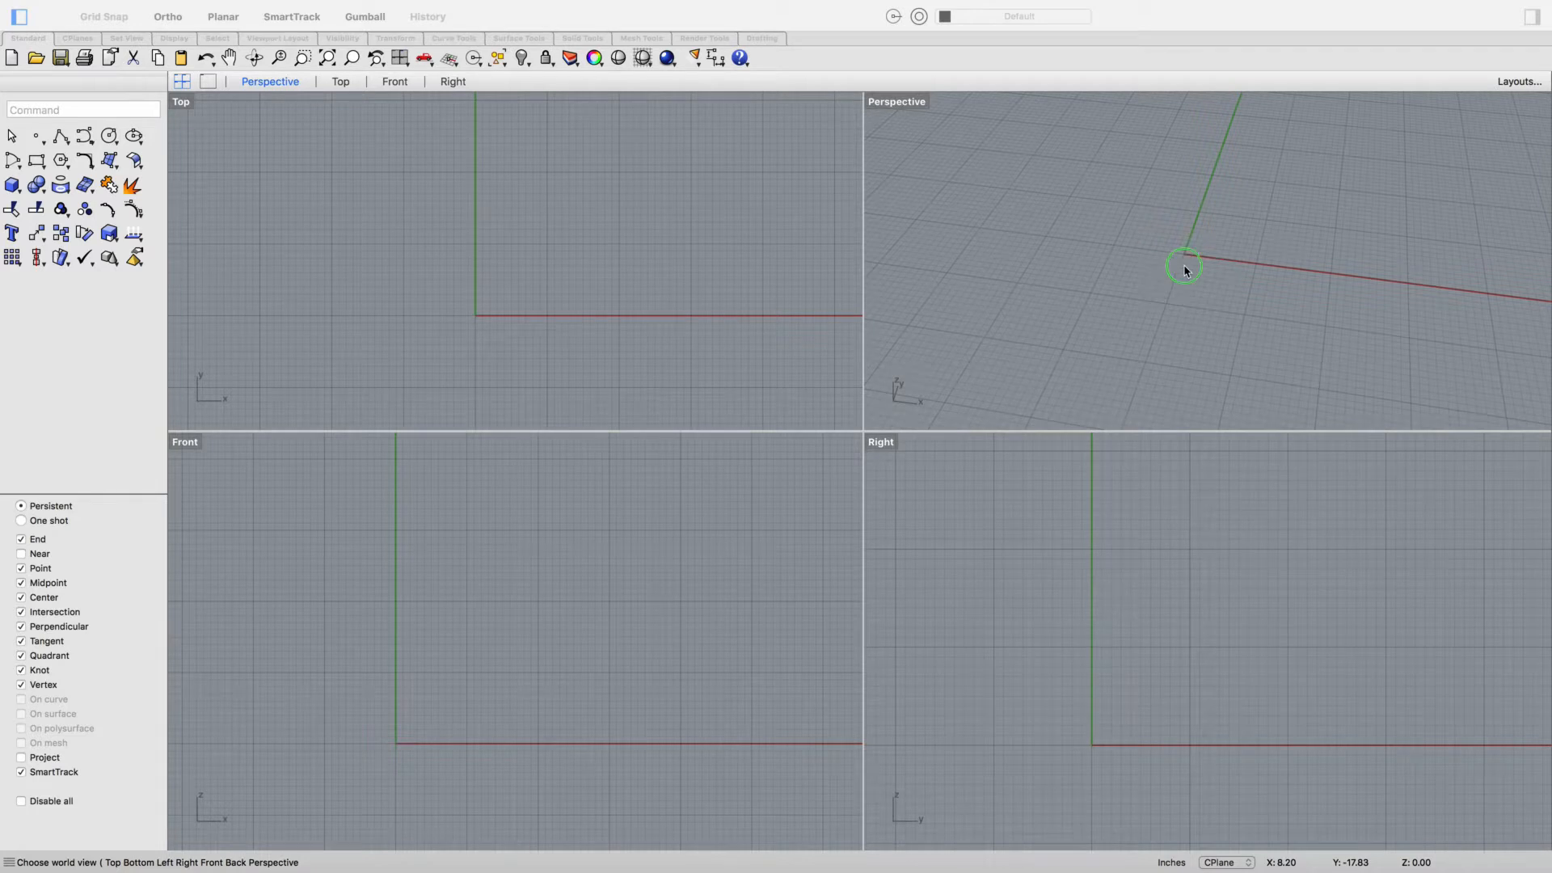
right_click_drag(1184, 267, 1194, 259)
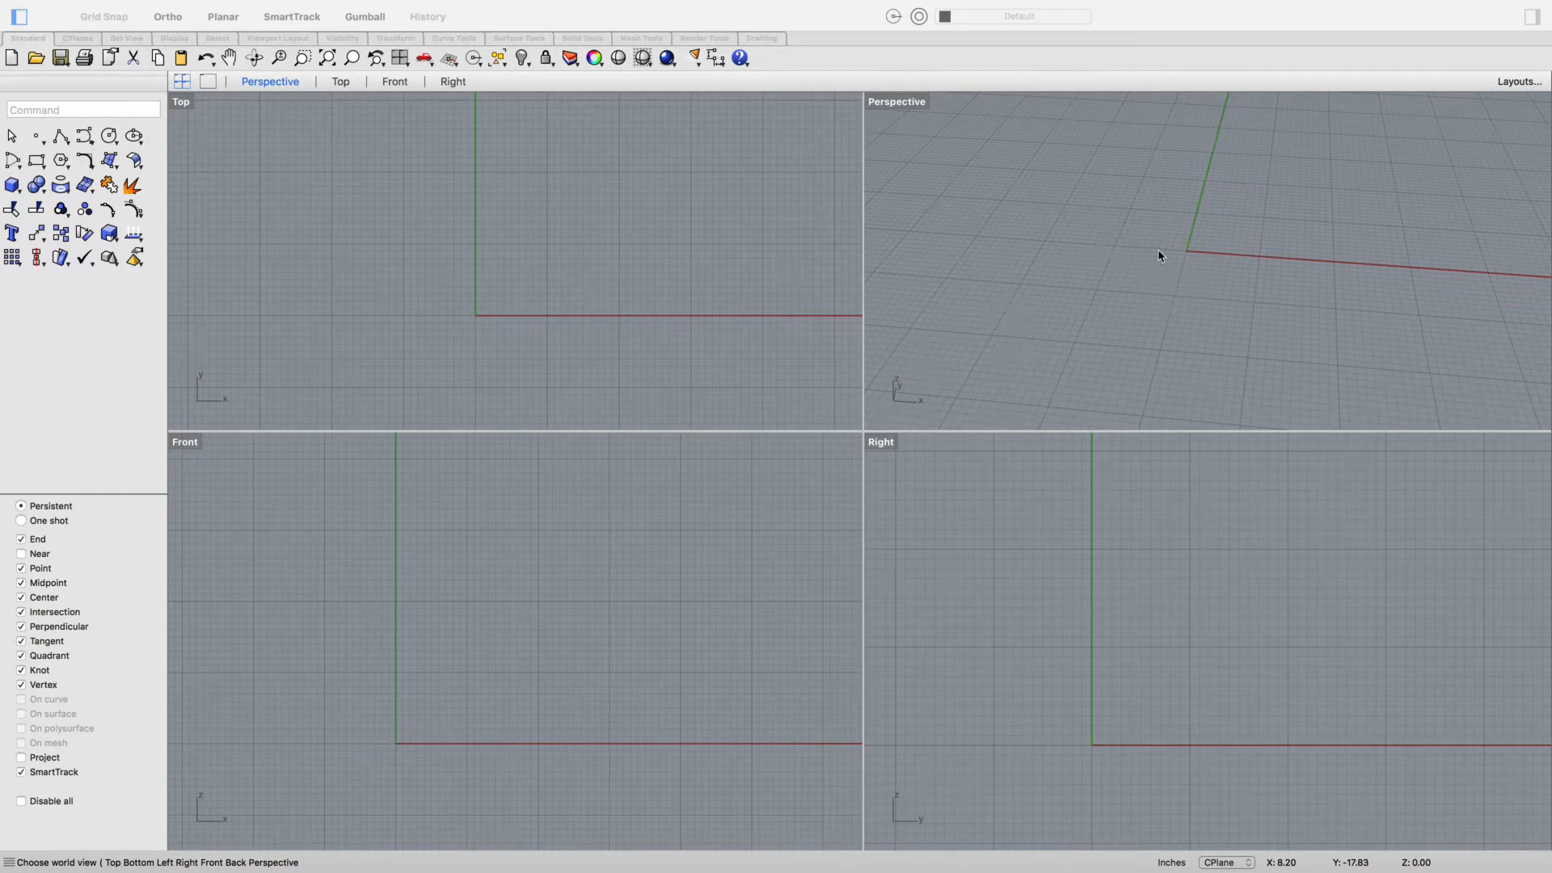
right_click_drag(1185, 310, 1213, 293)
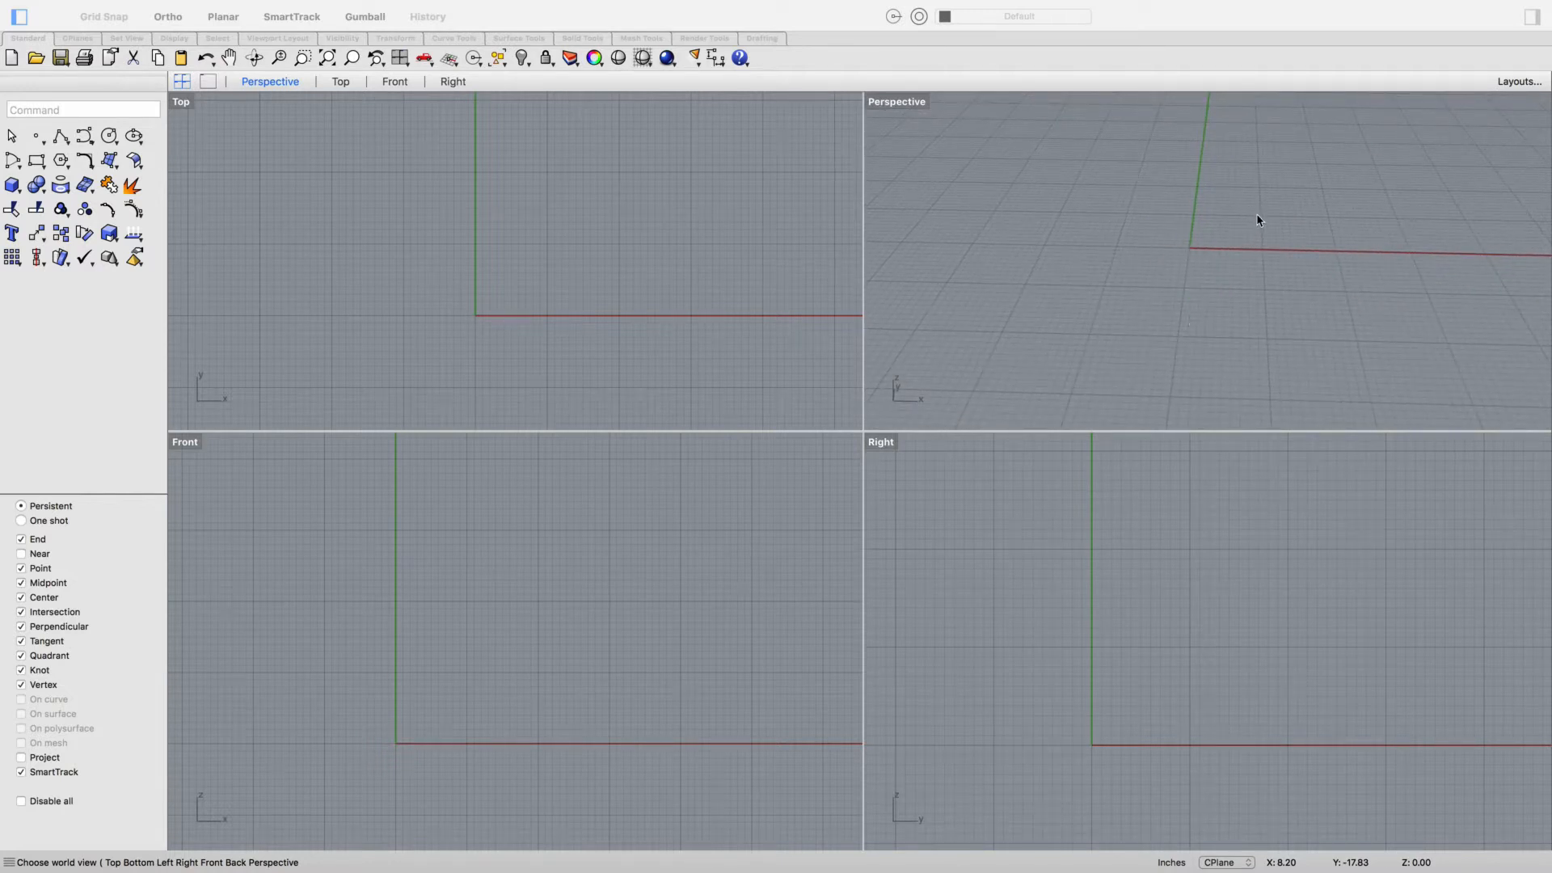
right_click_drag(1257, 218, 1291, 234)
right_click_drag(1116, 313, 1078, 380)
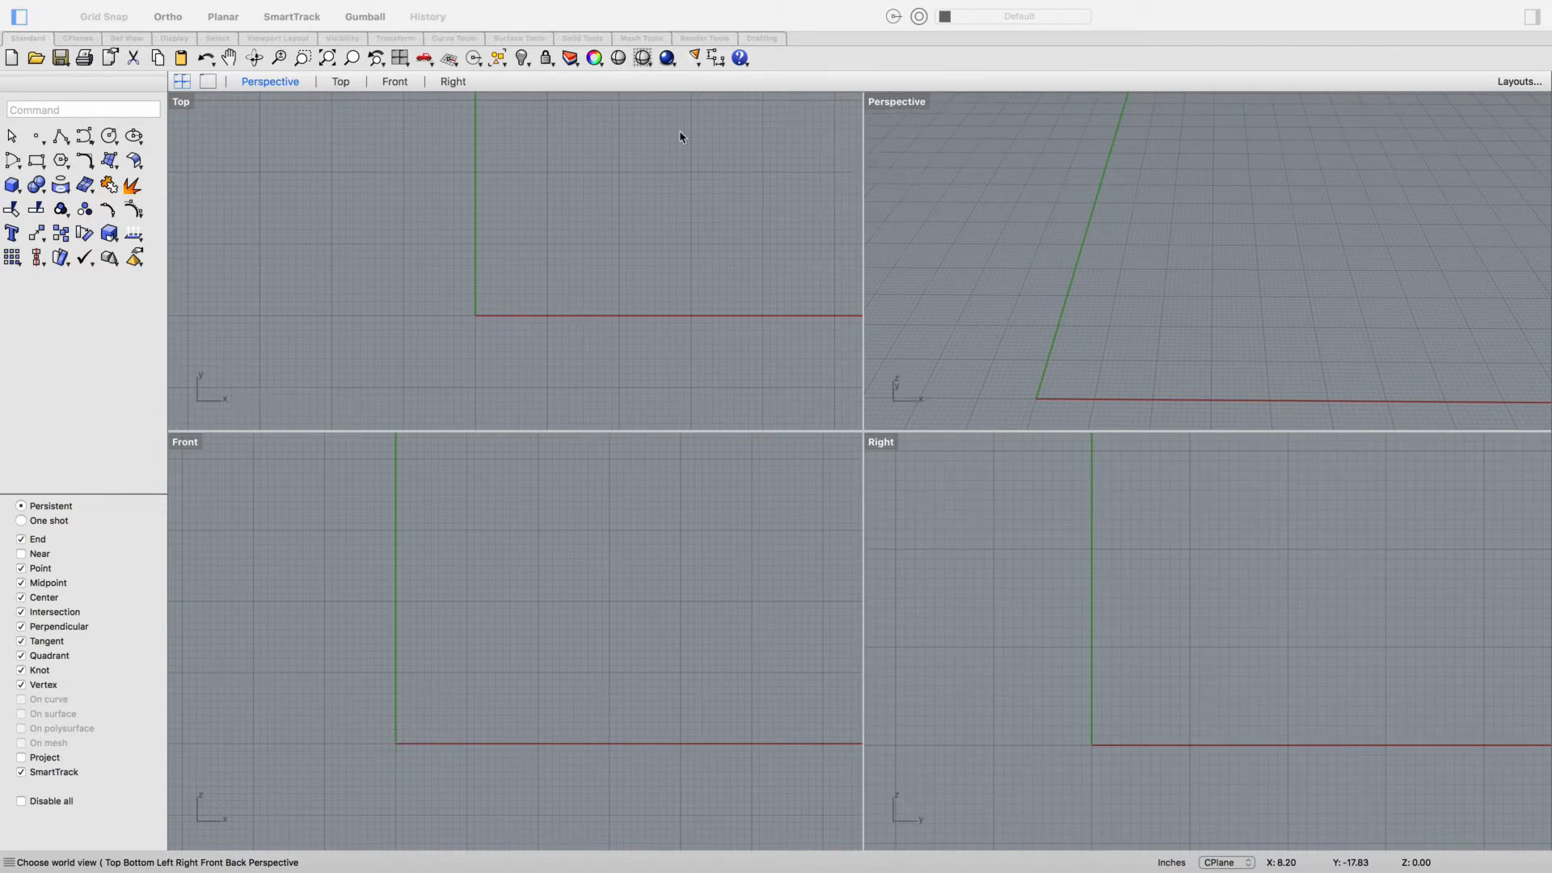
Show the Top view at full size and turn off the Gumball
left_click(340, 81)
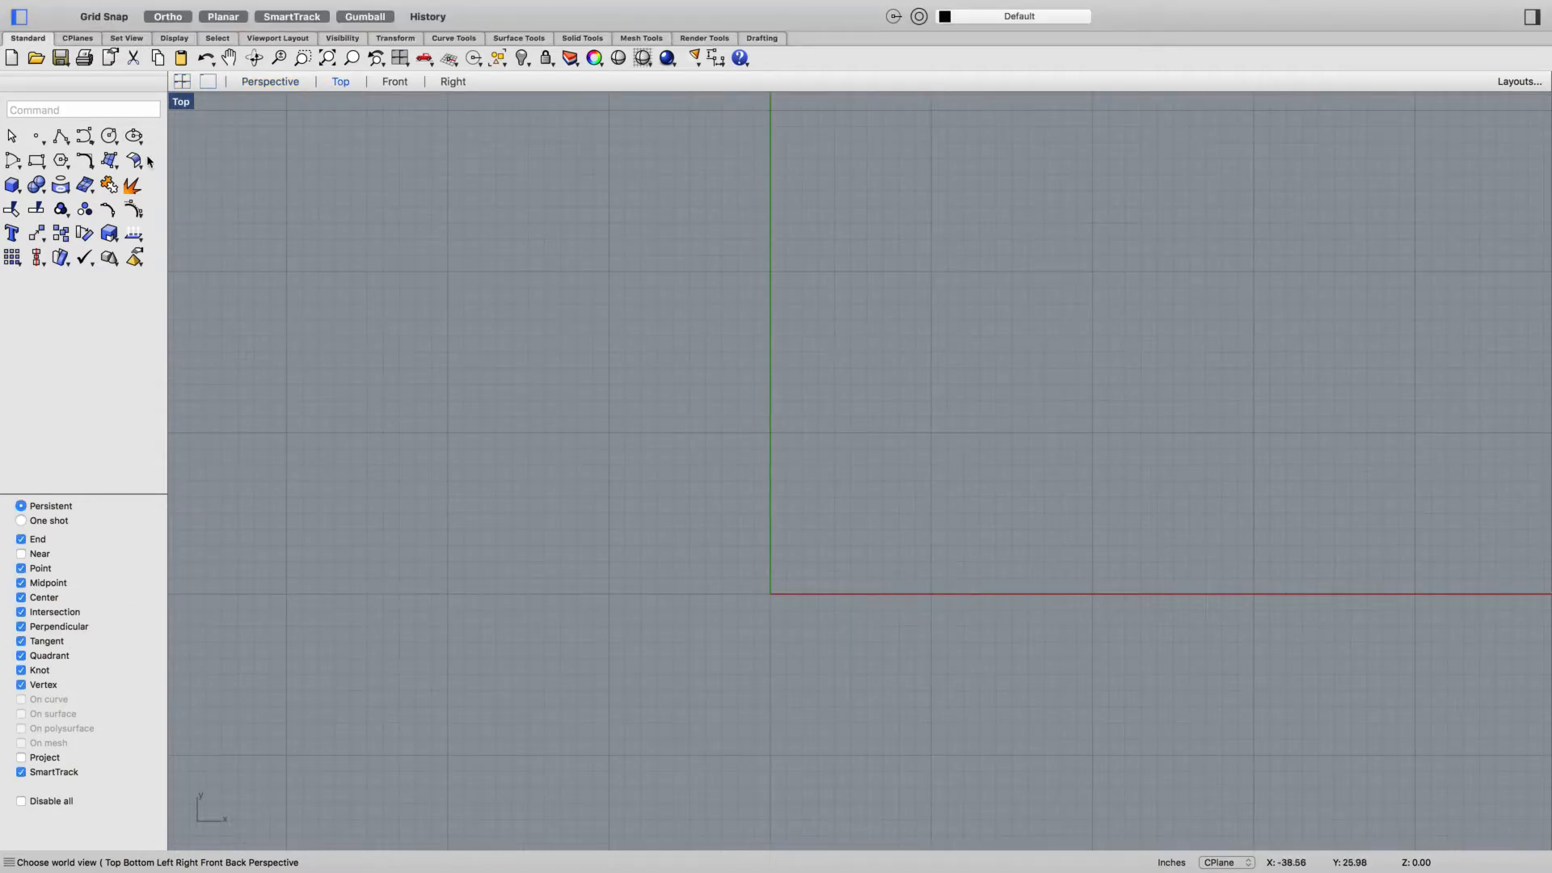
left_click(359, 16)
right_click_drag(997, 555, 752, 598)
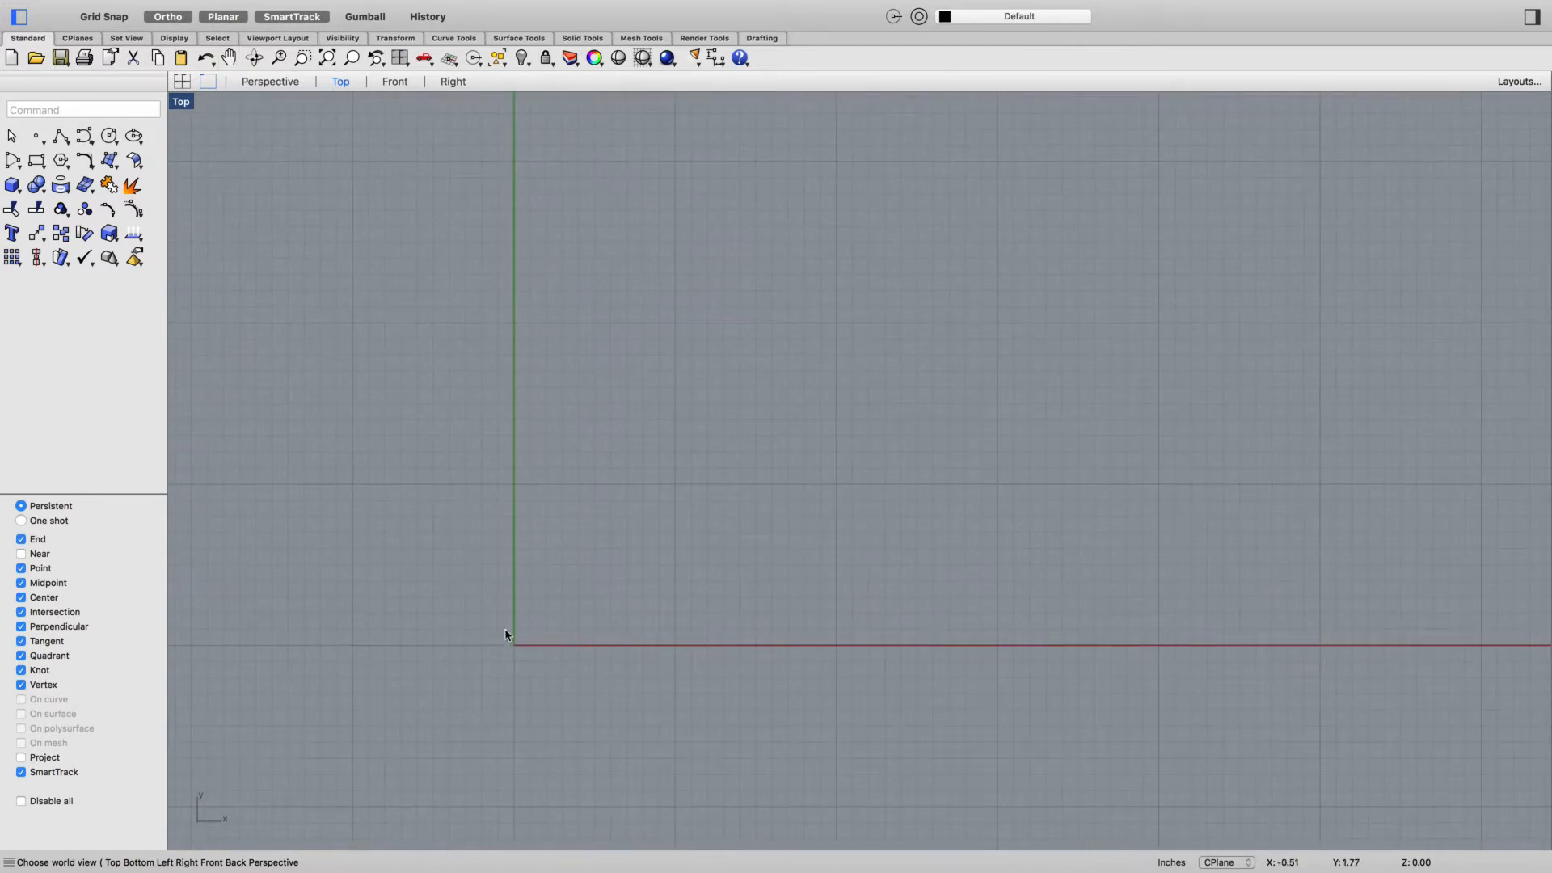
left_click(80, 9)
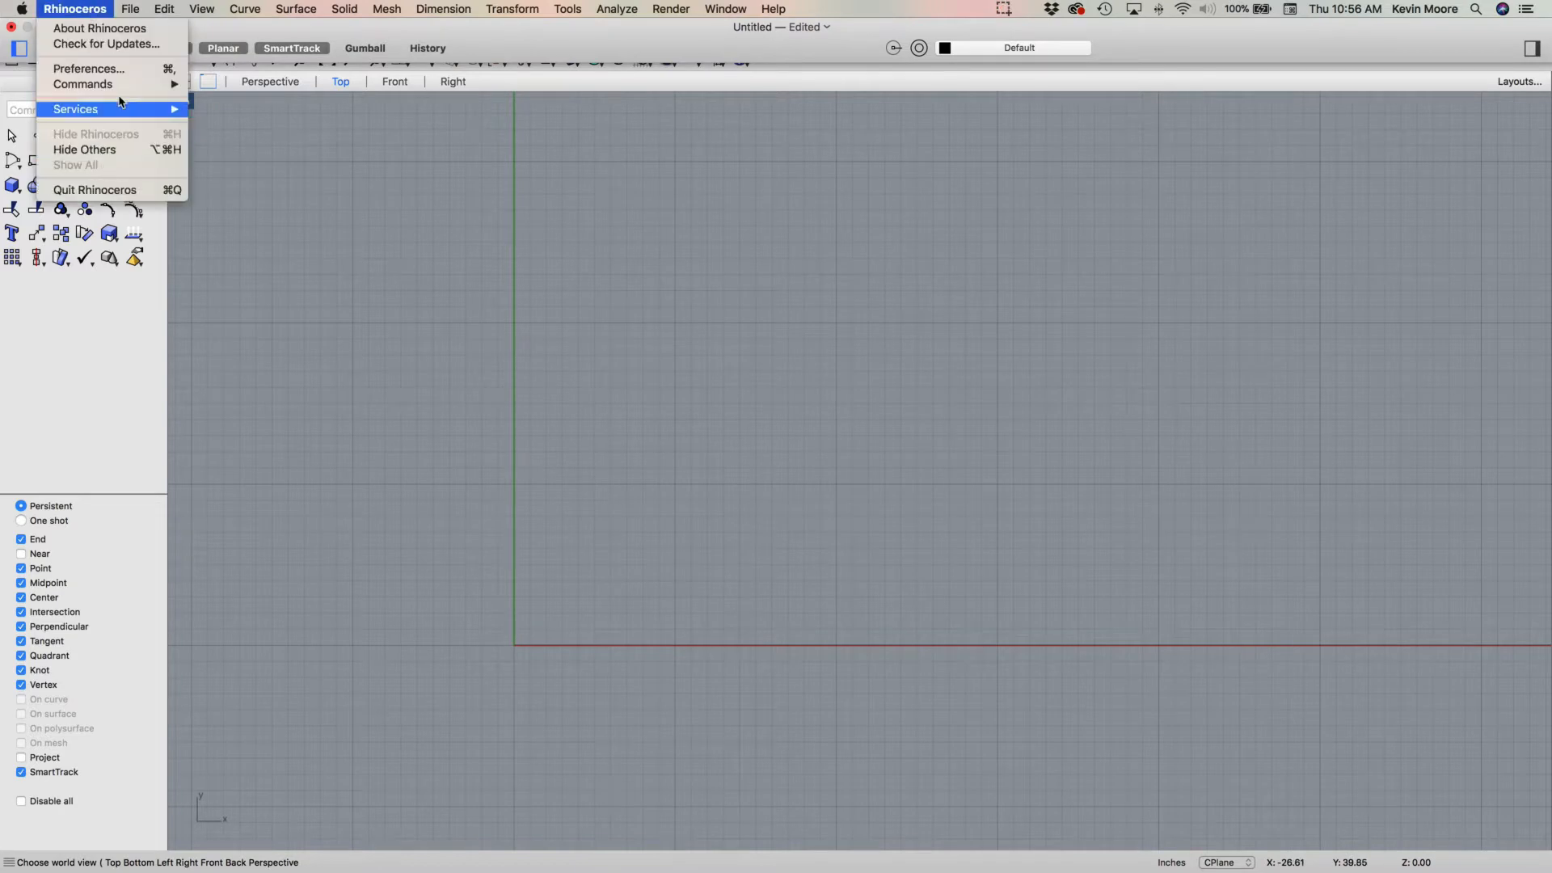
mouse_move(130, 8)
left_click(831, 471)
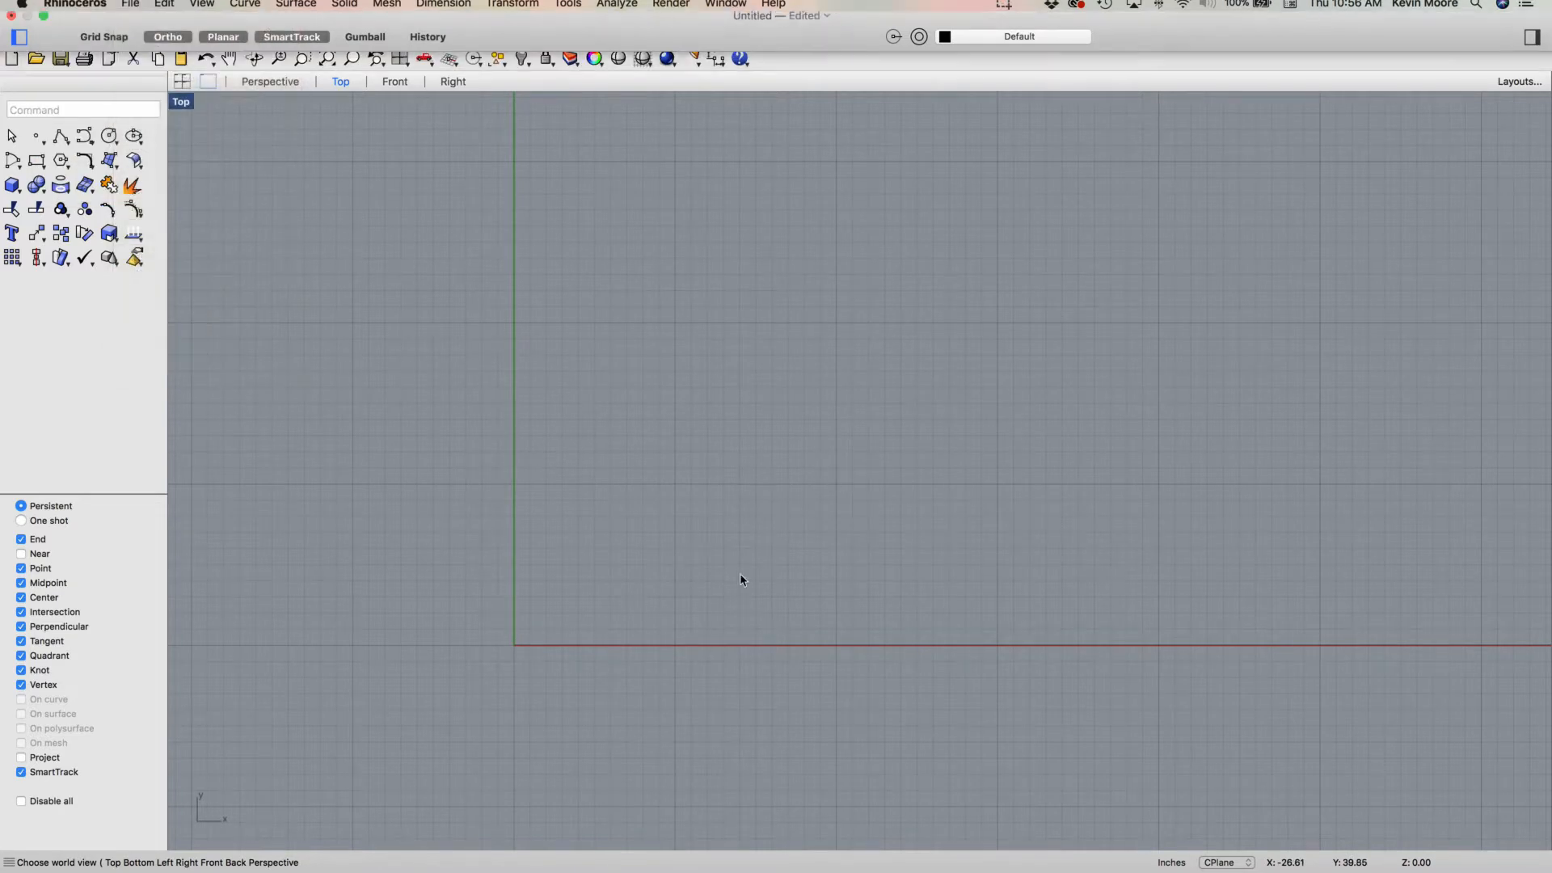
Draw an open polyline from the origin: 2 inches along positive X, 10 inches up, then 2 inches back to the Y axis
right_click_drag(805, 571, 799, 634)
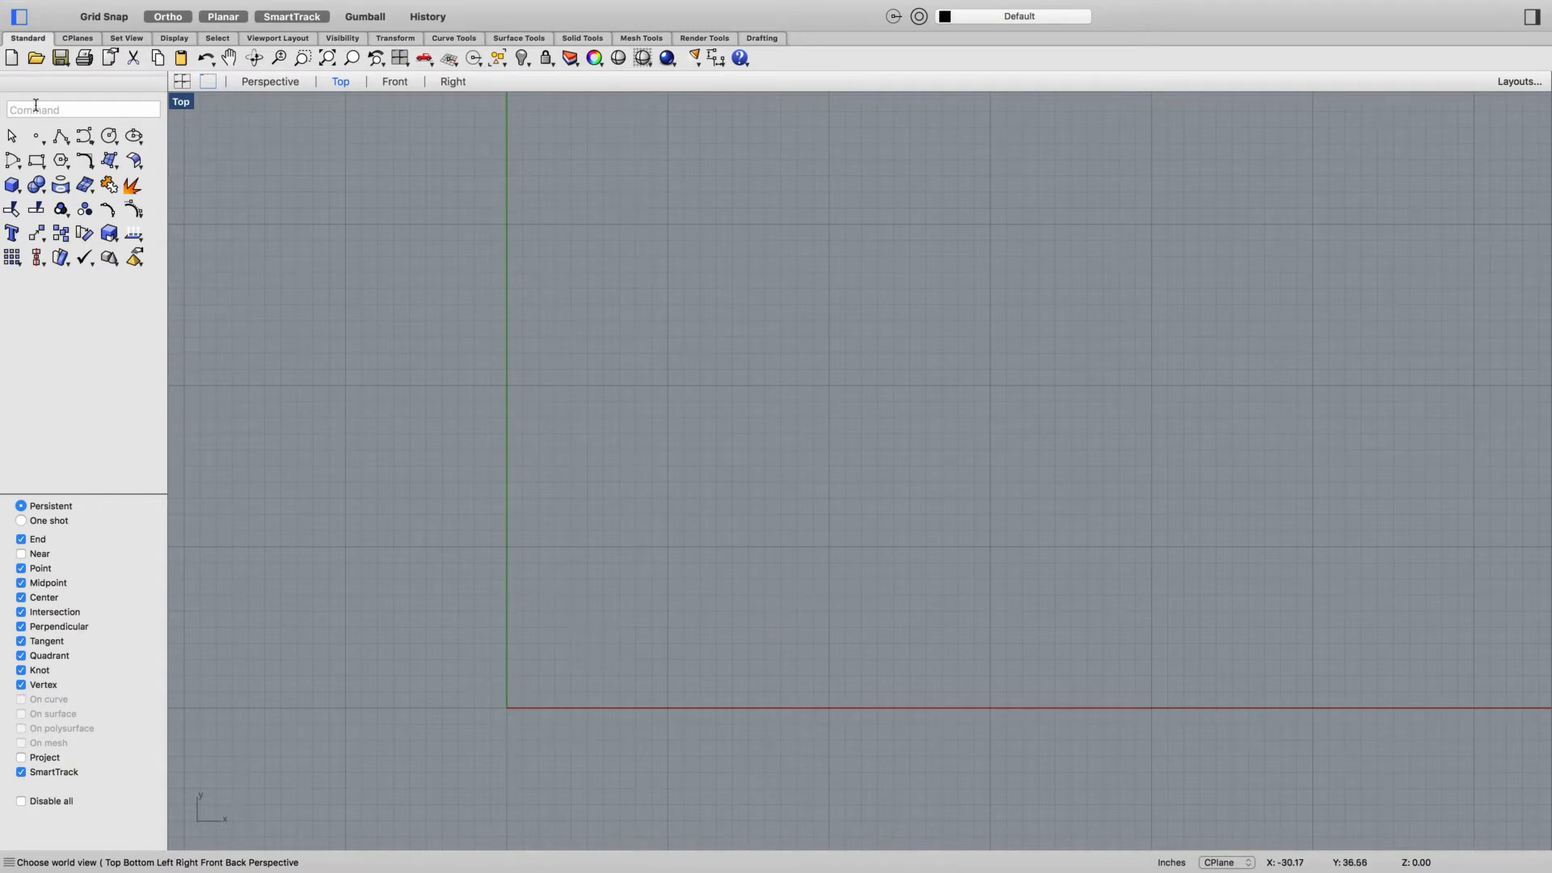
left_click(59, 137)
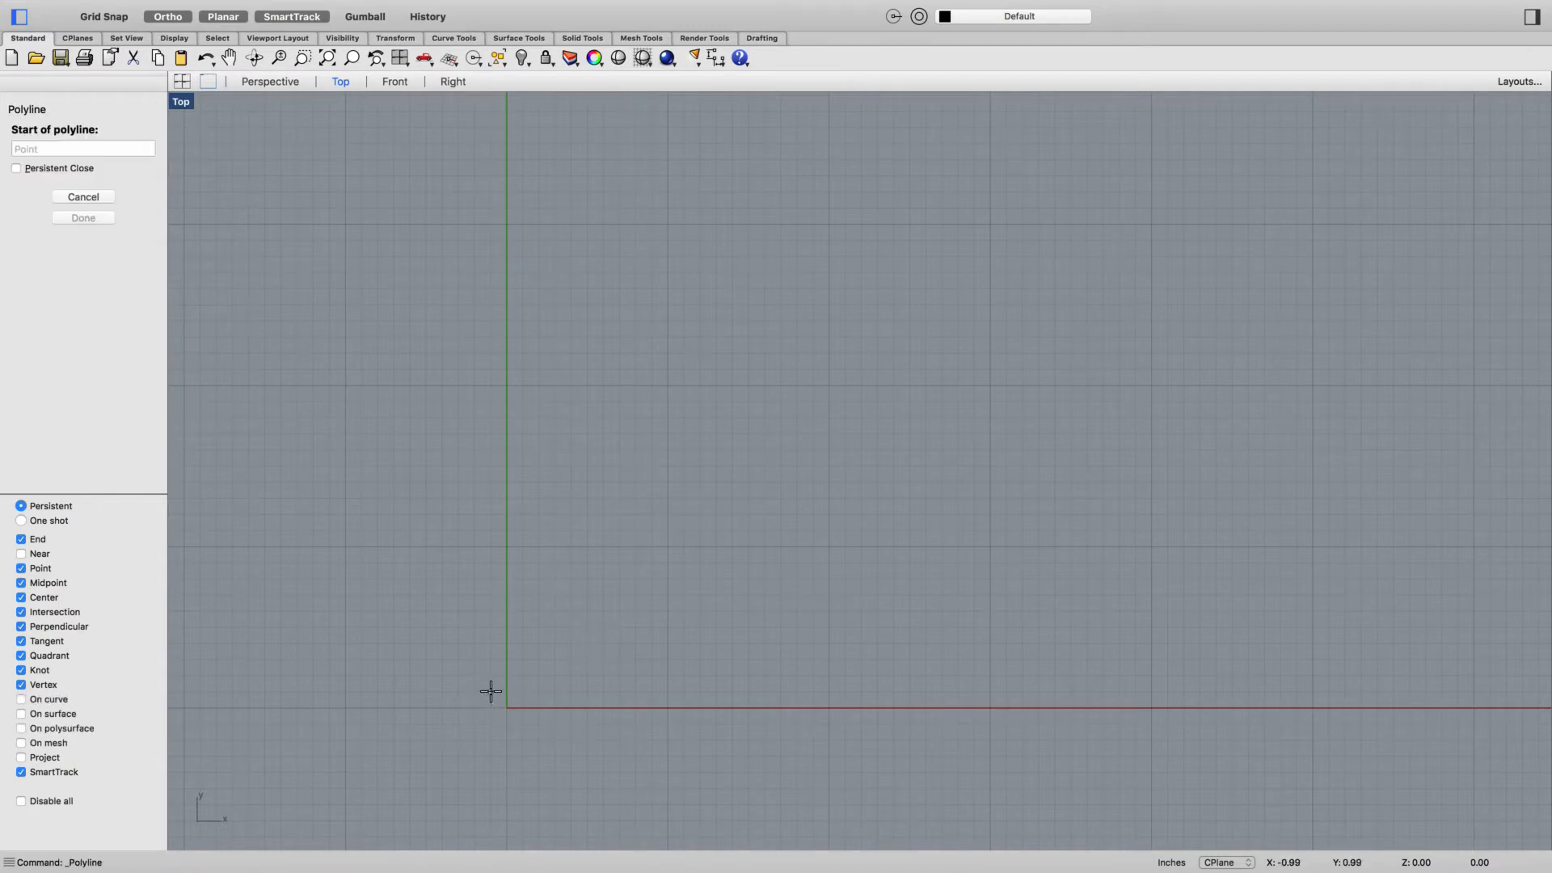
type("0")
key("Return")
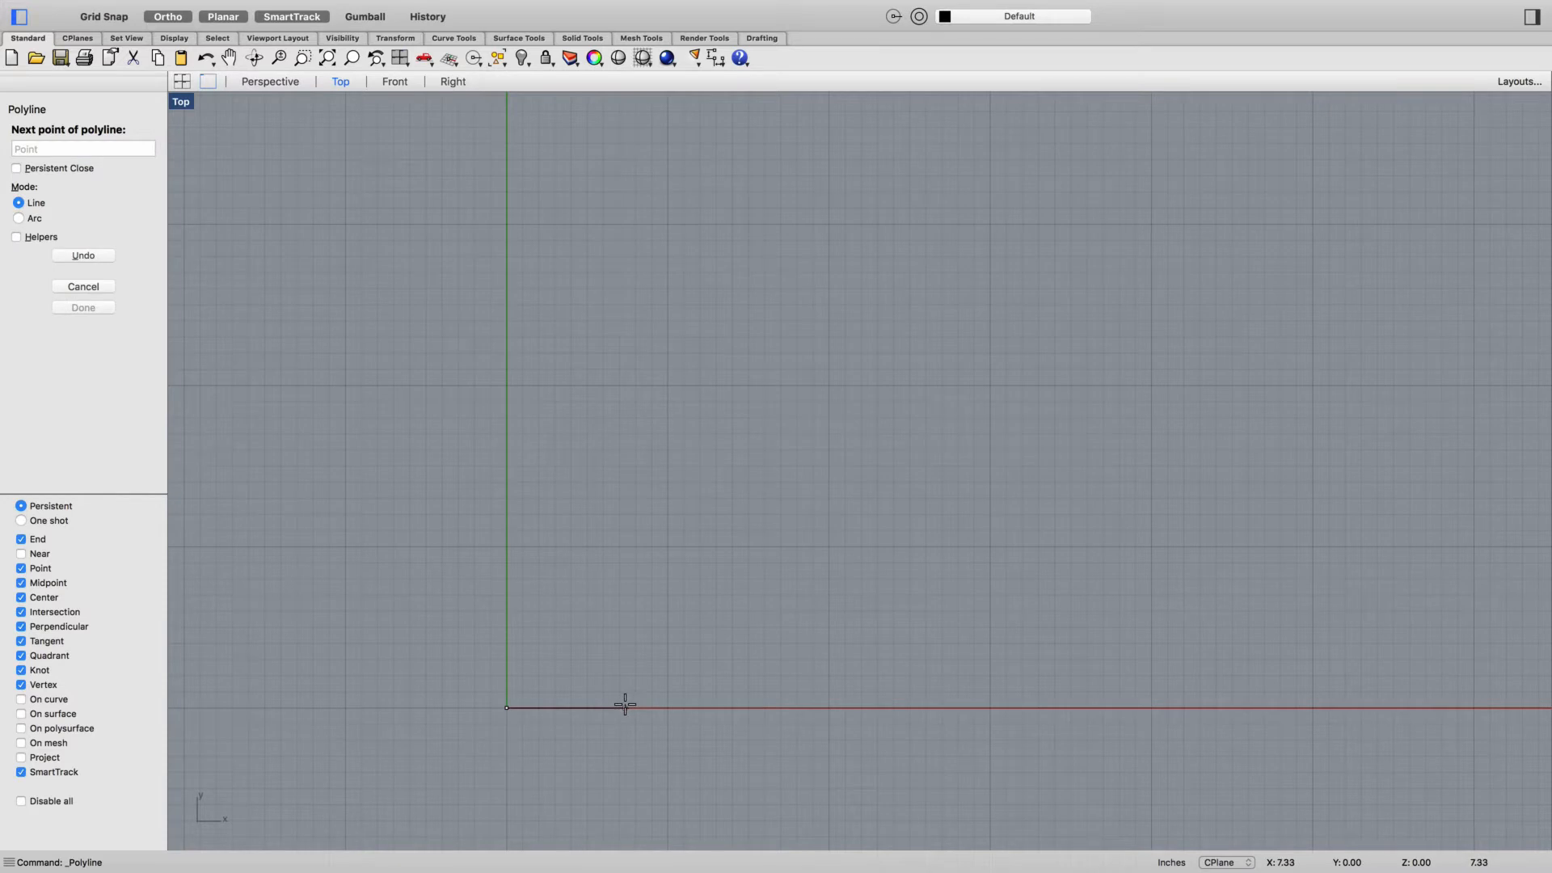
type("2")
key("Return")
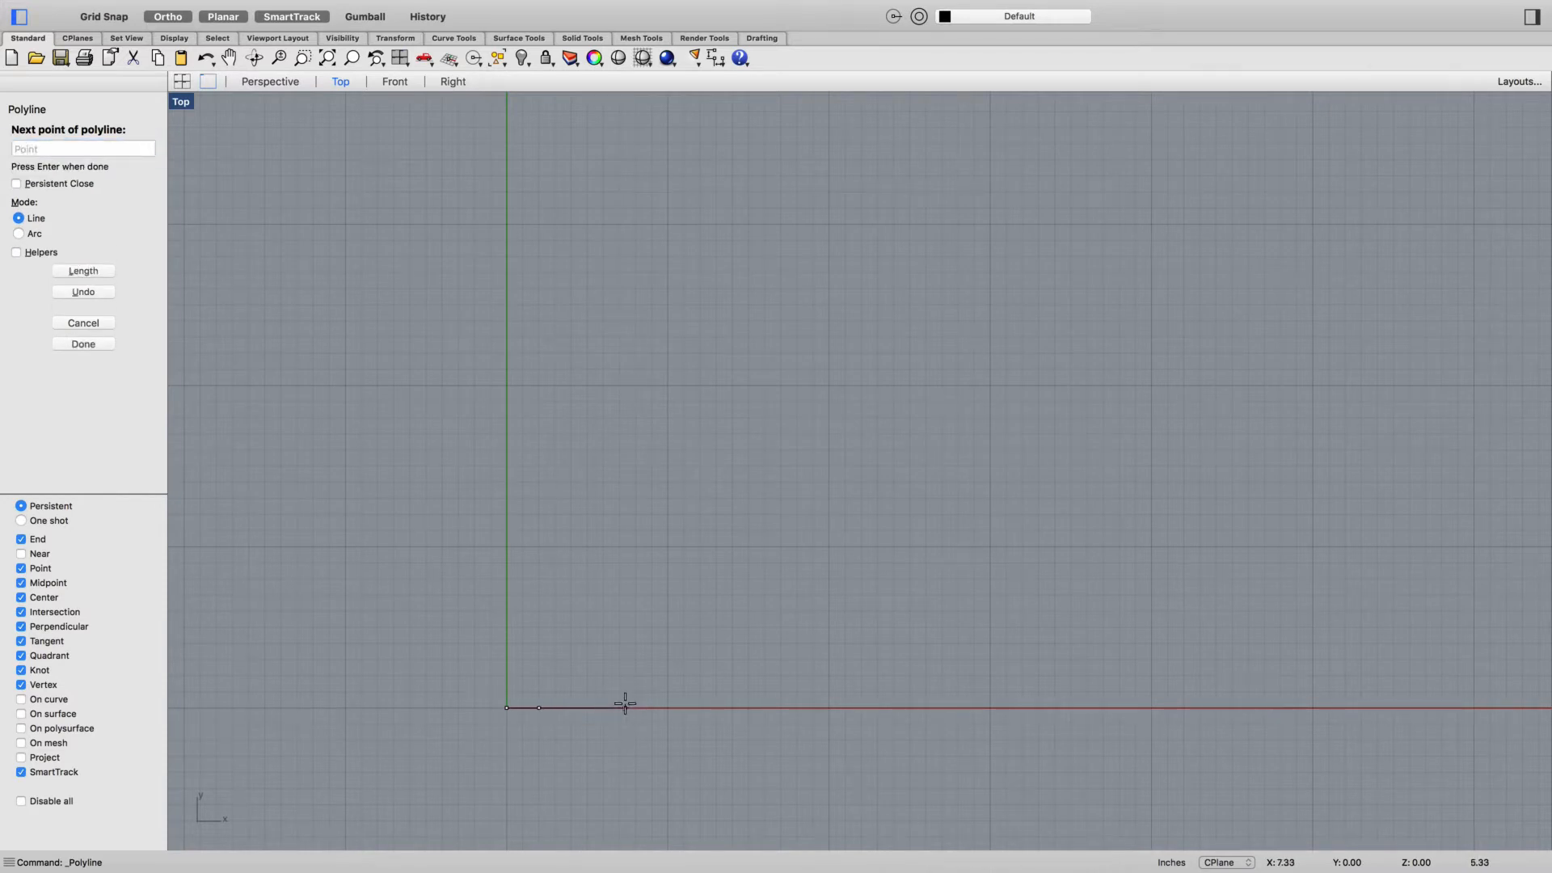
type("10")
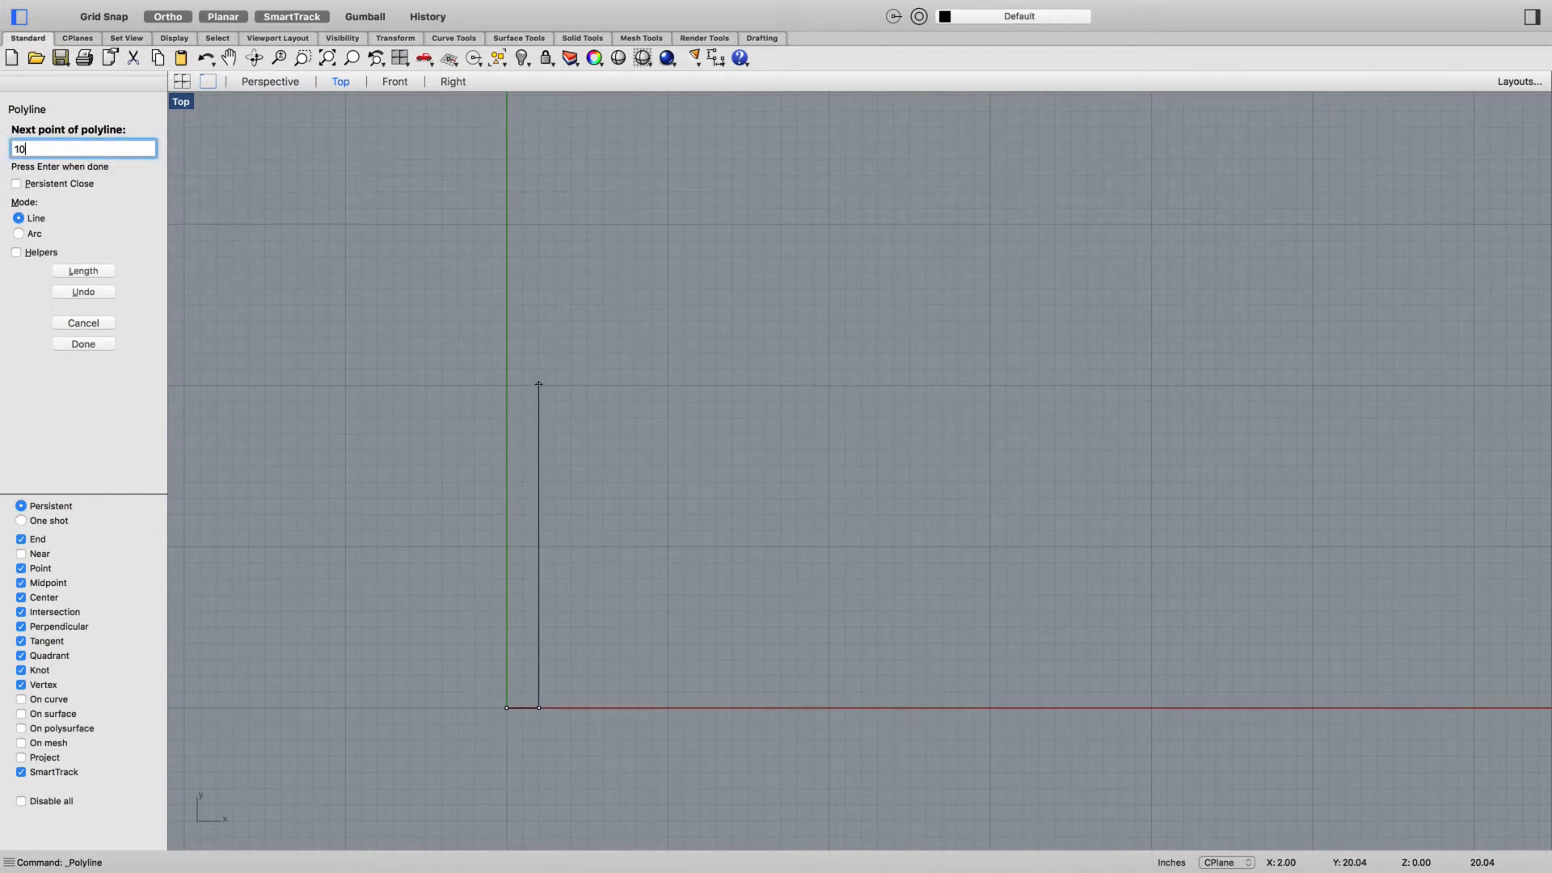
key("Return")
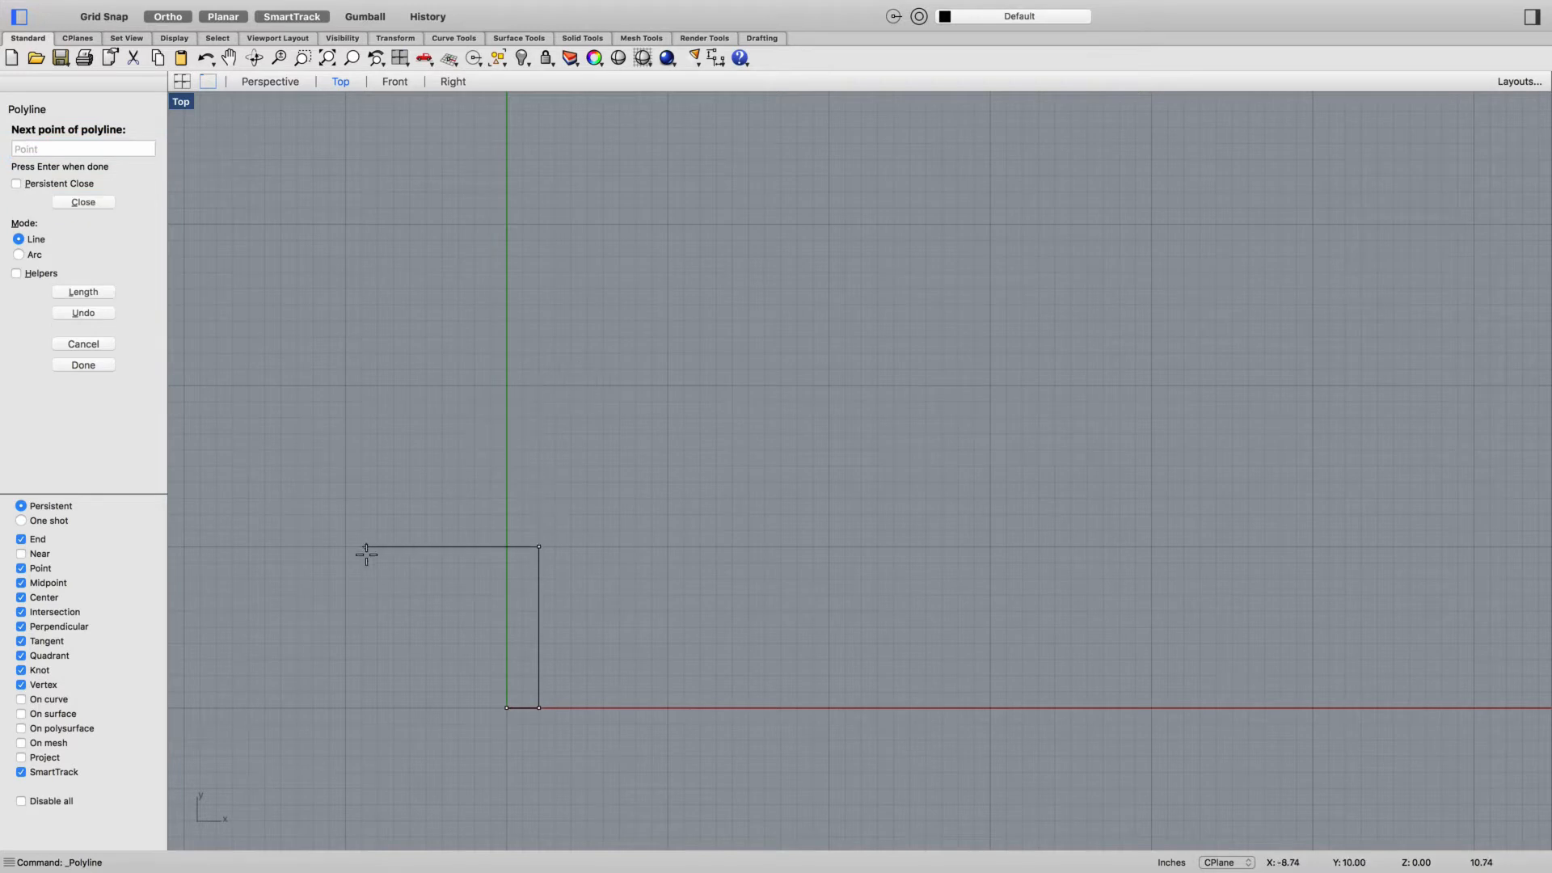
type("2")
key("Return")
key("Return")
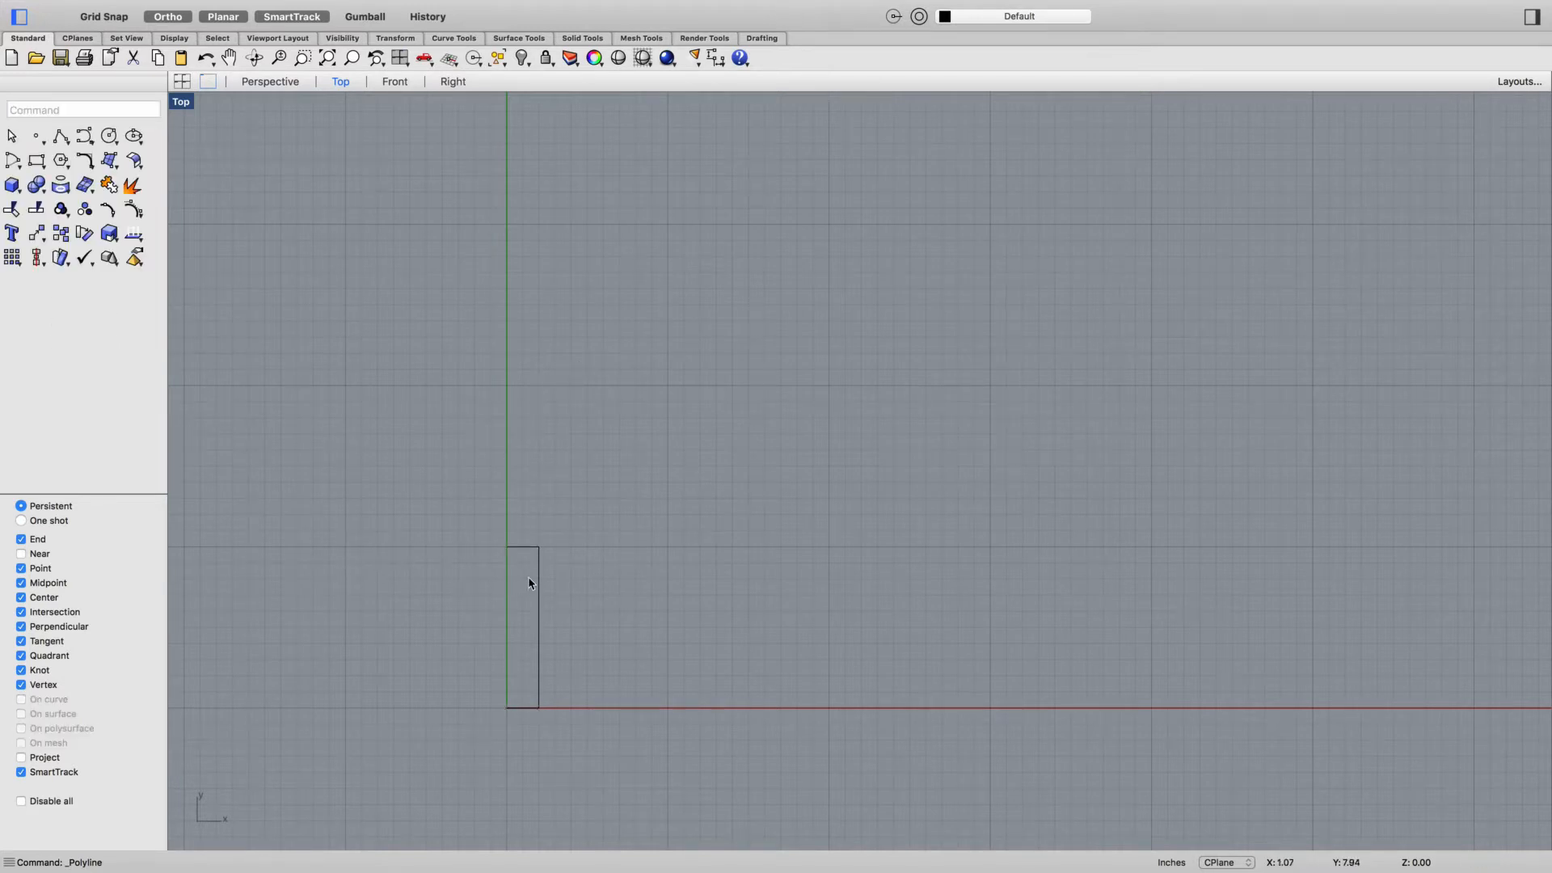
Offset the polyline 0.25 inches toward its inside with sharp corners
scroll(523, 566, "up", 5)
type("offset")
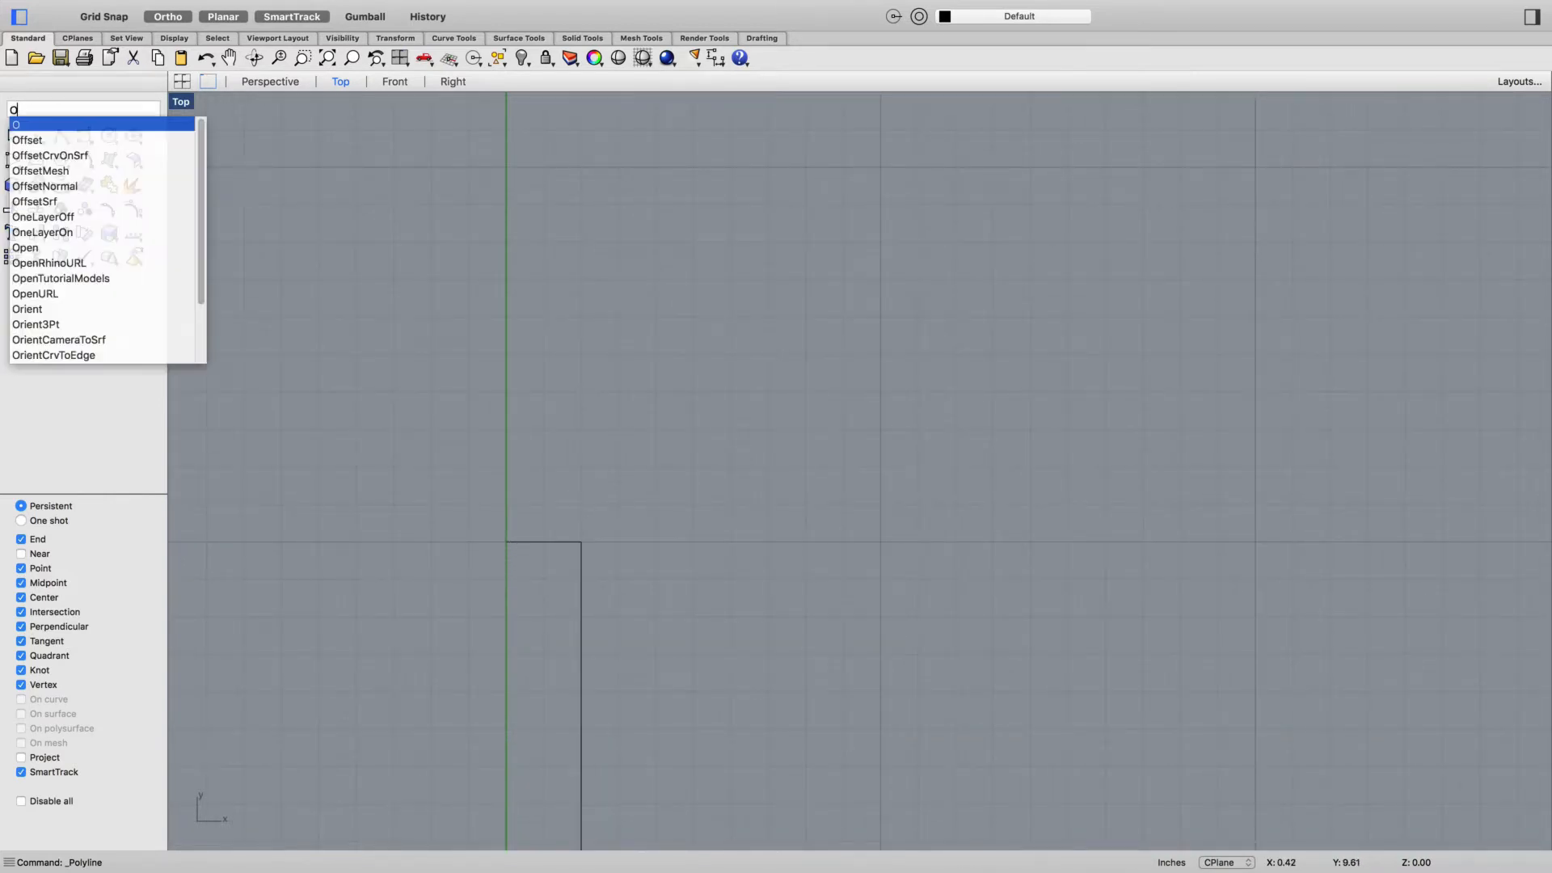
key("Return")
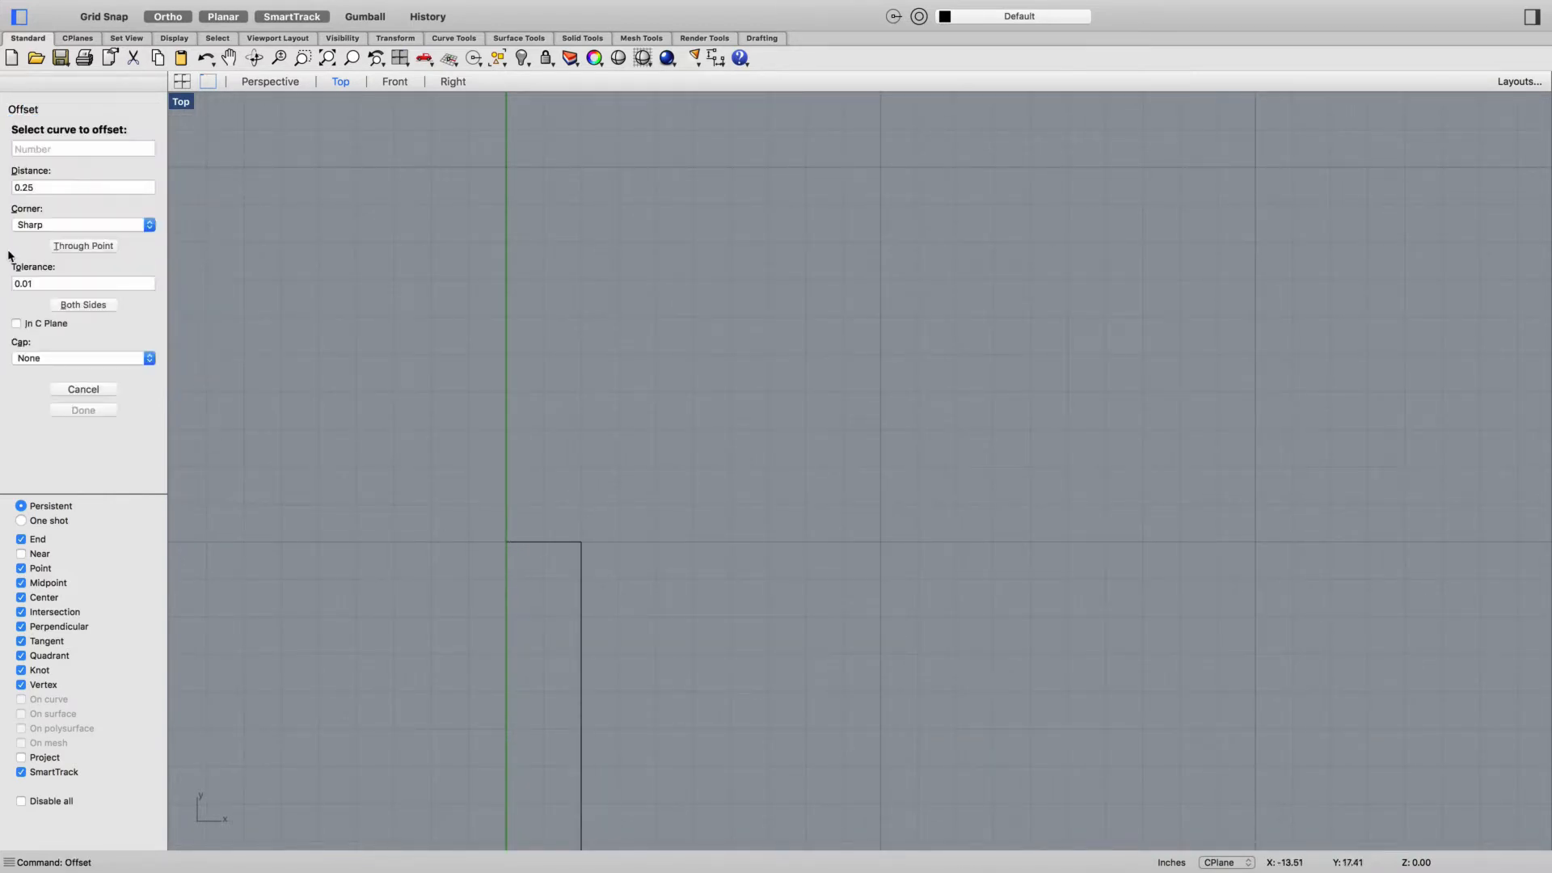
left_click(509, 546)
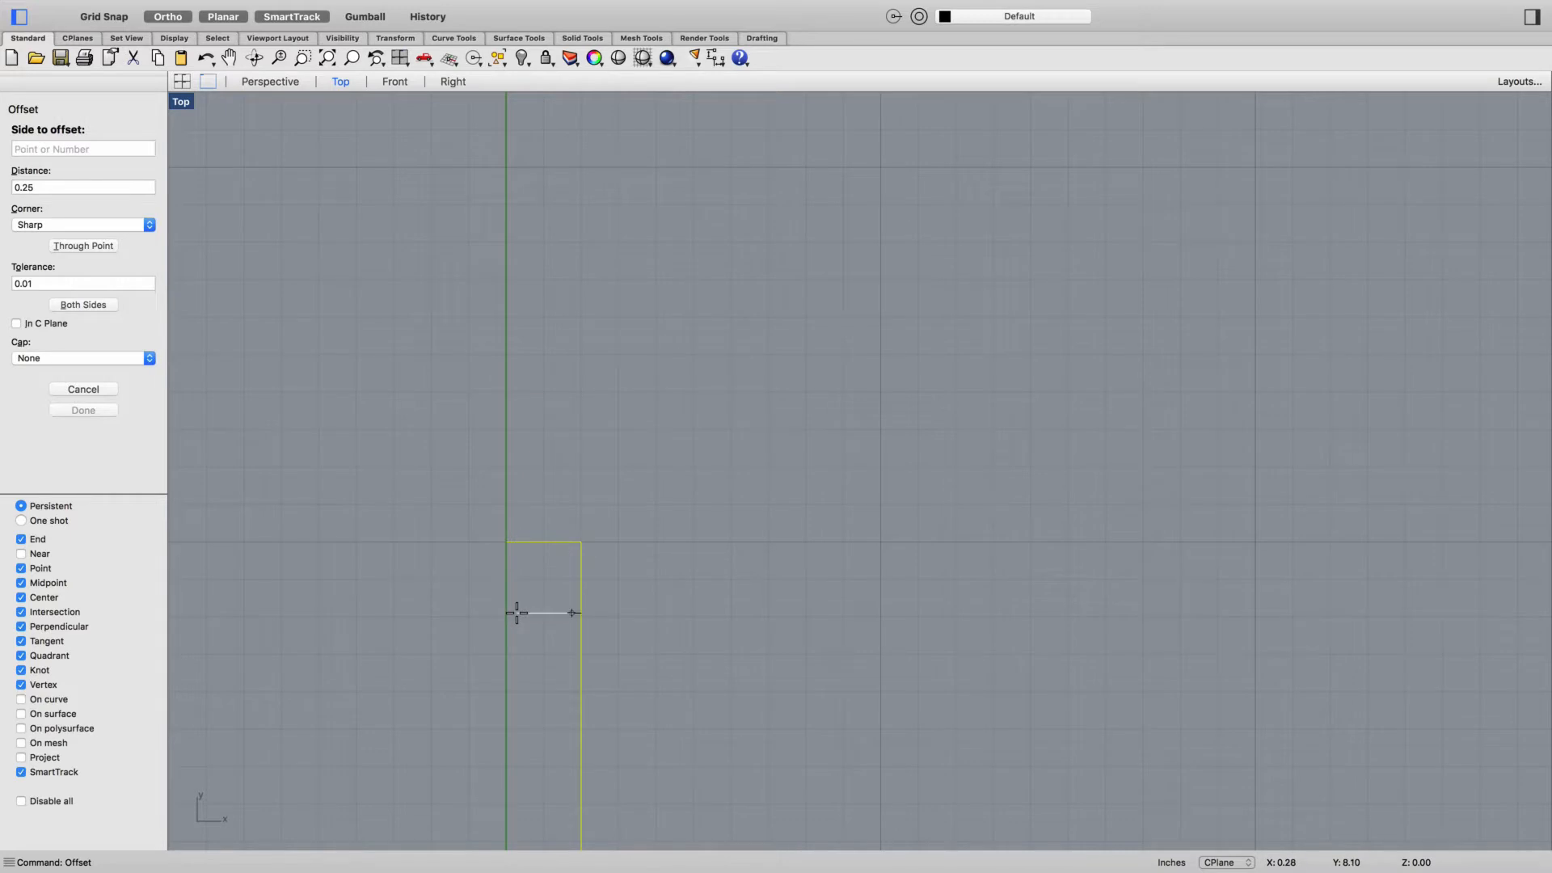
left_click(513, 612)
Close the upper and lower ends of the offset profile with short lines along the Y axis and join all four curves
right_click_drag(544, 711, 604, 488)
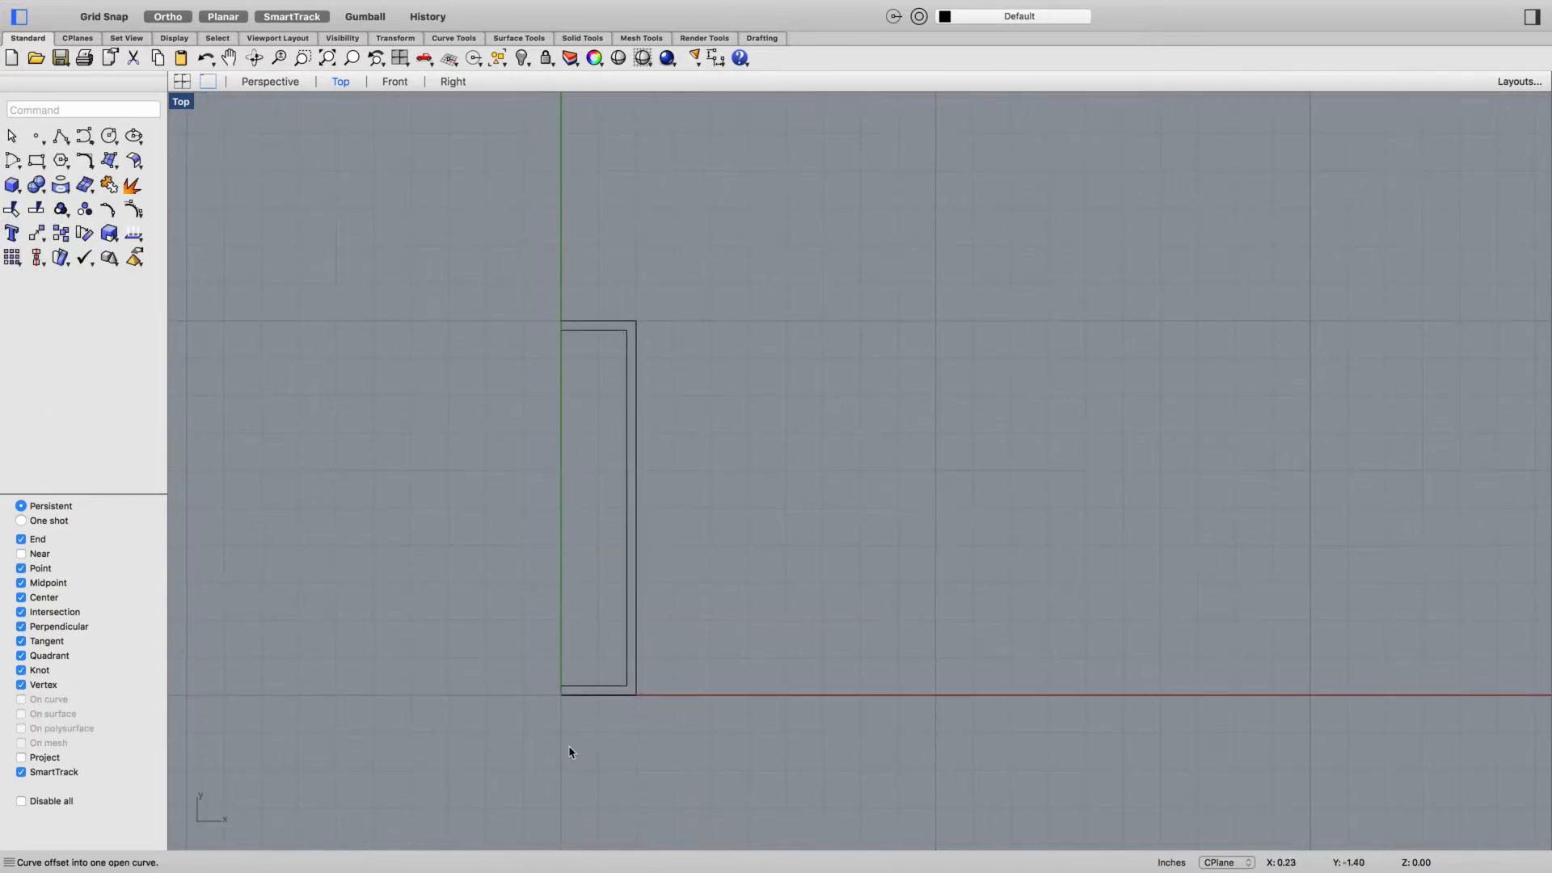
type("Line")
key("Return")
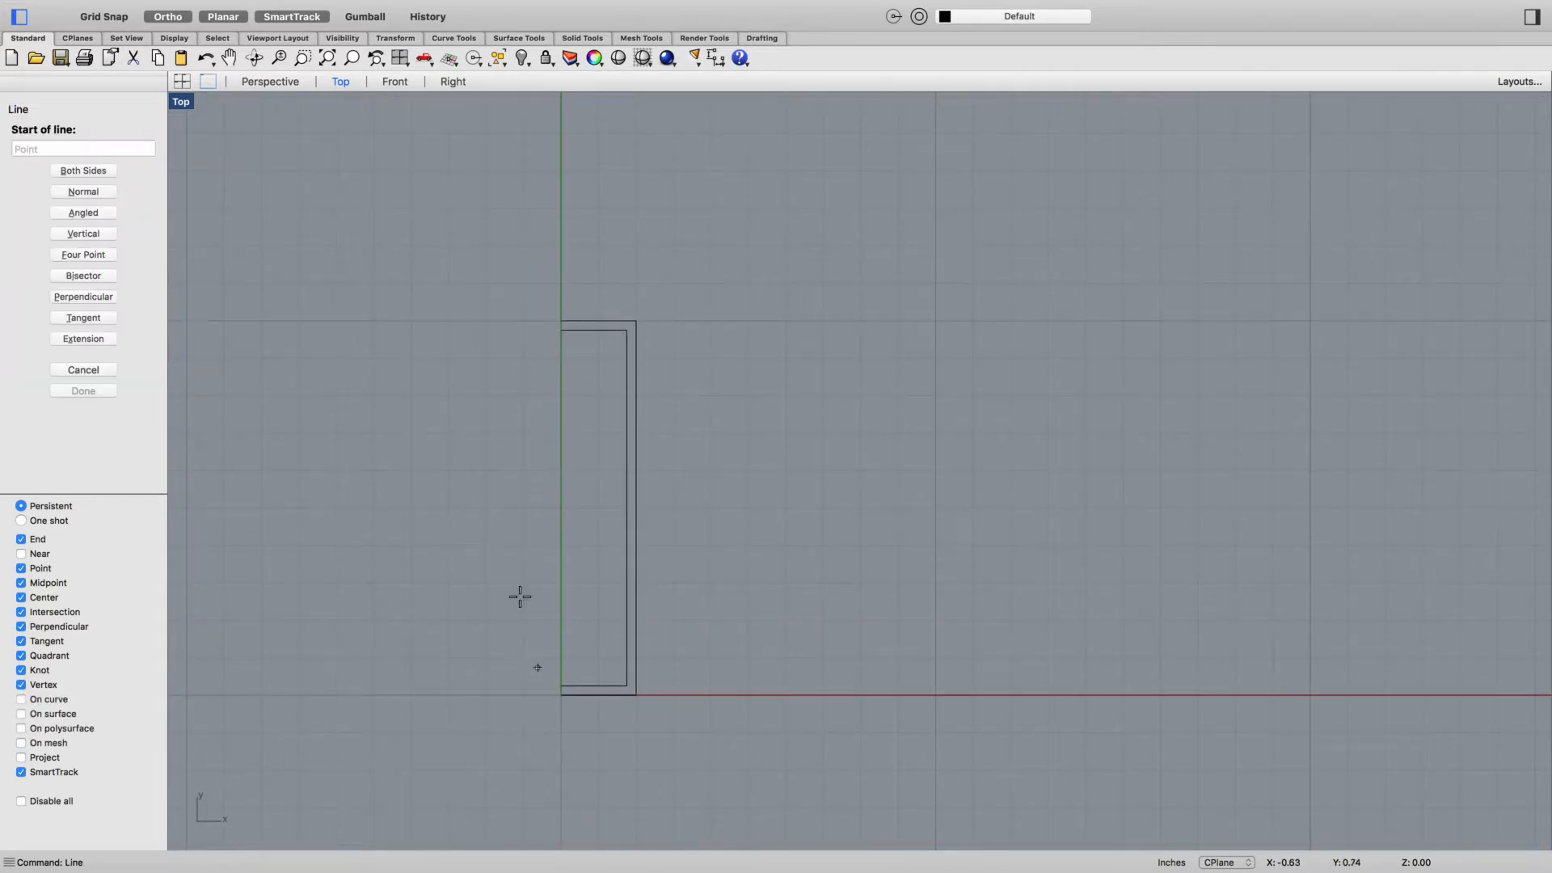
left_click(561, 332)
left_click(562, 694)
key("Escape")
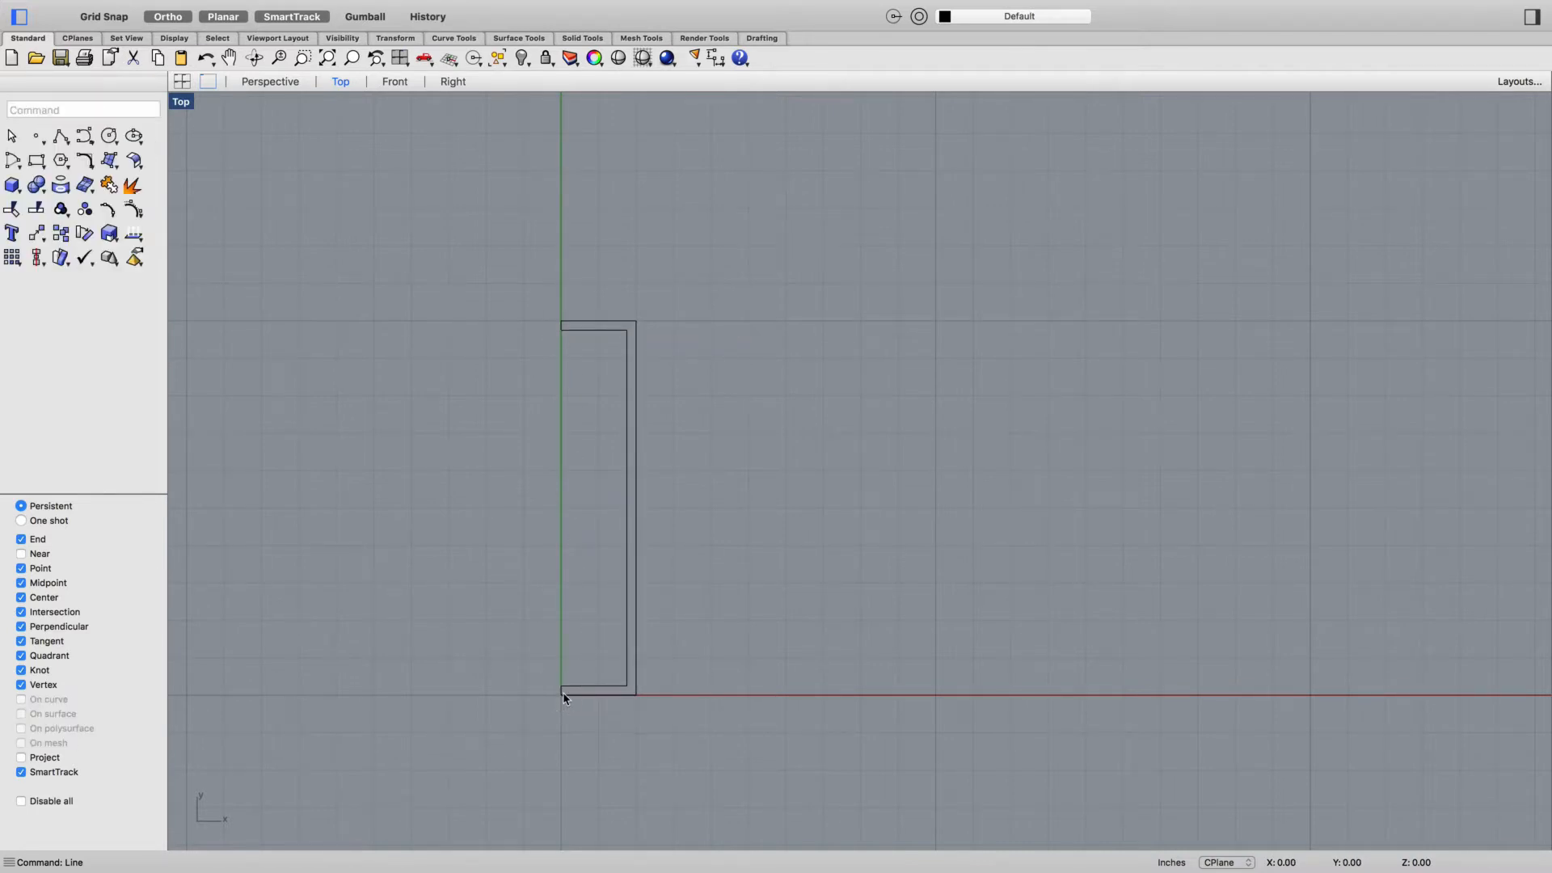
key("ctrl+a")
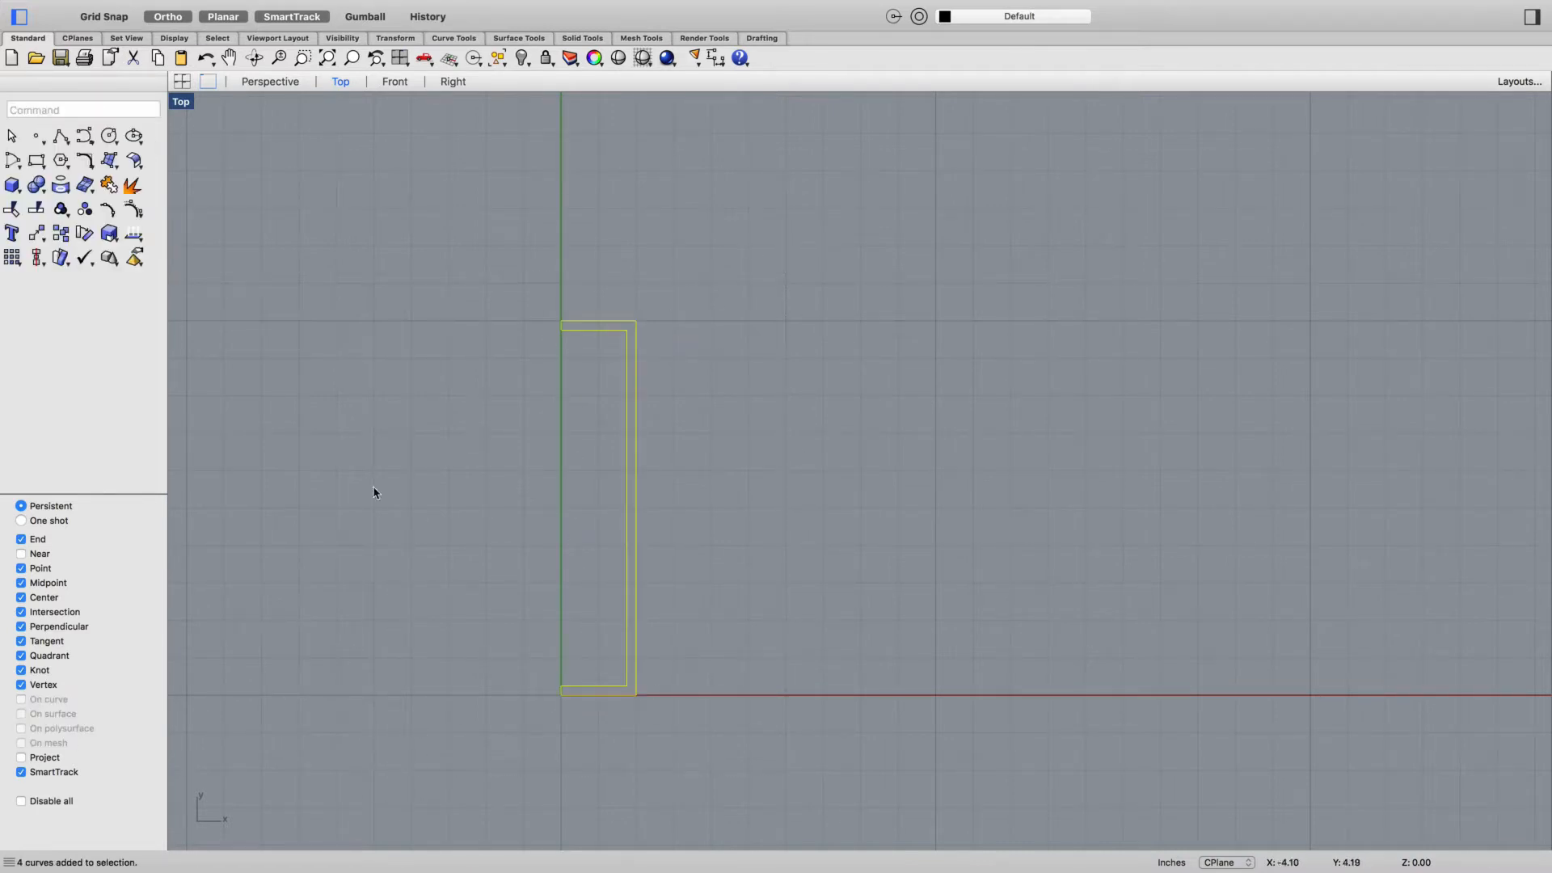
left_click(115, 190)
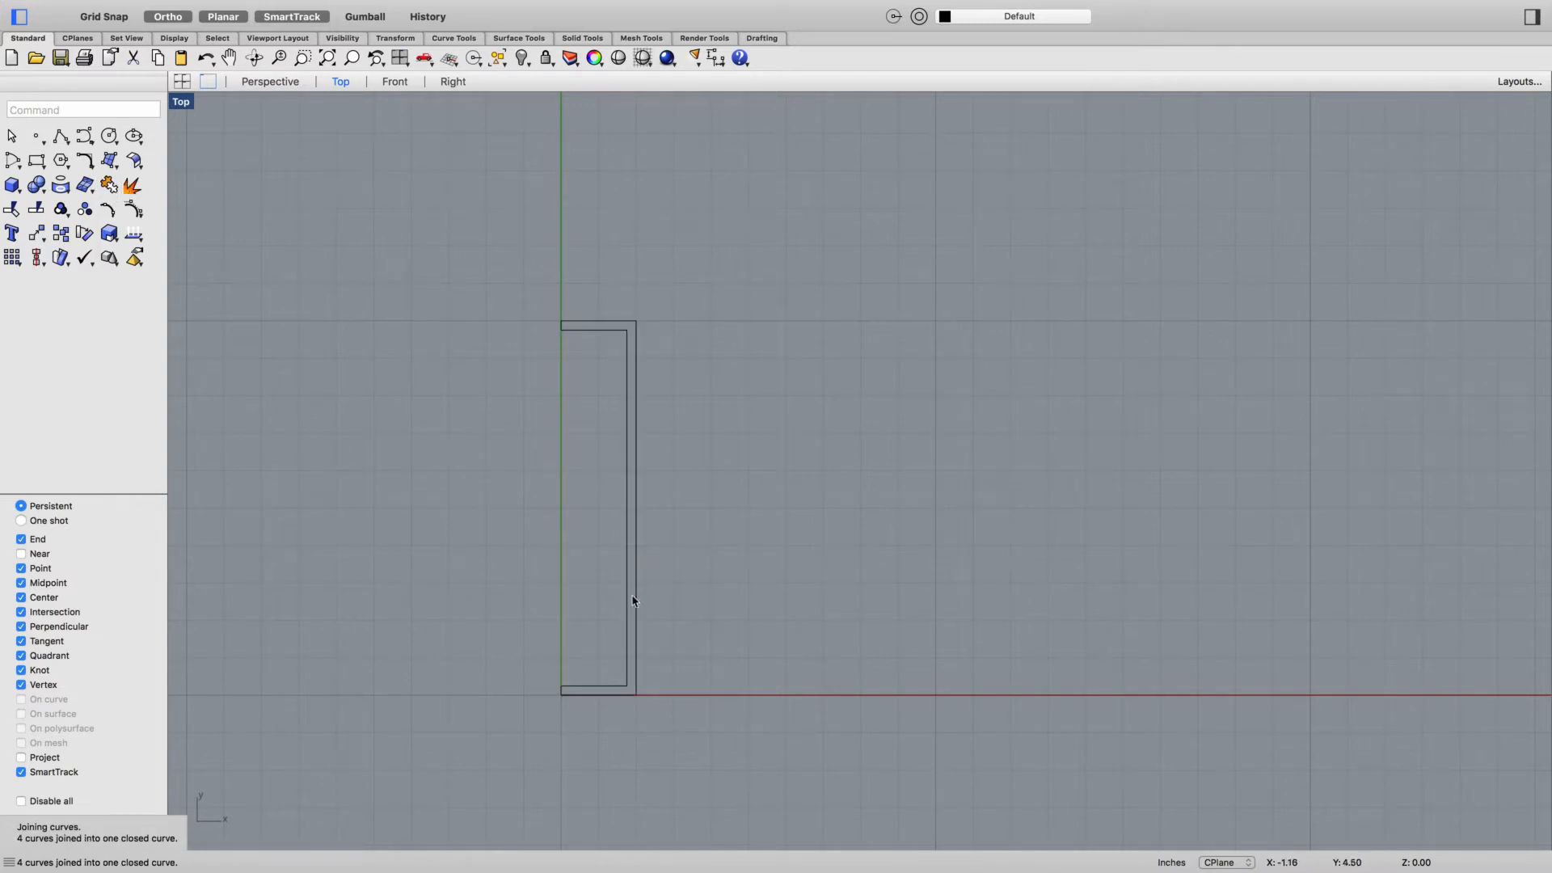
Draw a 2-inch horizontal line toward negative X from the midpoint of the profile's lower inner edge
type("Line")
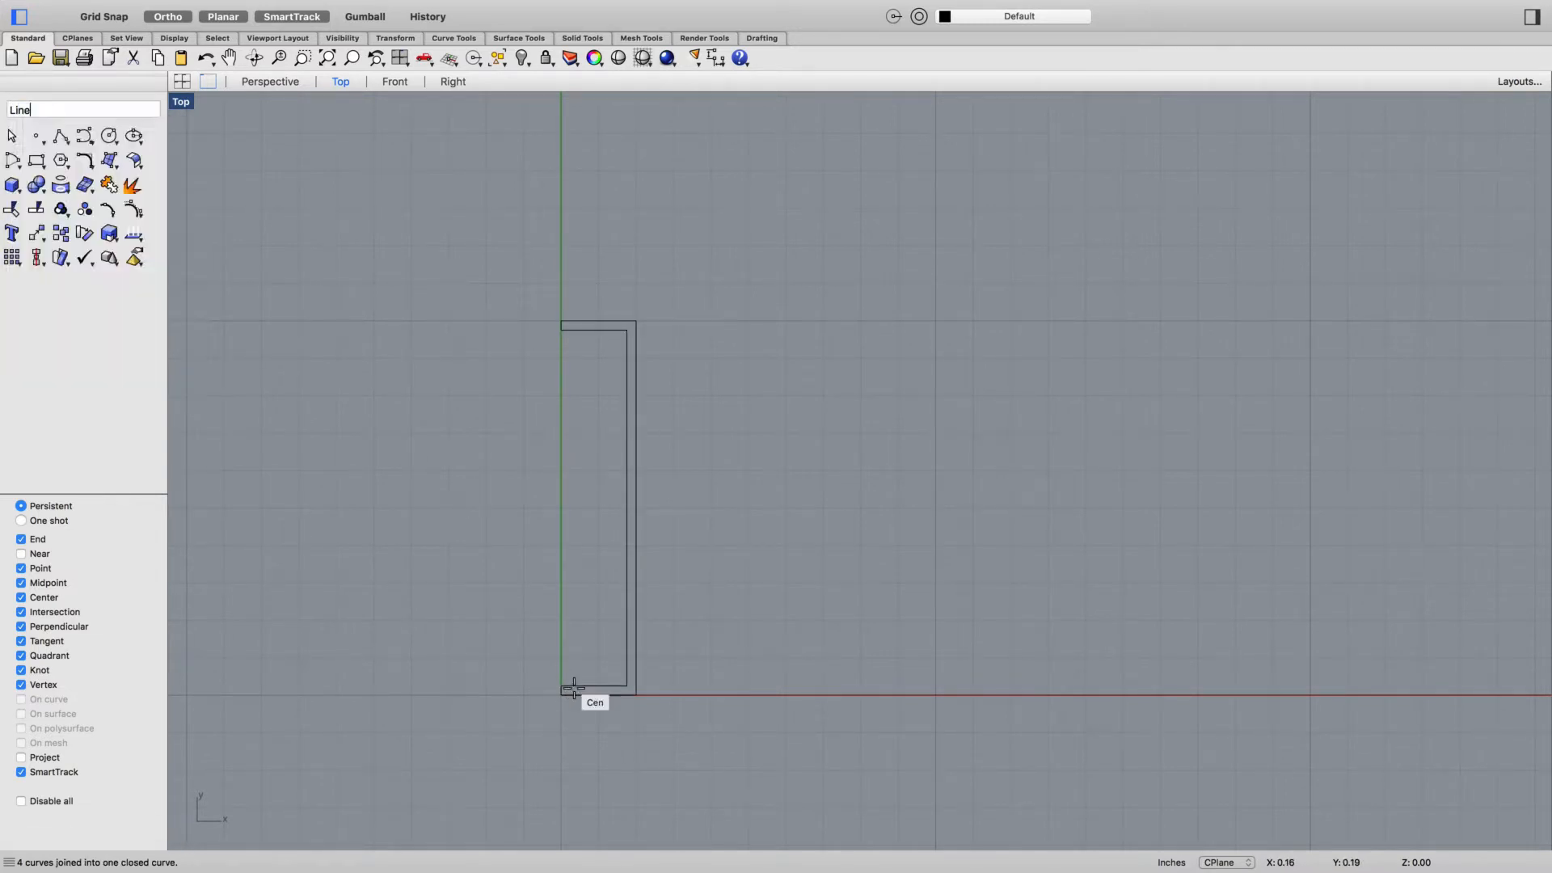
key("Return")
left_click(594, 685)
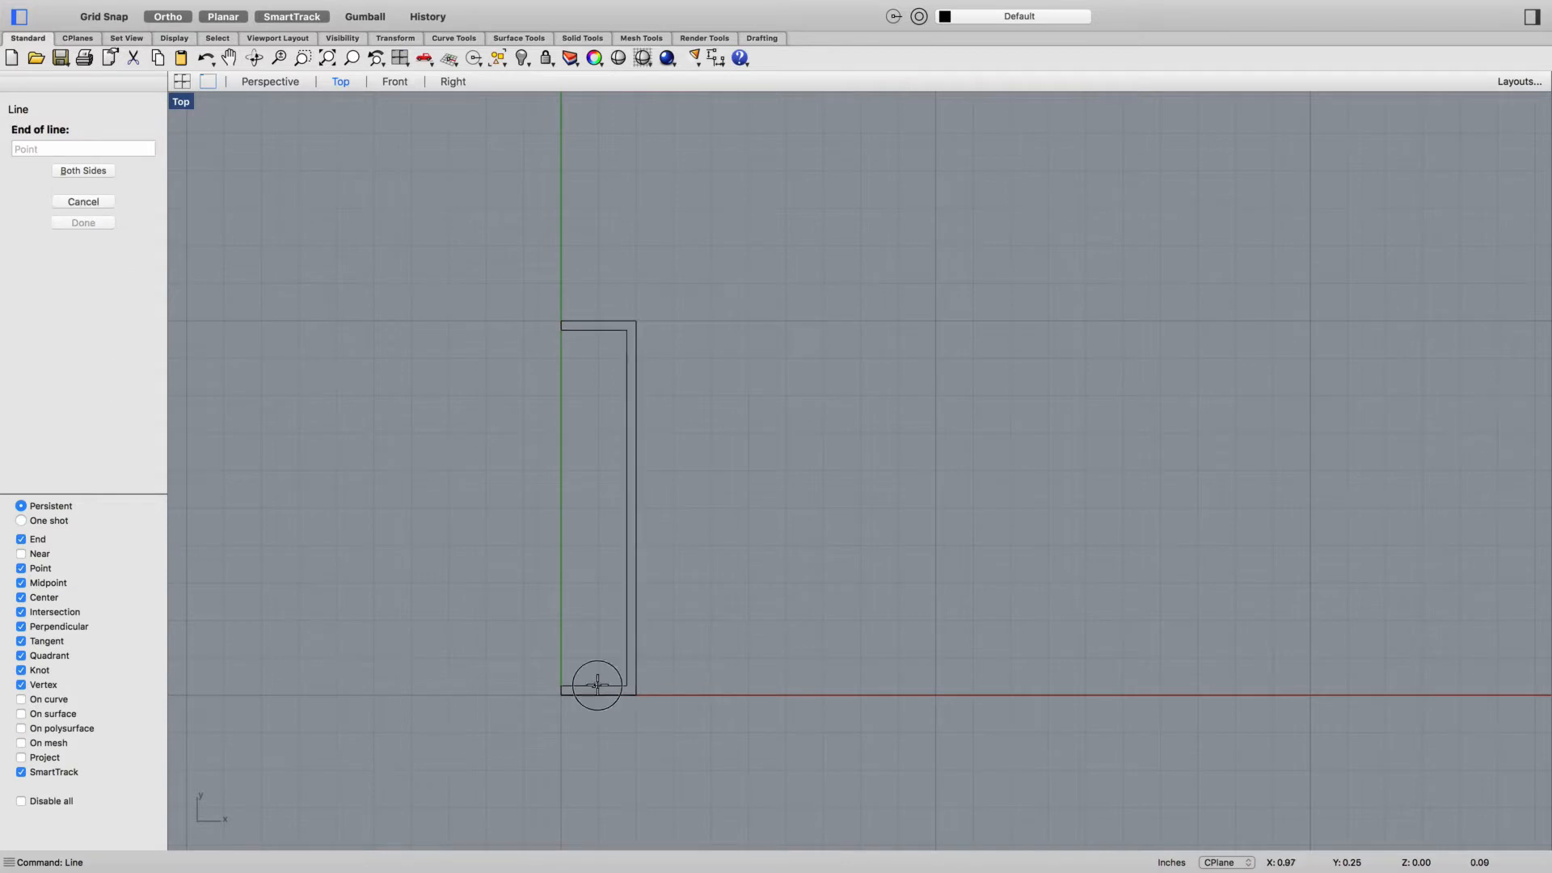
type("2")
key("Return")
left_click(516, 673)
Draw a 0.5-inch vertical line downward from the outer end of the 2-inch horizontal line
key("Return")
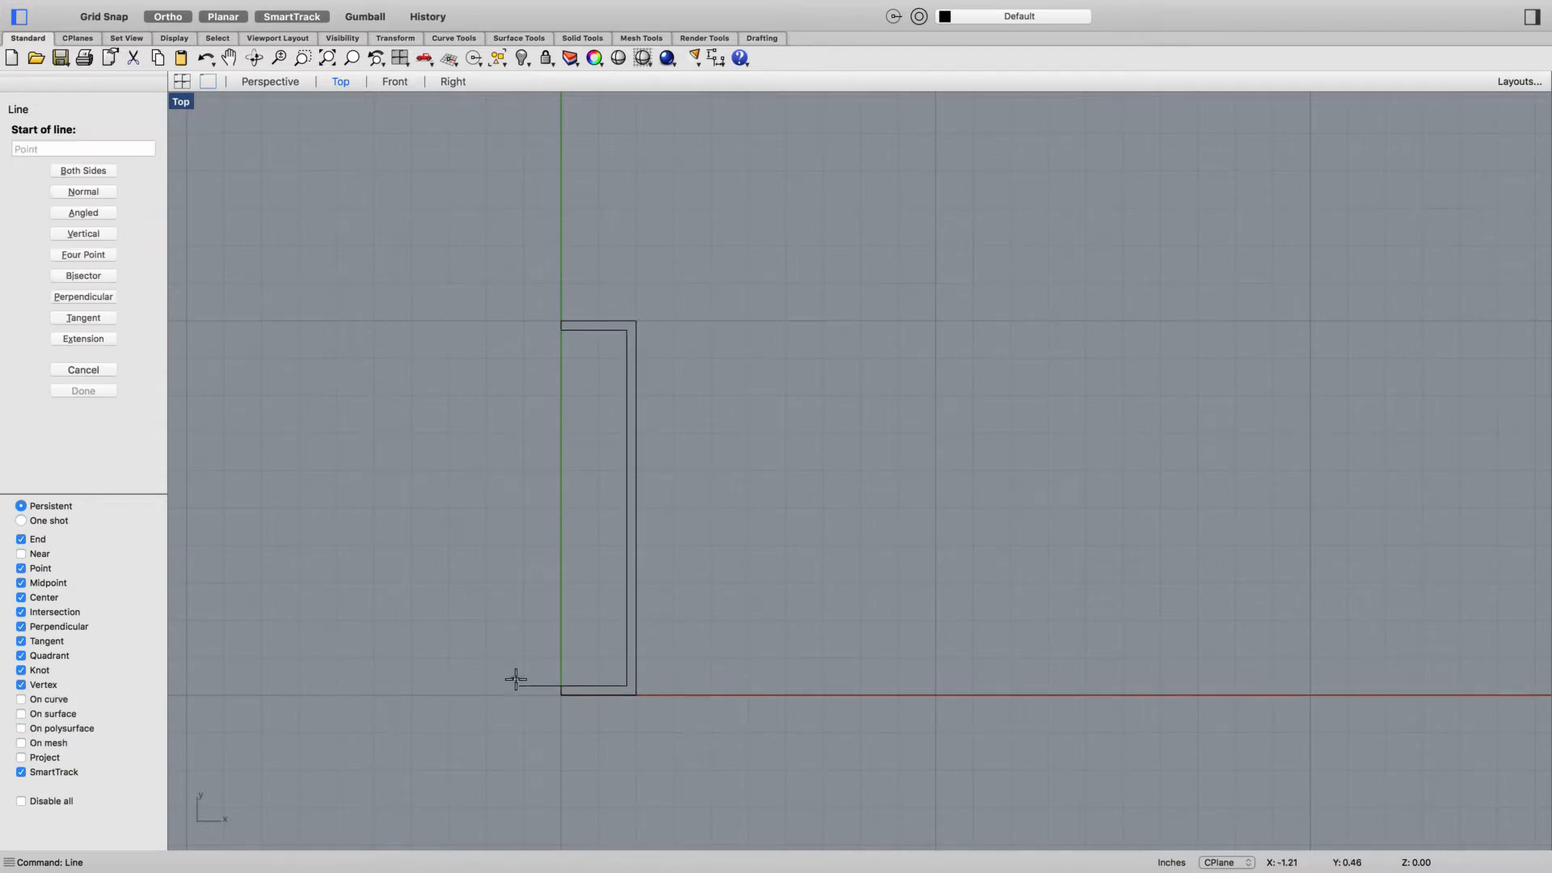
left_click(519, 686)
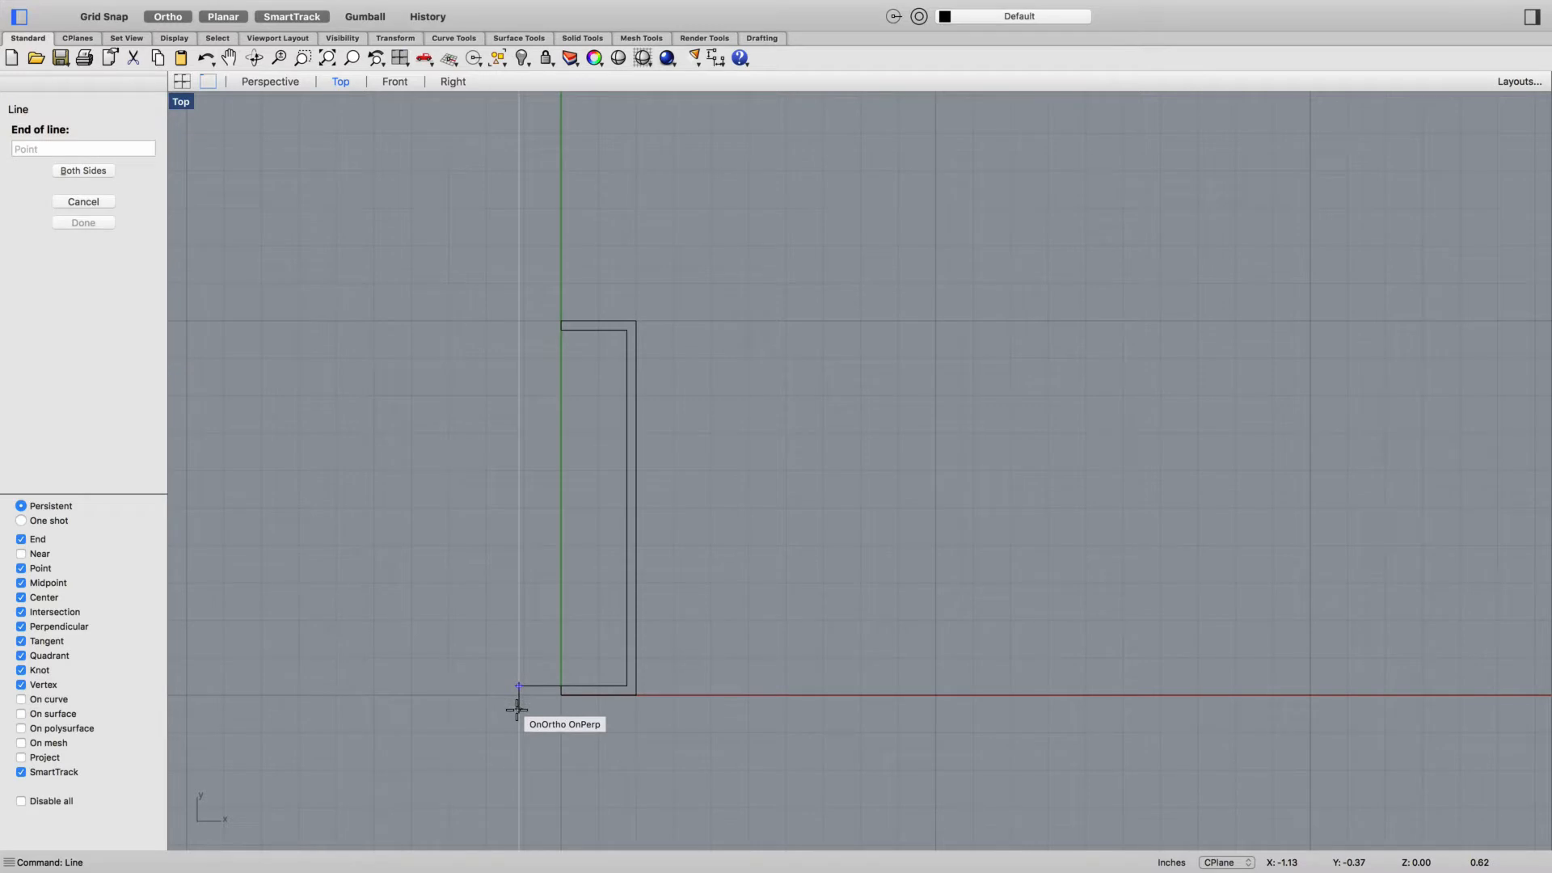
type(".5")
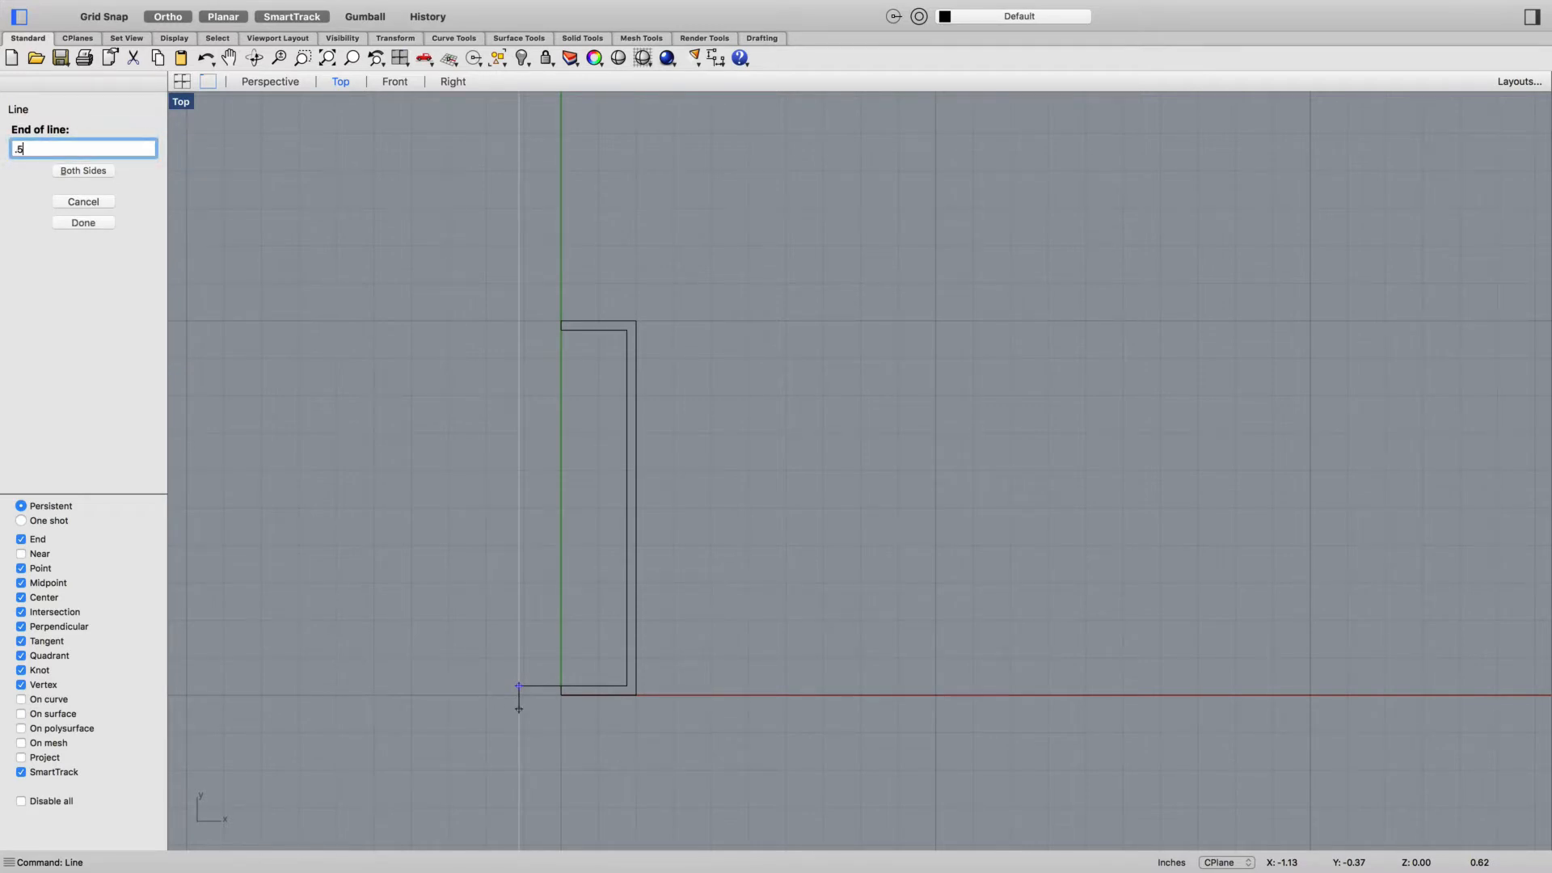
key("Return")
left_click(520, 713)
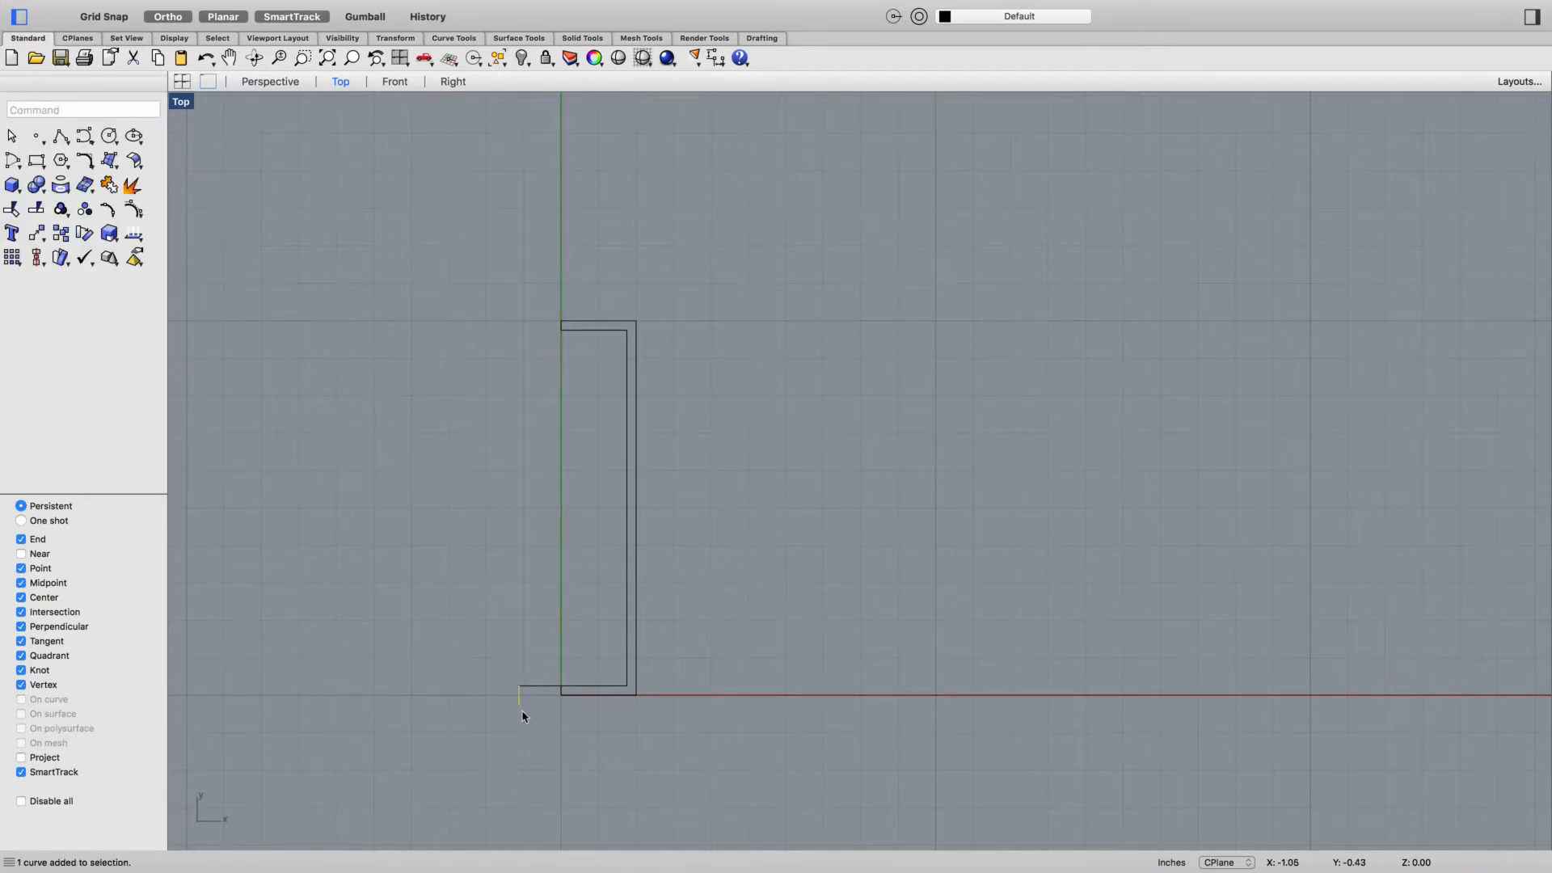
Draw a diagonal line from the lower end of the short vertical line to the midpoint of the 2-inch horizontal line
scroll(523, 707, "up", 3)
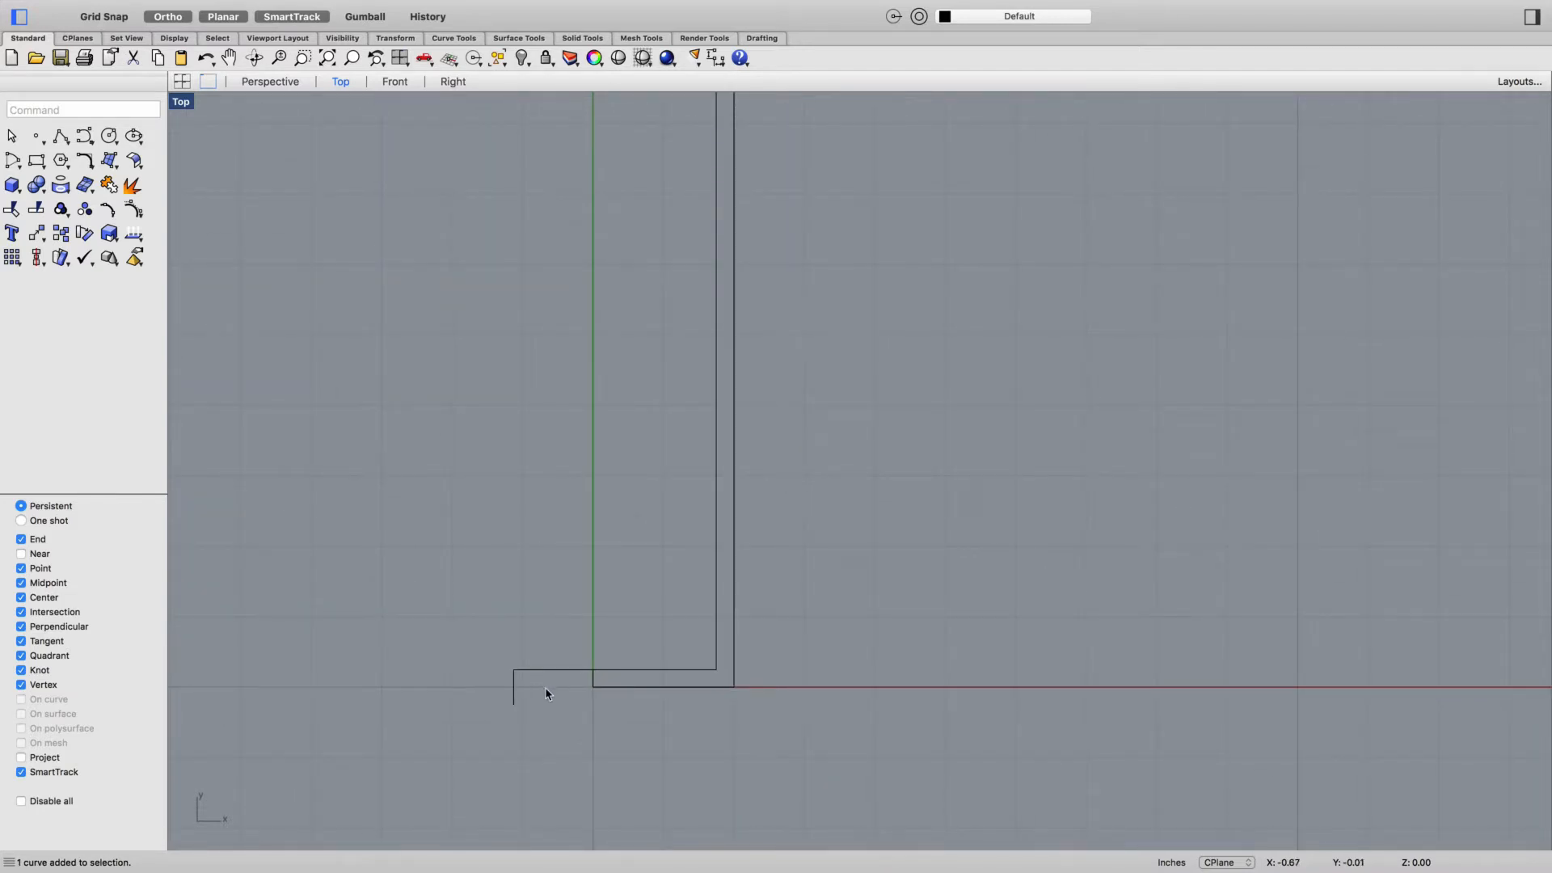
type("line")
key("Return")
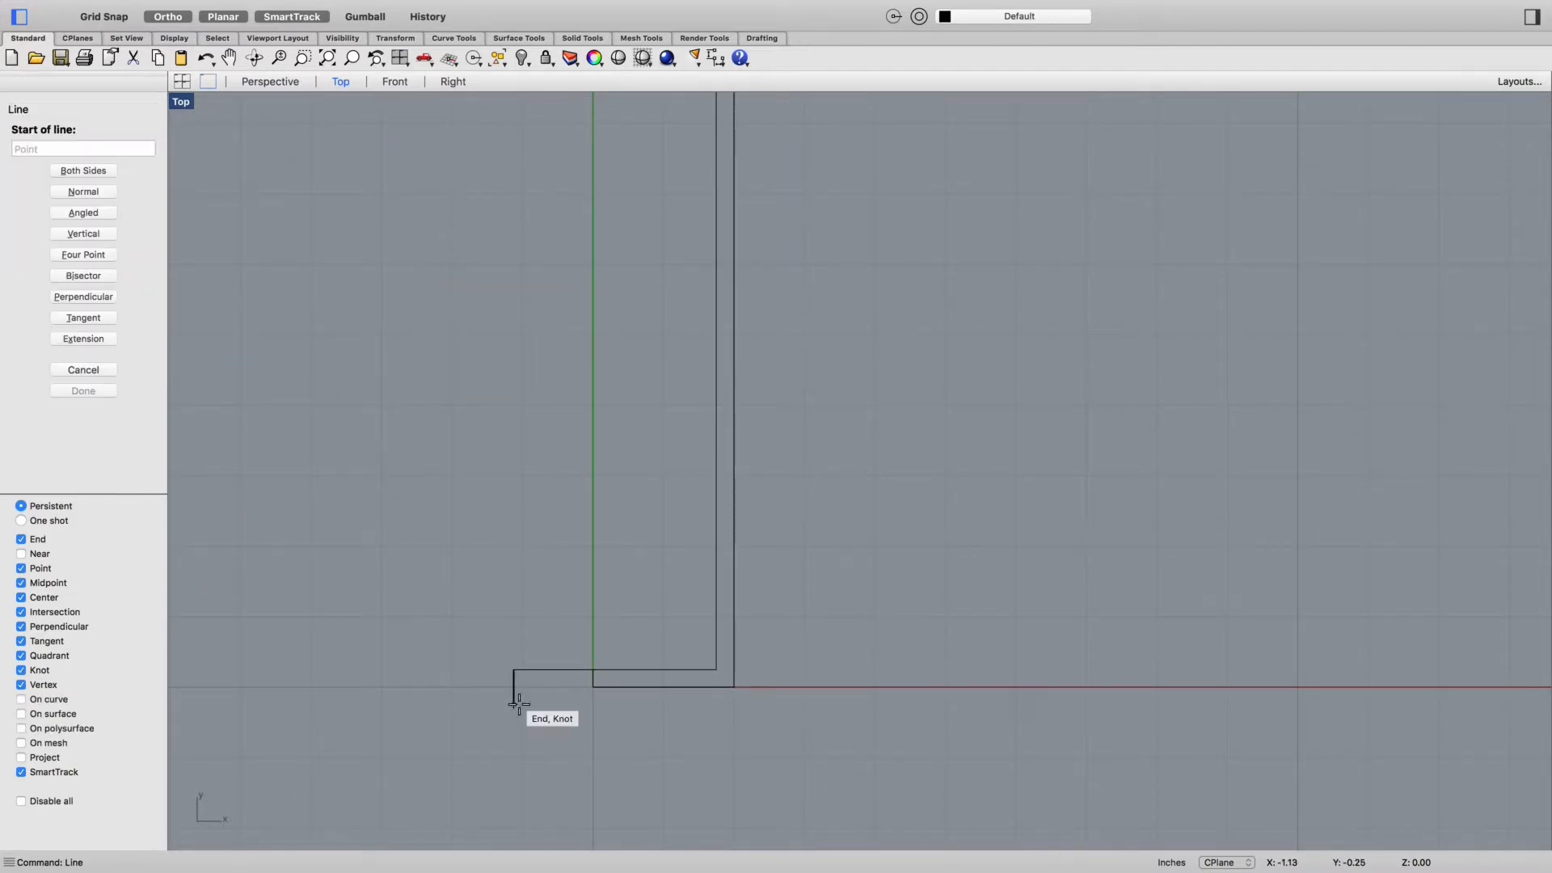
left_click(514, 705)
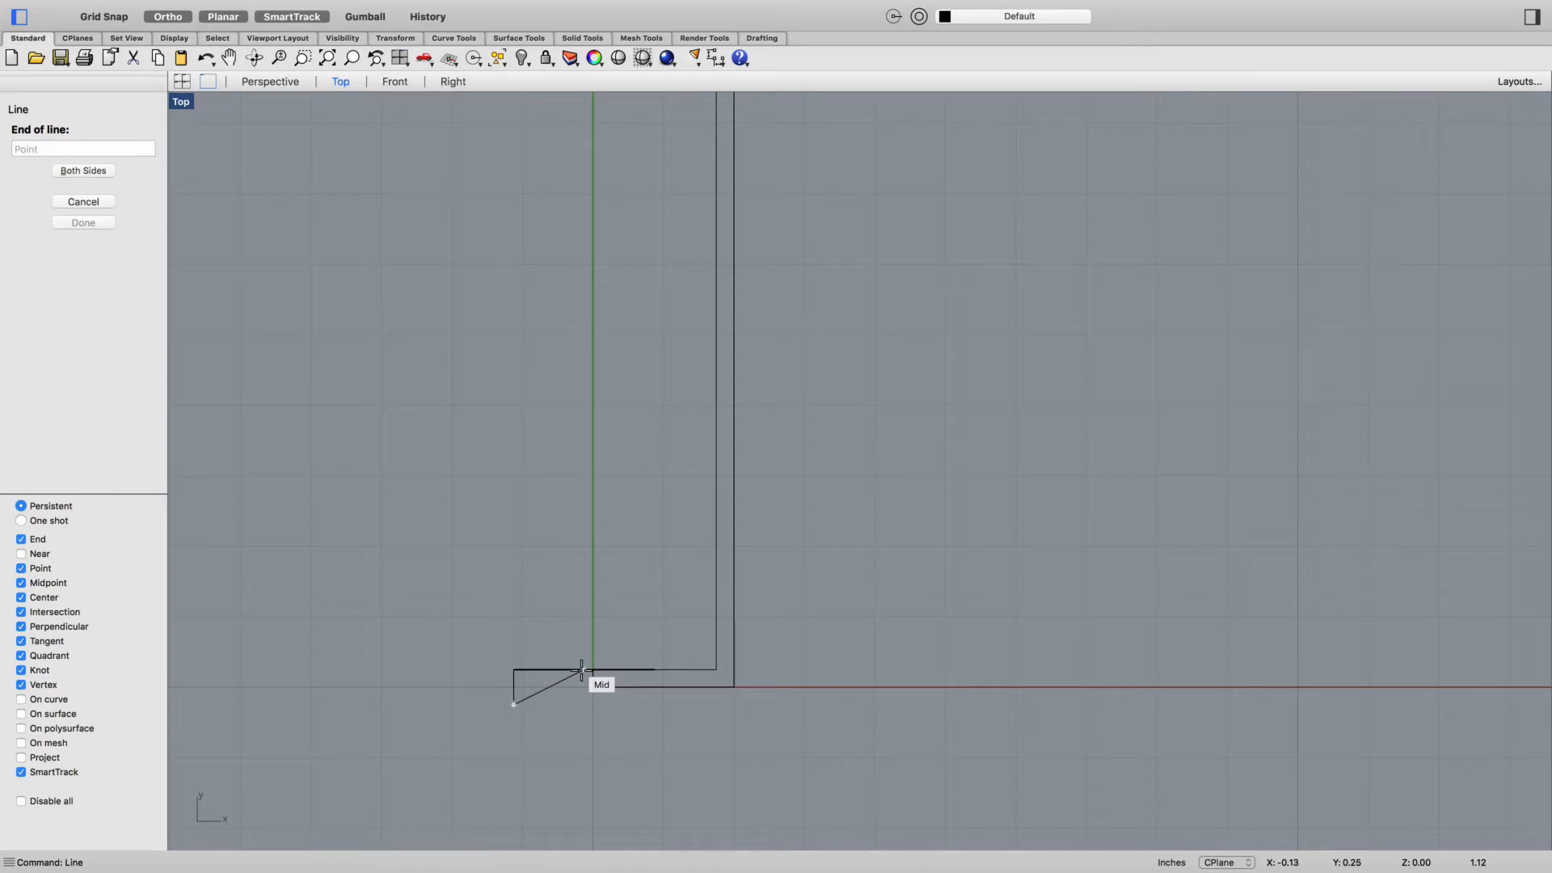
left_click(593, 669)
Start the Fillet command on the triangular detail and set its radius to 0.25 inch
scroll(570, 724, "up", 3)
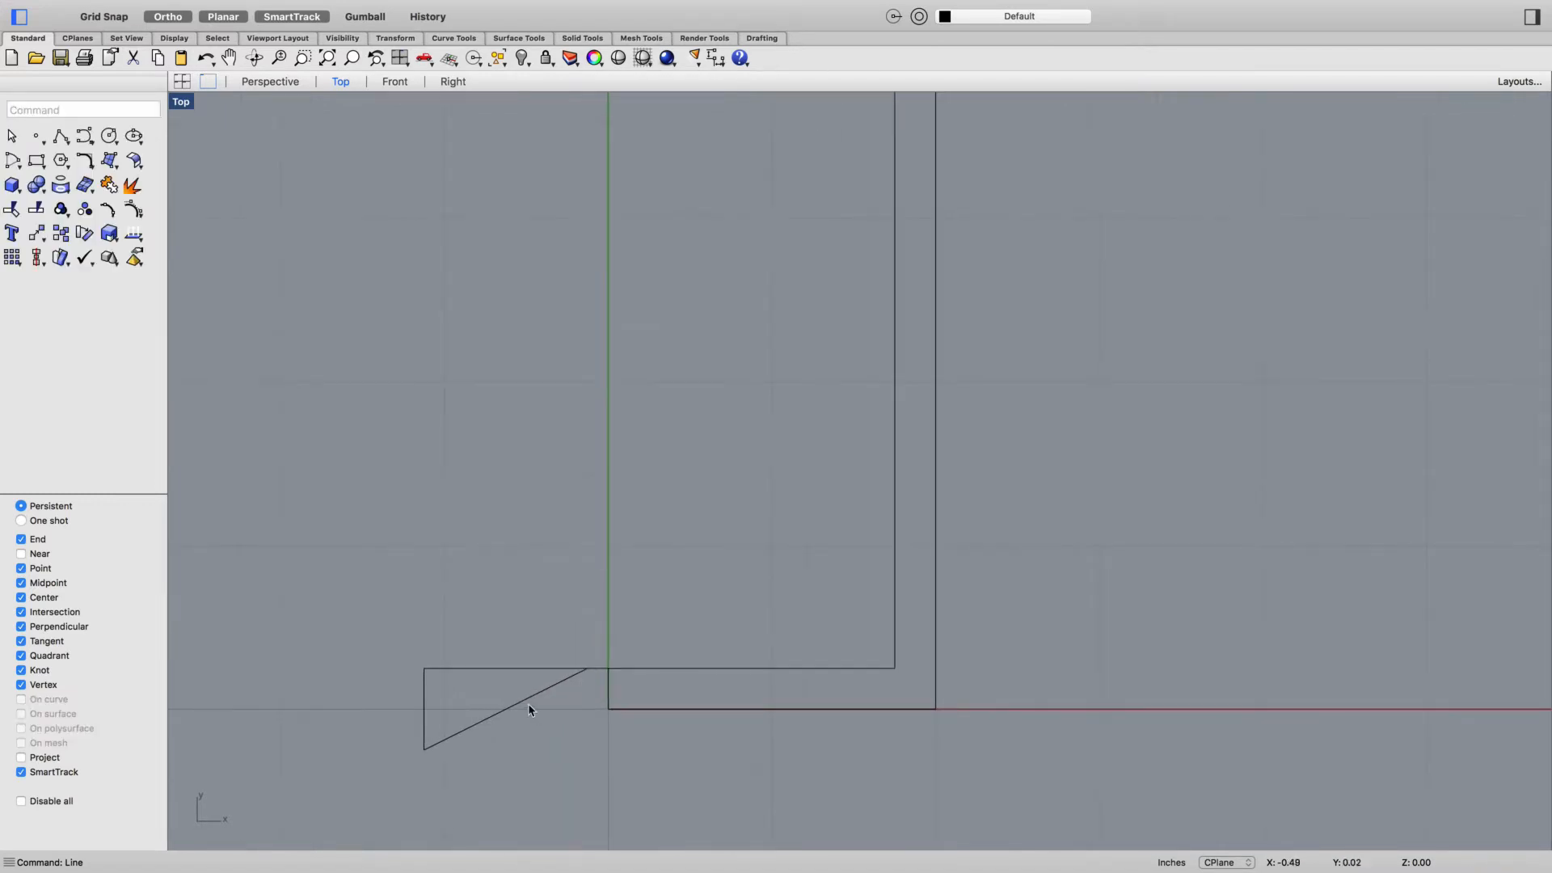
type("fil")
key("Return")
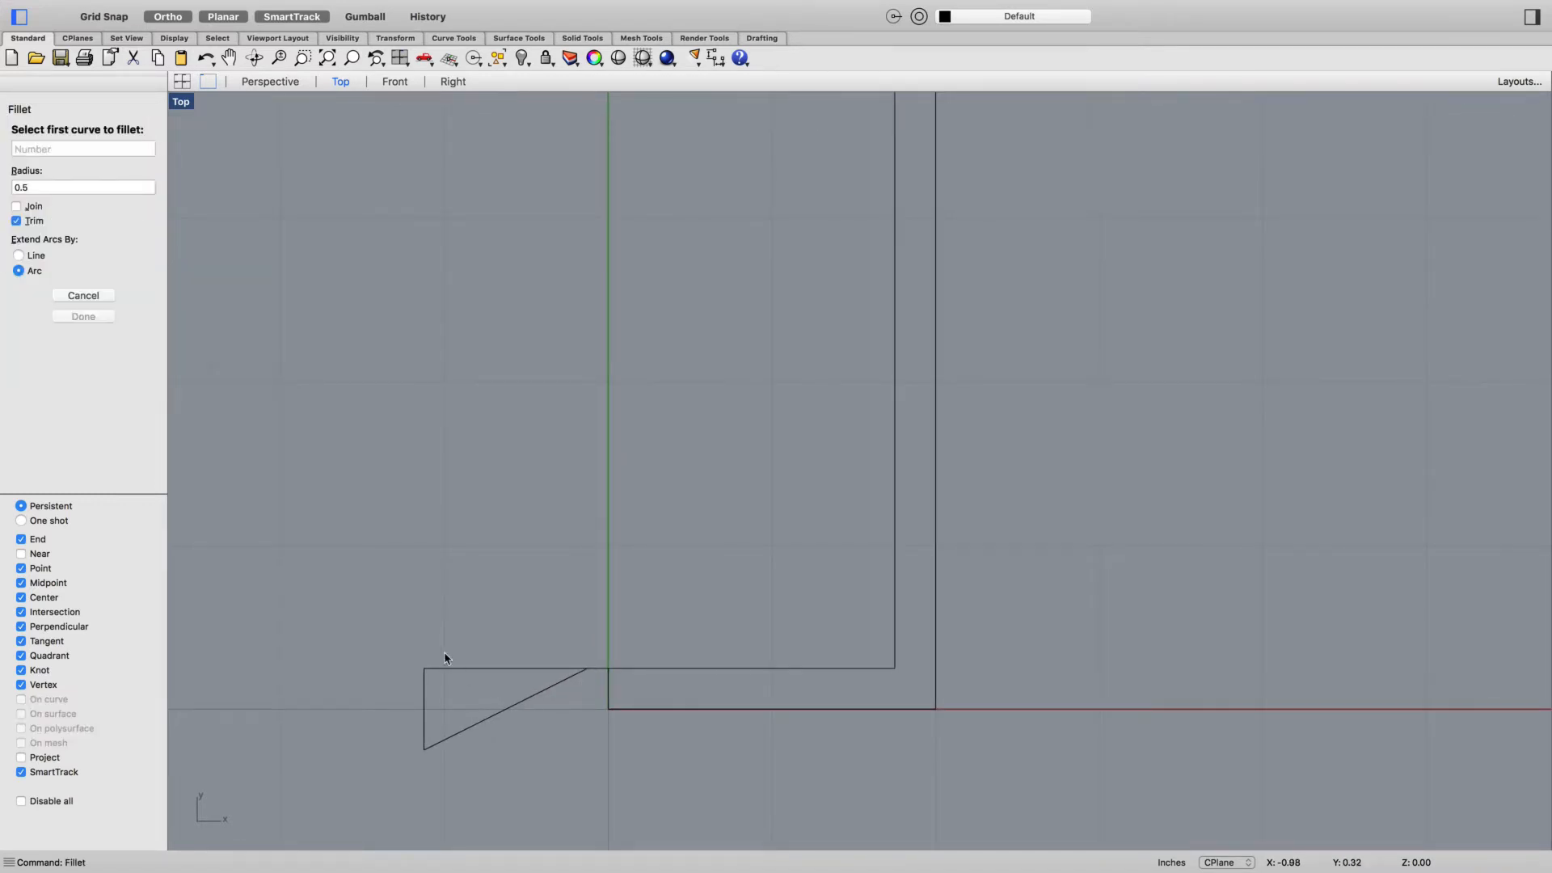
double_click(40, 191)
key("BackSpace")
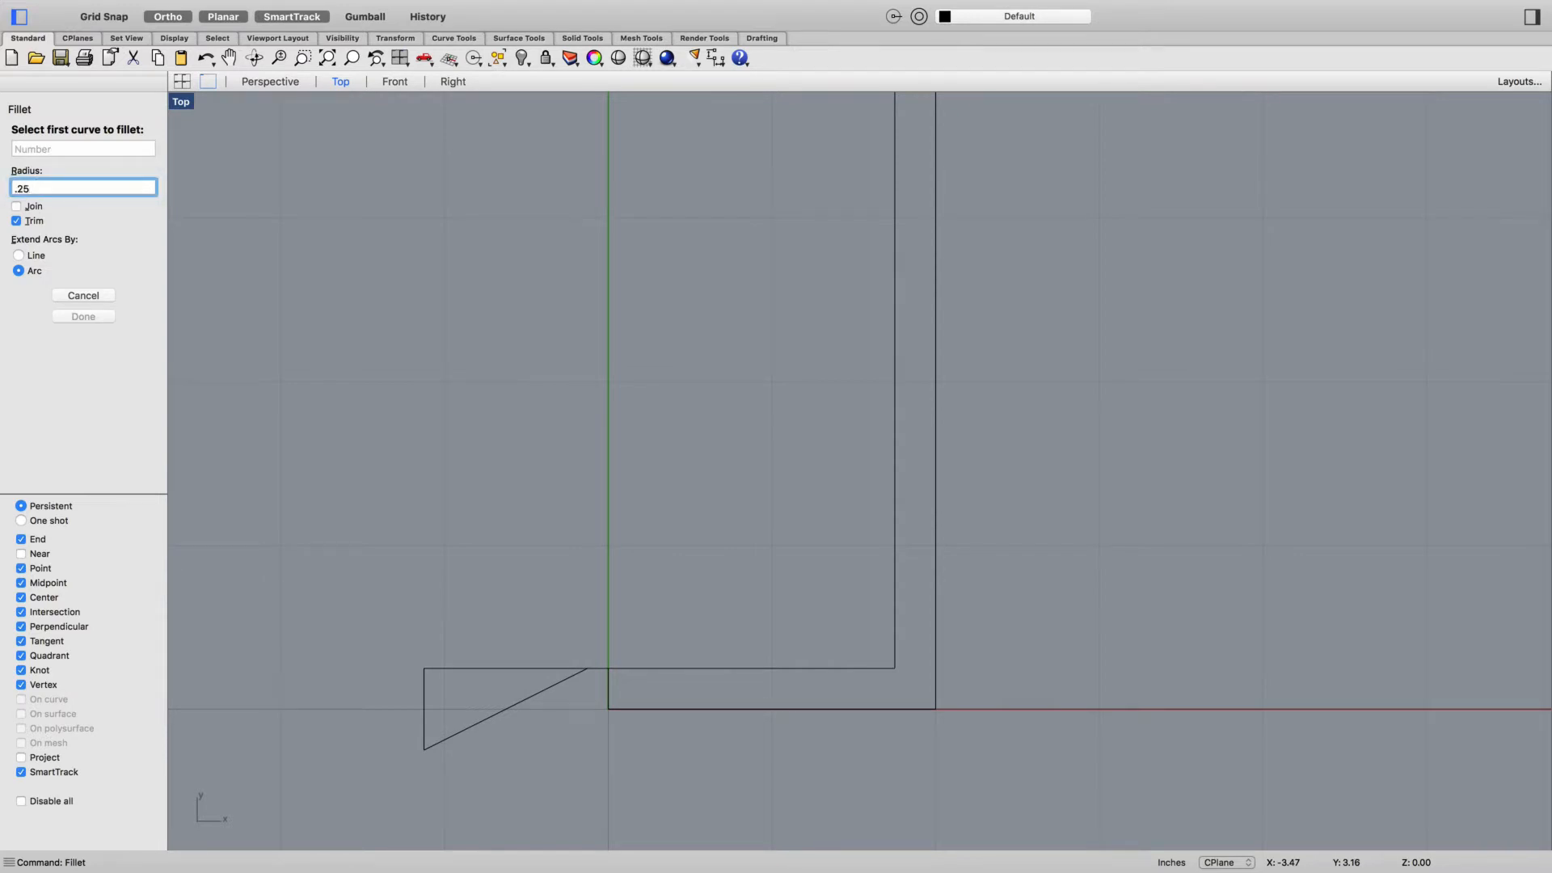
key("Return")
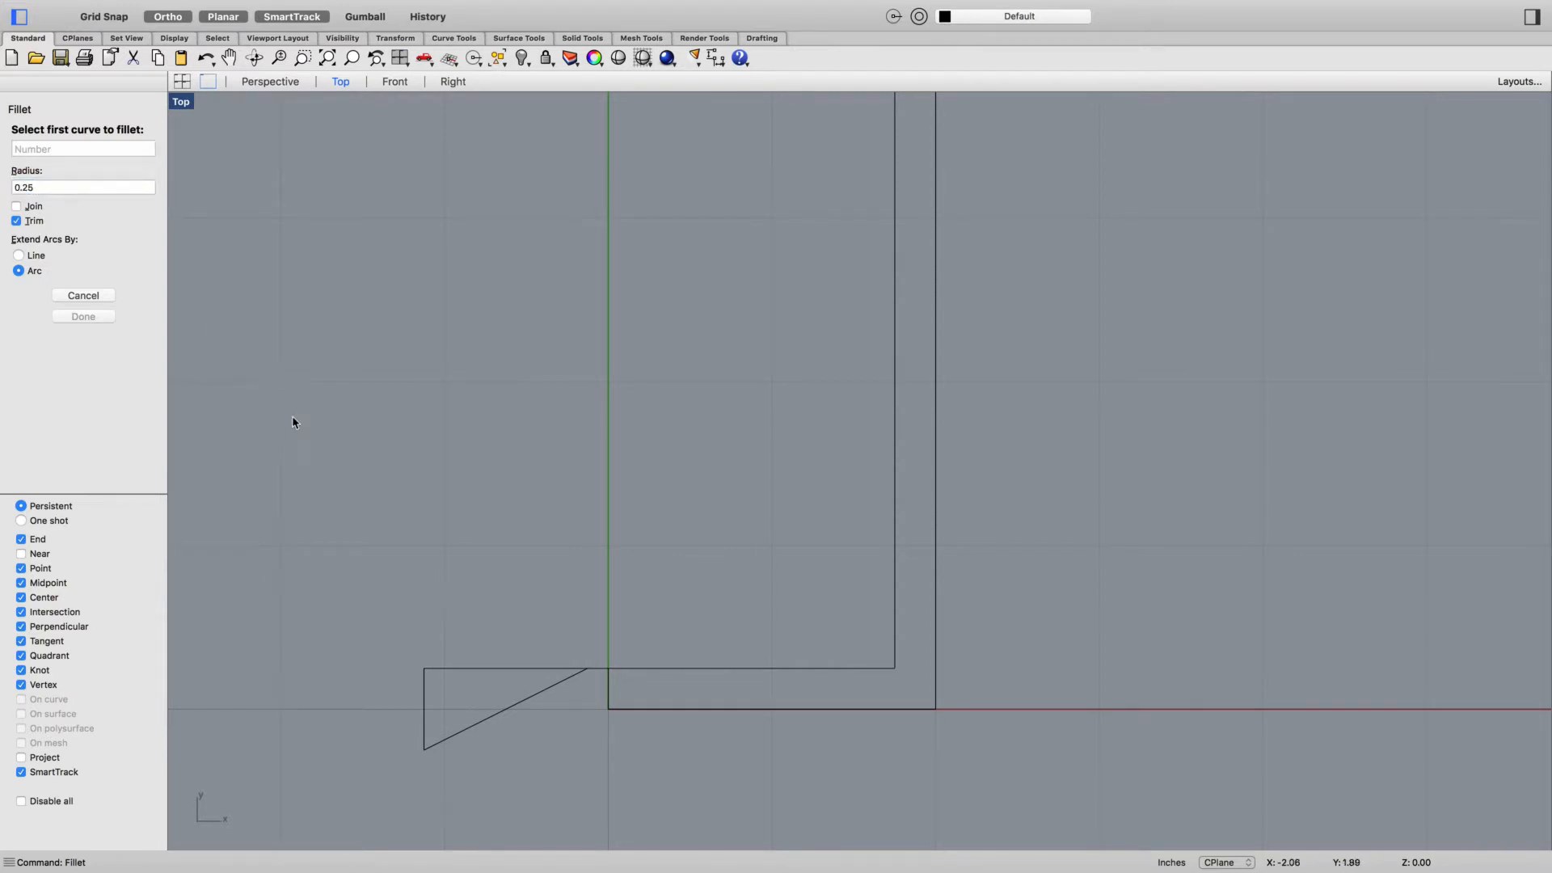
Try to fillet the diagonal line with the inner part of the horizontal line where they meet
left_click(533, 694)
left_click(597, 670)
scroll(603, 669, "up", 5)
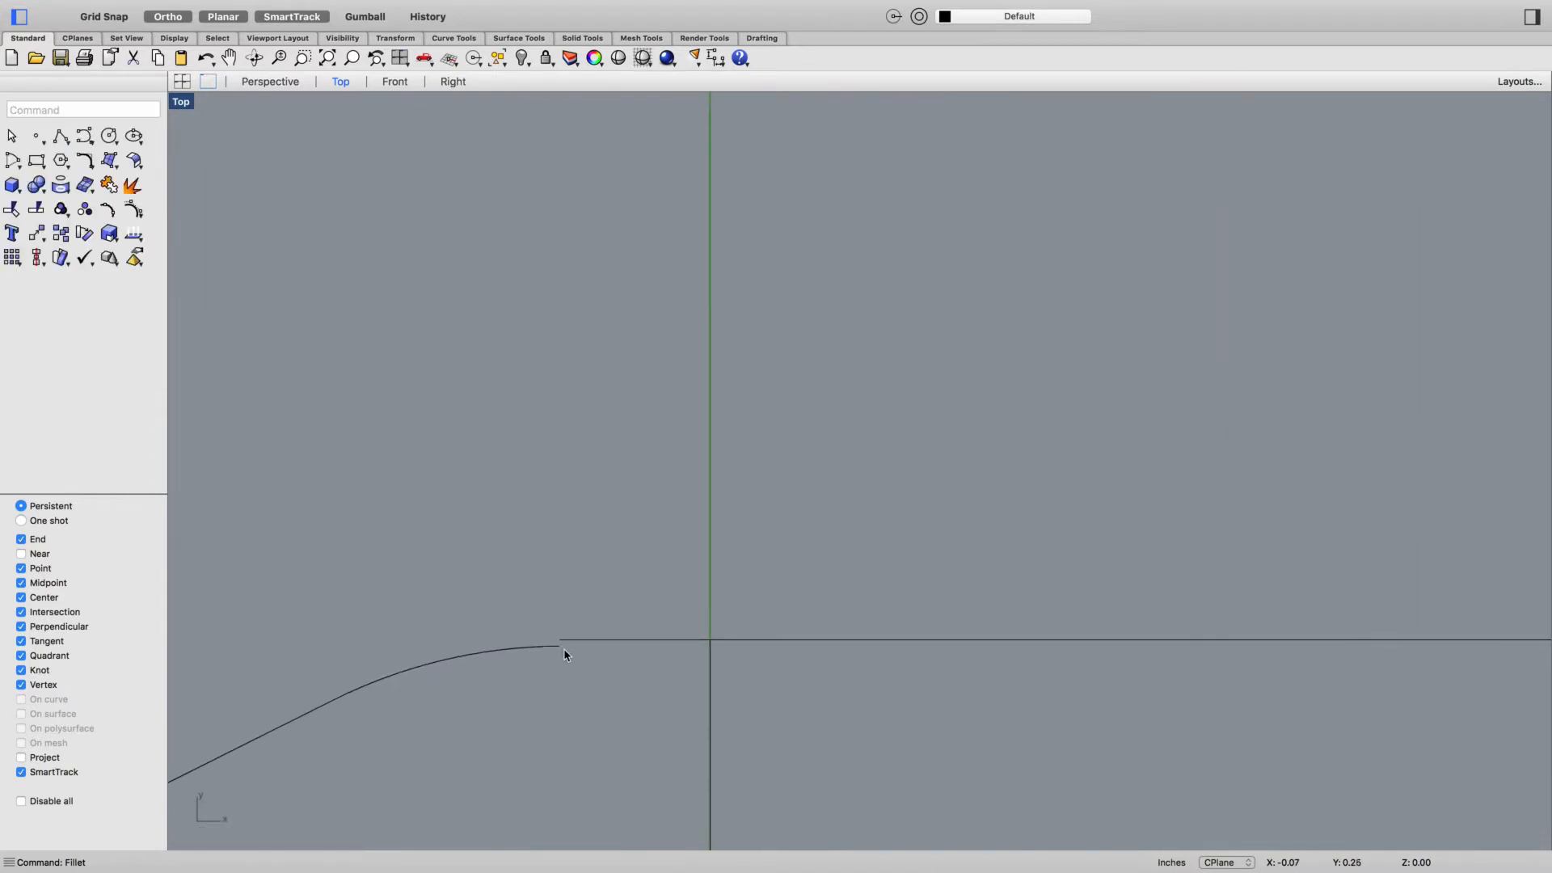
Examine the joint between the fillet arc and the horizontal line for a gap
left_click(591, 643)
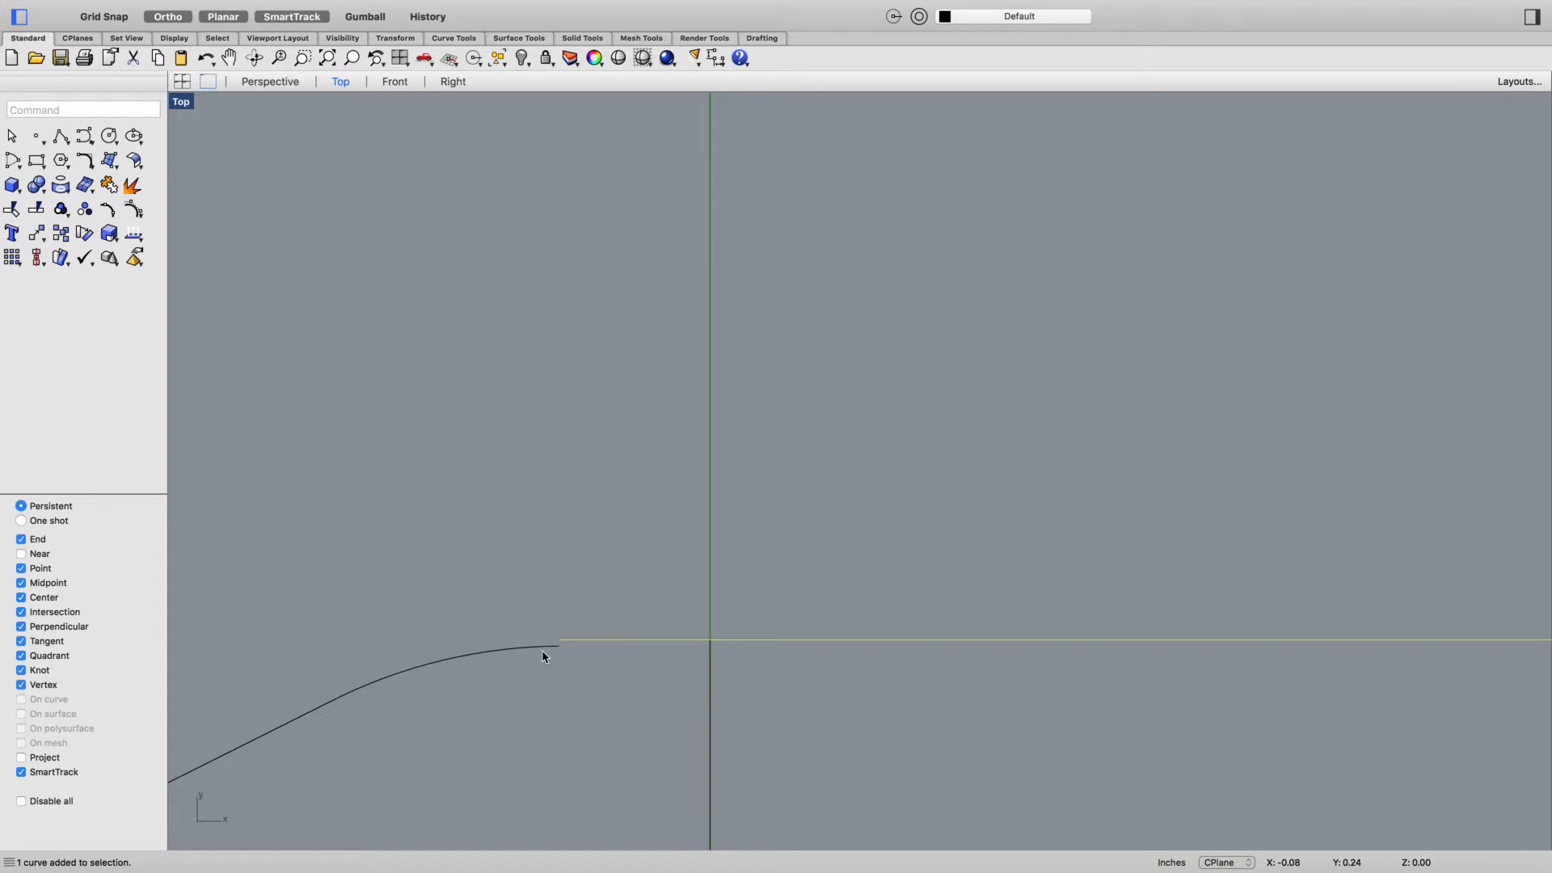
scroll(543, 654, "up", 3)
scroll(545, 662, "down", 5)
scroll(542, 665, "up", 2)
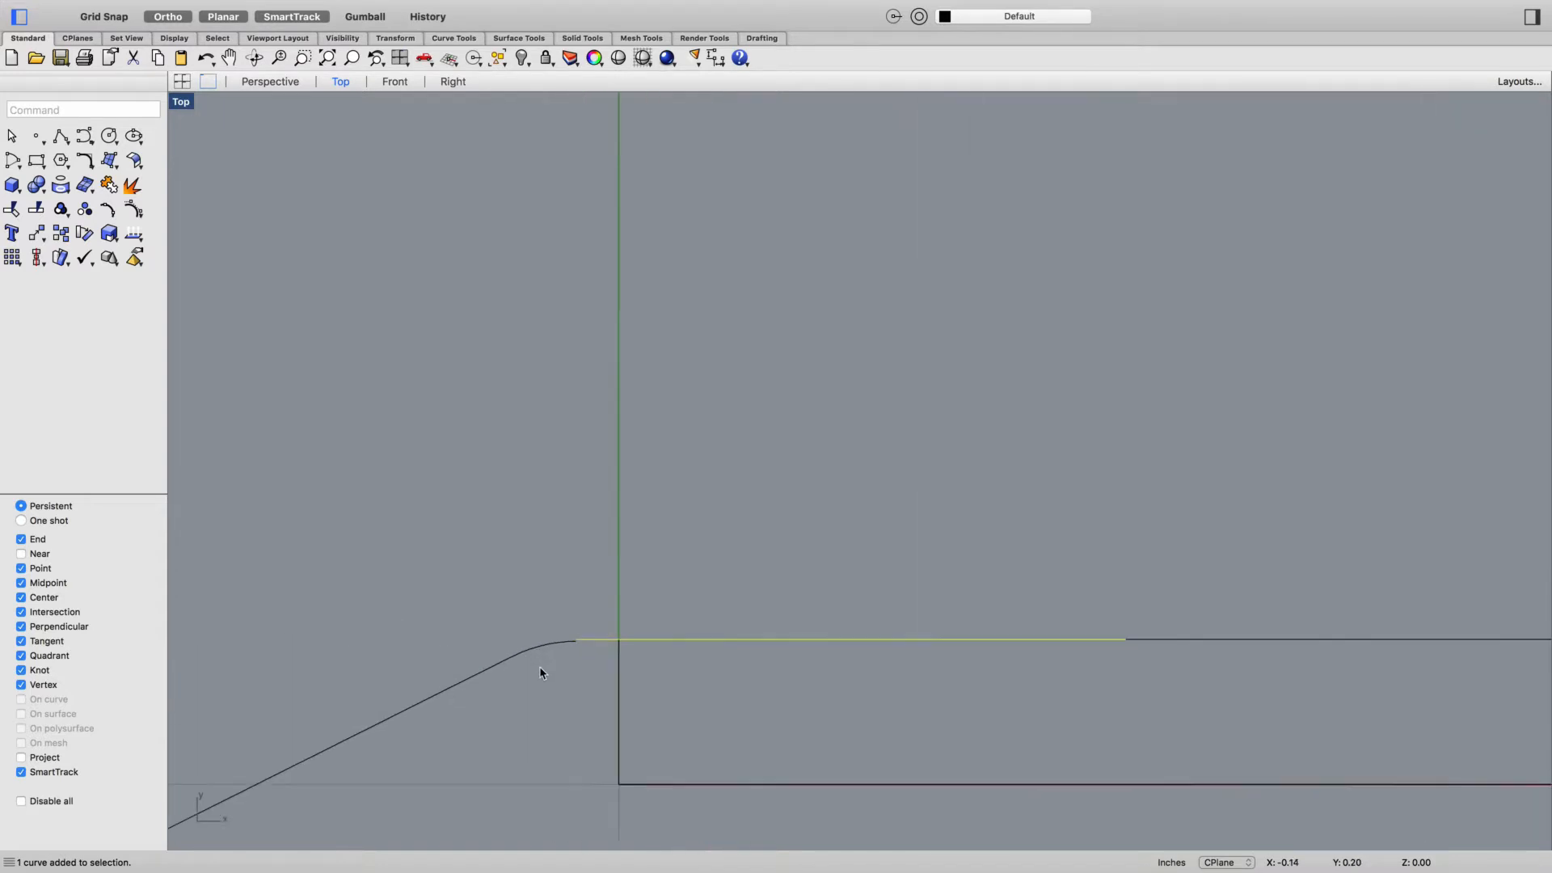
scroll(540, 668, "up", 3)
left_click(678, 534)
left_click(666, 540)
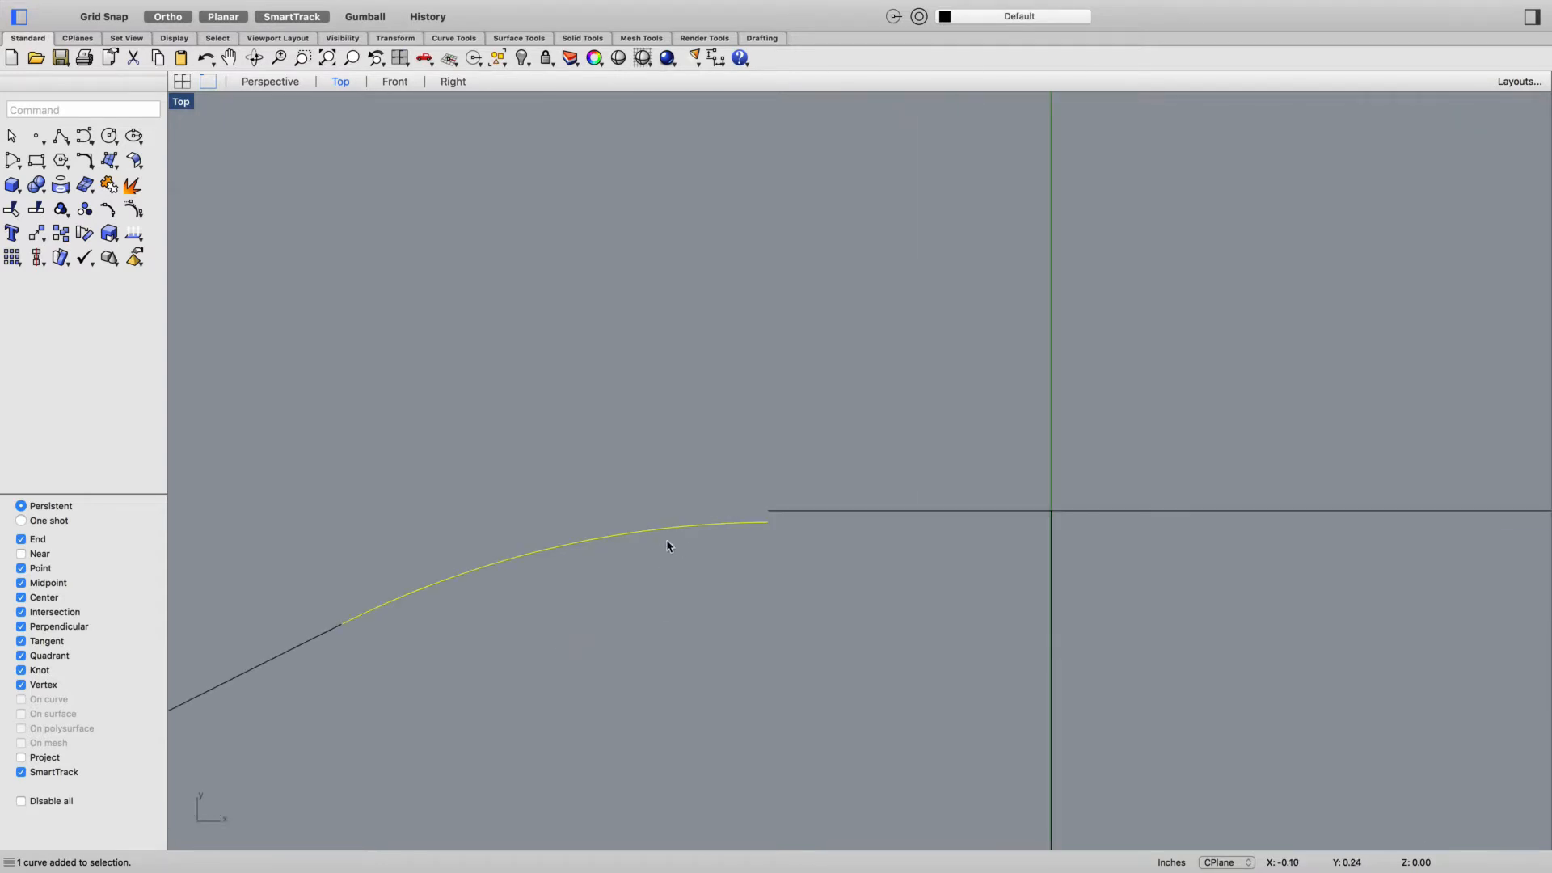
left_click(643, 568)
scroll(631, 570, "down", 2)
Delete the fillet arc and try to fillet the shortened diagonal with the horizontal line again at 0.25 inch radius
left_click(624, 550)
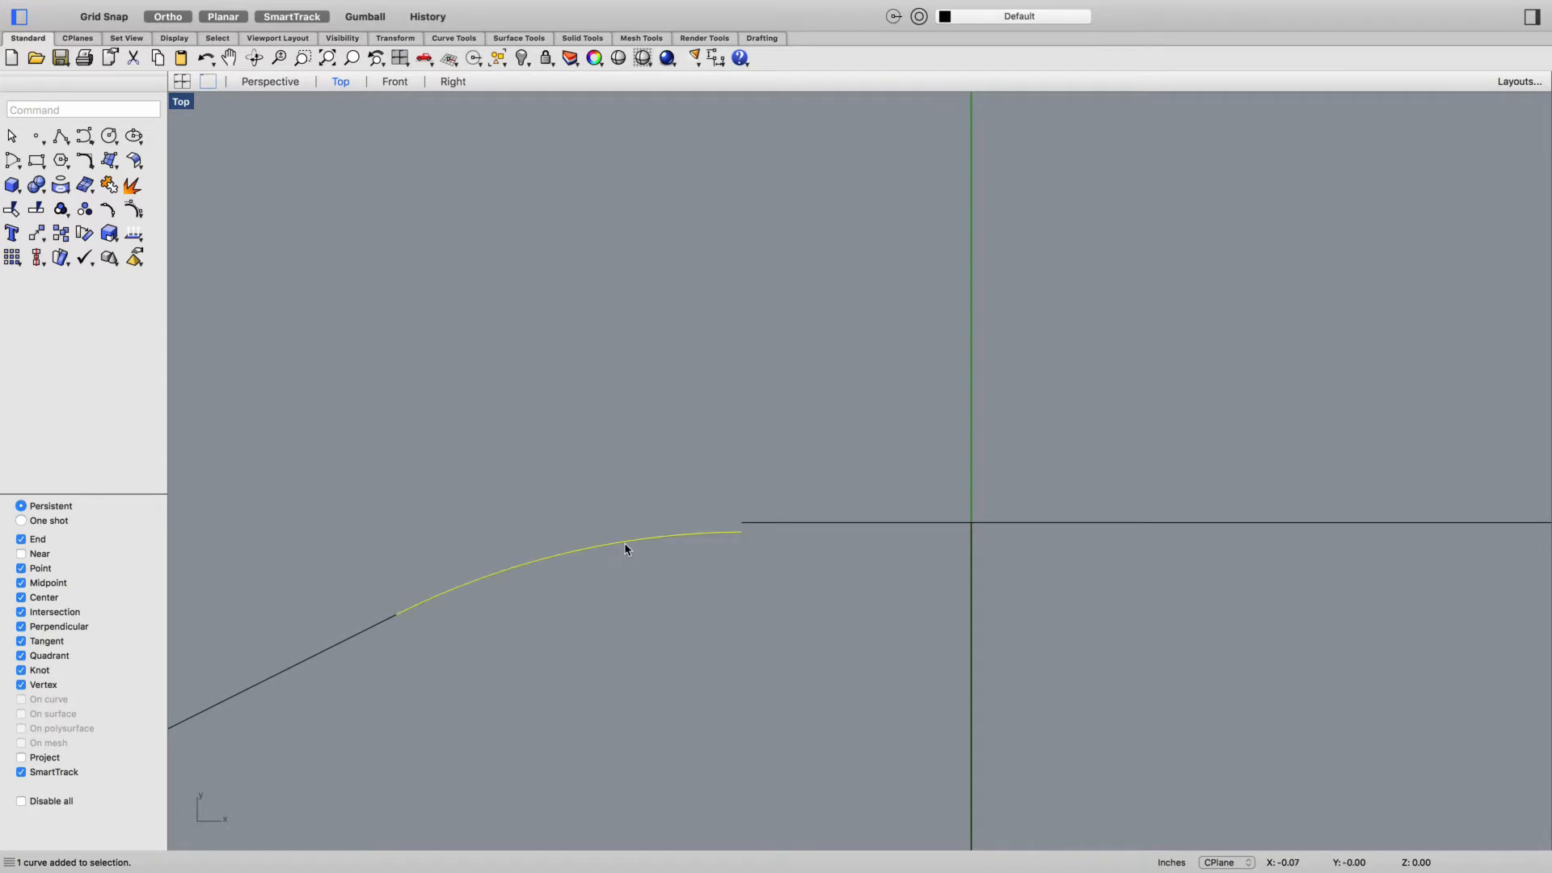
key("Delete")
type("fillet")
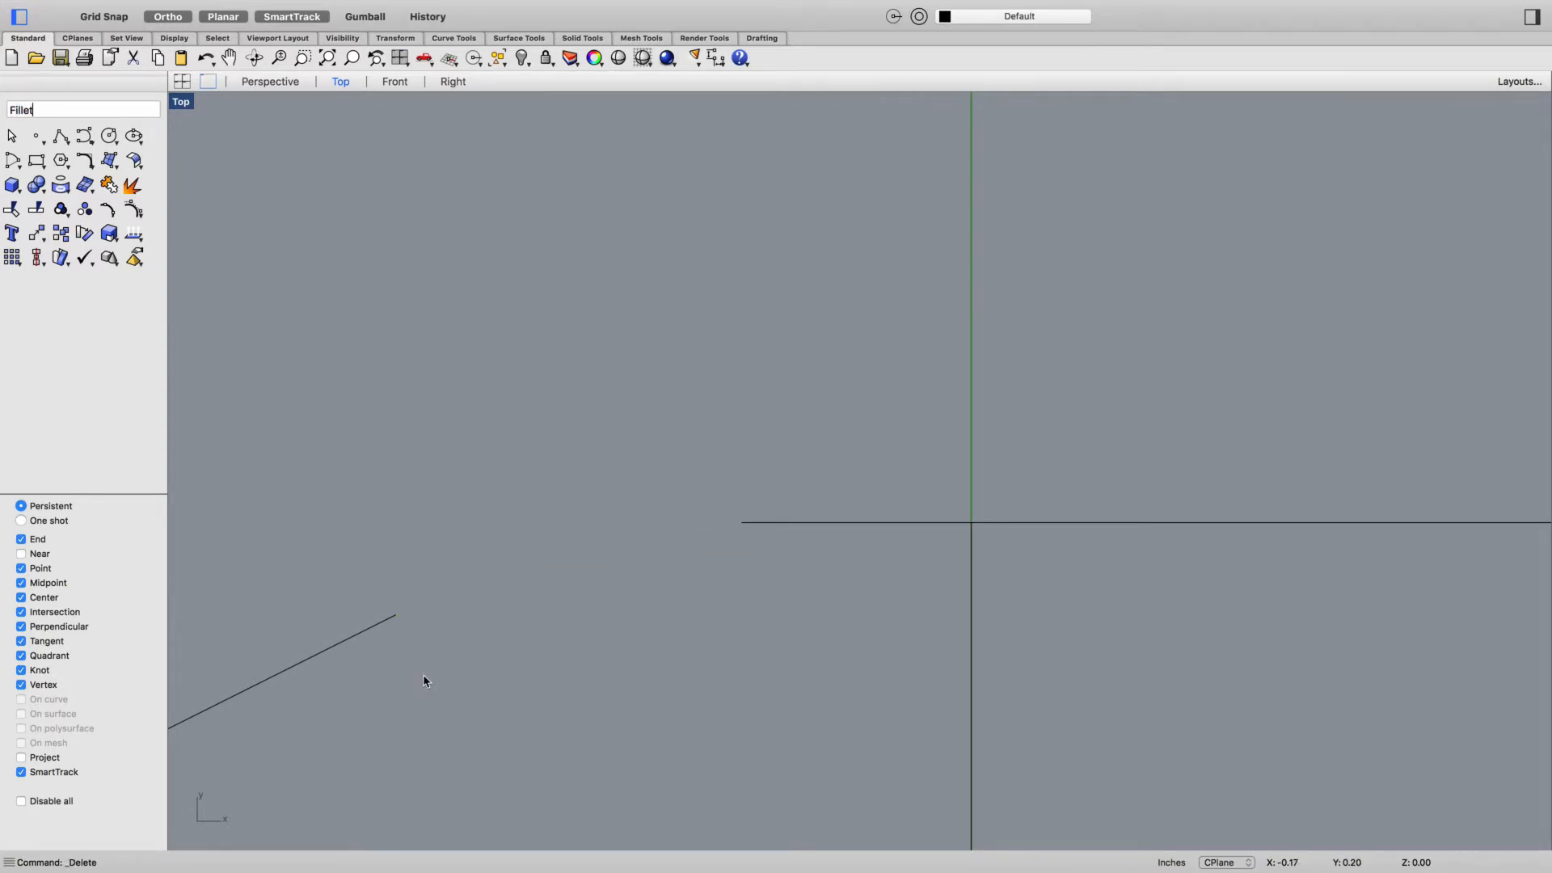
key("Return")
left_click(378, 631)
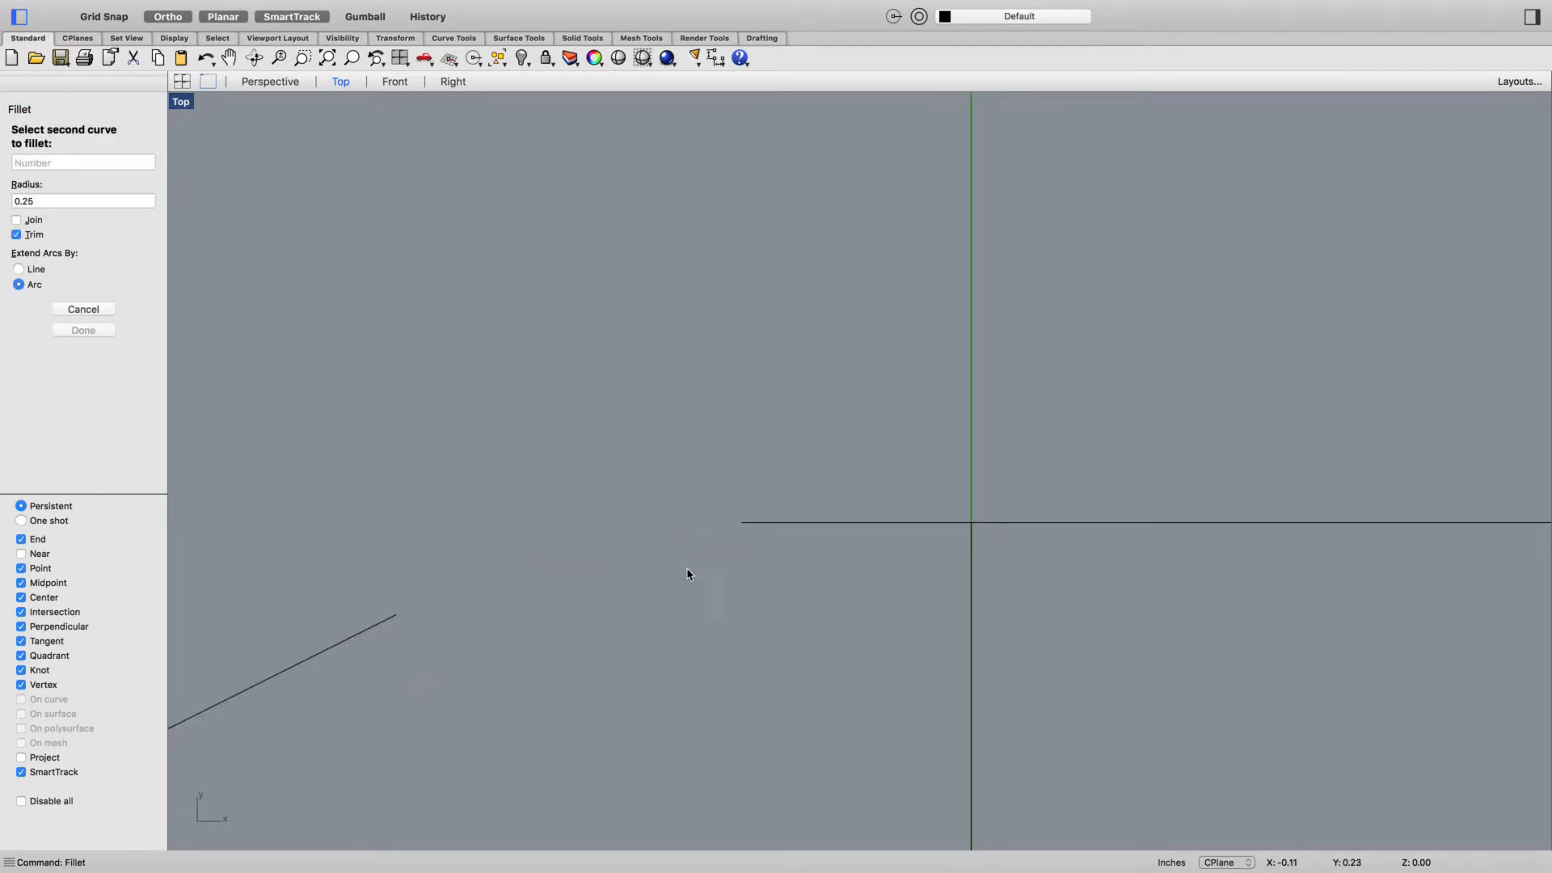
left_click(786, 523)
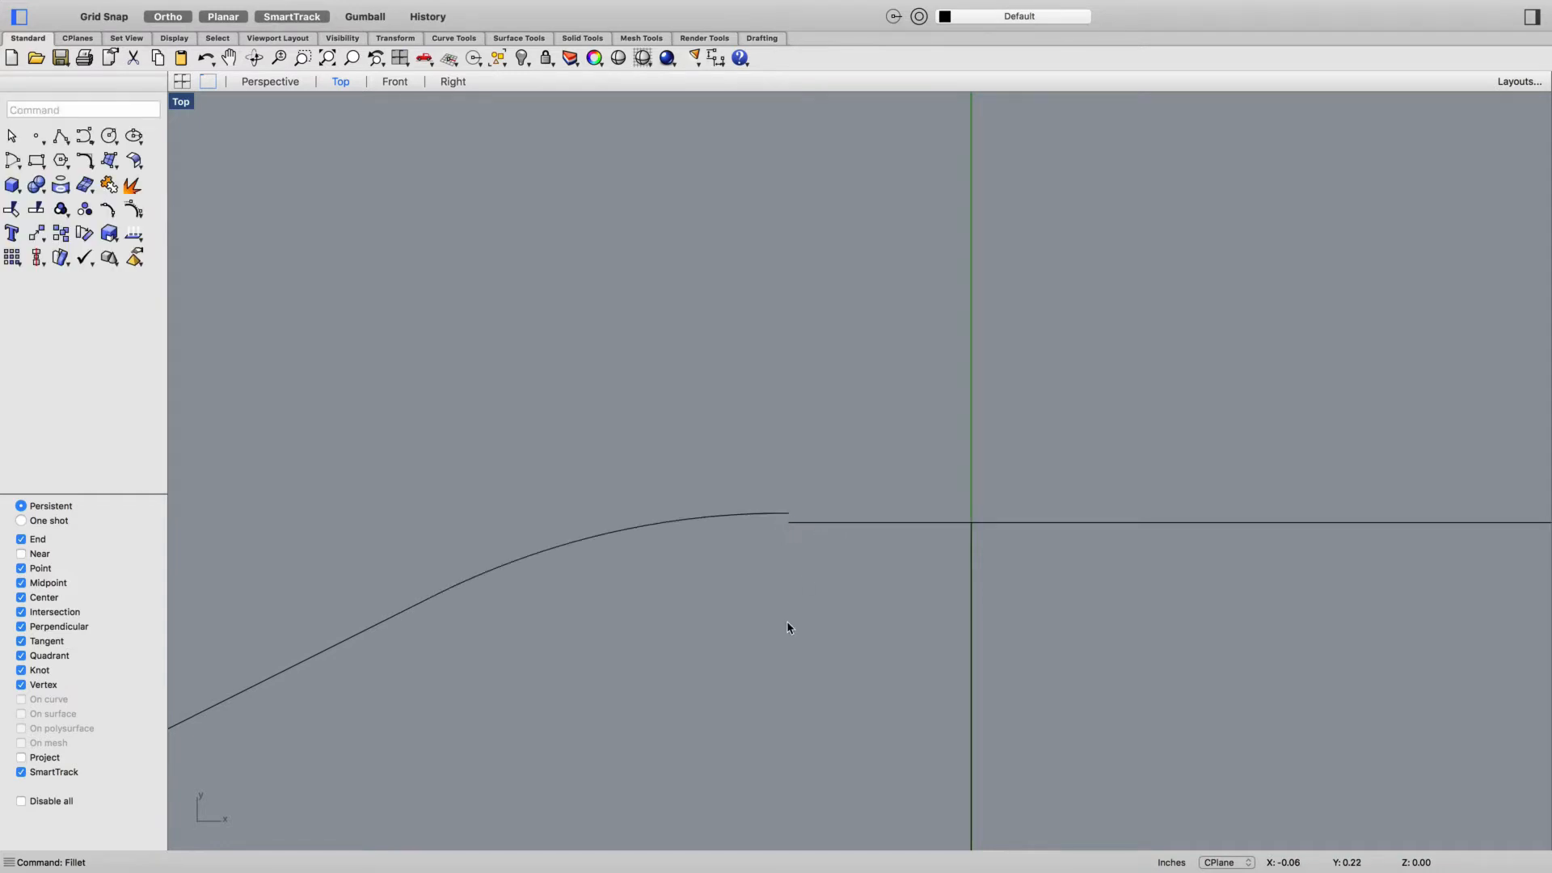
Check the repeated fillet's joint, then undo both fillets and the arc deletion to restore the original triangle
scroll(789, 626, "down", 20)
right_click_drag(778, 679, 679, 627)
scroll(702, 577, "up", 2)
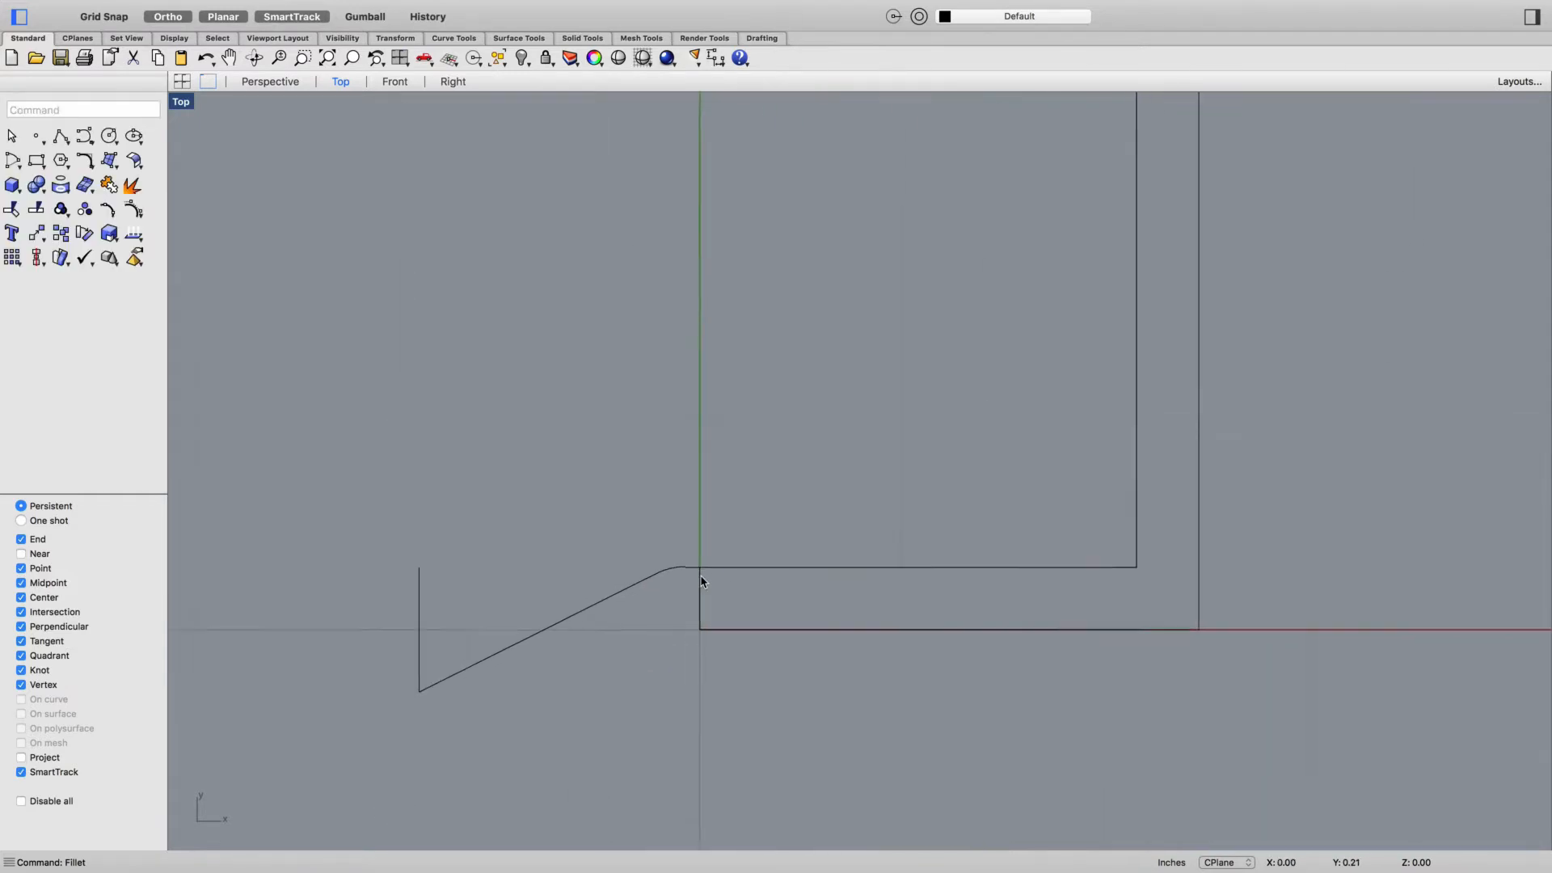
scroll(702, 580, "up", 5)
left_click(616, 517)
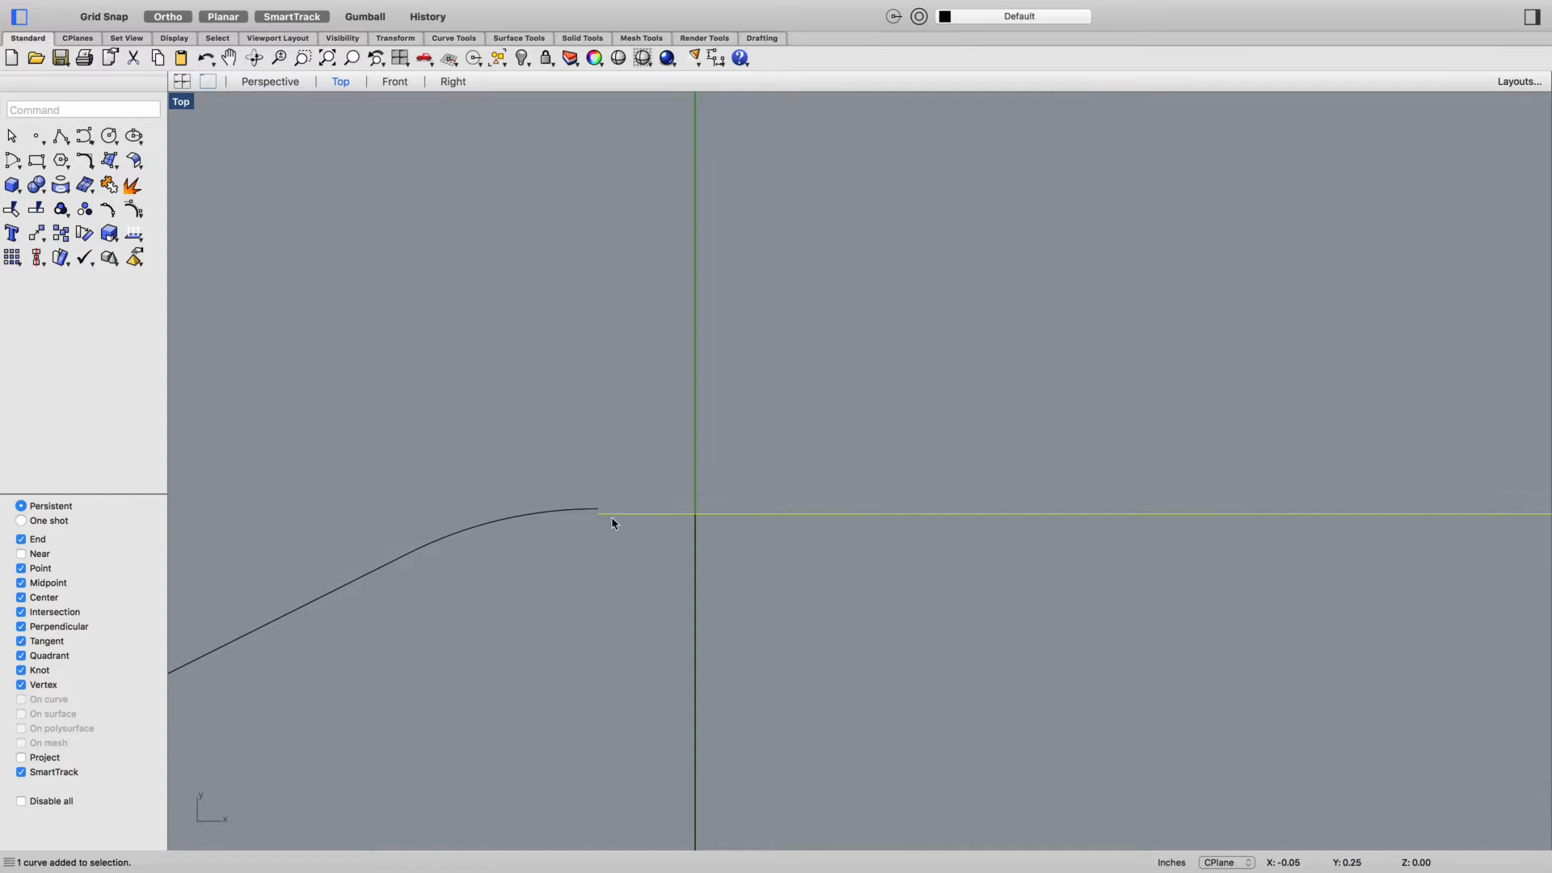
left_click(547, 512)
key("super+z")
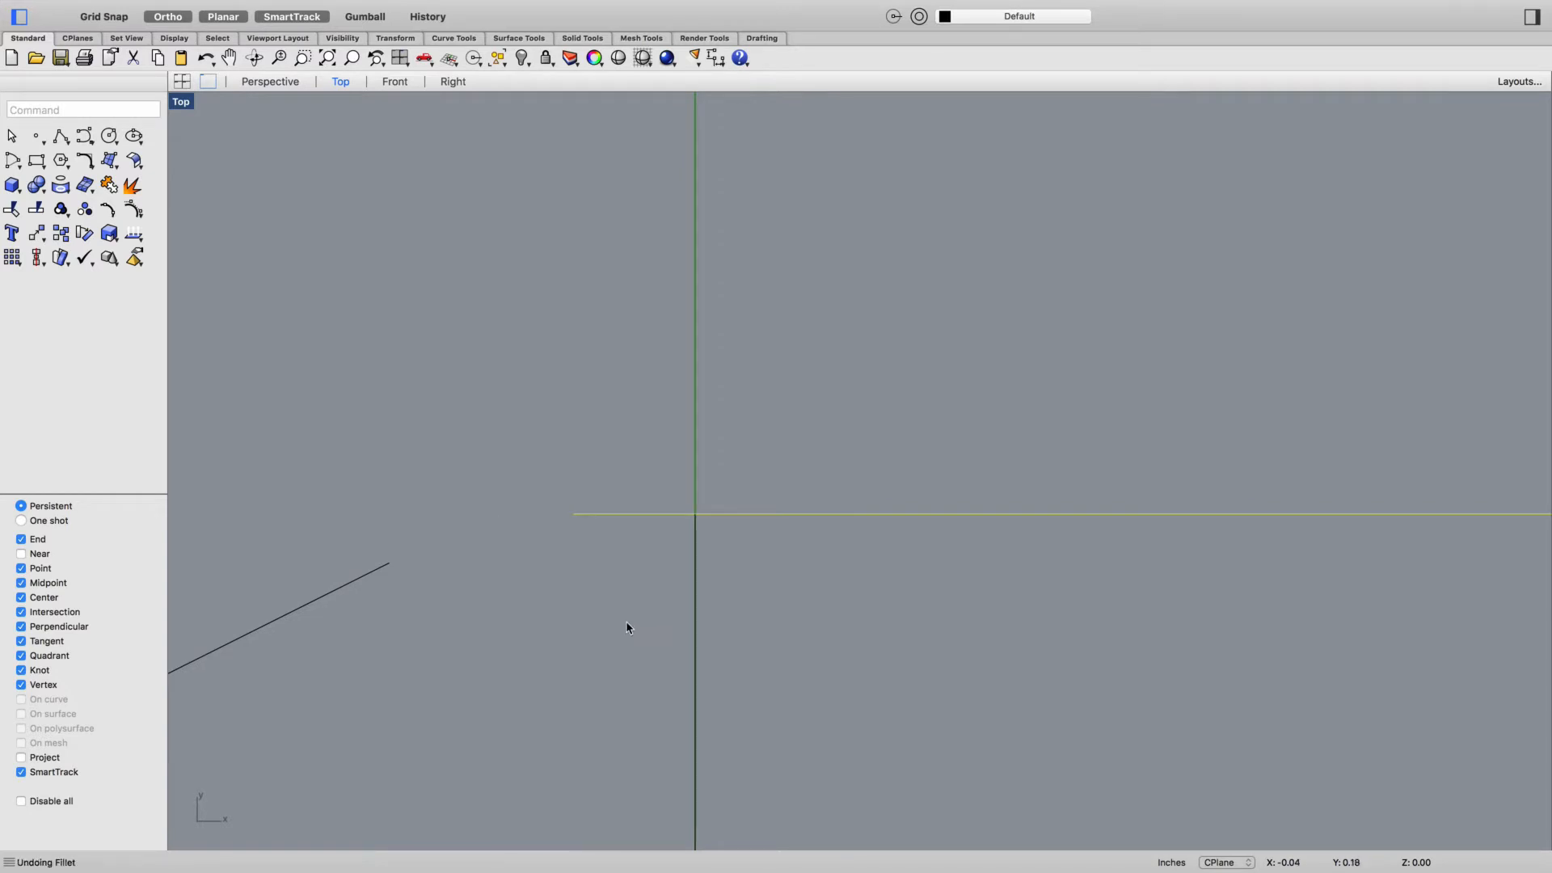
key("super+z")
left_click(477, 618)
scroll(477, 618, "down", 5)
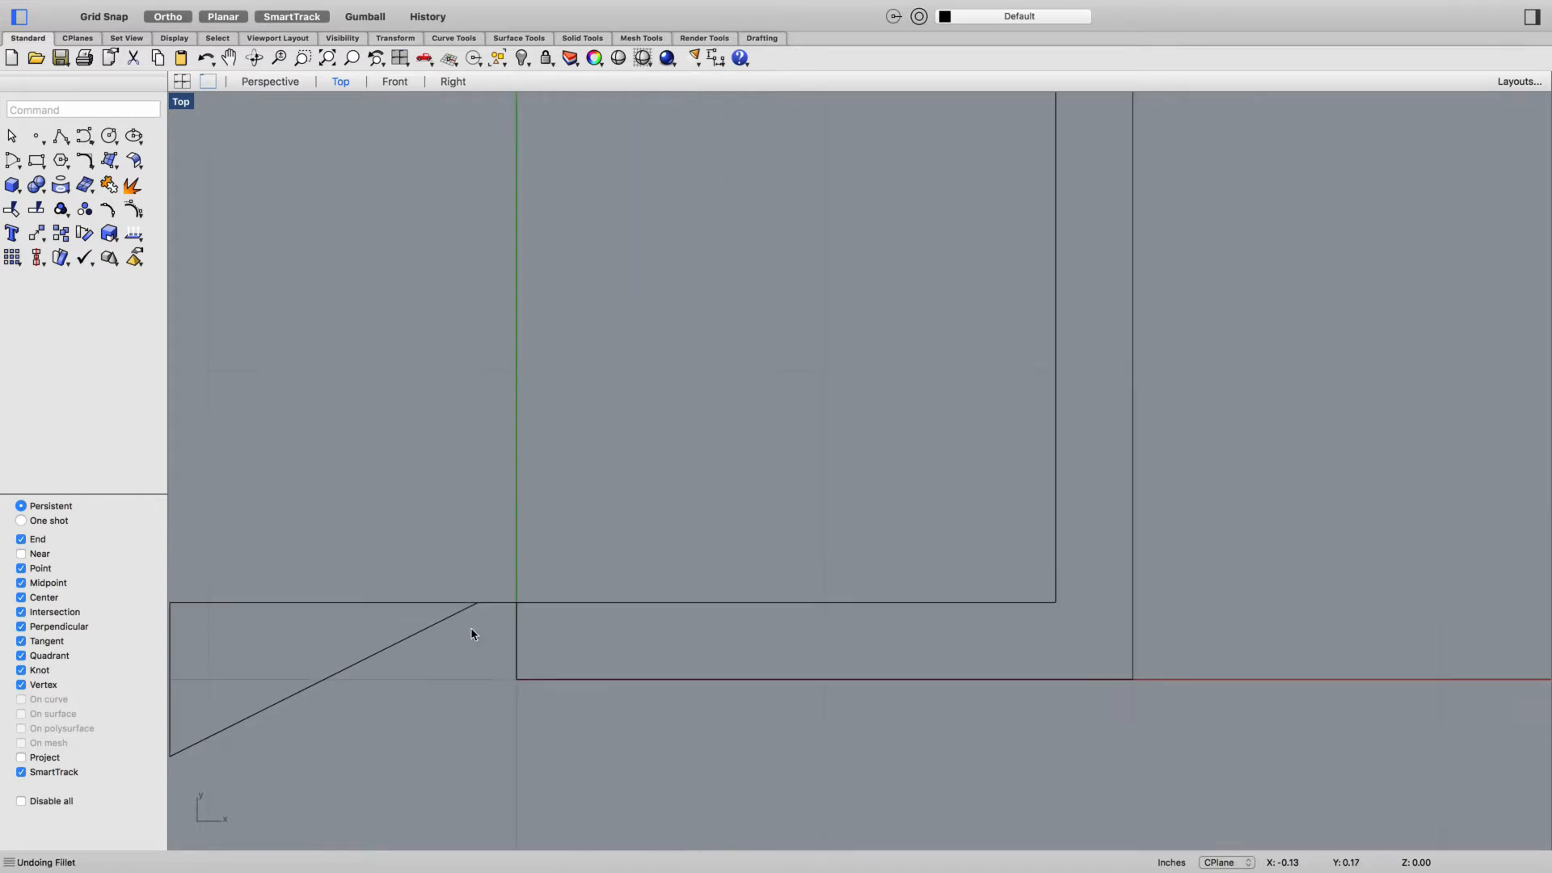
Trim the horizontal line's outer half off the triangle, using the diagonal line as the cutting object
right_click_drag(371, 623, 622, 580)
type("trim")
key("Return")
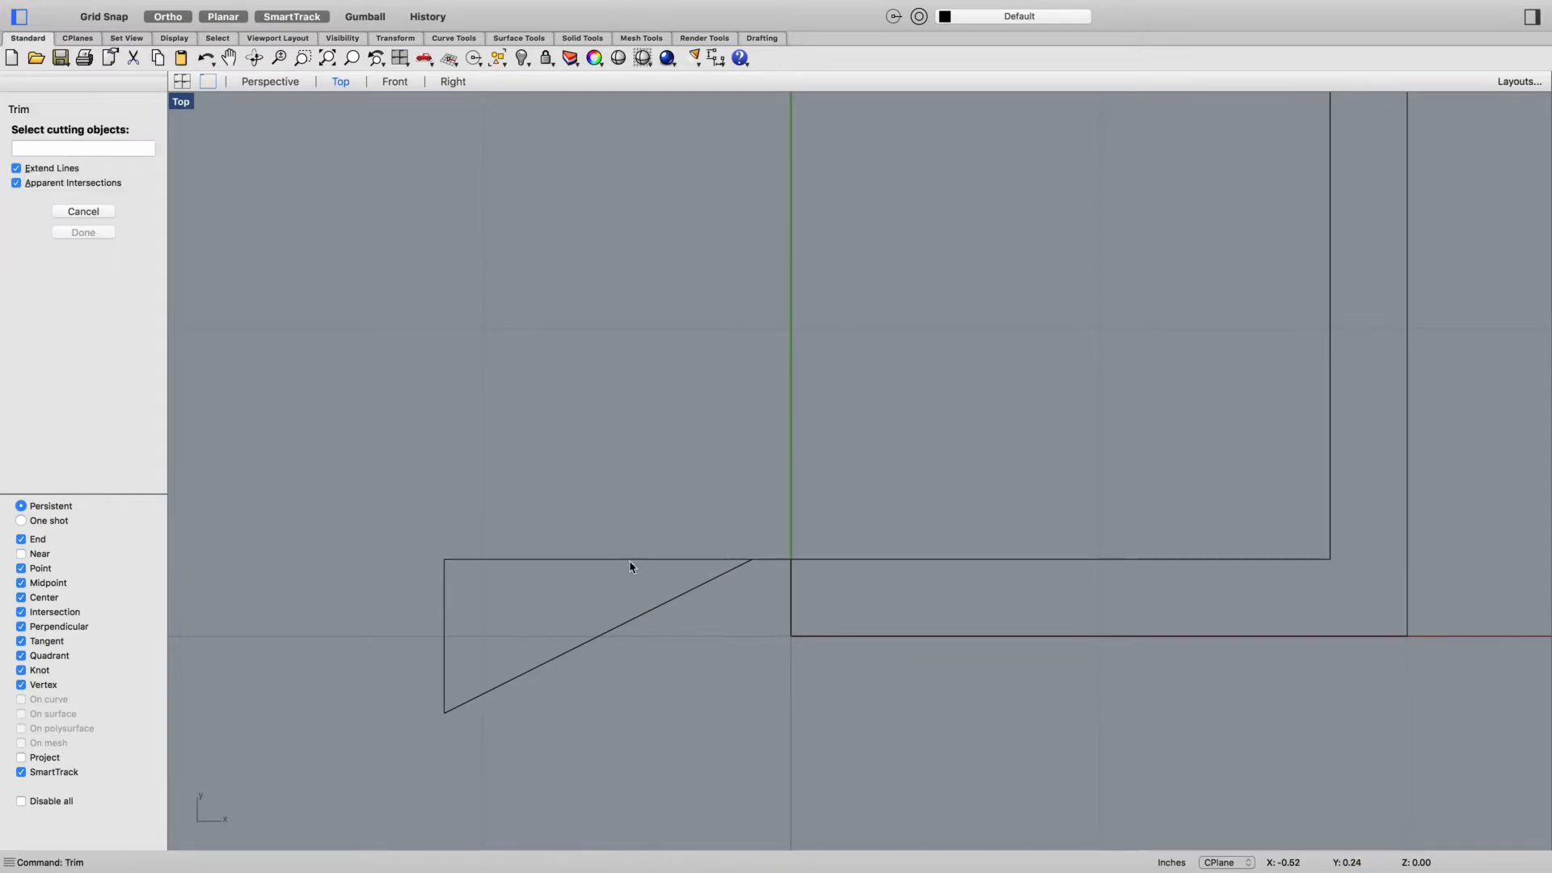
left_click(724, 577)
key("Return")
left_click(696, 558)
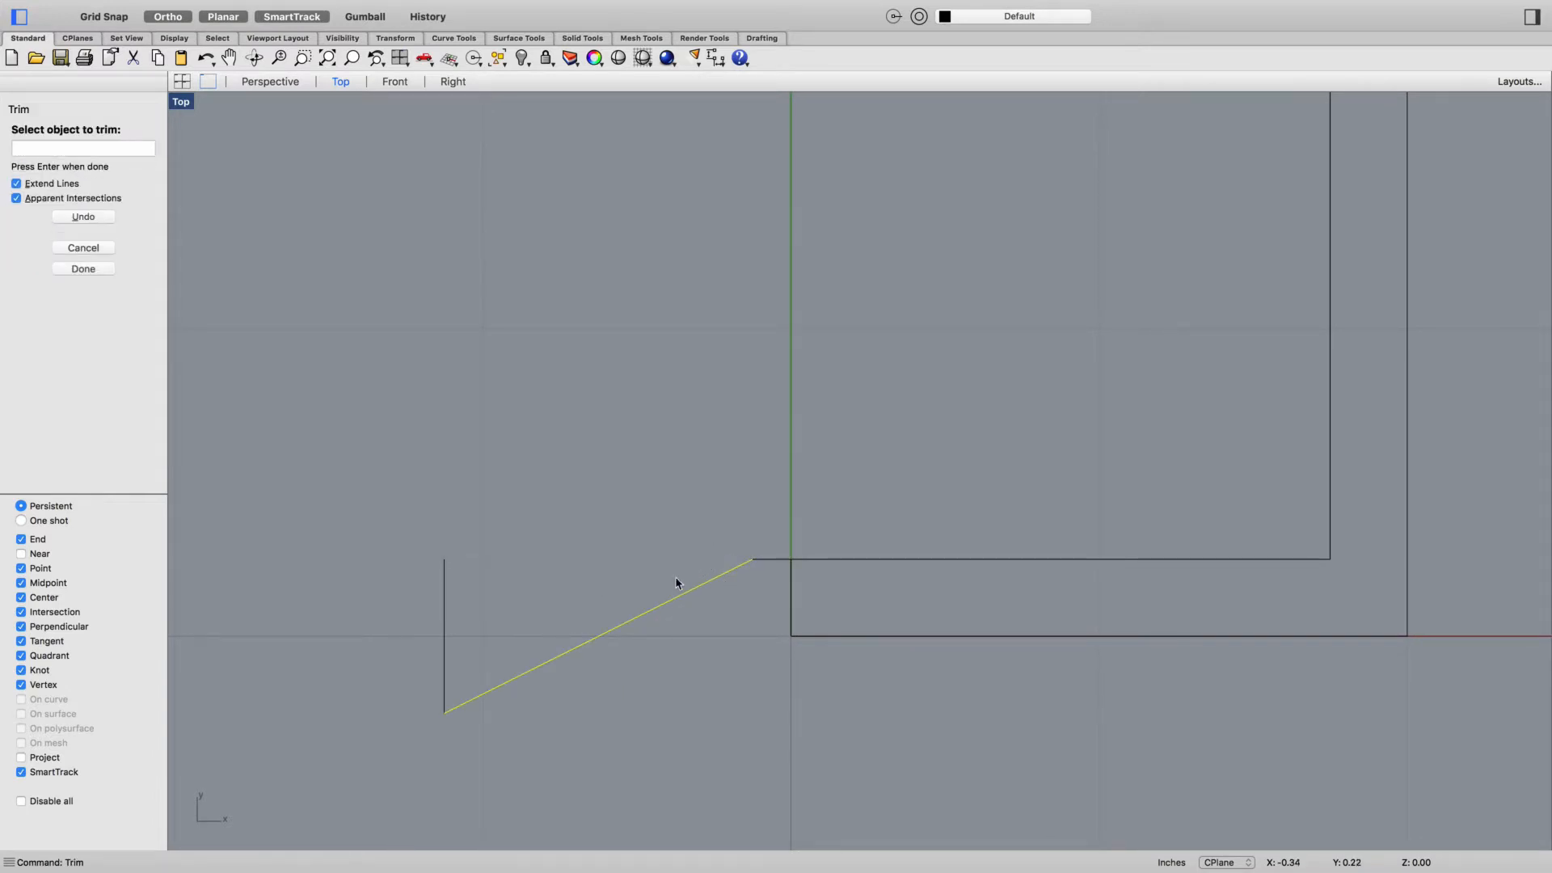
key("Return")
Fillet the lower corner between the diagonal and the short vertical line with a 0.25-inch radius
type("fillet")
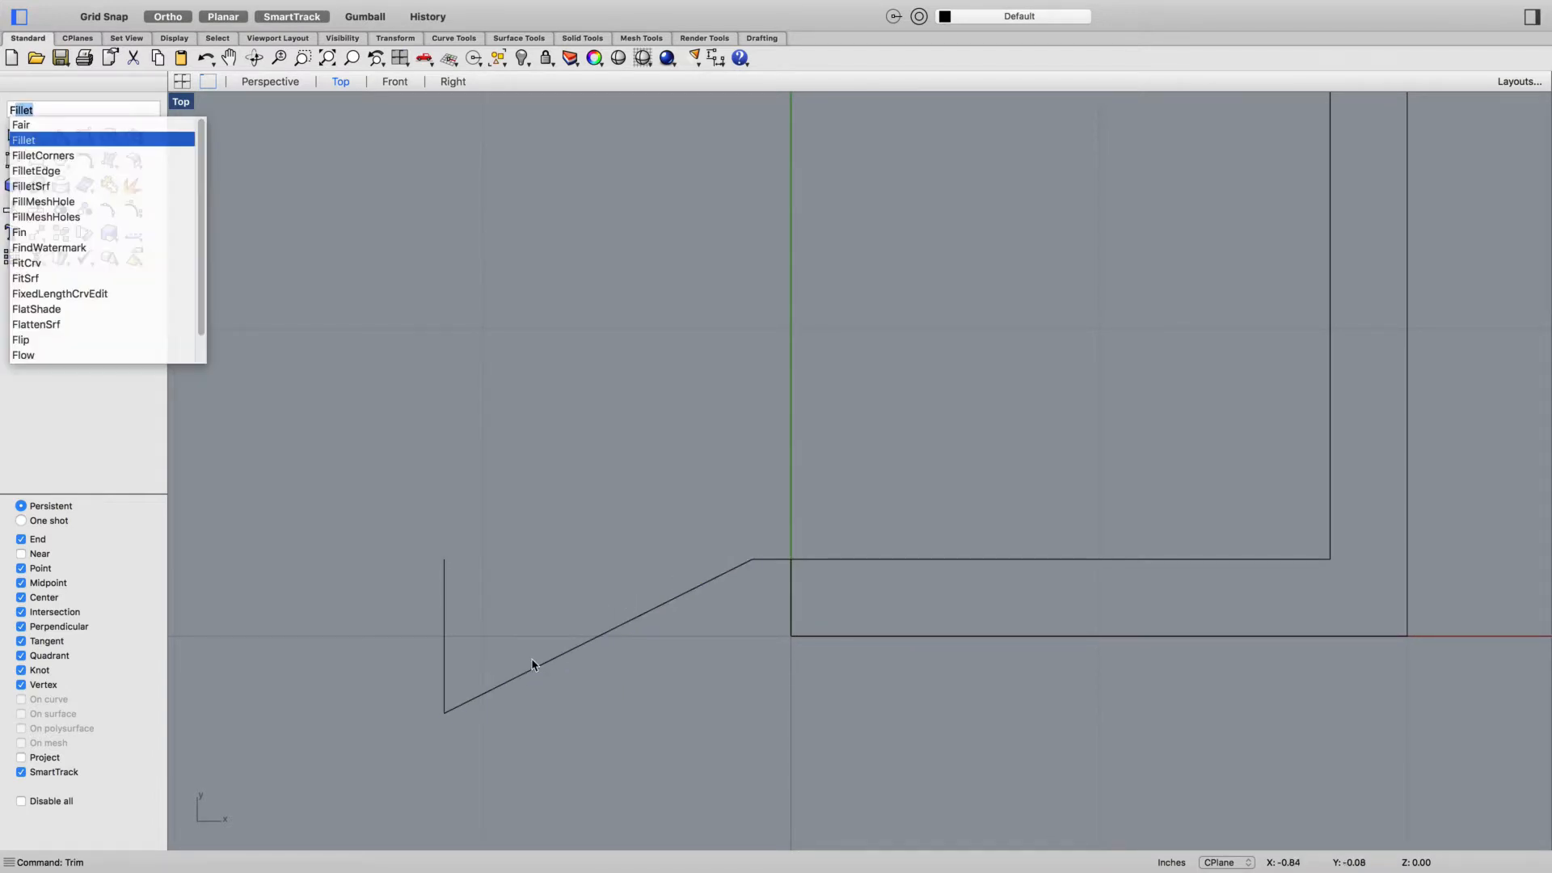
key("Return")
left_click(518, 676)
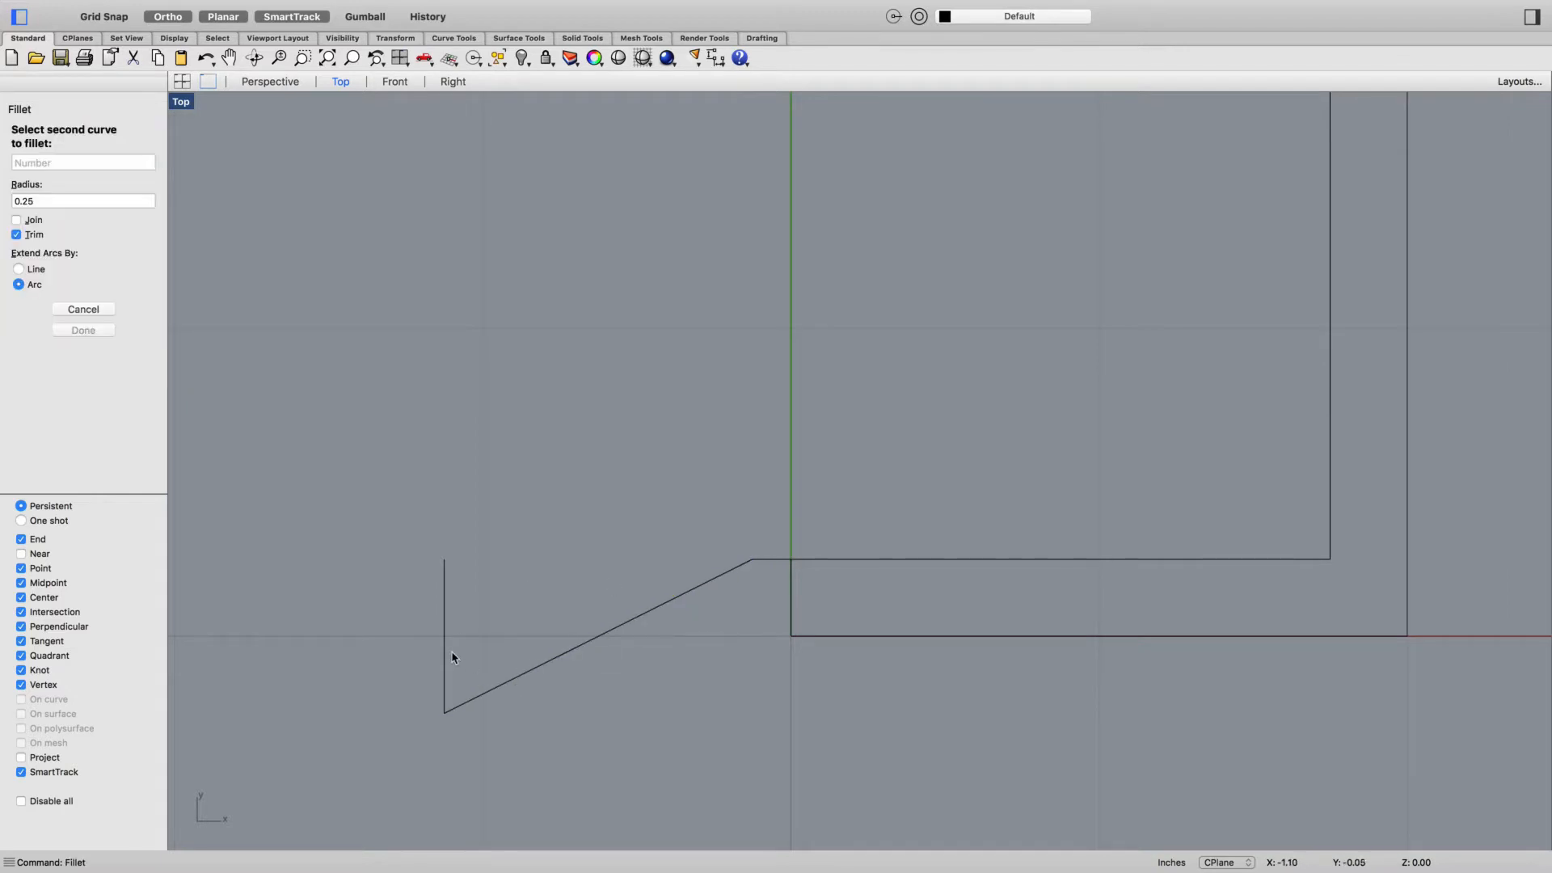
left_click(445, 648)
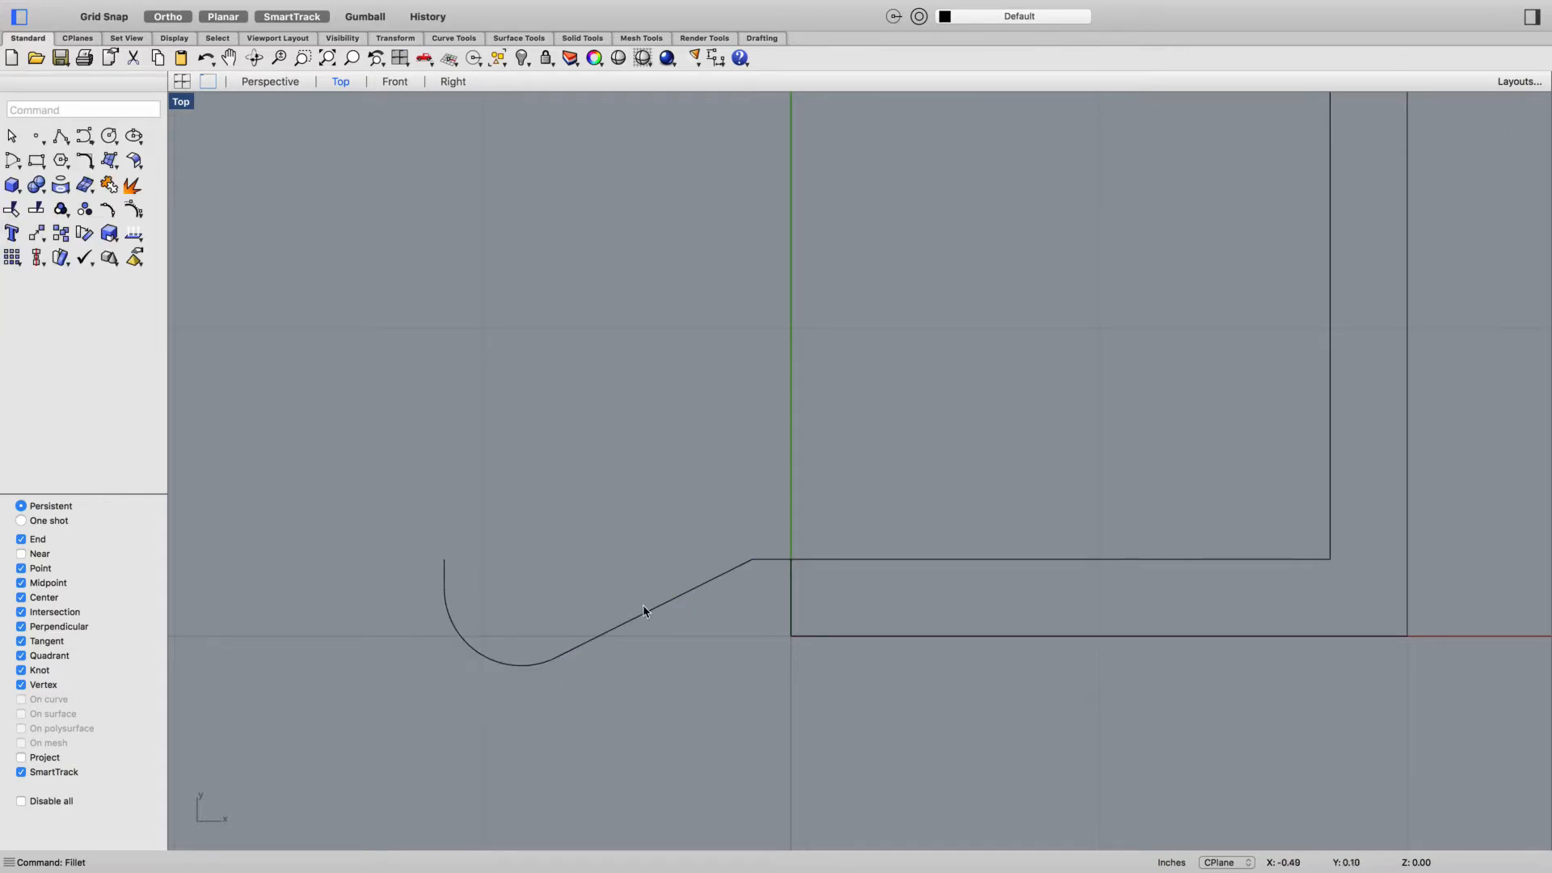
Fillet the upper corner between the diagonal and the trimmed horizontal line with a 0.25-inch radius
key("Return")
left_click(706, 584)
left_click(797, 560)
scroll(764, 566, "up", 5)
scroll(798, 555, "up", 5)
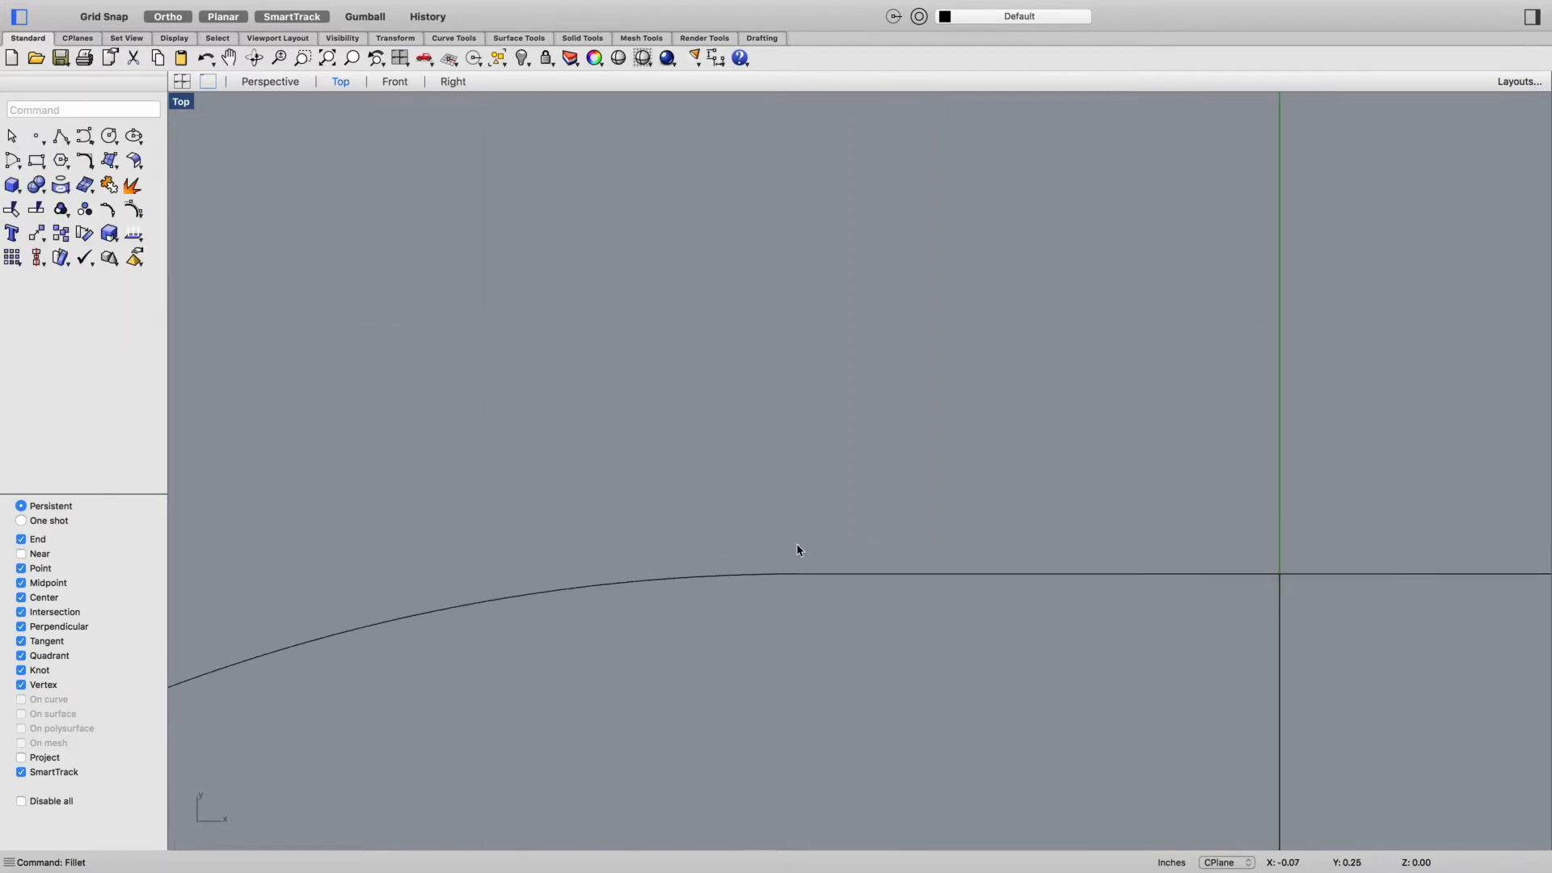
scroll(800, 566, "down", 5)
scroll(846, 543, "up", 3)
scroll(499, 714, "down", 8)
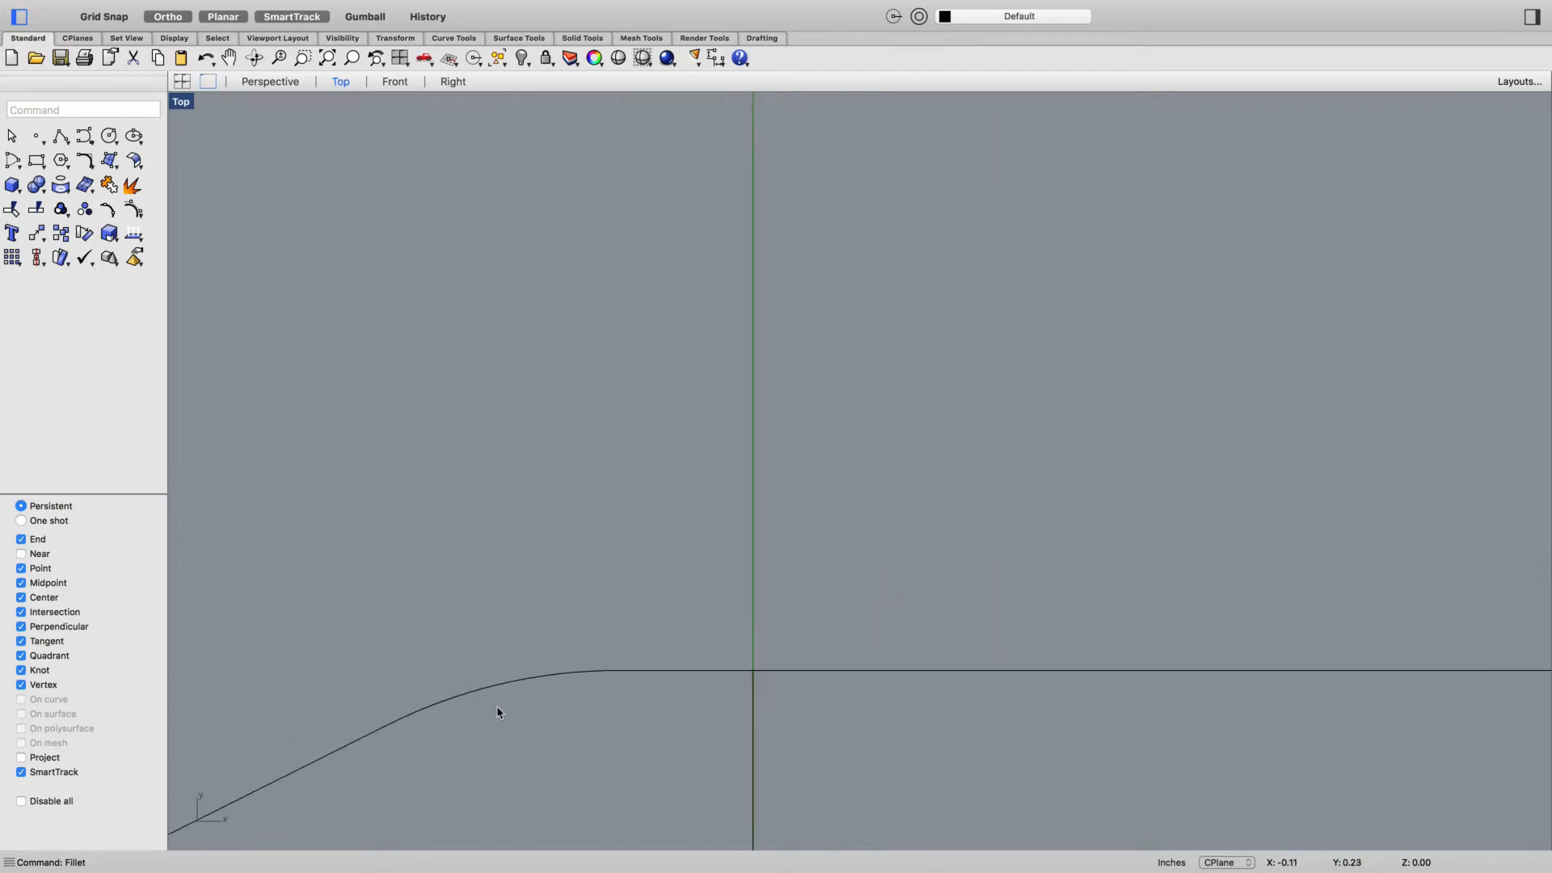
Mirror a copy of the five lower detail curves across a horizontal plane through the midpoint of the profile's inner vertical edge
right_click_drag(451, 744, 688, 666)
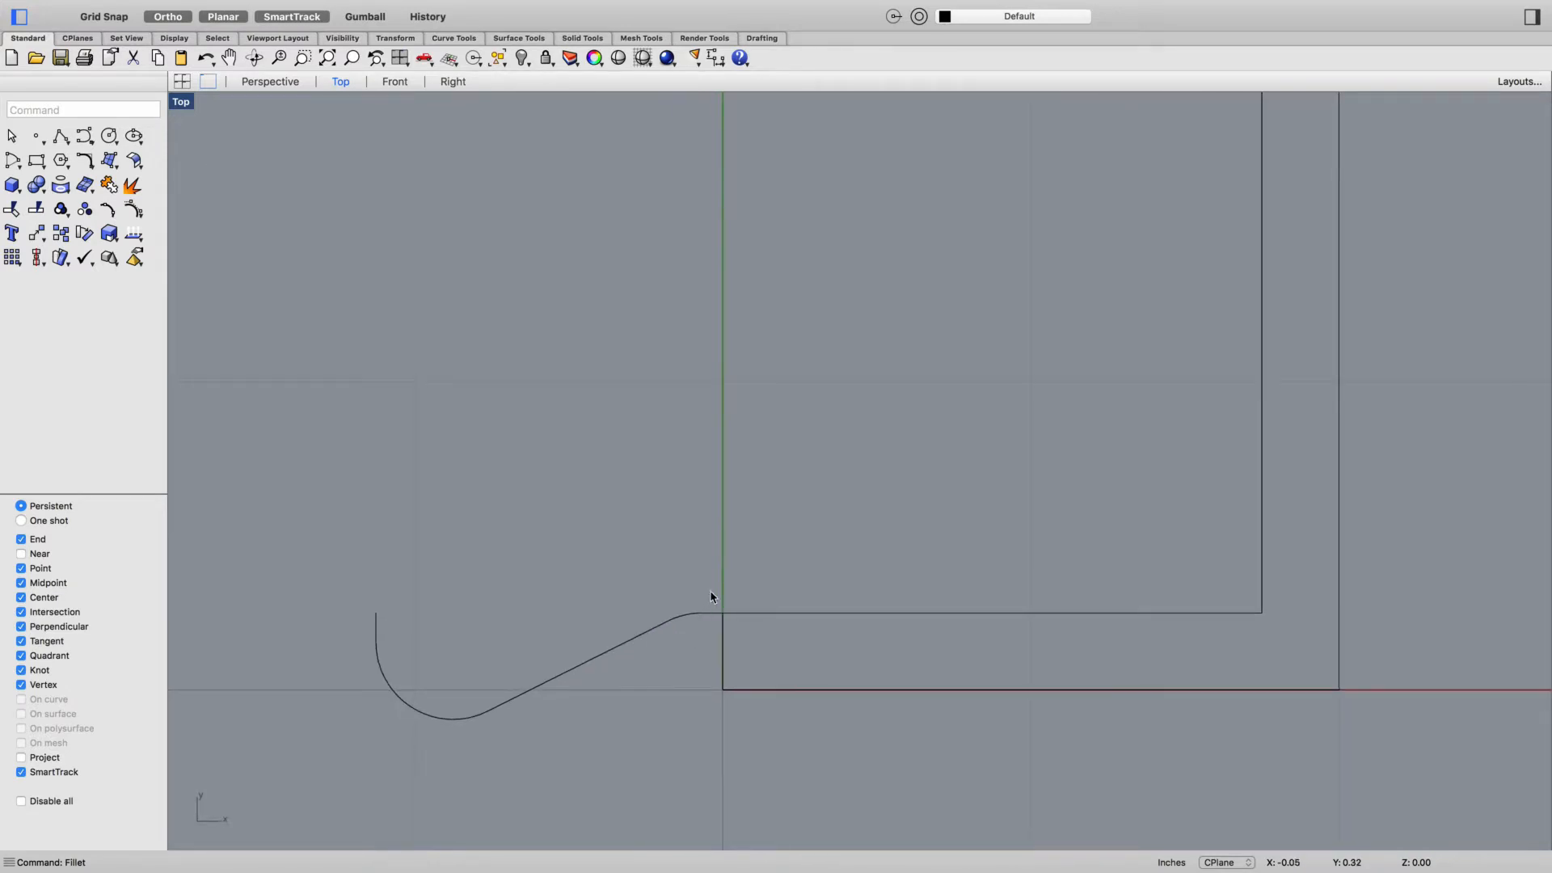
left_click_drag(713, 595, 326, 778)
type("Mi")
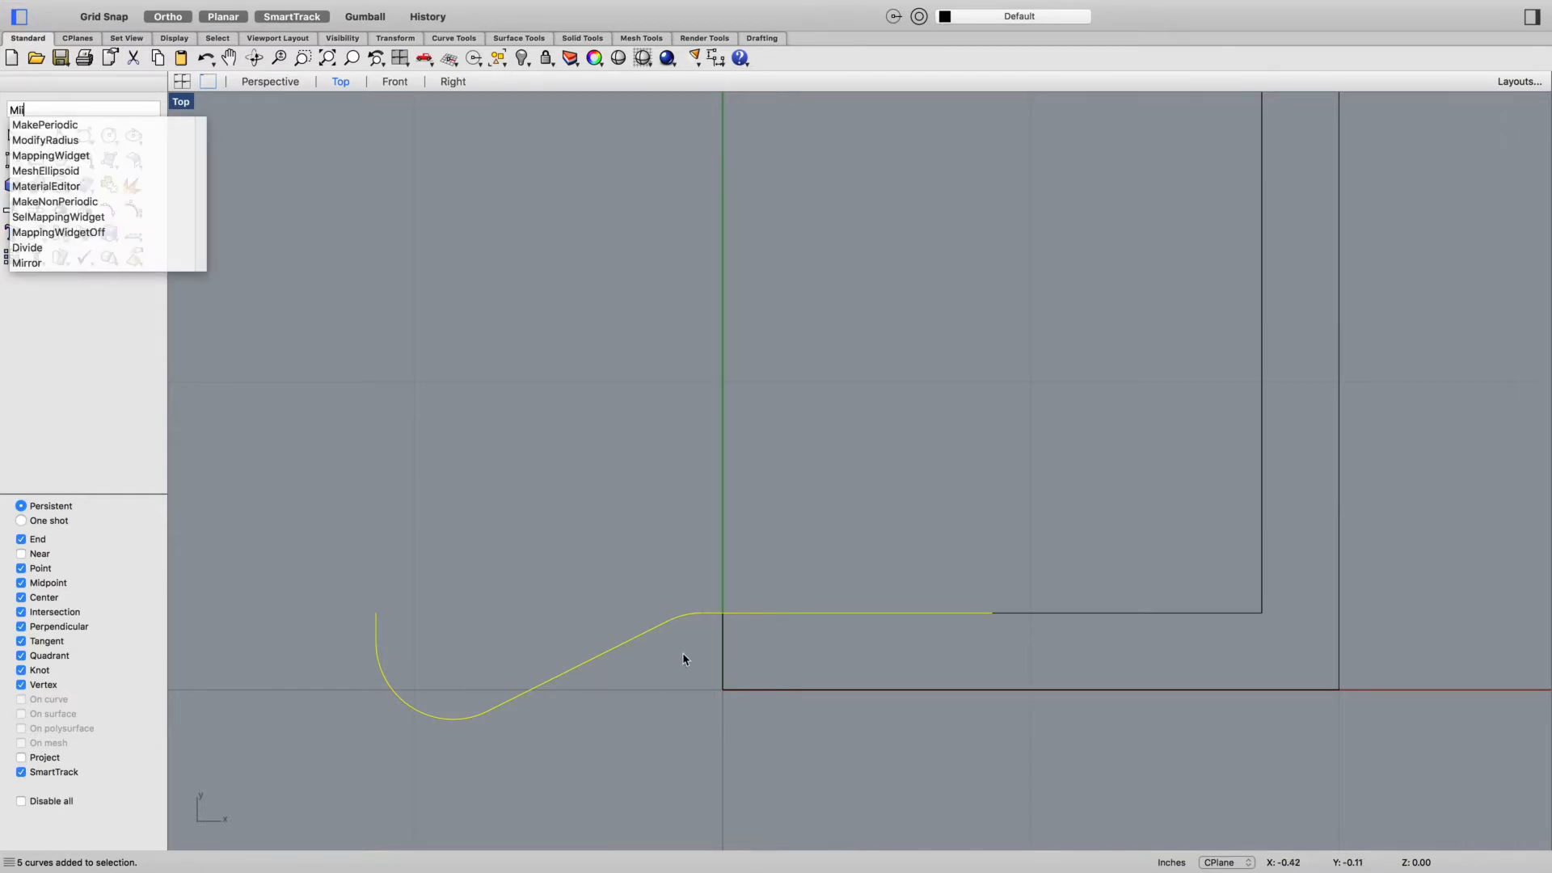
type("rror")
key("Return")
scroll(1086, 465, "down", 10)
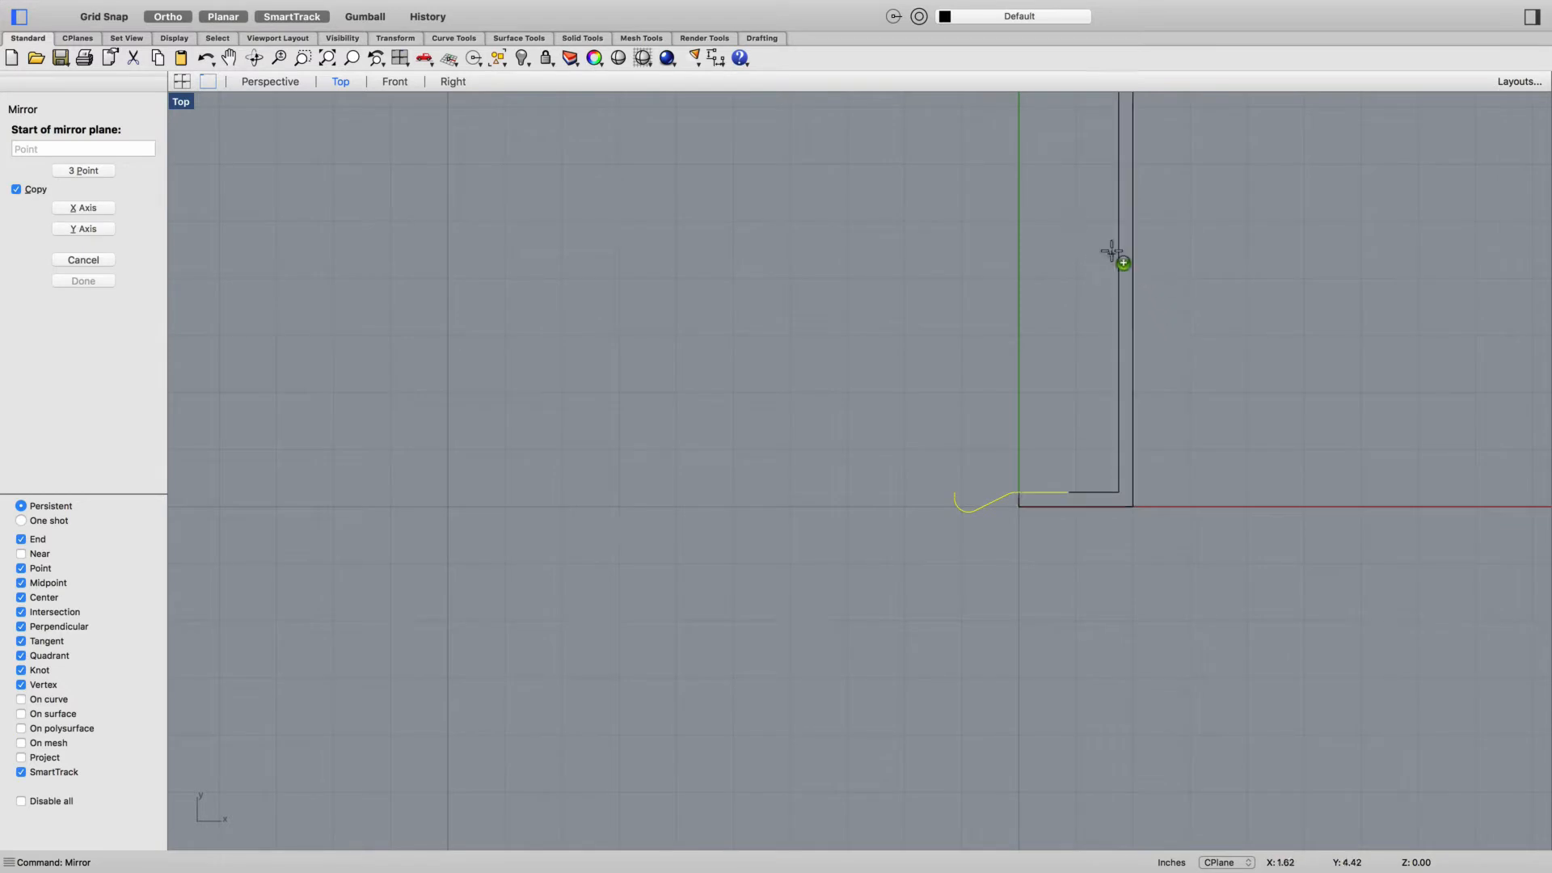
left_click(1120, 222)
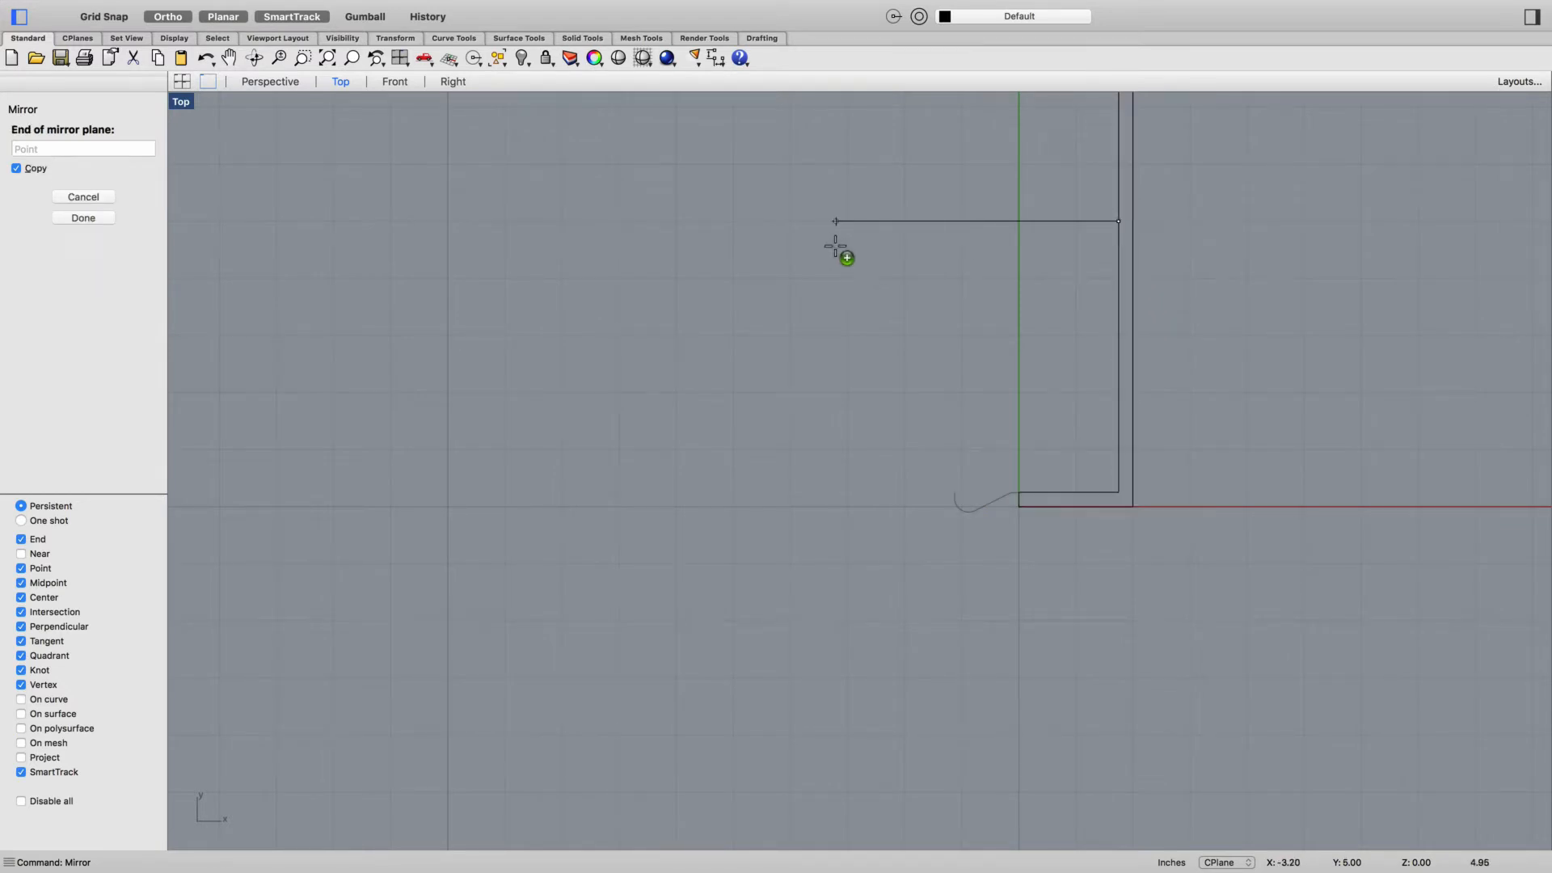
left_click(837, 244)
scroll(849, 254, "down", 5)
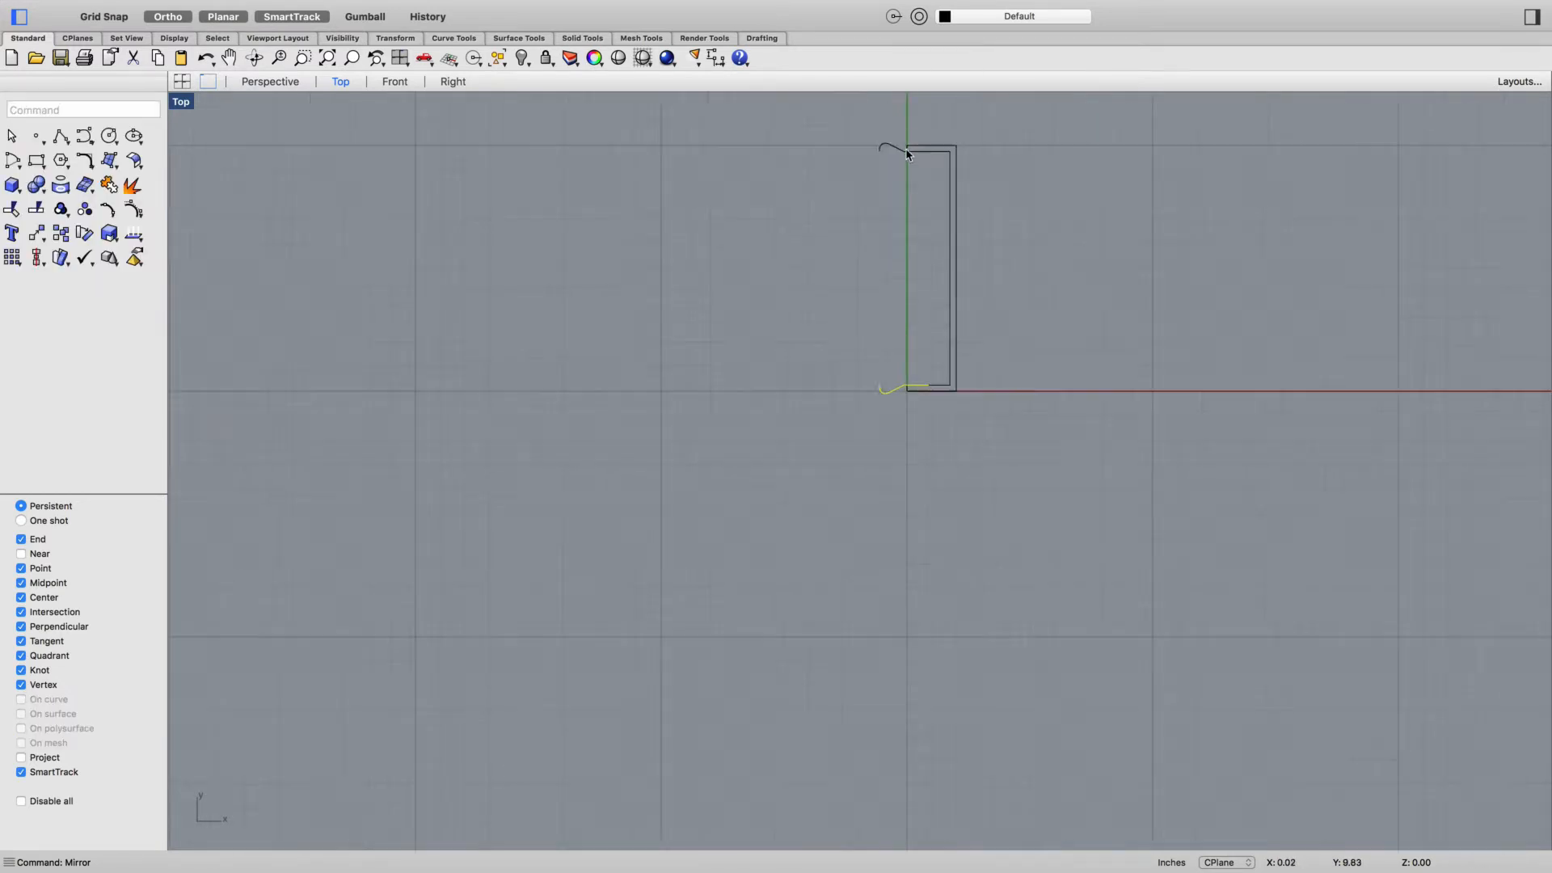
Join the five curves of the mirrored upper detail, including its horizontal line, into one curve
scroll(889, 150, "up", 8)
left_click_drag(901, 115, 682, 312)
scroll(921, 201, "up", 5)
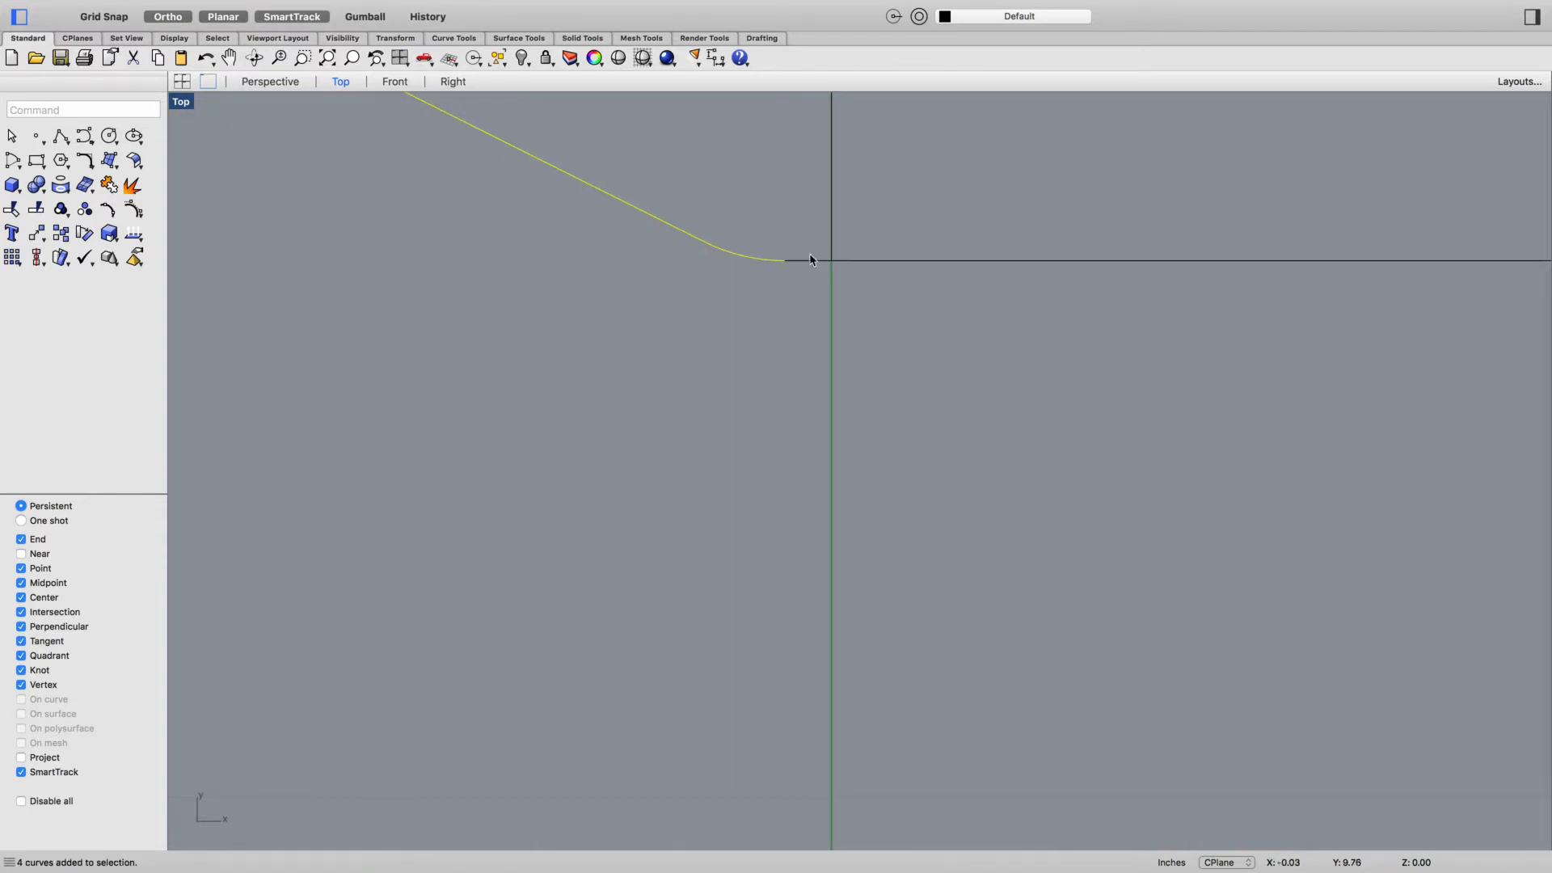
left_click_drag(810, 255, 690, 342, "shift")
scroll(691, 343, "down", 8)
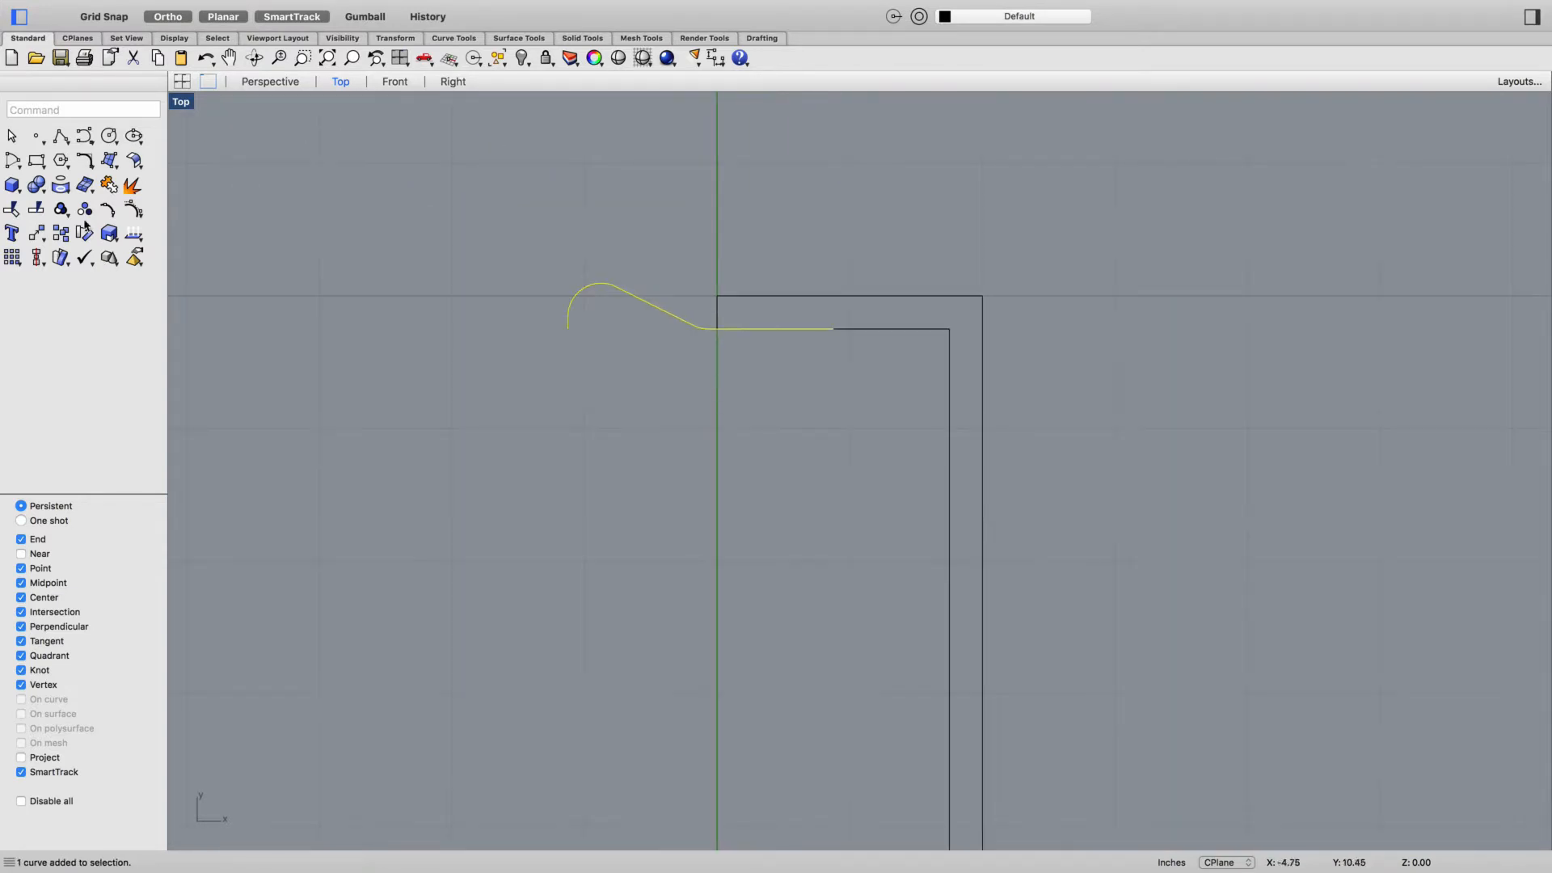
left_click(109, 185)
Join the five curves of the lower detail, including its horizontal line, into one curve
scroll(444, 590, "down", 6)
scroll(449, 356, "up", 6)
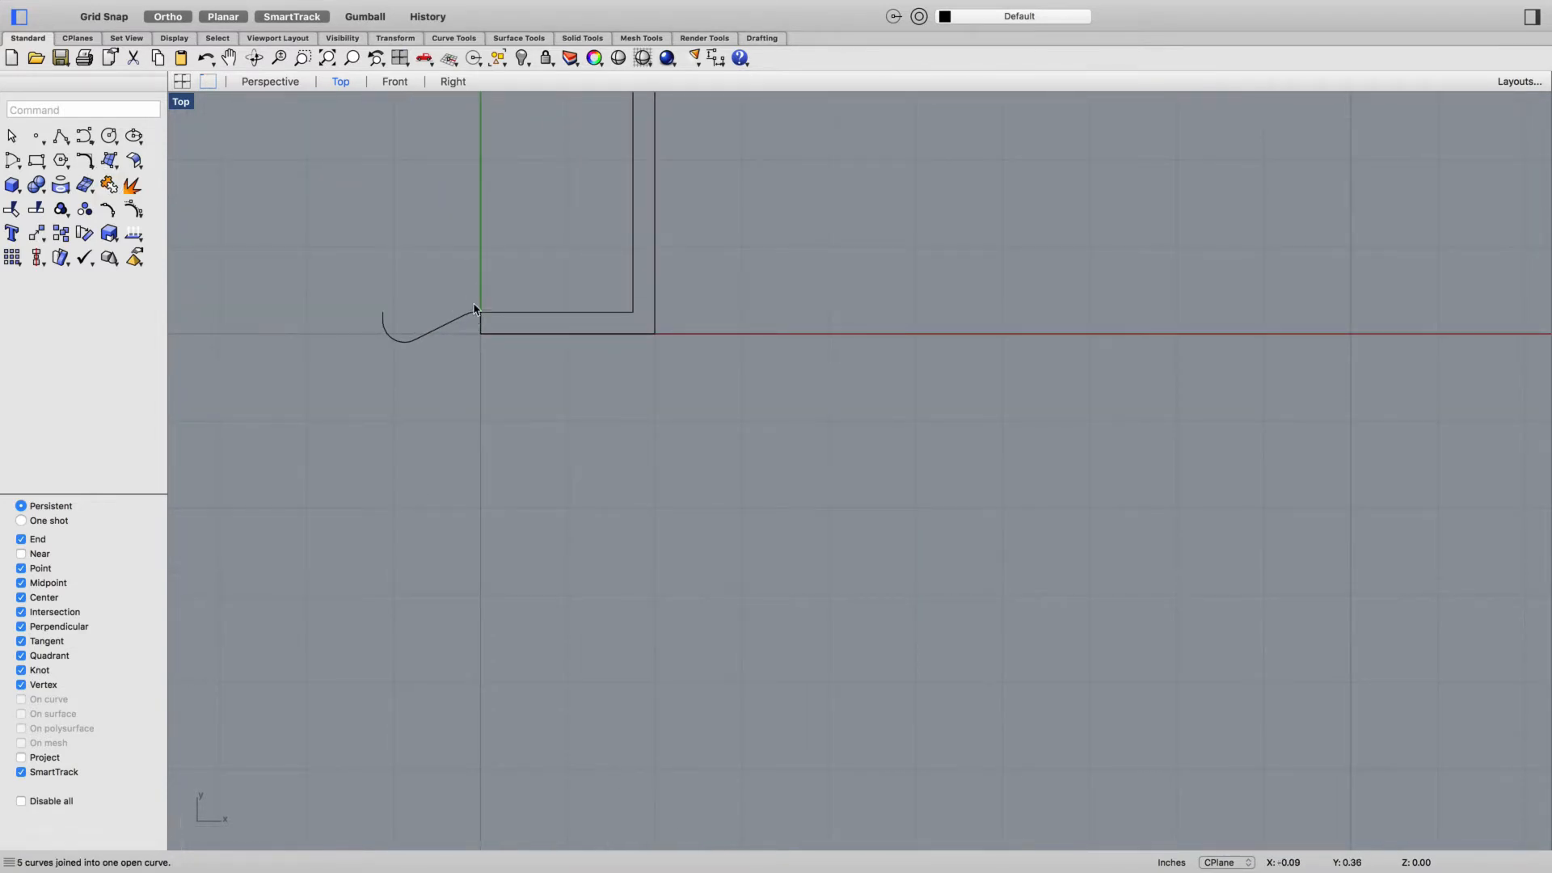
scroll(474, 305, "up", 5)
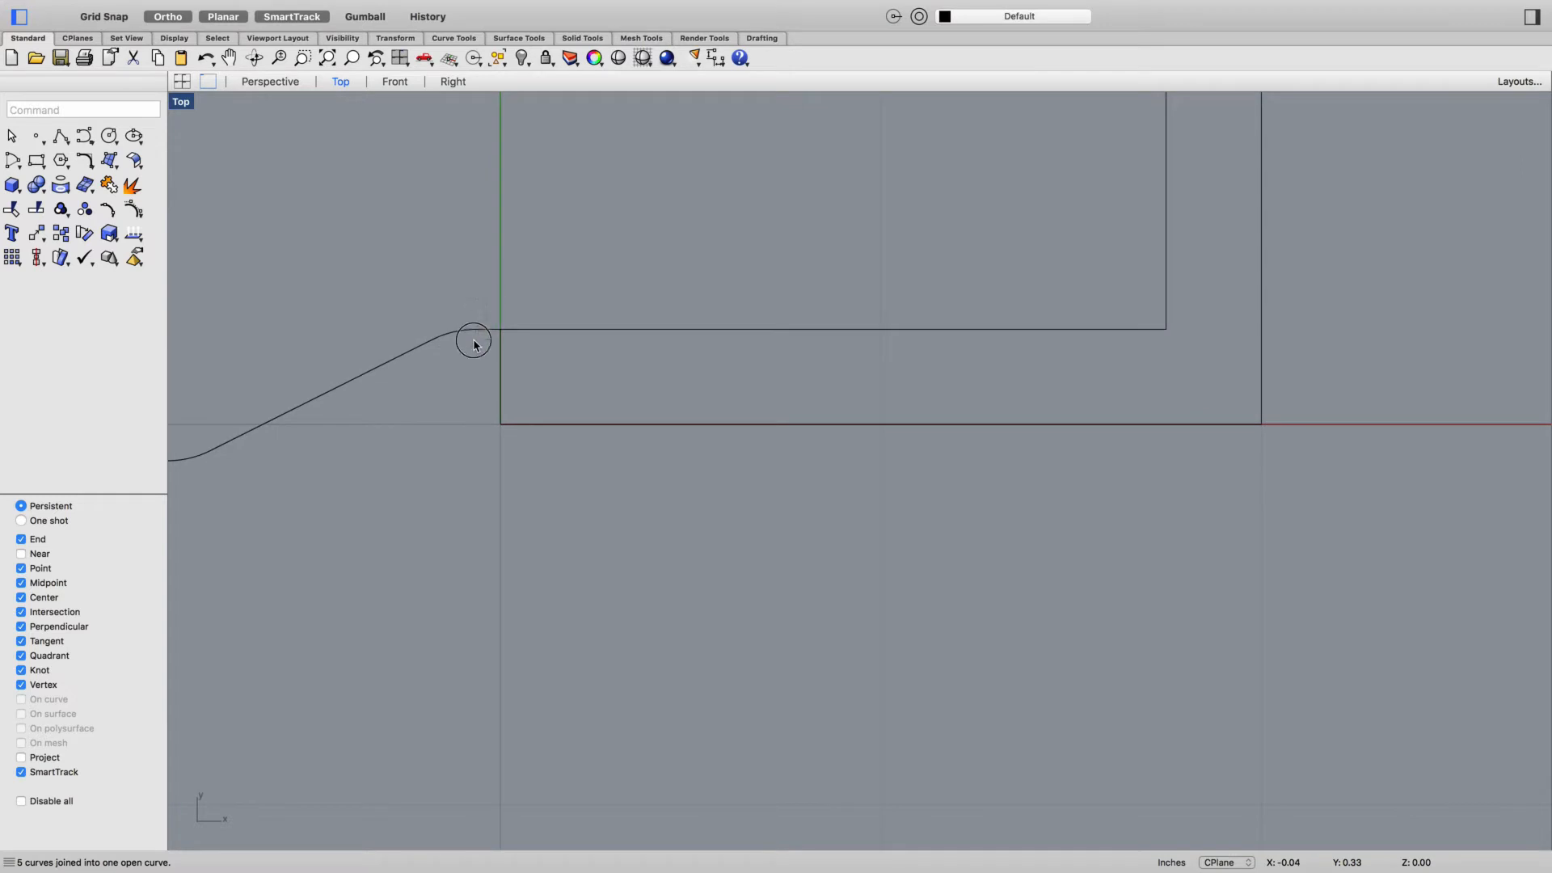
left_click_drag(474, 341, 175, 472)
scroll(353, 449, "down", 10)
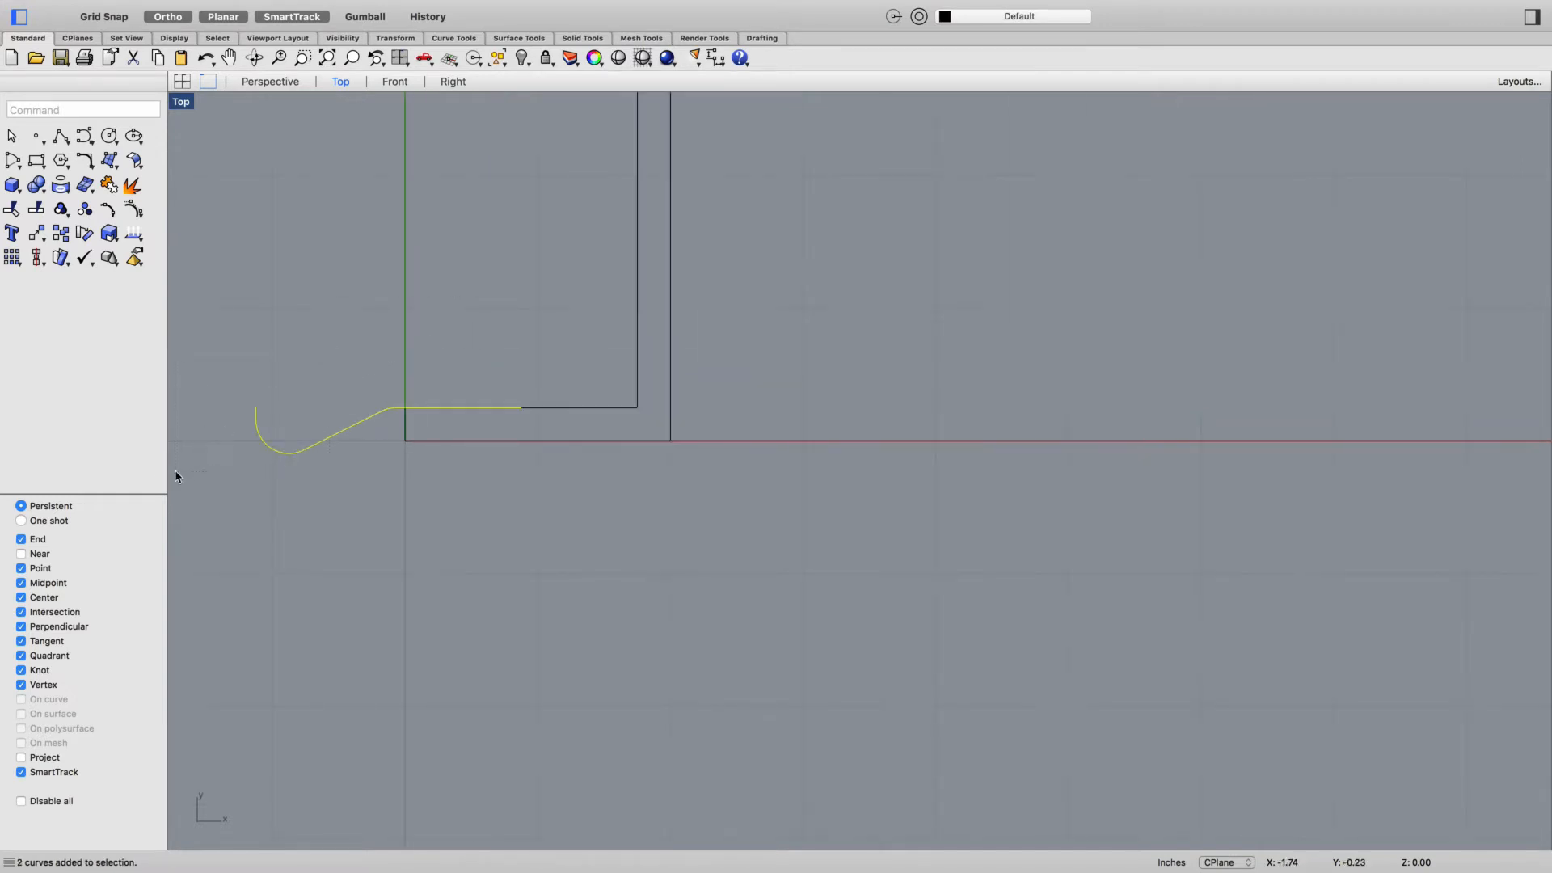
key("super+j")
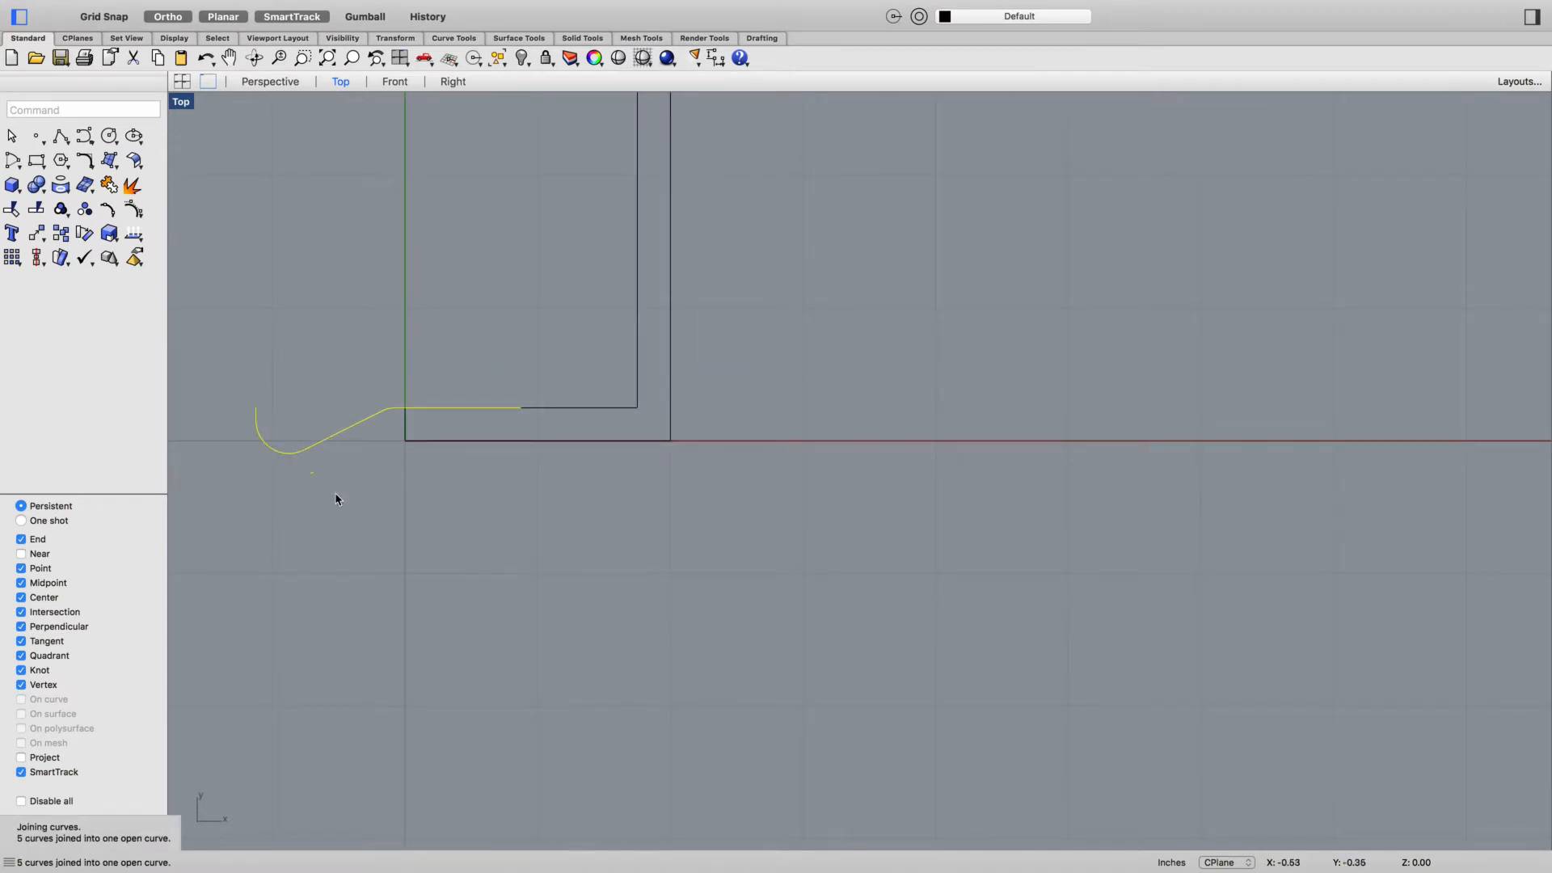
left_click(335, 493)
left_click(334, 435)
left_click(343, 483)
scroll(371, 491, "down", 12)
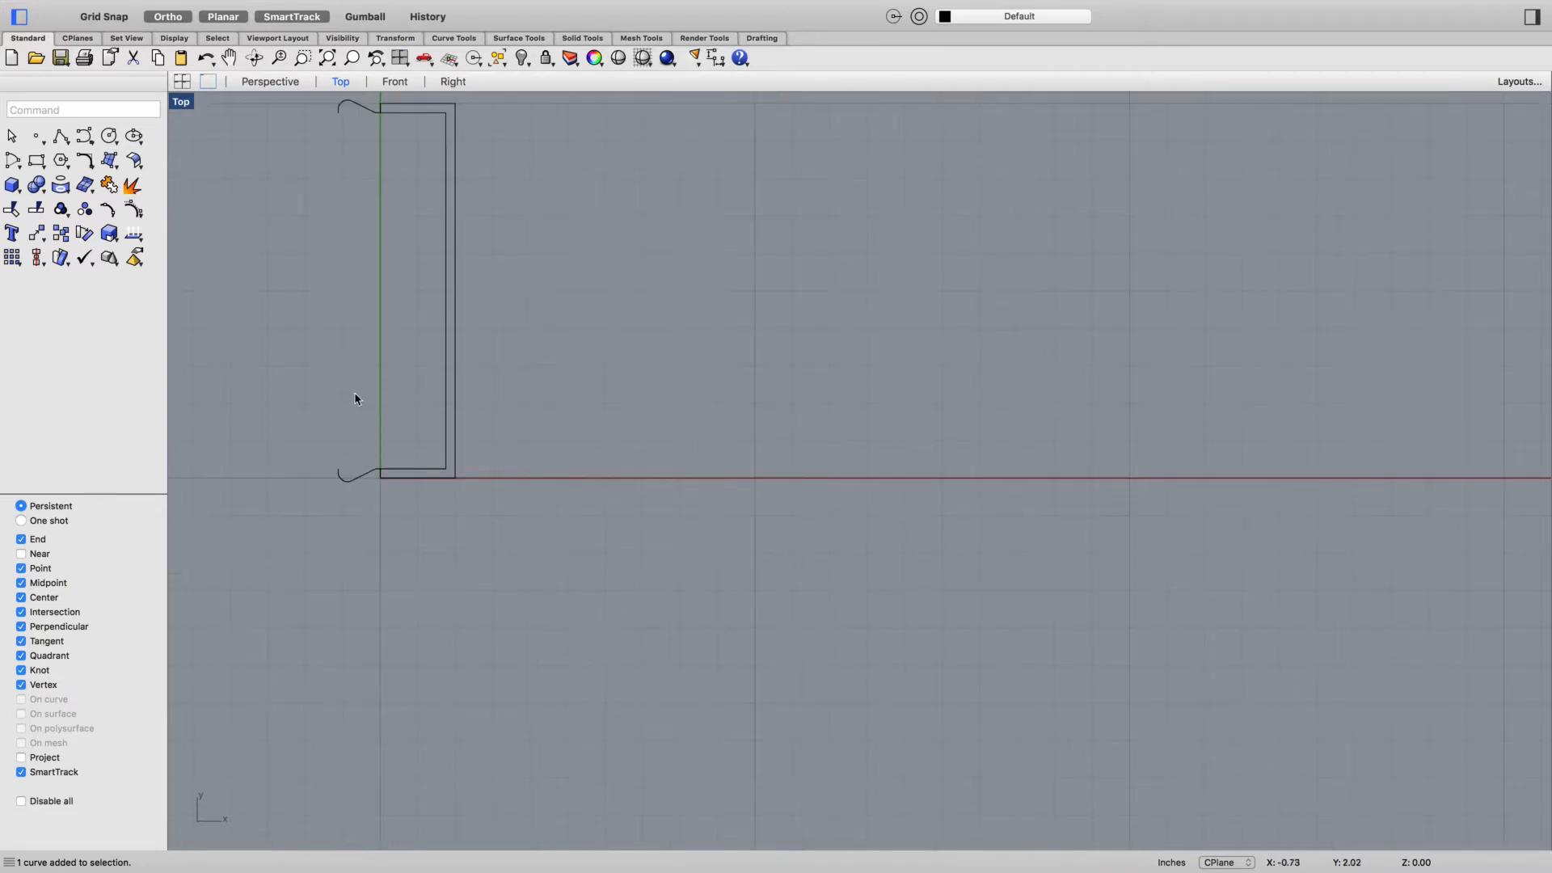
Draw a vertical line connecting the free end of the upper hook to the free end of the lower hook
type("line")
key("Return")
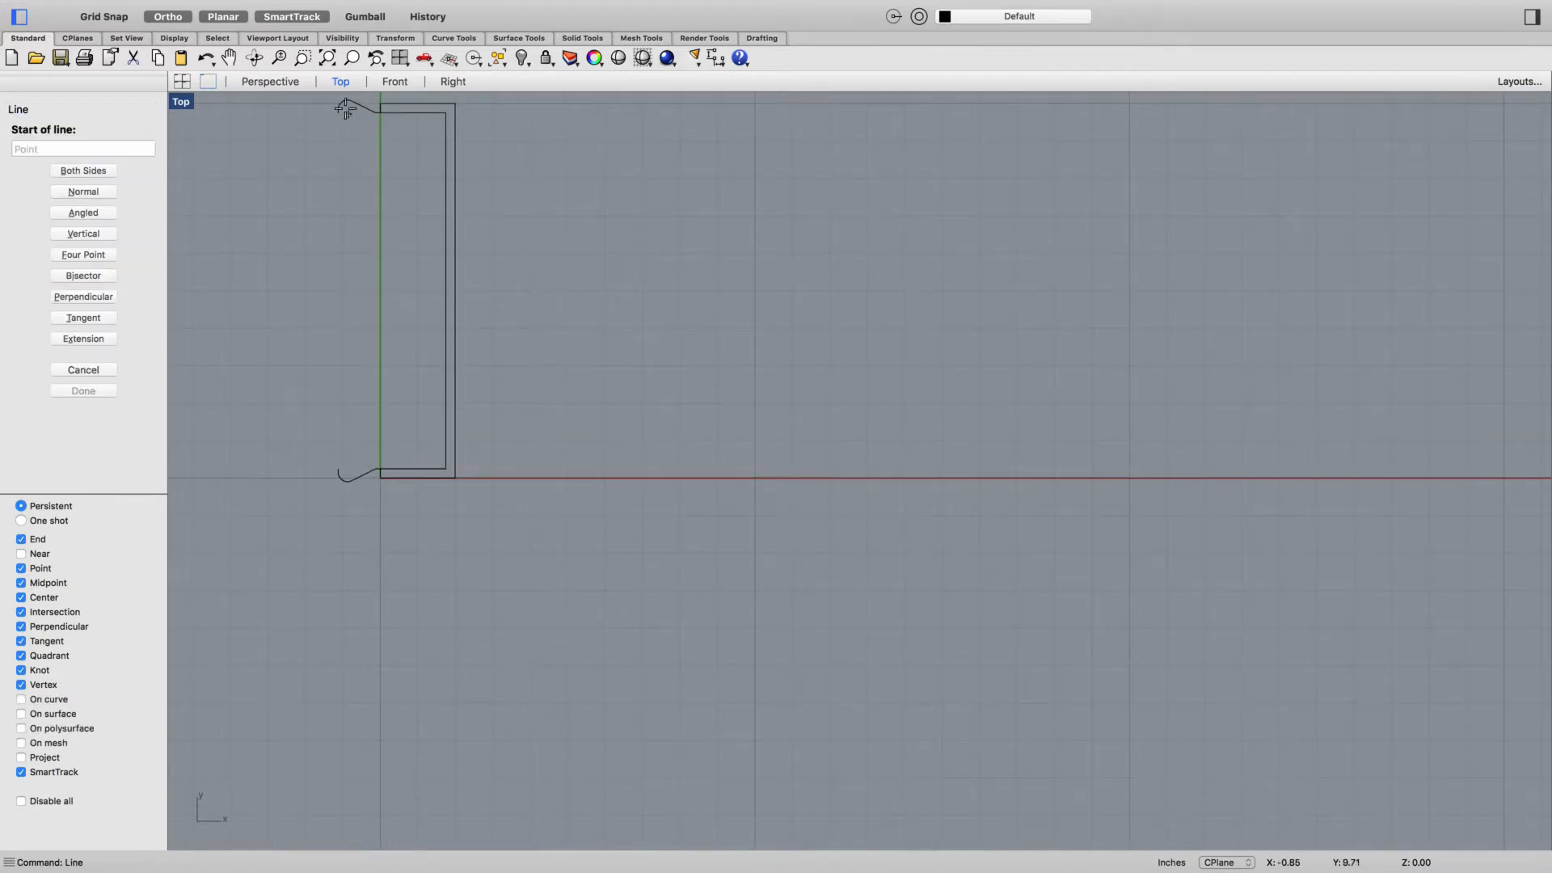
left_click(337, 113)
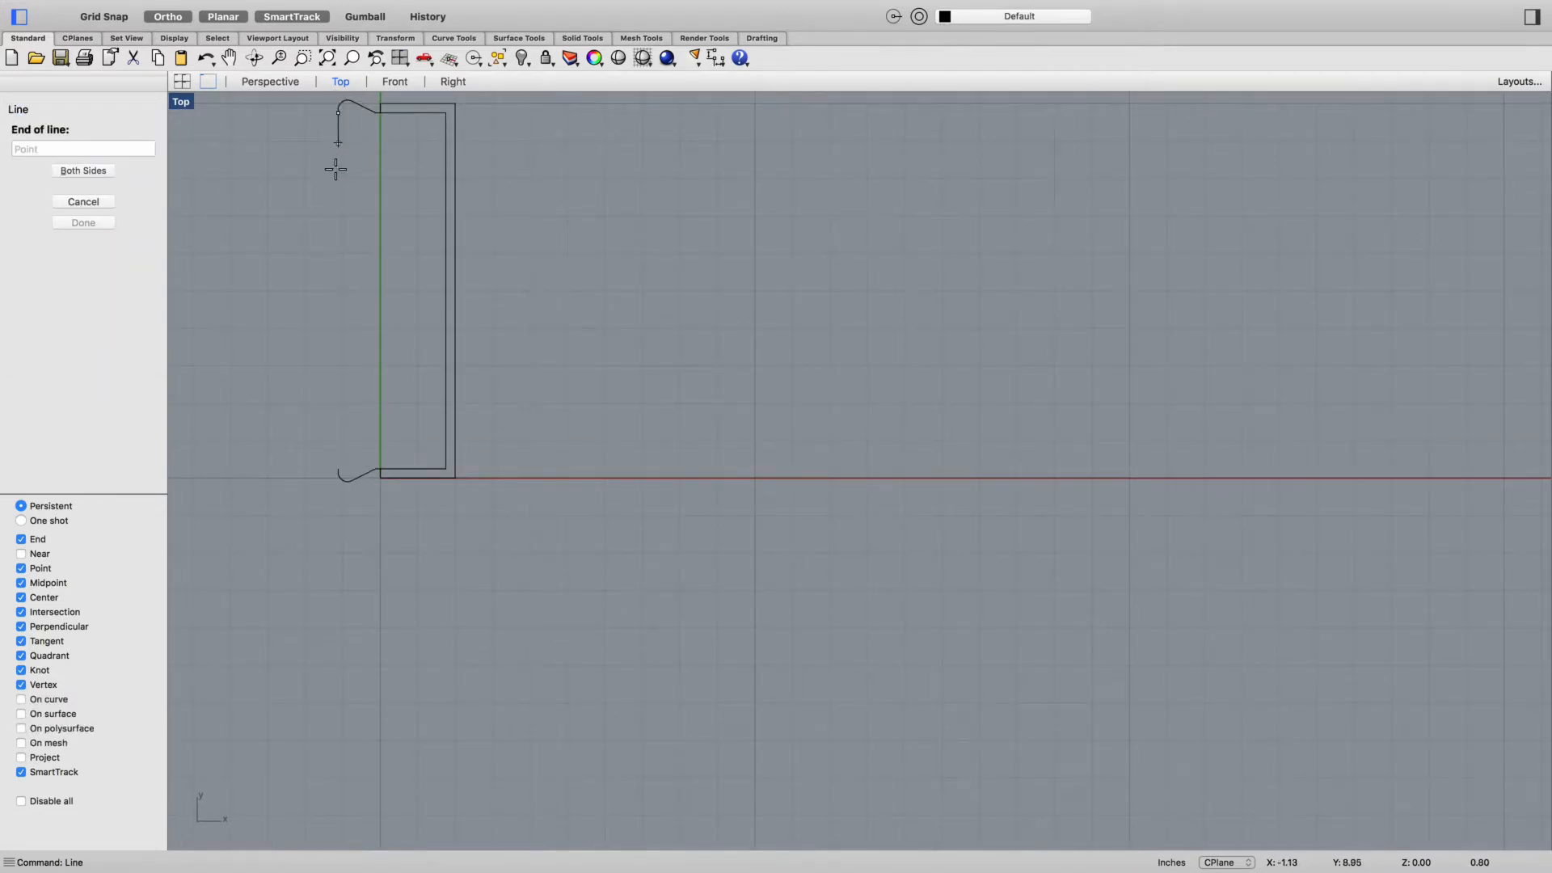
left_click(338, 475)
Join the lower hook detail, the connecting vertical line and the upper hook detail into one open curve
left_click(349, 483)
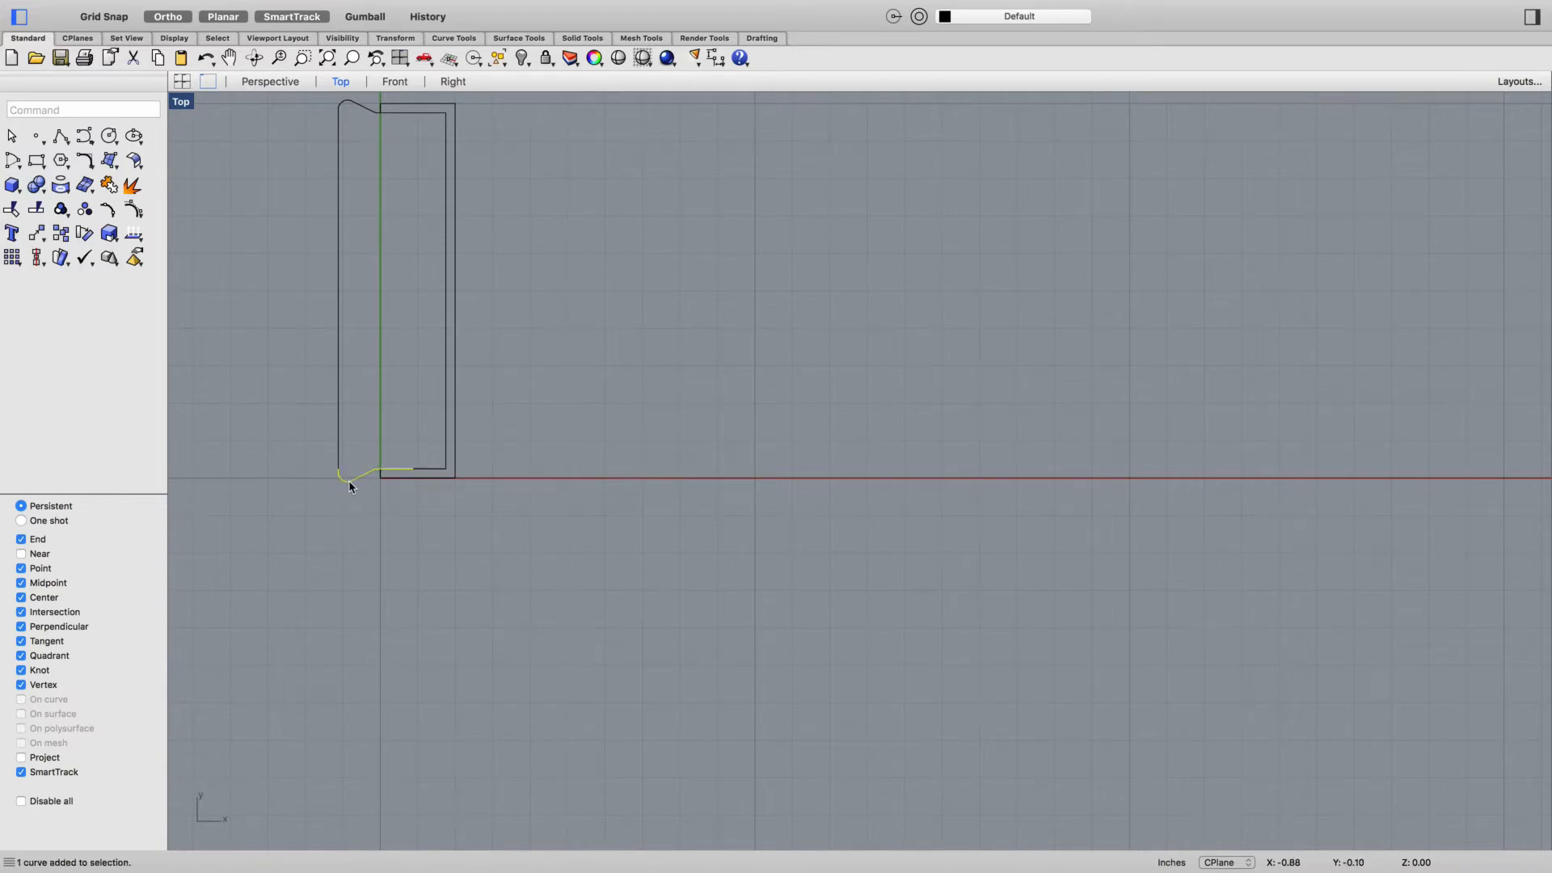
left_click(337, 165, "shift")
left_click(358, 107, "shift")
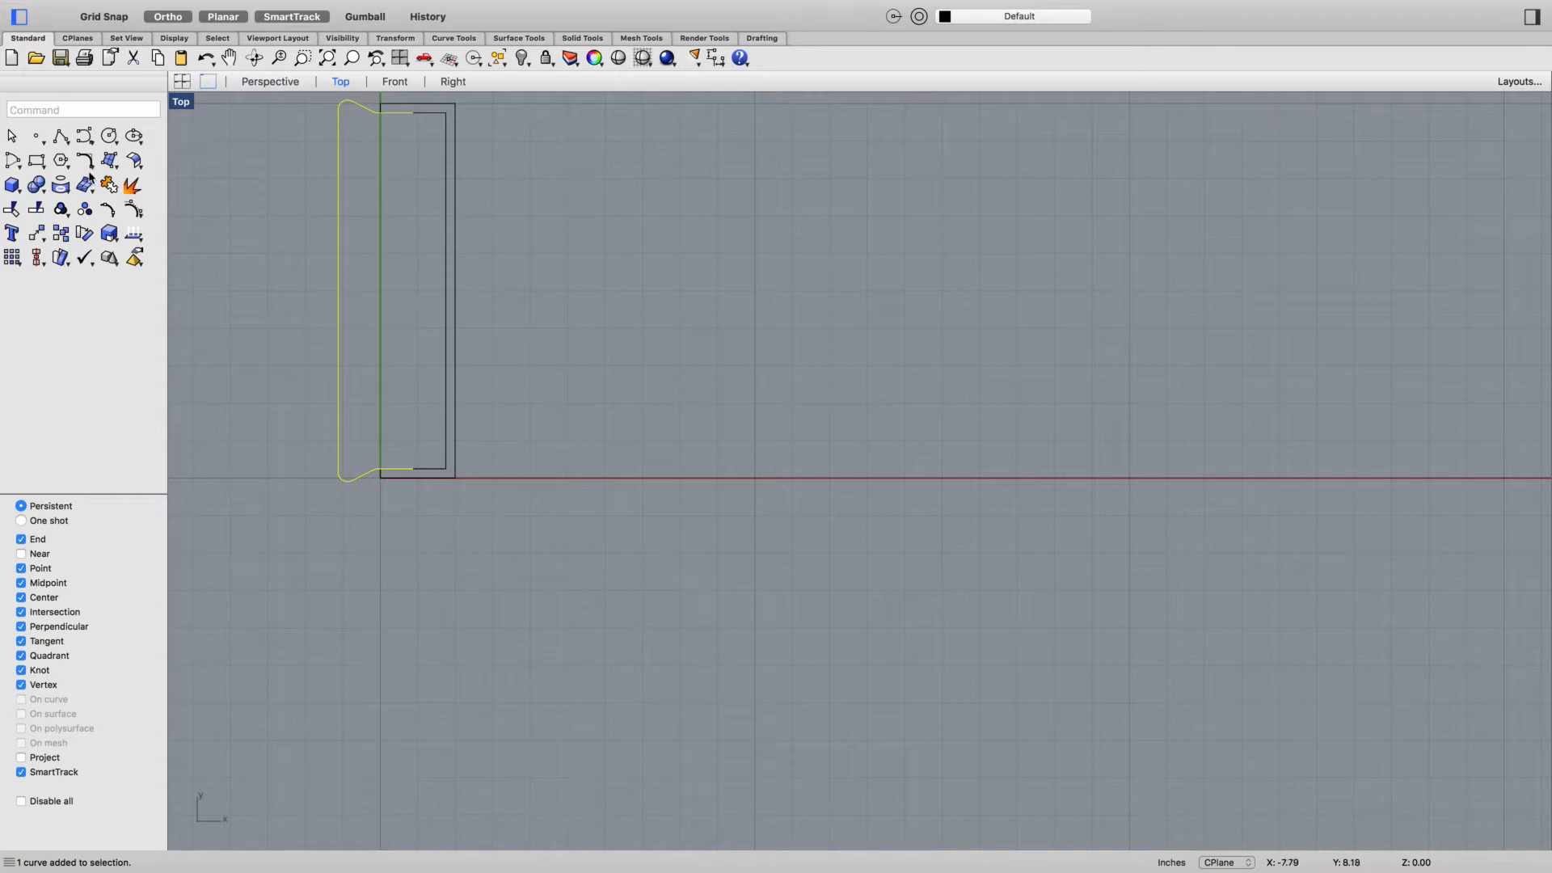
left_click(110, 187)
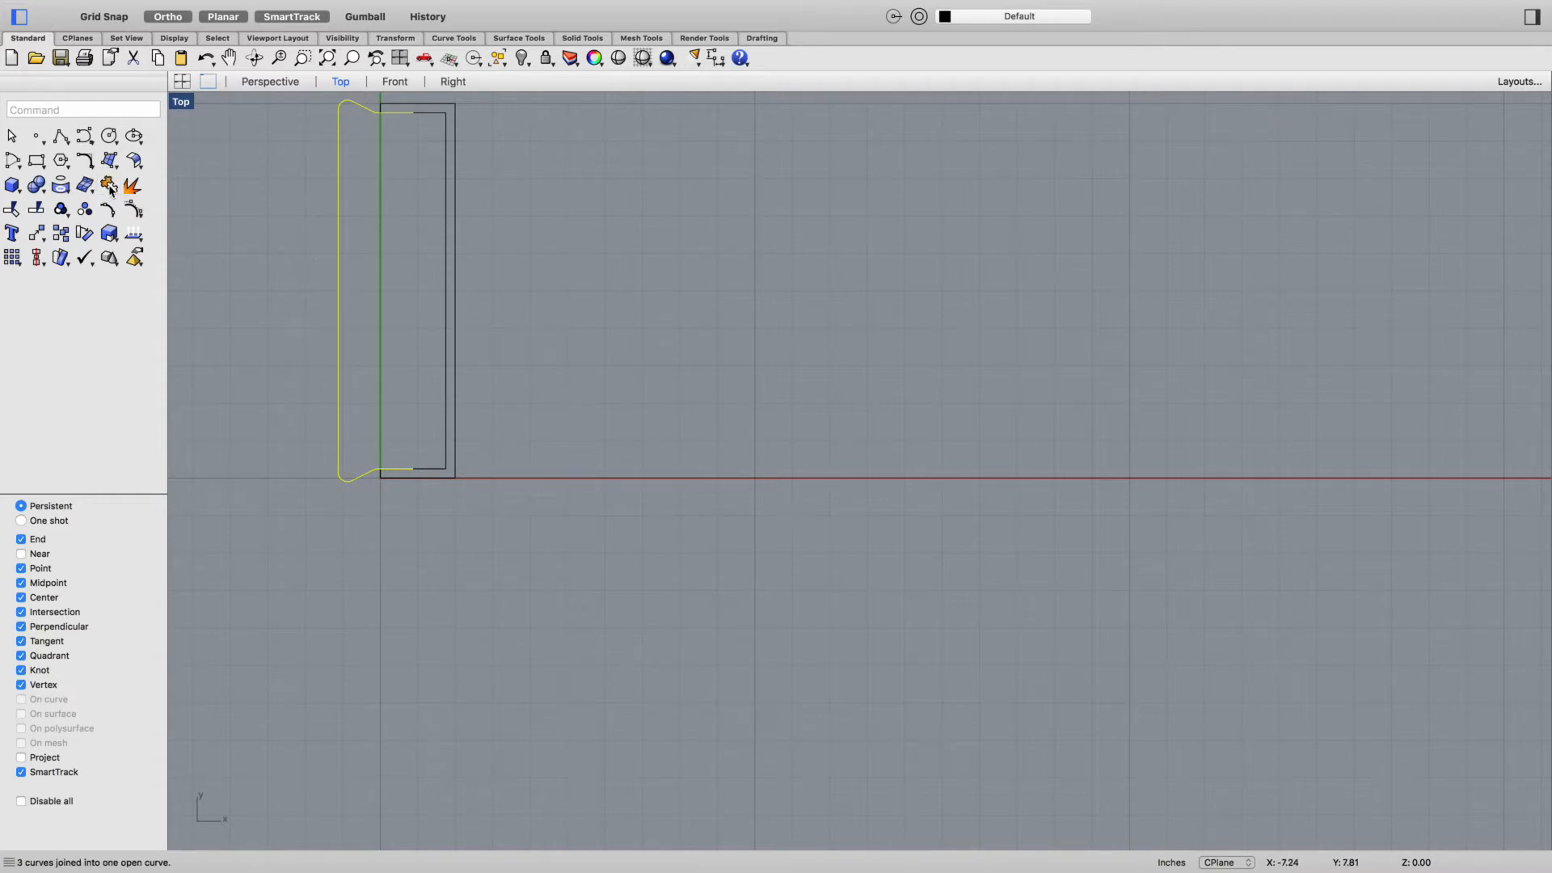
Offset the joined hook curve toward the inside of the profile
left_click(340, 247)
type("offset")
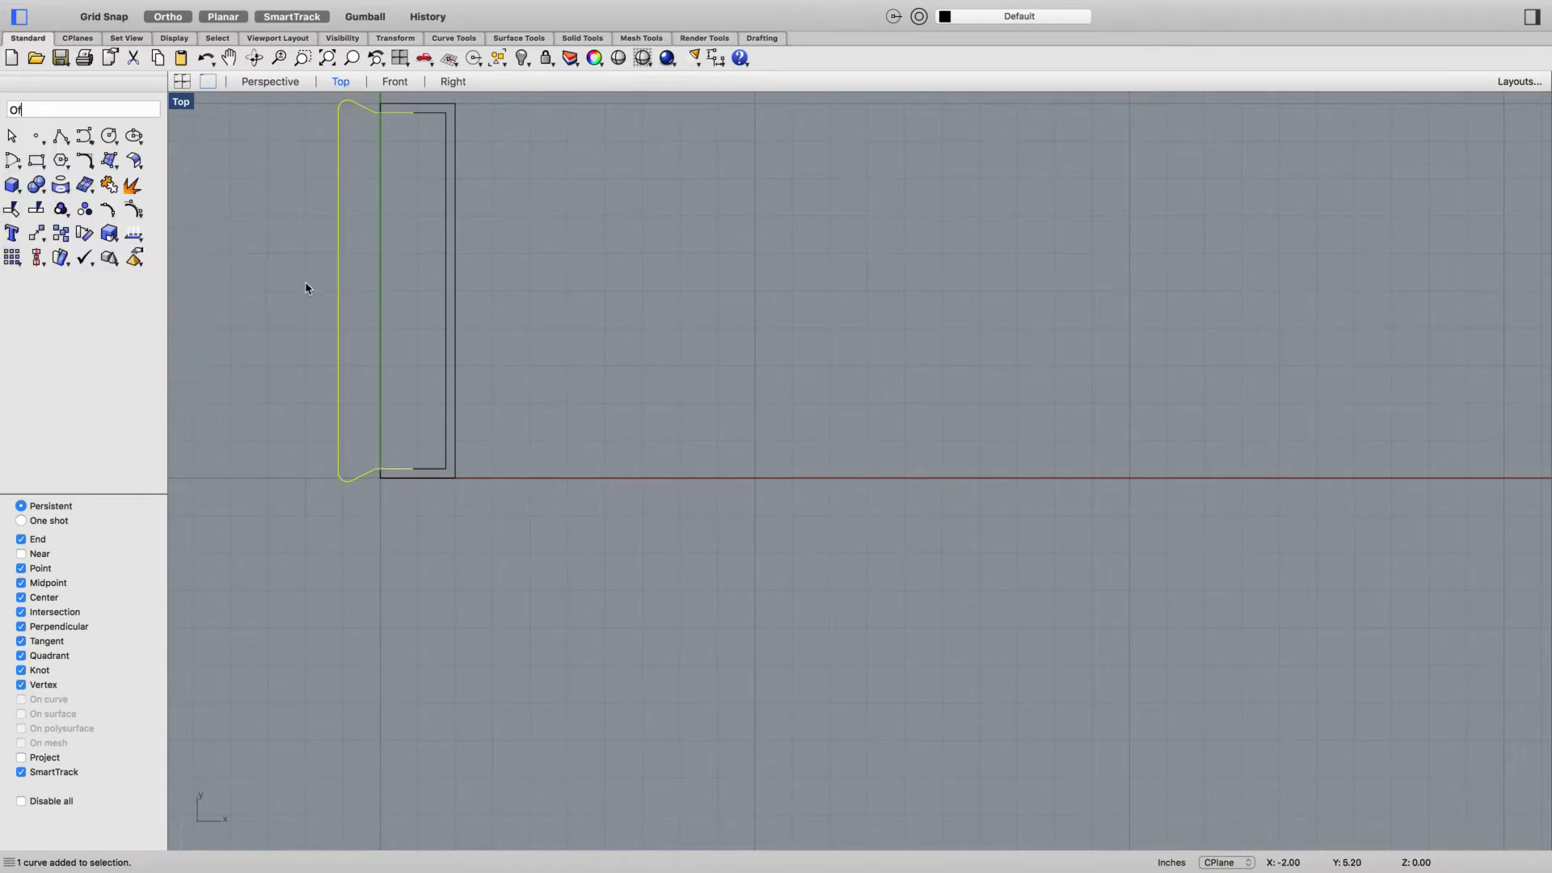
key("Return")
left_click(382, 276)
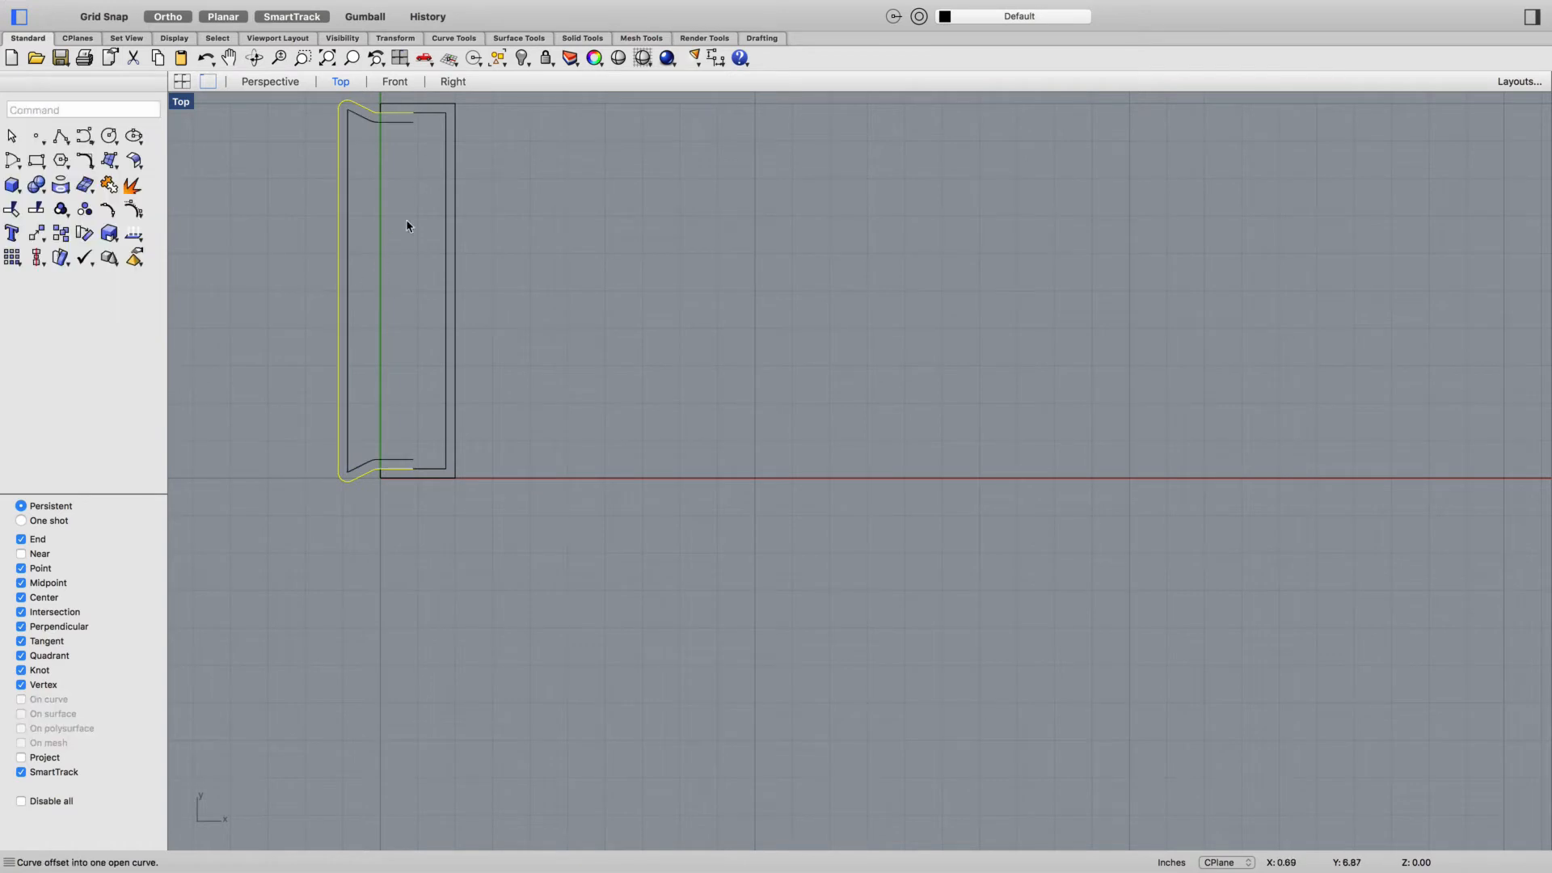
Close the gaps between the hook curve and its offset with short vertical lines at the upper and lower open ends
type("l")
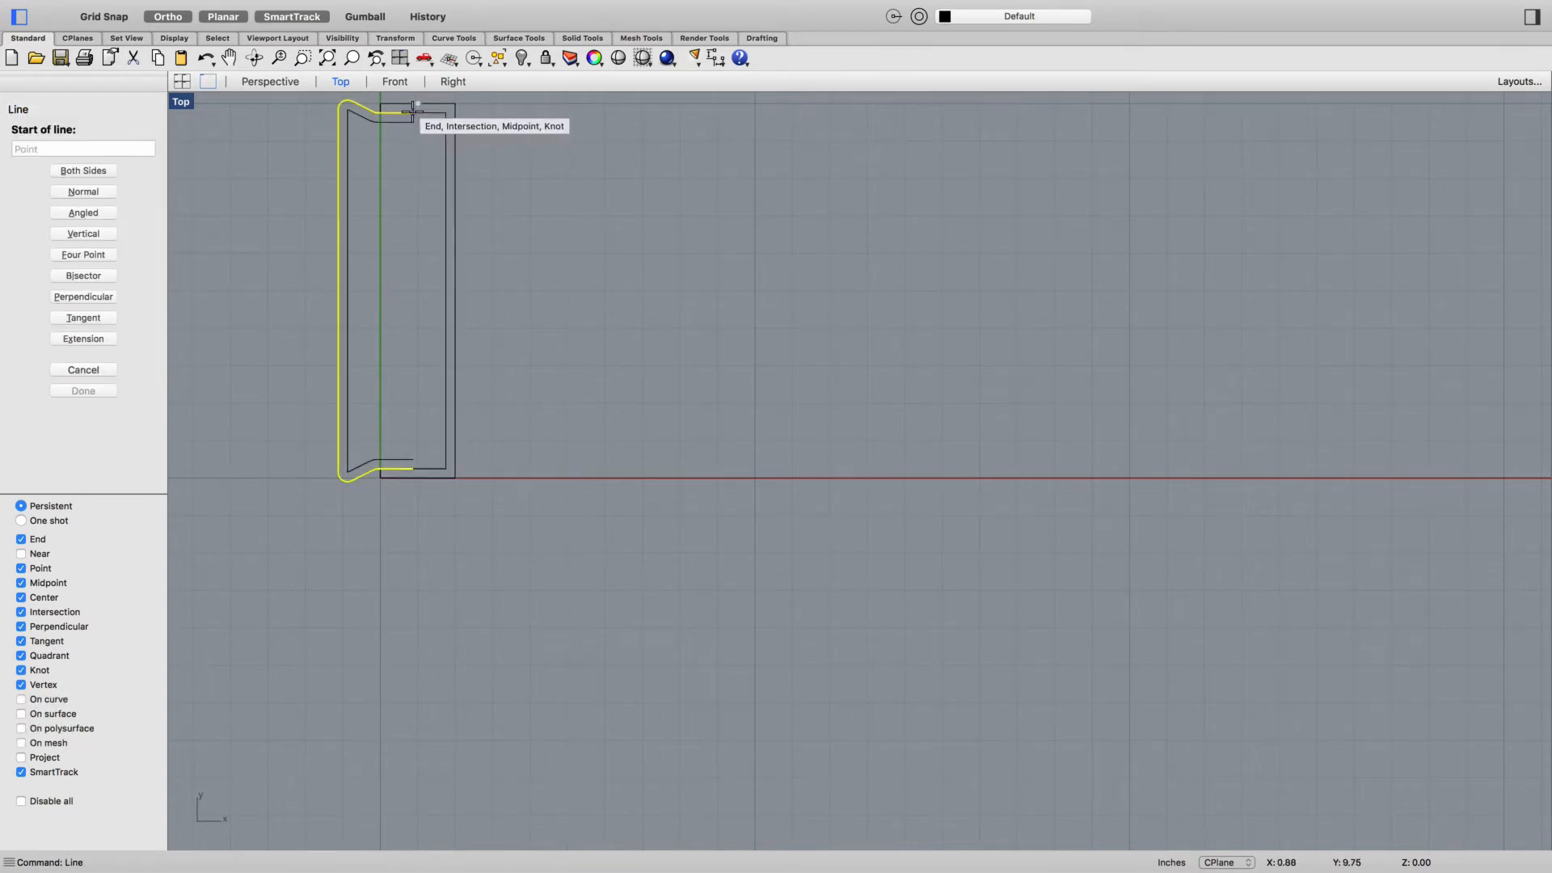
left_click(413, 114)
left_click(413, 122)
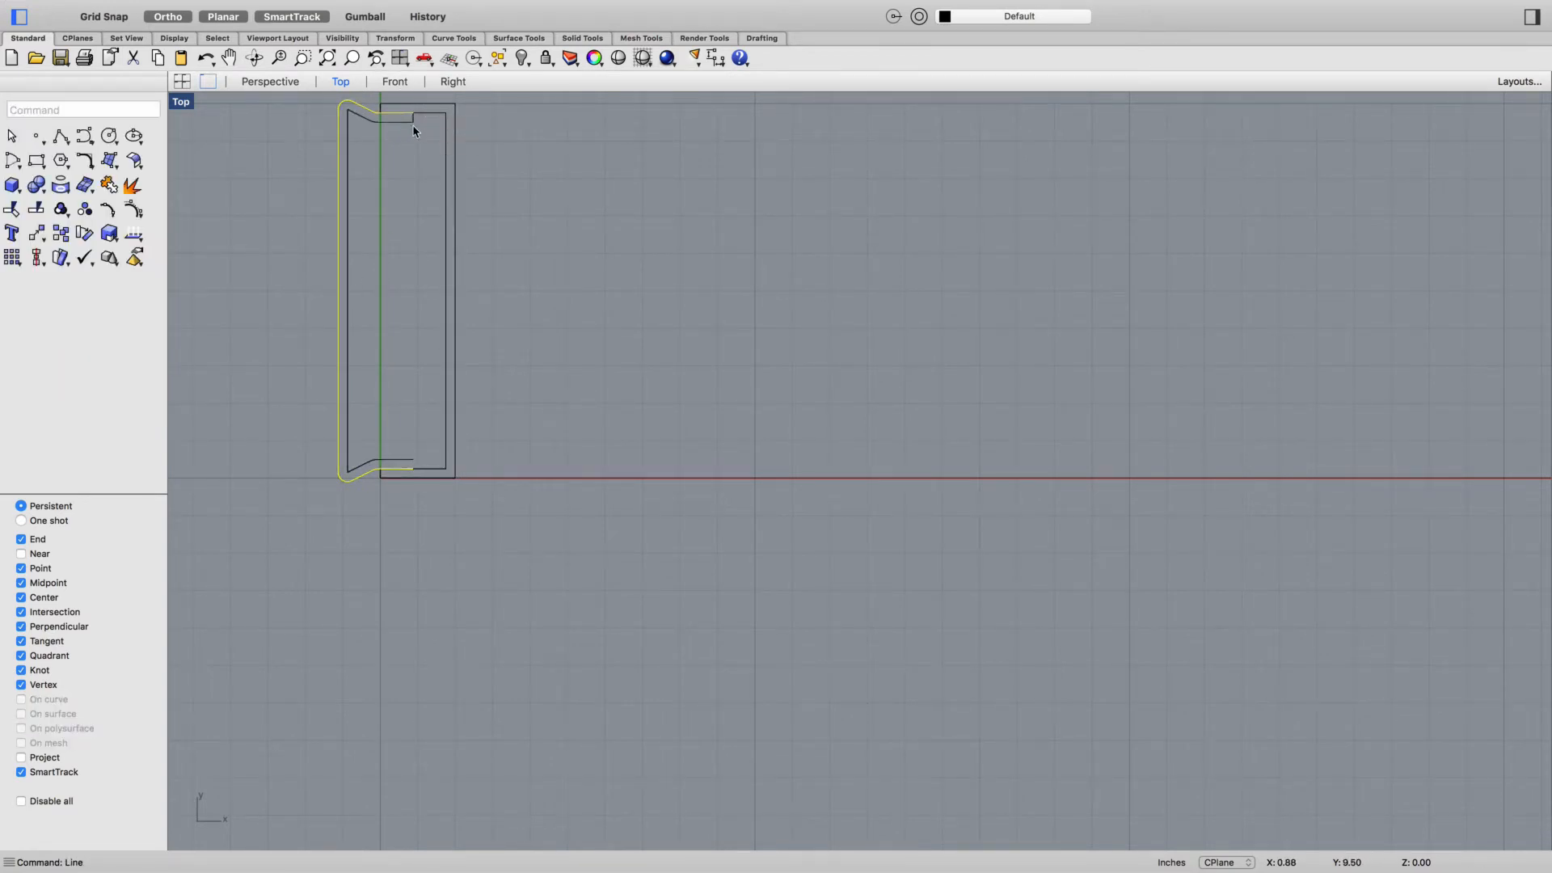
left_click(413, 468)
left_click(413, 460)
key("Return")
key("Escape")
left_click(299, 505)
left_click(298, 494)
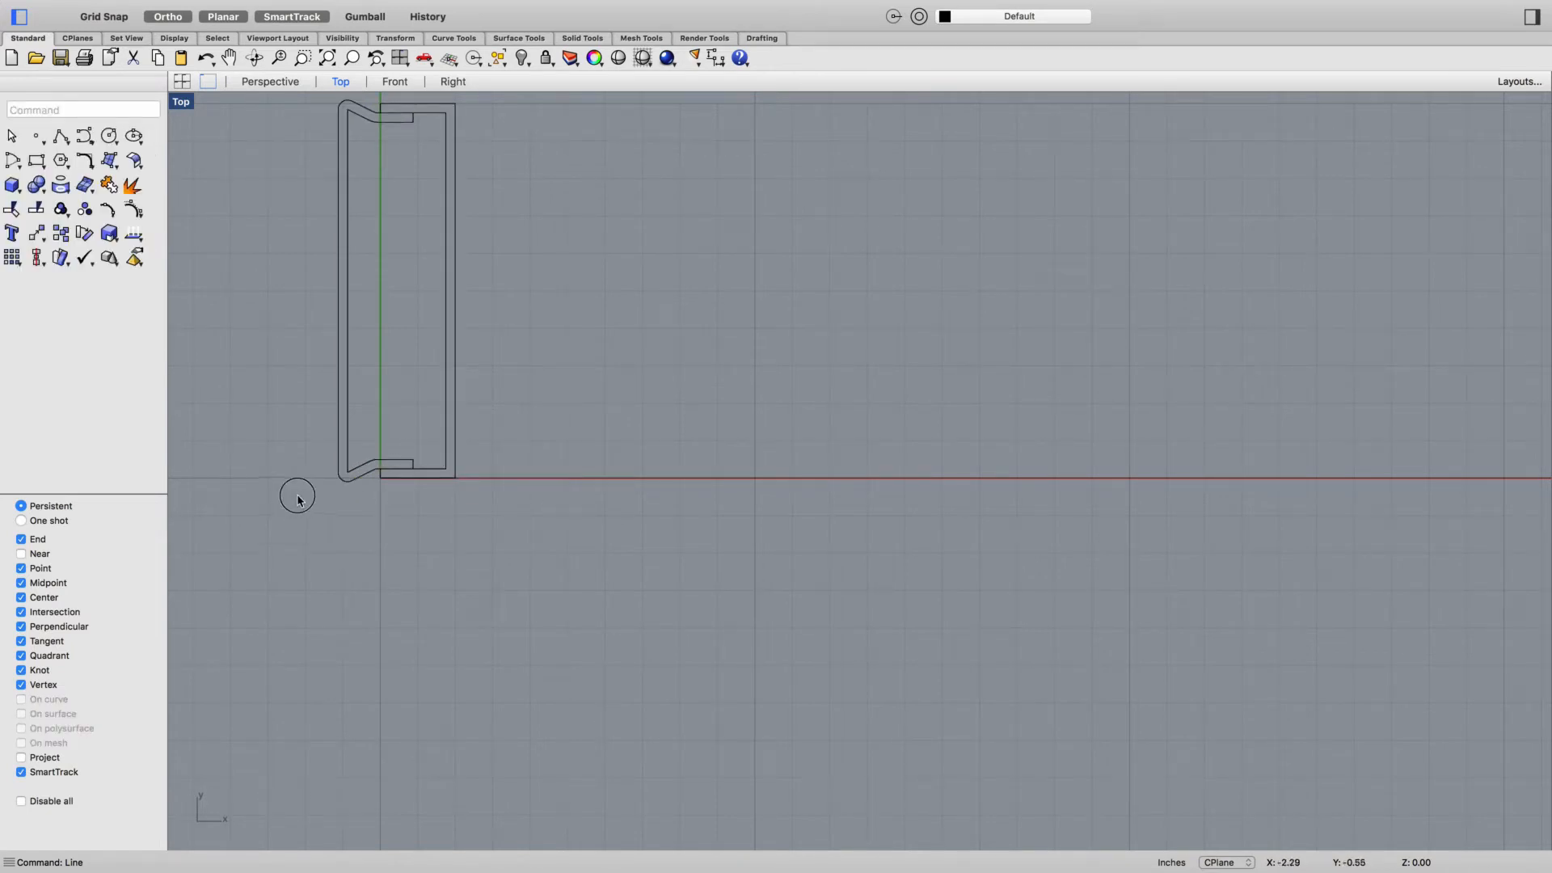
Join the hook curve, its offset and the two short end lines into one closed curve
scroll(299, 496, "down", 3)
left_click_drag(284, 507, 375, 247)
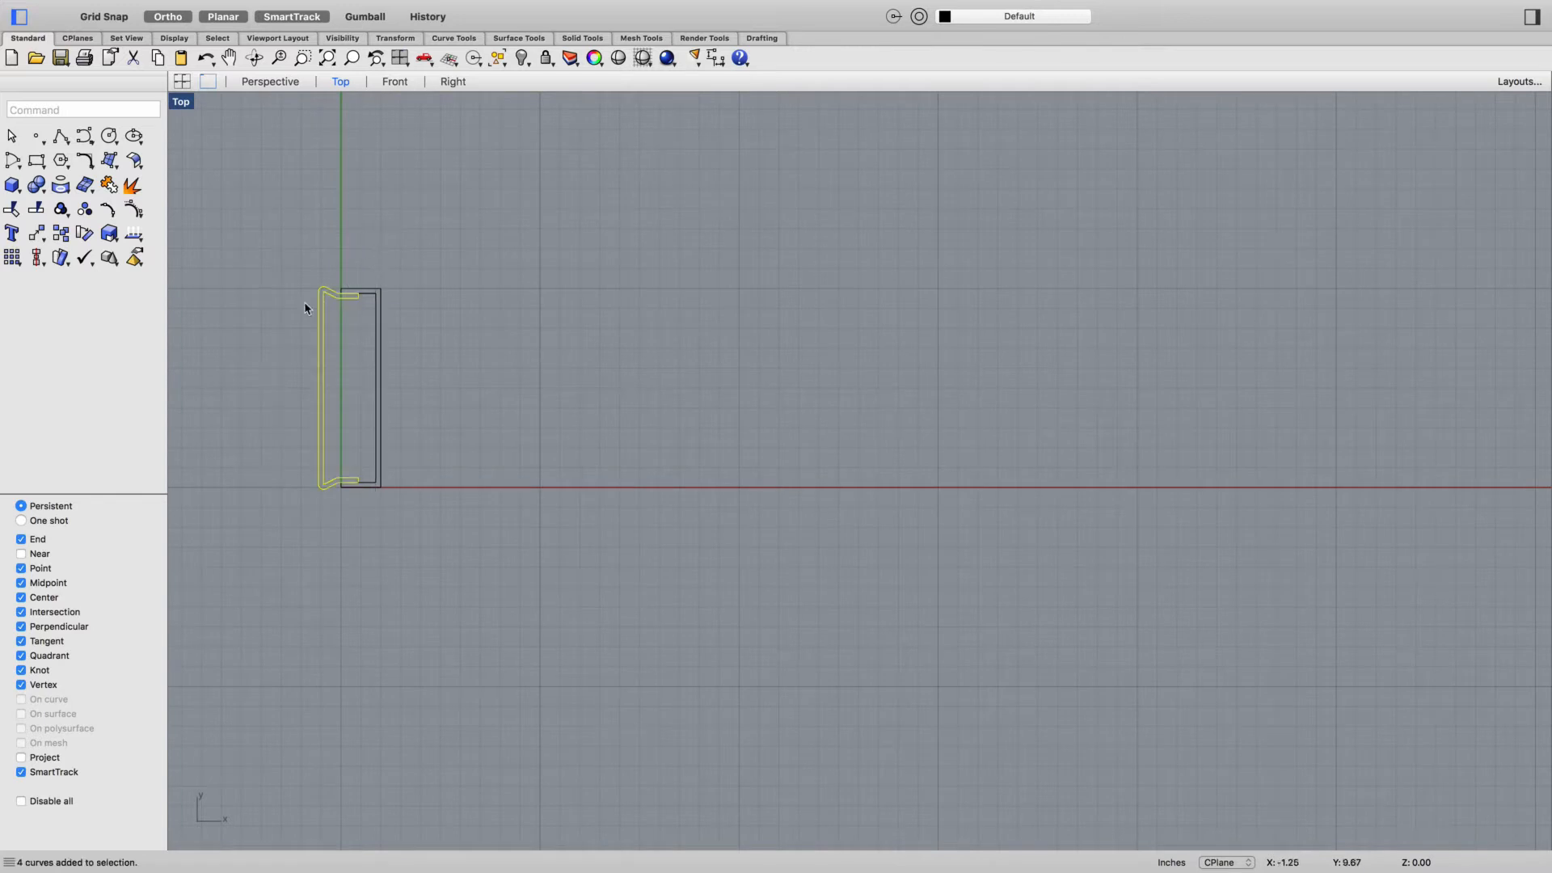
left_click(105, 186)
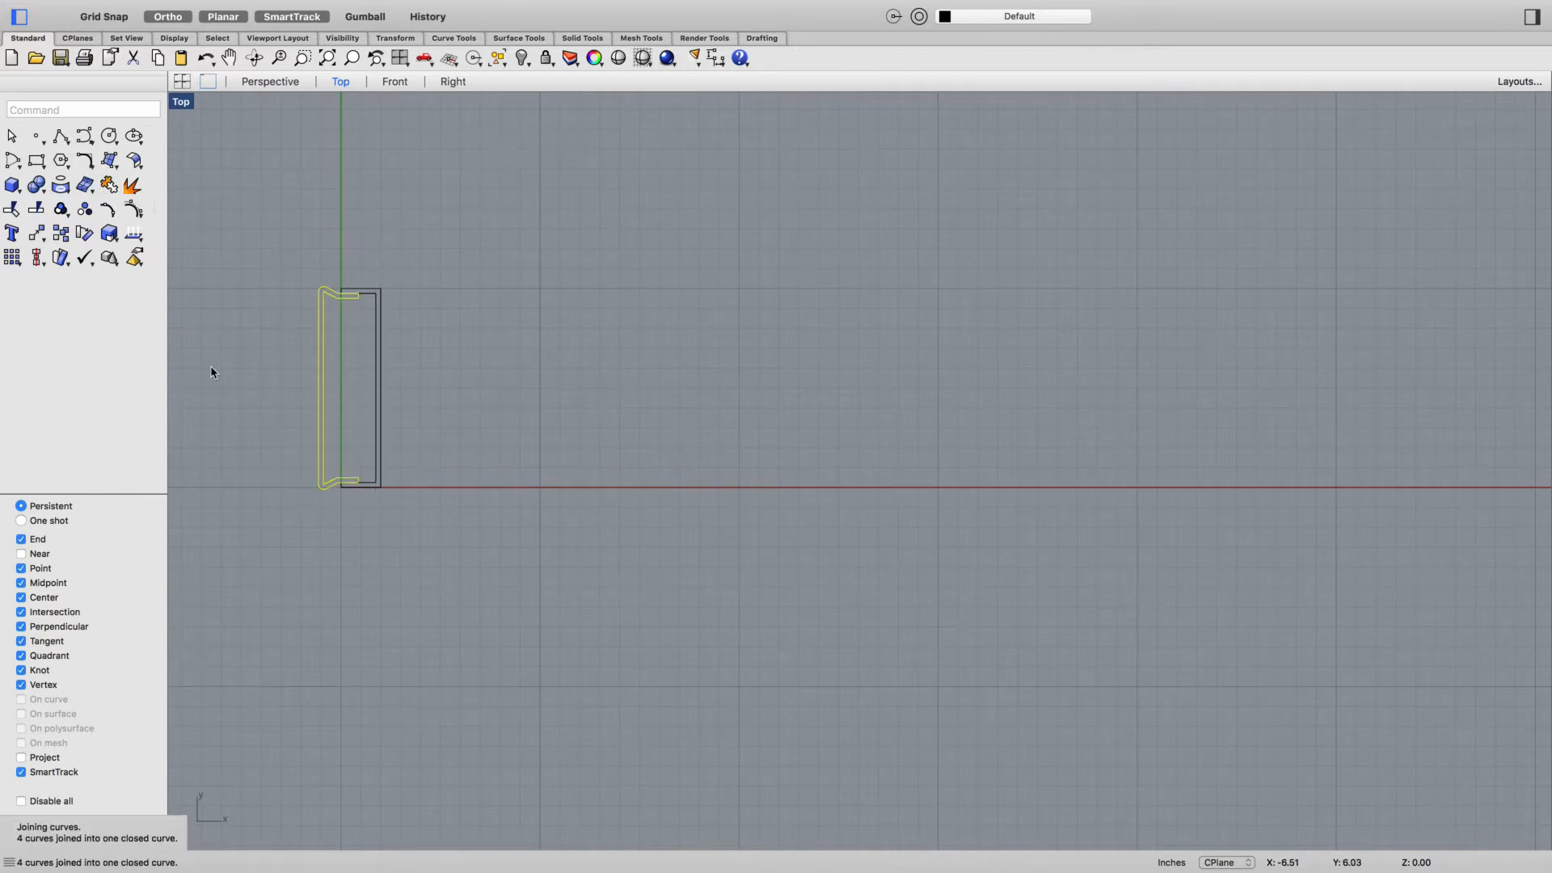
left_click(319, 465)
left_click(315, 503)
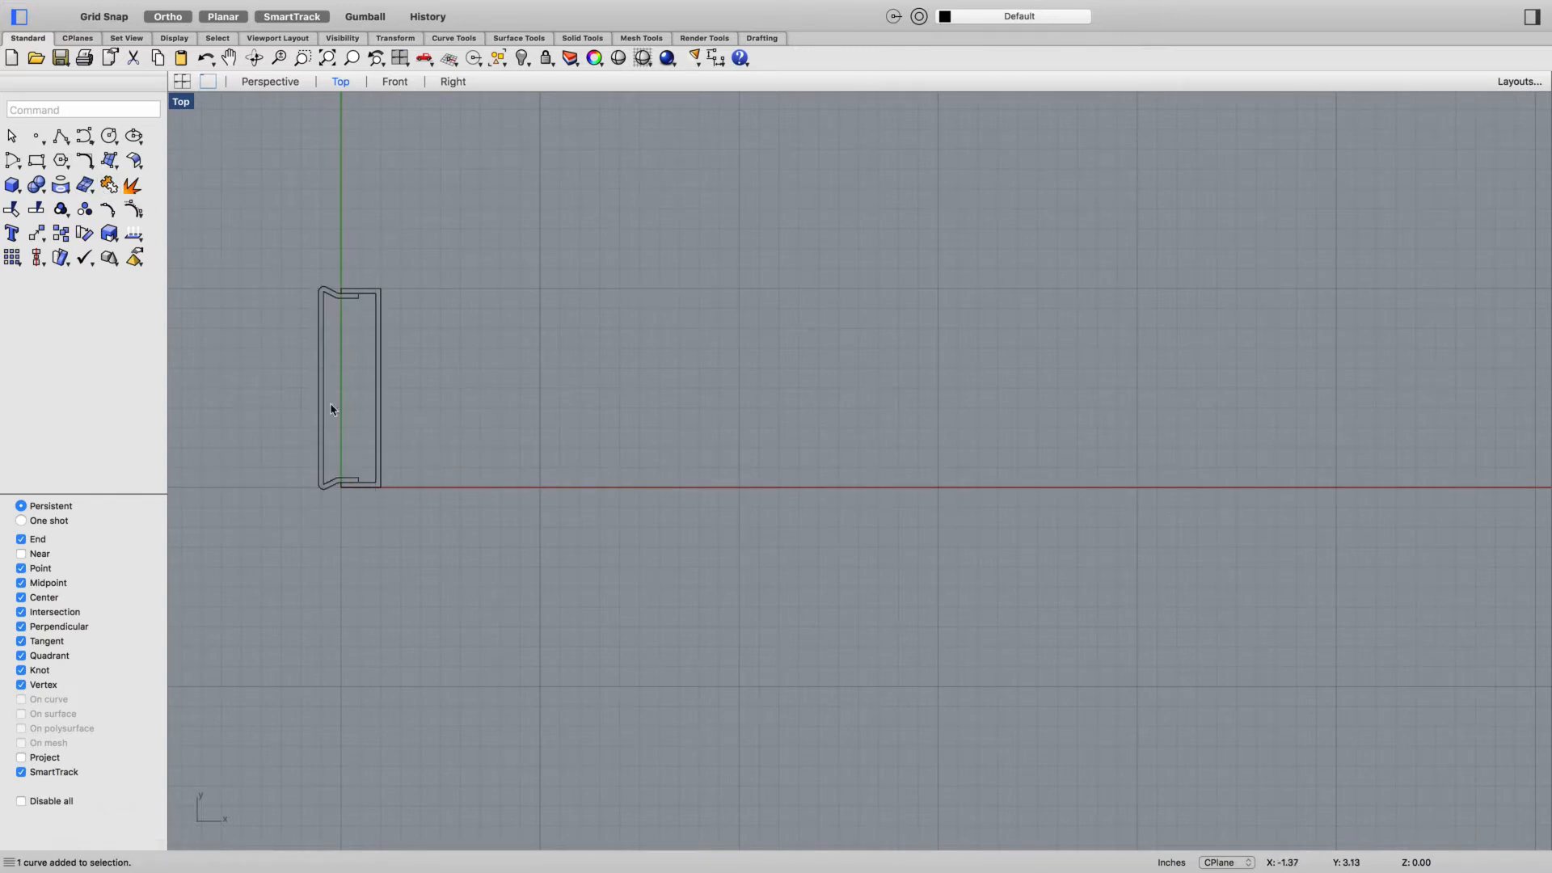
Draw a 2-inch vertical line upward from the lower outer corner of the half profile at X 2 on the X axis
left_click(382, 337)
left_click(454, 346)
type("line")
key("Return")
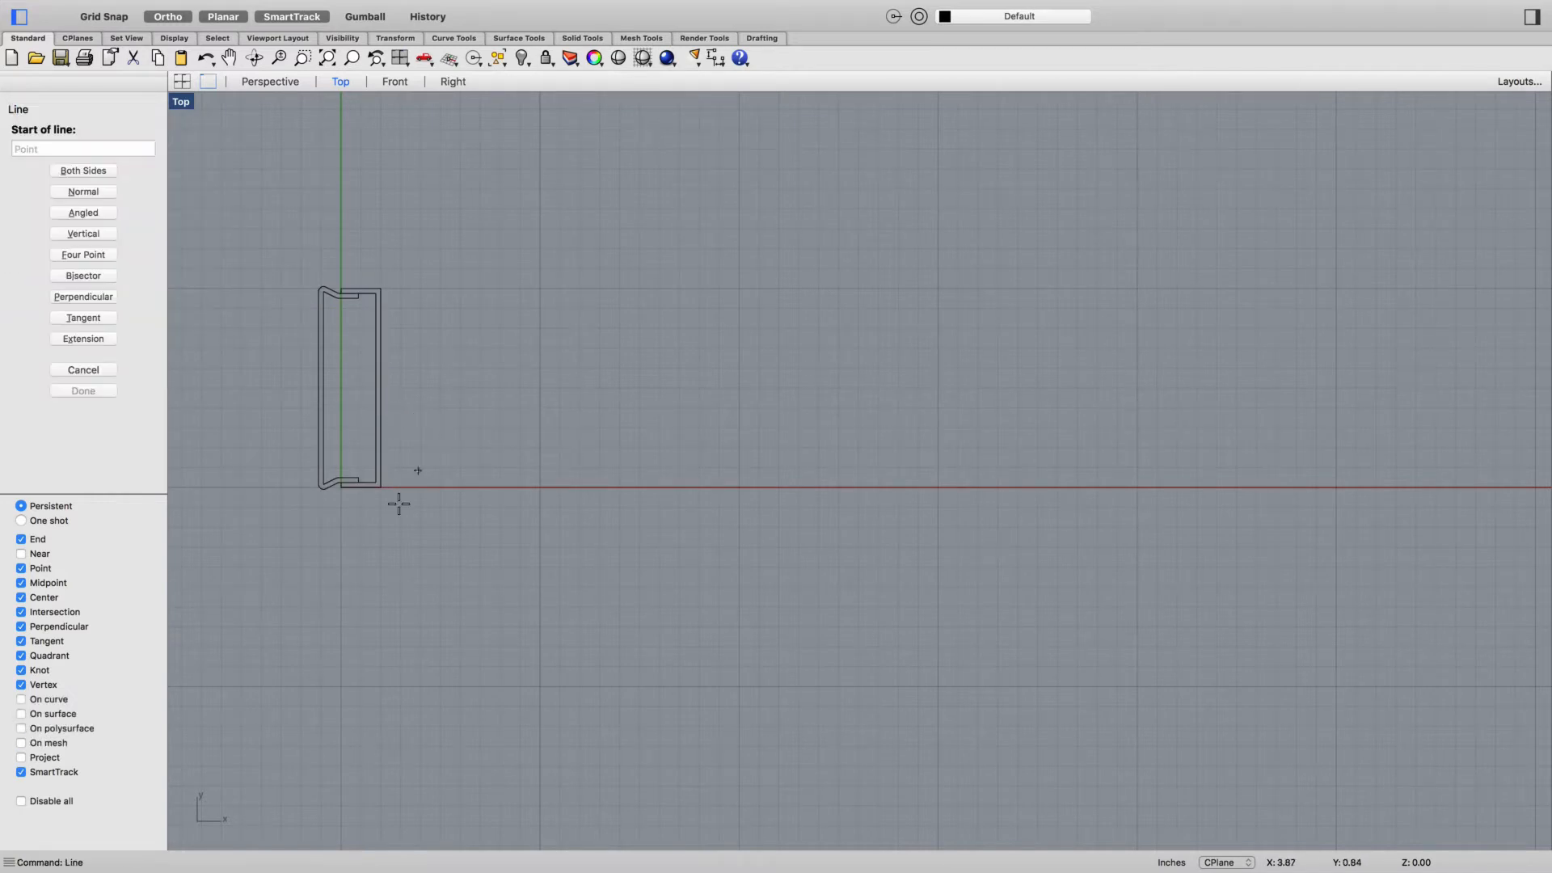
left_click(381, 487)
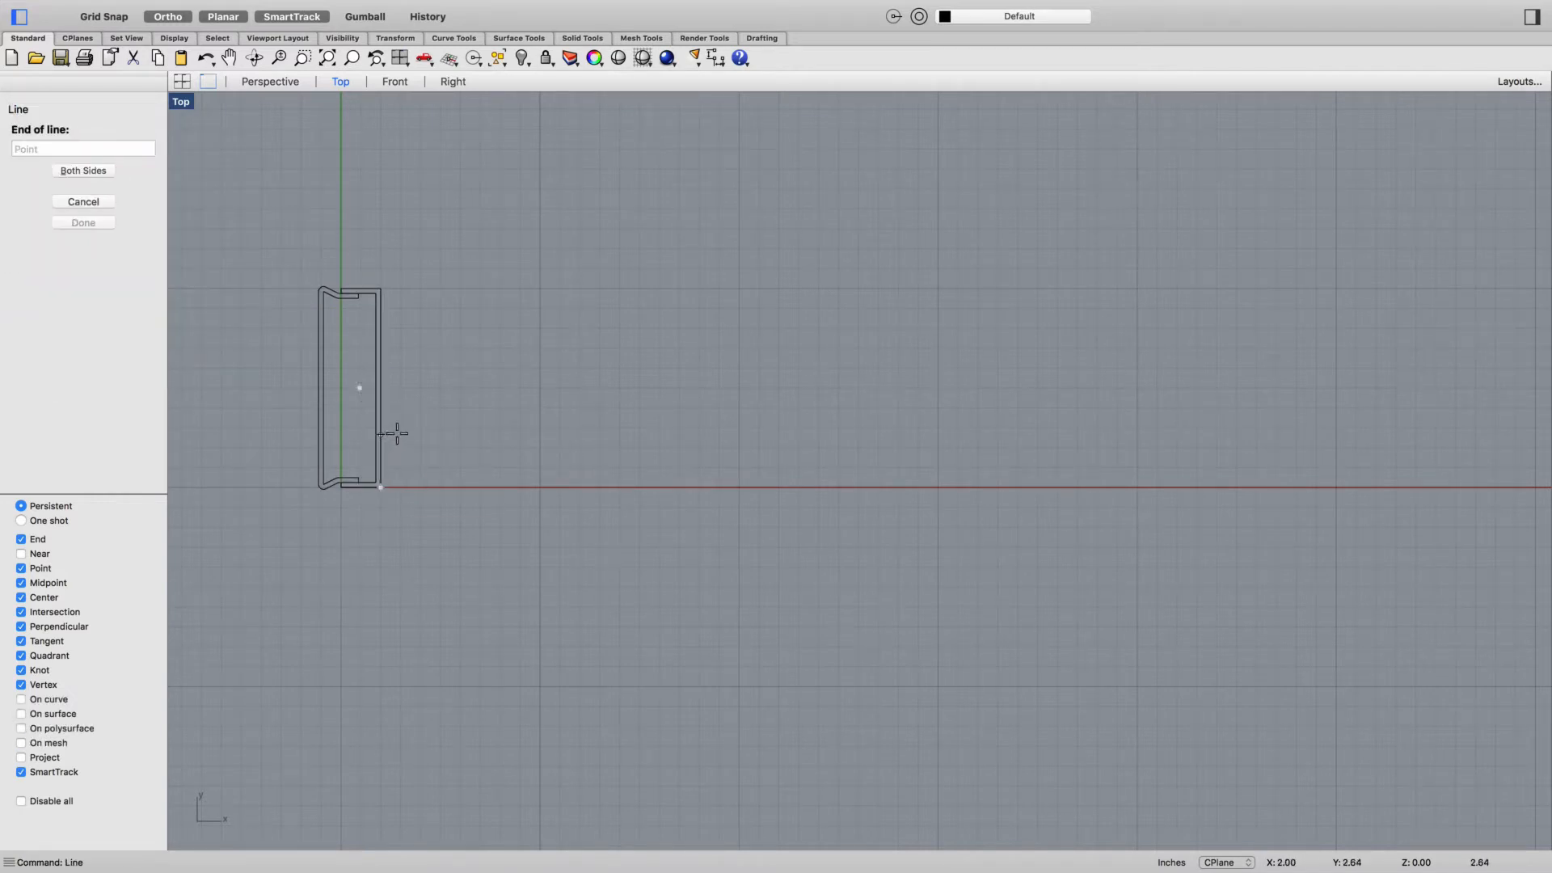
type("2")
key("Return")
left_click(397, 437)
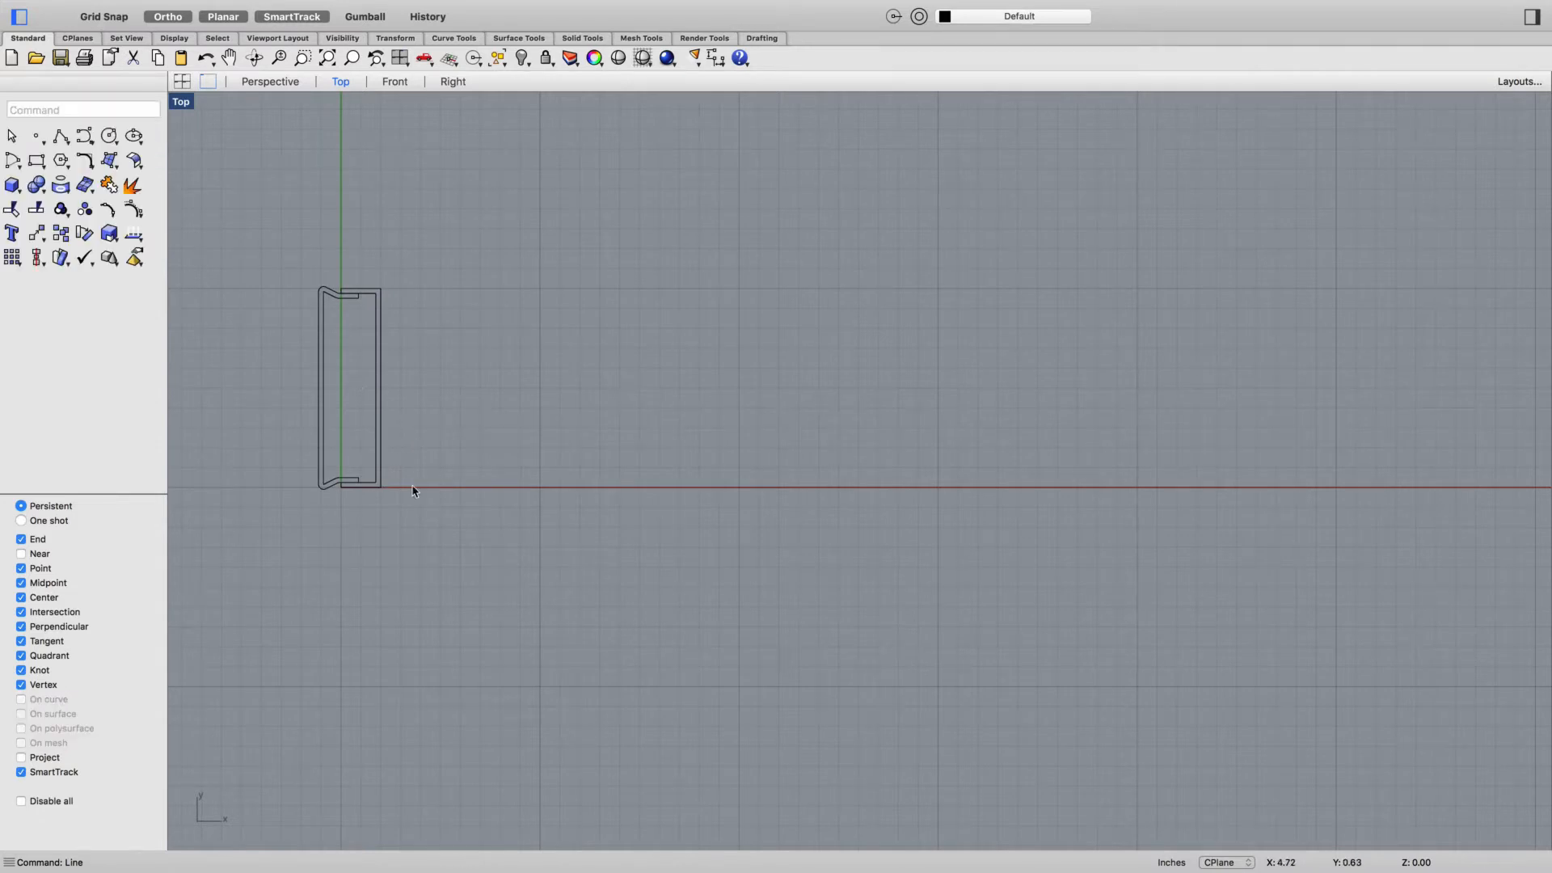
left_click(409, 482)
scroll(382, 444, "up", 5)
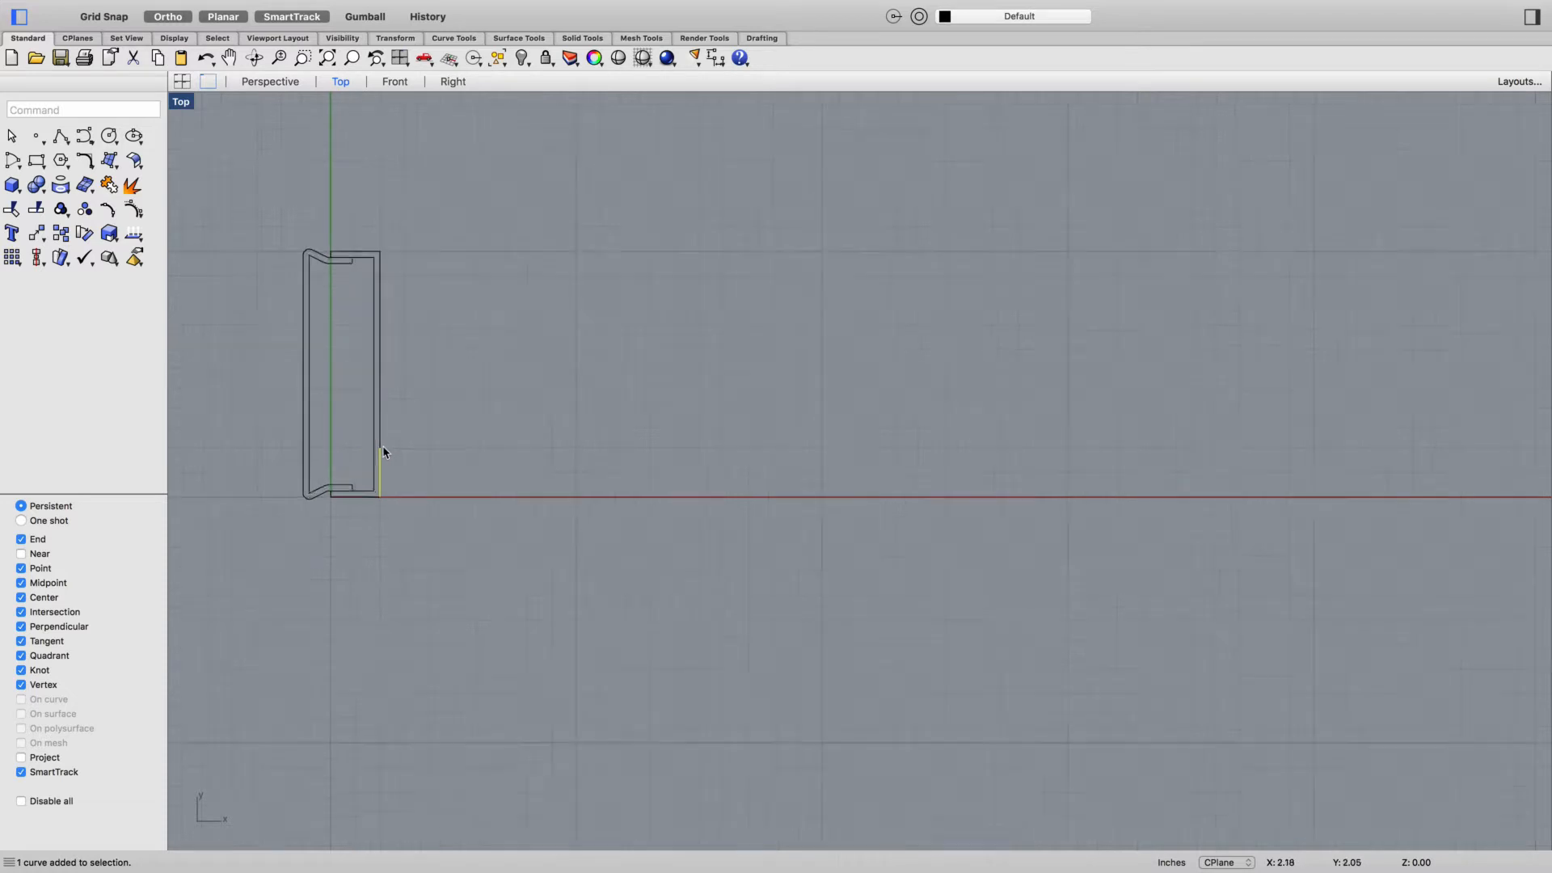
Draw a 16-inch horizontal line away from the profile, starting at the upper end of the 2-inch vertical line
key("Return")
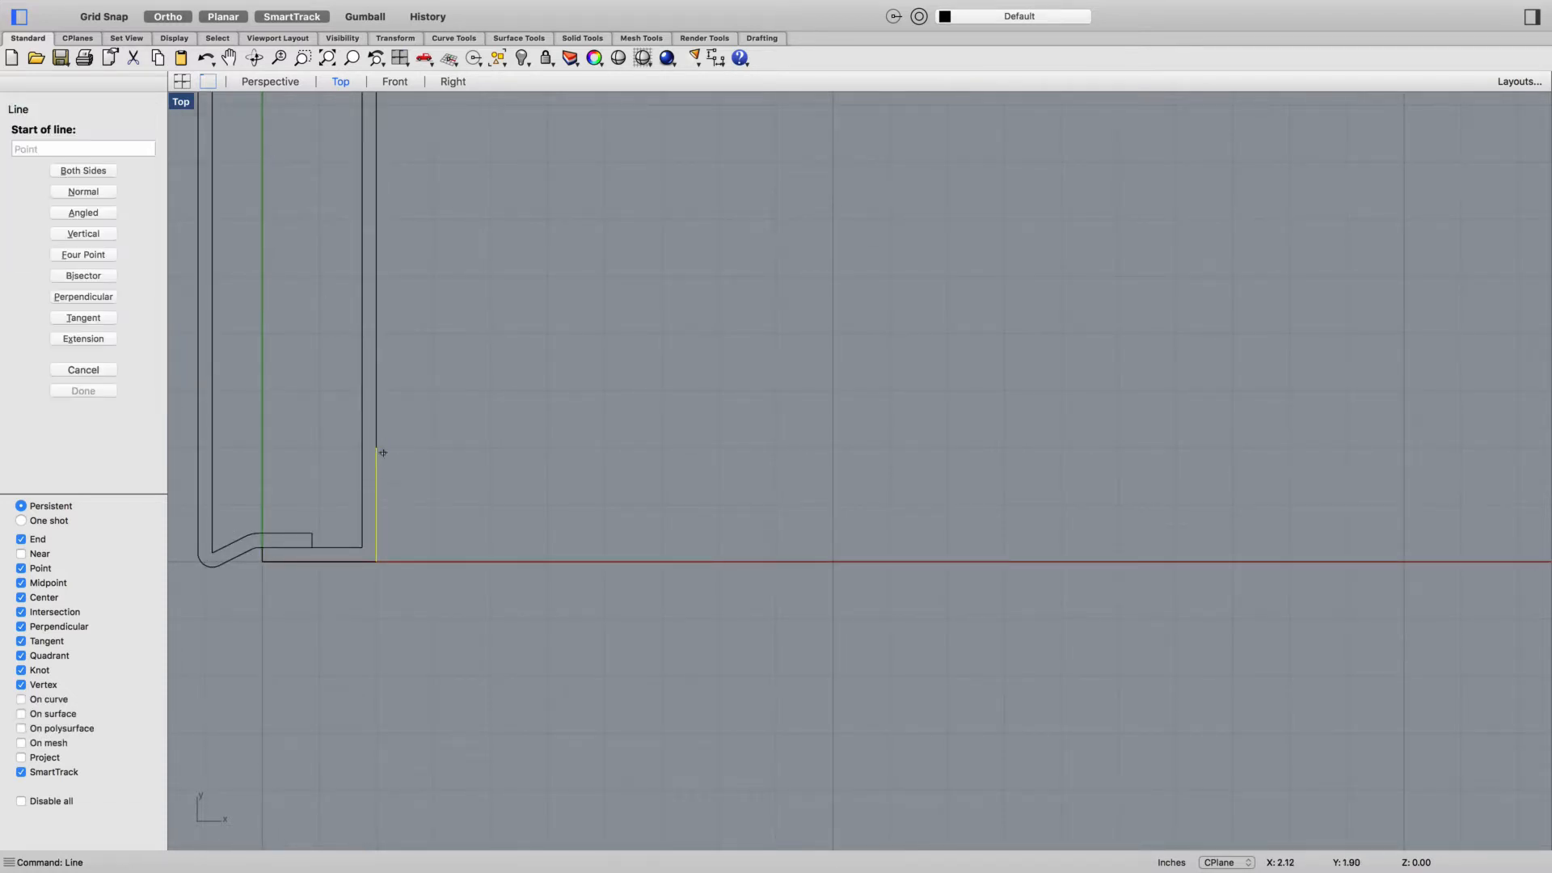
left_click(377, 448)
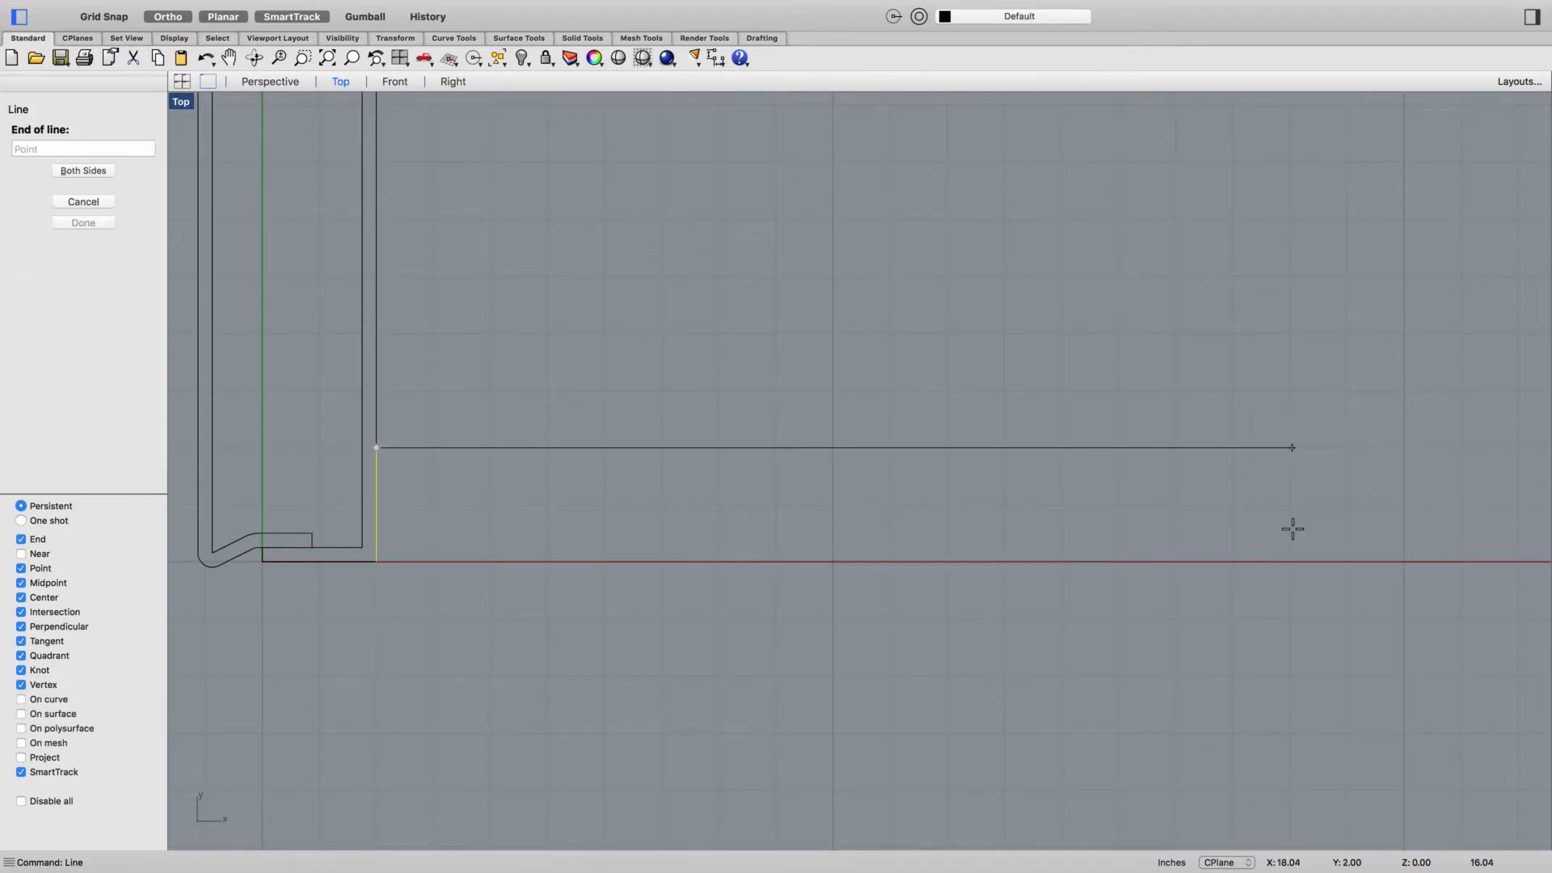
type("16")
key("Return")
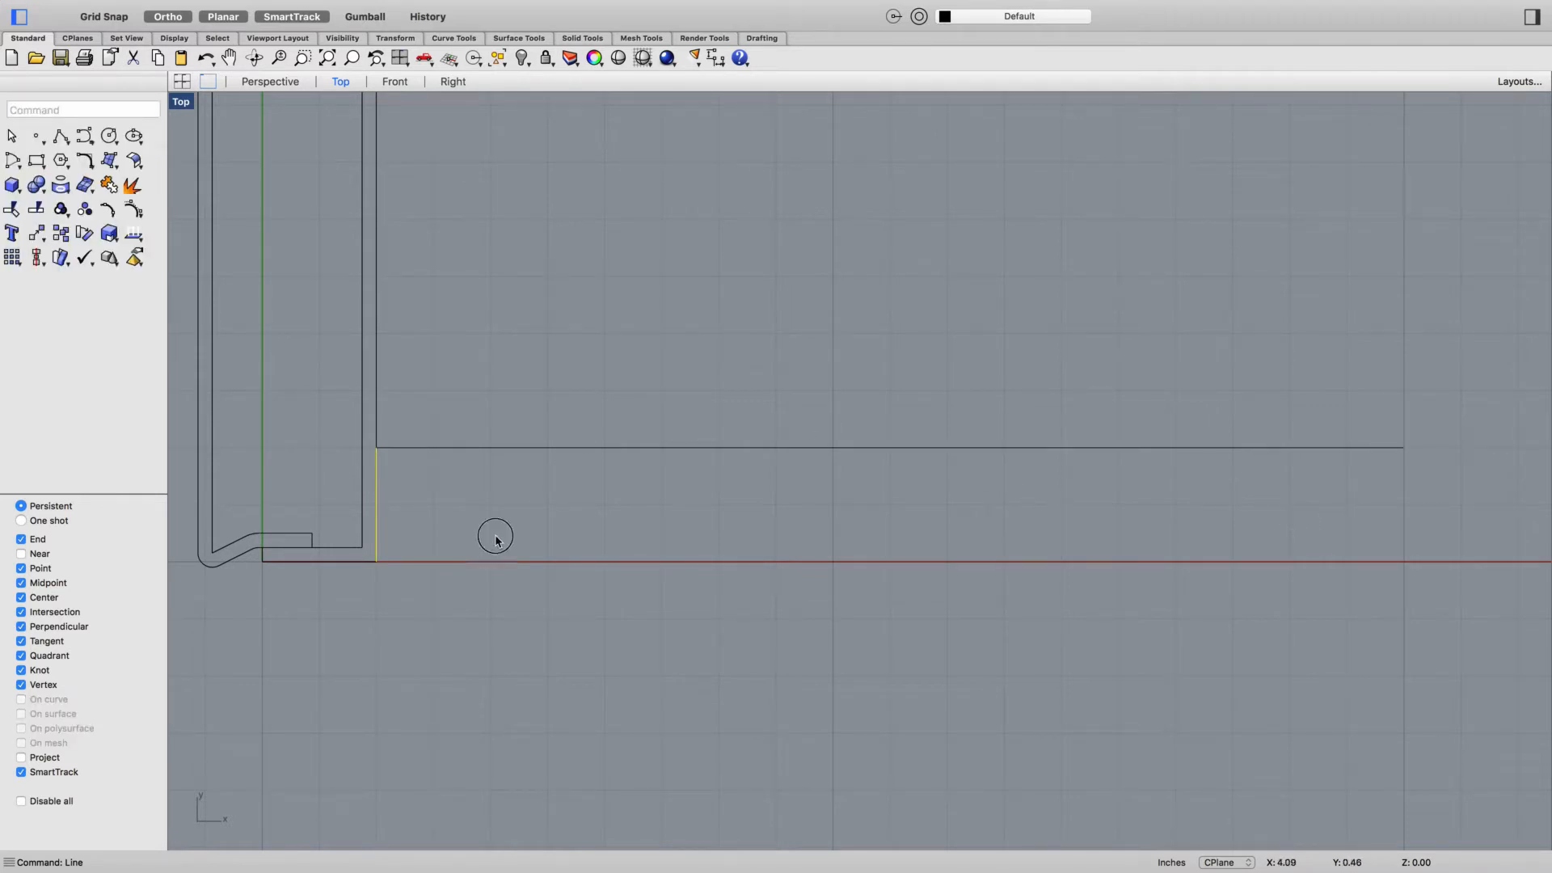
Delete the 2-inch vertical construction line, keeping the horizontal line
key("Escape")
left_click_drag(369, 587, 440, 444)
key("Delete")
scroll(439, 448, "down", 5)
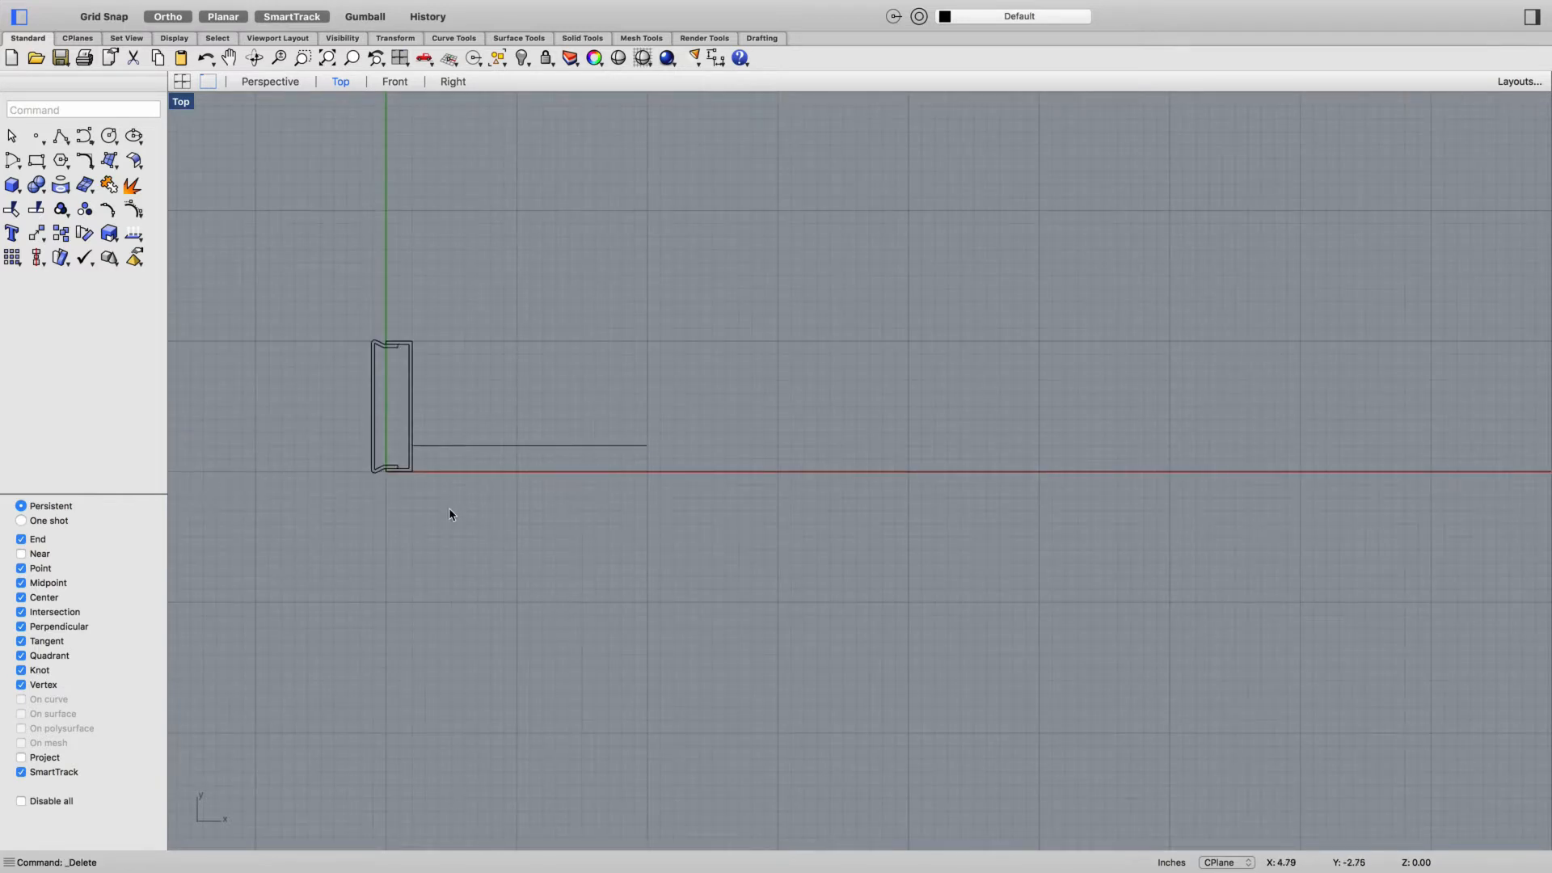
right_click_drag(450, 509, 468, 578)
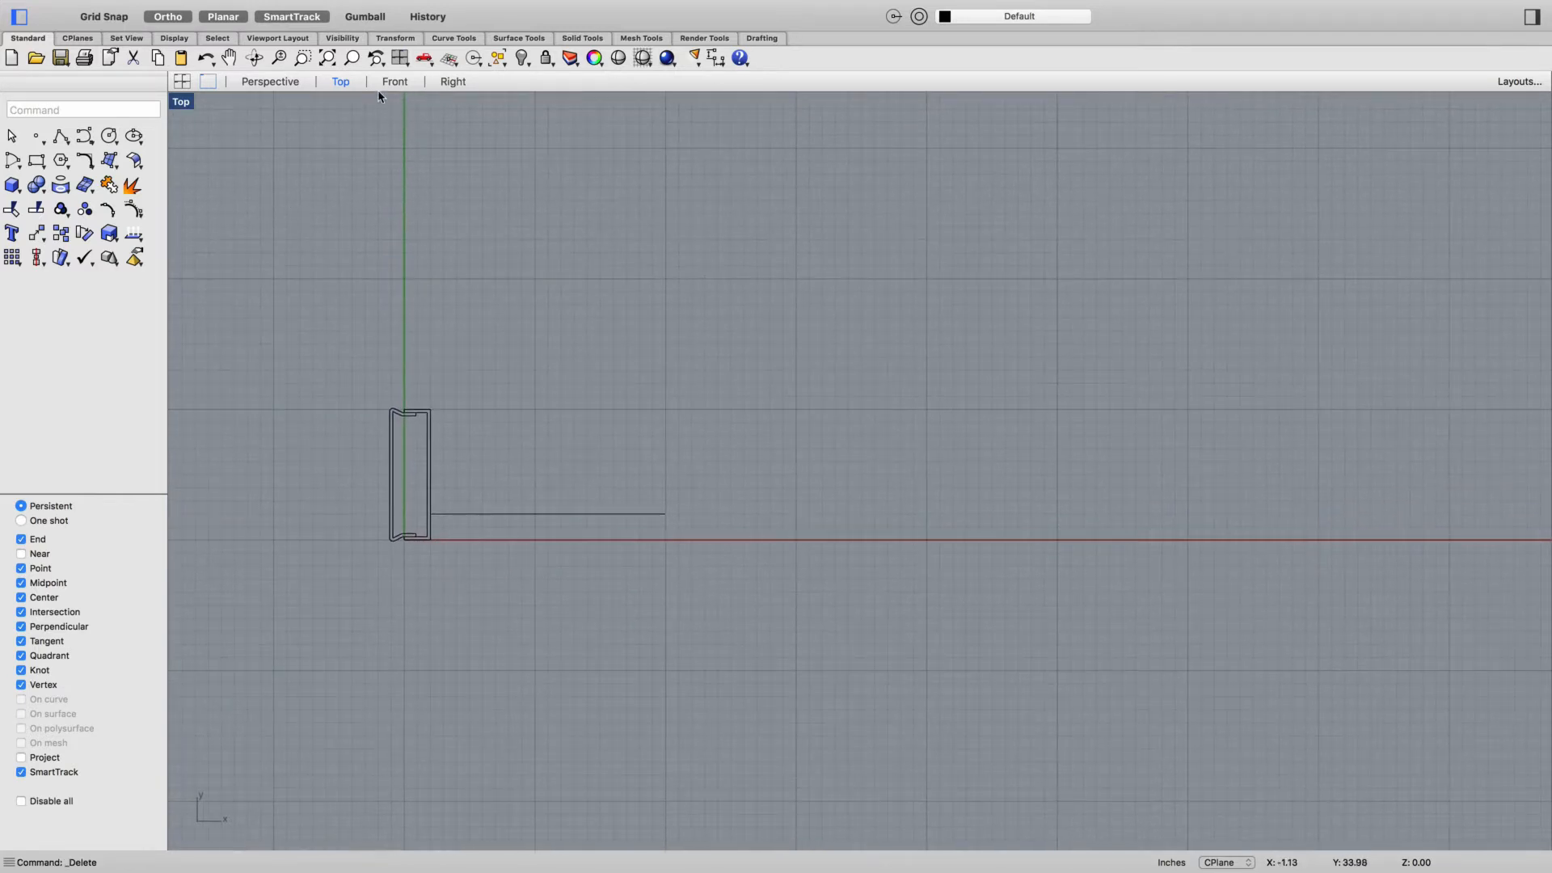
In the Perspective view, revolve both closed profiles 360 degrees from start angle 0 around a Y-parallel axis through the 16-inch line's midpoint
left_click(270, 81)
scroll(579, 690, "down", 3)
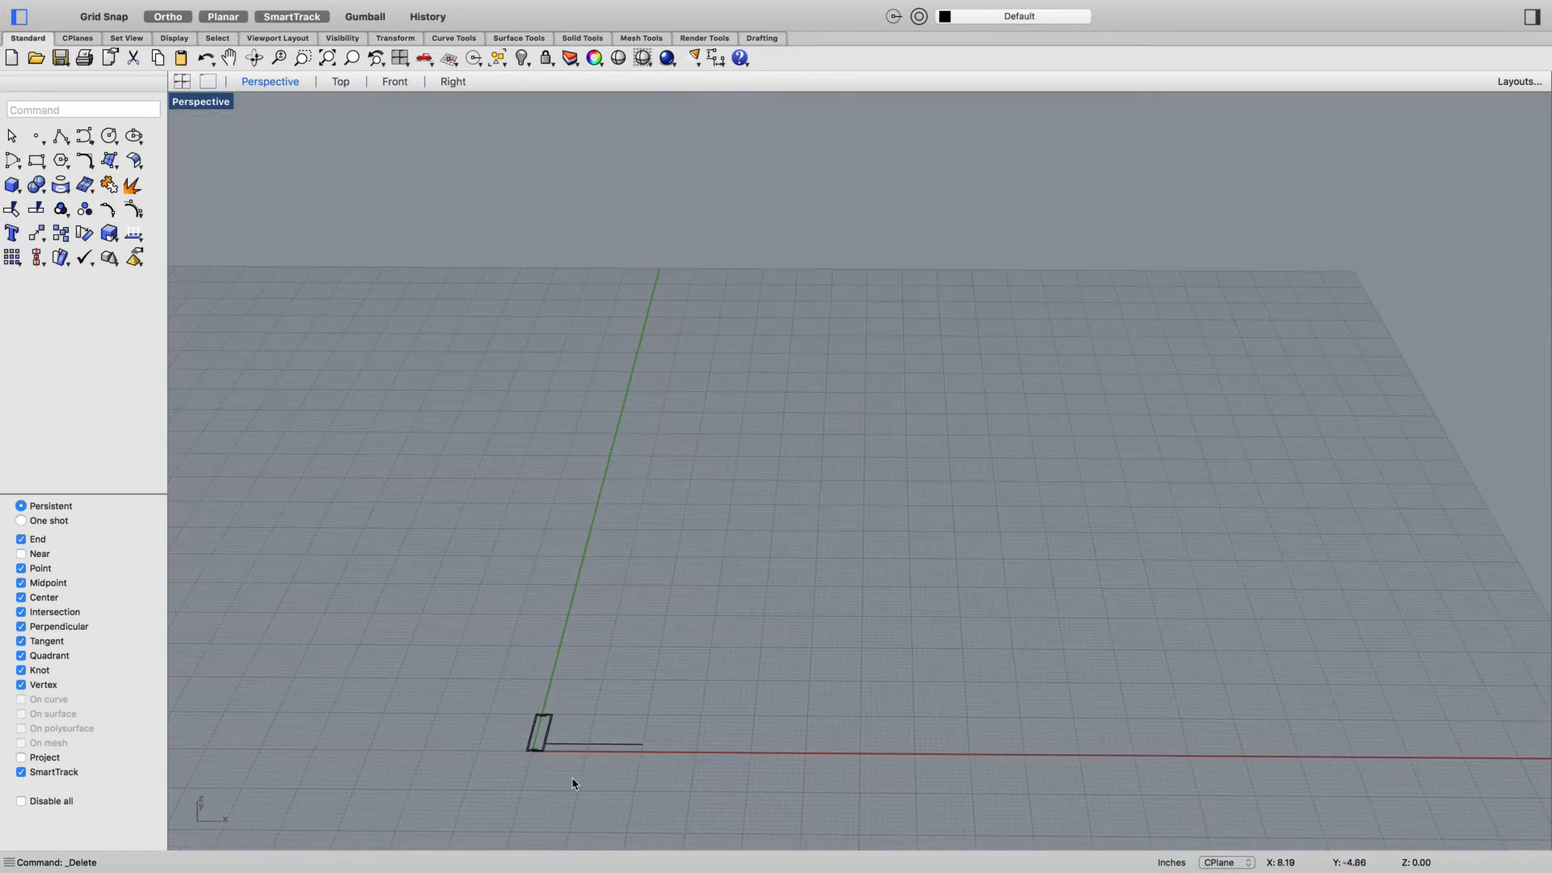
scroll(573, 783, "up", 3)
type("rev")
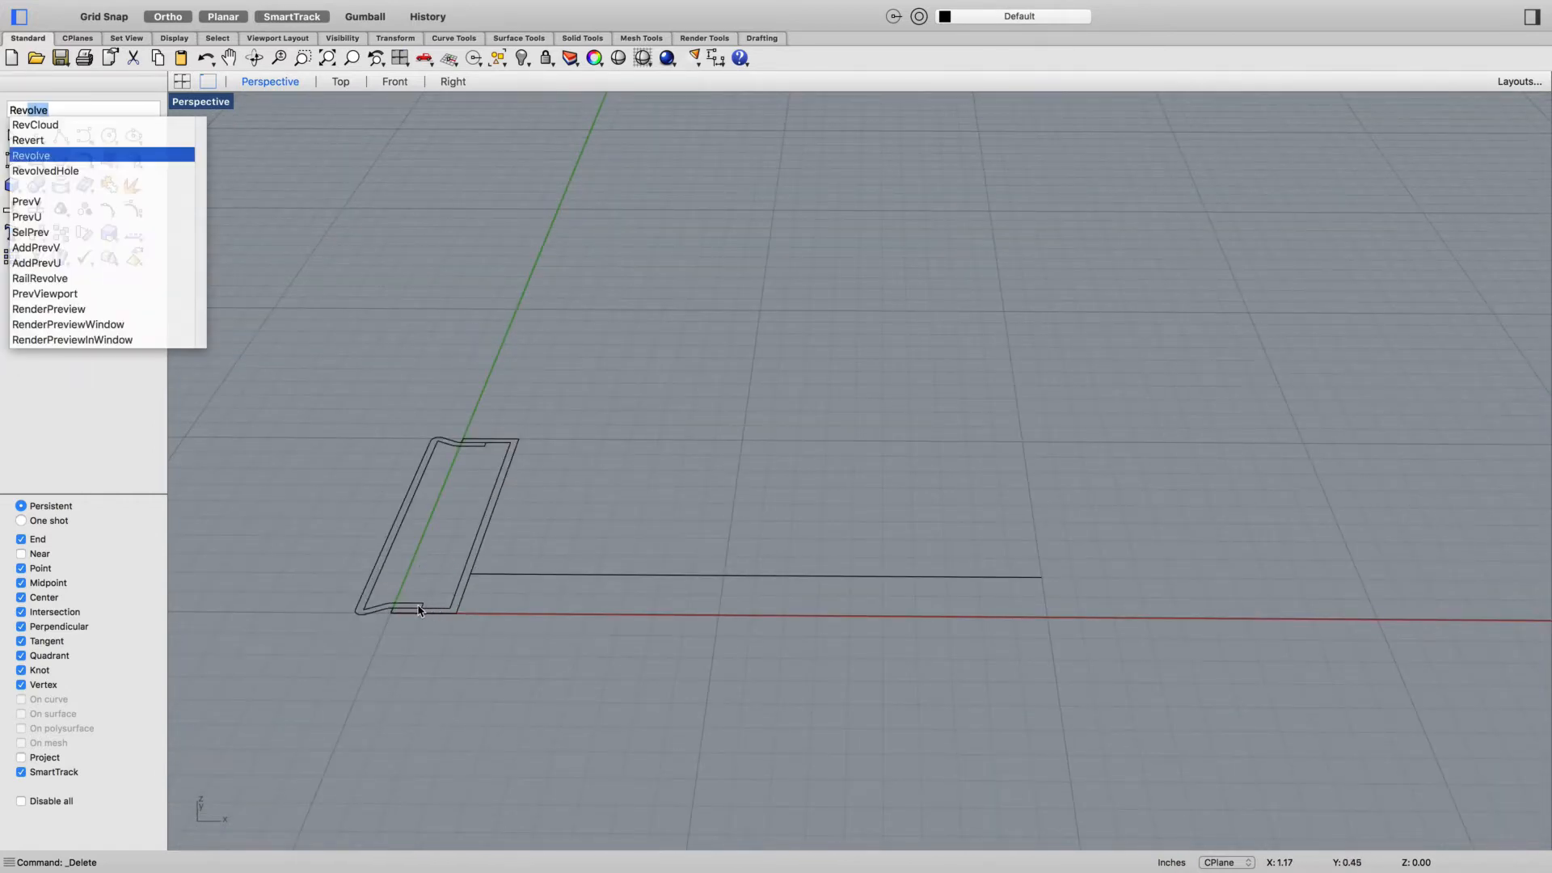
left_click(329, 653)
left_click_drag(325, 661, 547, 339)
key("Return")
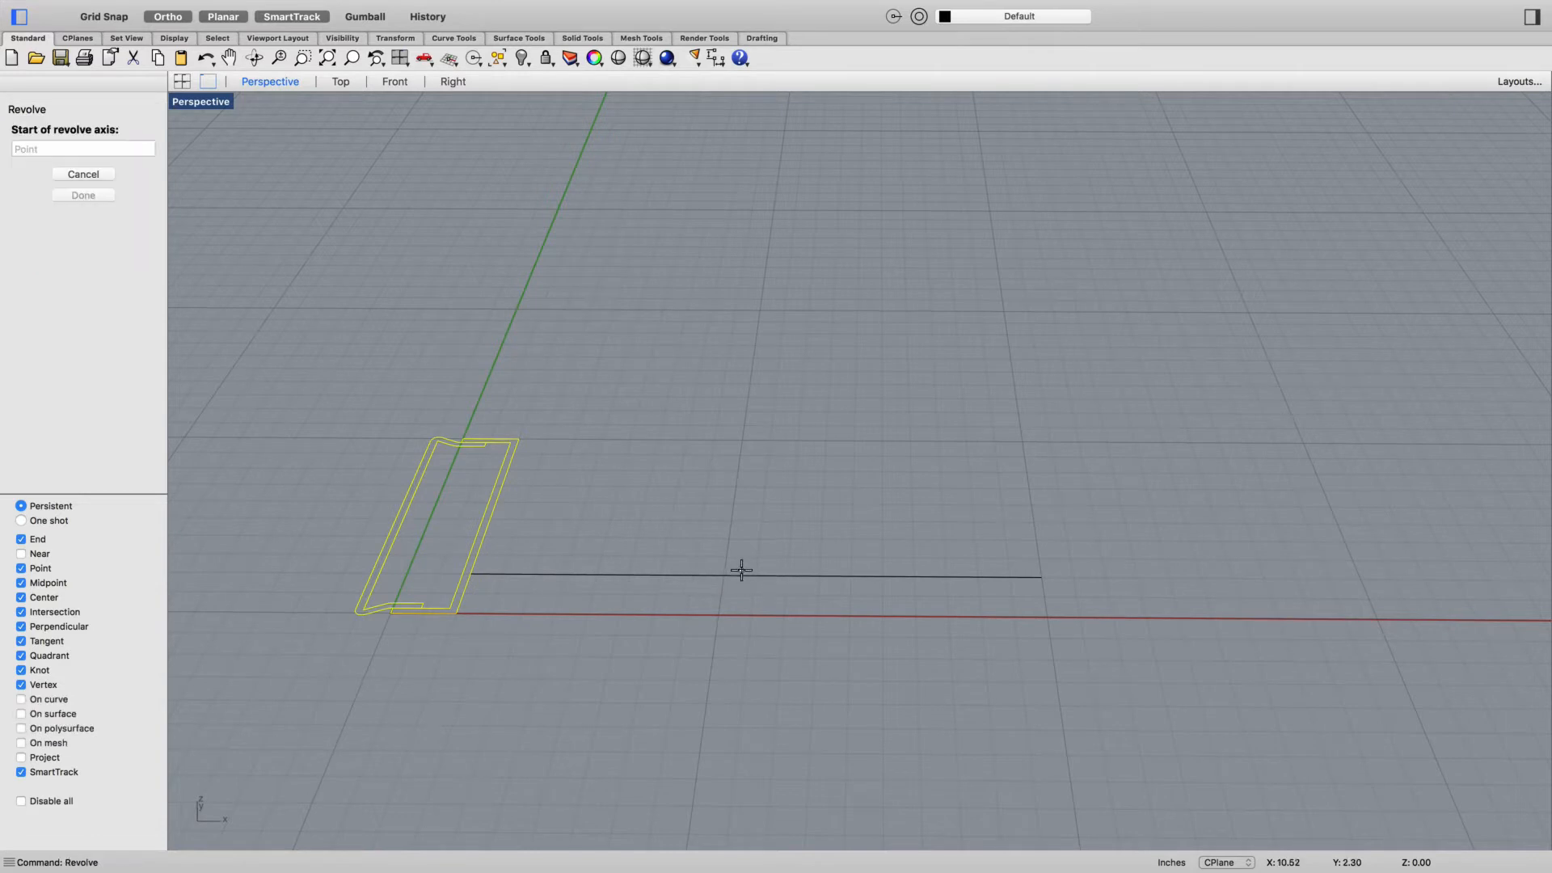
left_click(758, 575)
left_click(745, 671)
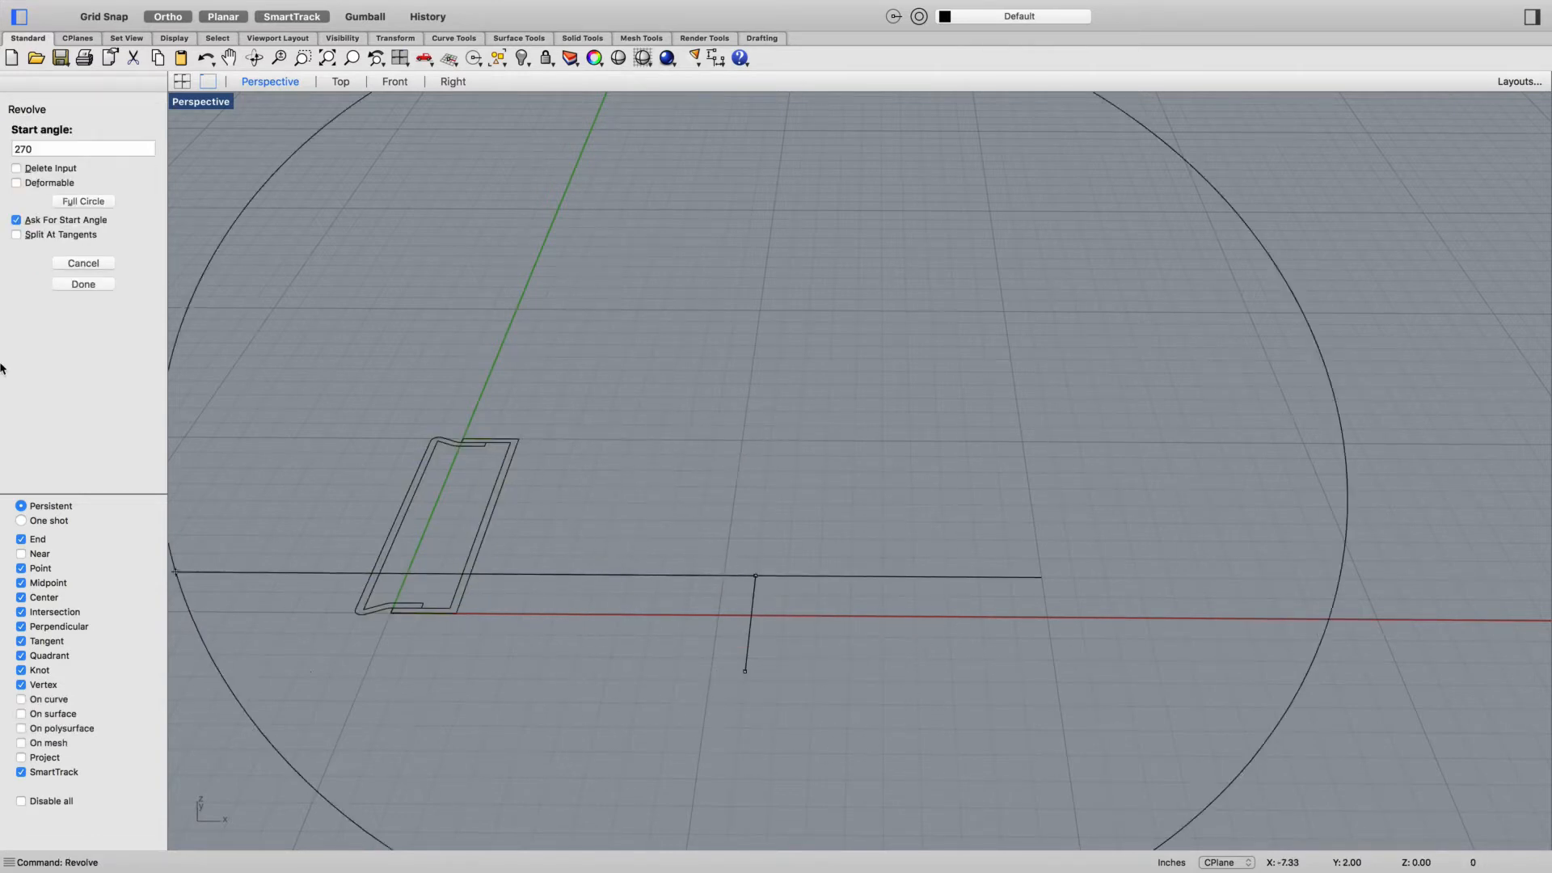
left_click(55, 148)
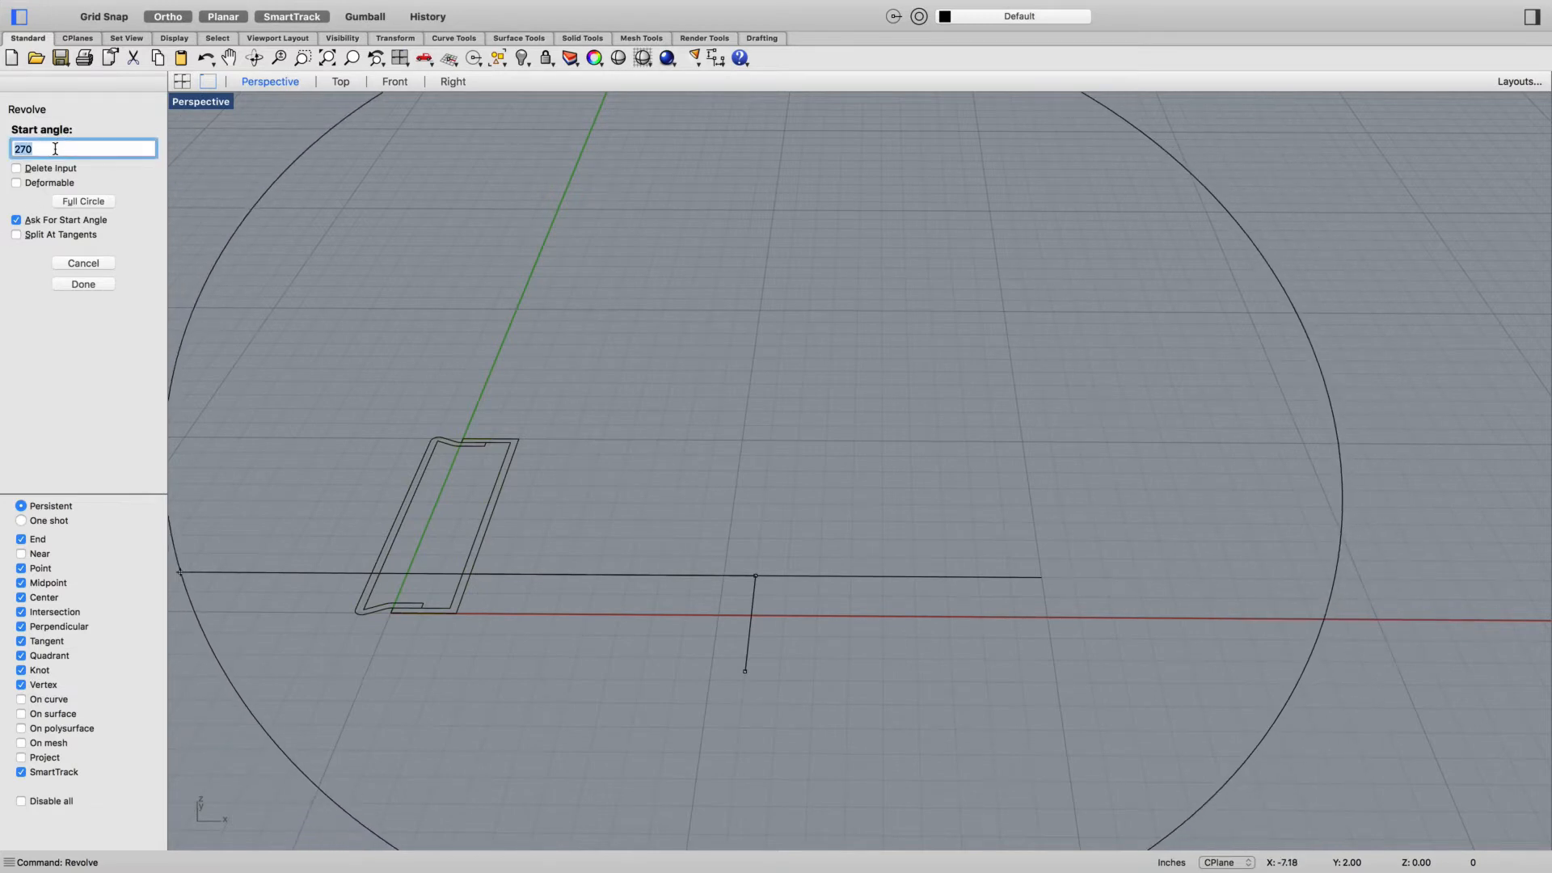
type("0")
key("Return")
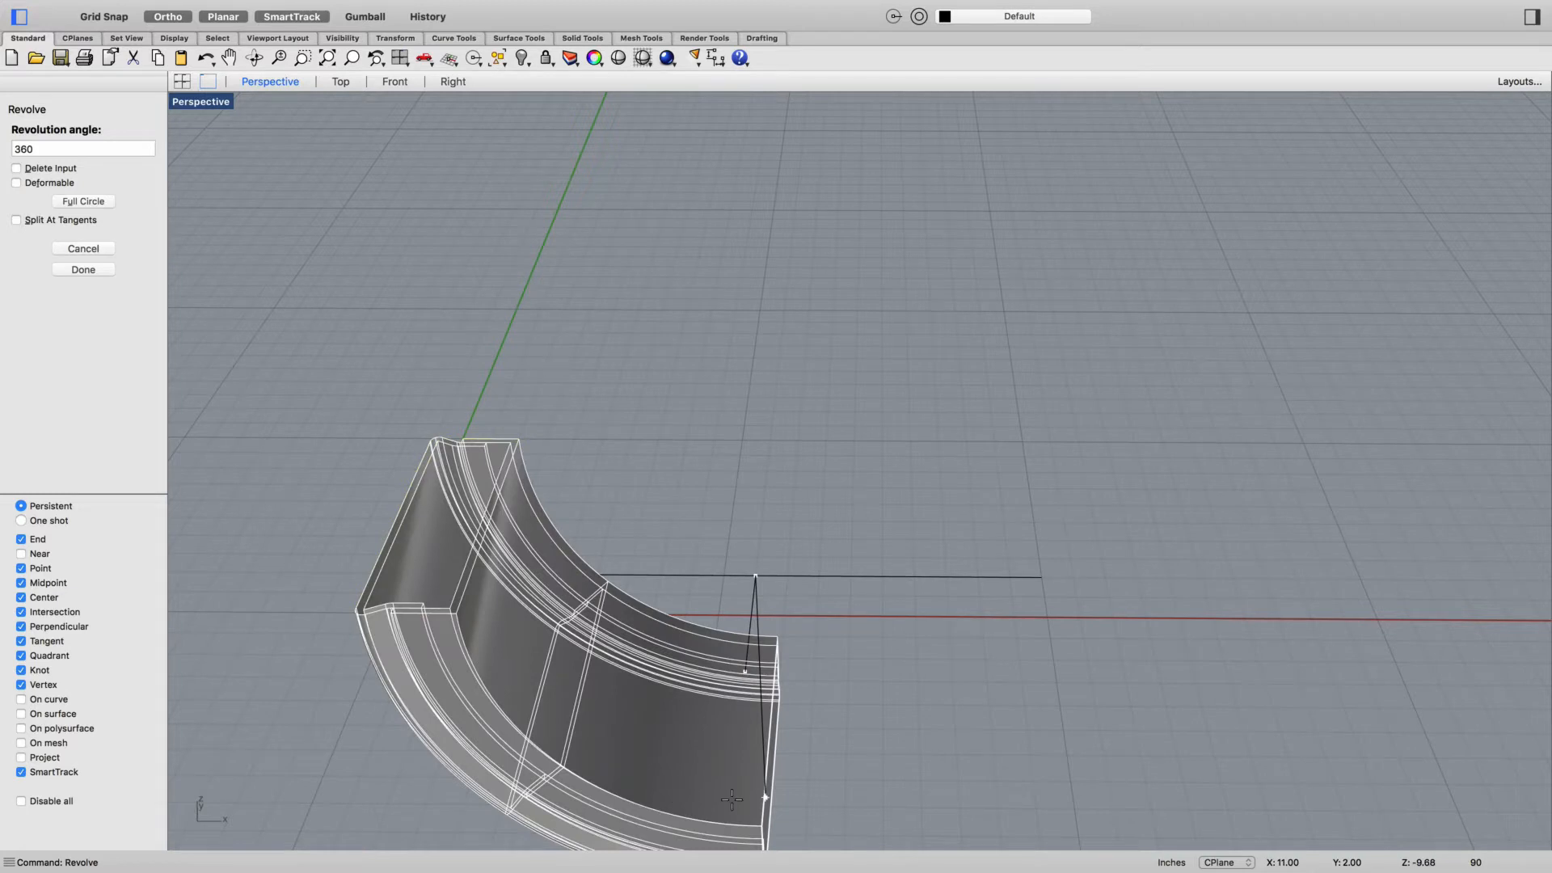
key("Return")
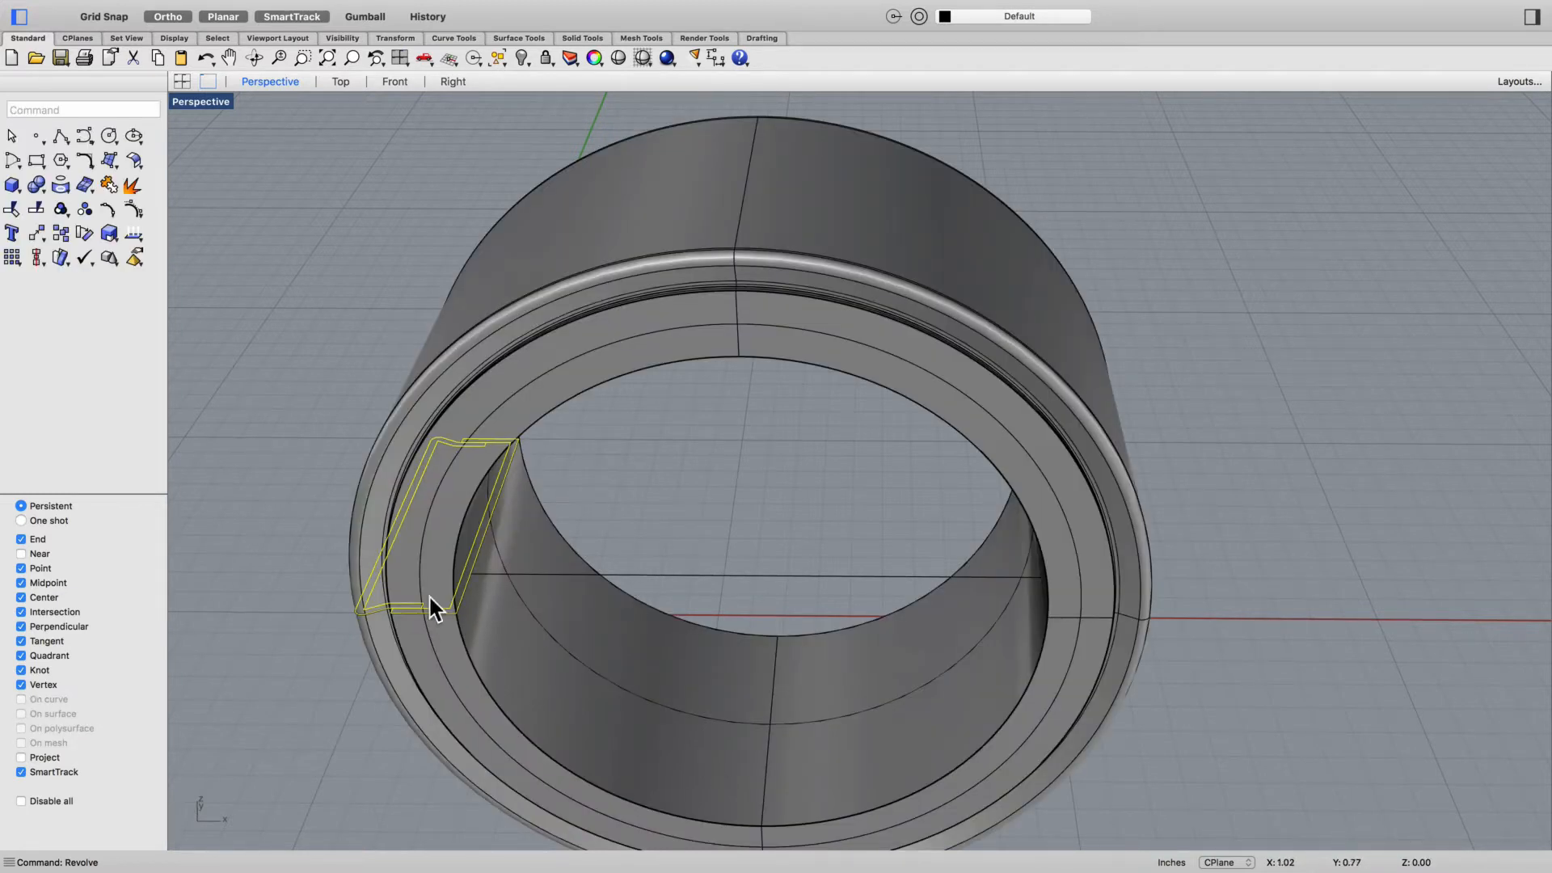
Delete the two original profile curves used for the revolve
key("Delete")
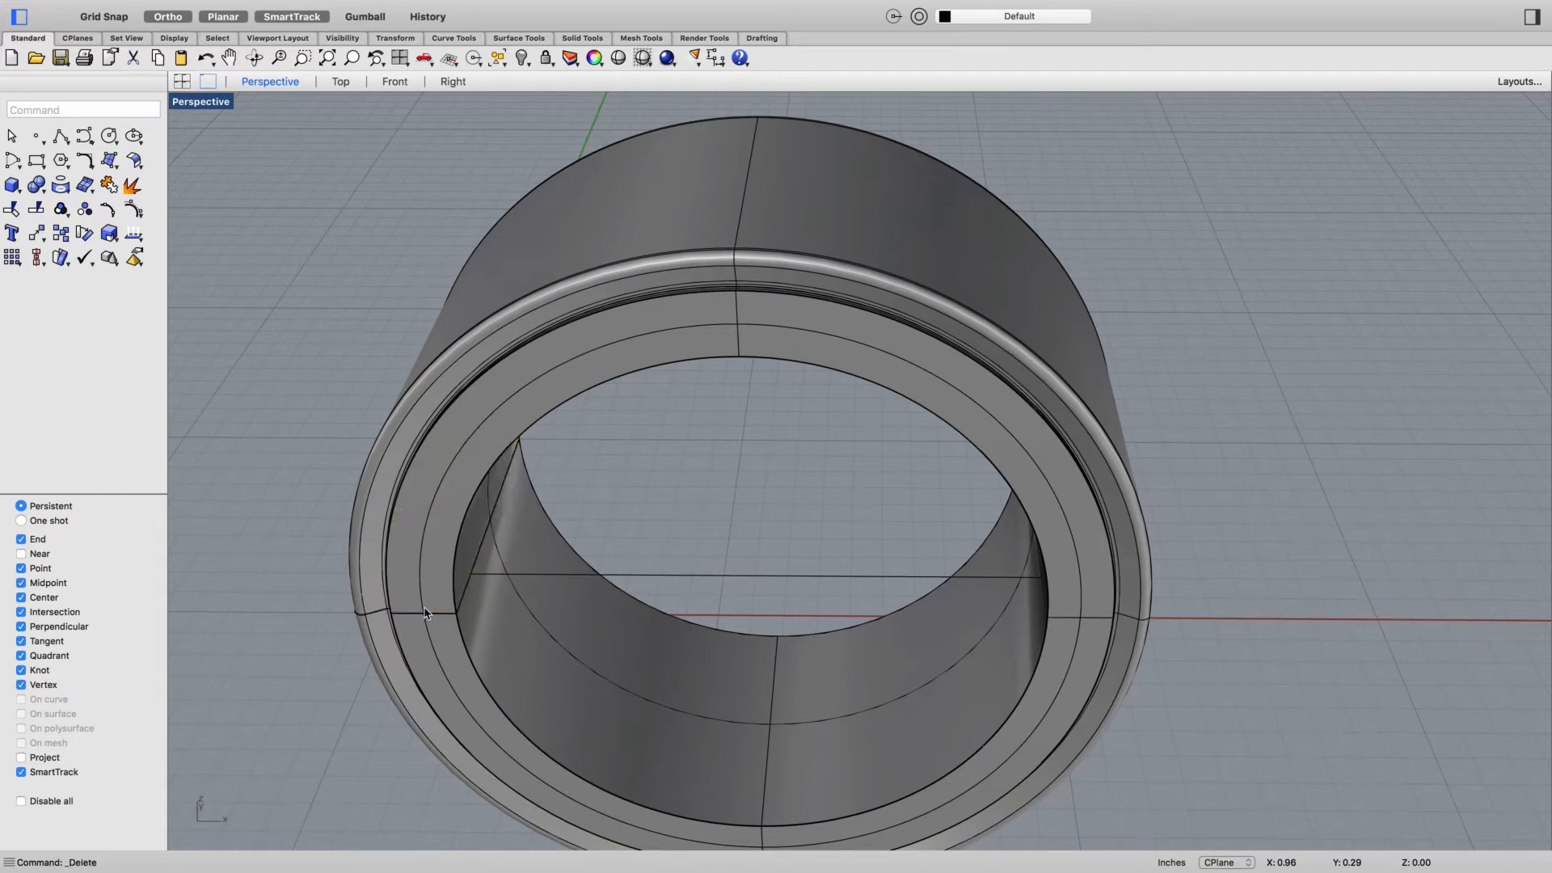
scroll(678, 561, "down", 5)
right_click_drag(579, 632, 658, 586)
right_click_drag(779, 598, 643, 620)
scroll(766, 556, "up", 8)
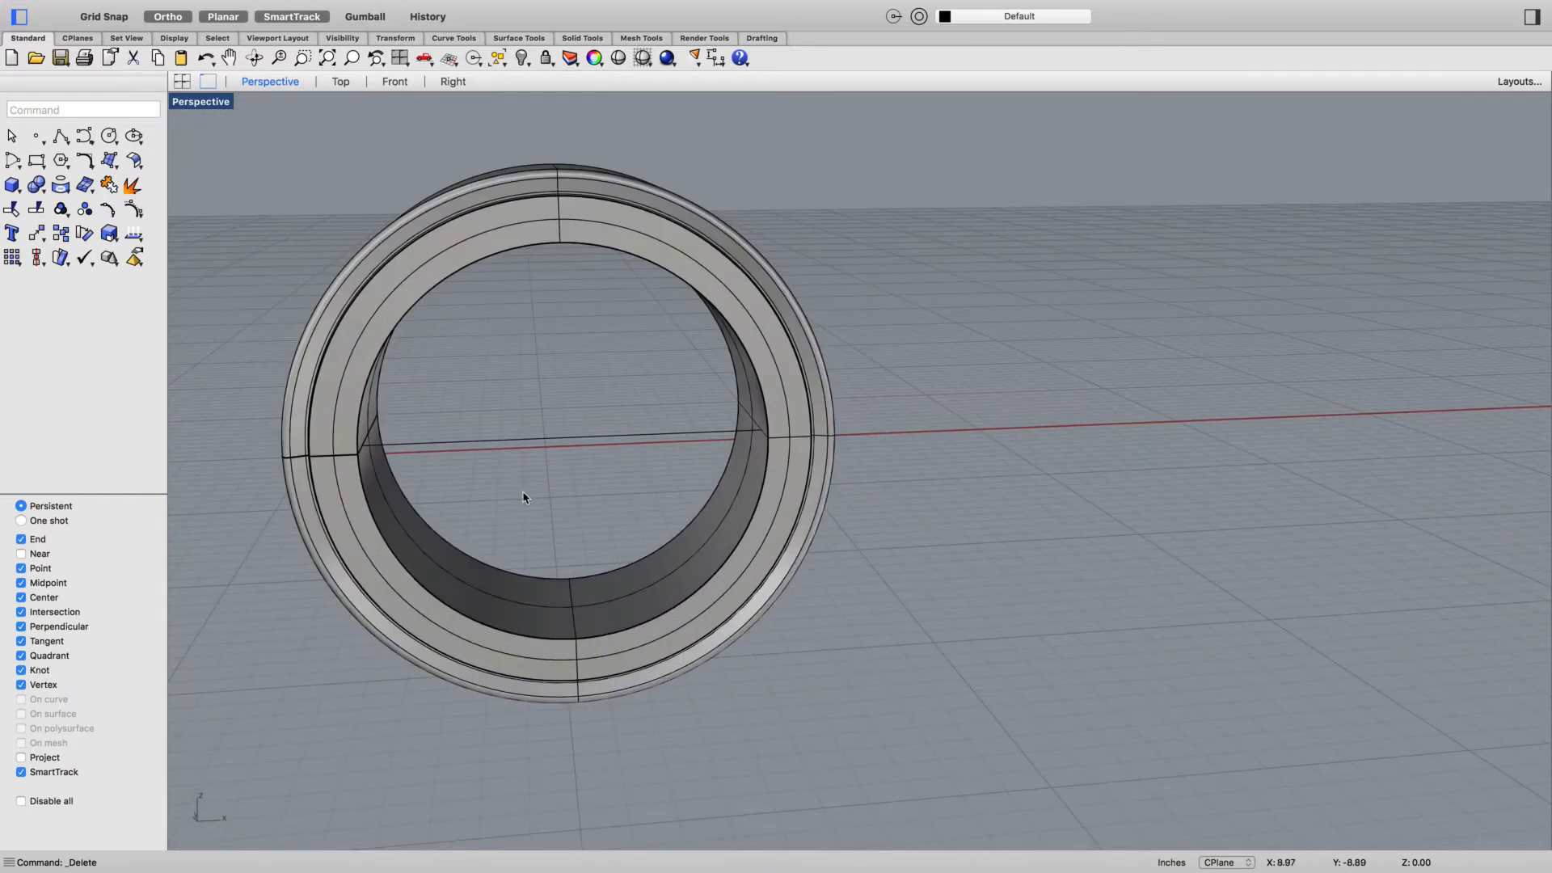
Examine the outer and inner revolved parts and the horizontal line across the opening by highlighting each in turn
left_click(571, 437)
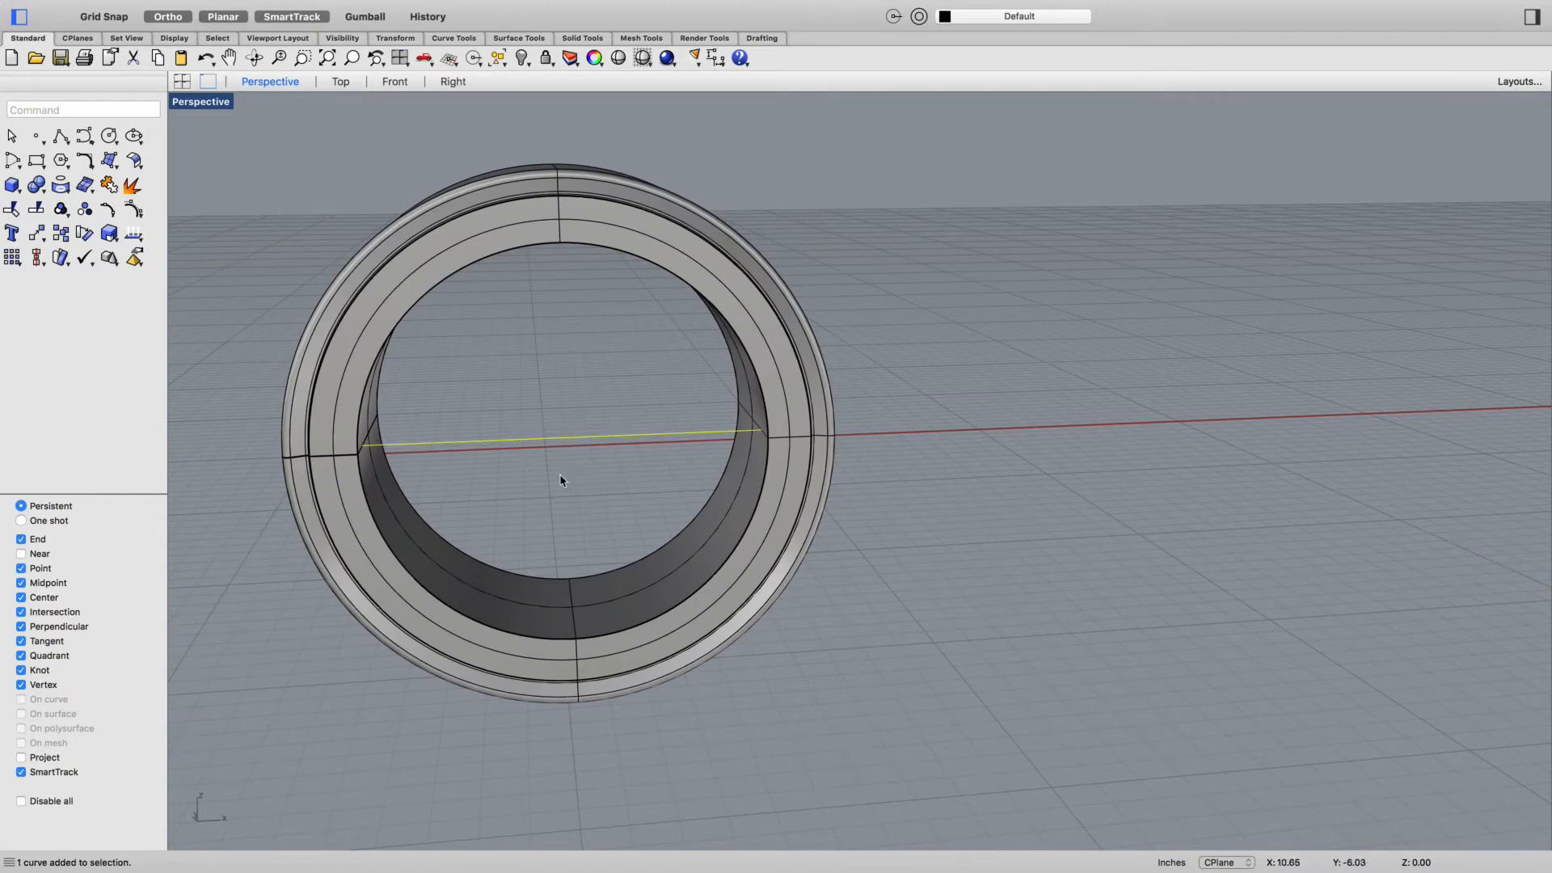
right_click_drag(573, 483, 714, 492)
left_click(1054, 534)
left_click(482, 252)
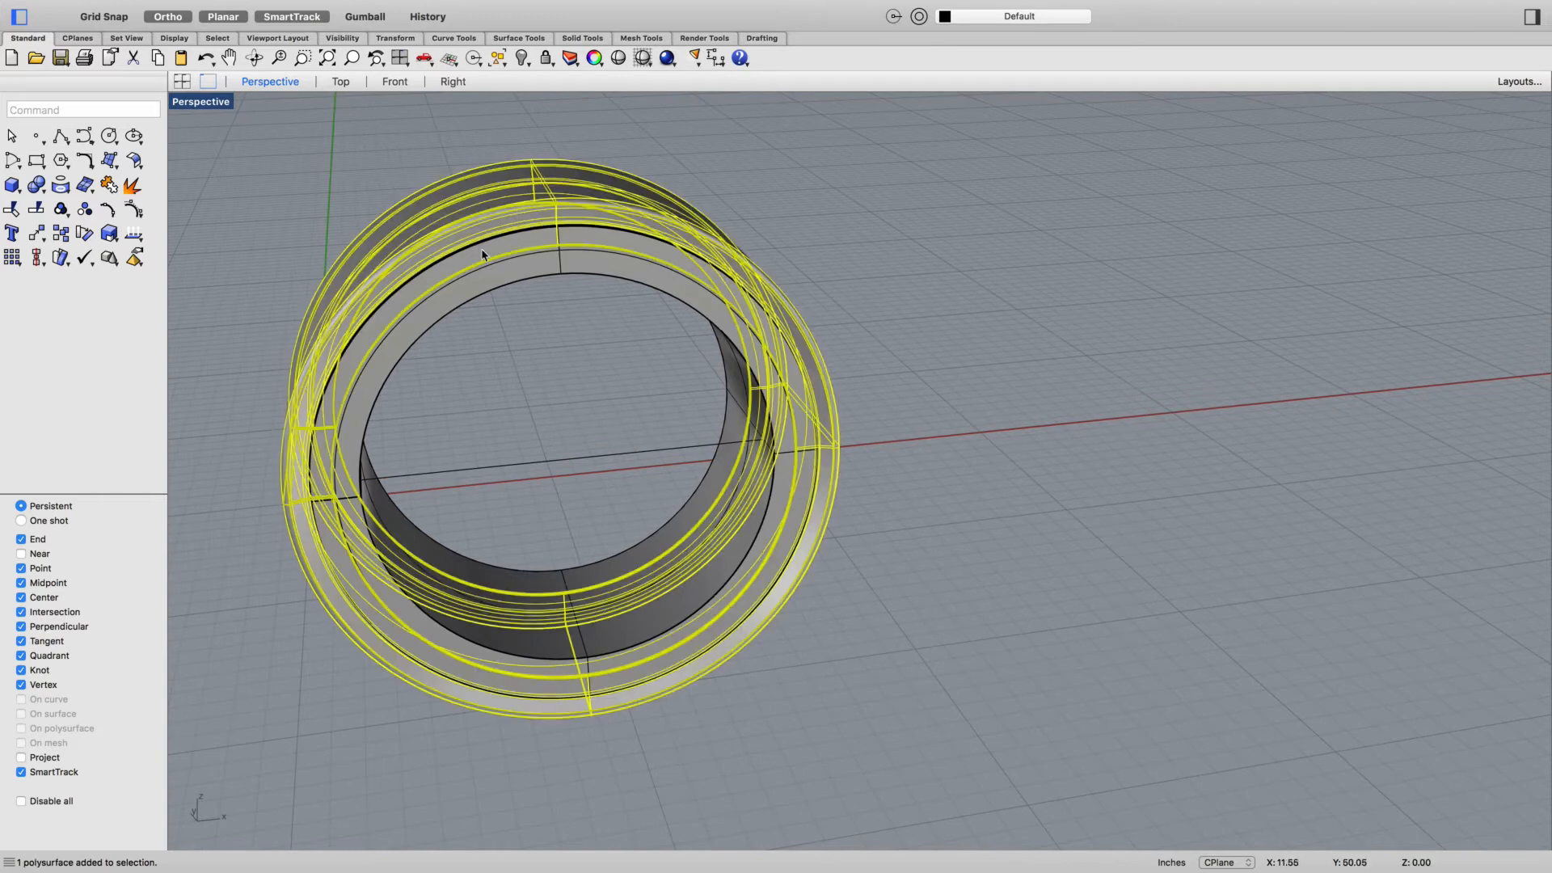
left_click(536, 396)
left_click(391, 333)
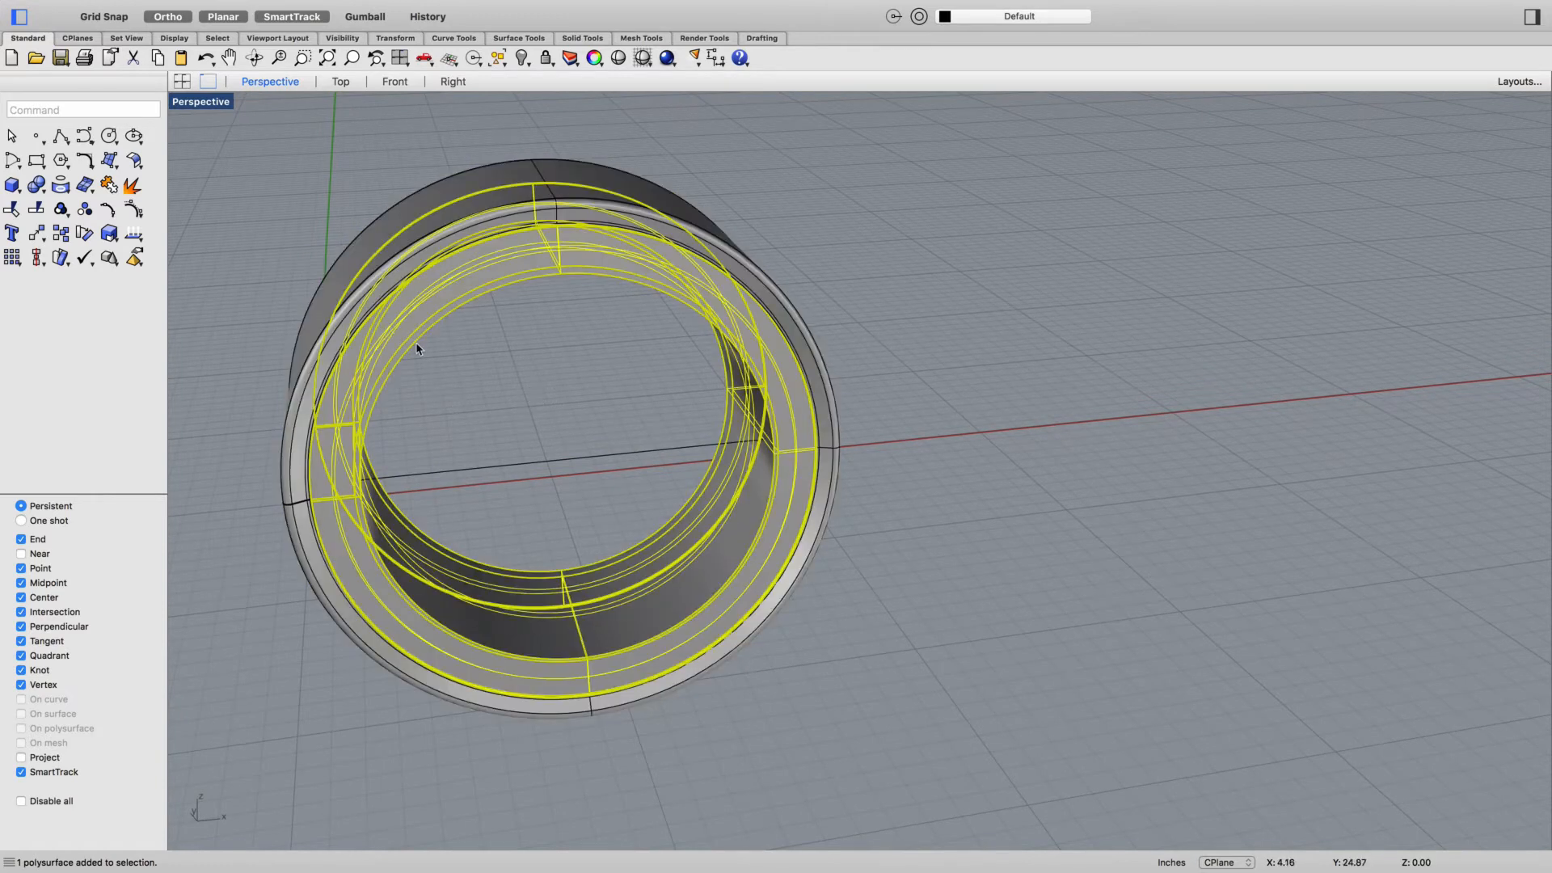
left_click(505, 372)
left_click(539, 470)
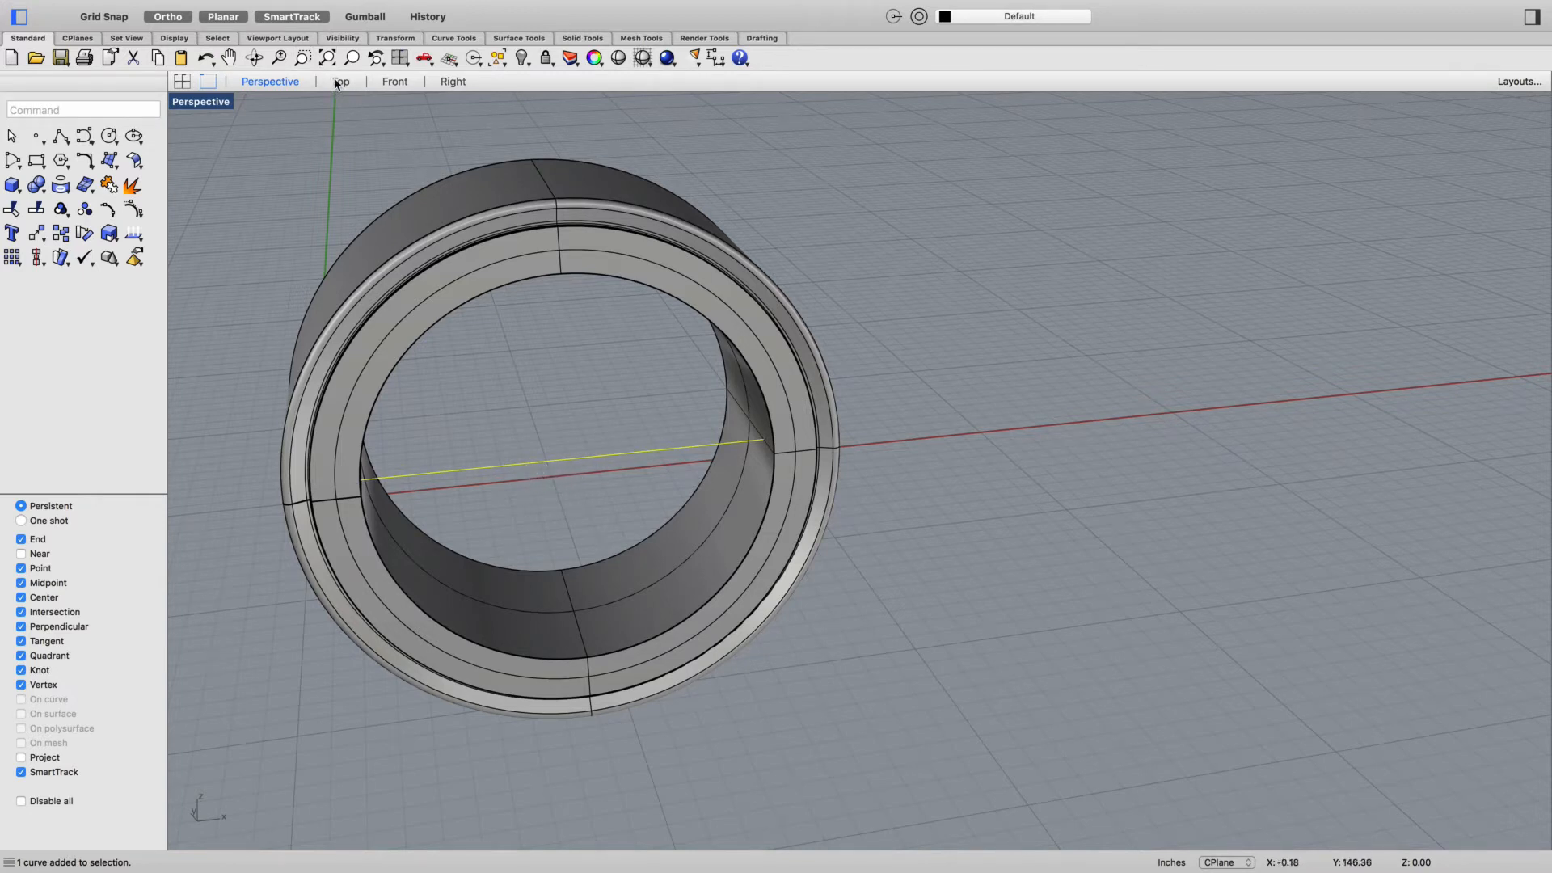
In the Front view, hide everything except the selected horizontal line across the ring opening
left_click(395, 81)
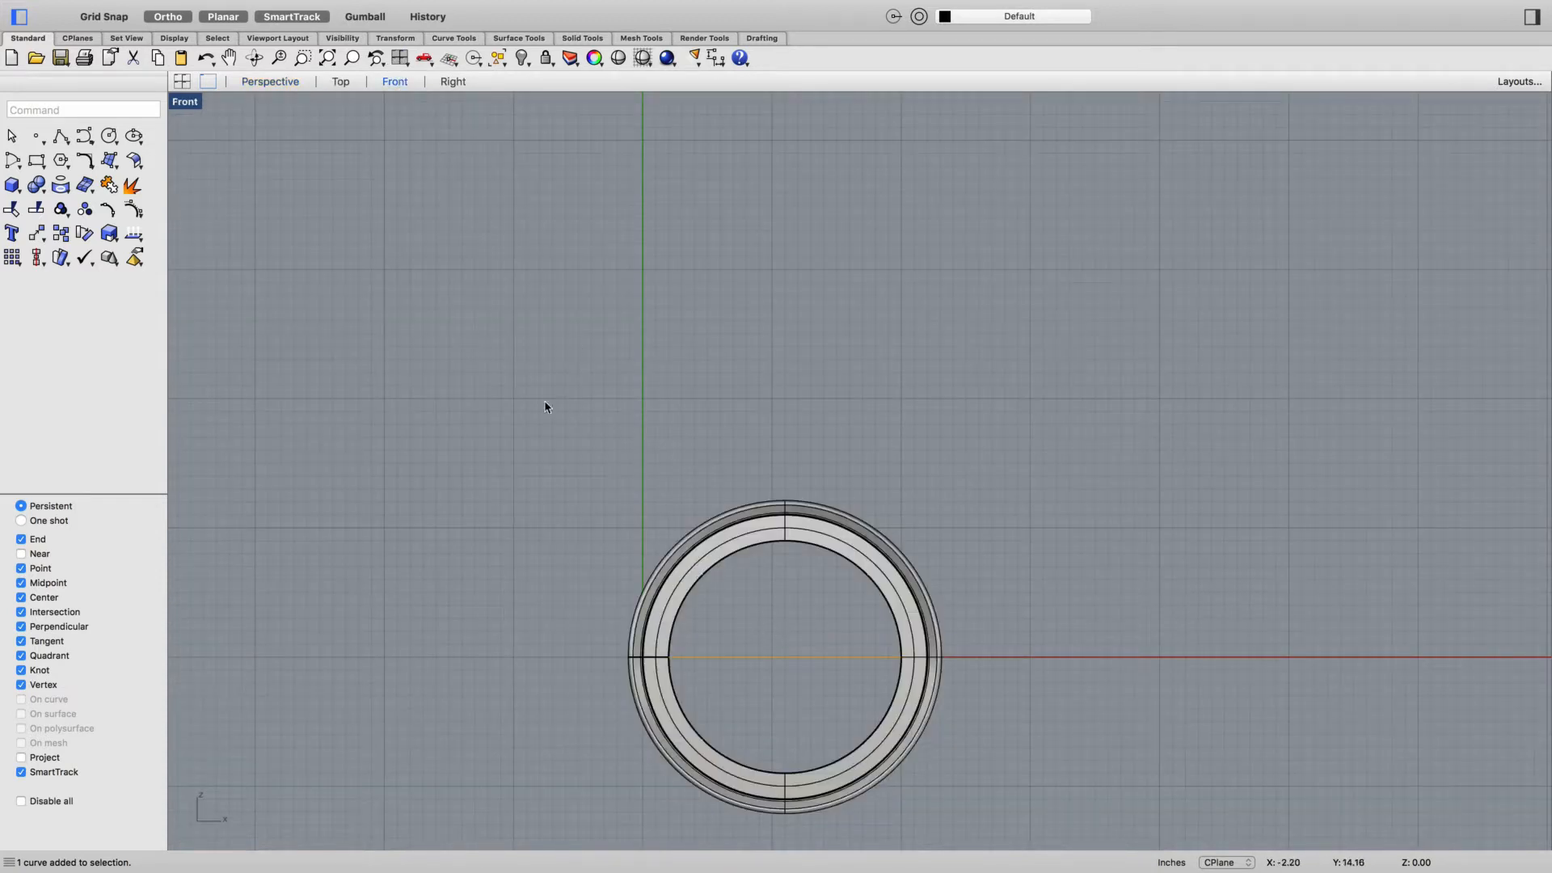
right_click_drag(847, 535, 757, 374)
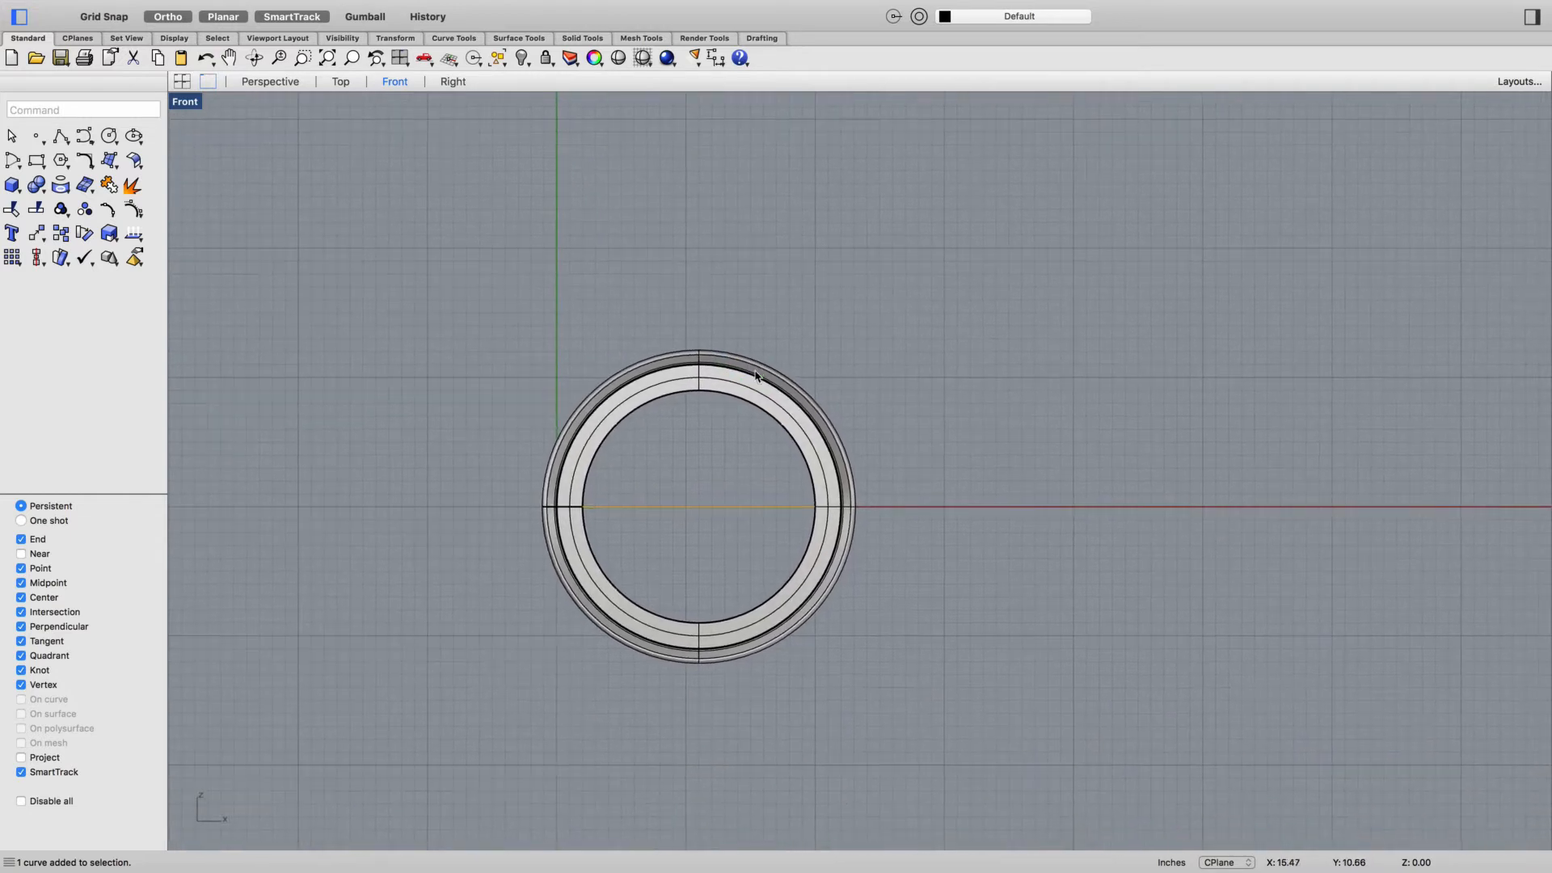
left_click(524, 59)
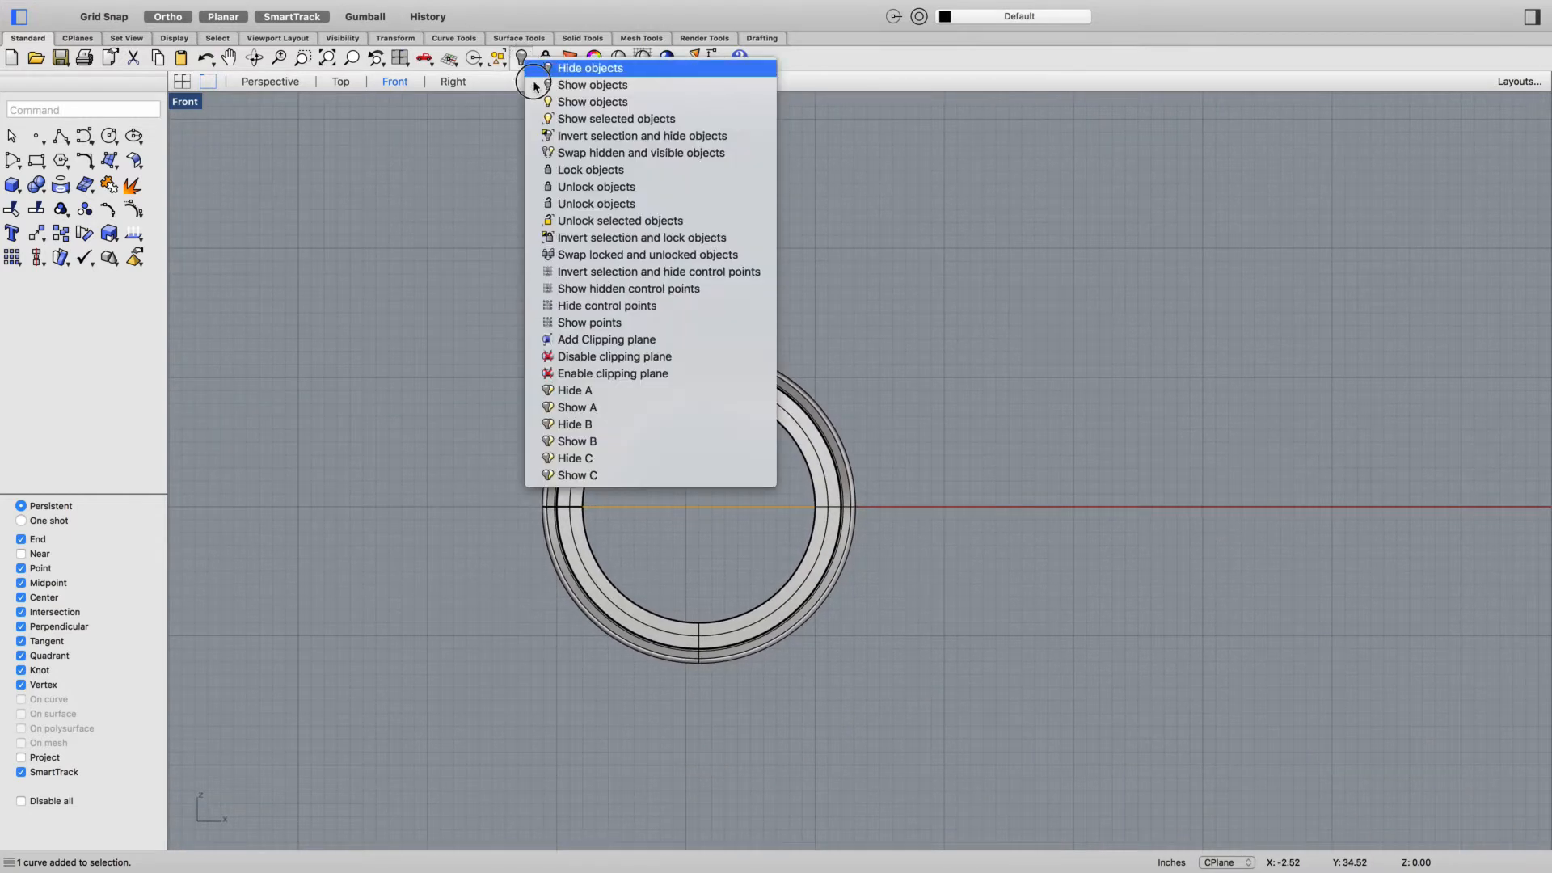
left_click(587, 138)
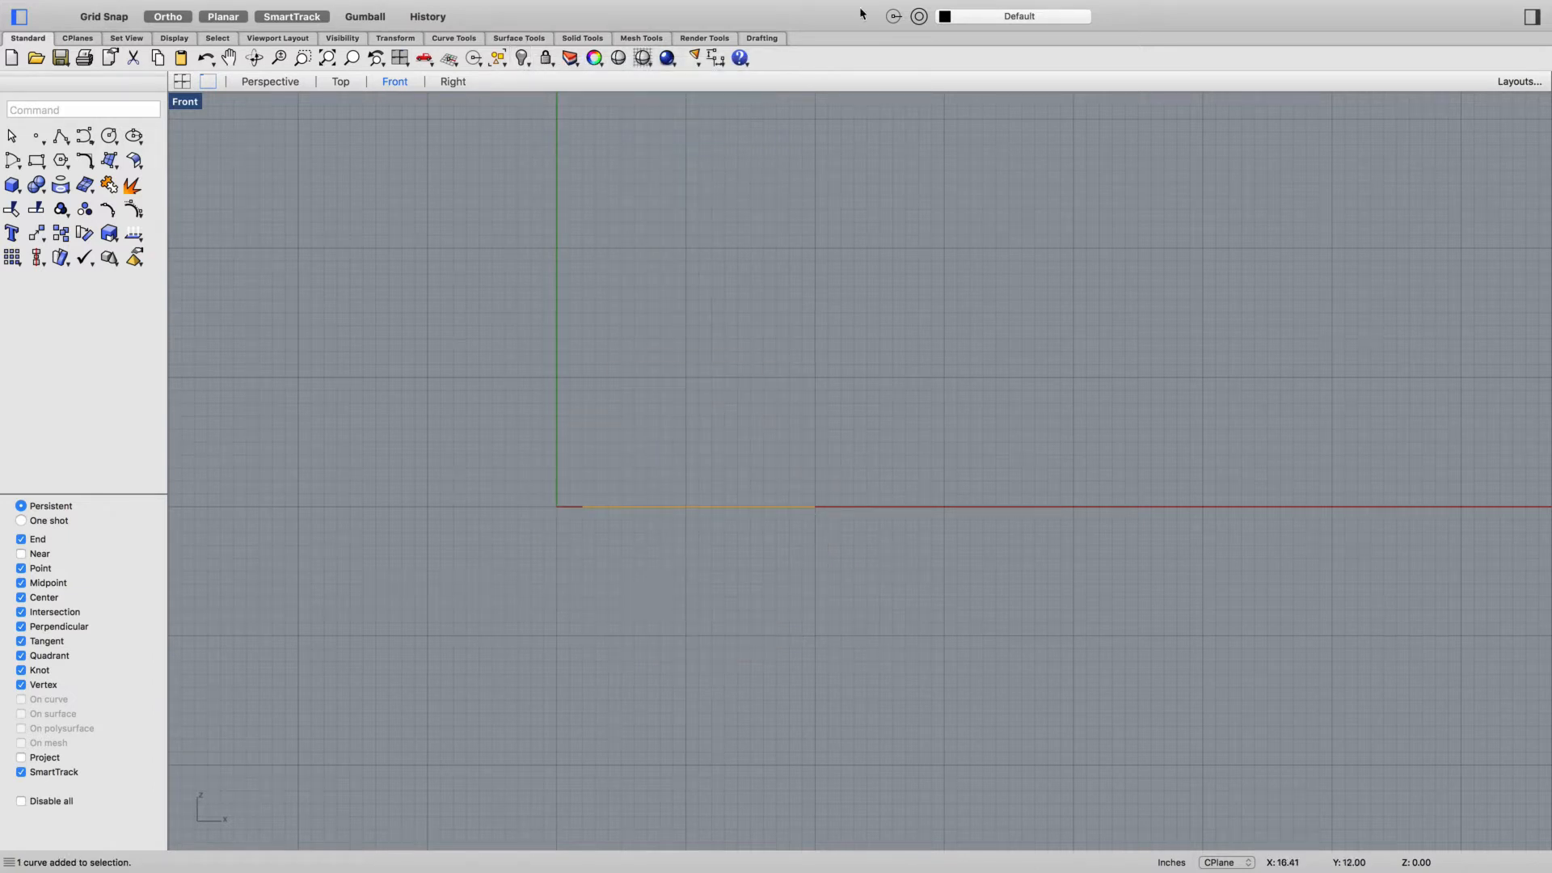
mouse_move(861, 2)
left_click(1002, 8)
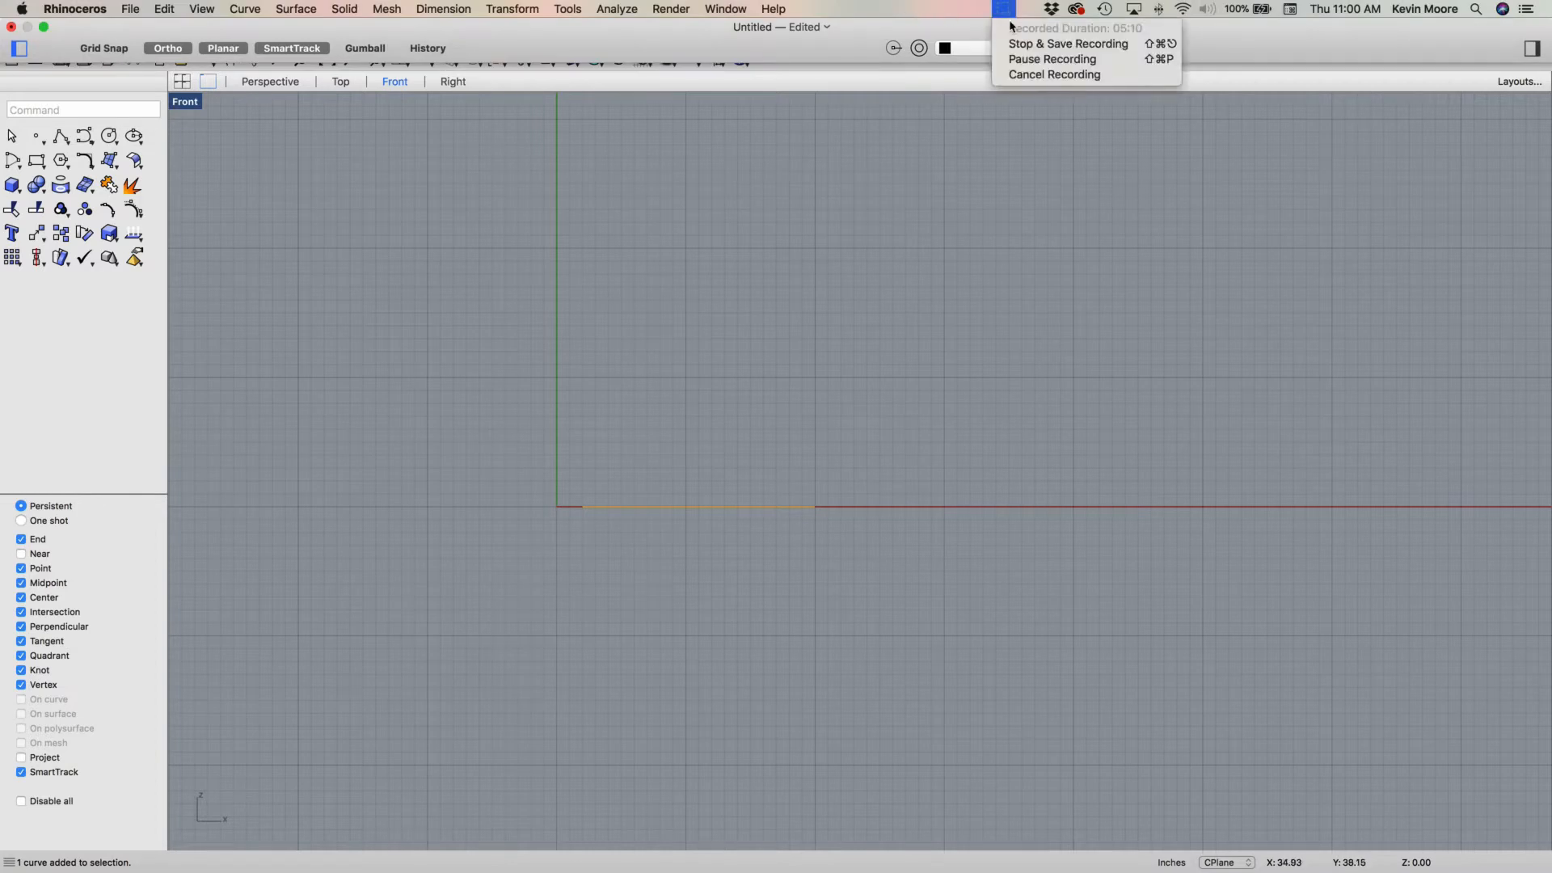
left_click(1022, 61)
left_click(759, 420)
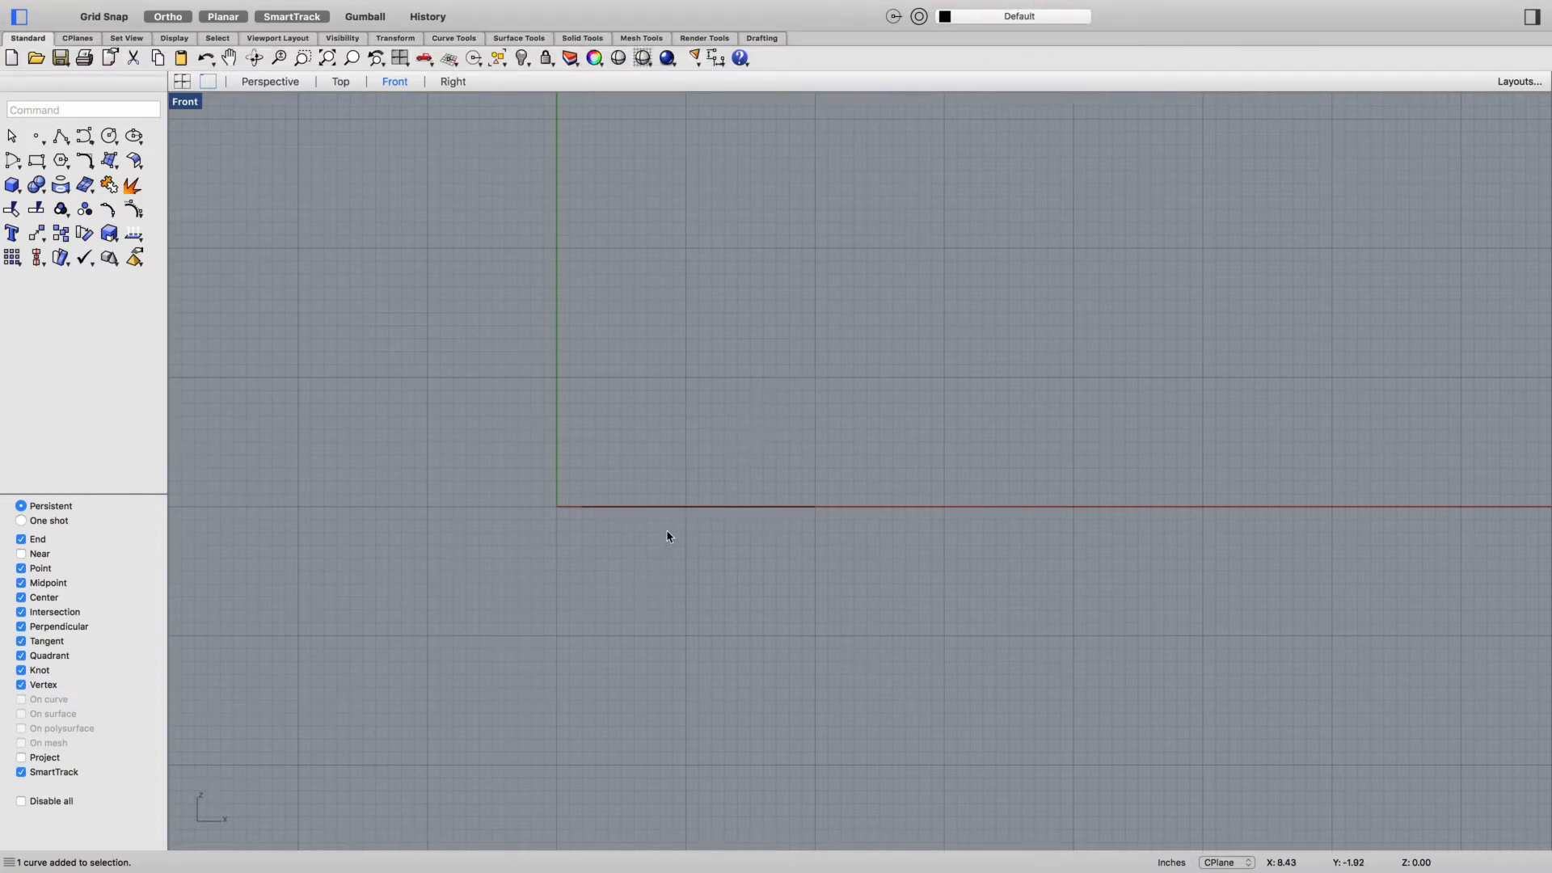
Draw a circle 4 inches in diameter centred on the midpoint of the horizontal line
scroll(667, 532, "up", 3)
type("c")
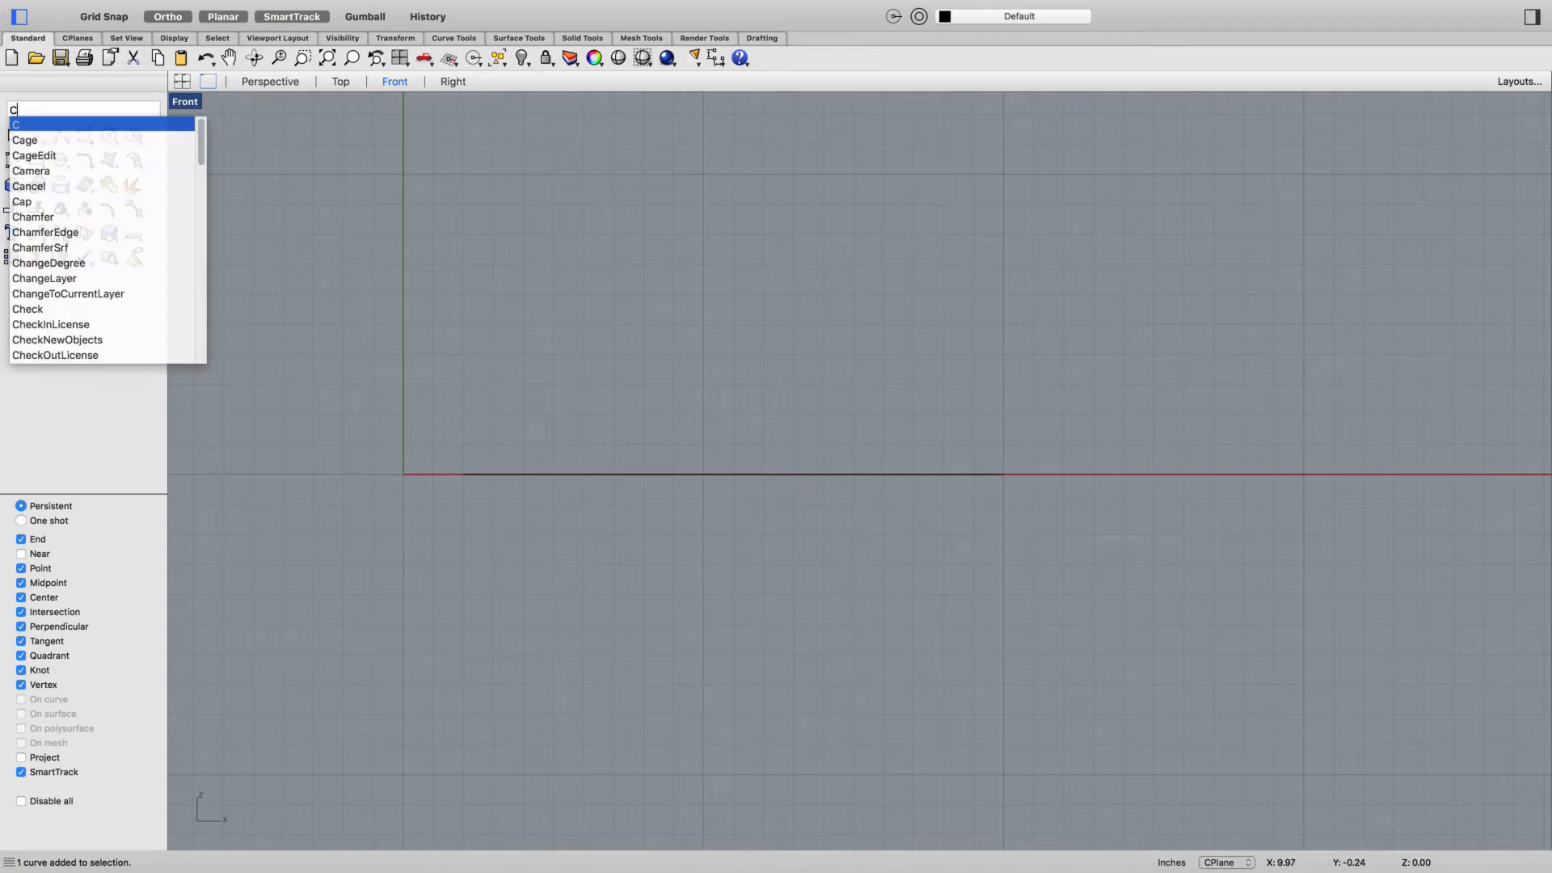
type("ircle")
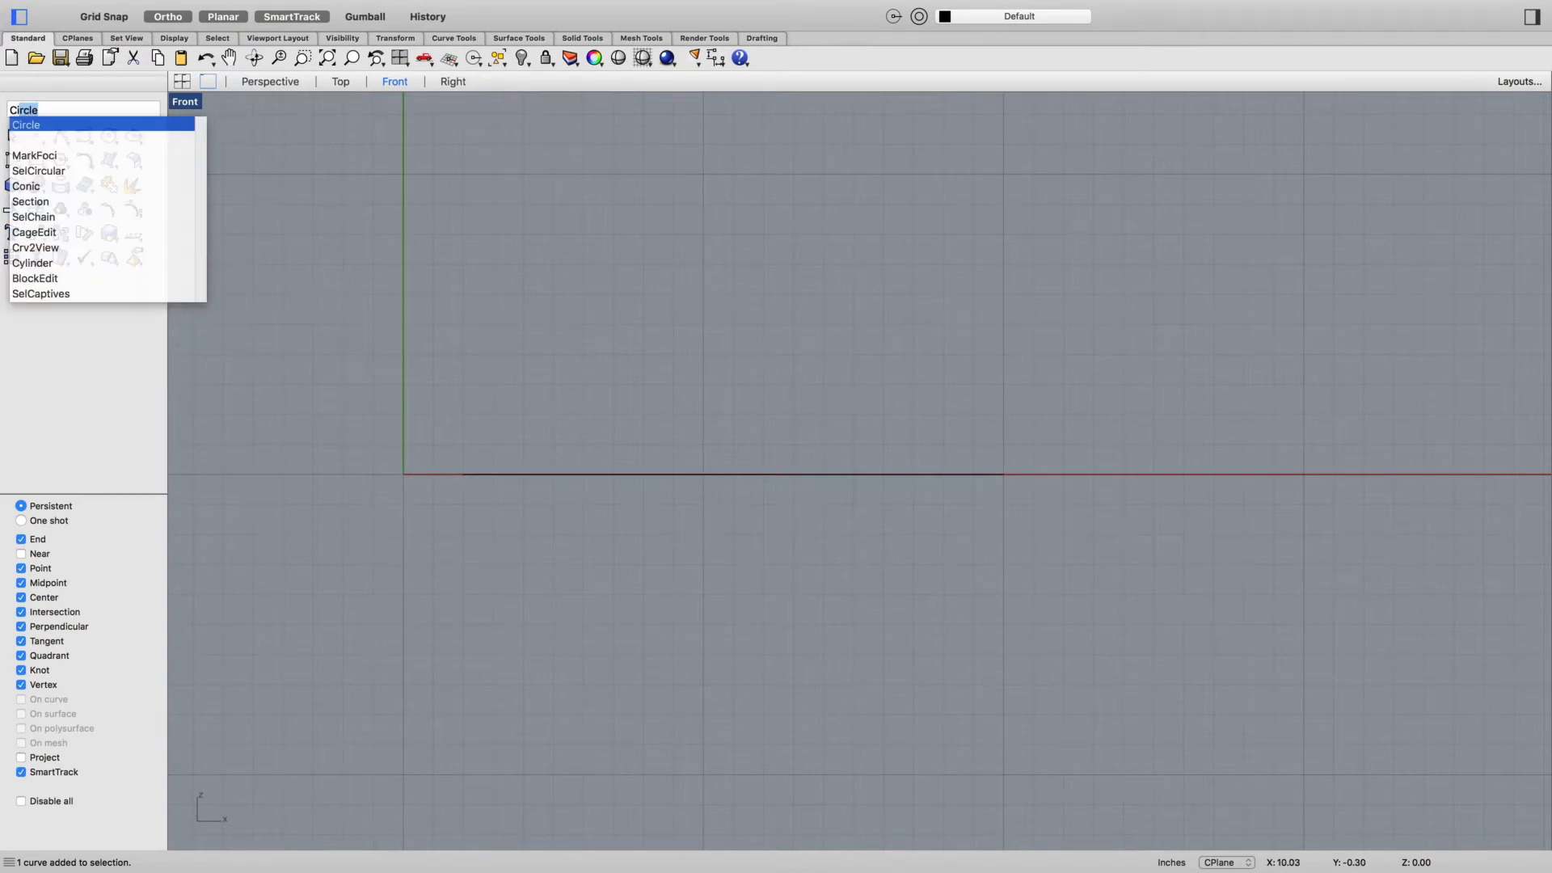
key("Return")
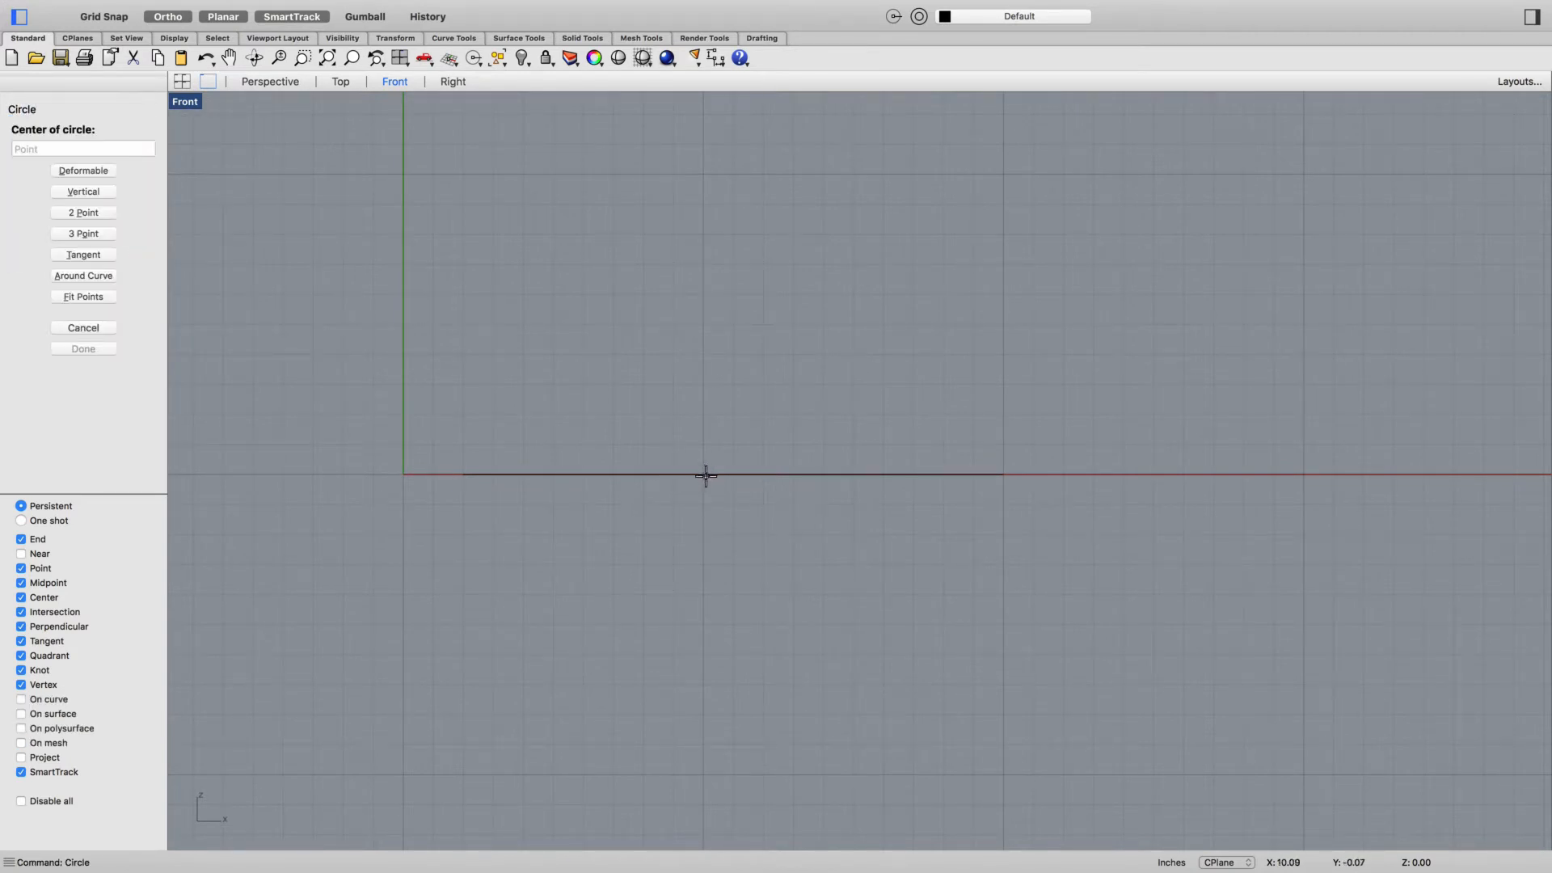
left_click(733, 474)
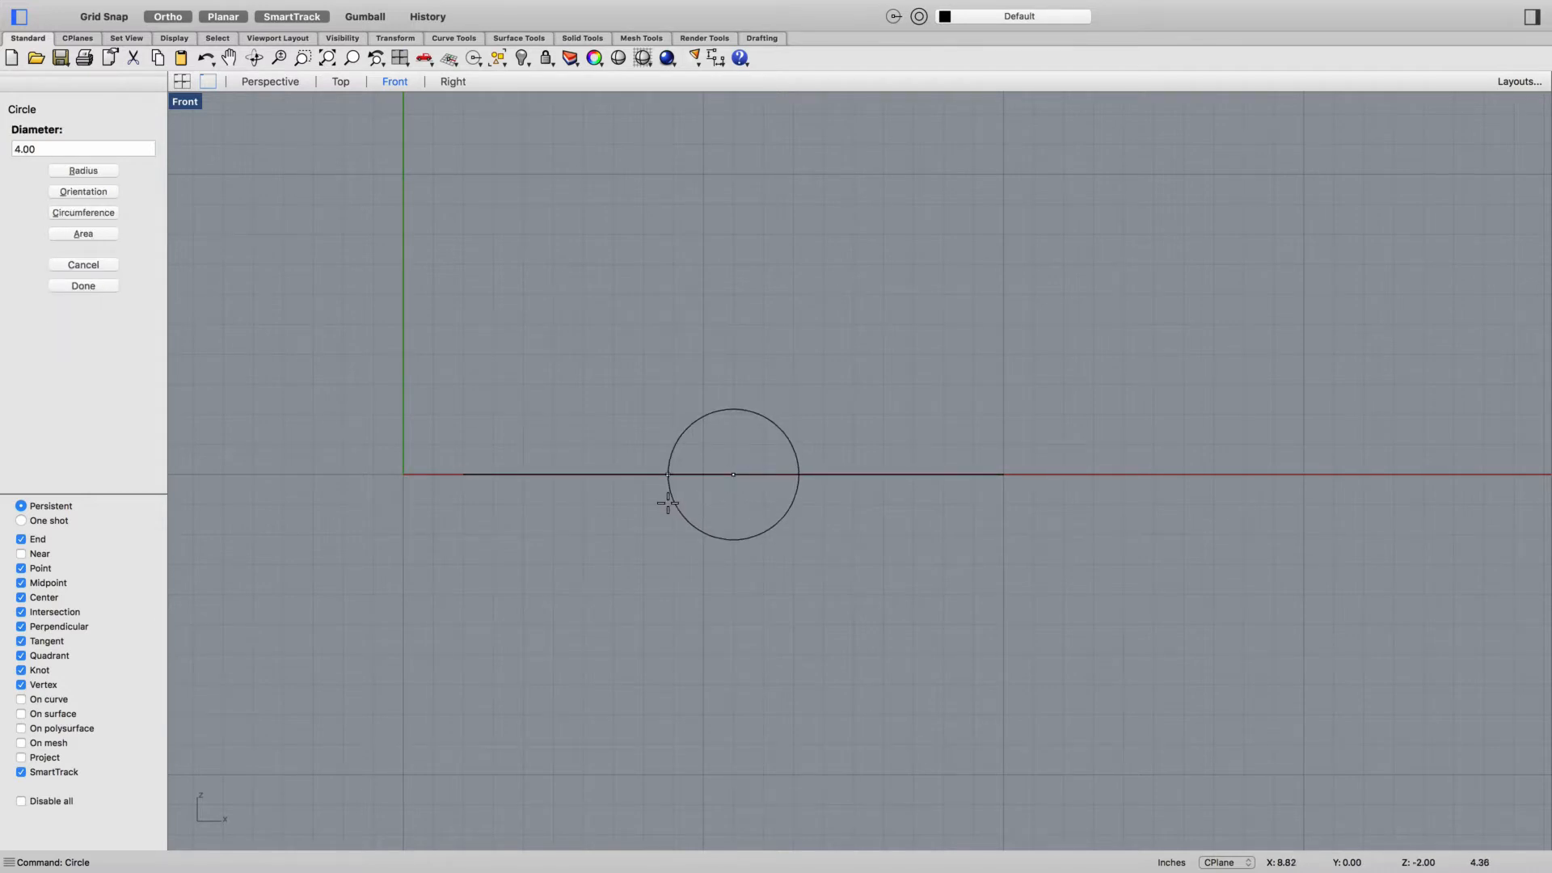
key("Return")
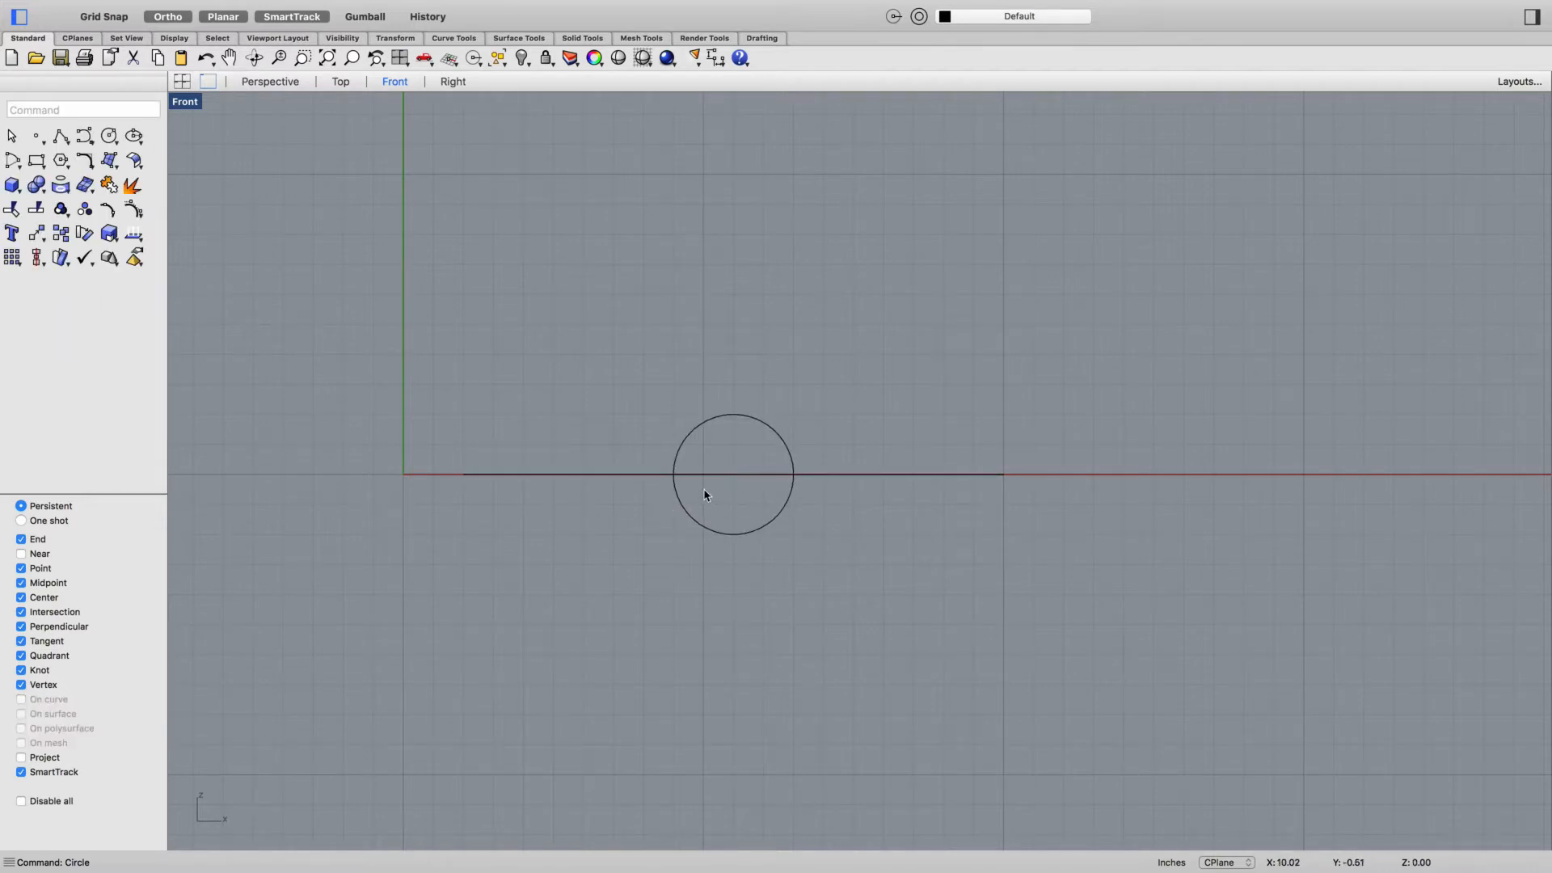
key("Return")
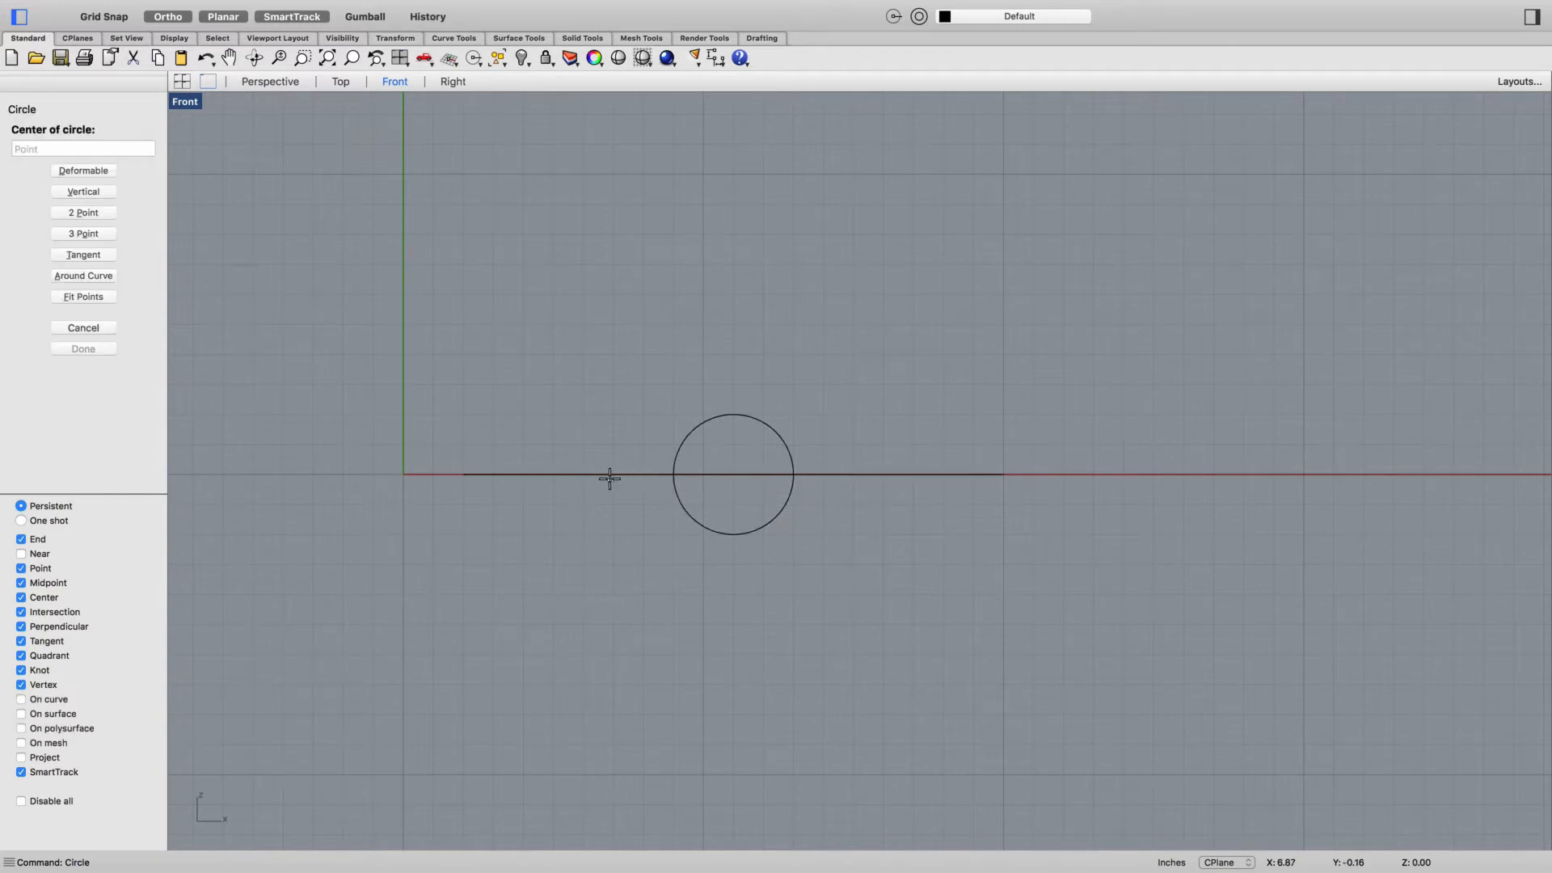
key("Escape")
Offset the horizontal line 0.25 inch above and below, and delete the original centre line
type("o")
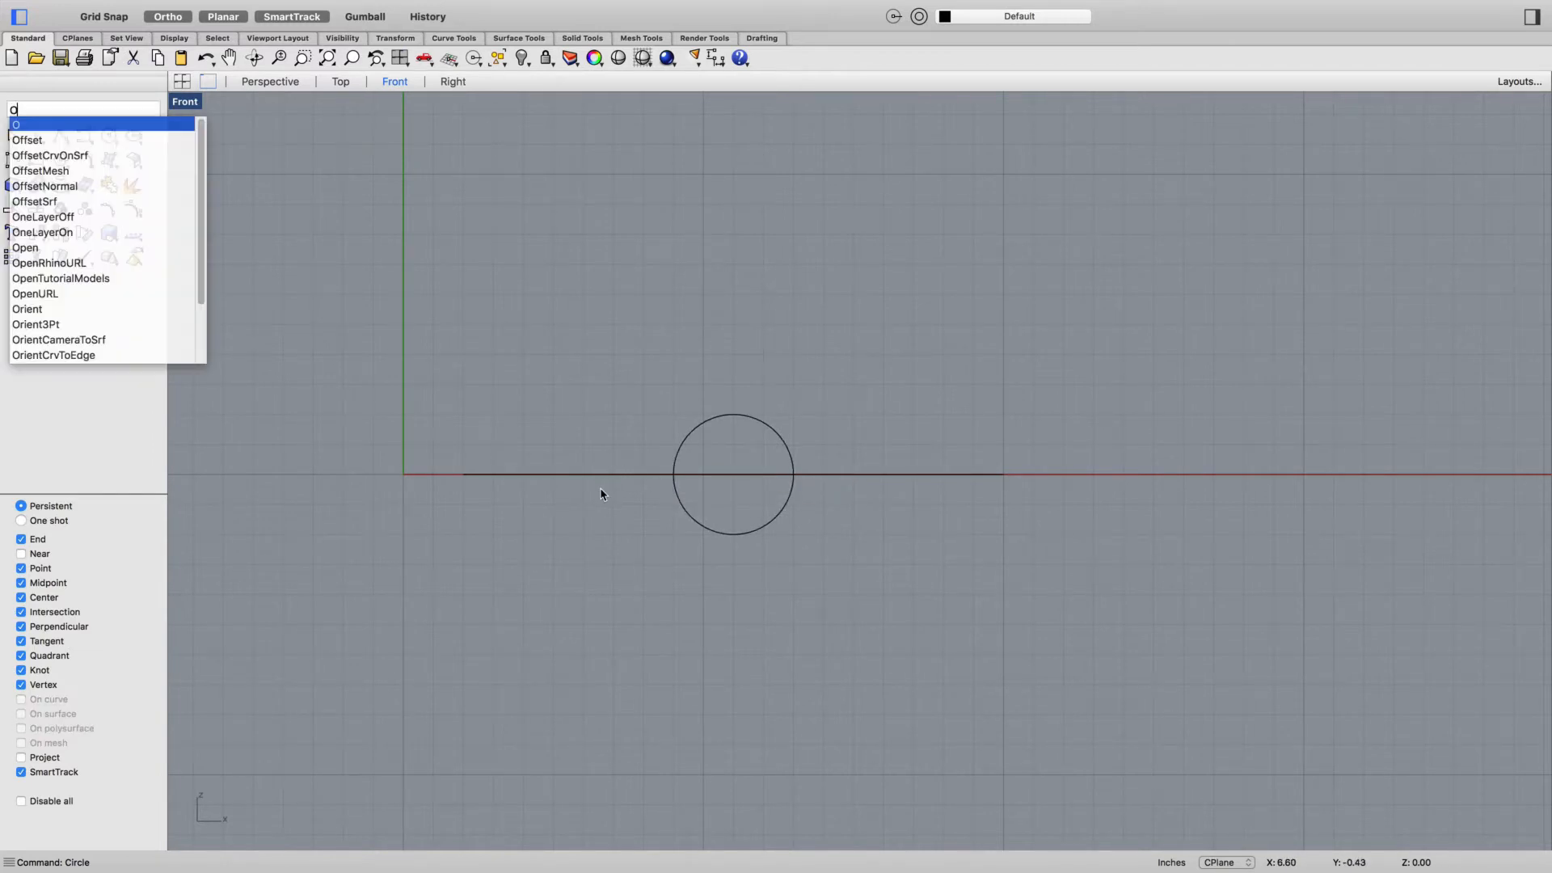
type("ff")
key("Return")
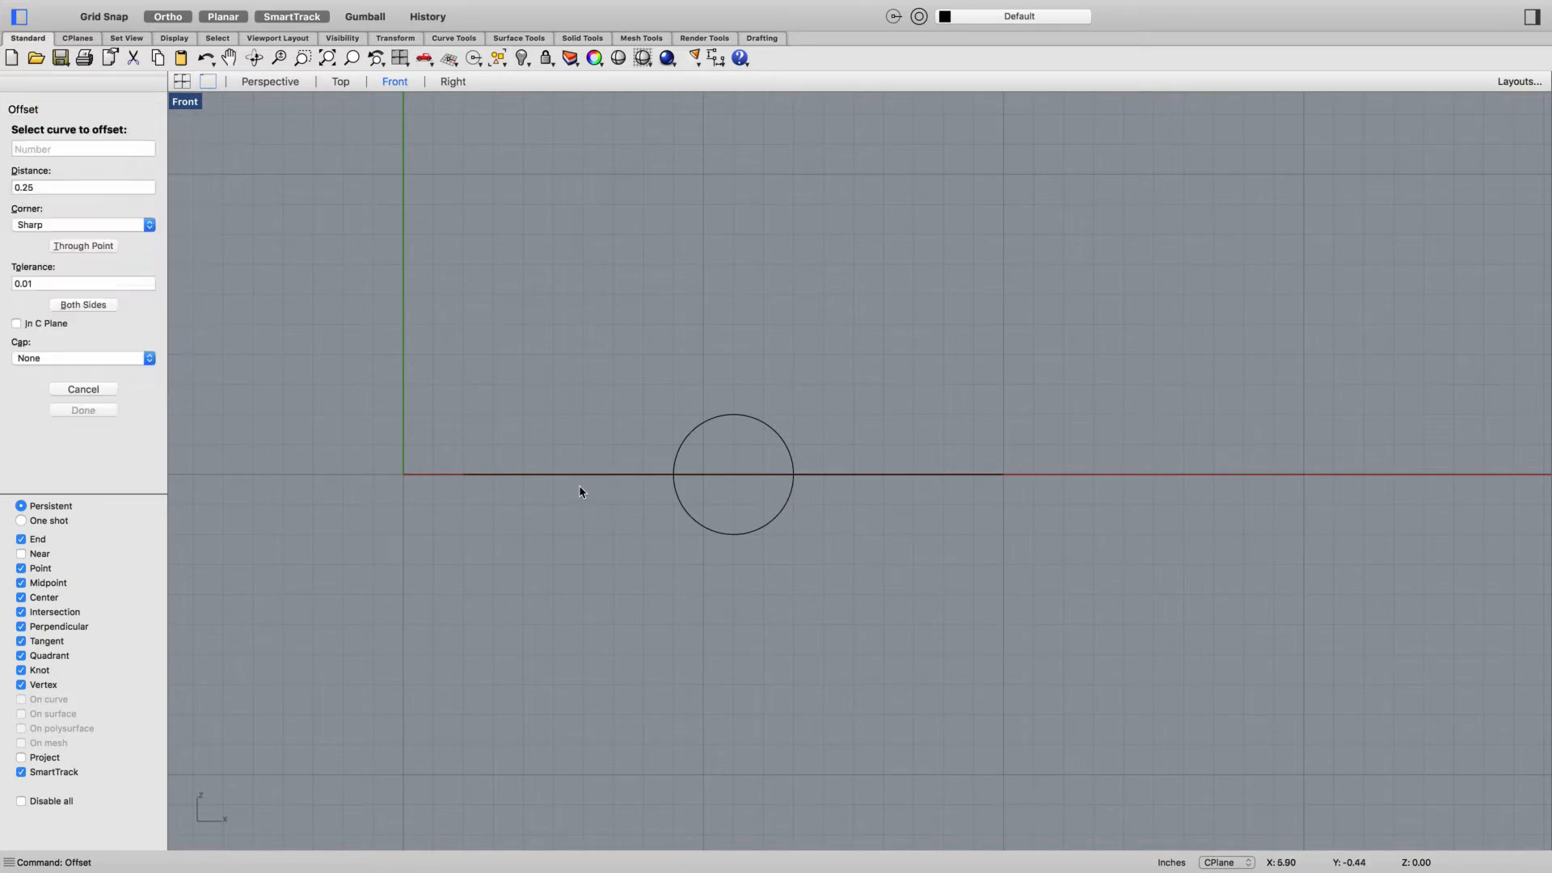
left_click(586, 474)
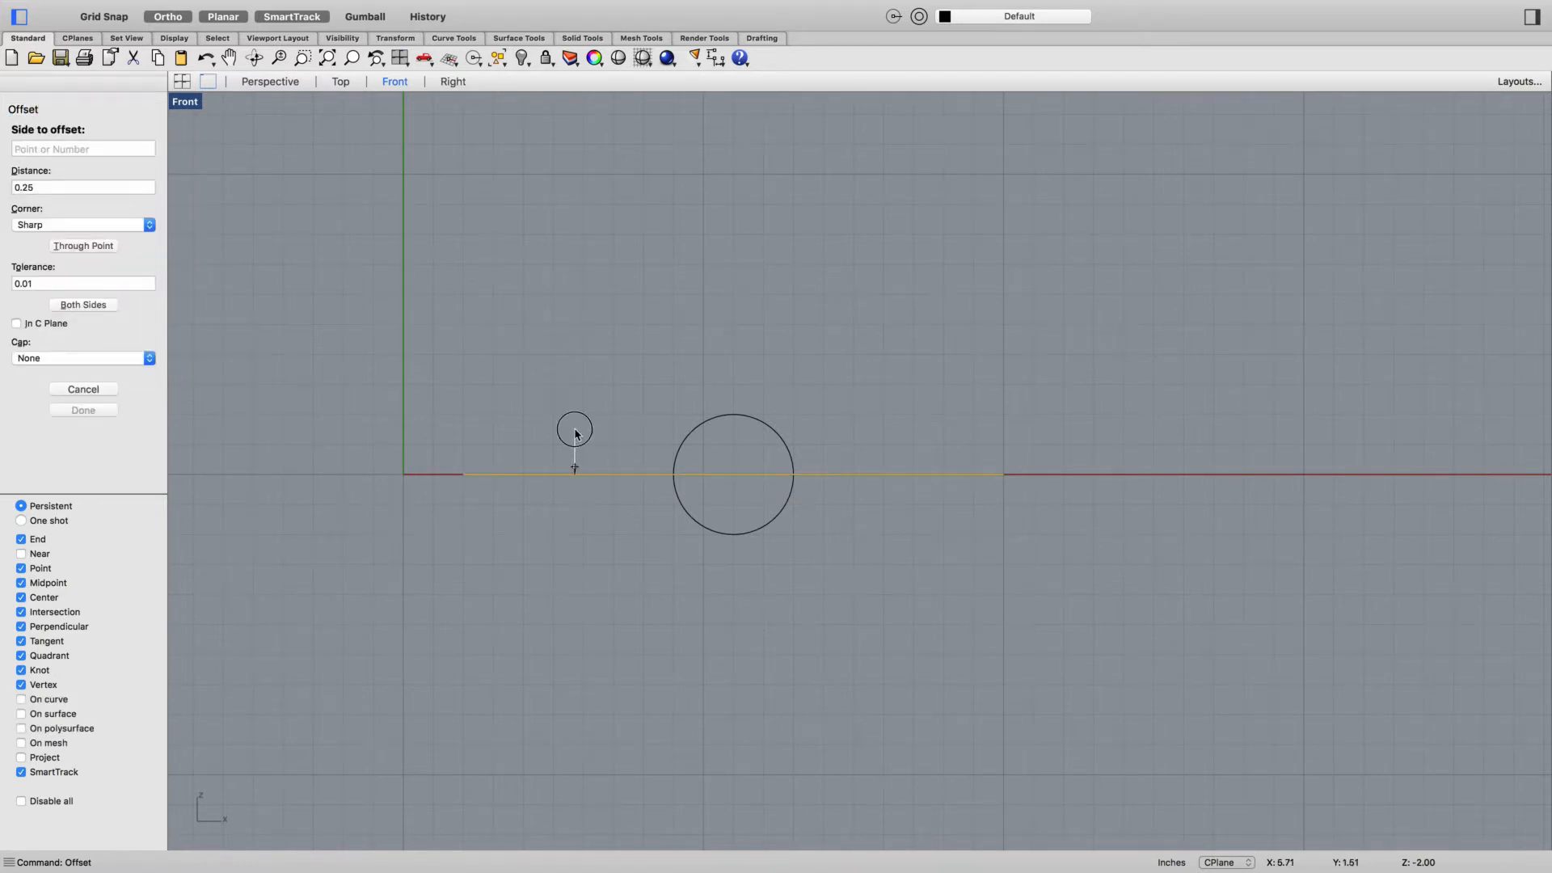
left_click(575, 434)
key("Return")
left_click(575, 477)
left_click(568, 521)
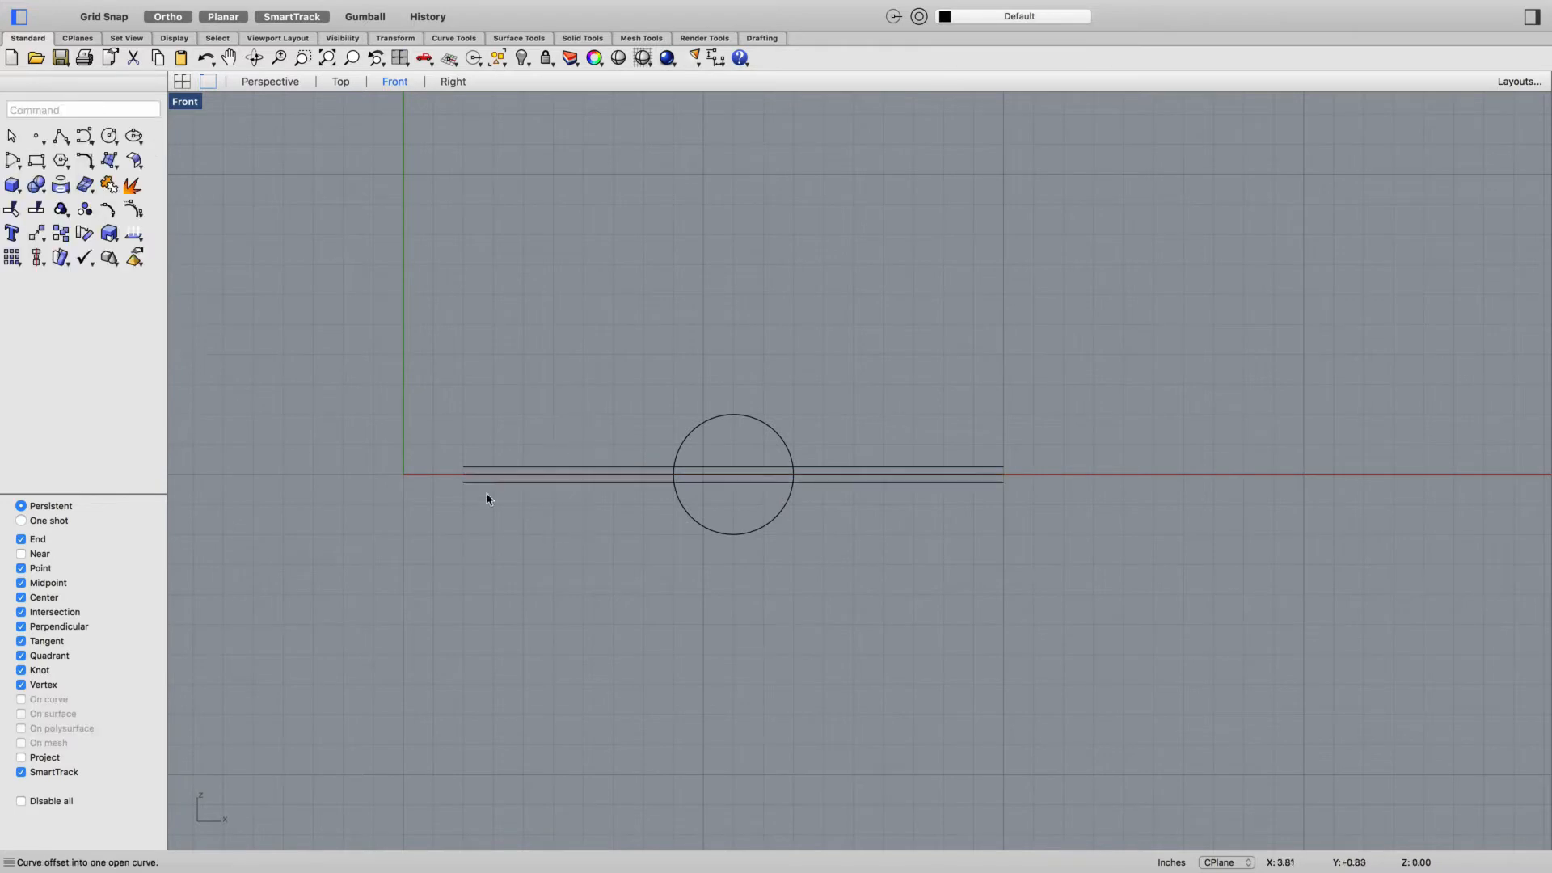
left_click(479, 479)
key("Delete")
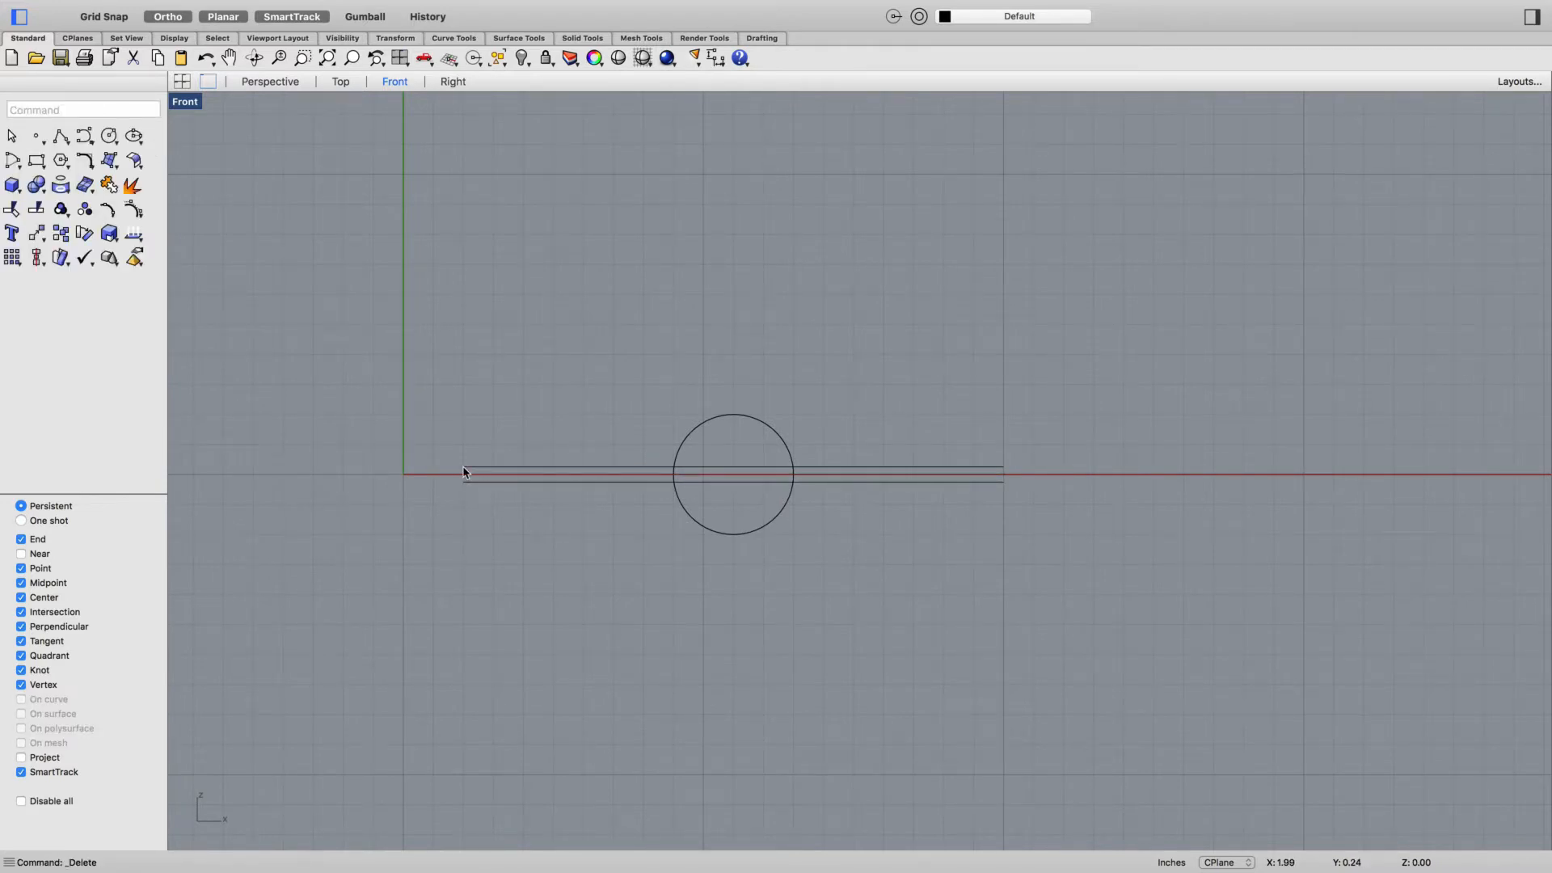
Close both open ends of the two offset lines with short vertical lines
type("line")
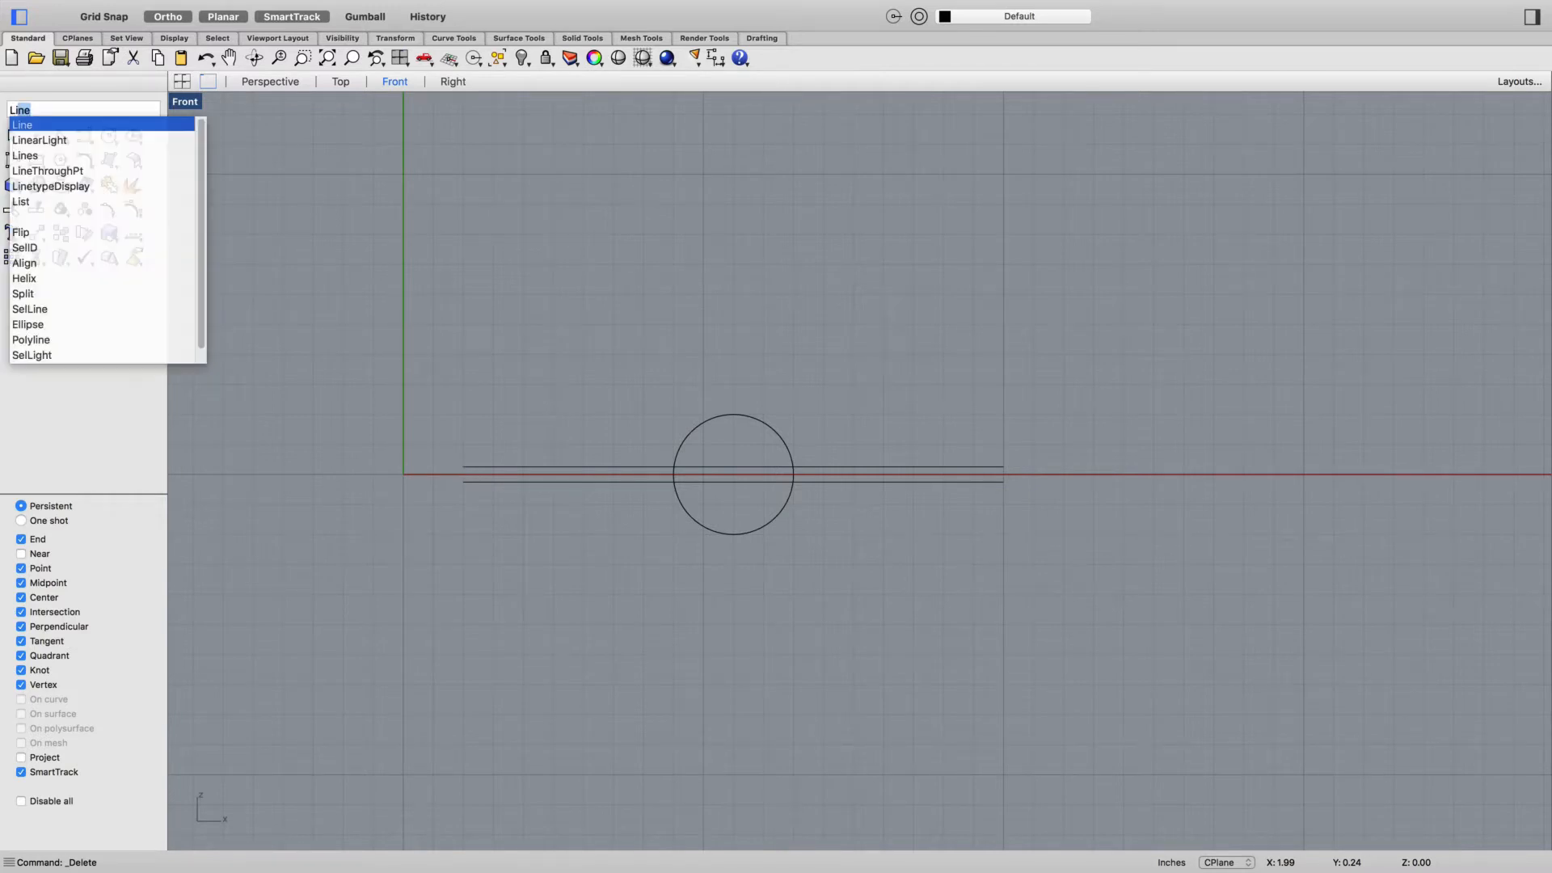
key("Return")
left_click(462, 468)
left_click(463, 481)
key("Return")
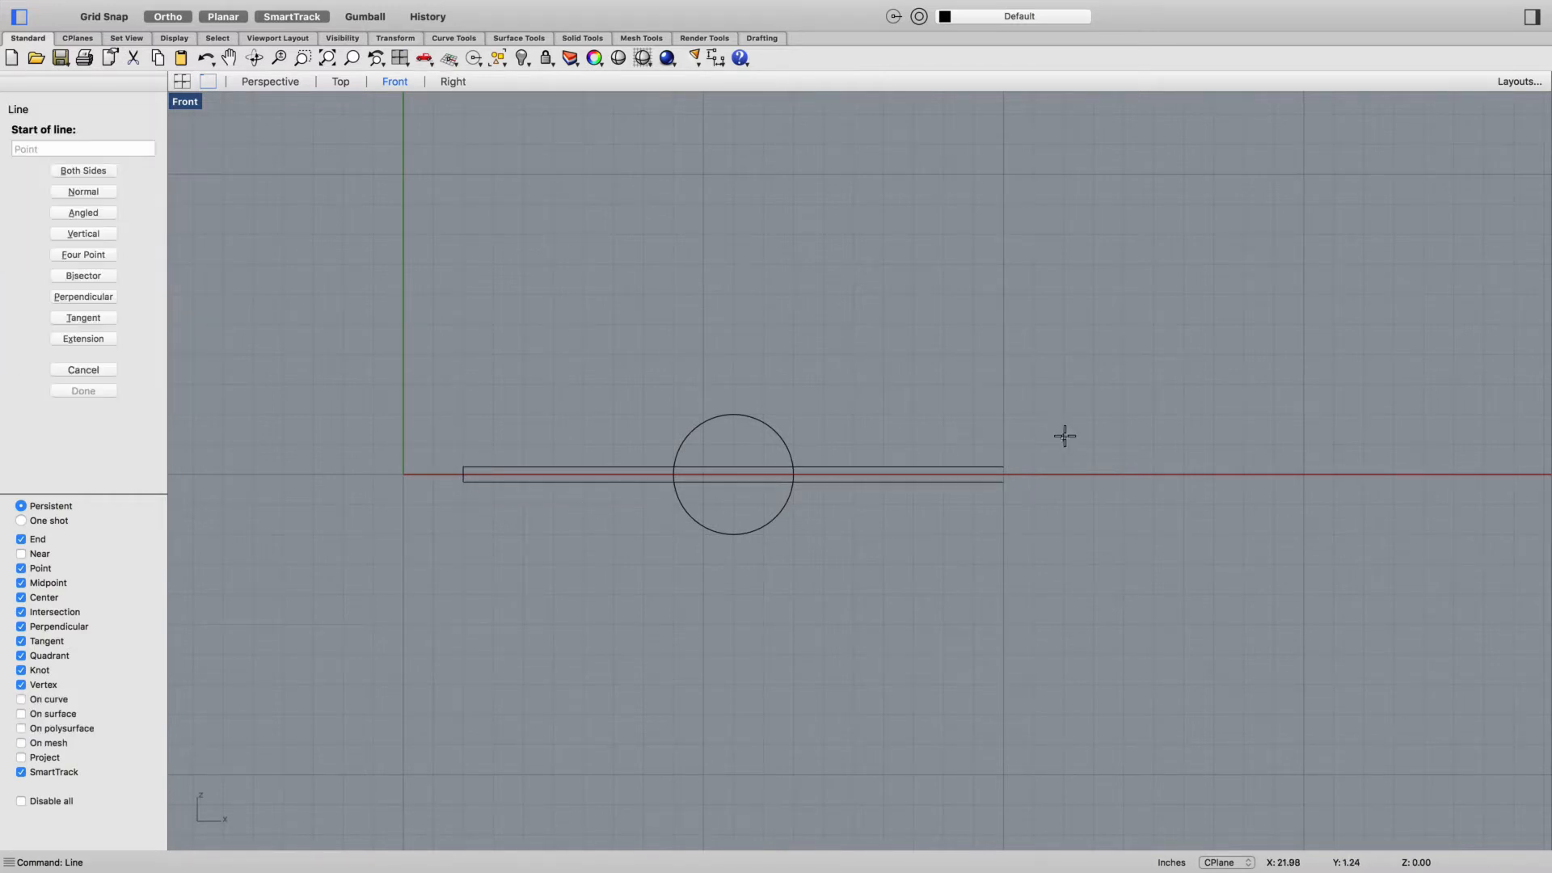
left_click(1011, 469)
left_click(1012, 483)
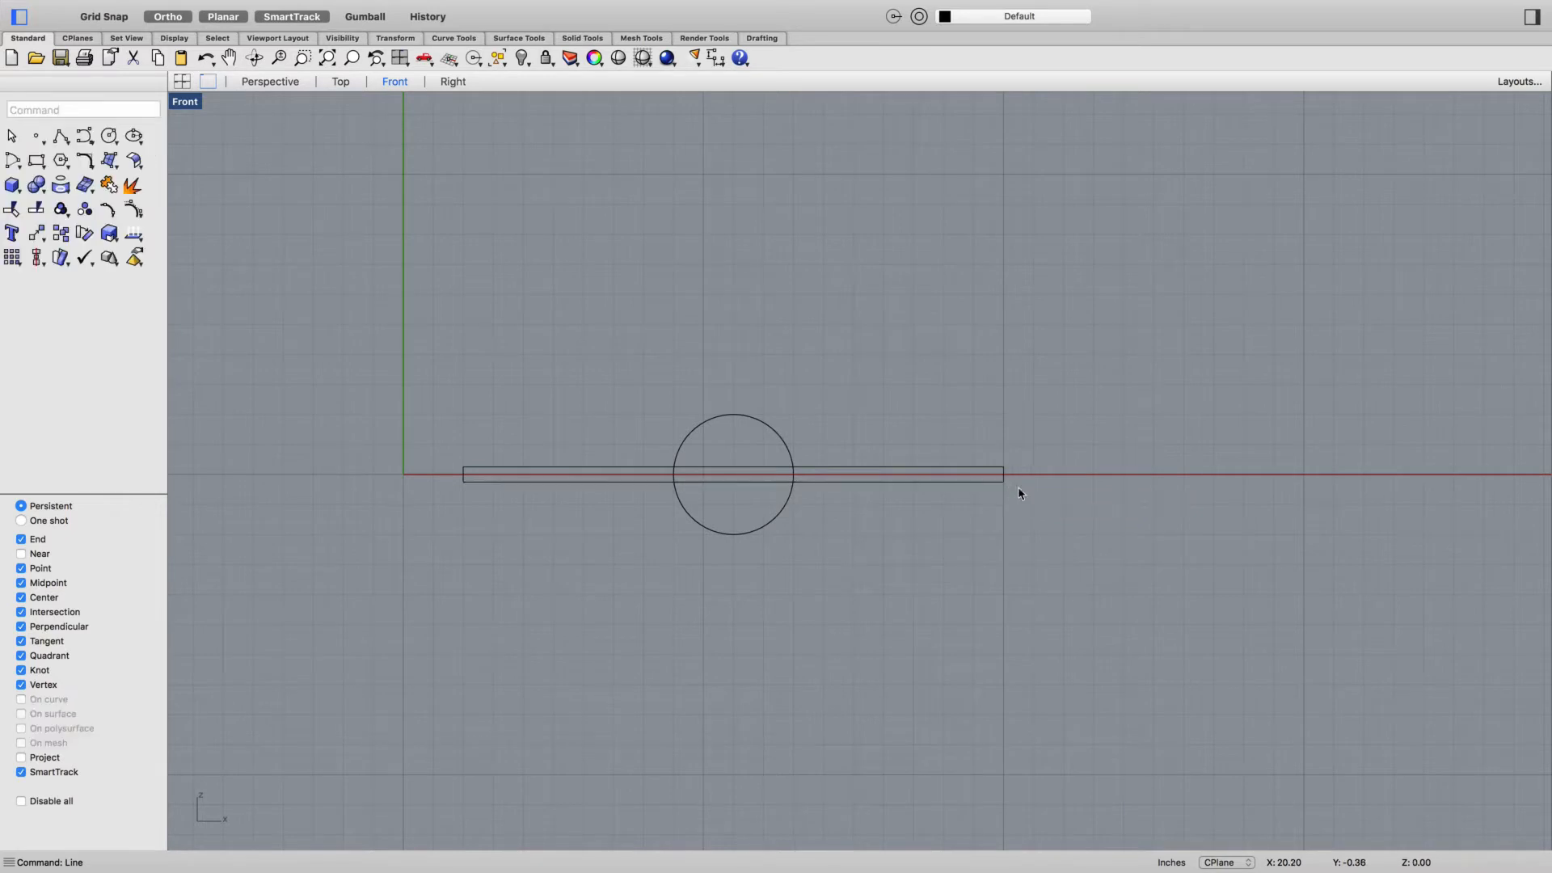
Draw a short vertical line between the midpoints of the two offset lines, through the circle's centre
right_click_drag(815, 580, 757, 616)
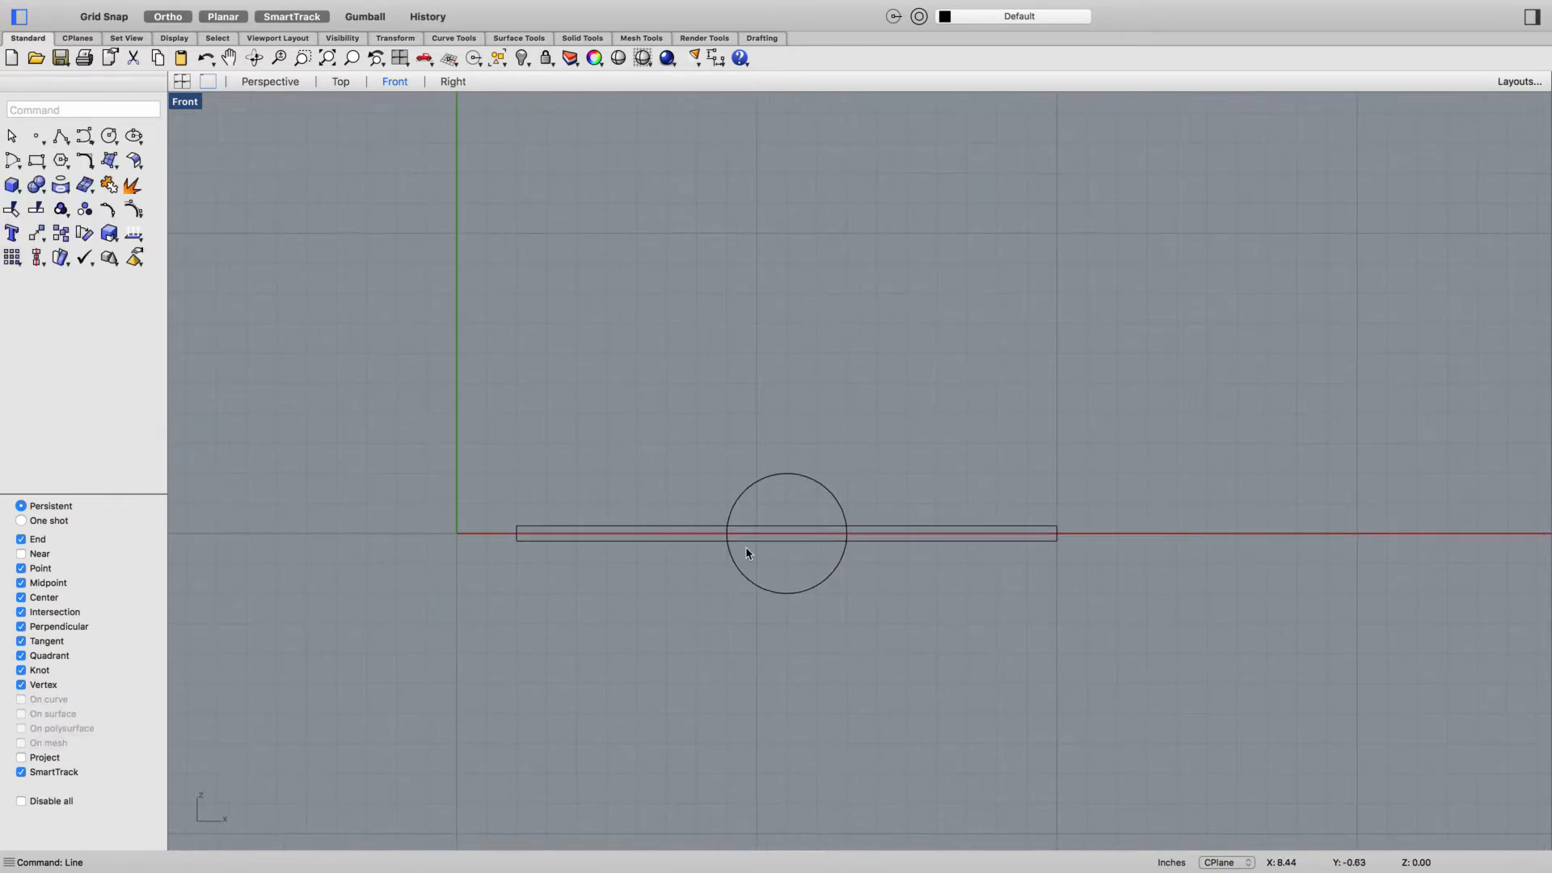
left_click_drag(681, 521, 448, 624)
left_click(501, 623)
type("line")
key("Return")
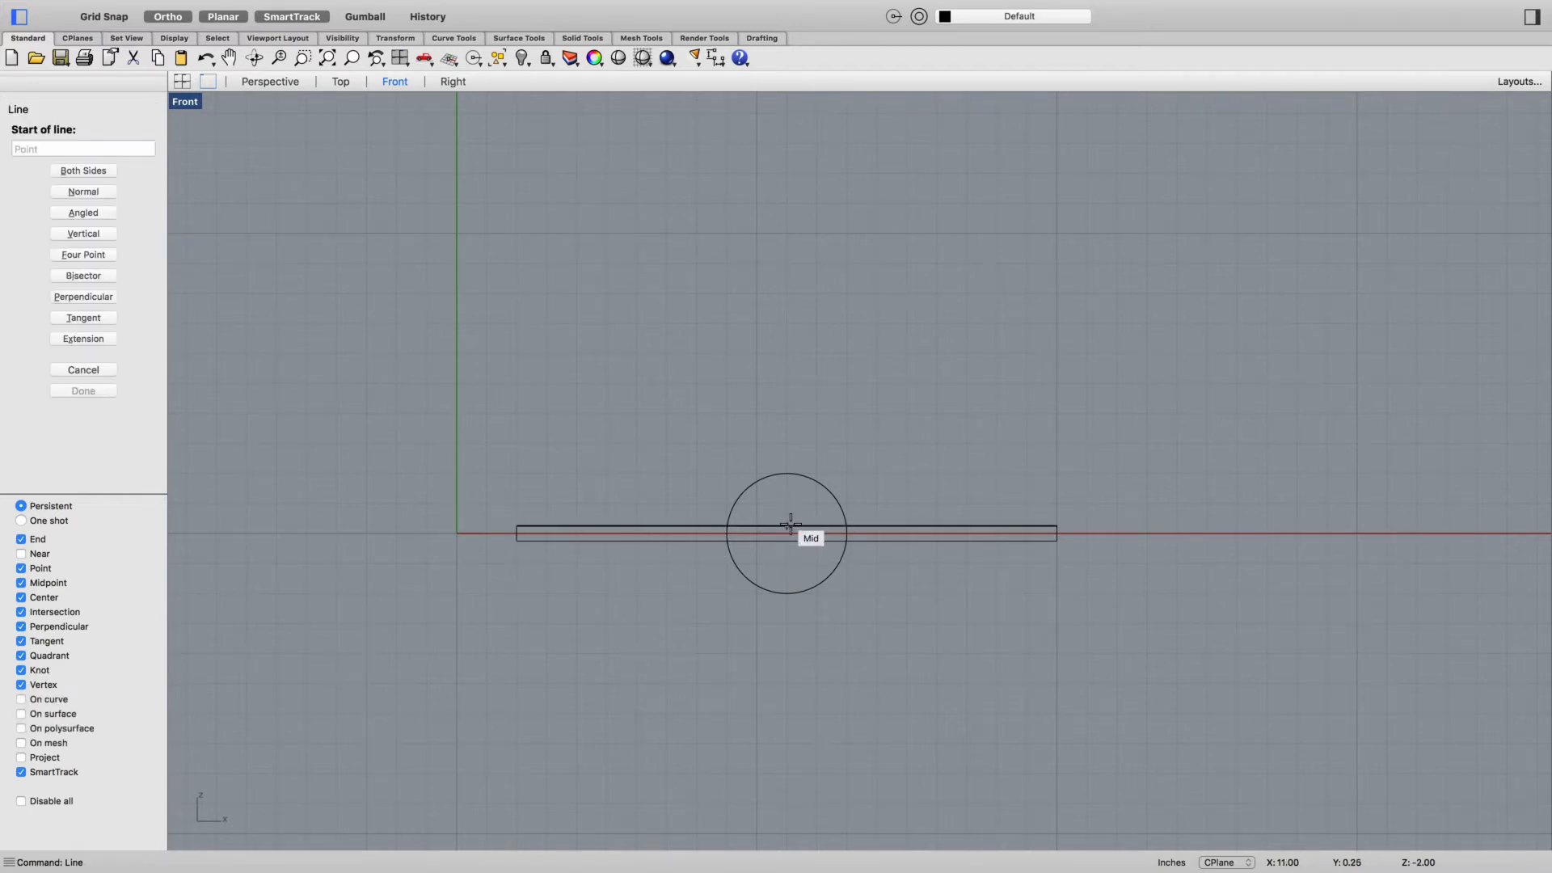
left_click(788, 526)
left_click(786, 541)
key("Return")
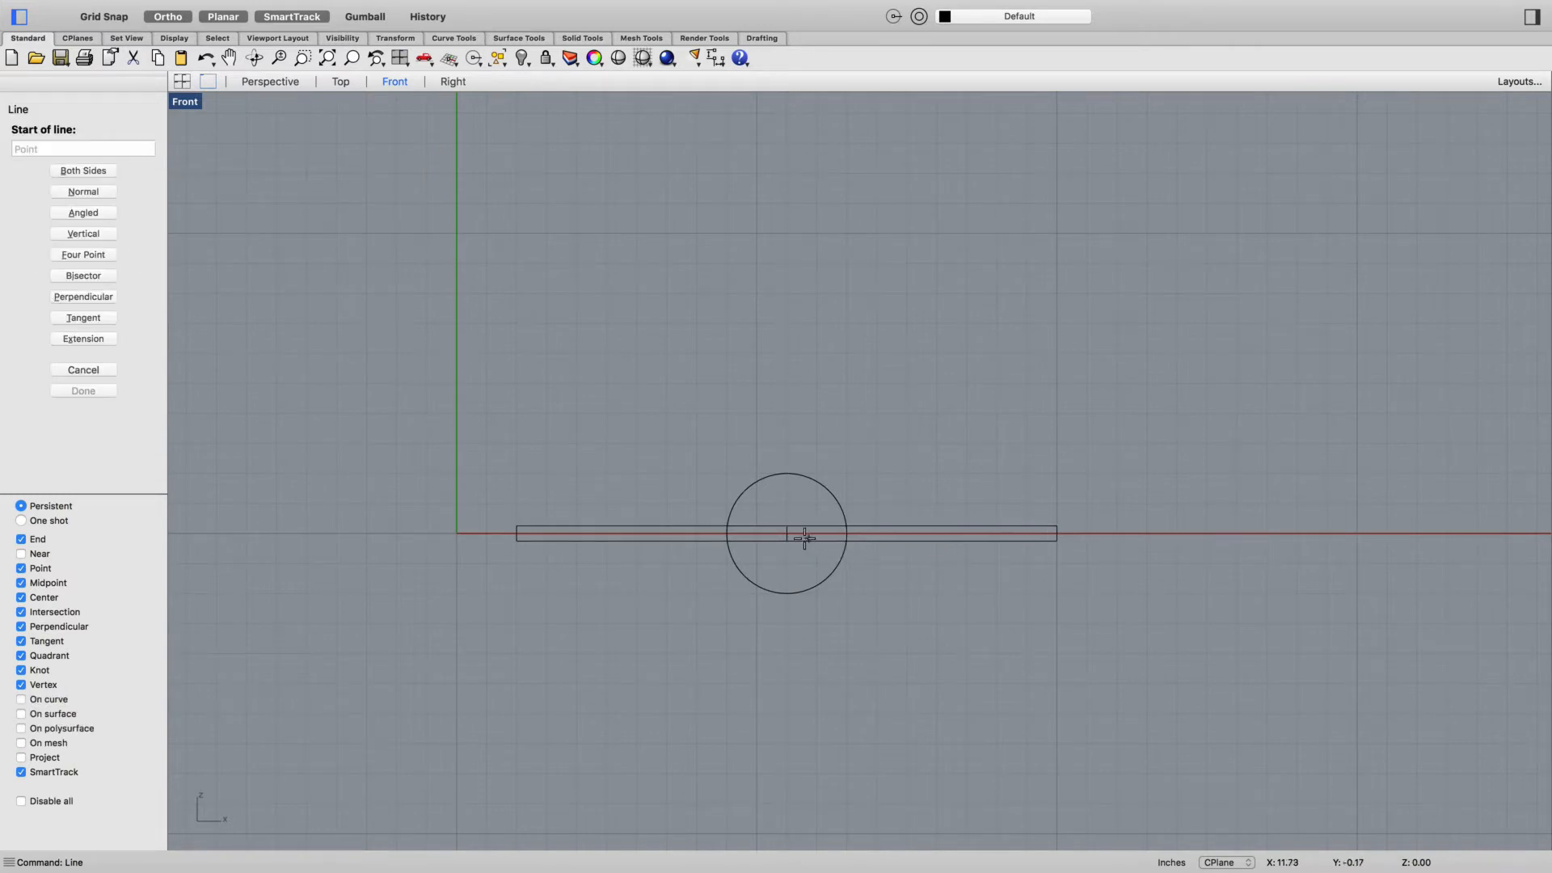
key("Escape")
Trim away the right halves of both offset lines at the middle line and delete the leftover right end line
type("trim")
key("Return")
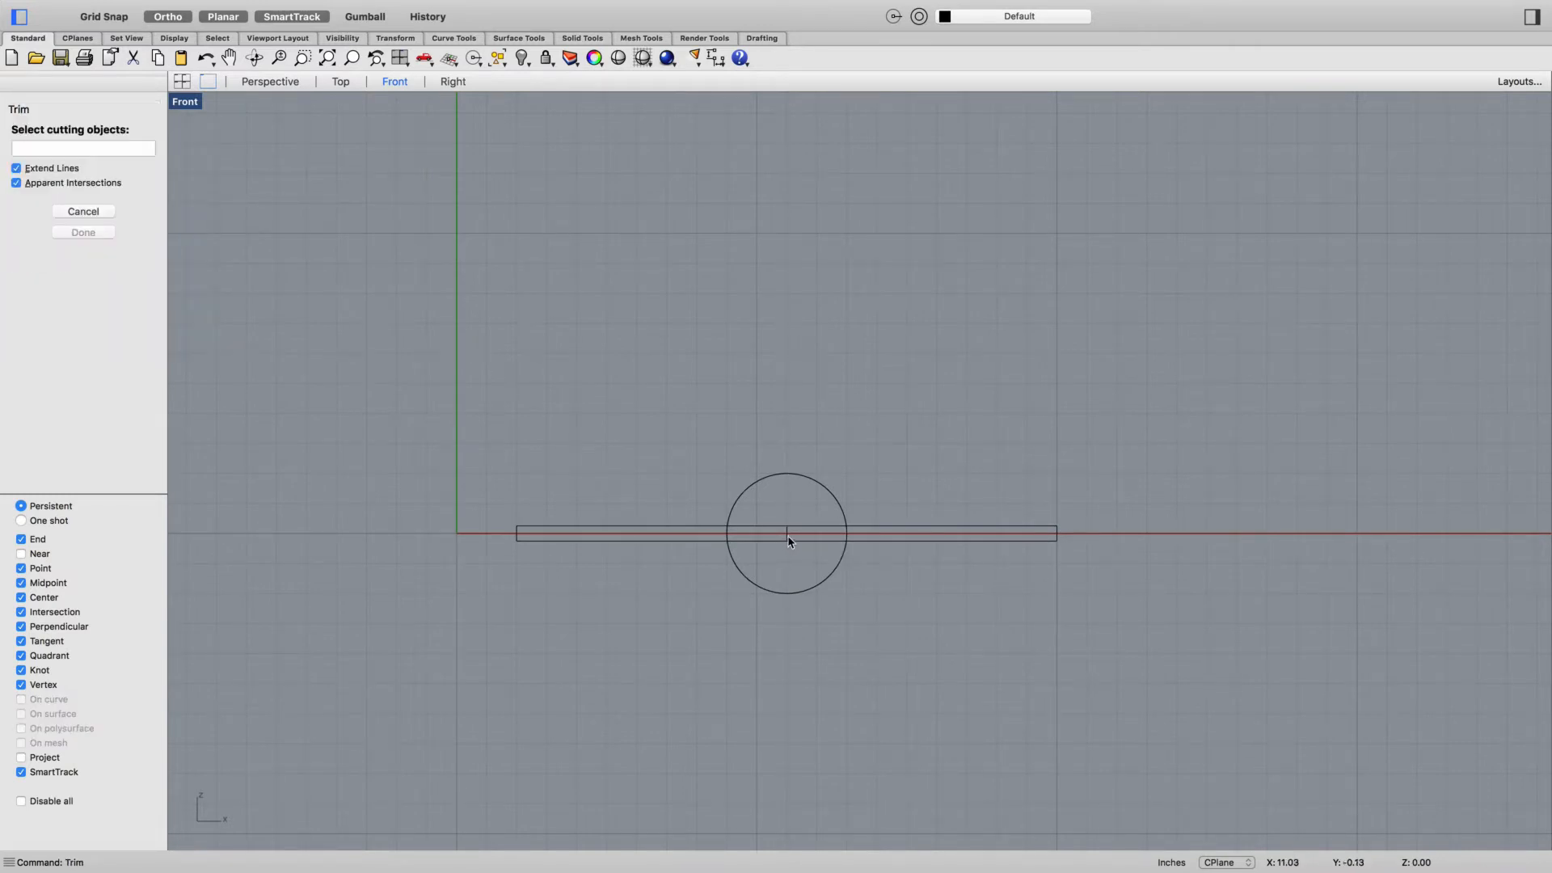
key("Return")
left_click(809, 541)
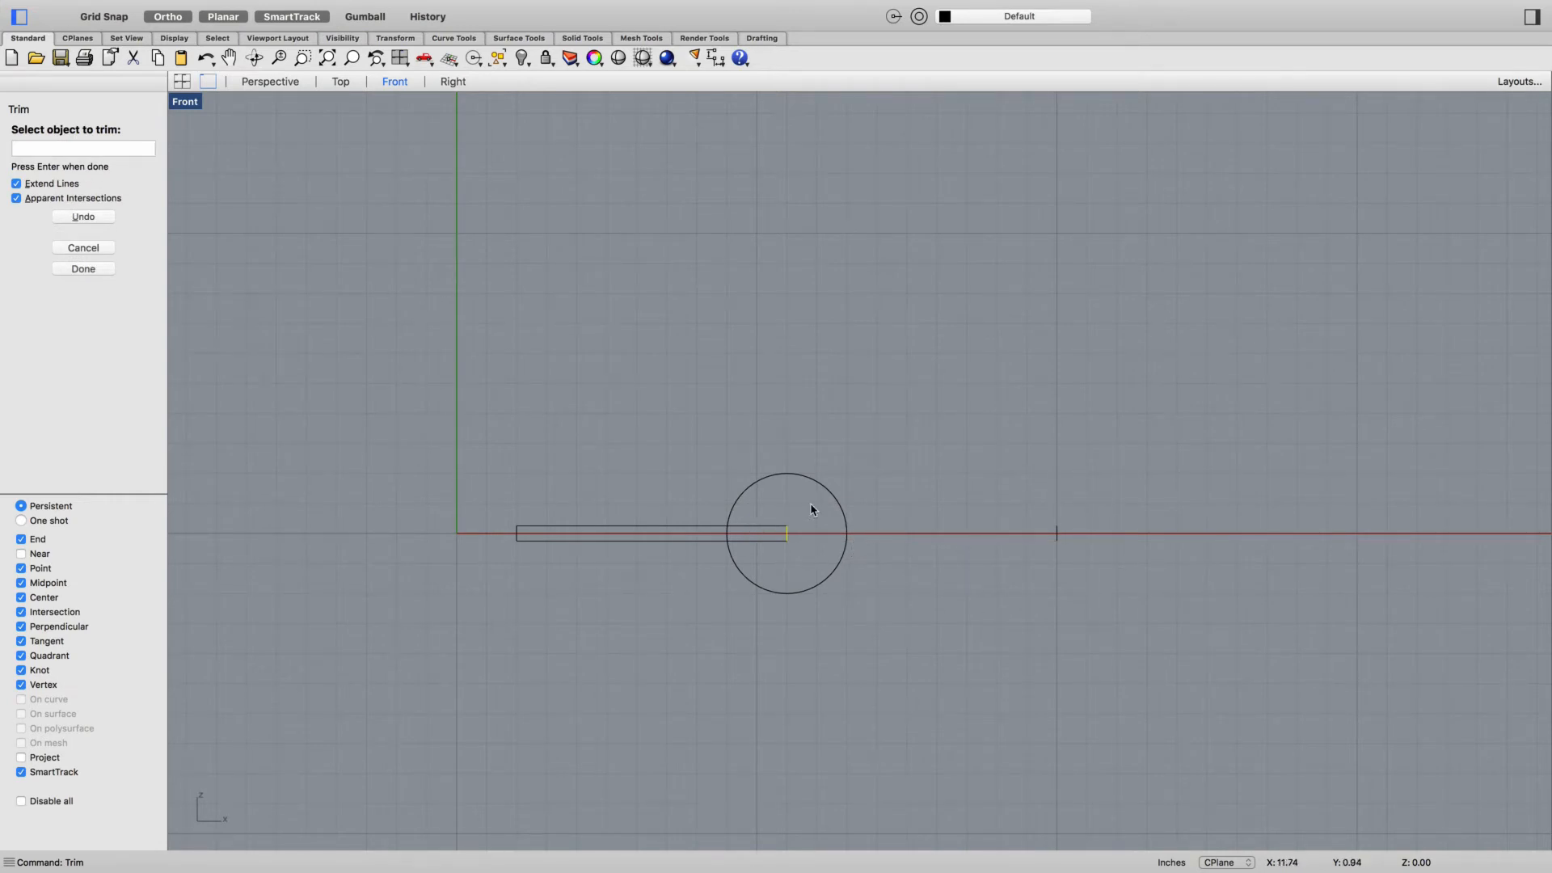
left_click(774, 551)
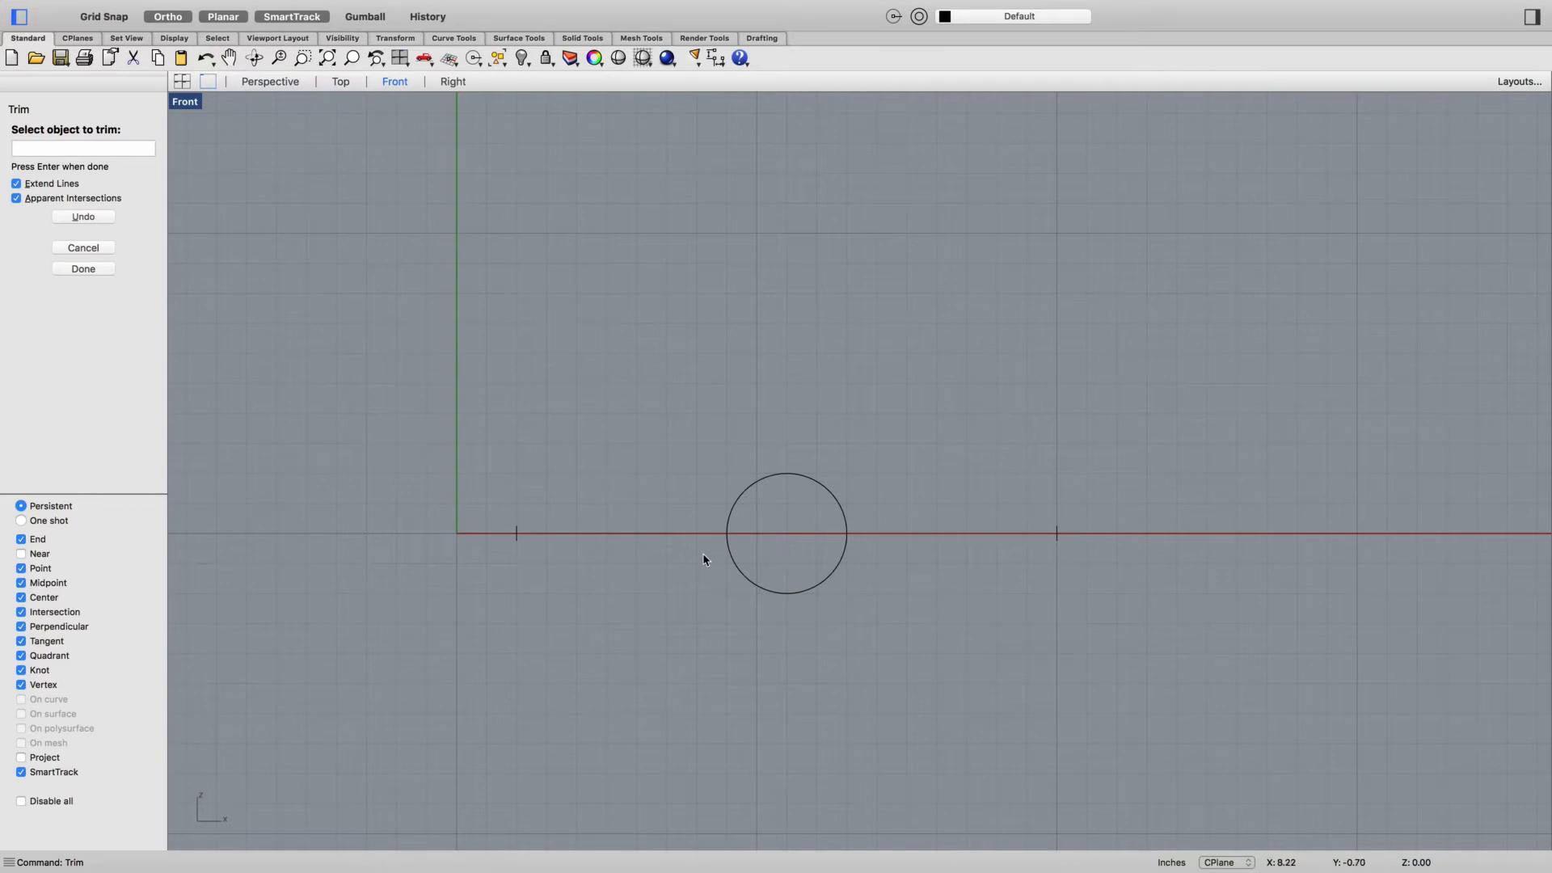
key("super+z")
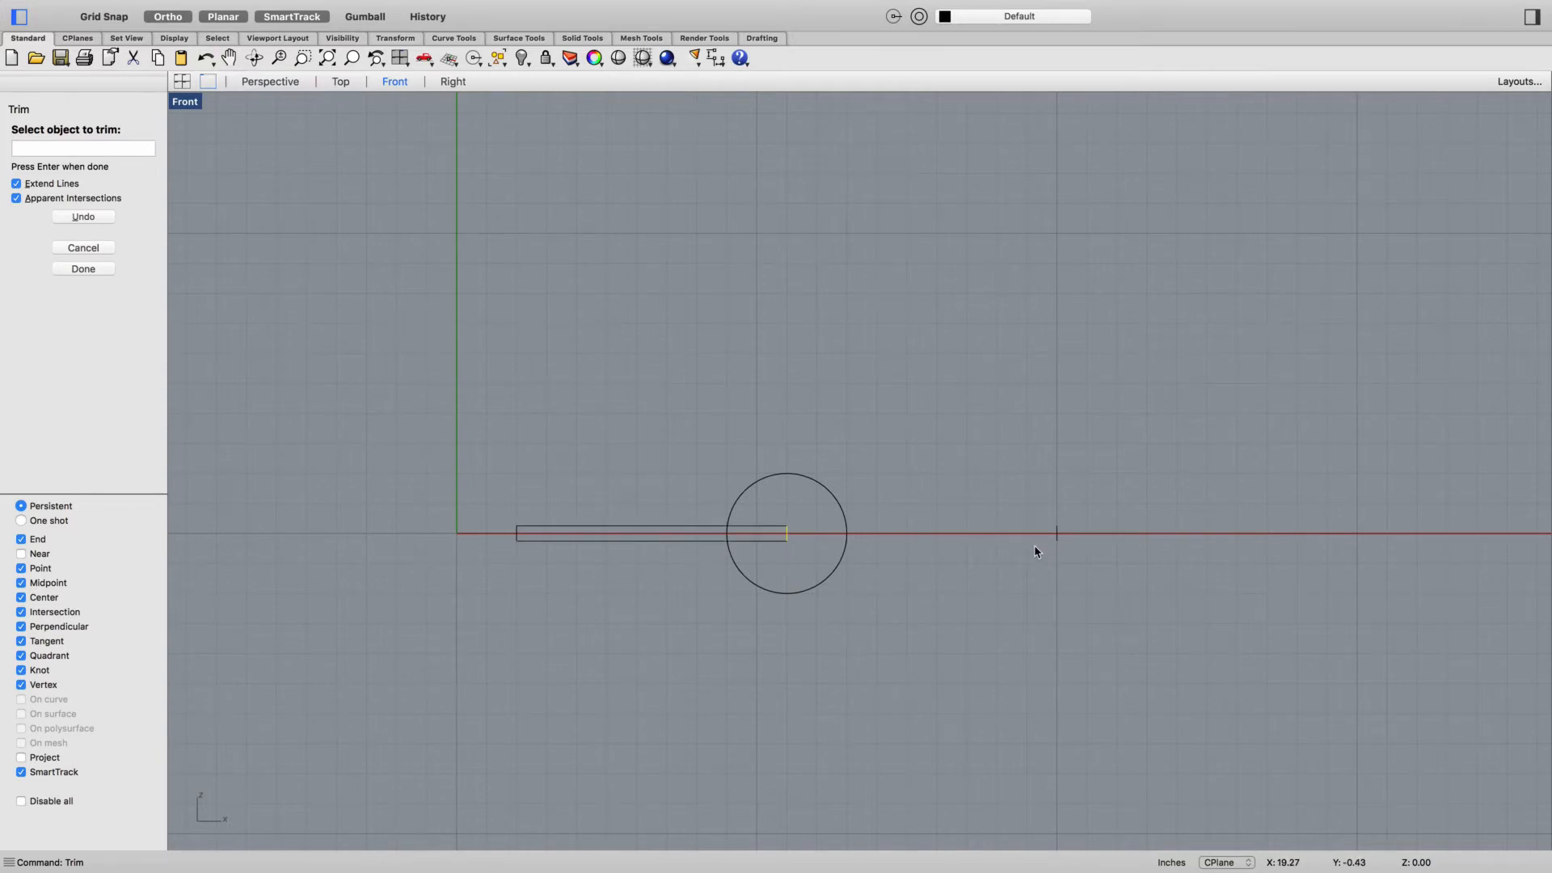
key("Return")
left_click(1053, 534)
key("Delete")
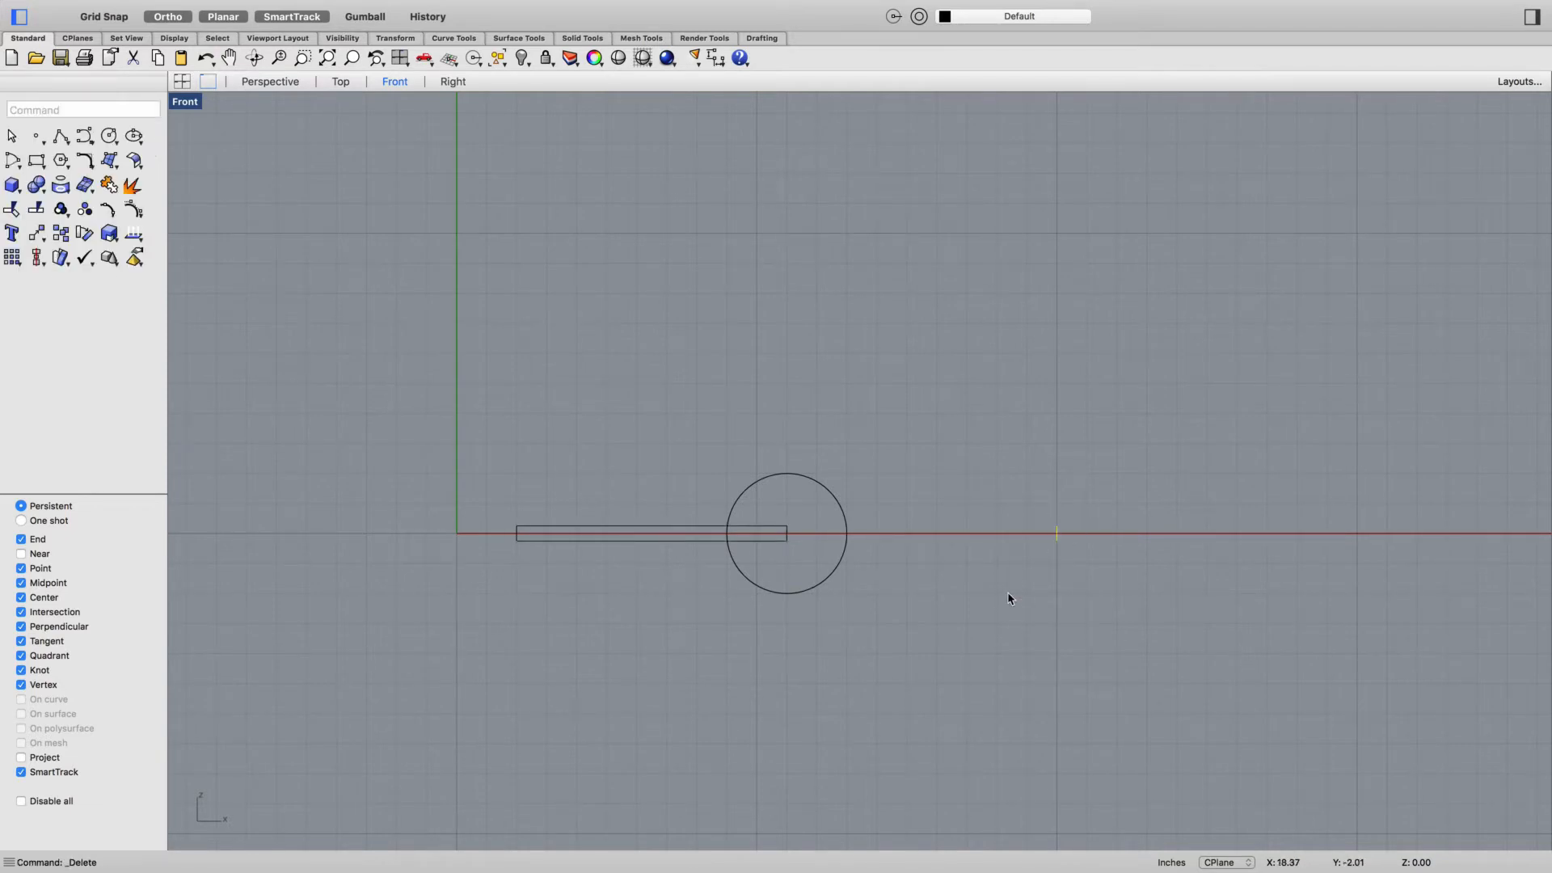
Examine the narrow spoke rectangle and the hub circle it overlaps in the Front and Perspective views
scroll(770, 546, "up", 4)
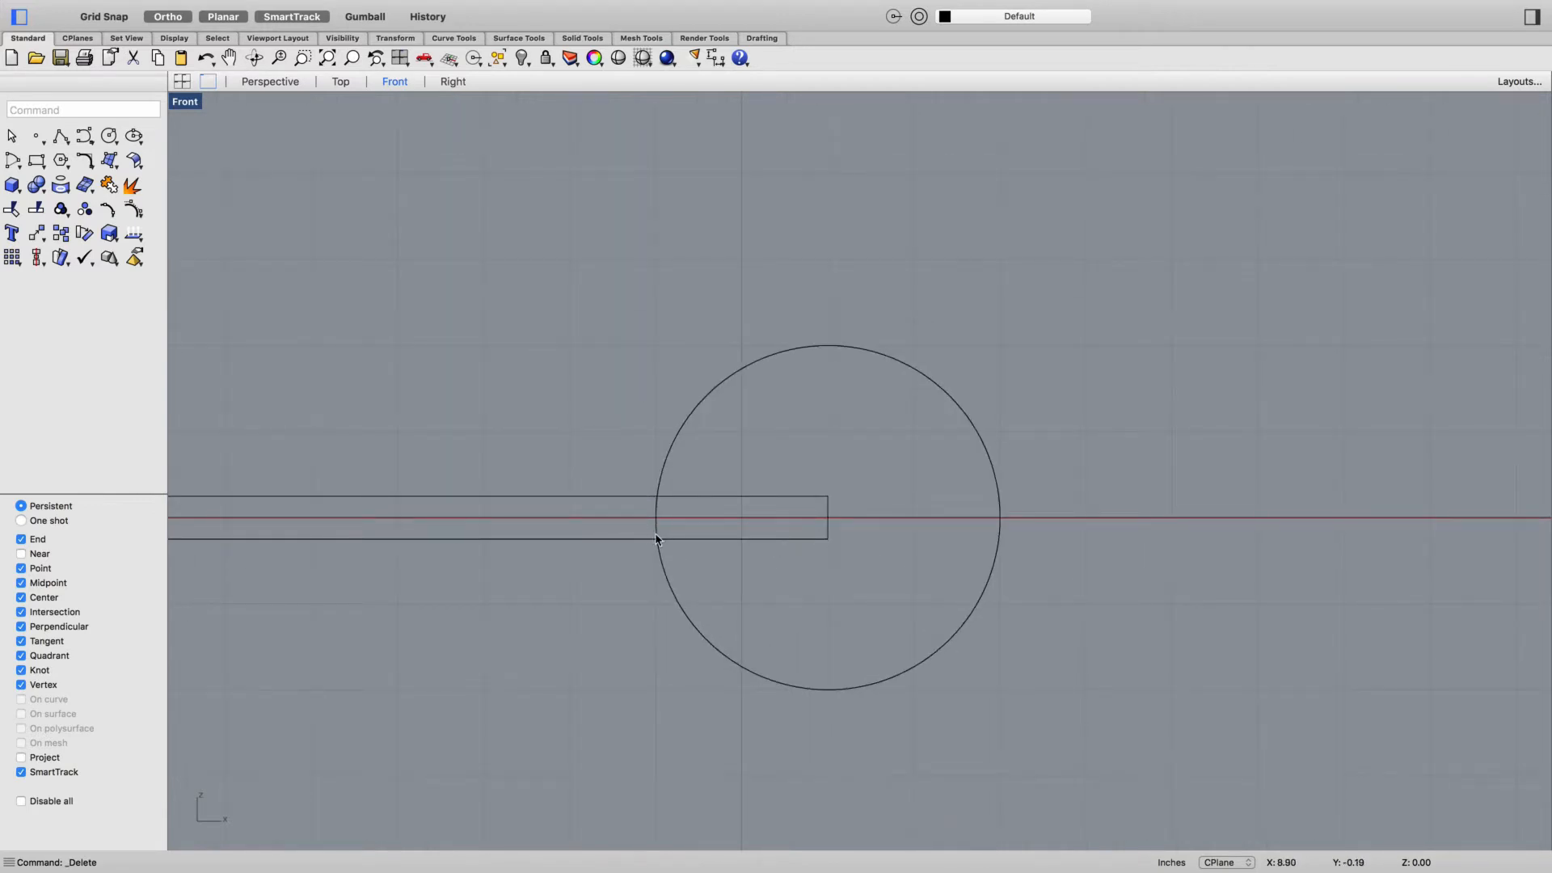
right_click_drag(657, 540, 873, 540)
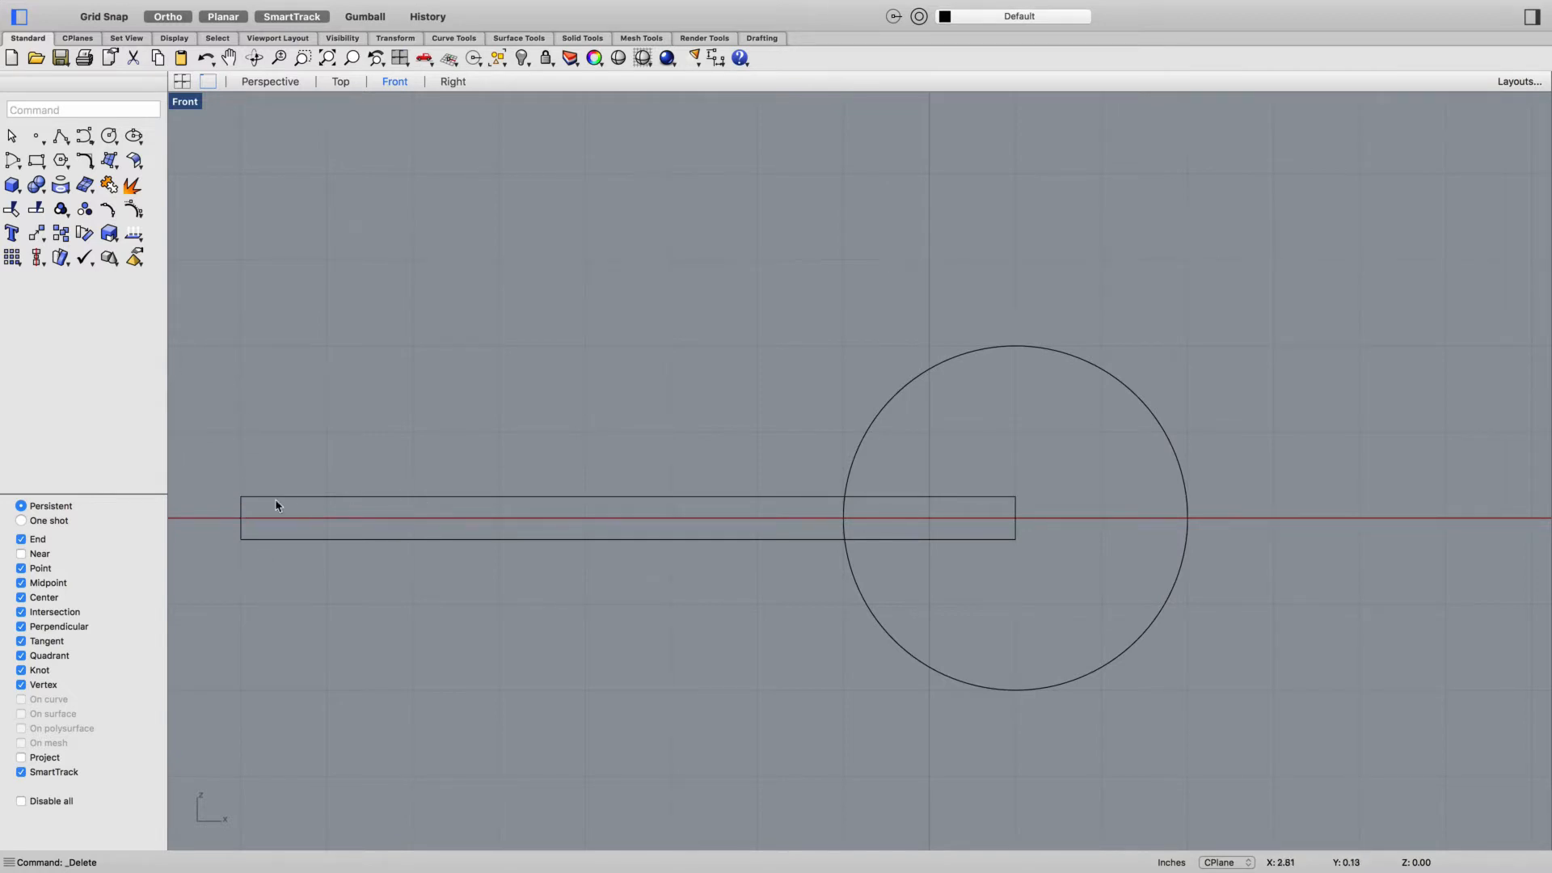
right_click_drag(655, 567, 728, 558)
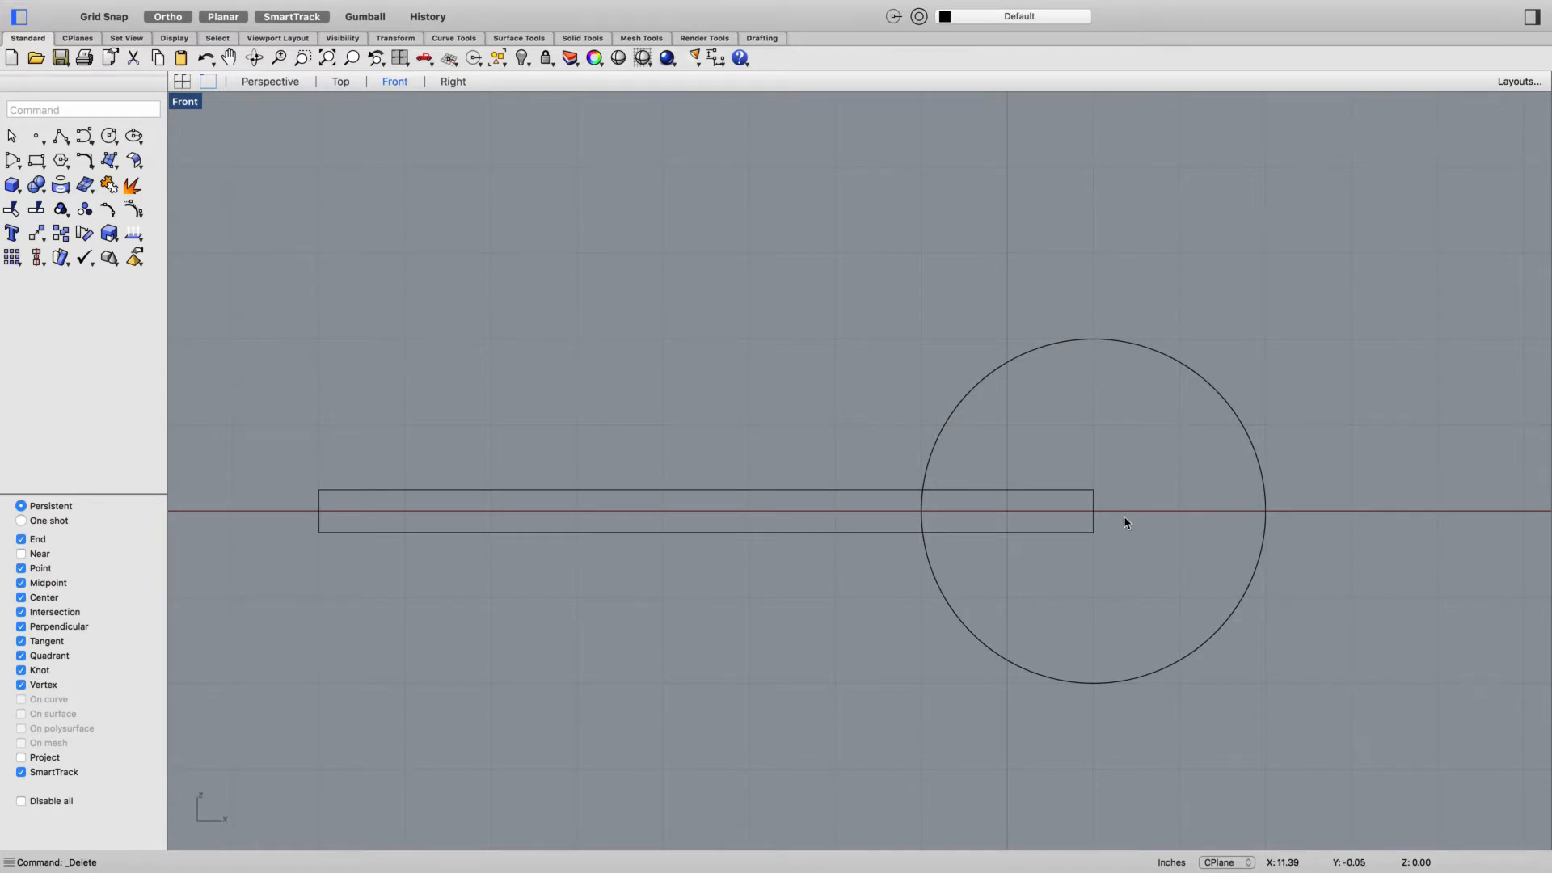
right_click_drag(1125, 517, 1033, 523)
left_click(450, 441)
left_click(554, 410)
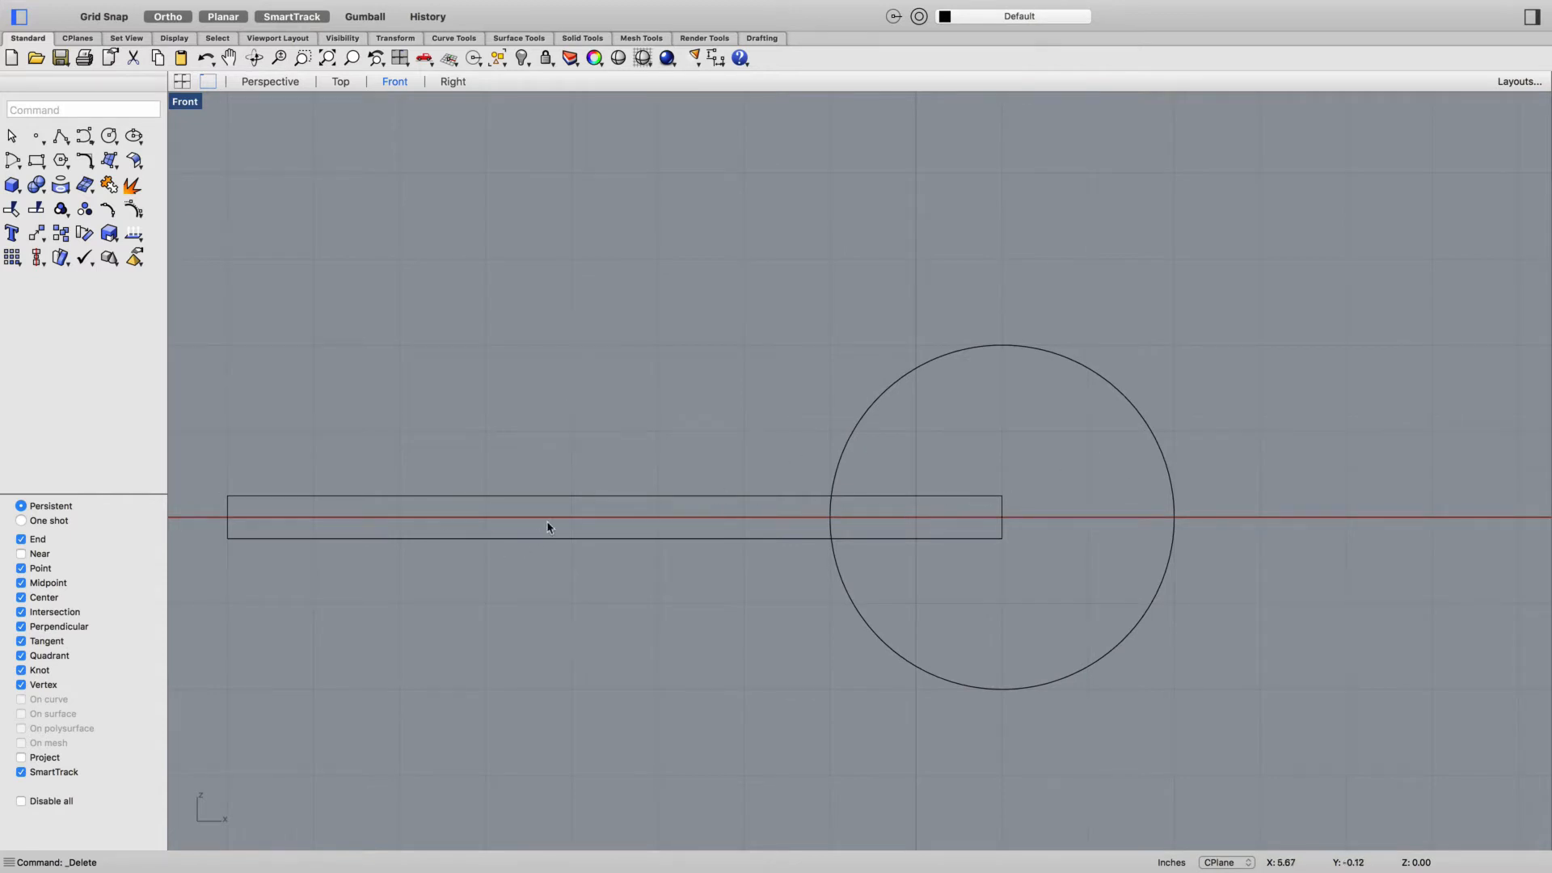
right_click_drag(485, 530, 451, 565)
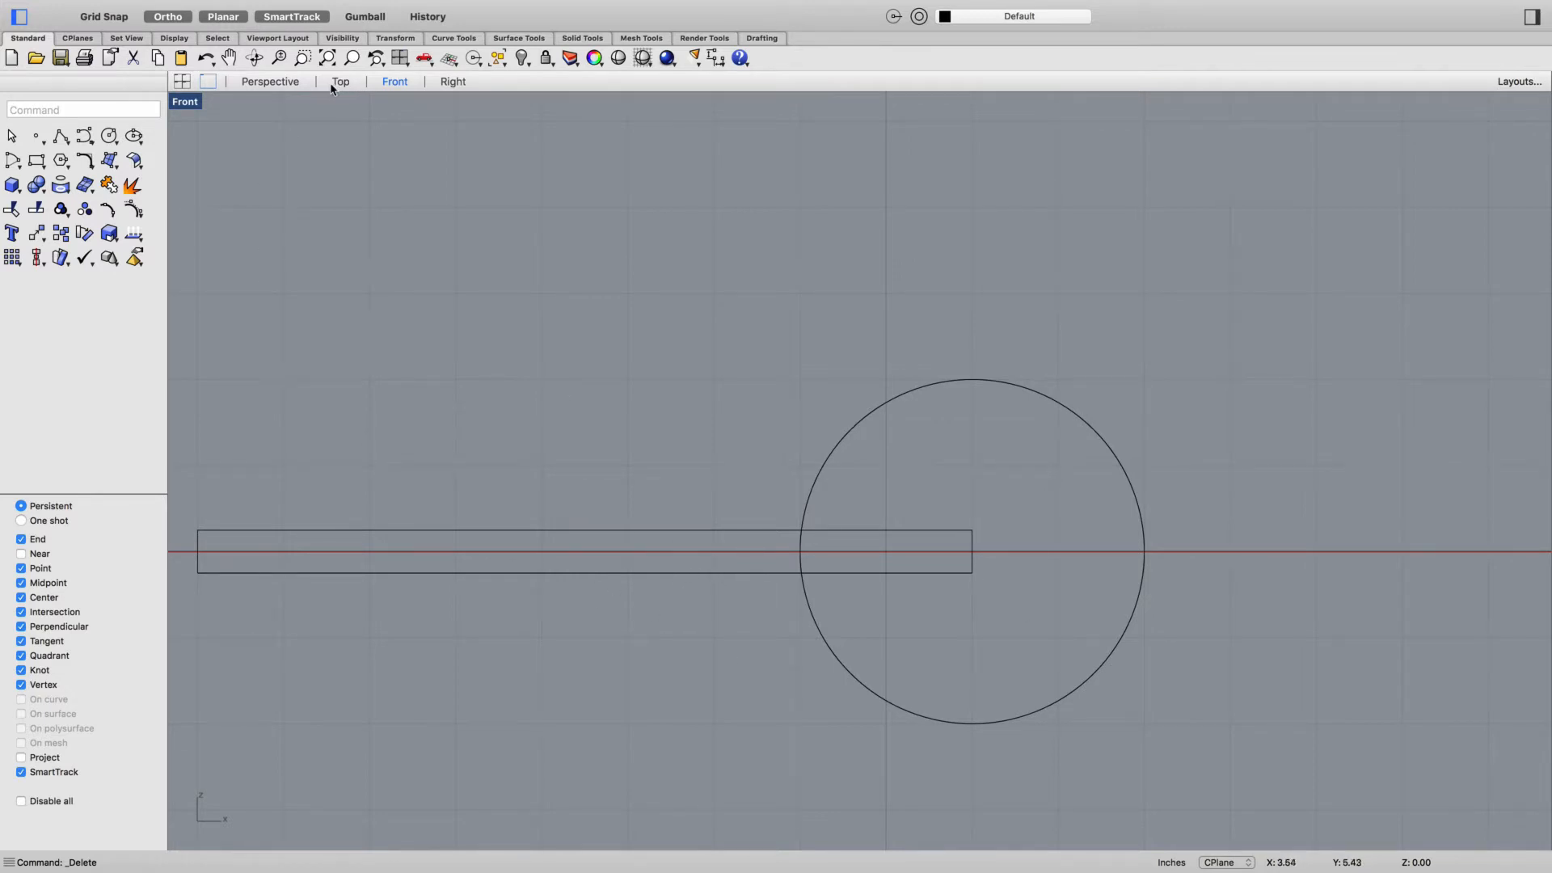
left_click(270, 82)
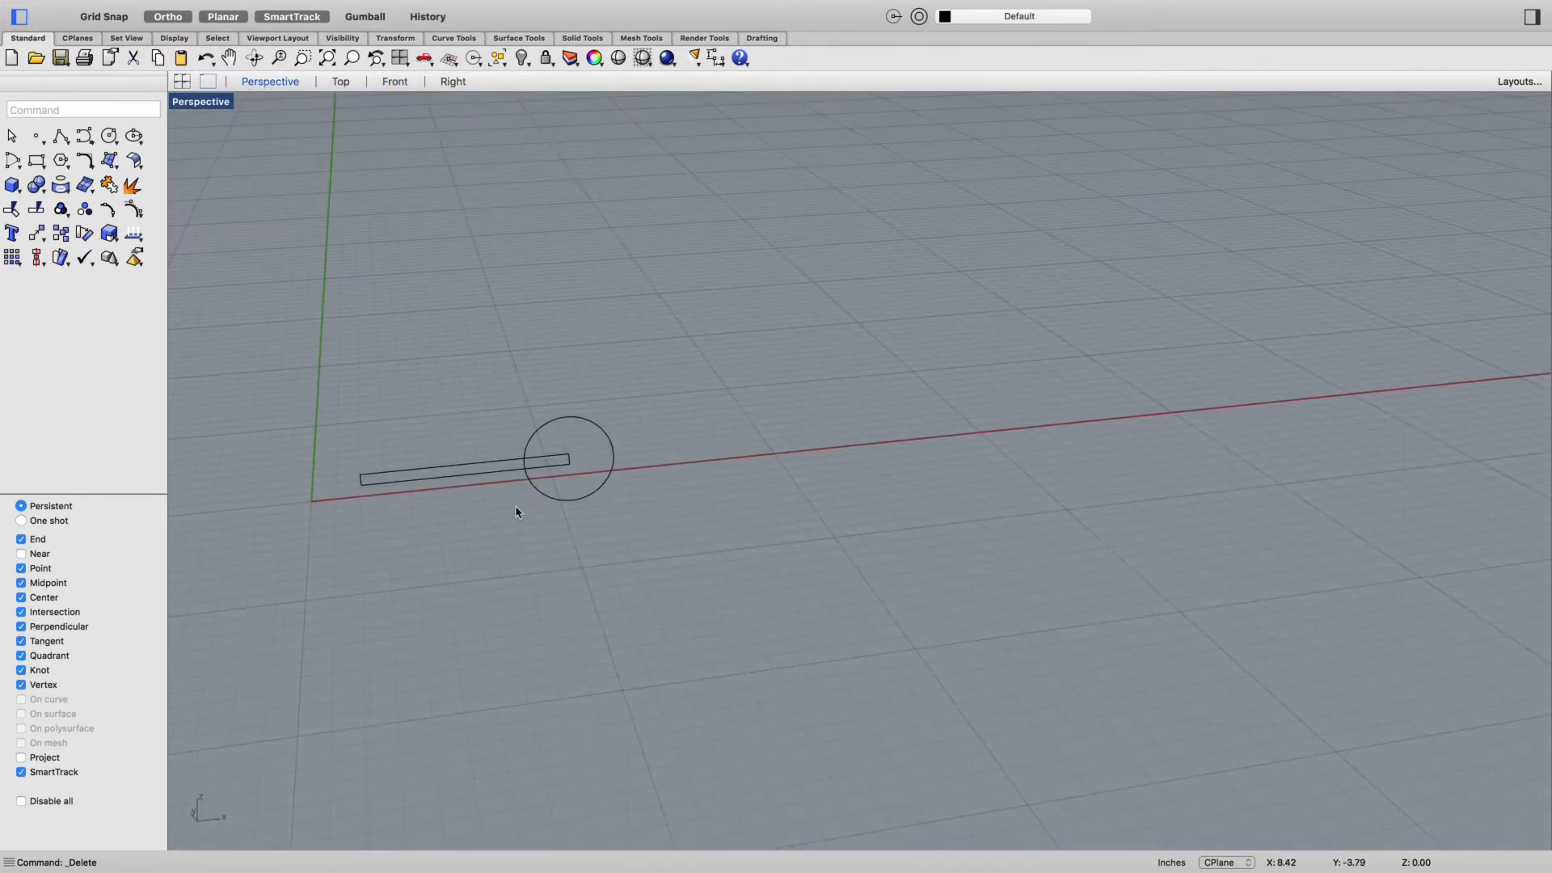
right_click_drag(518, 512, 647, 632)
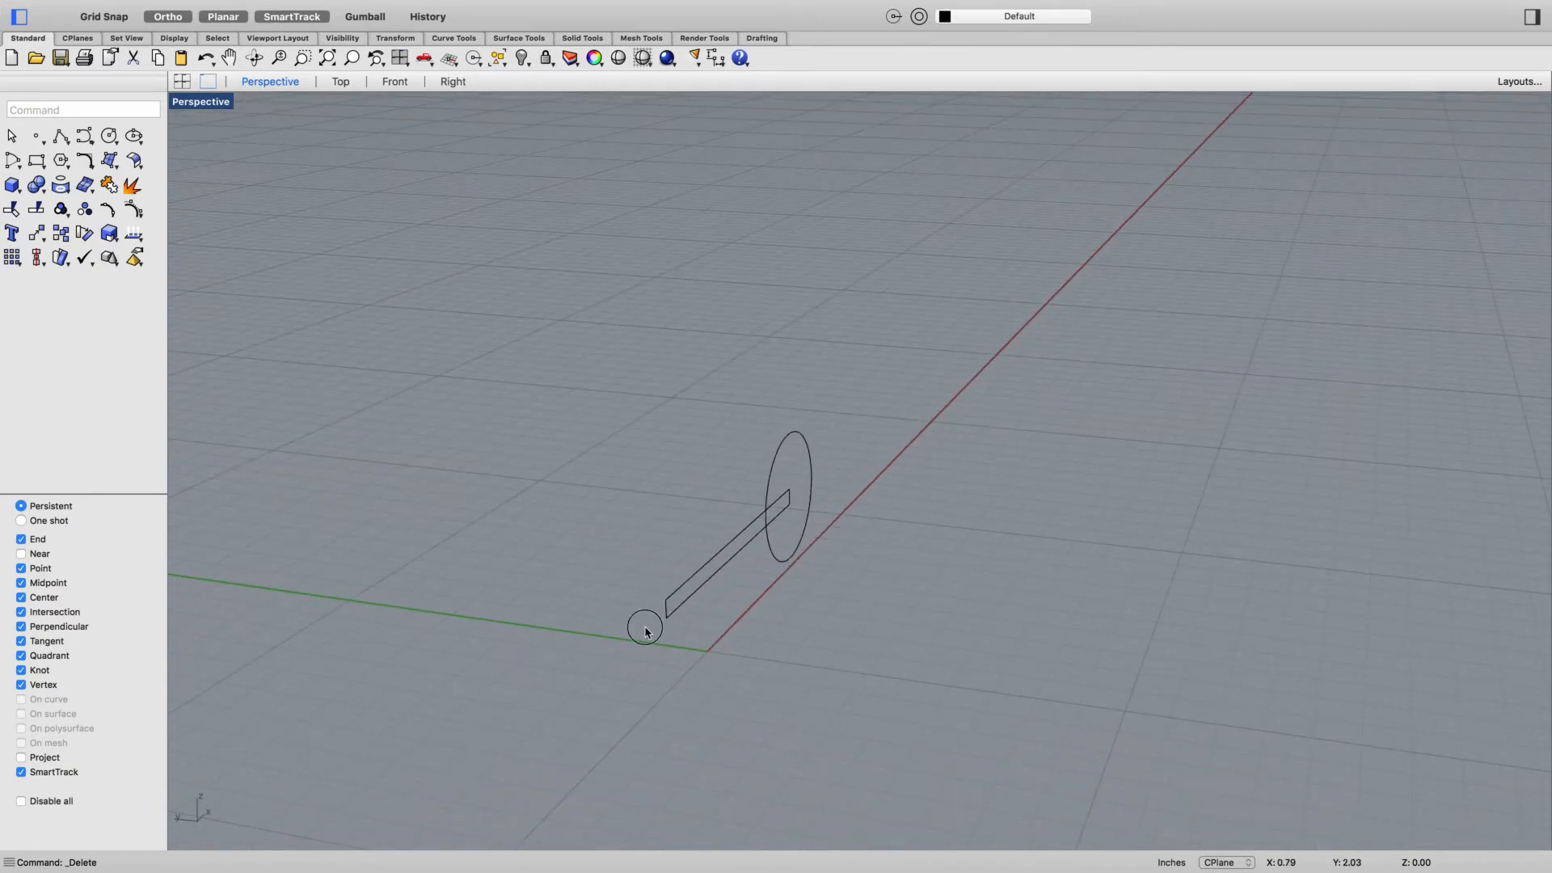
Join the four lines of the spoke outline into one closed curve
left_click_drag(647, 631, 795, 473)
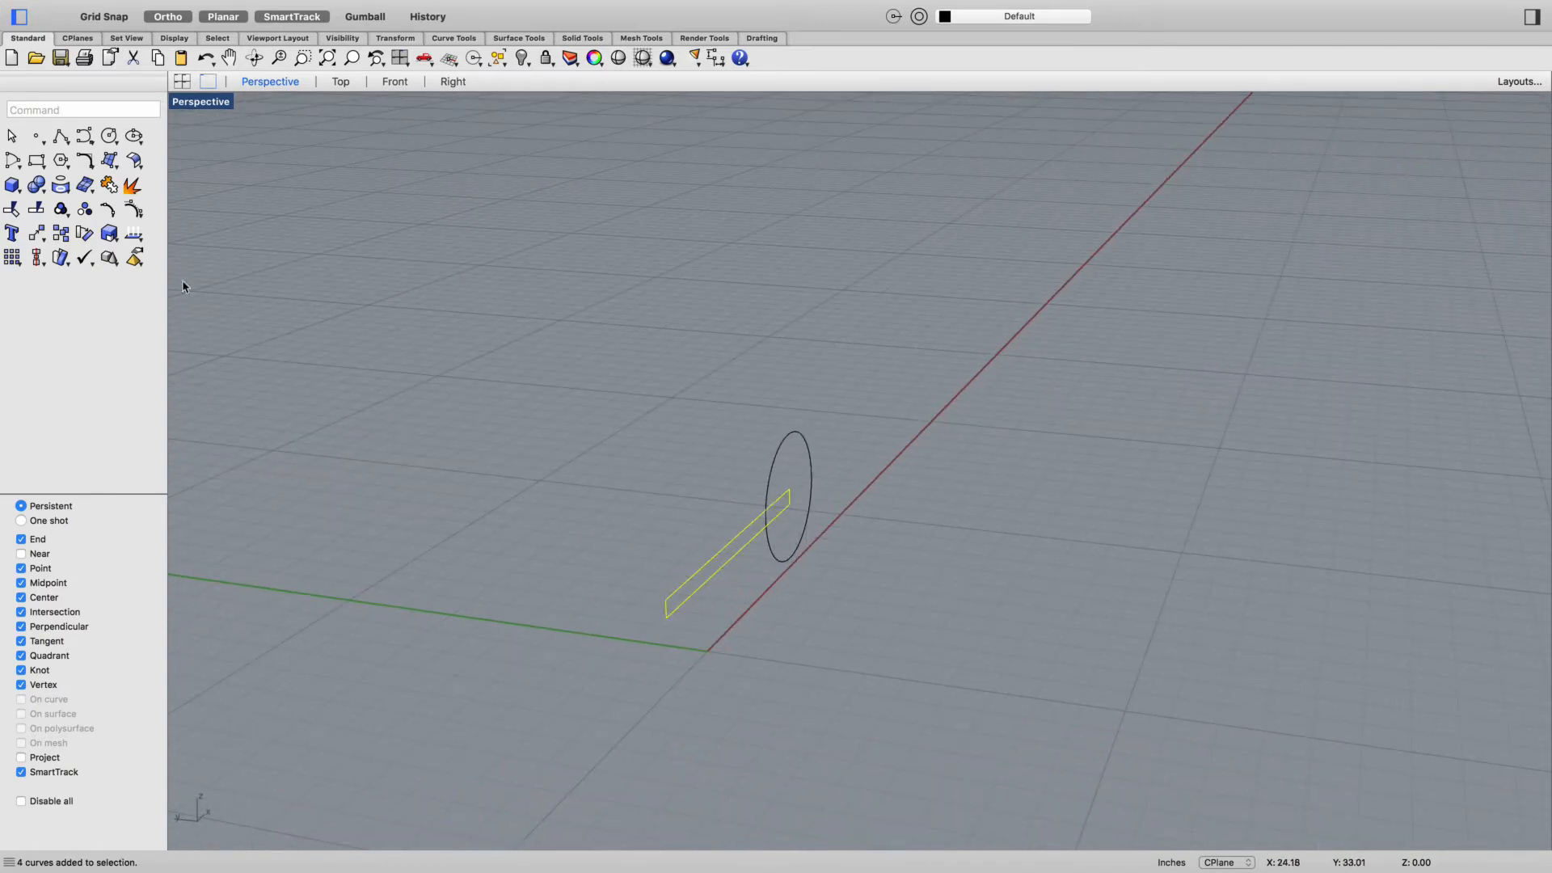
left_click(111, 186)
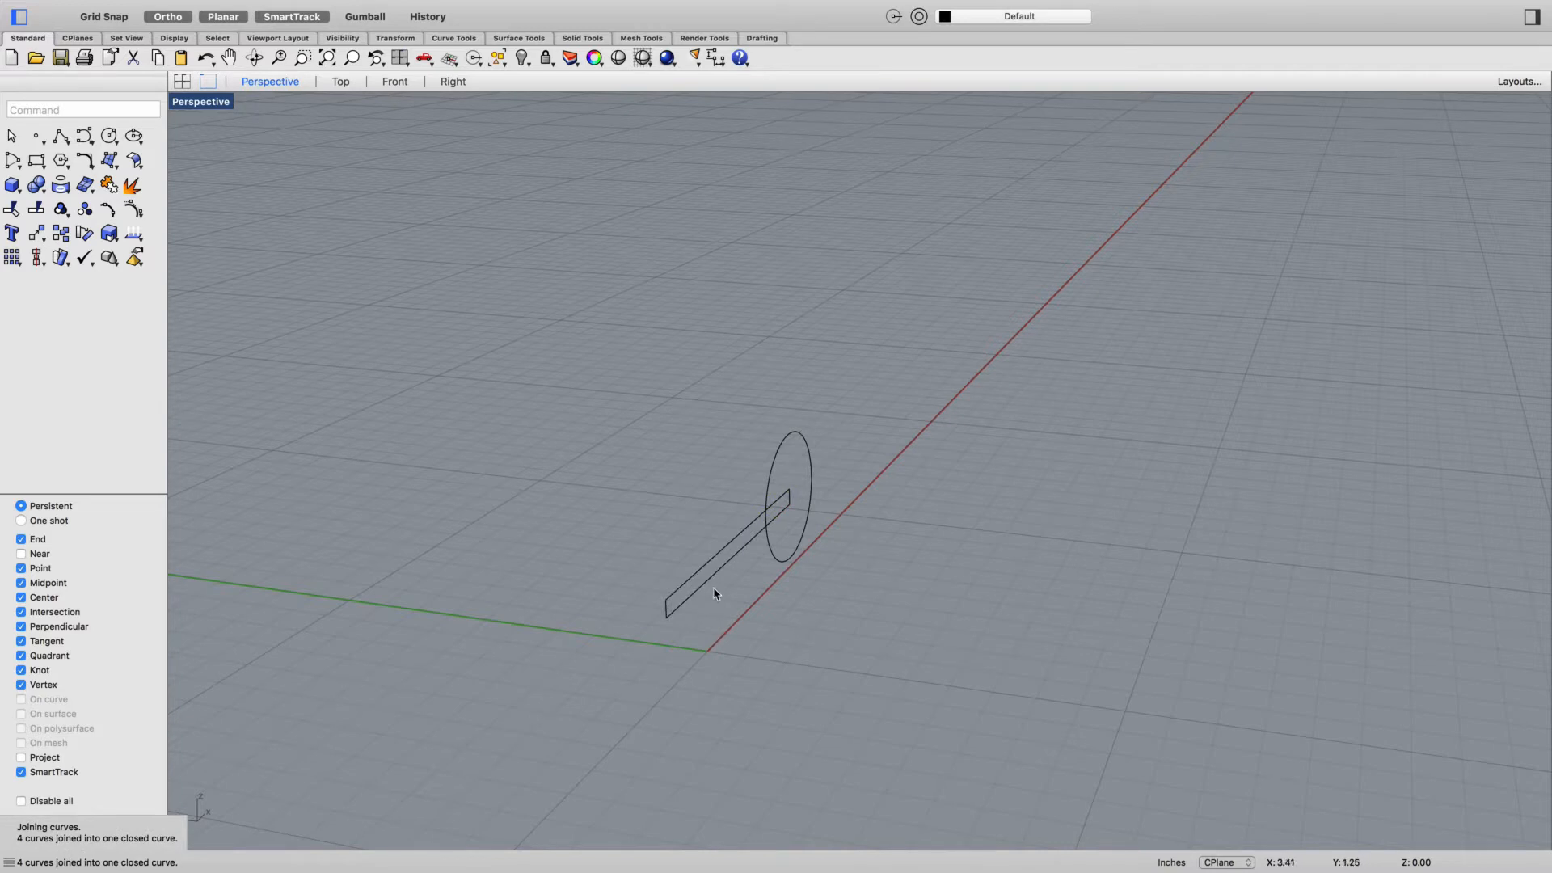
scroll(713, 598, "up", 3)
Extrude the closed spoke outline about 0.23 inches toward the front as a tapered solid with a draft angle of 45
left_click(651, 623)
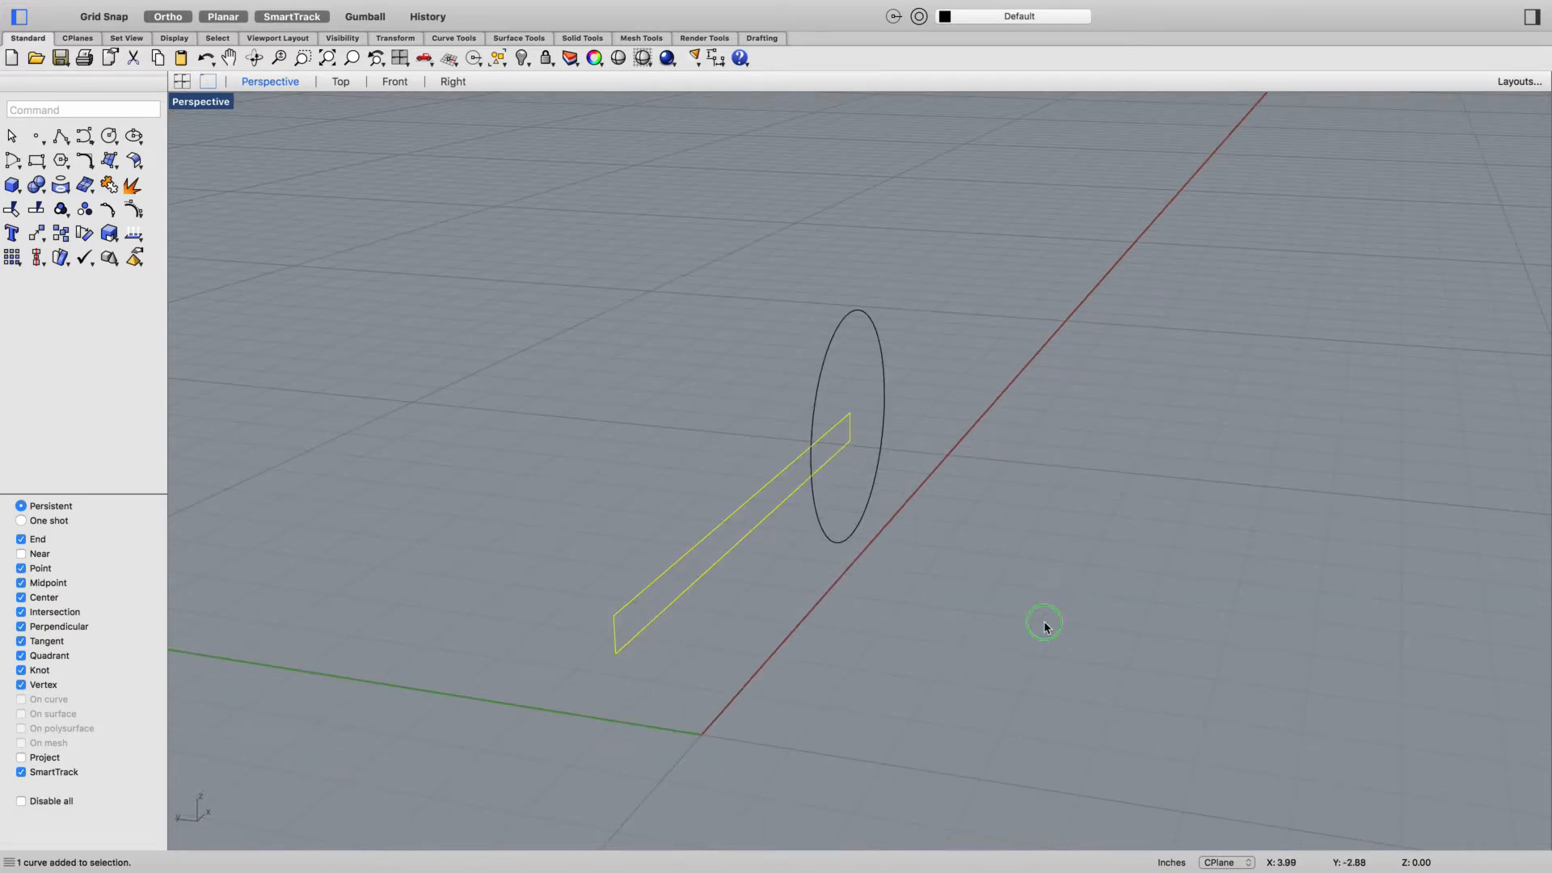
right_click_drag(1044, 626, 1040, 629)
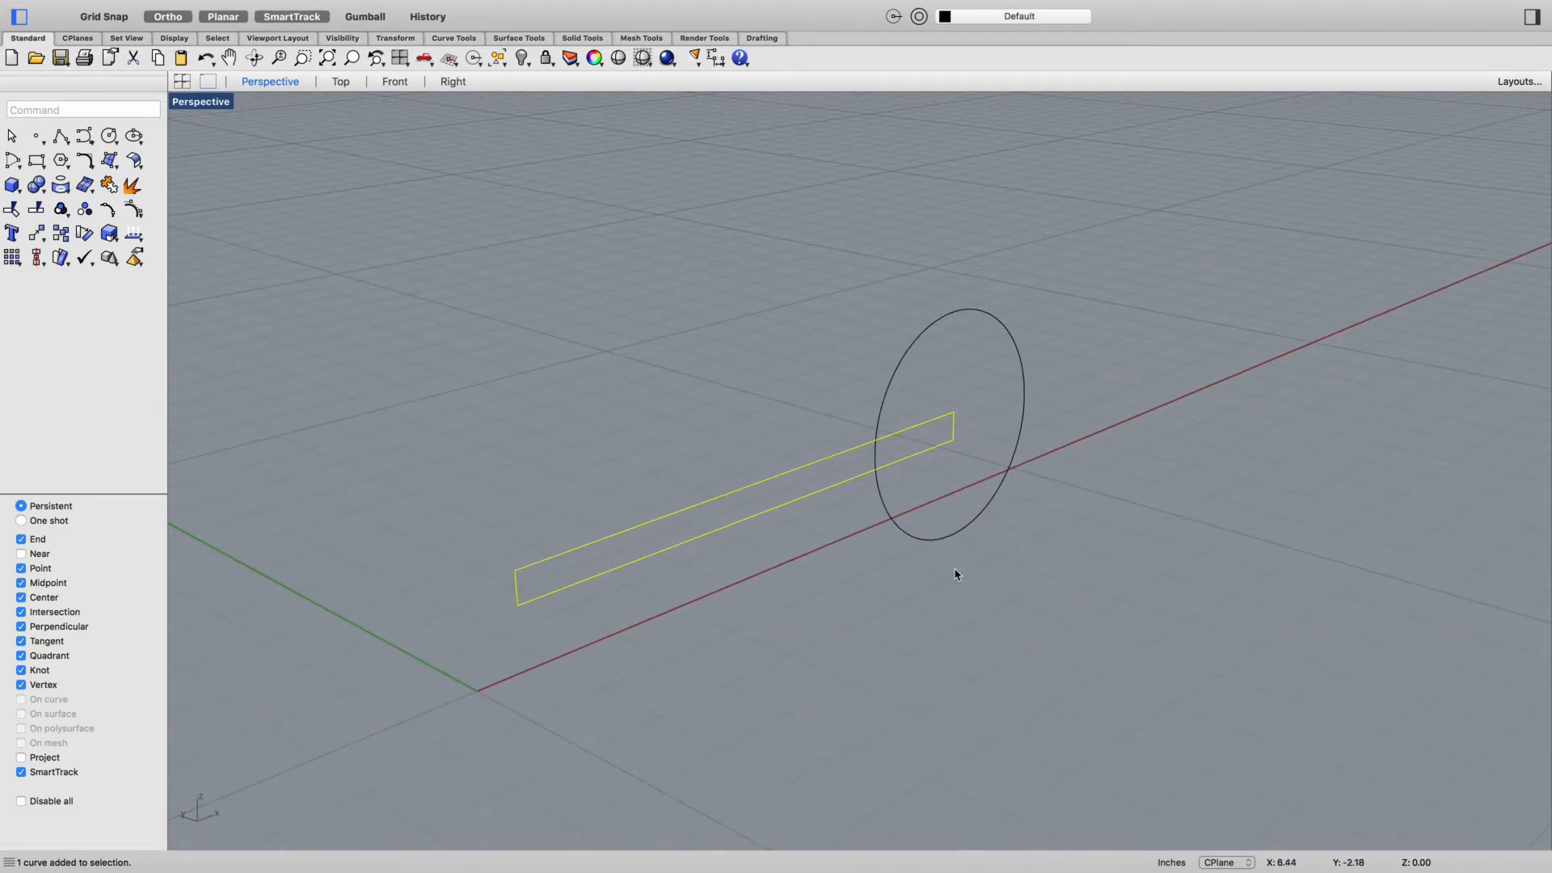
type("ext")
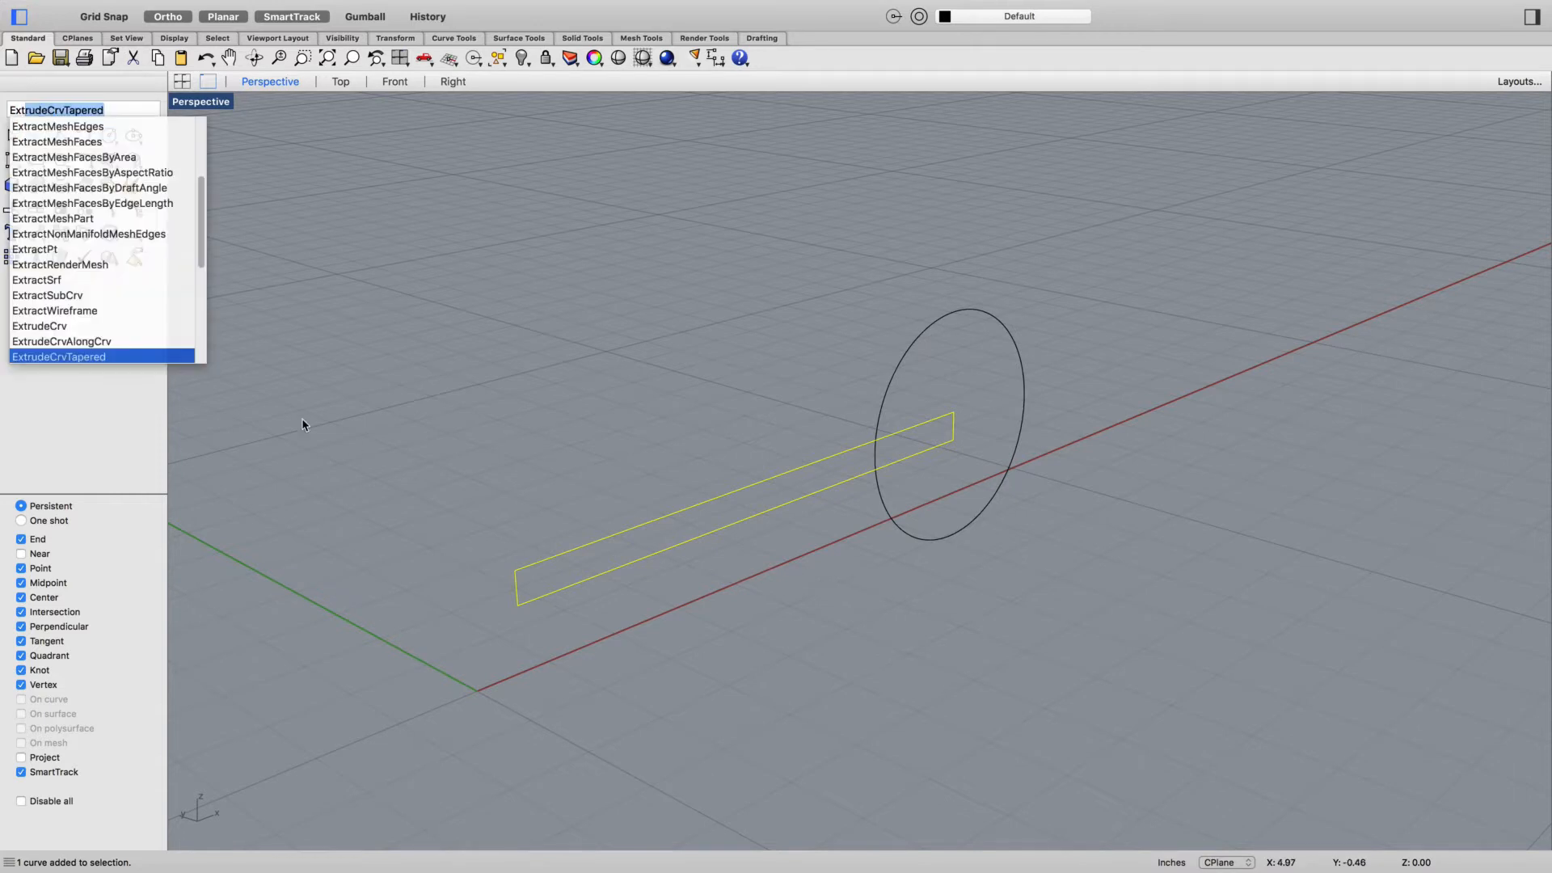
type("r")
left_click(72, 358)
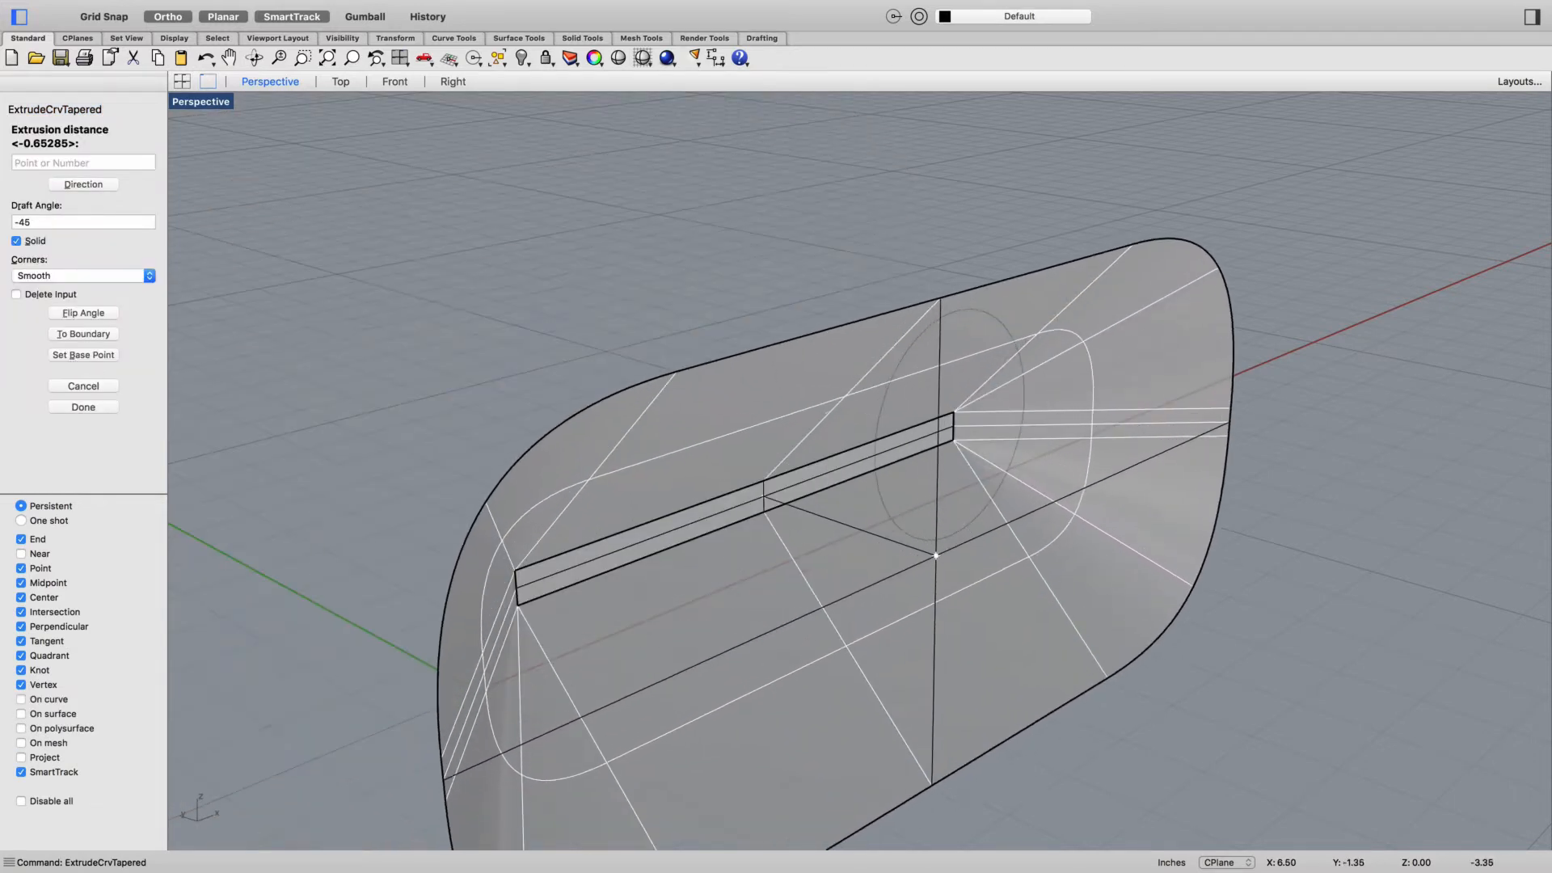
right_click_drag(686, 489, 807, 551)
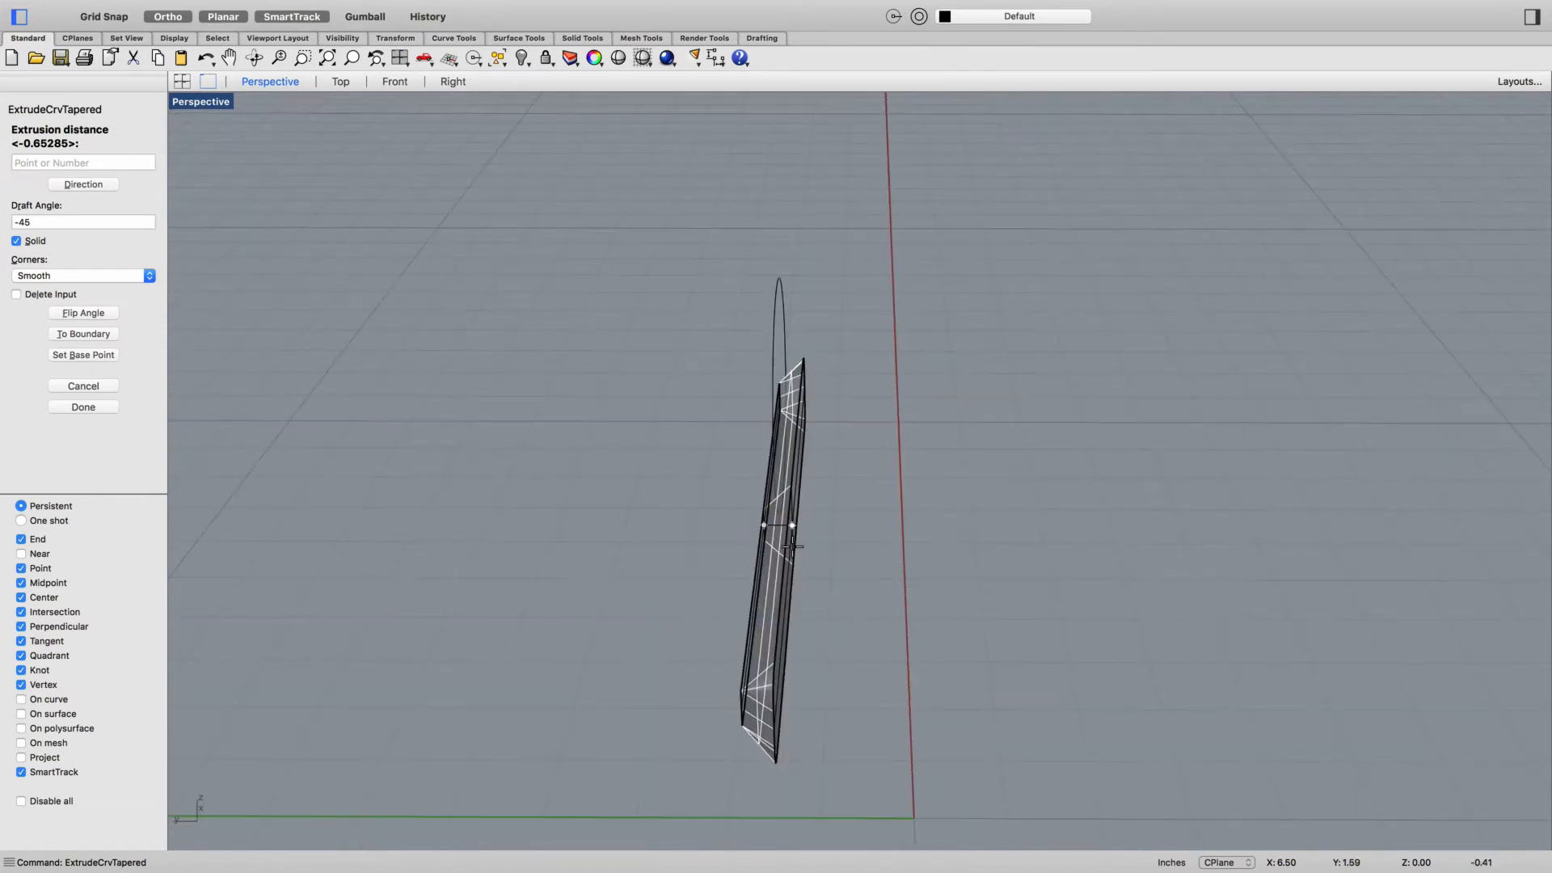
left_click(33, 224)
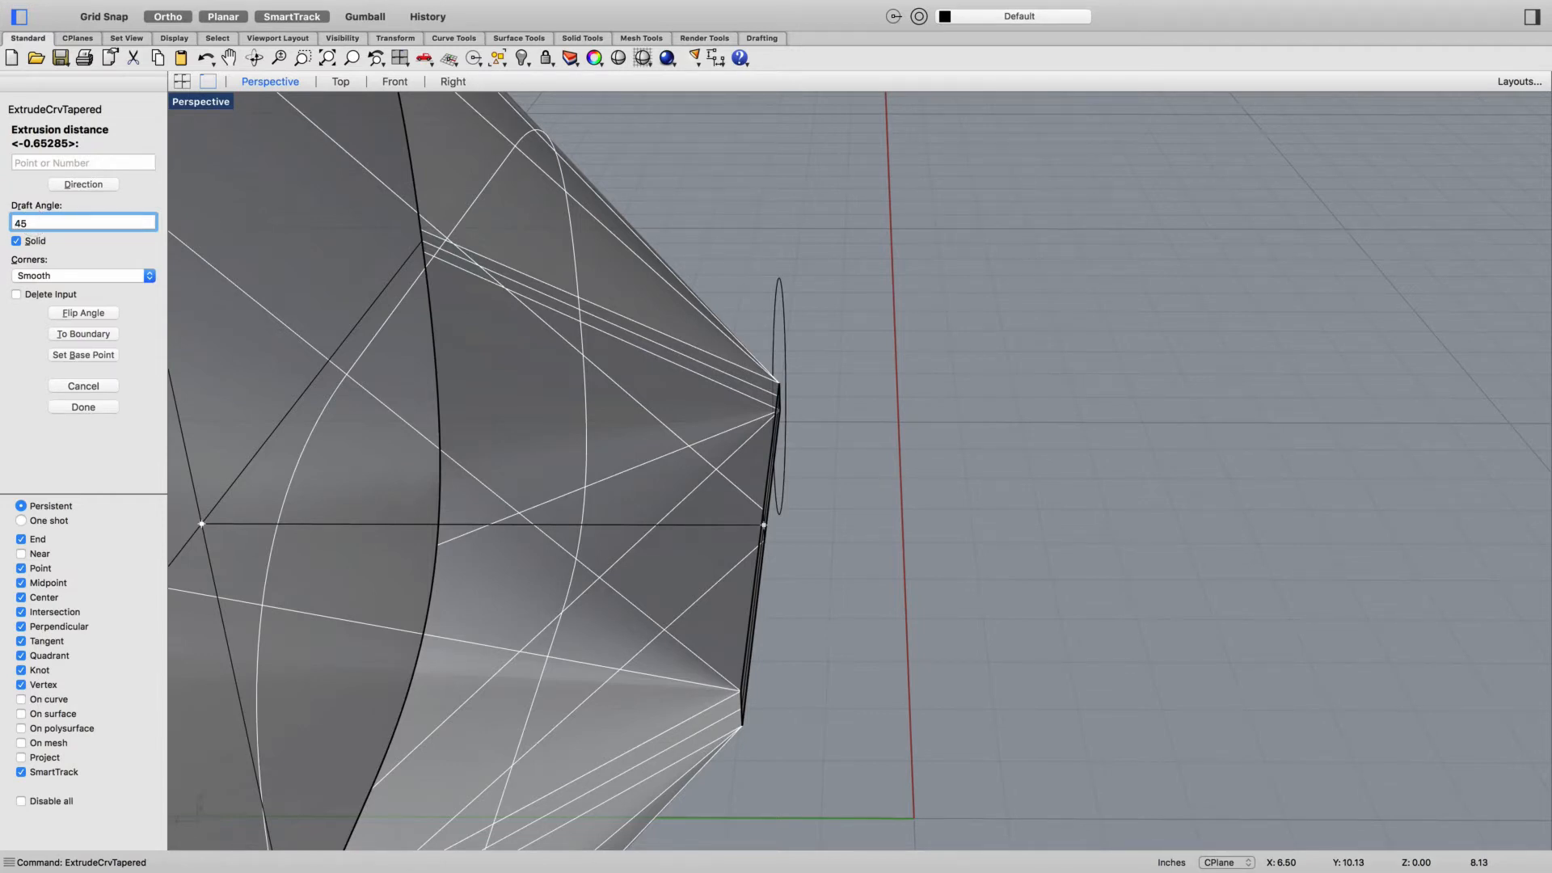
key("Return")
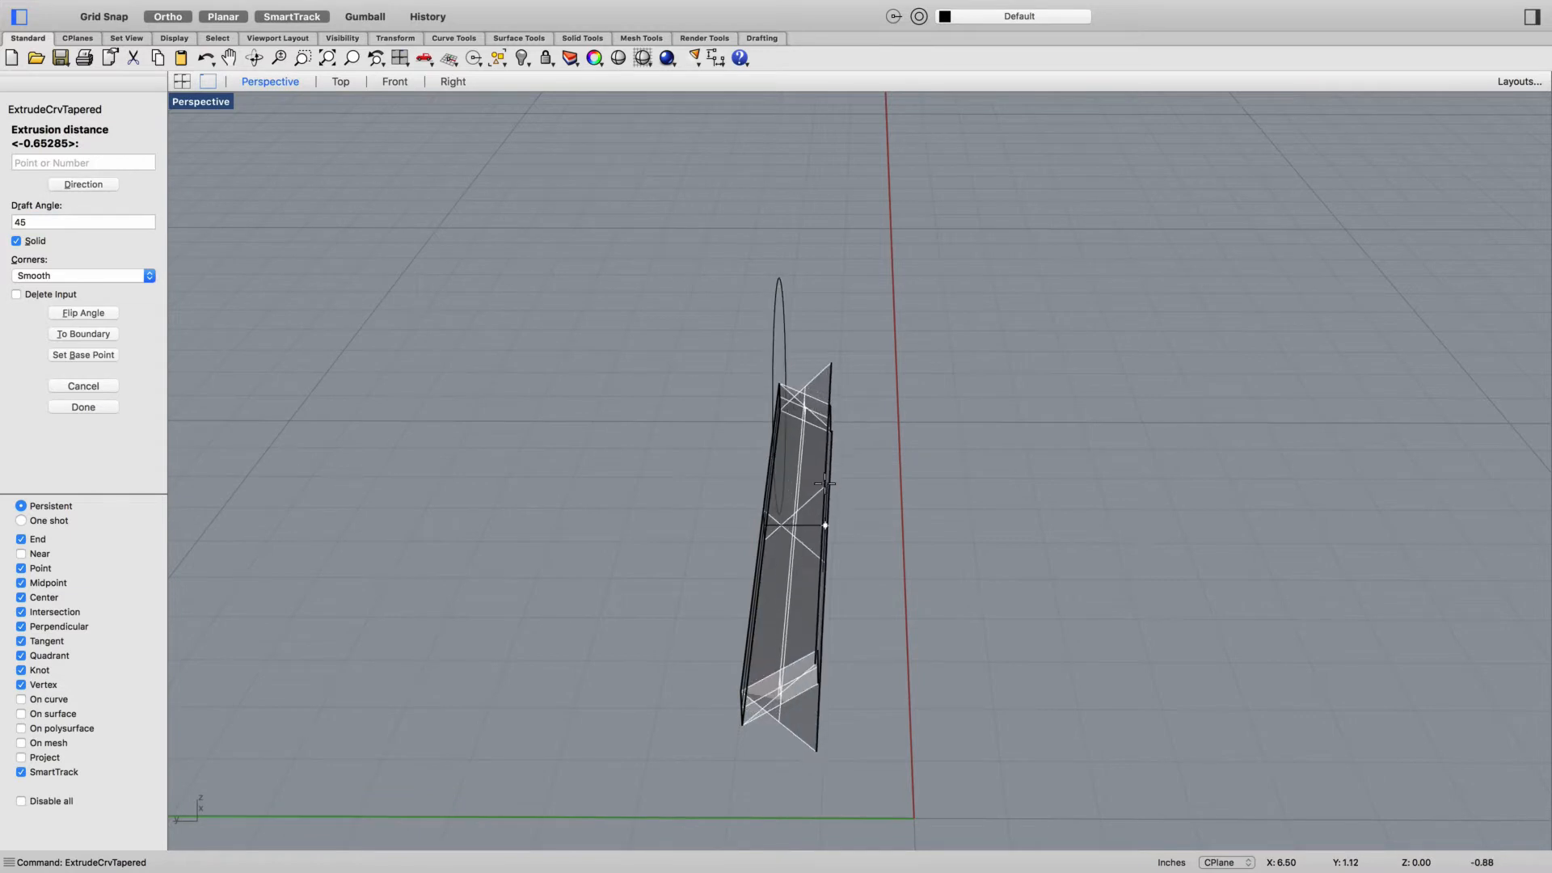
scroll(792, 511, "up", 5)
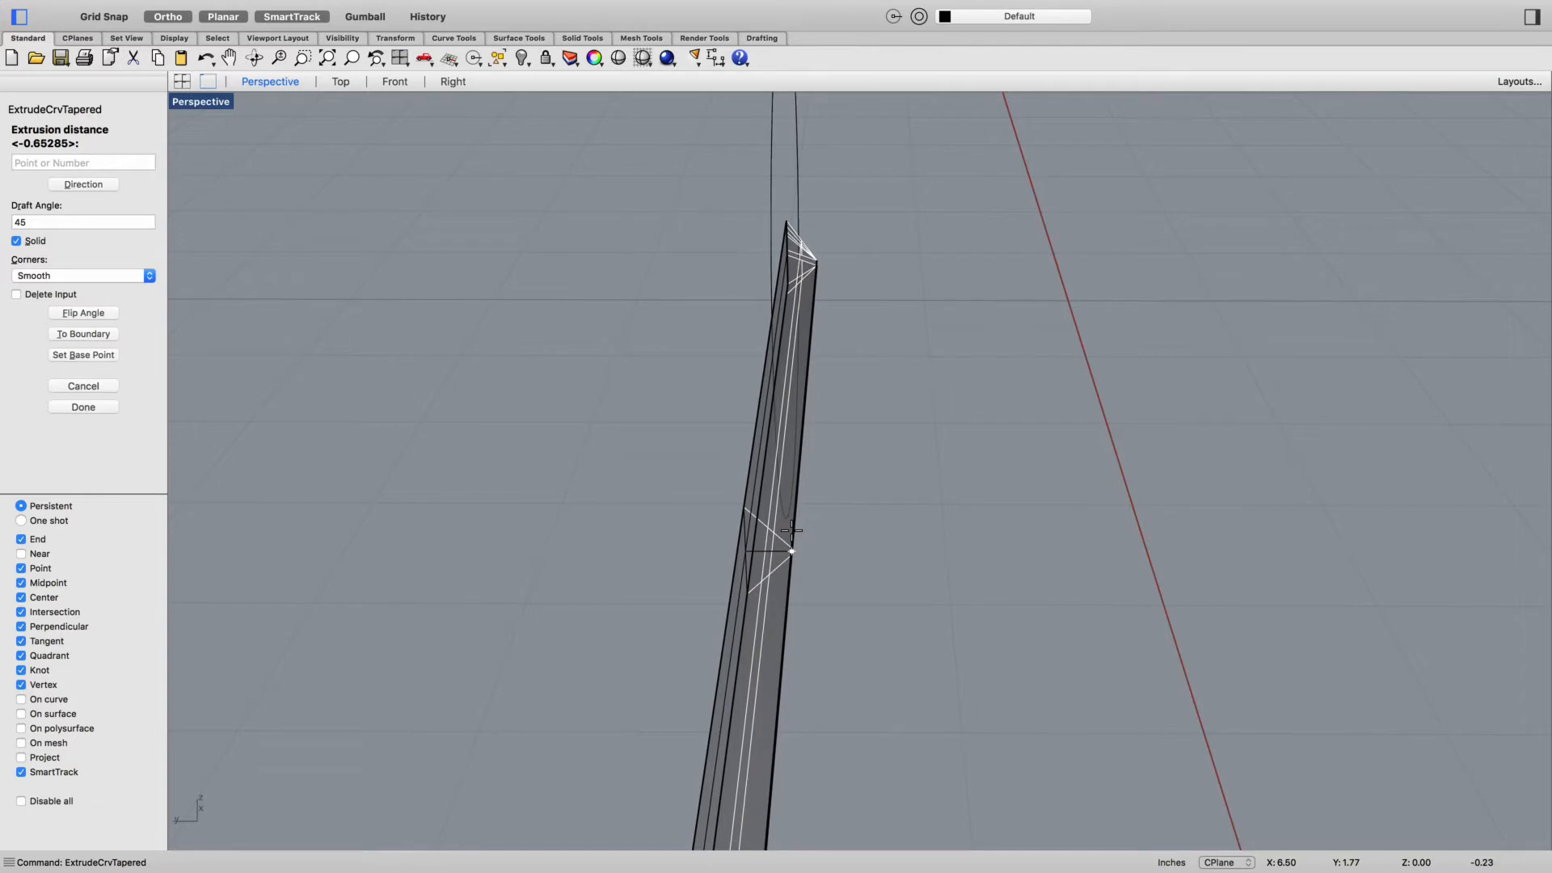
left_click(791, 531)
right_click_drag(1067, 600, 1043, 568)
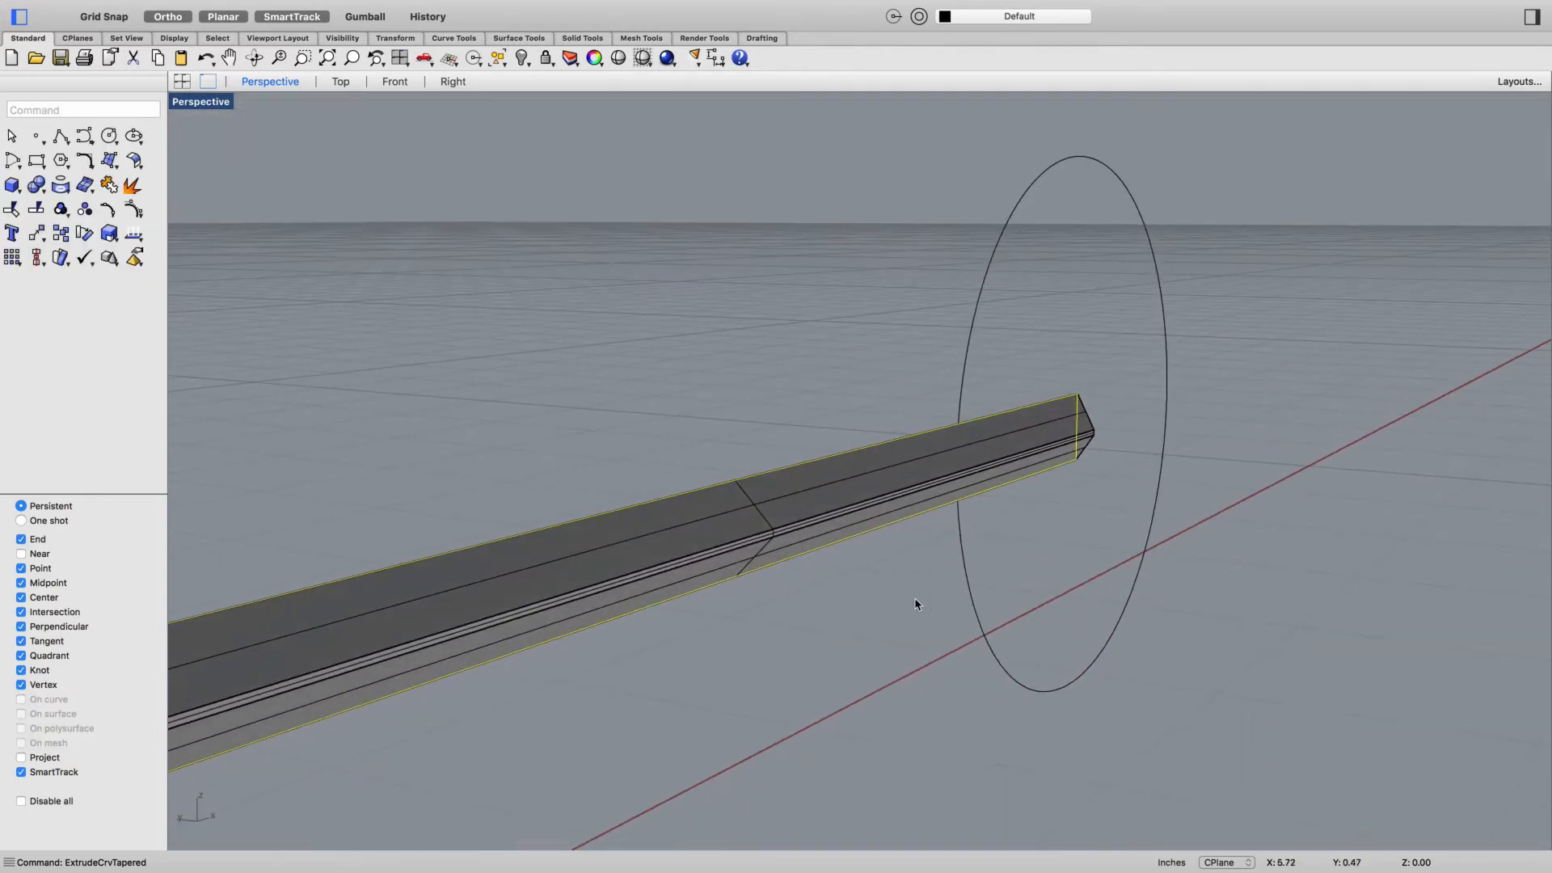
scroll(826, 619, "down", 4)
left_click(677, 694)
right_click_drag(589, 705, 768, 661)
right_click_drag(973, 608, 903, 655)
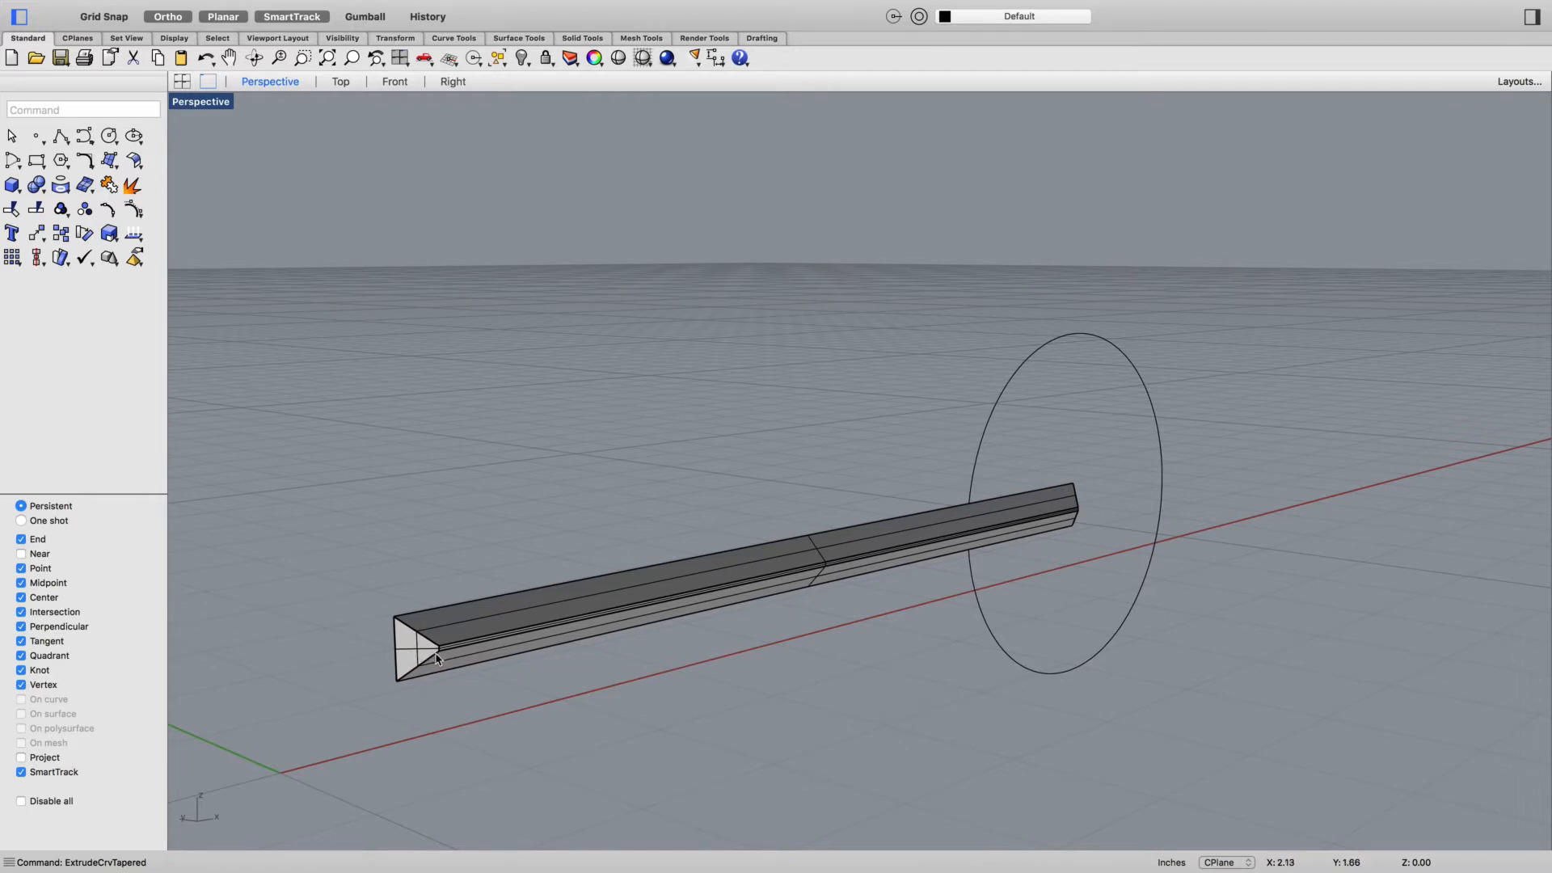
Move the tapered spoke and its outline curve about 0.2 inches along the X direction, away from the hub circle's centre
right_click_drag(747, 647, 757, 538)
left_click_drag(572, 490, 324, 706)
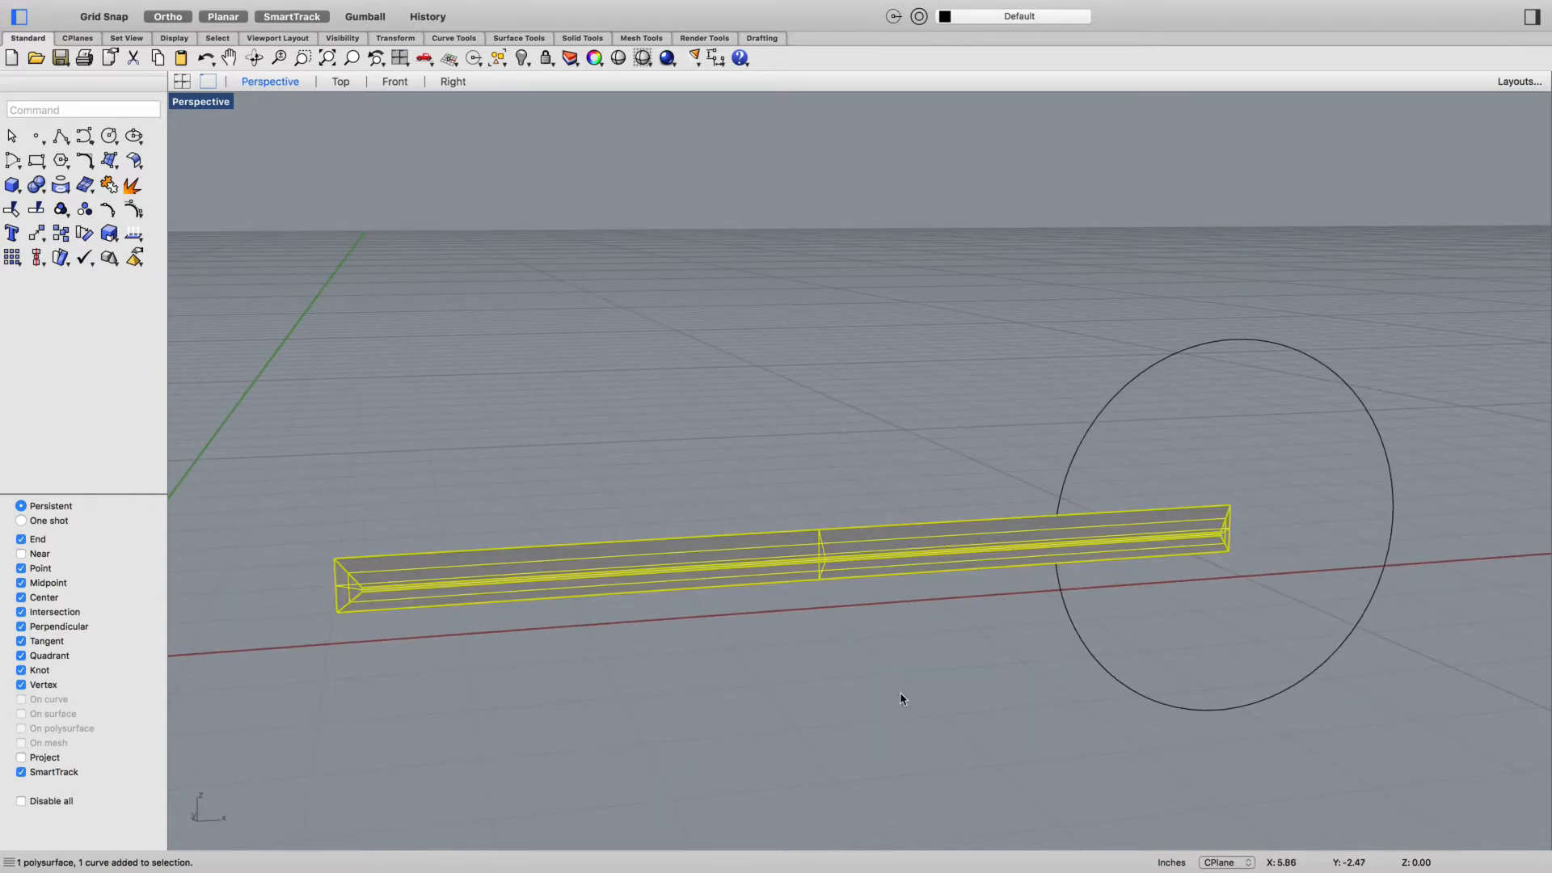
type("Move")
key("Return")
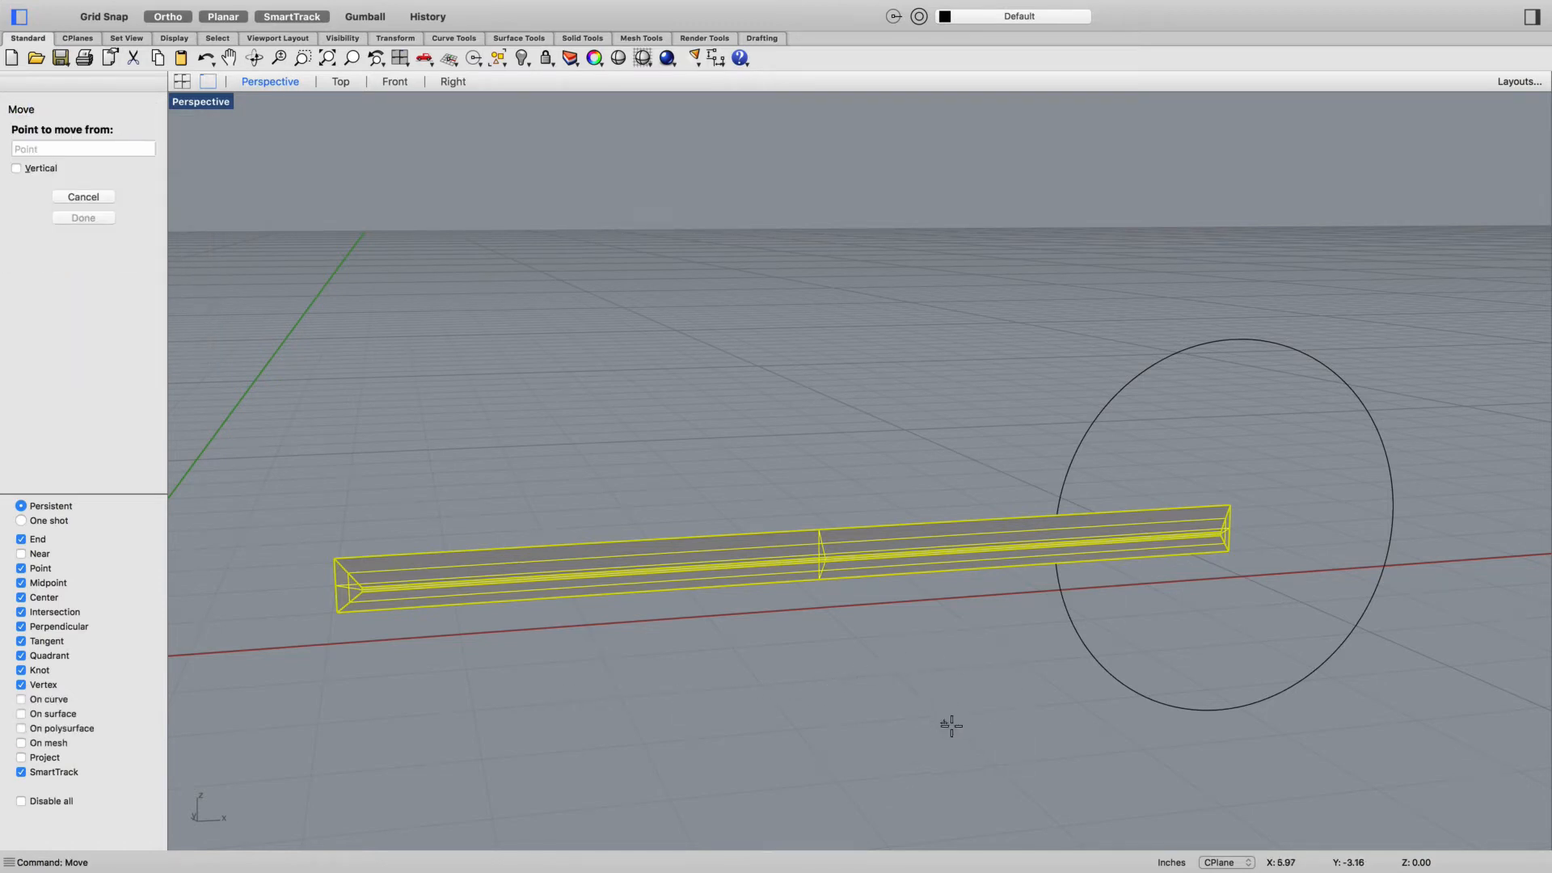
left_click(992, 730)
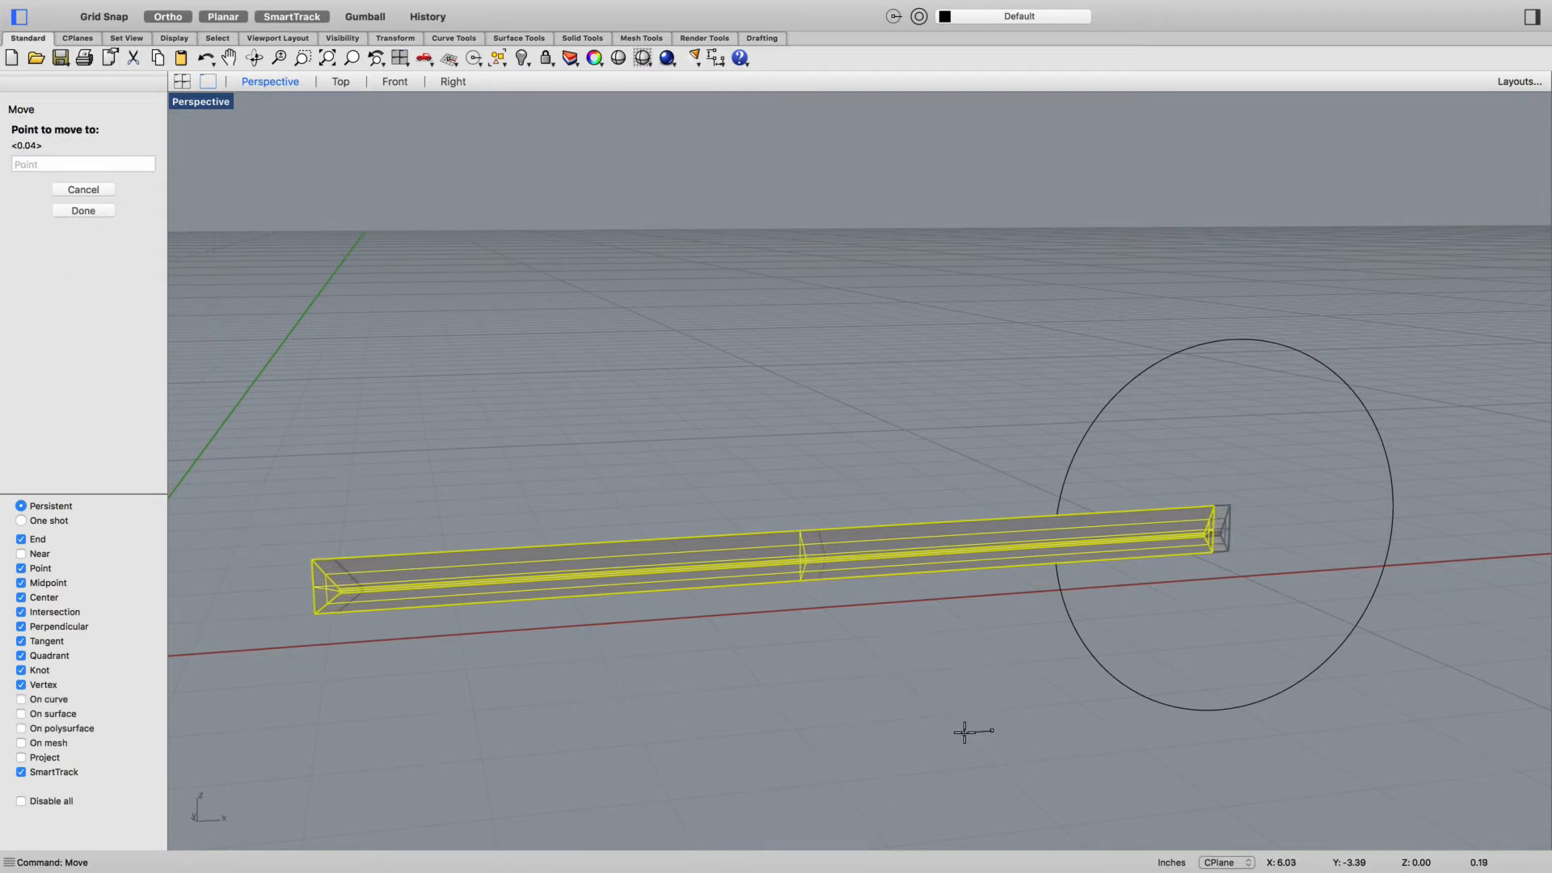
left_click(962, 735)
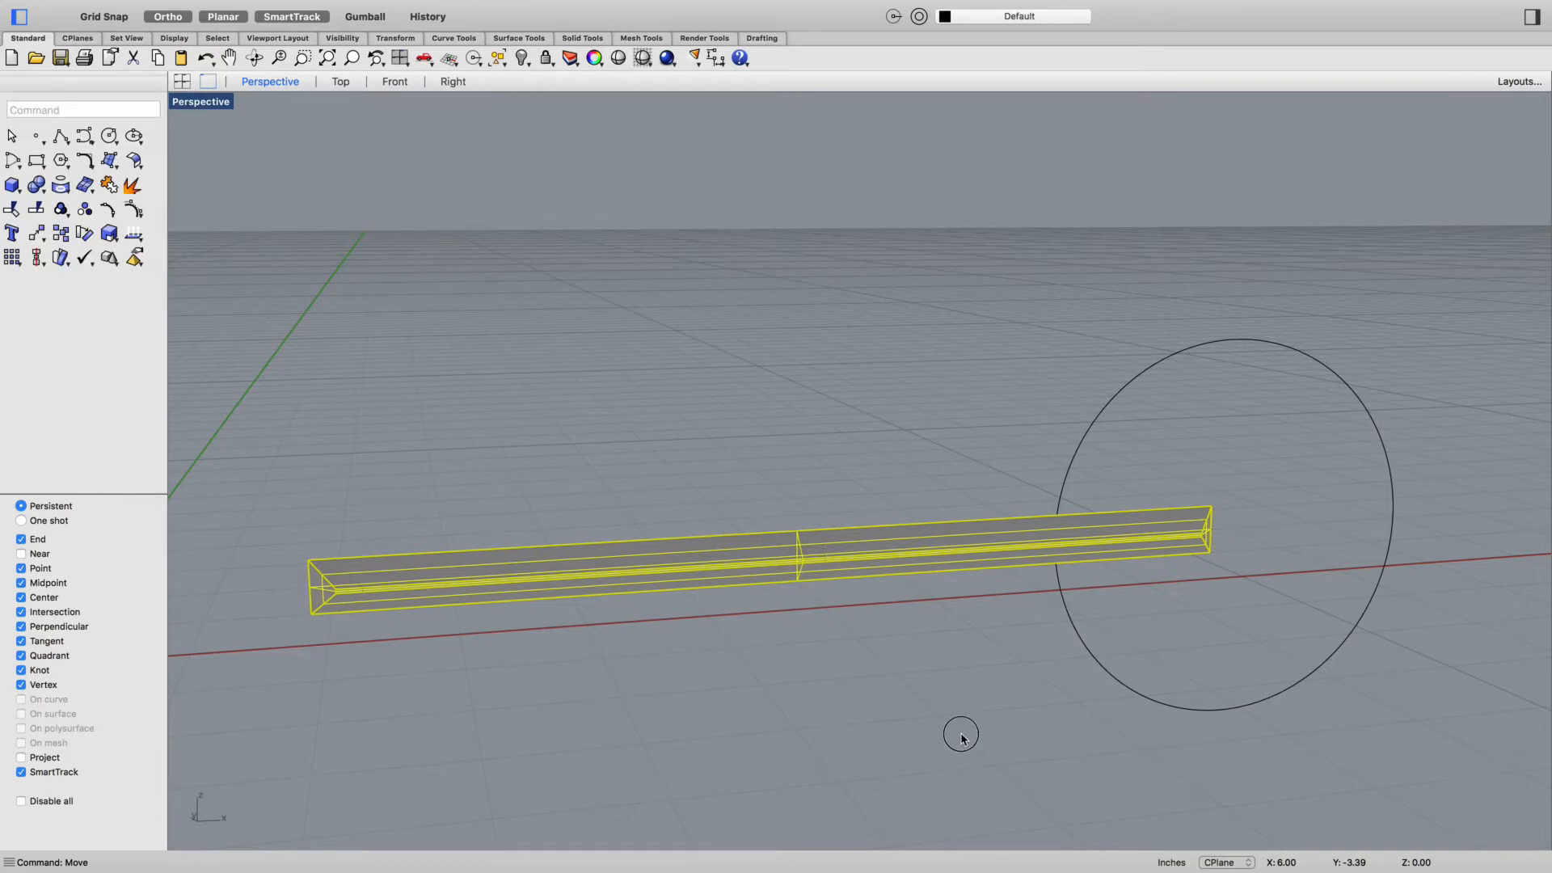
scroll(916, 626, "down", 3)
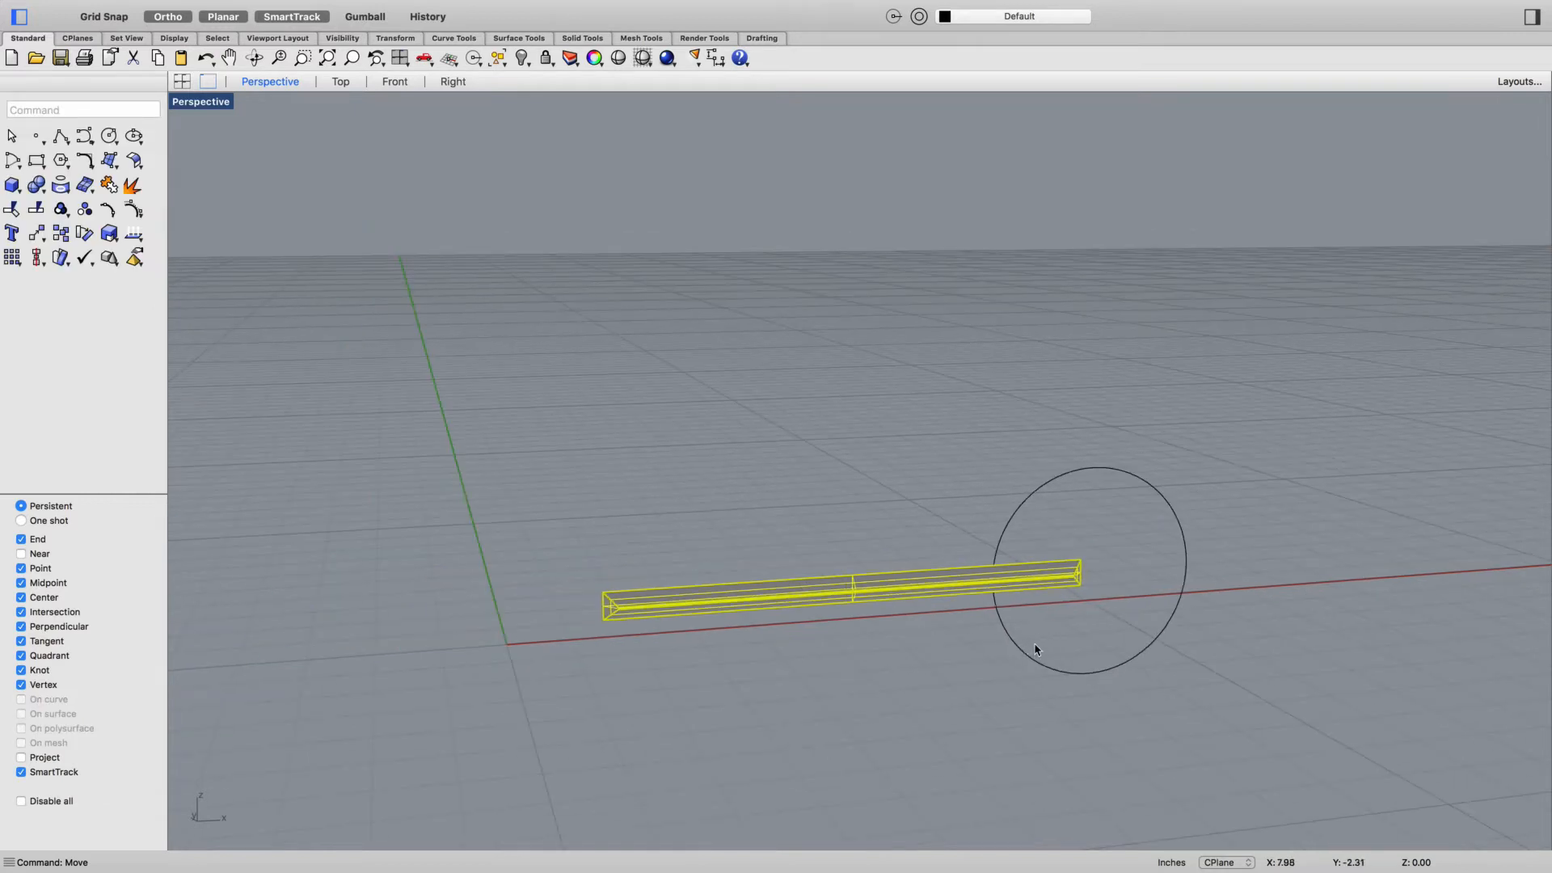
left_click(1026, 676)
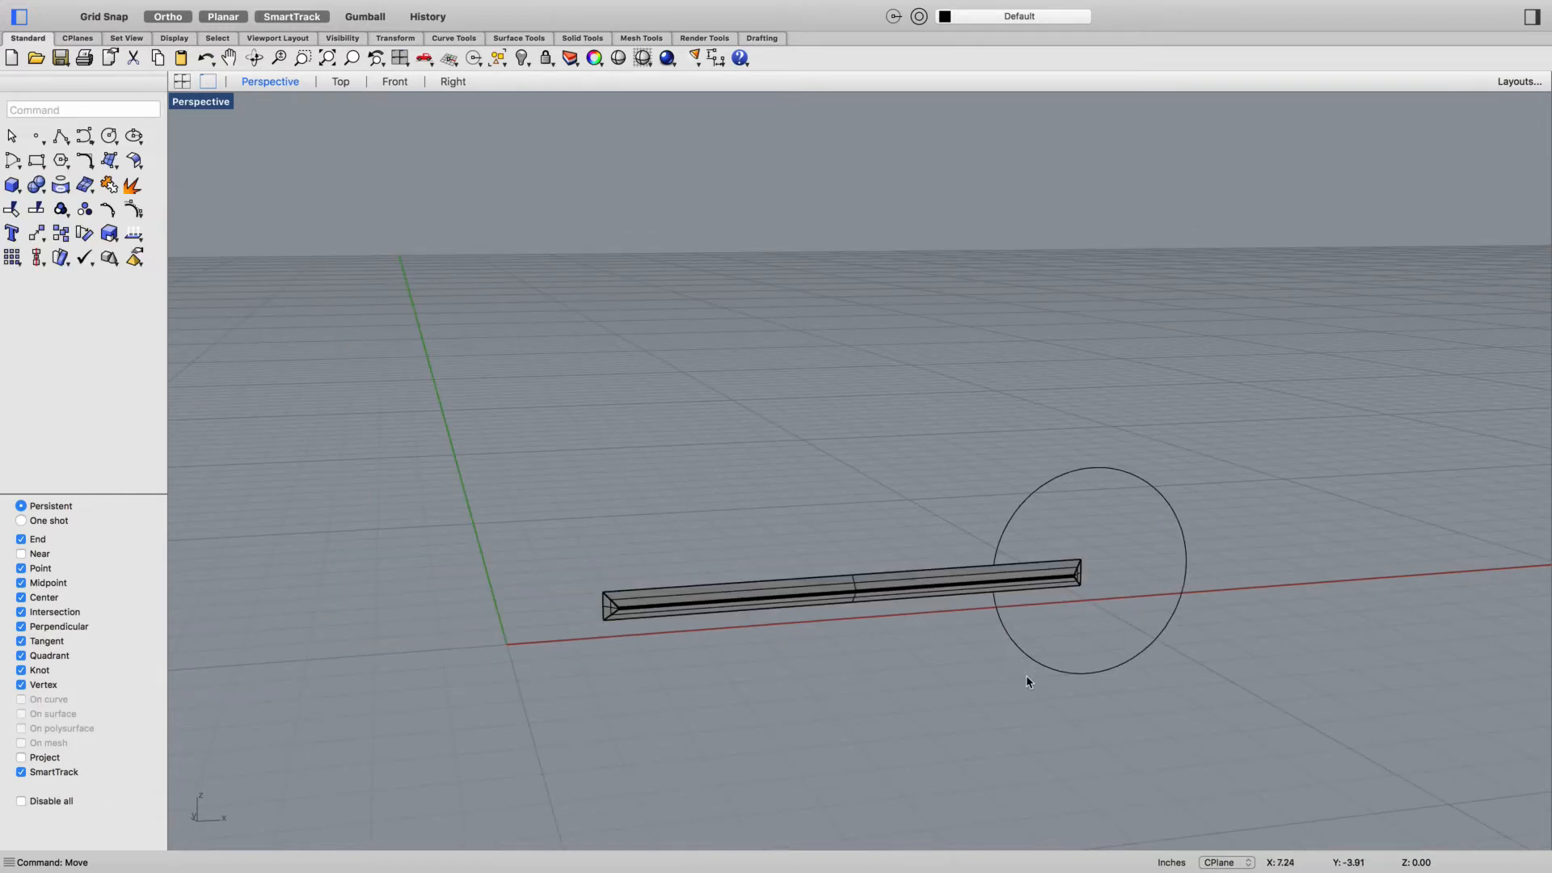
Extrude the hub circle about 0.5 inches toward the front as a tapered solid with a draft angle of -45
left_click(1071, 675)
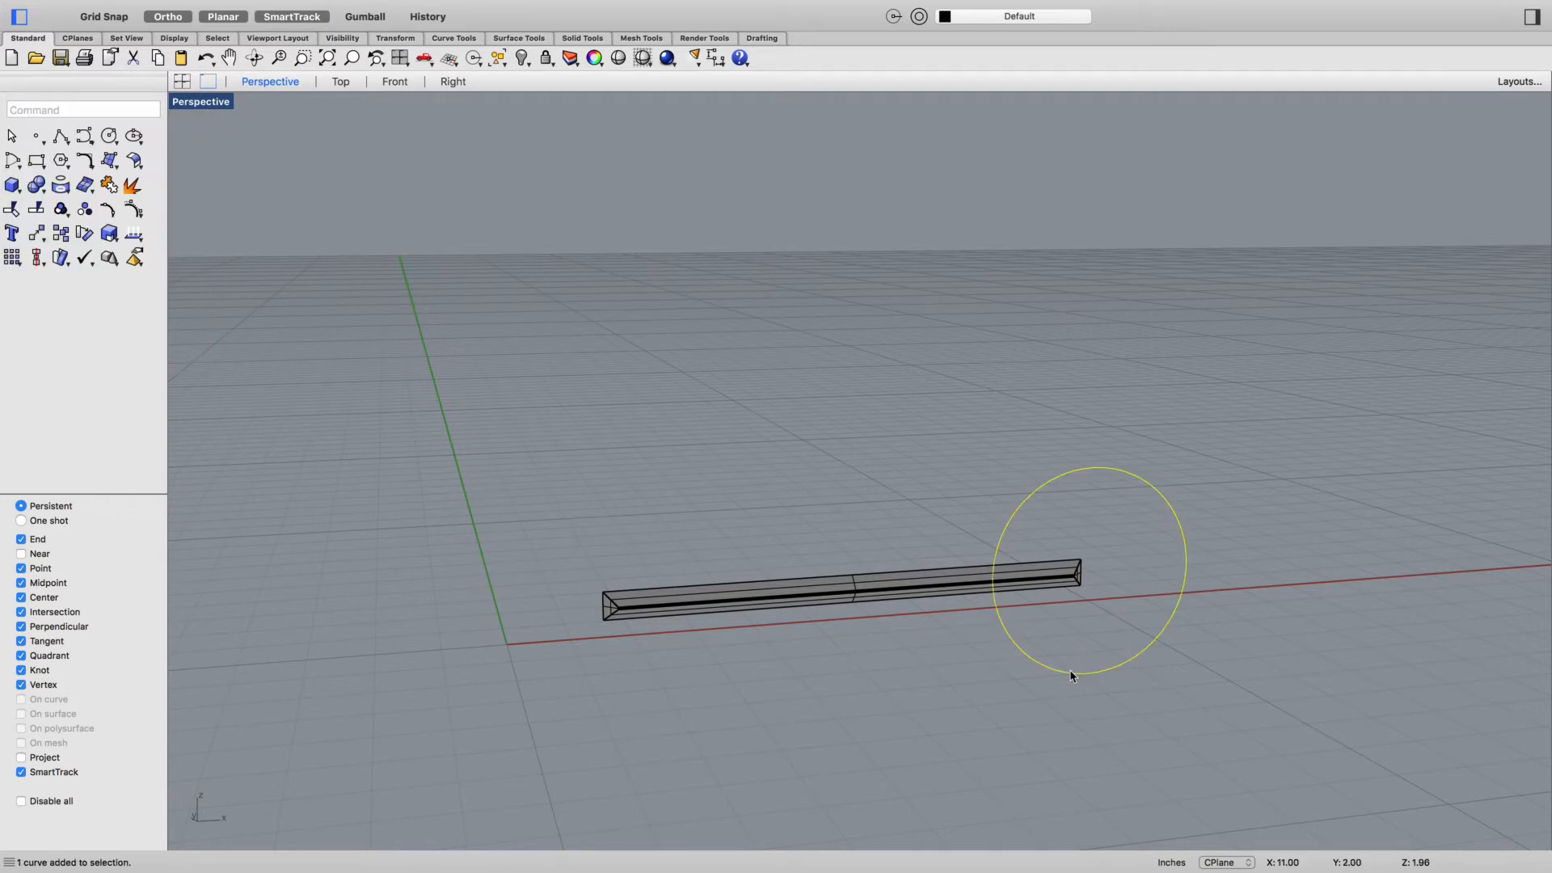
type("ExtrudeCrvTapered")
key("Return")
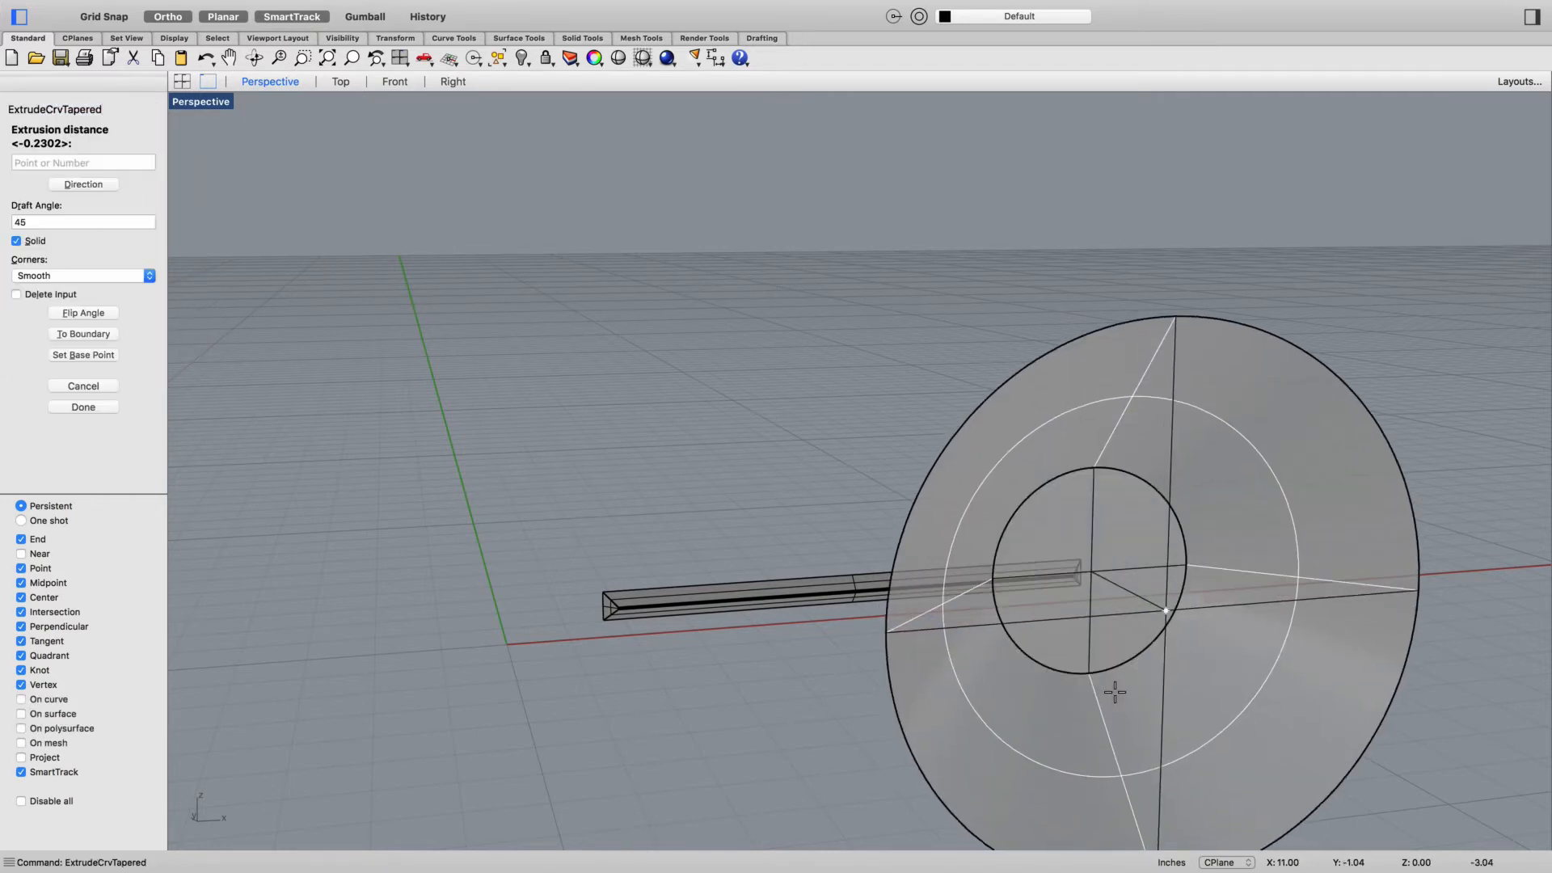
double_click(55, 220)
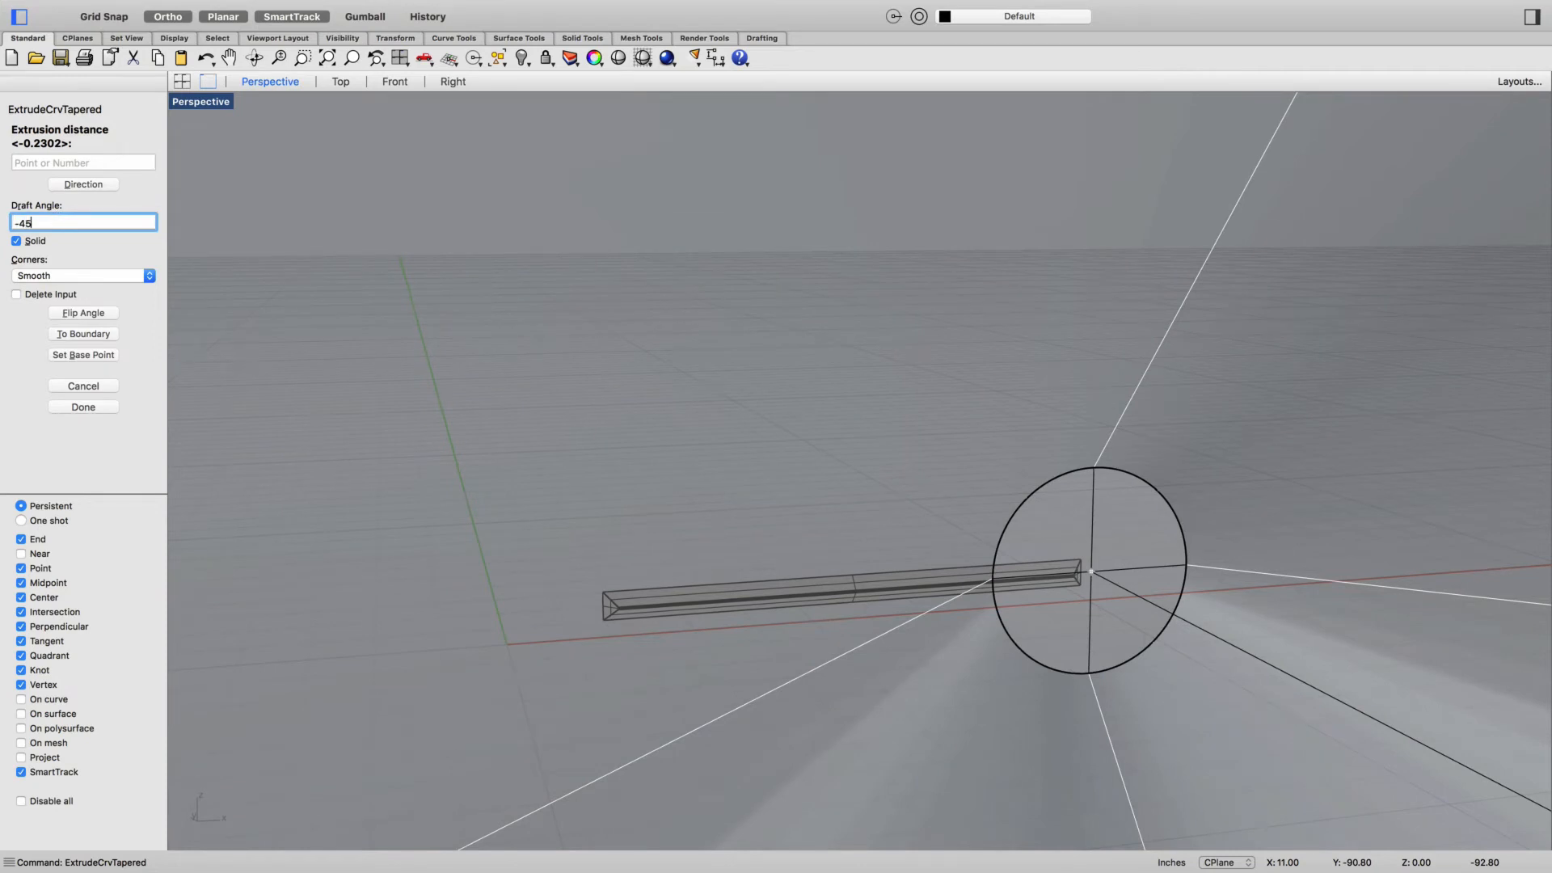
type("-45")
key("Return")
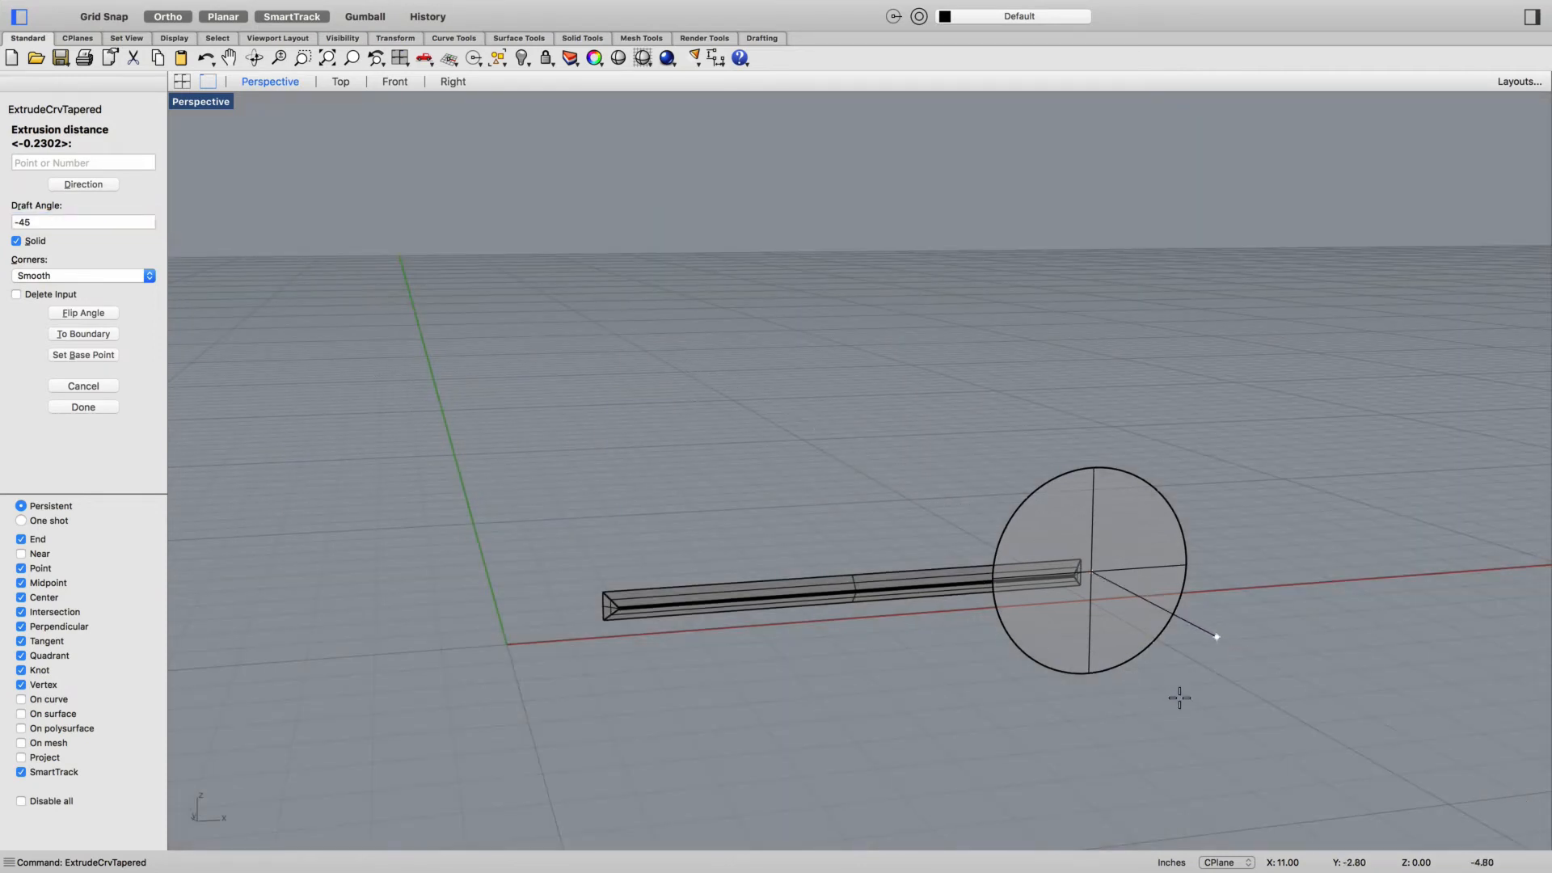
mouse_move(1180, 697)
right_mouse_down()
mouse_move(1102, 696)
mouse_move(1172, 711)
right_mouse_up()
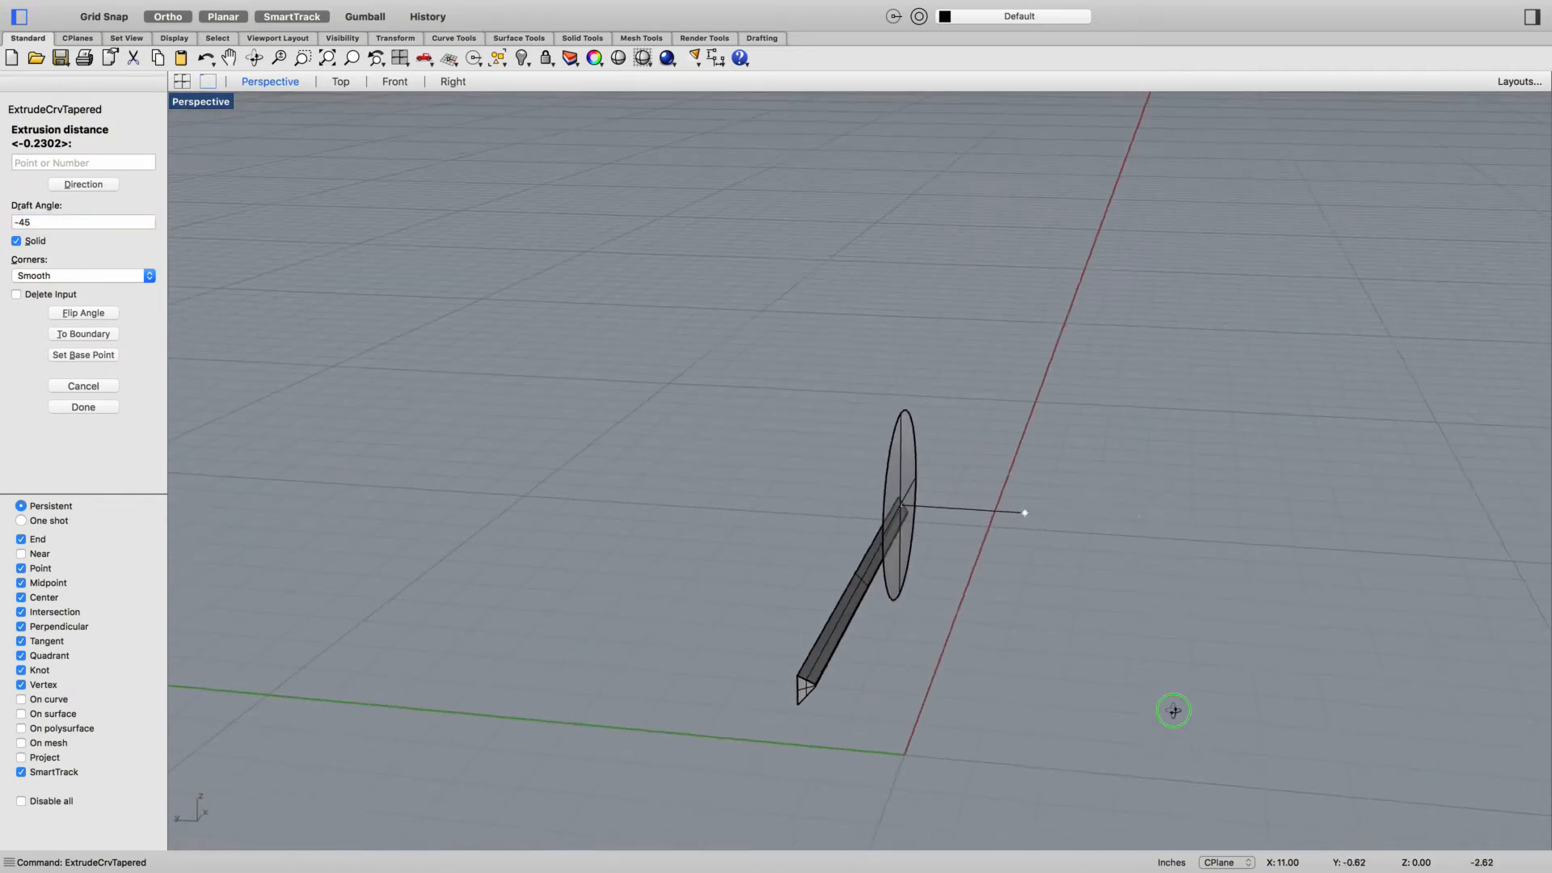
left_click(917, 602)
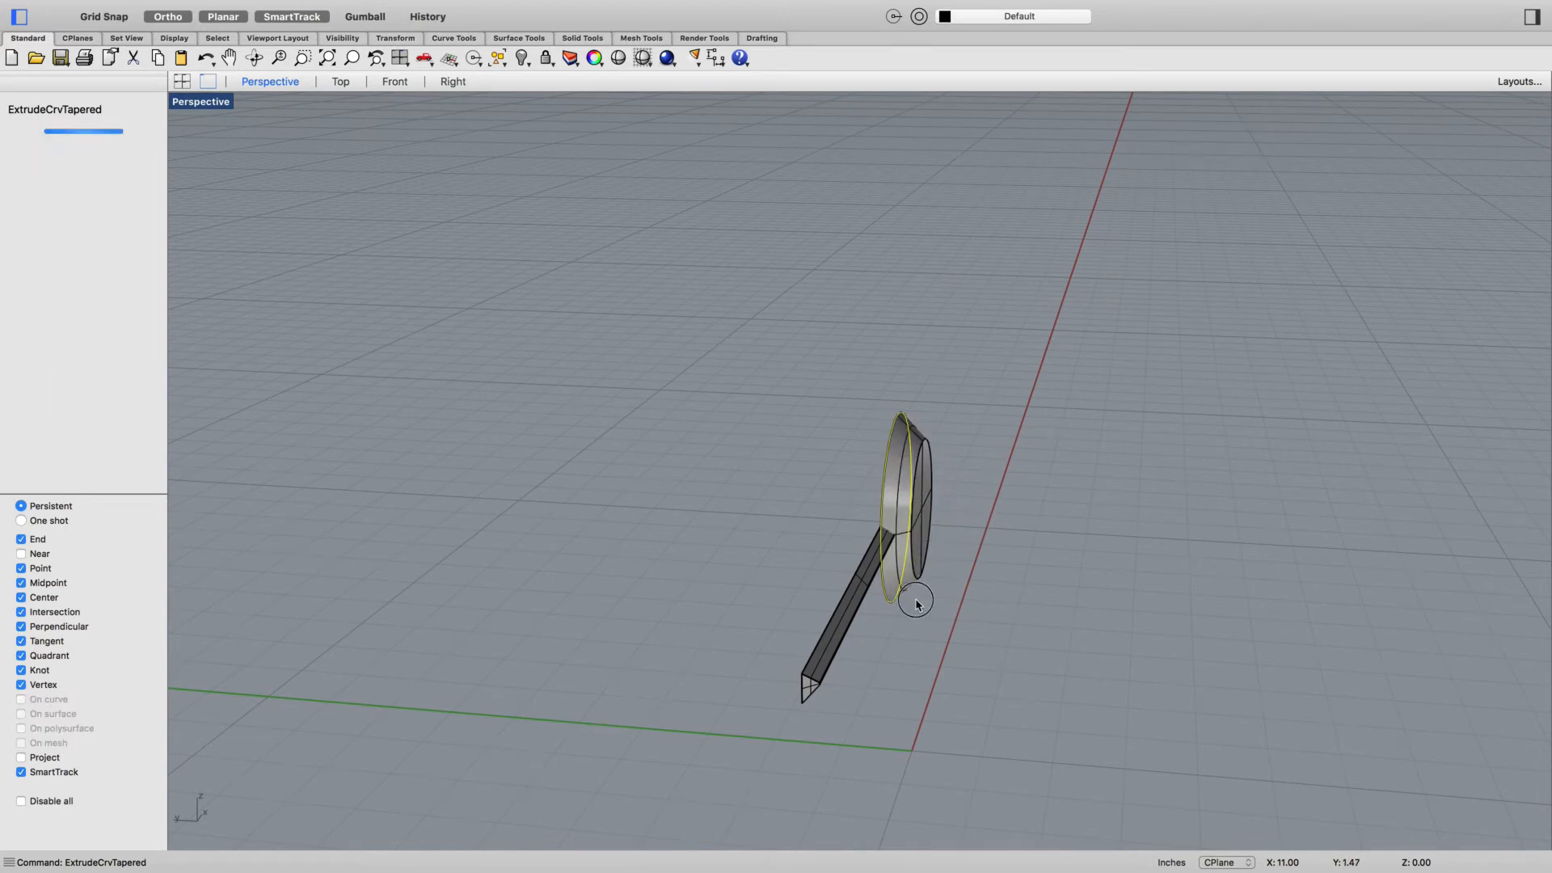
right_click_drag(952, 633, 980, 635)
scroll(1140, 653, "up", 3)
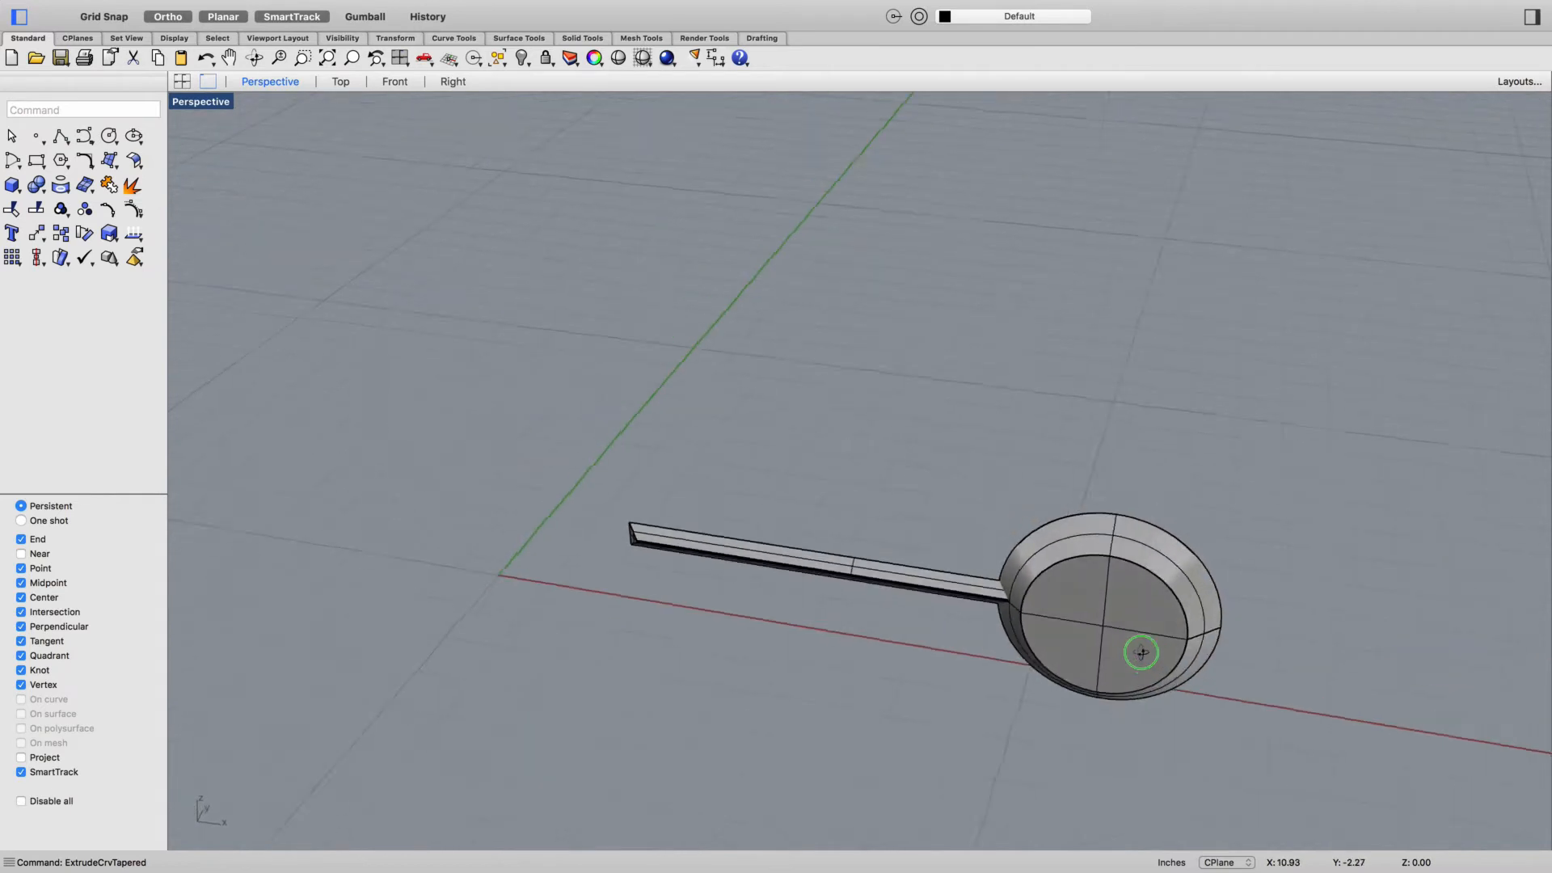
mouse_move(1141, 653)
right_mouse_down()
mouse_move(1175, 704)
mouse_move(1161, 634)
right_mouse_up()
left_click_drag(777, 465, 477, 662)
type("ArrayPolar")
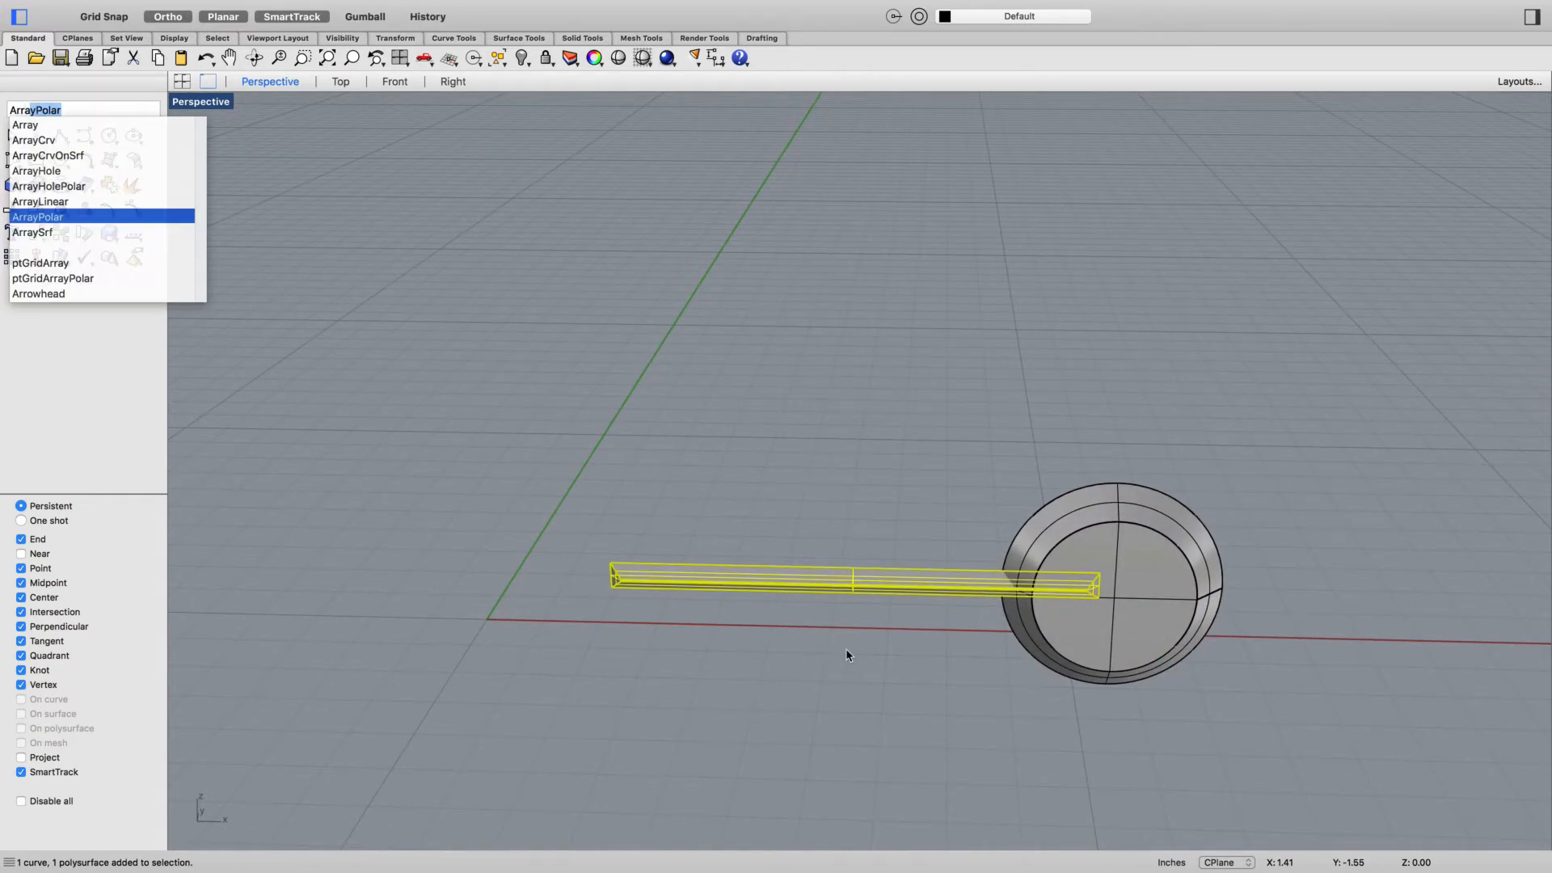
key("Return")
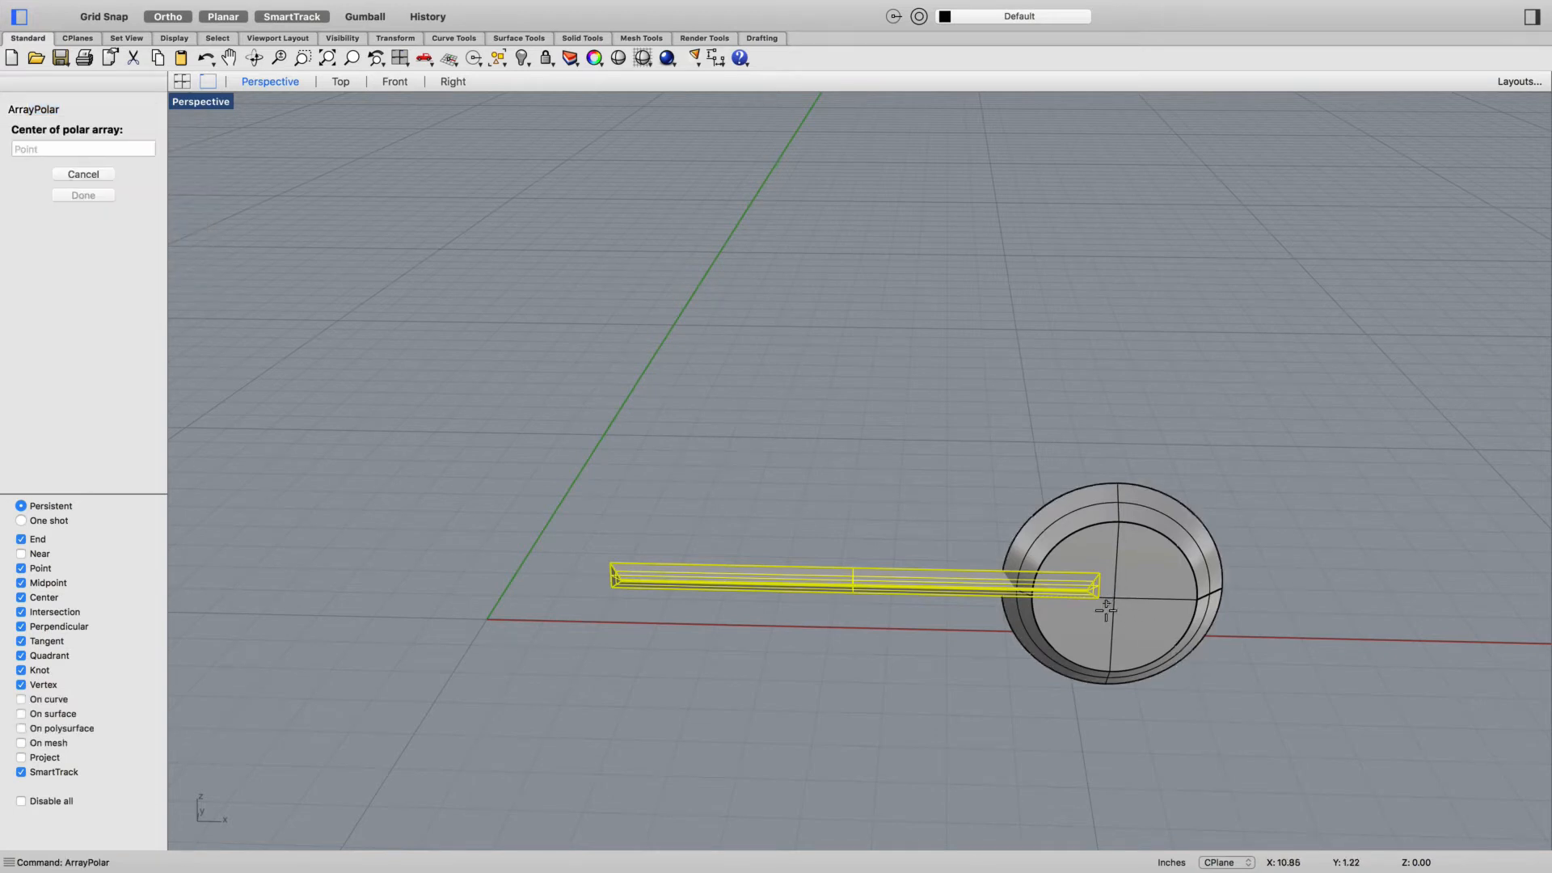
left_click(1060, 671)
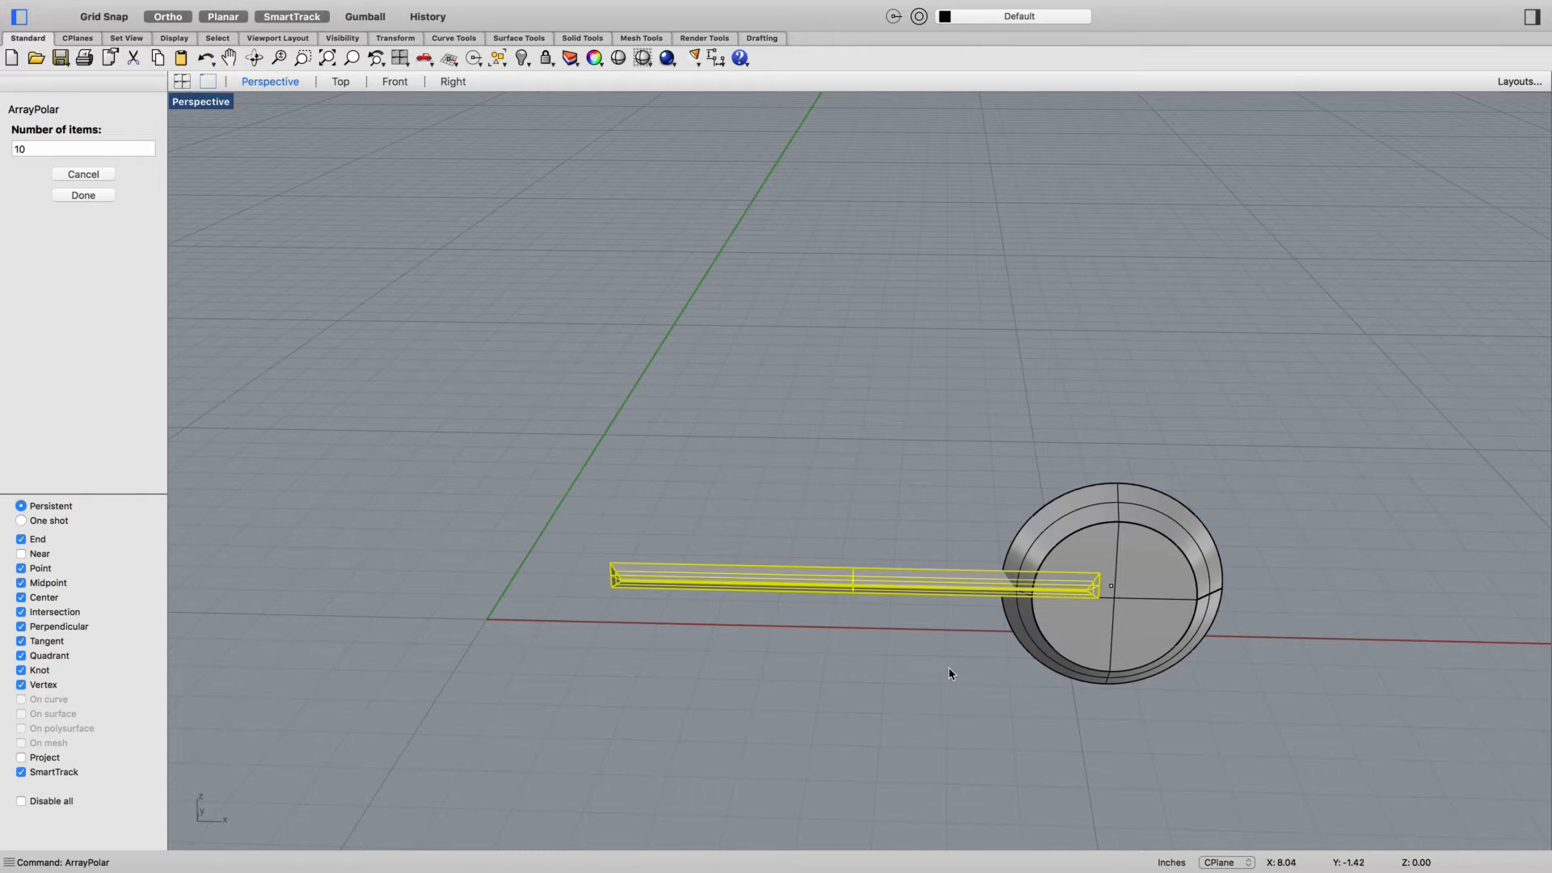
left_click(36, 148)
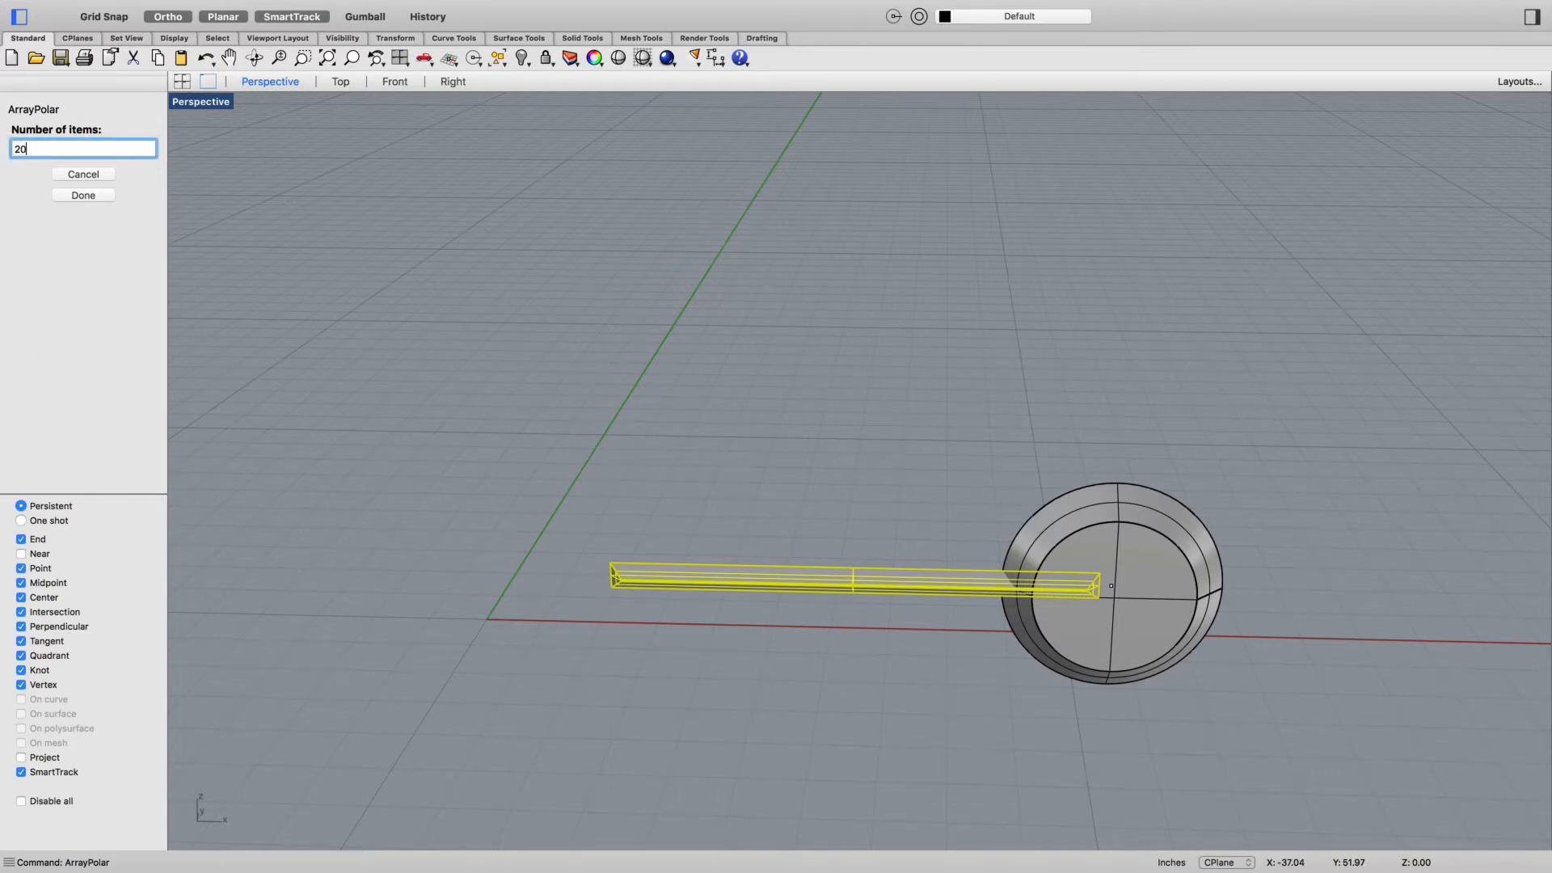
key("Return")
scroll(599, 253, "down", 5)
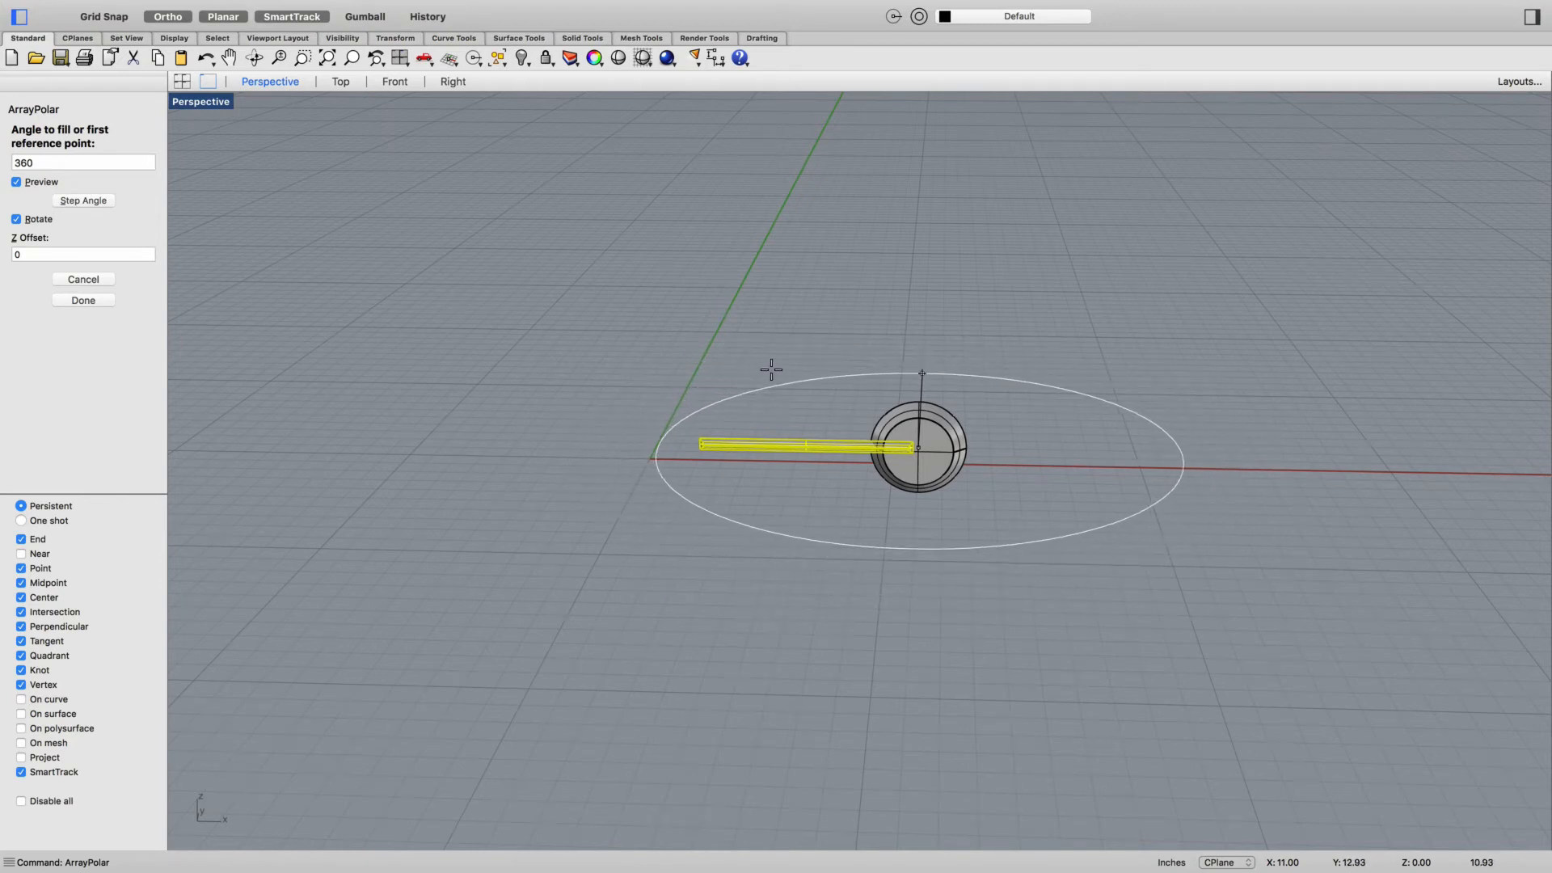
key("Escape")
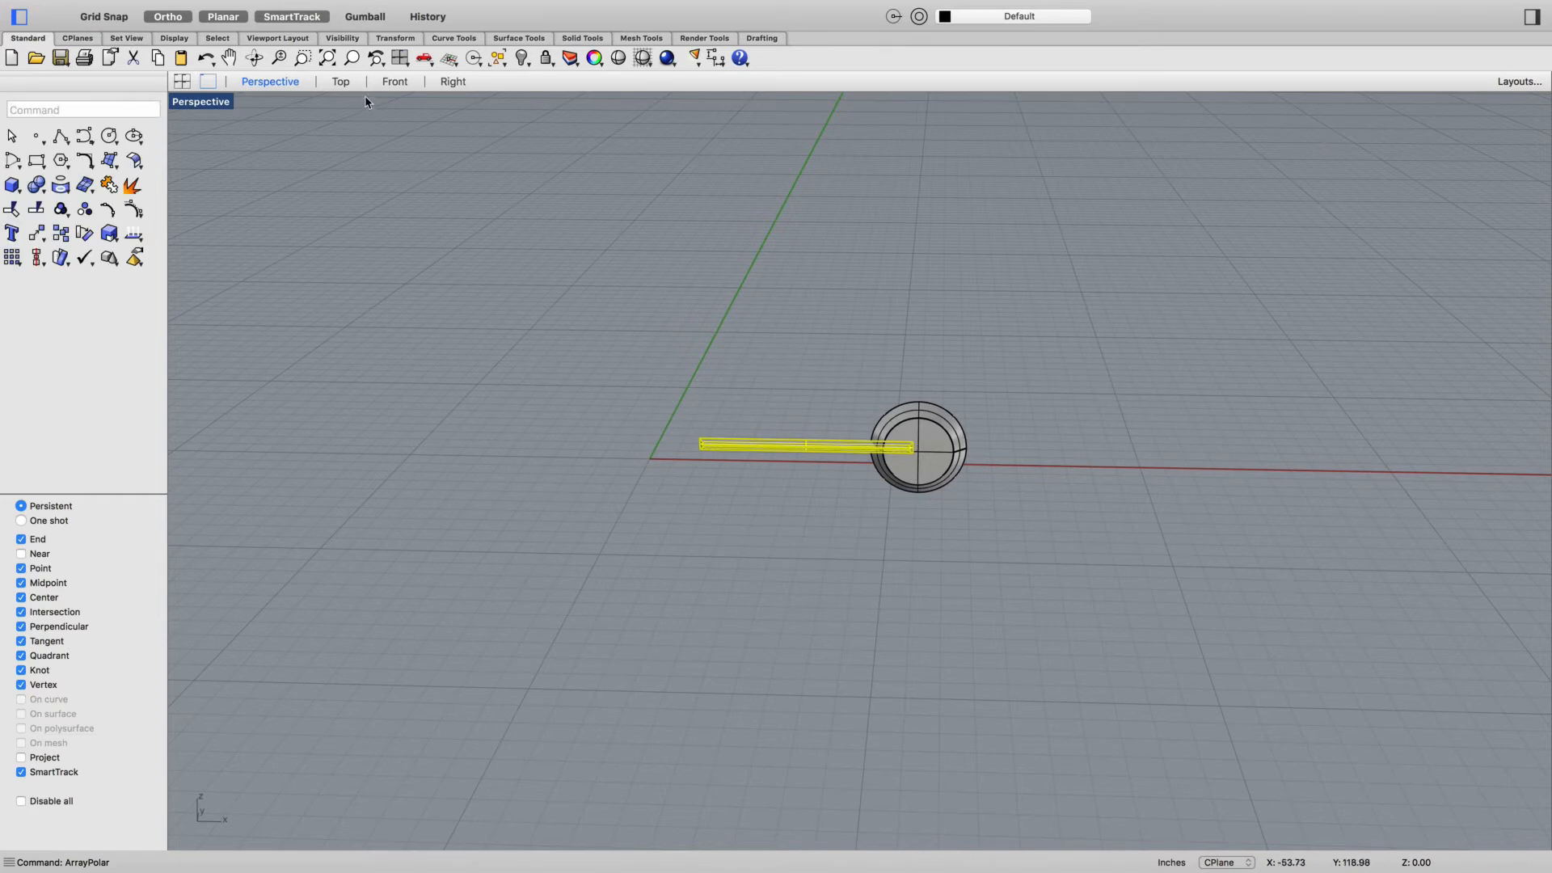
Create a polar array of 20 spokes over 360 degrees around the hub's centre in the front view
left_click(396, 82)
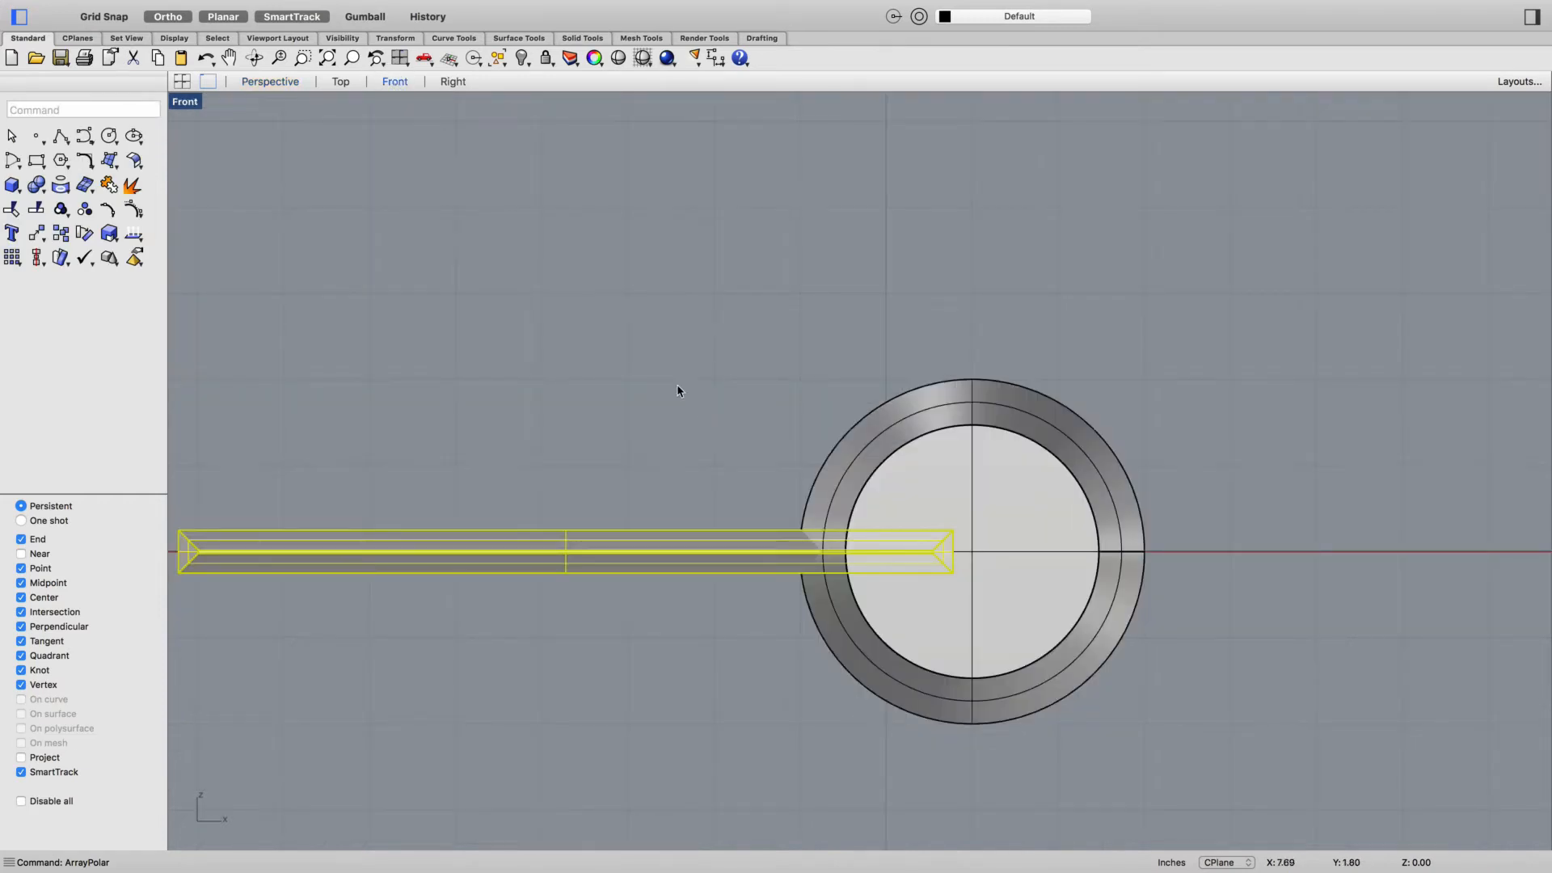
scroll(678, 391, "down", 3)
type("arrayPolar")
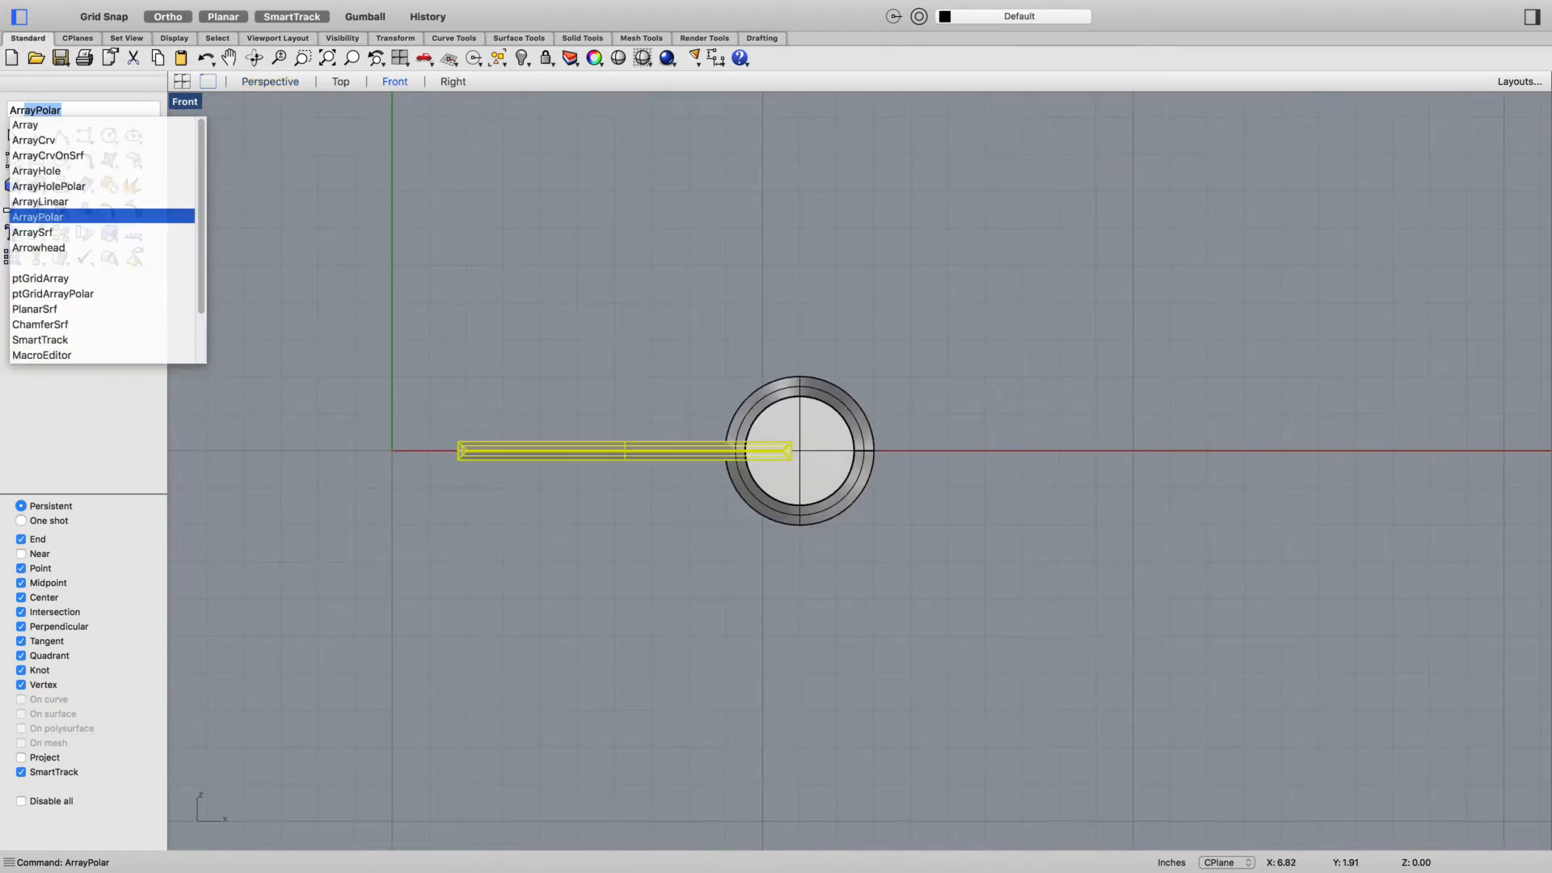
key("Return")
left_click(772, 489)
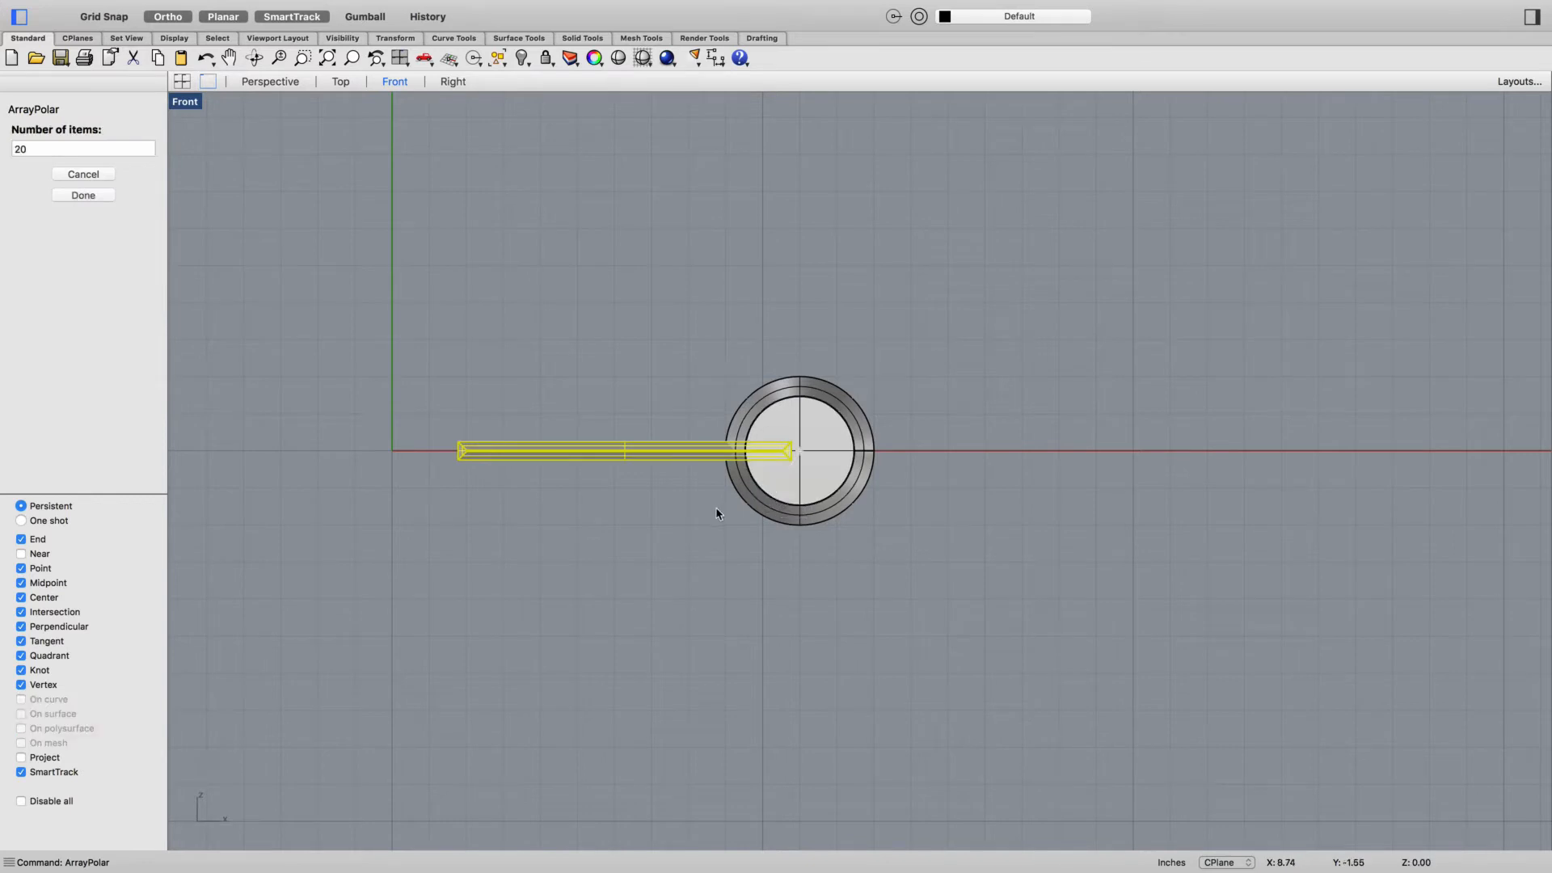
key("Return")
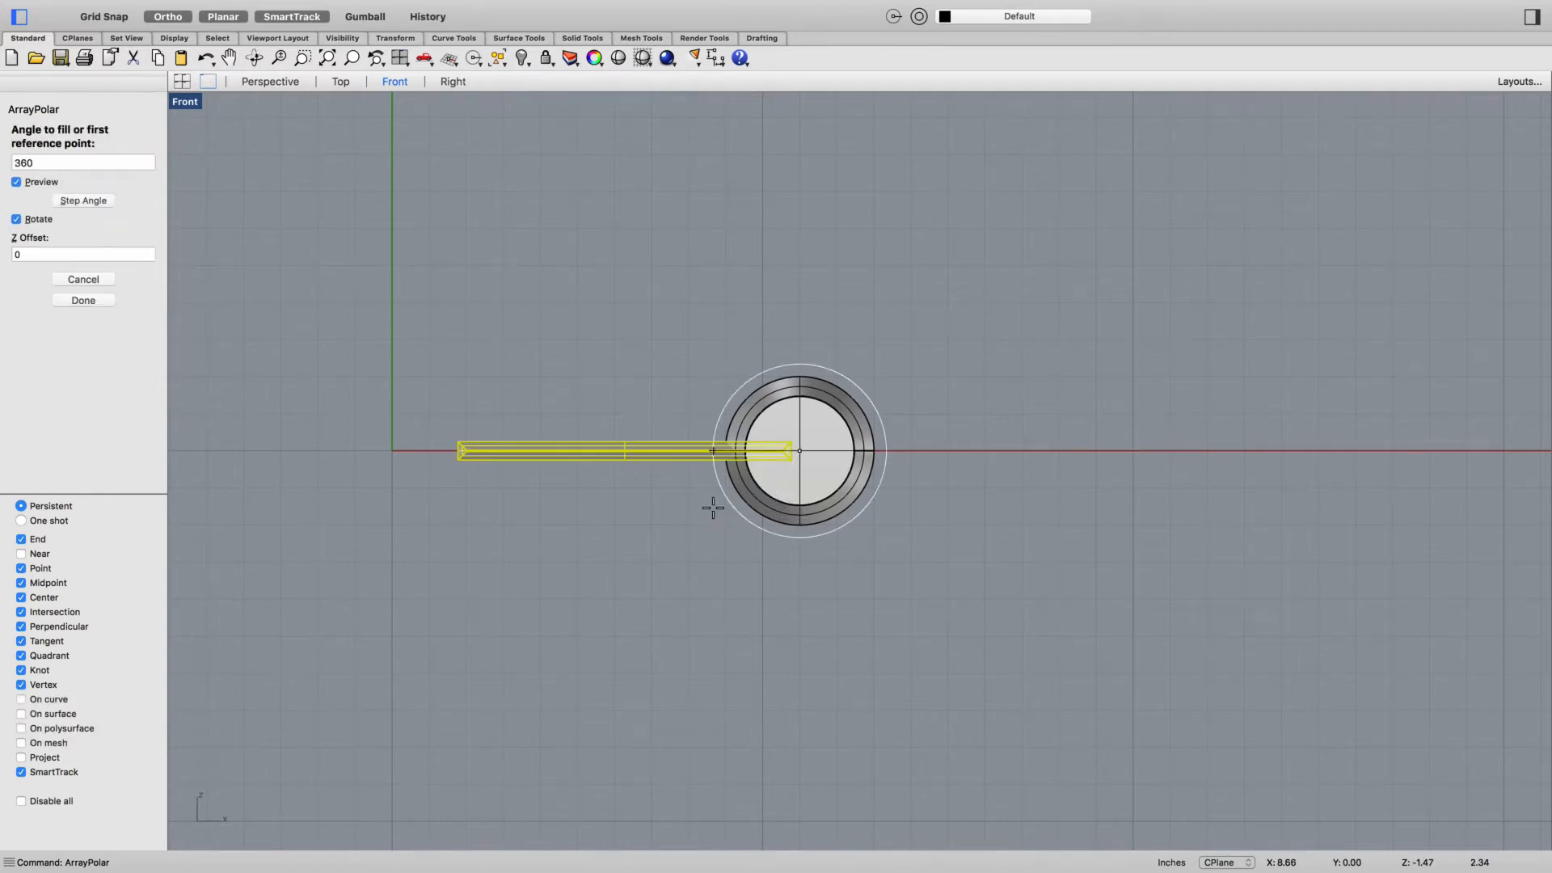
left_click(611, 549)
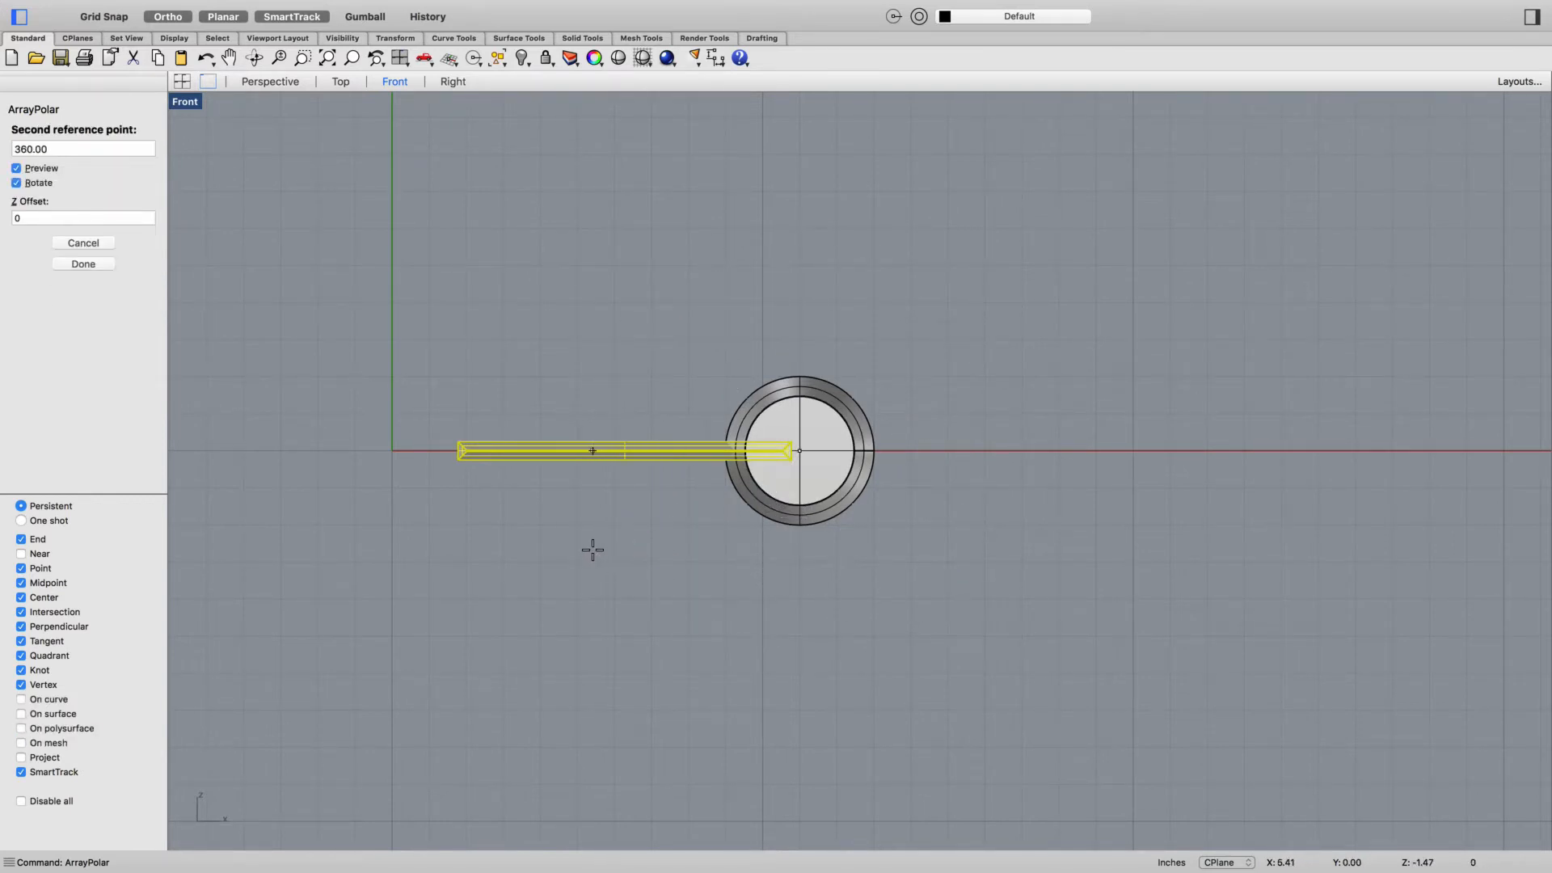
key("Return")
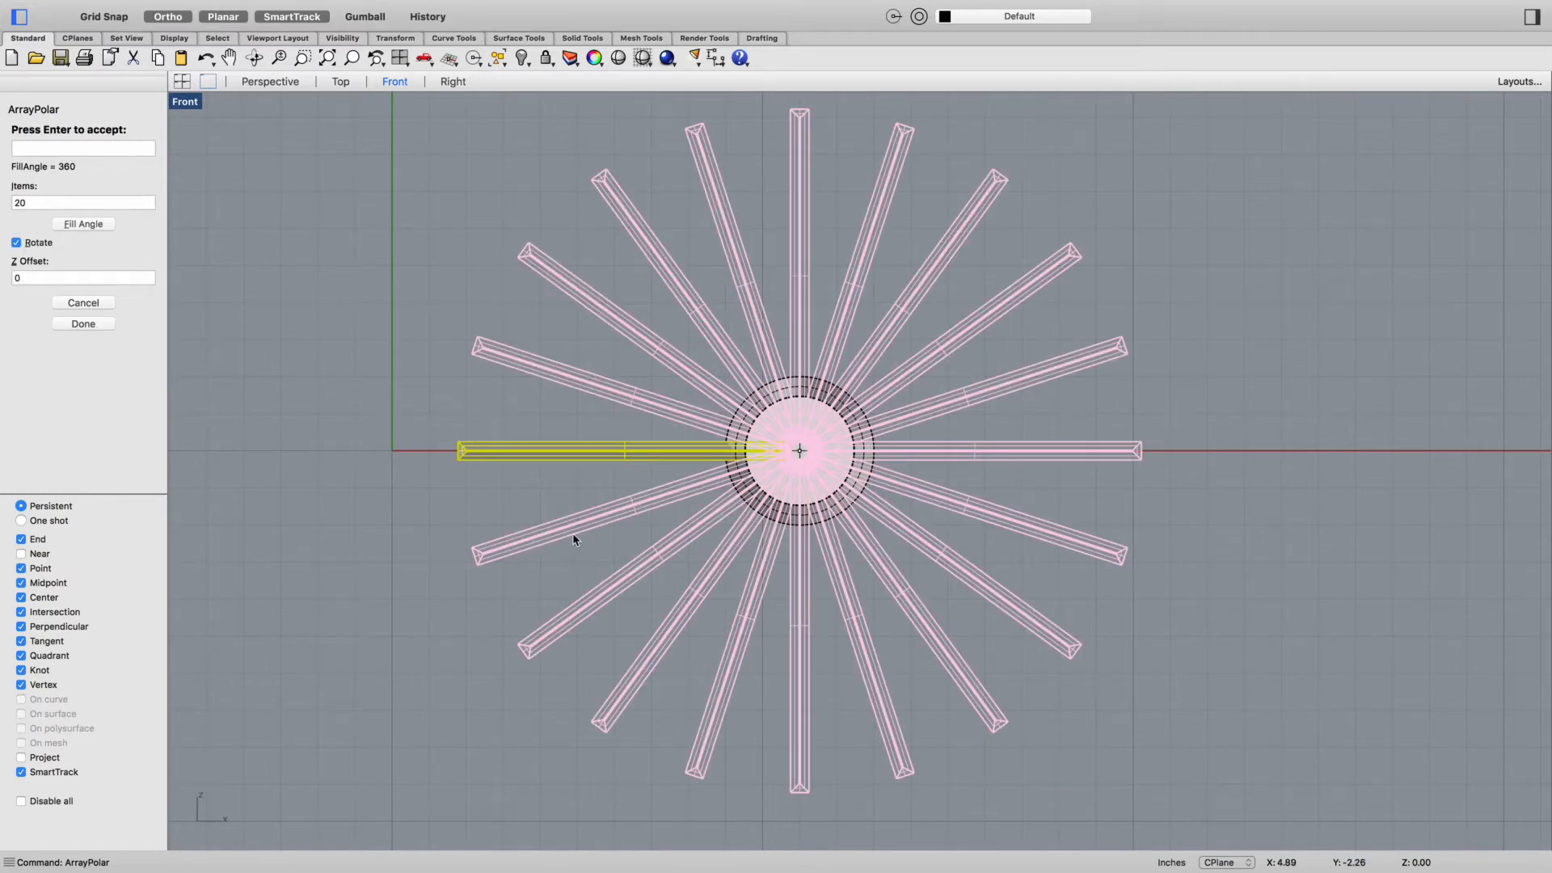
key("Return")
right_click_drag(617, 546, 669, 535)
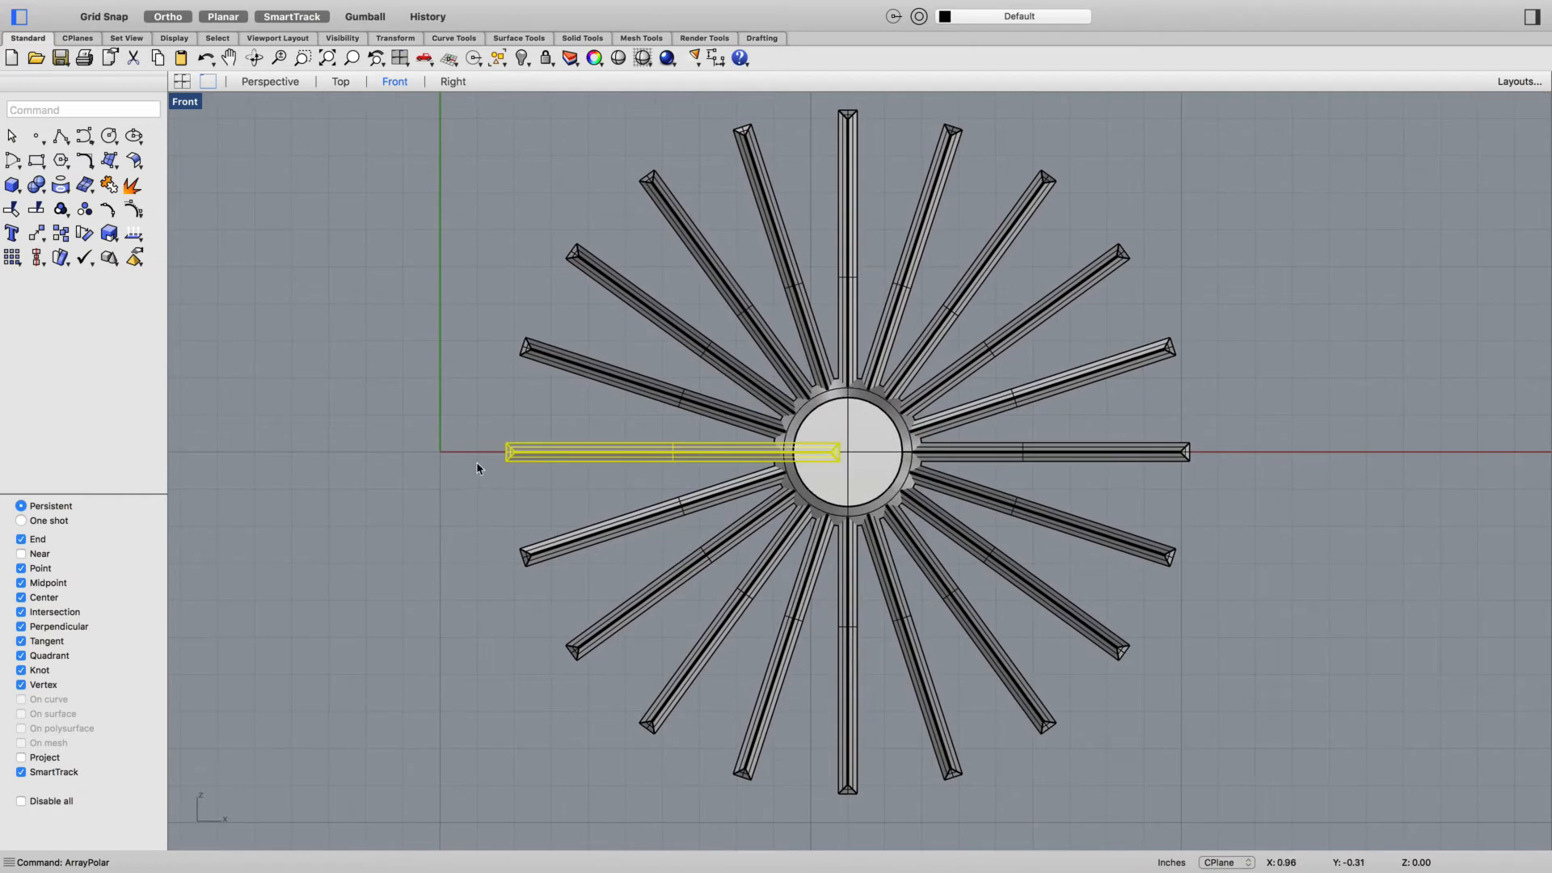
left_click(558, 487)
right_click_drag(531, 488, 581, 505)
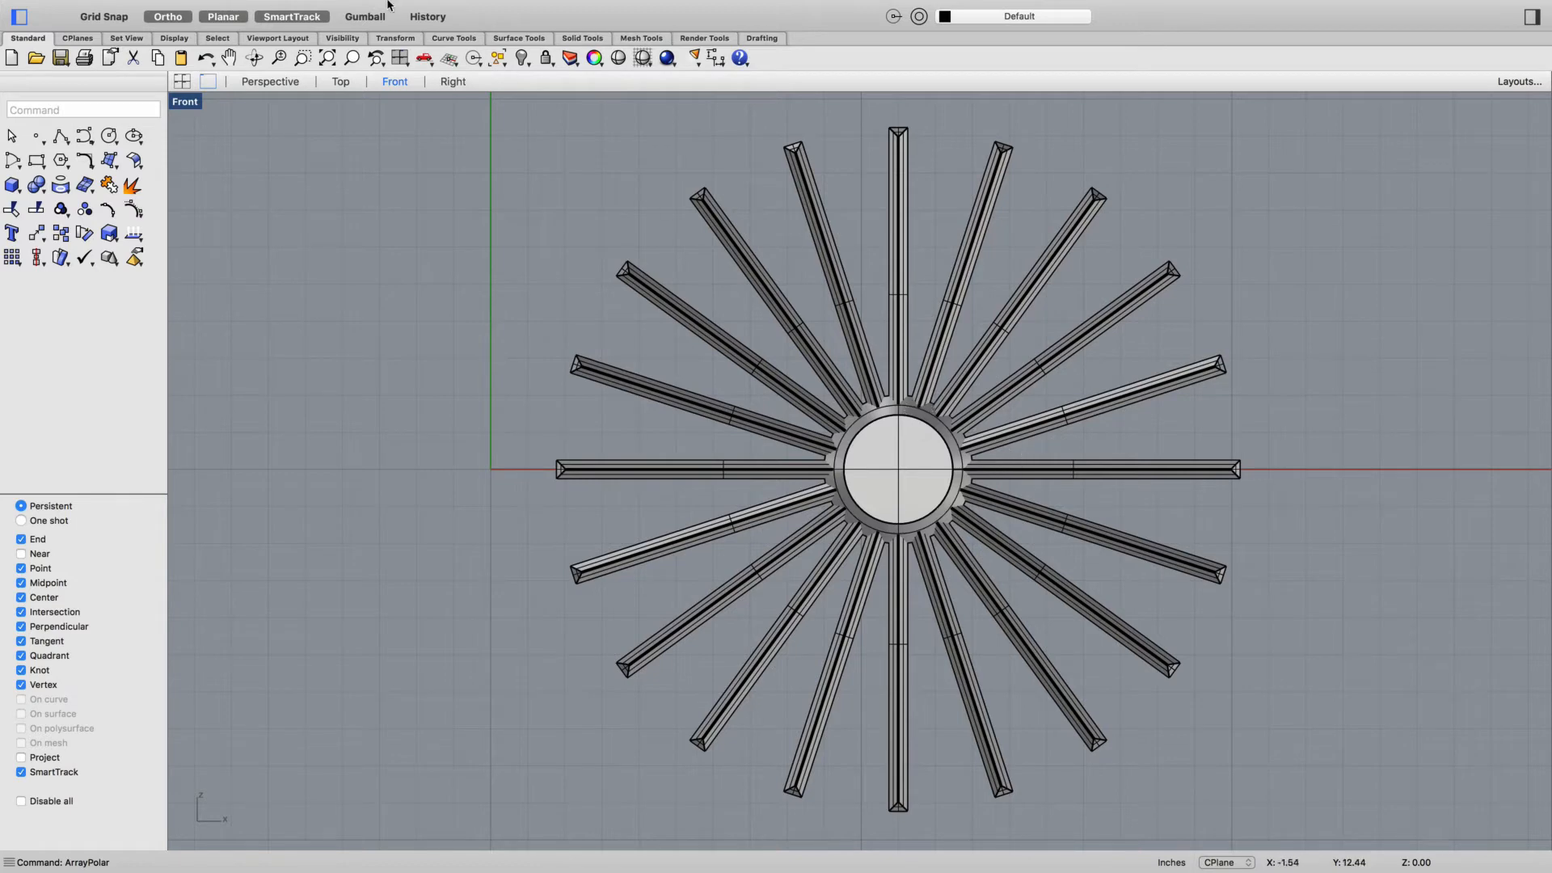
Try to Boolean union all the spokes and the hub in one go
left_click(270, 81)
right_click_drag(534, 284, 601, 296)
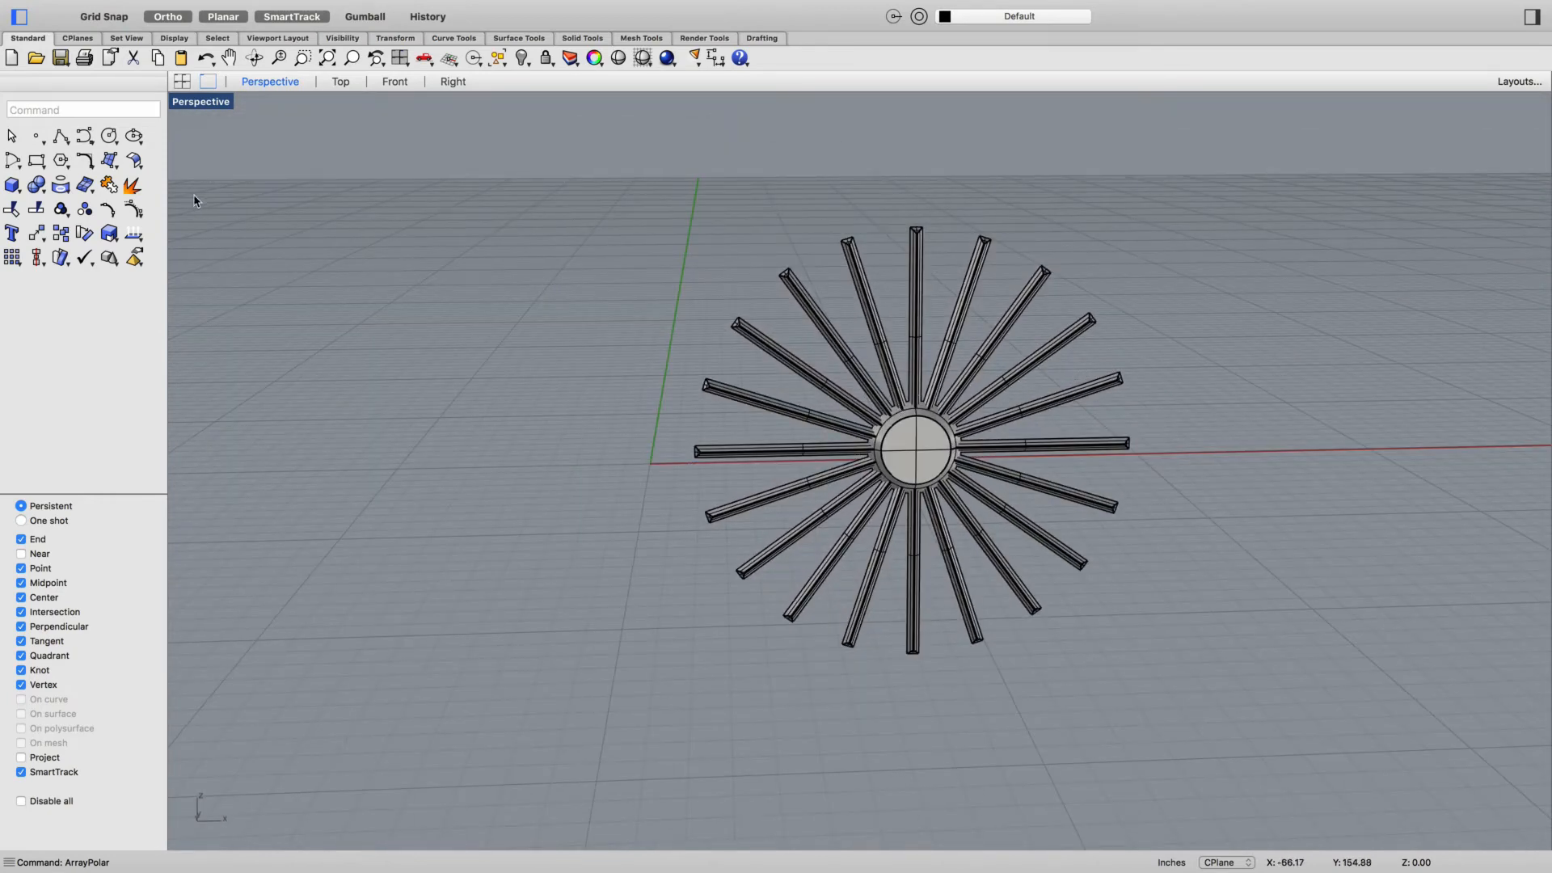
left_click(36, 186)
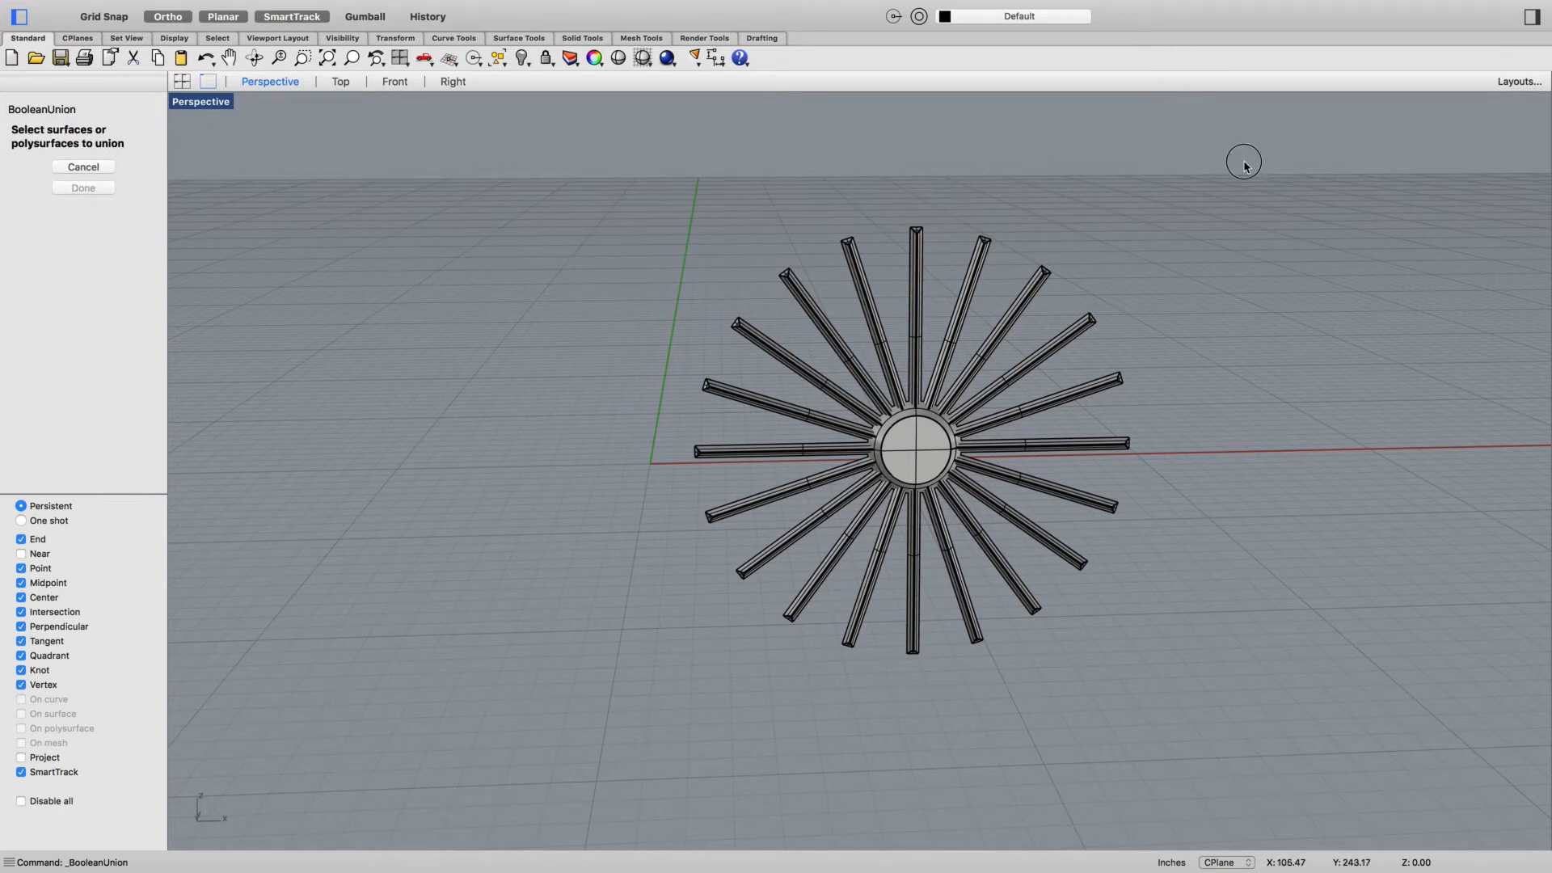
left_click_drag(1240, 159, 609, 717)
key("Return")
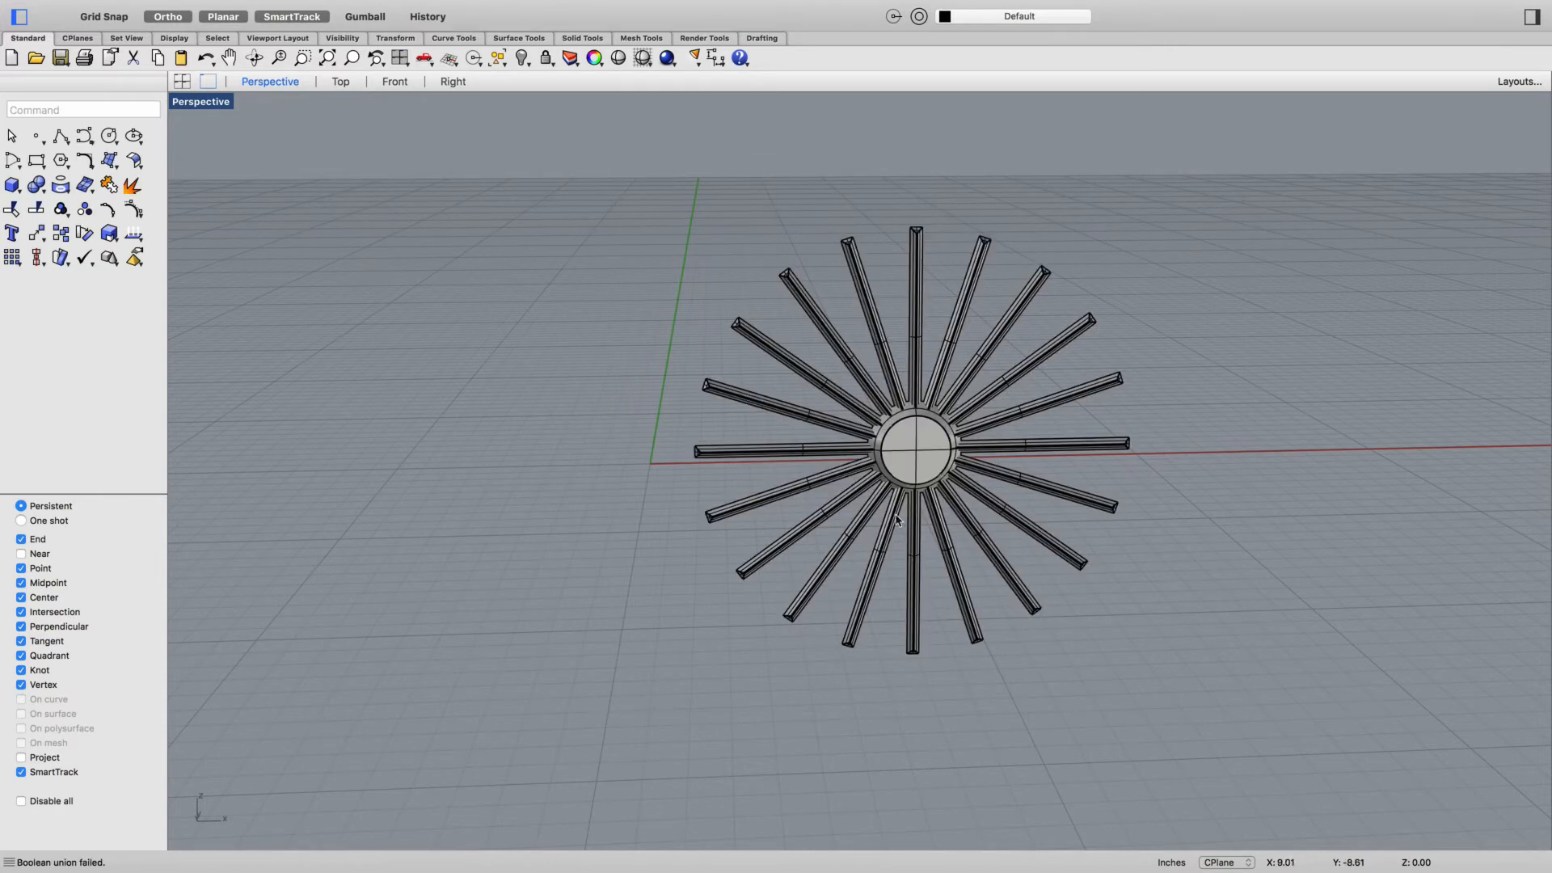
left_click(894, 517)
left_click(1135, 498)
Move the hub slightly along the Y direction so it sits deeper within the spokes
right_click_drag(728, 556, 973, 568)
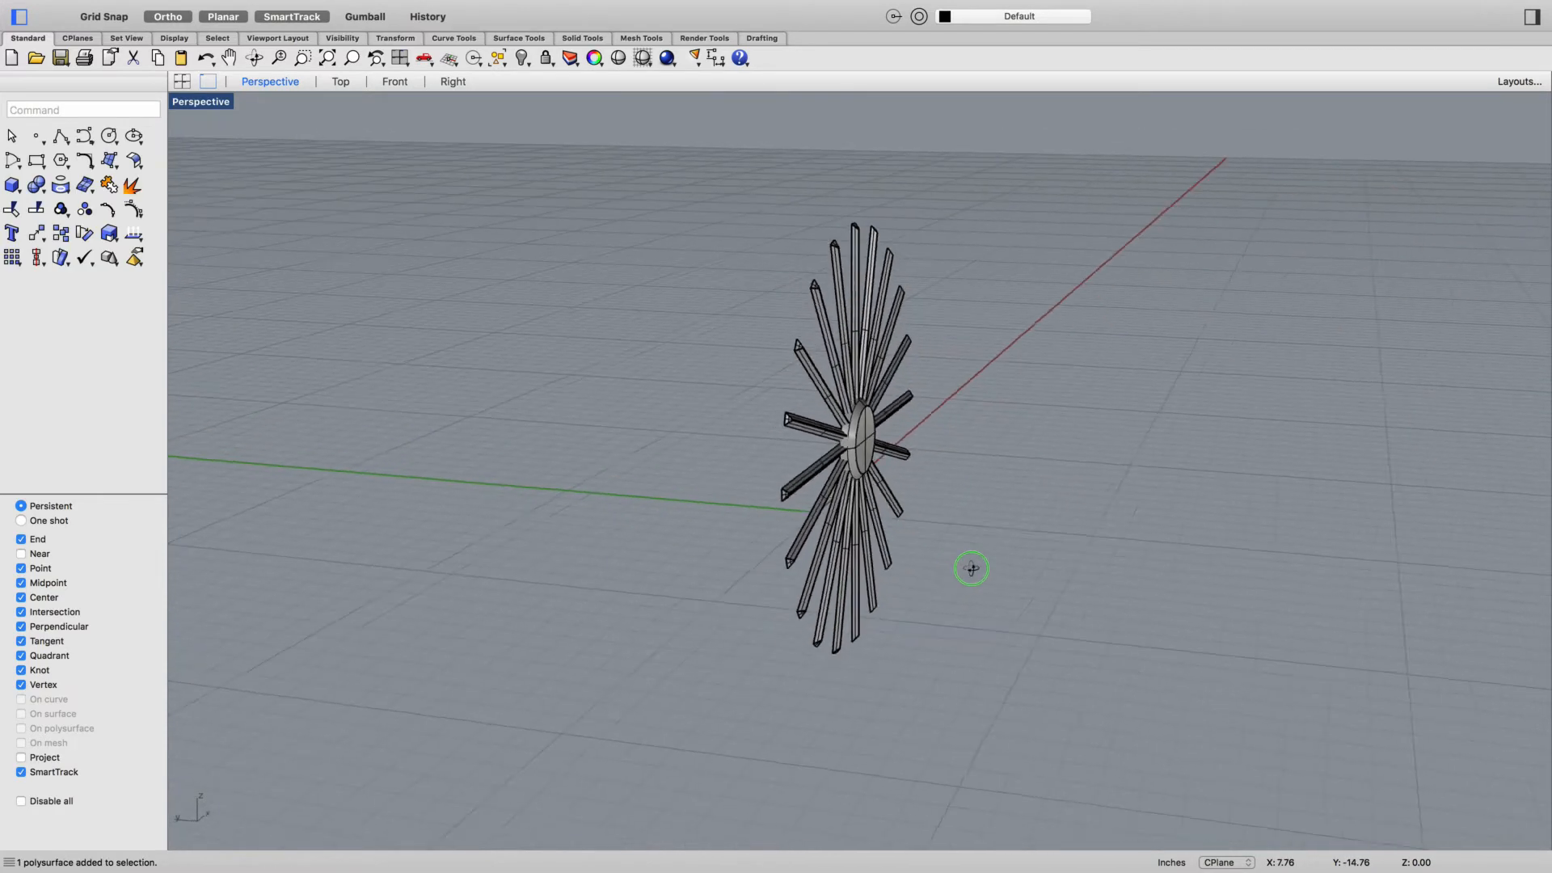
scroll(698, 554, "up", 9)
right_click_drag(699, 557, 740, 555)
right_click_drag(1030, 197, 869, 304)
scroll(1163, 314, "up", 8)
scroll(1163, 309, "down", 10)
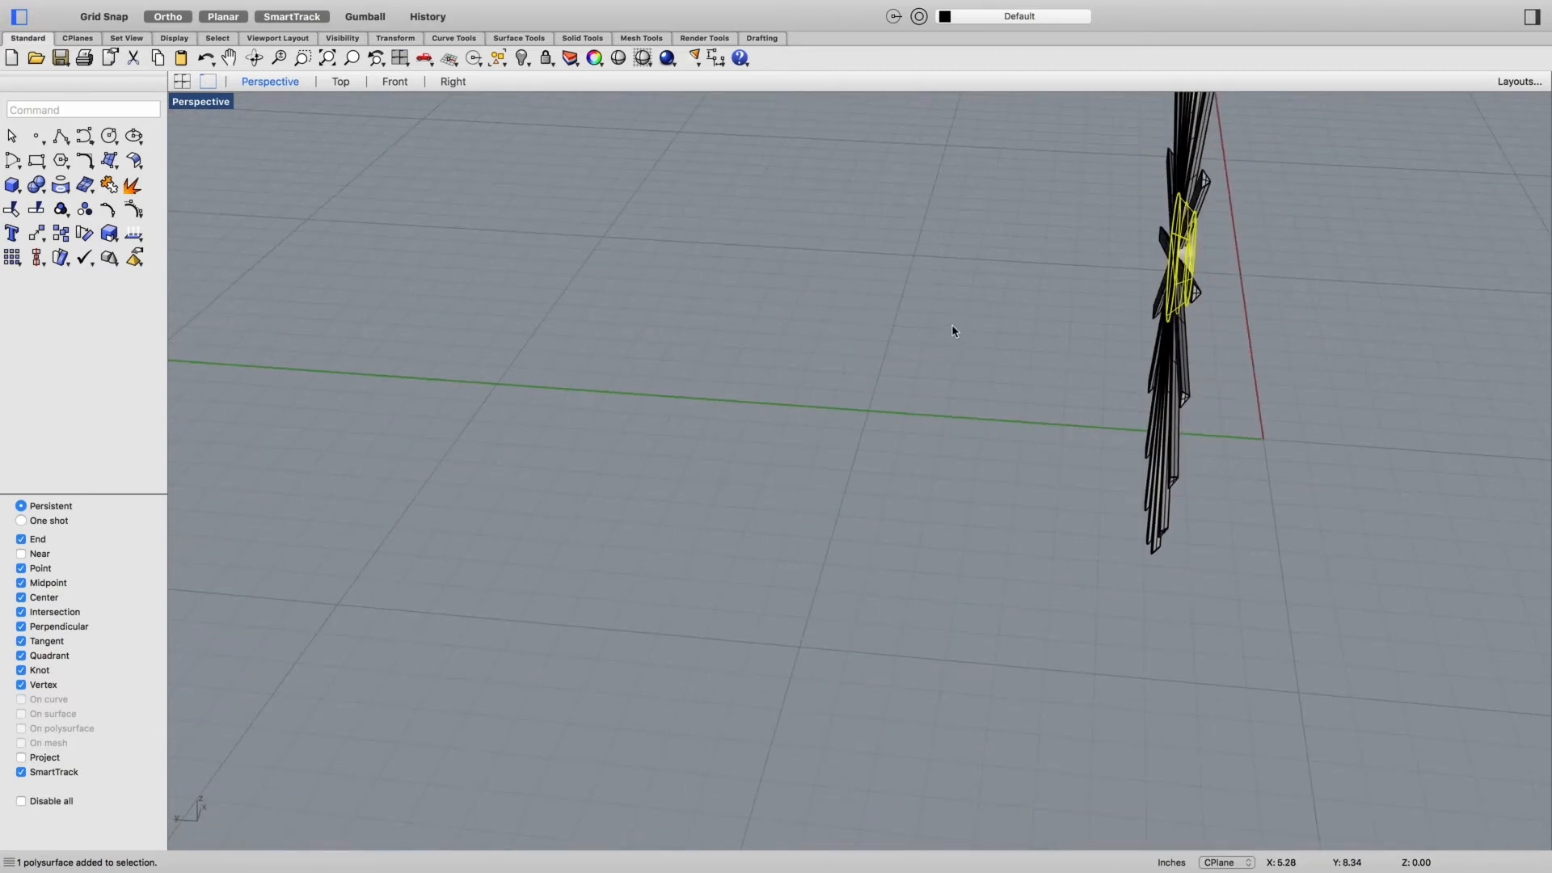
type("Move")
key("Return")
left_click(1007, 372)
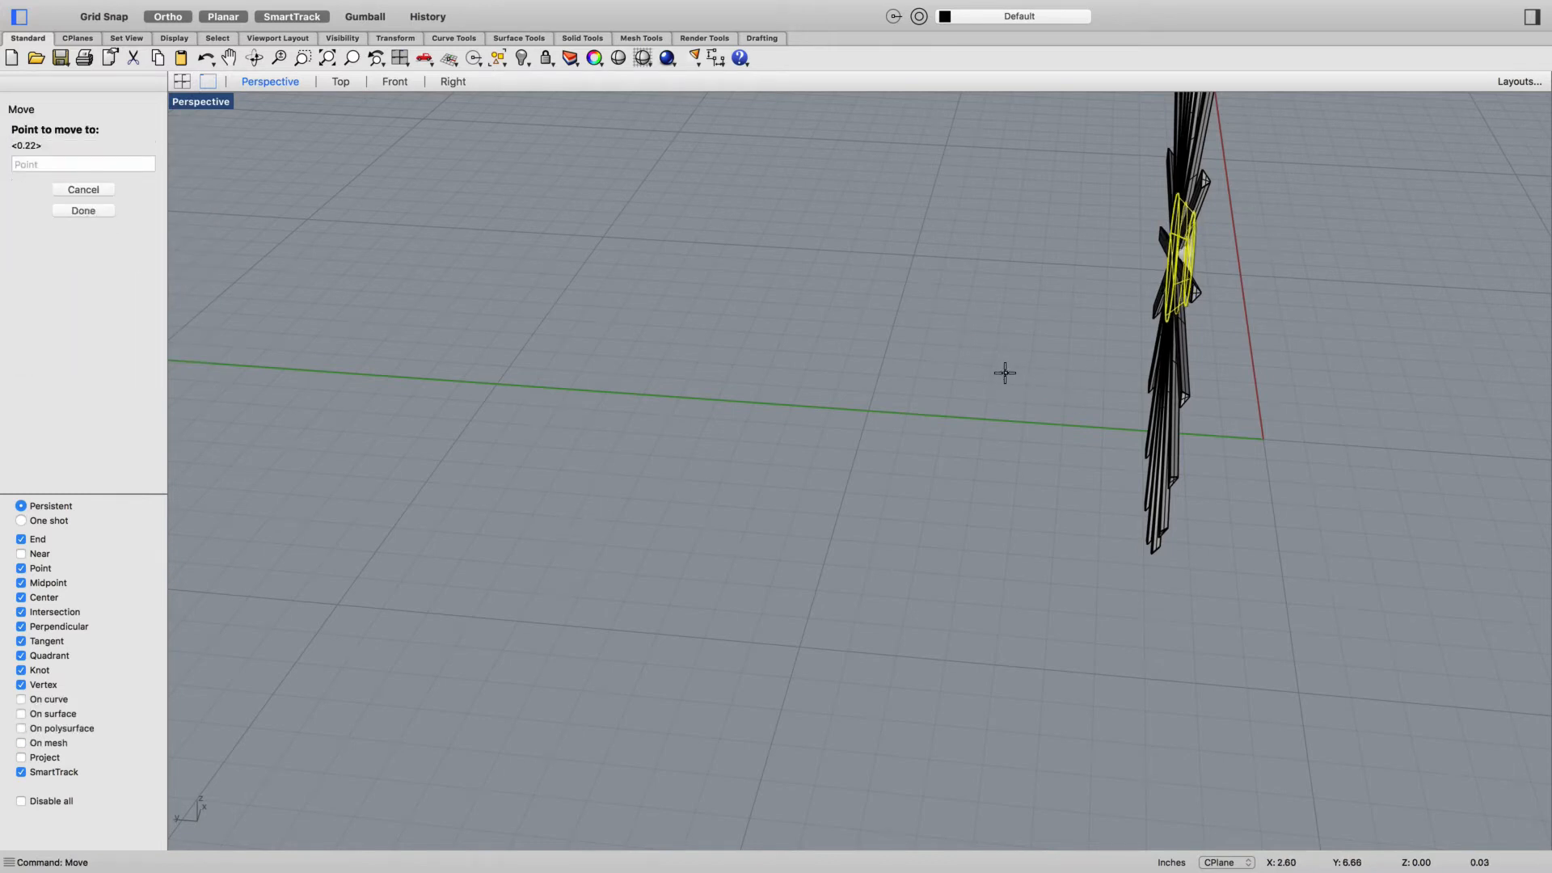
left_click(1002, 372)
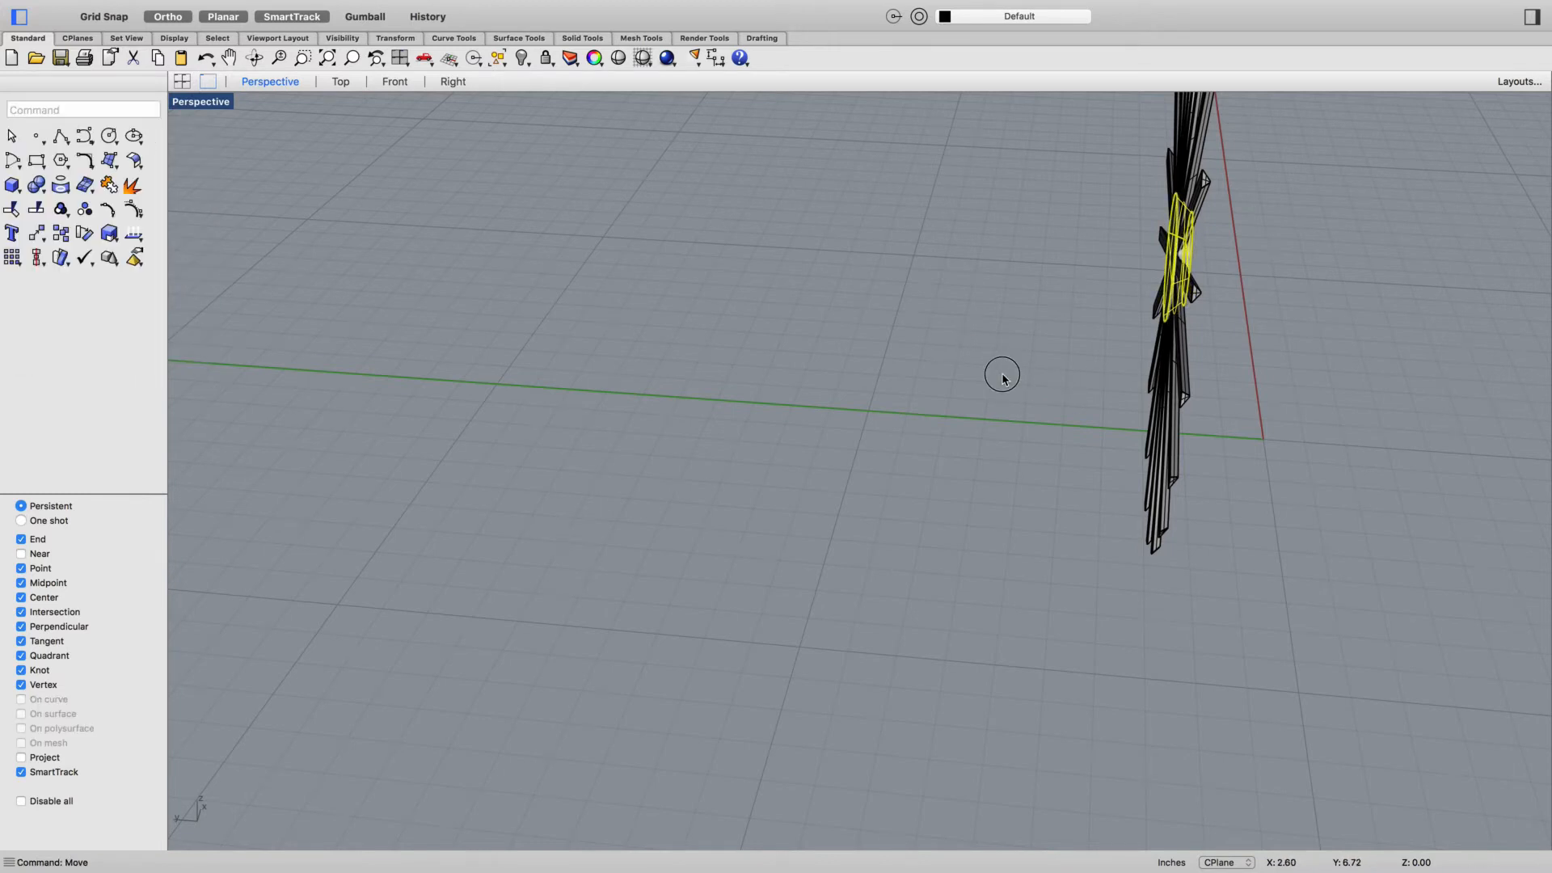
right_click_drag(1330, 385, 1298, 393)
left_click(1405, 382)
right_click_drag(1123, 445, 1178, 431)
scroll(1195, 257, "up", 8)
scroll(1050, 385, "down", 8)
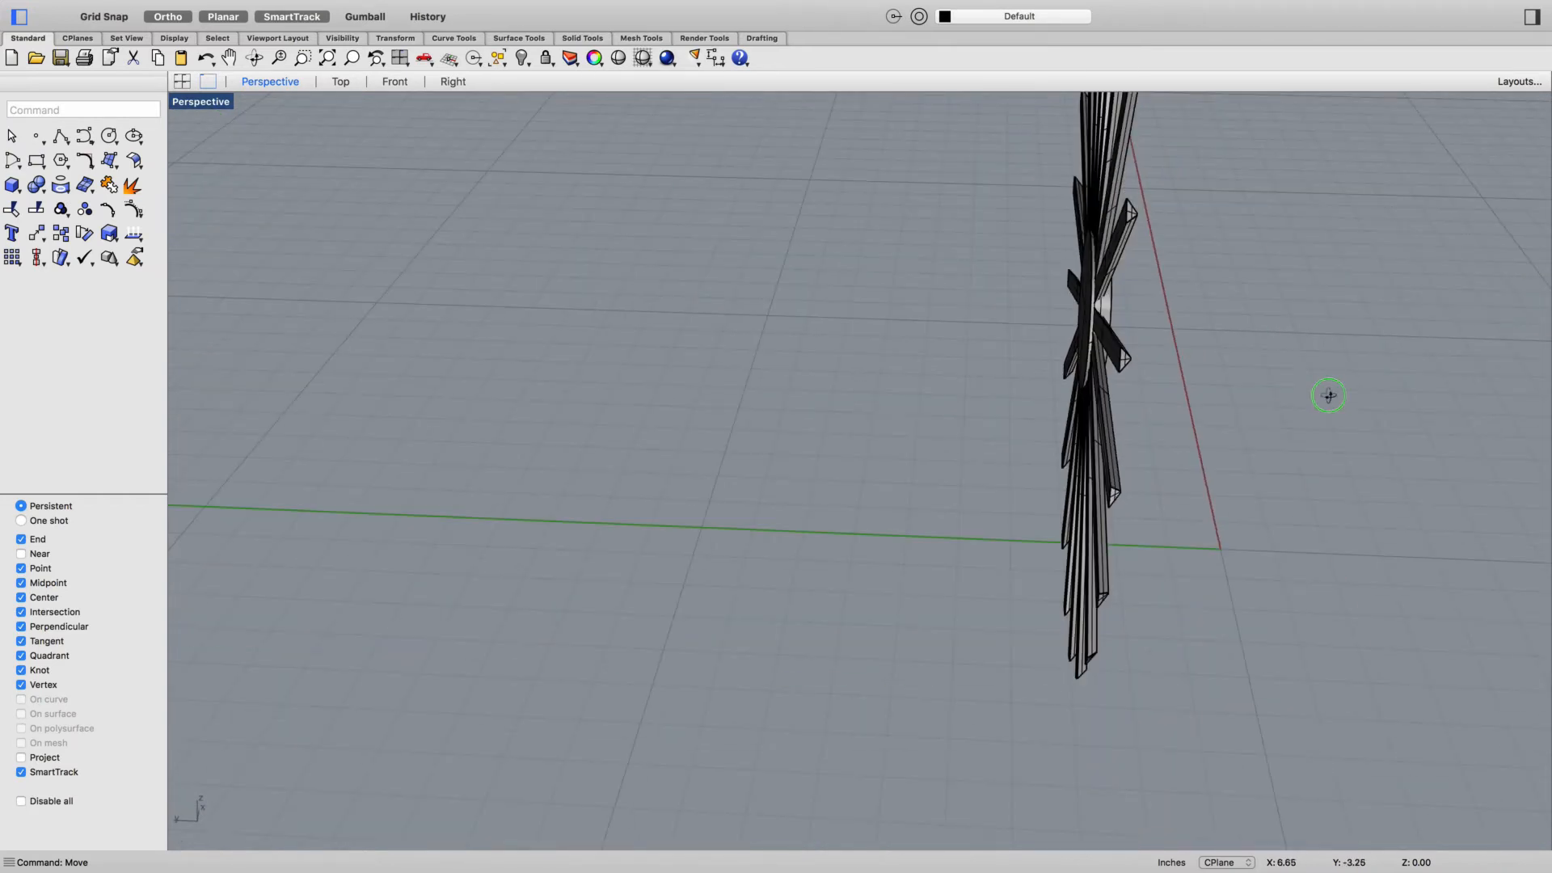
Retry the Boolean union on everything, combining the repositioned hub with all spokes at once
right_click_drag(1326, 391, 1104, 378)
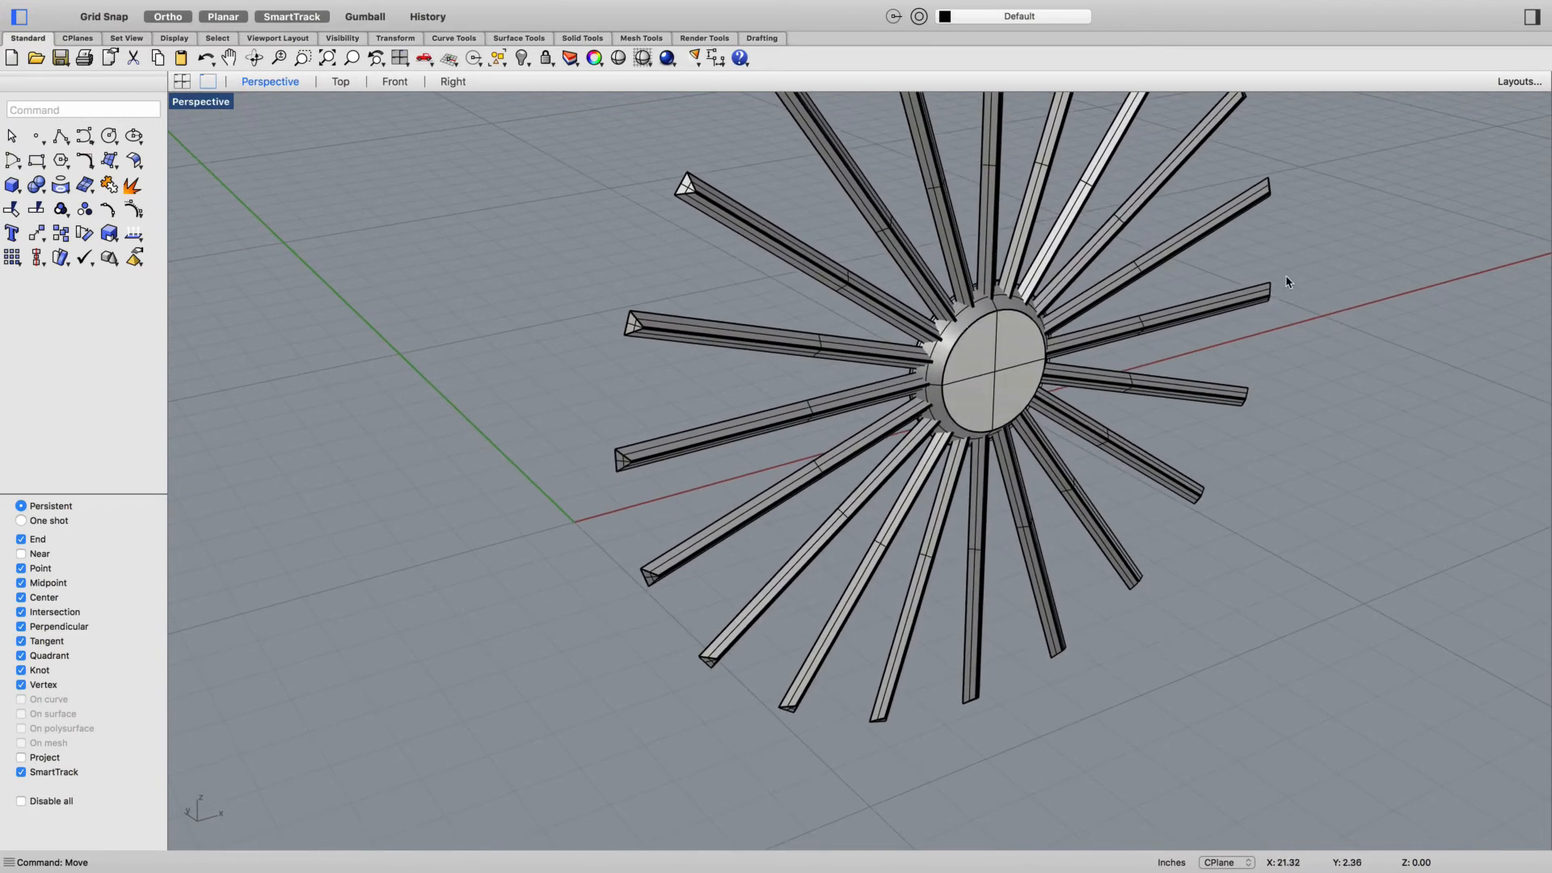
type("b")
key("Return")
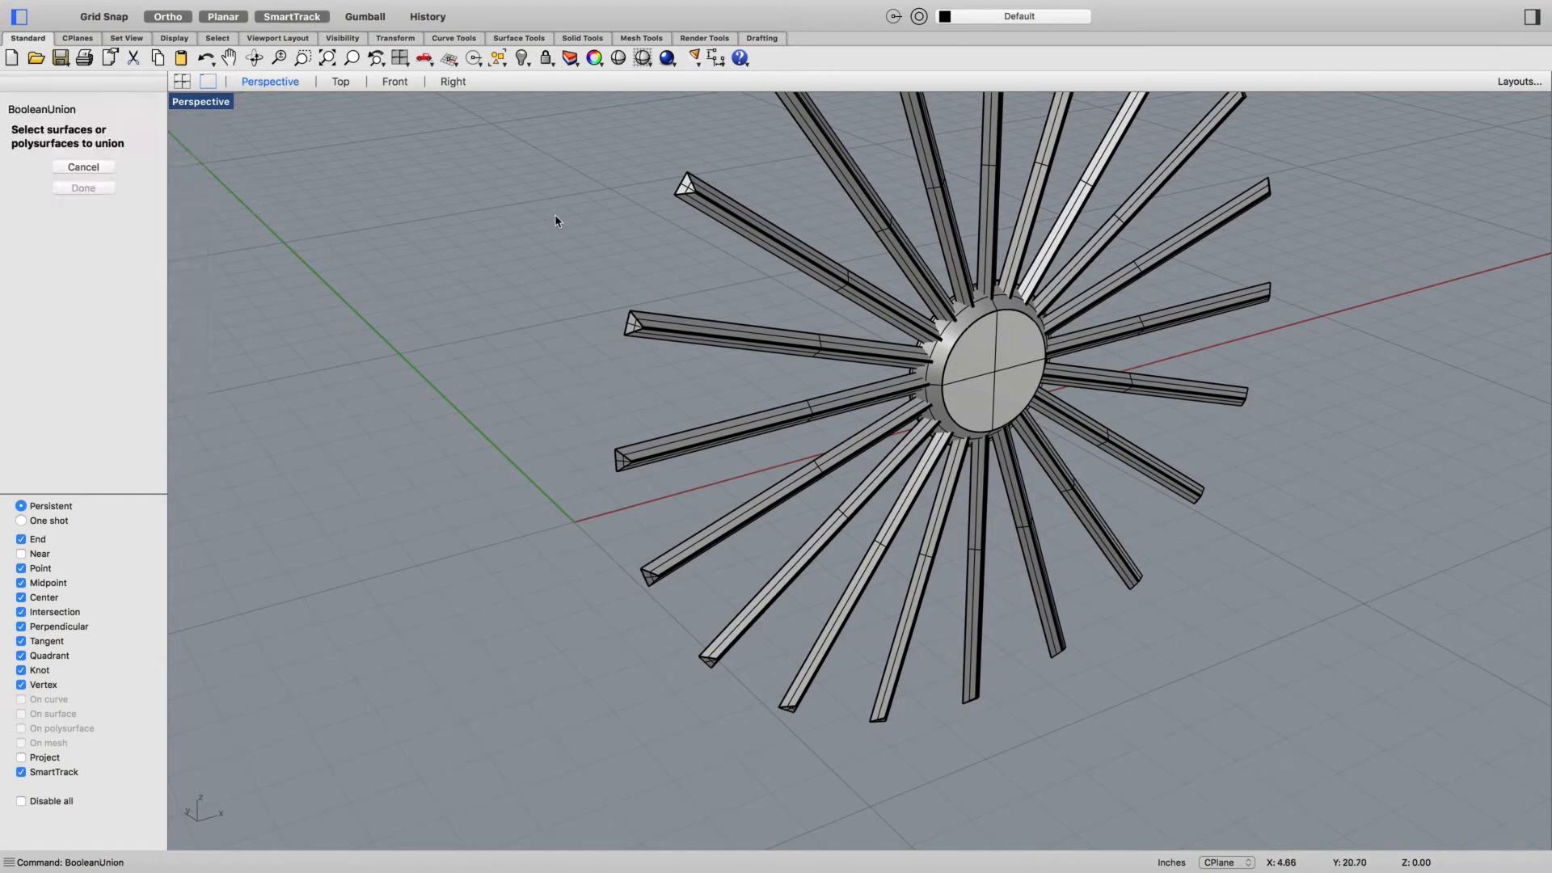
key("super+a")
key("Return")
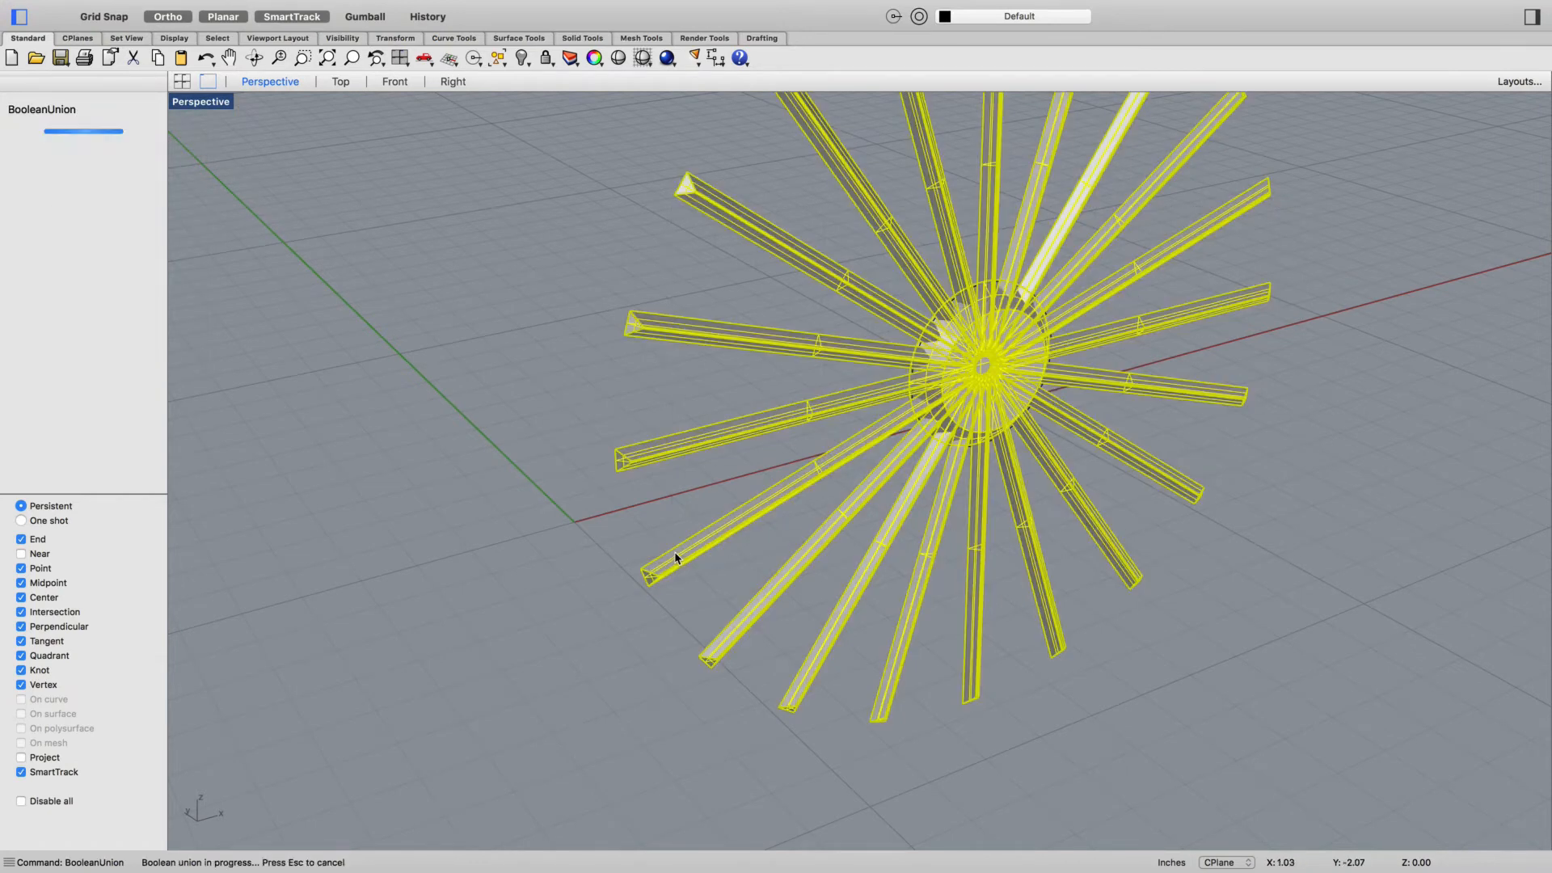
left_click(730, 431)
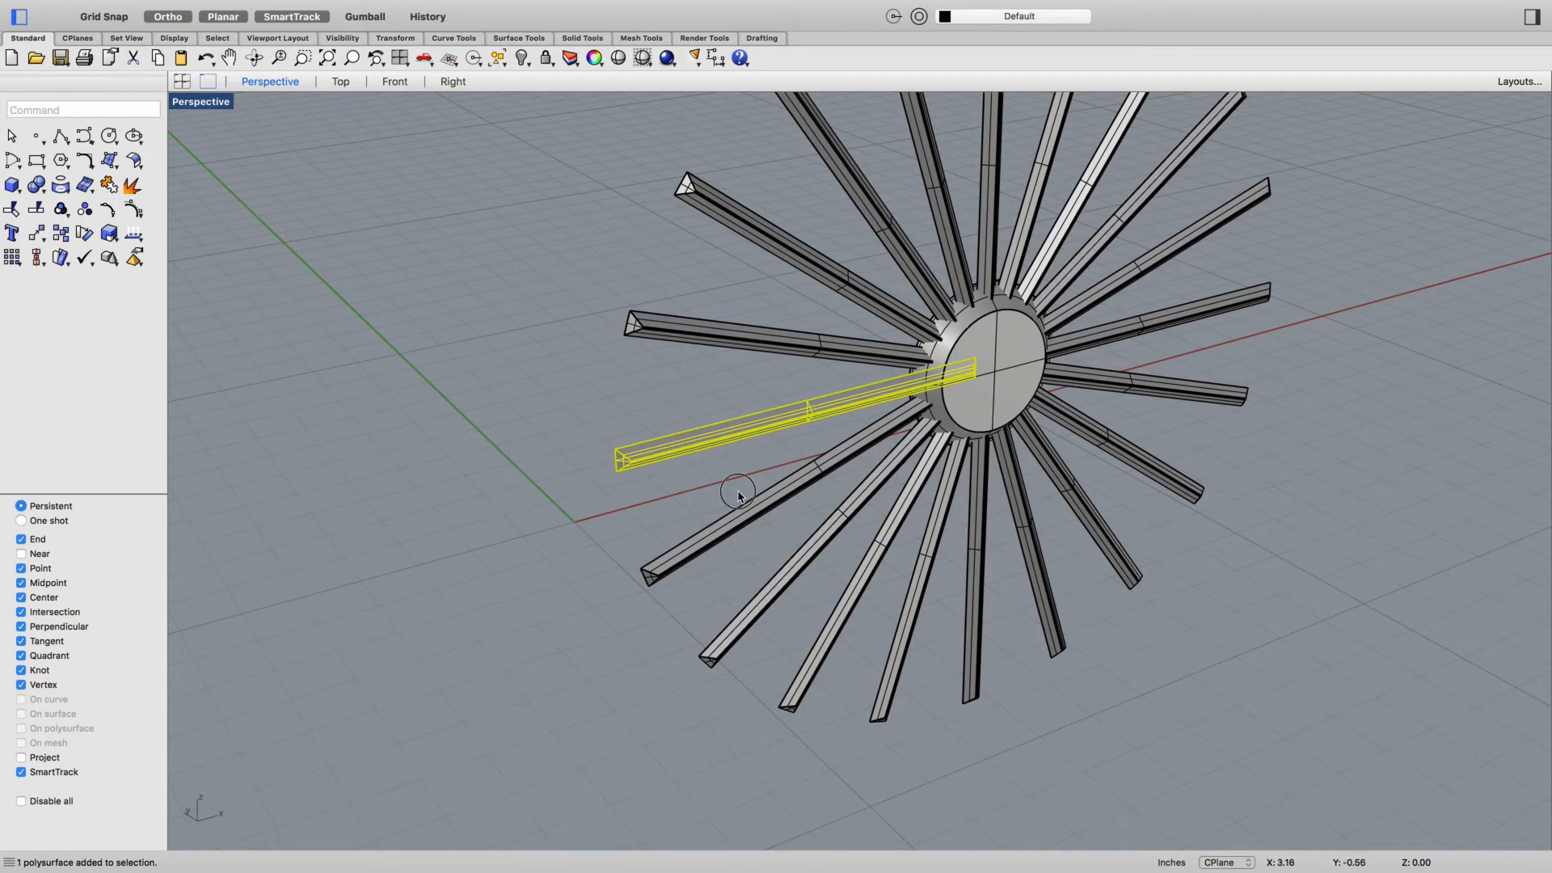
right_click_drag(739, 488, 776, 451)
scroll(695, 410, "down", 7)
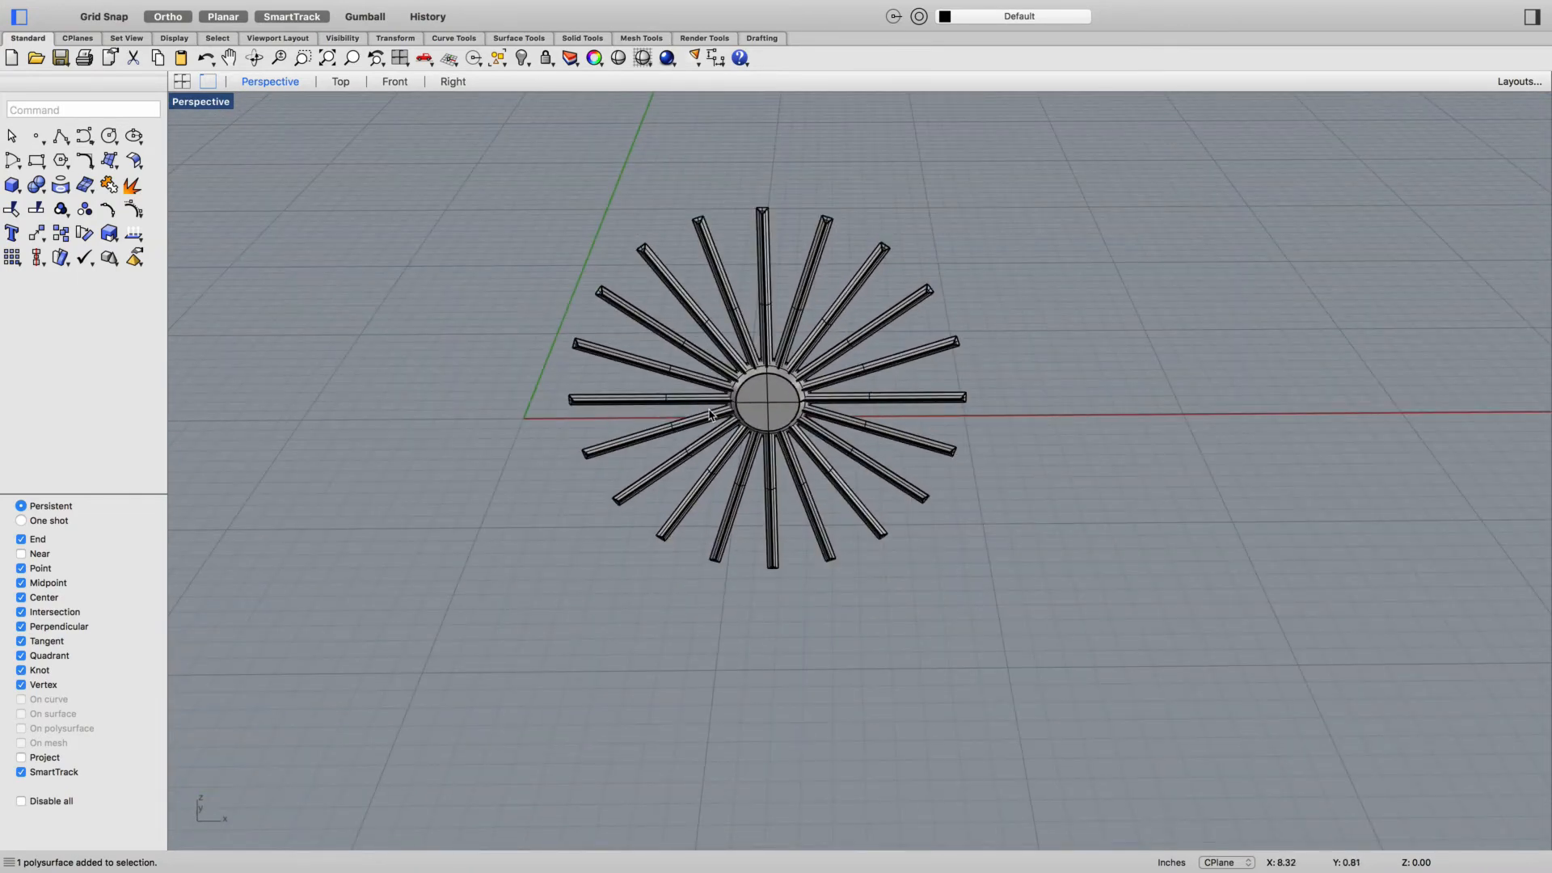
Boolean union the single horizontal spoke on the origin side with the hub
scroll(713, 411, "up", 12)
right_click_drag(614, 476, 924, 315)
right_click_drag(763, 302, 822, 304)
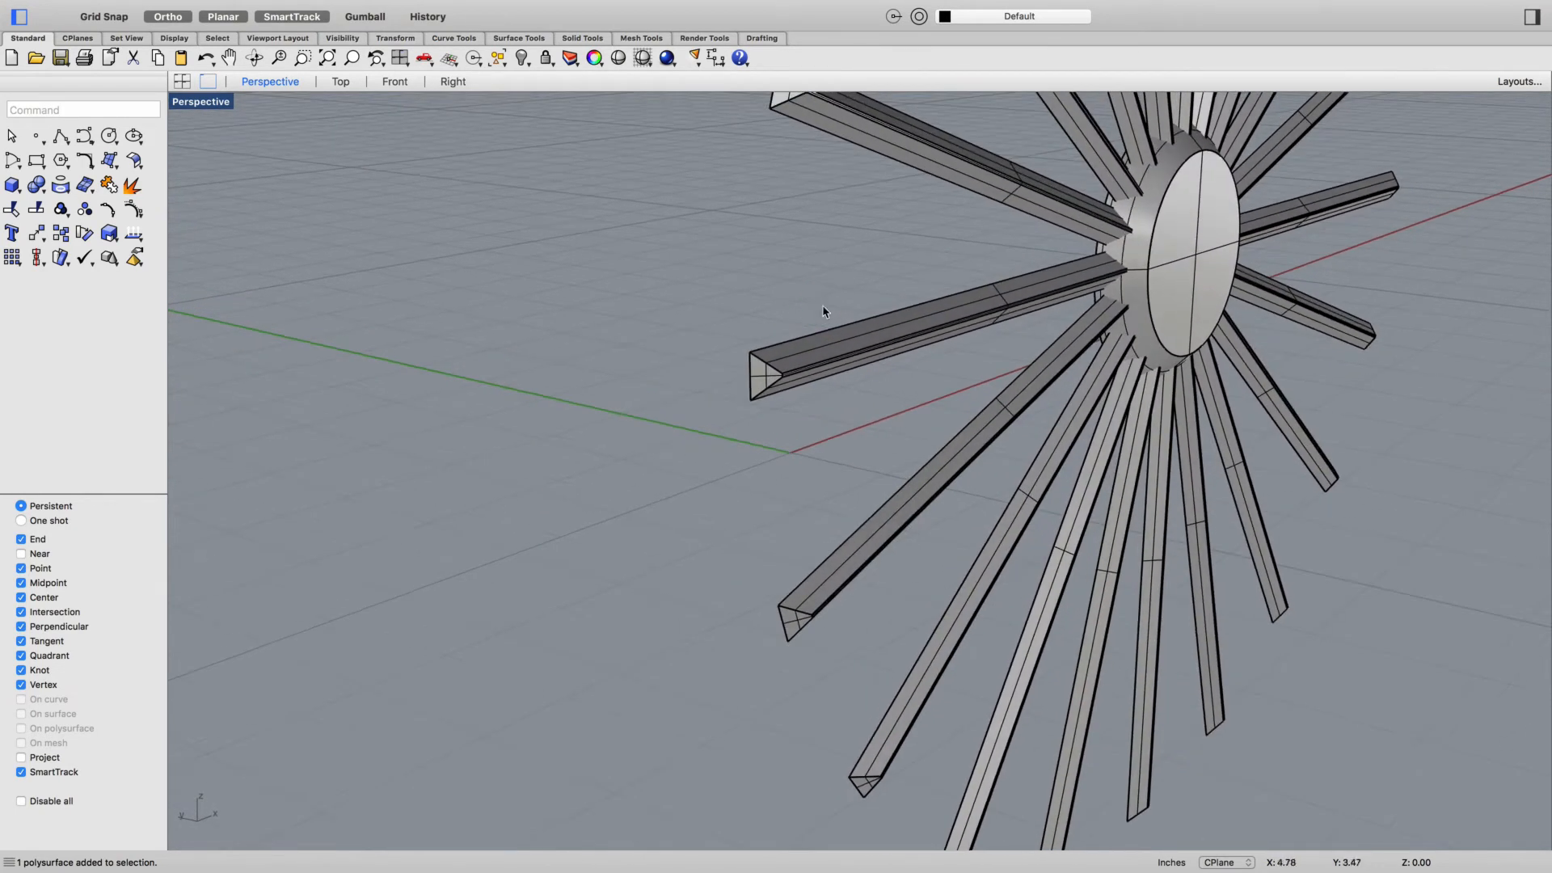
left_click(1006, 8)
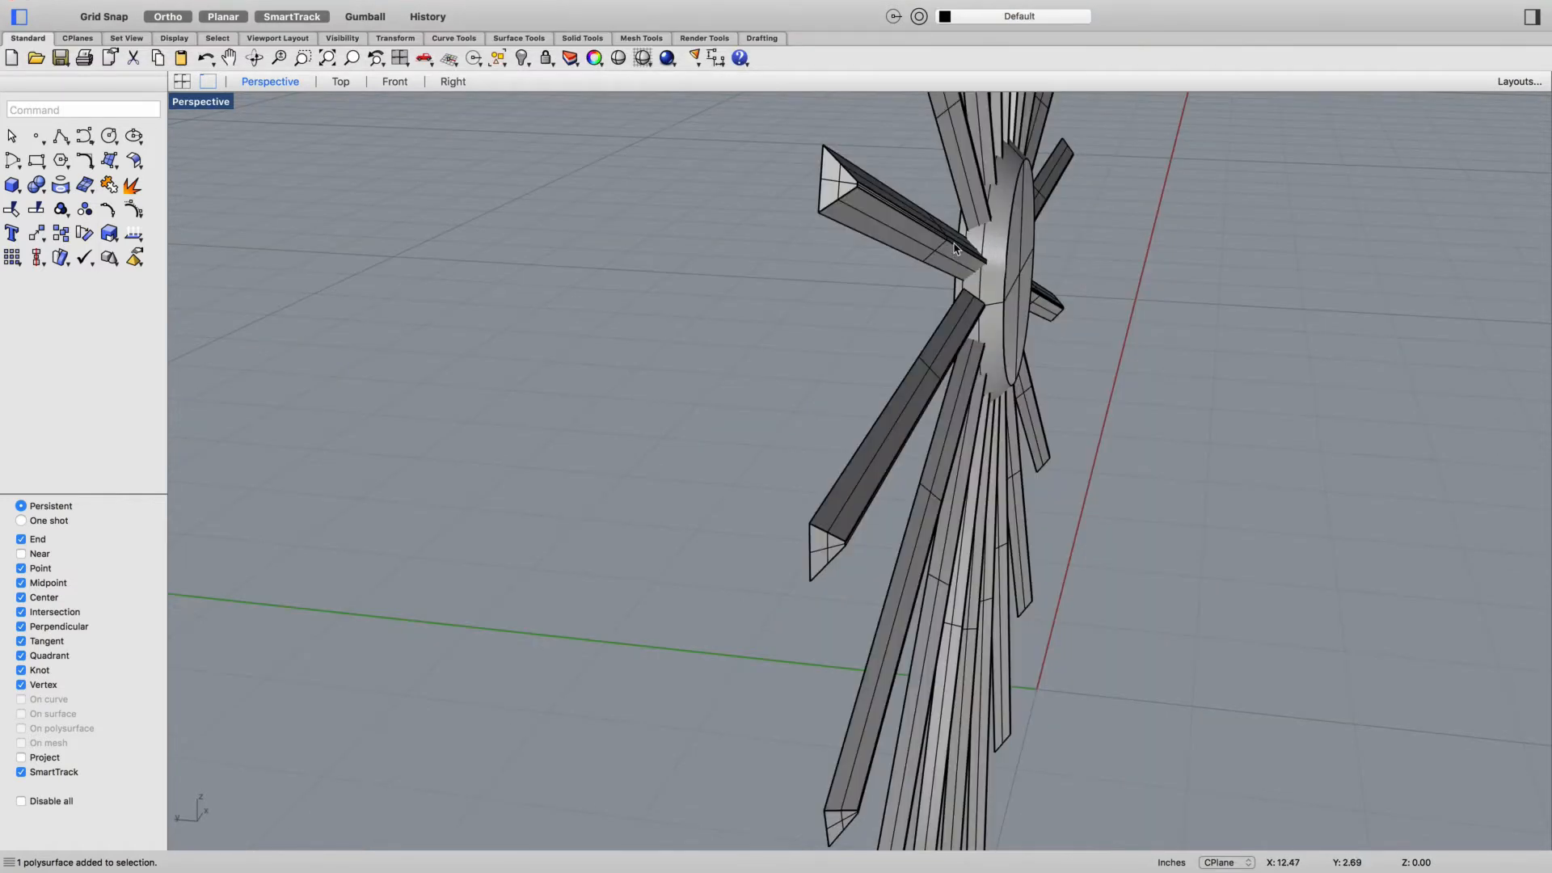
key("Return")
left_click(912, 244)
left_click(1002, 259)
key("Return")
Boolean union the next two spokes clockwise from the horizontal one with the hub, one at a time
left_click(975, 179)
key("Return")
left_click(974, 207)
left_click(1000, 238)
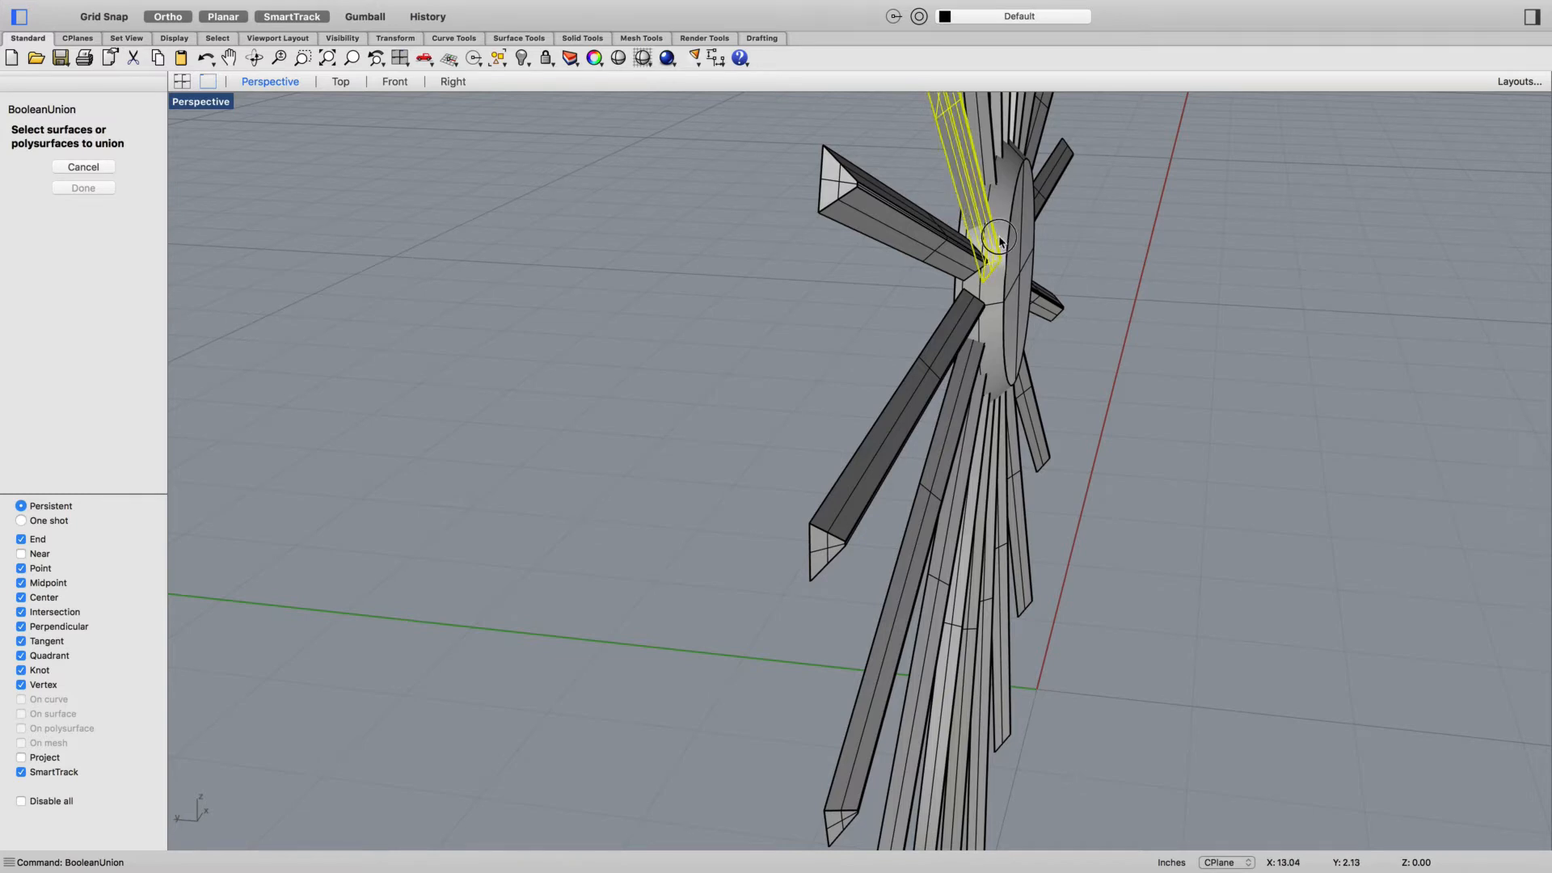
key("Return")
left_click(986, 171)
key("Return")
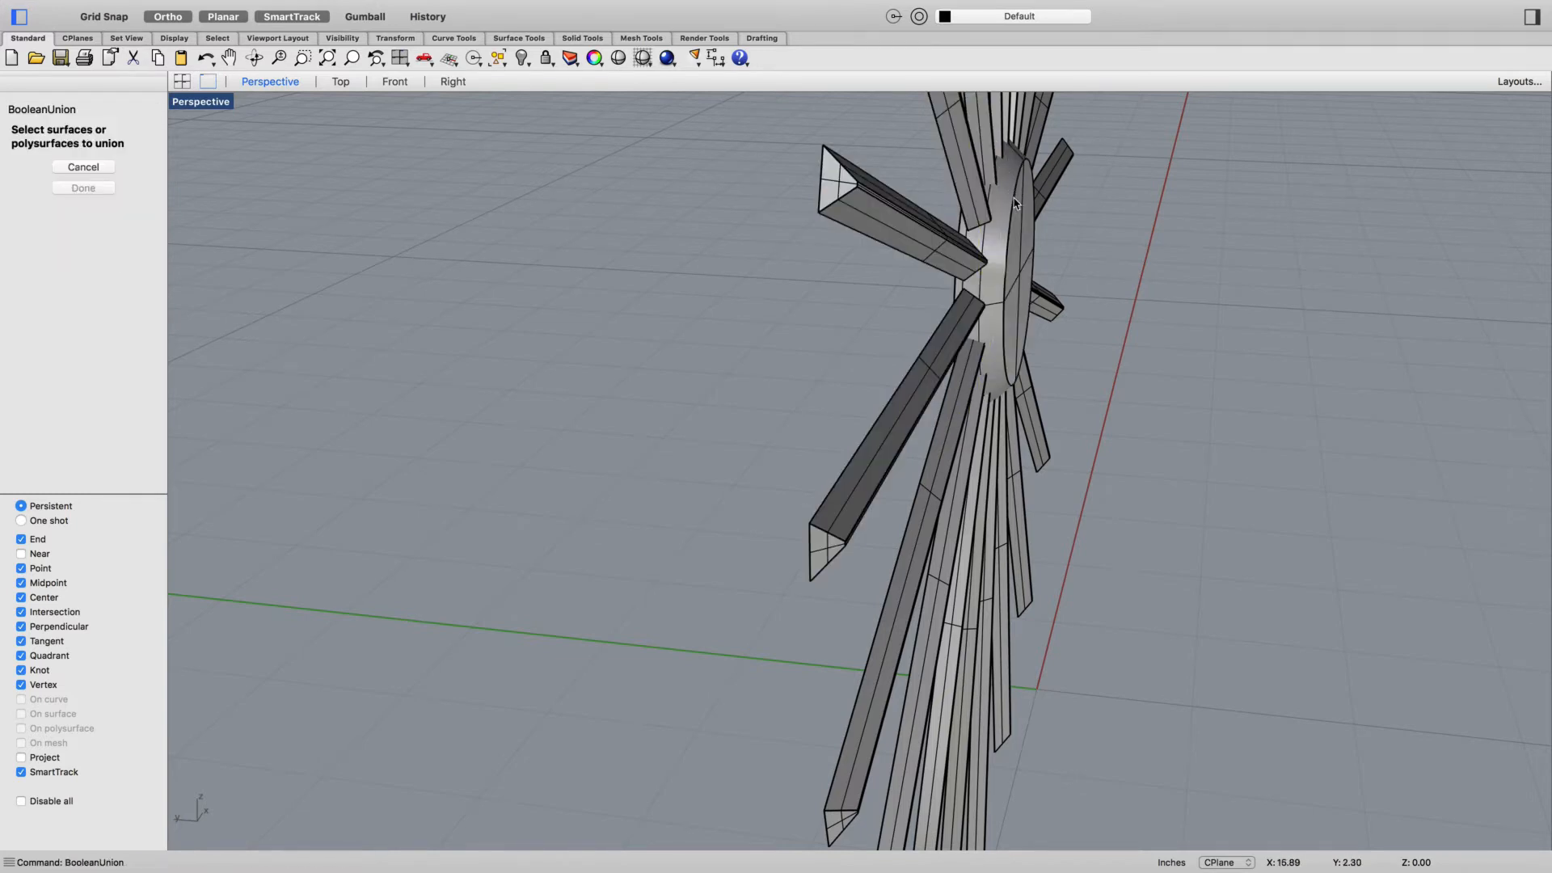
left_click(1015, 202)
right_click_drag(1447, 249, 1384, 262)
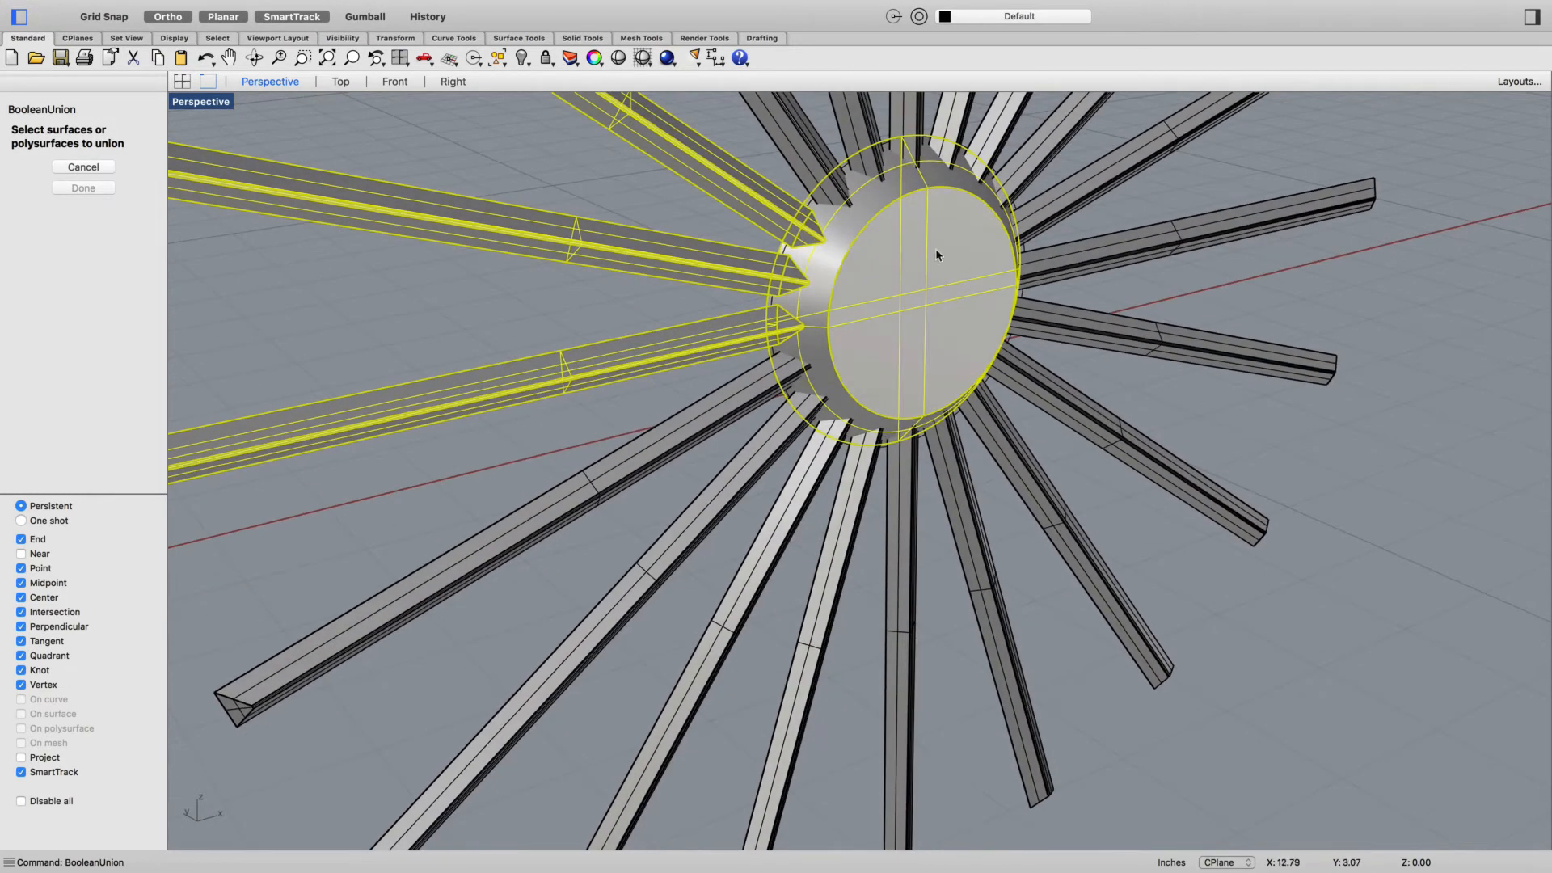
key("Escape")
Boolean union the fourth and fifth spokes, up to the one before the upright spoke, with the hub
left_click(808, 160)
left_click(925, 235, "shift")
key("Return")
left_click(896, 226)
key("Return")
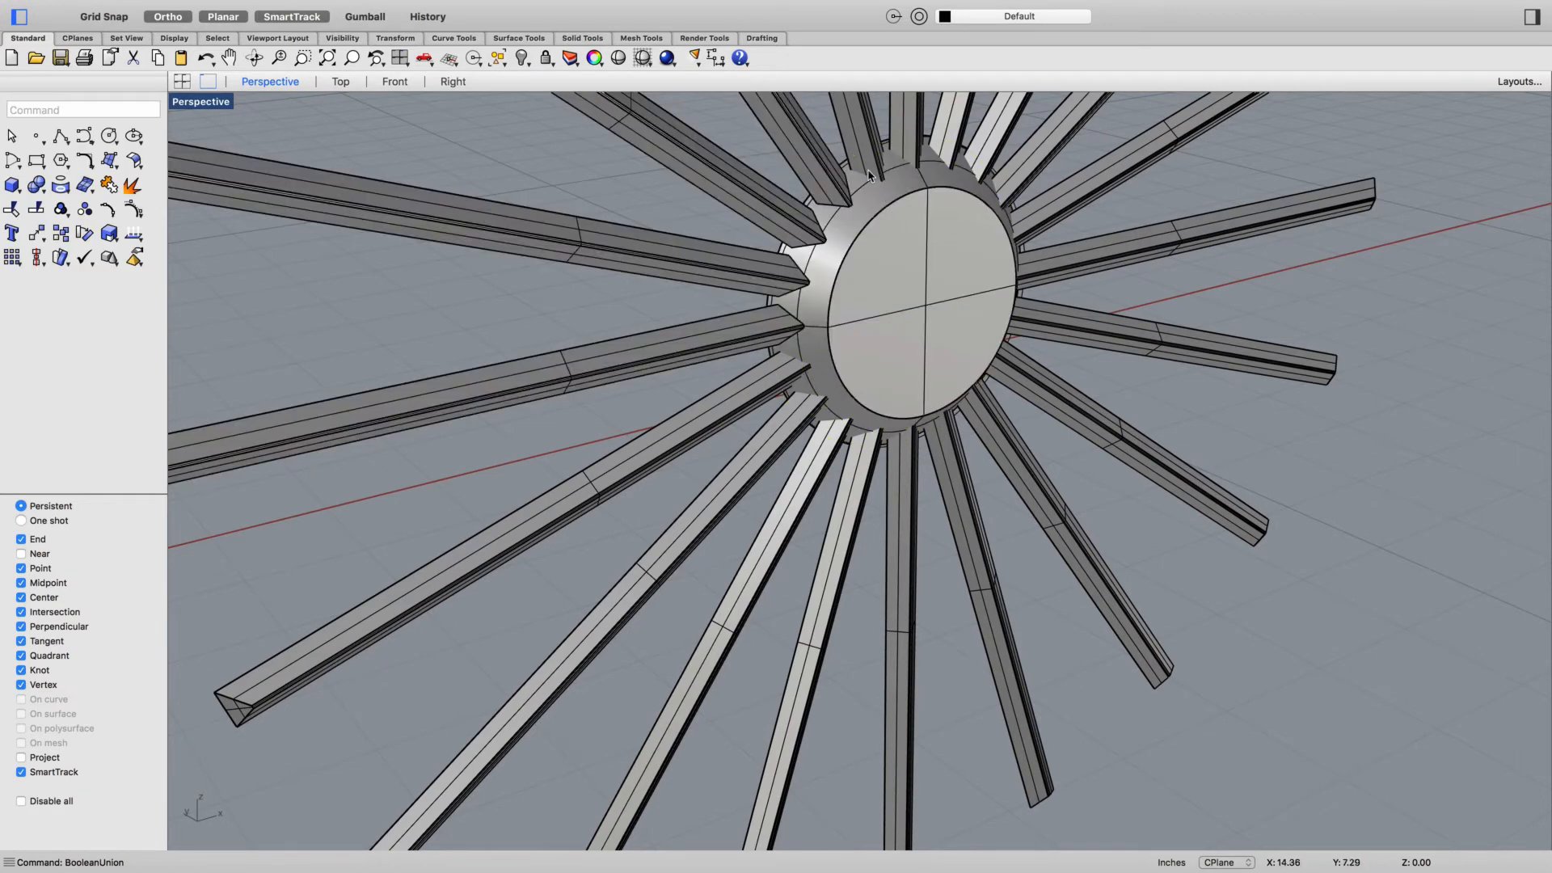
left_click(907, 197)
left_click(933, 230)
key("Return")
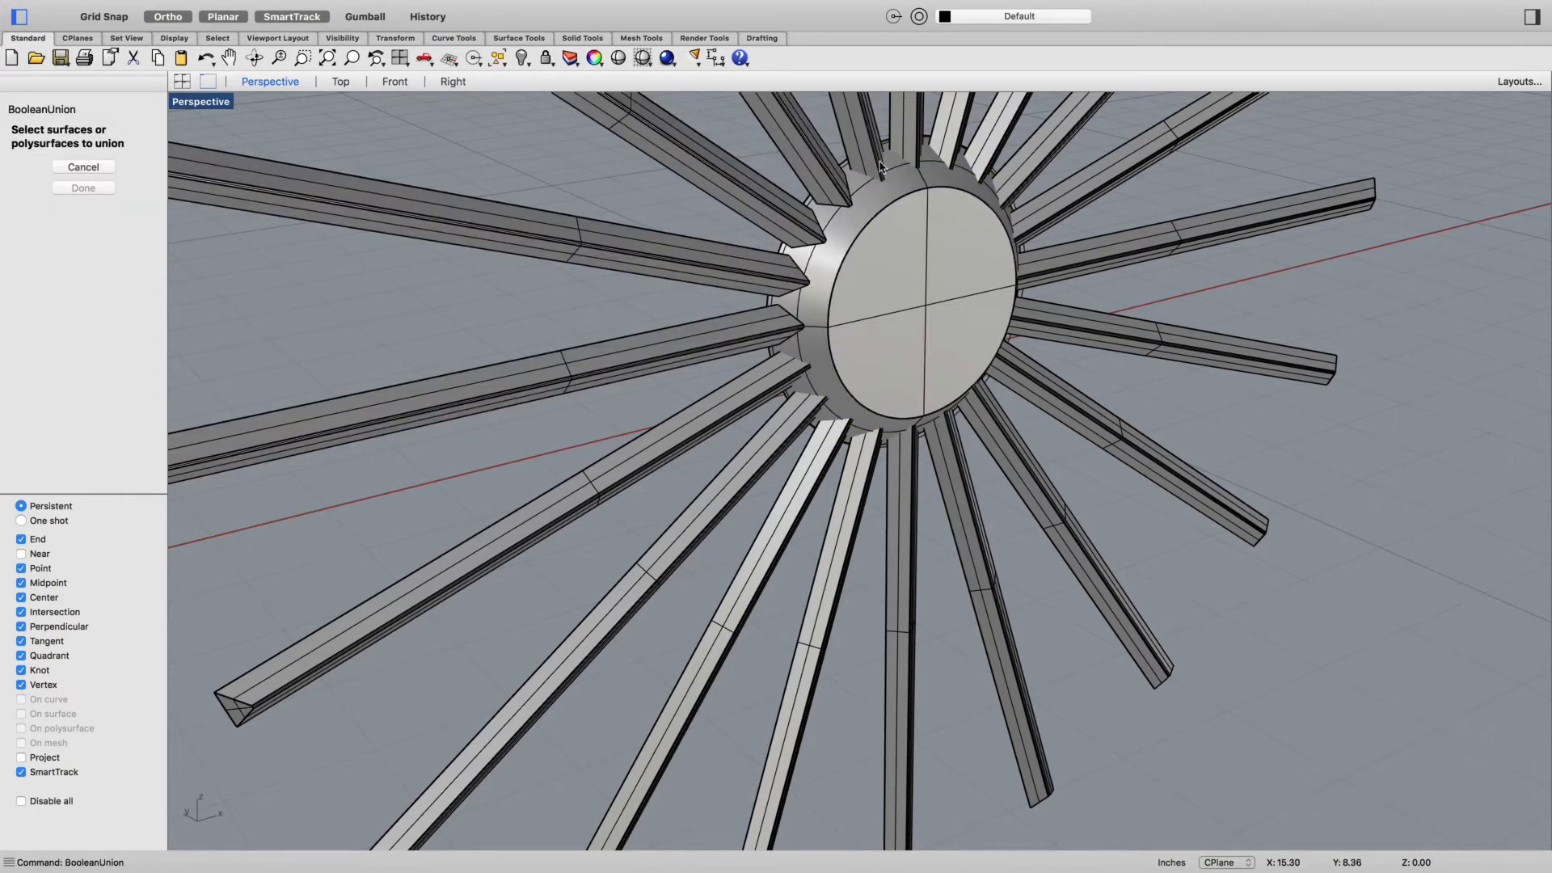
left_click(886, 166)
left_click(904, 202)
key("Return")
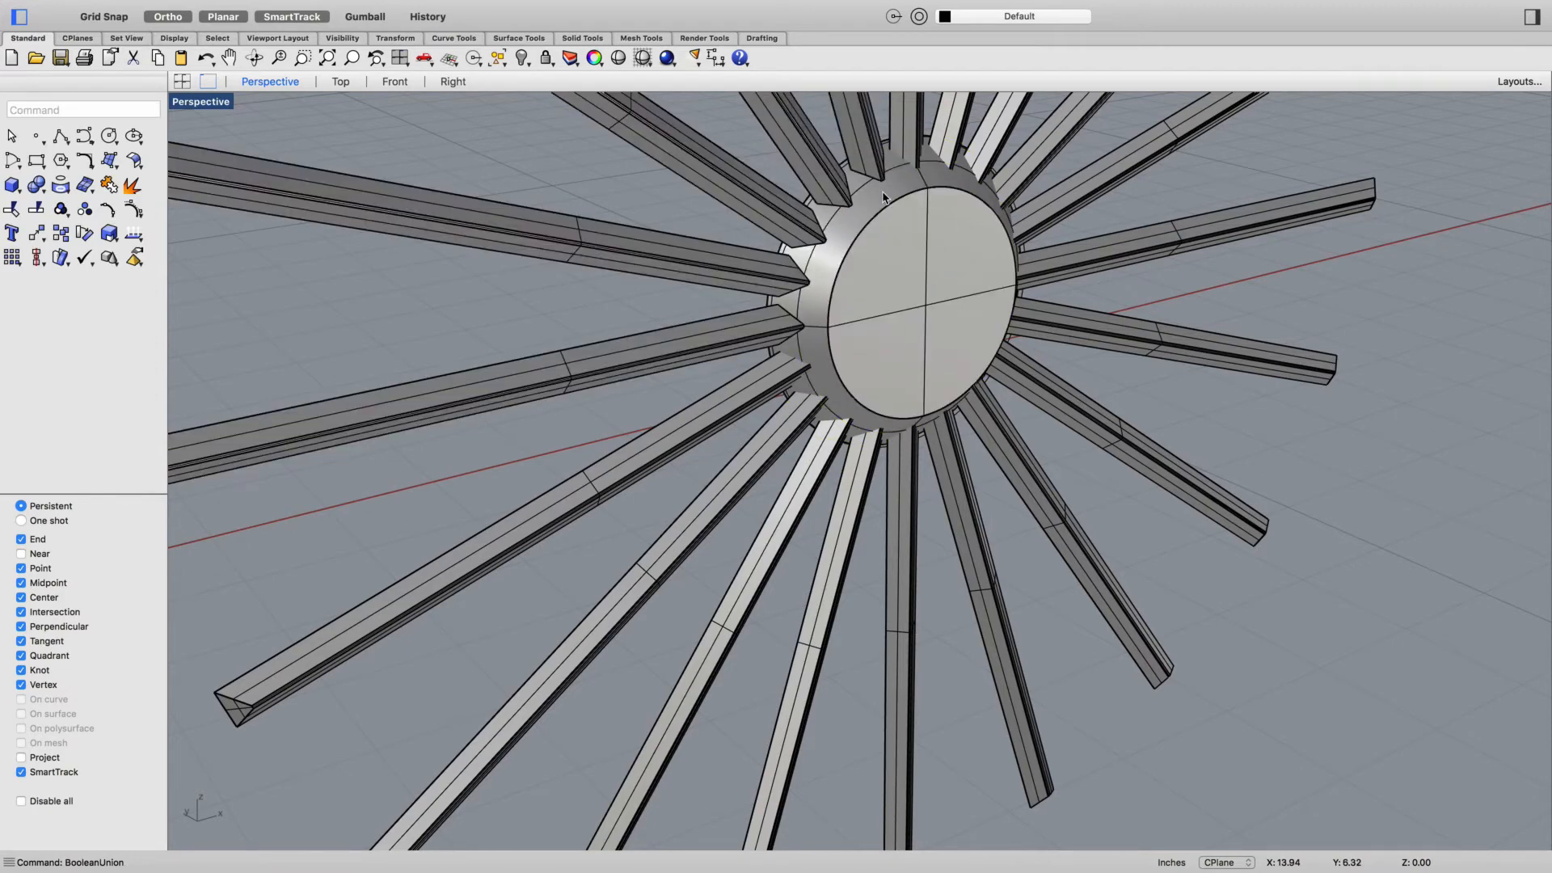
Undo the accidental shift of the second spoke clockwise from the upright one
left_click(872, 186)
left_click(922, 132)
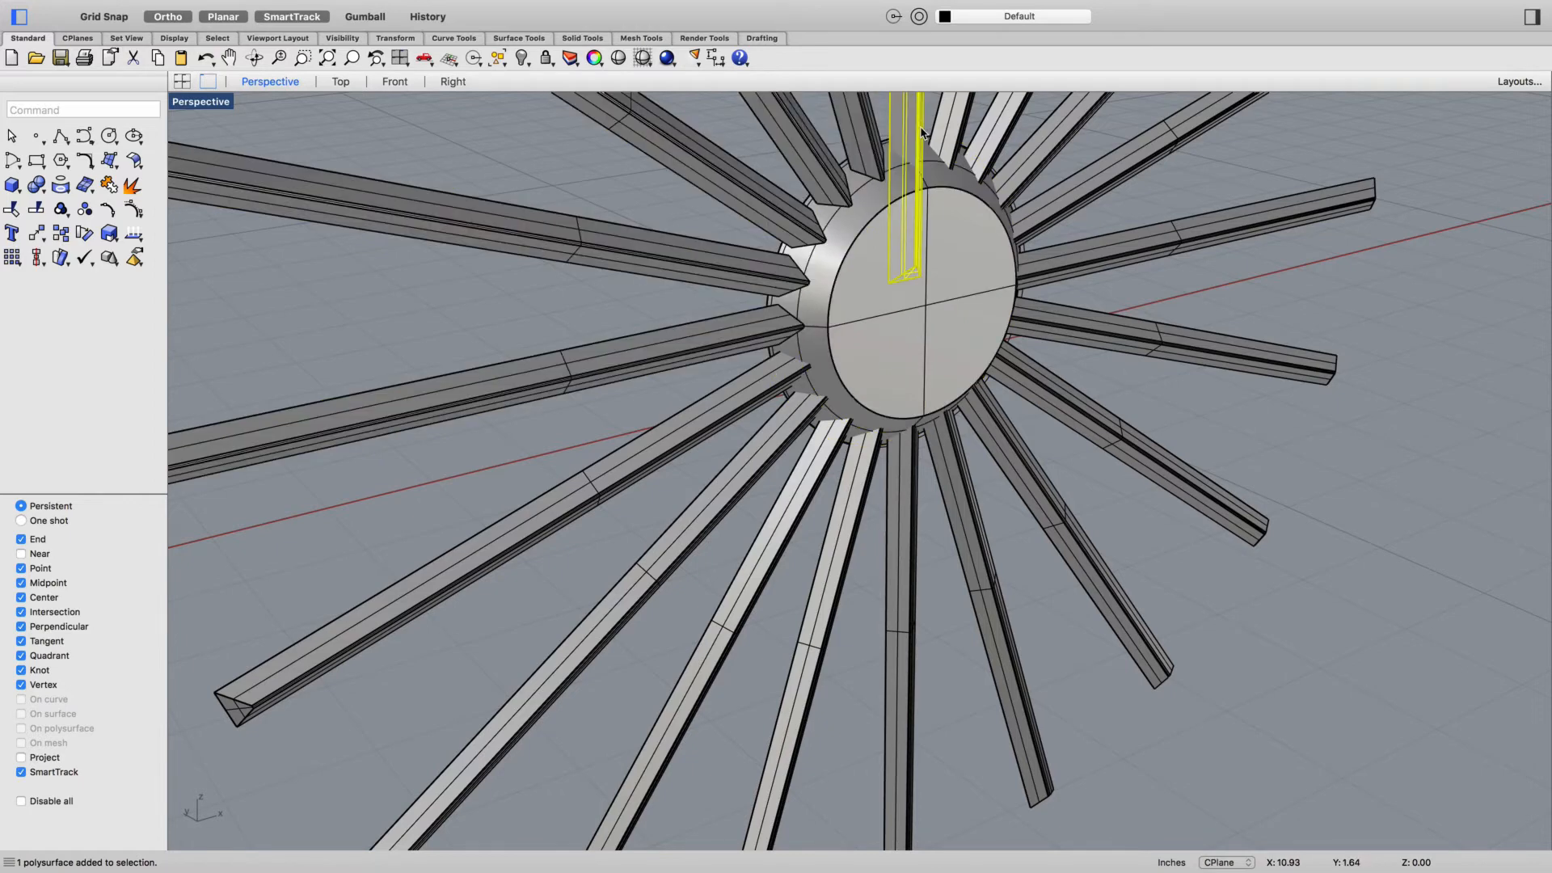
scroll(1071, 227, "down", 10)
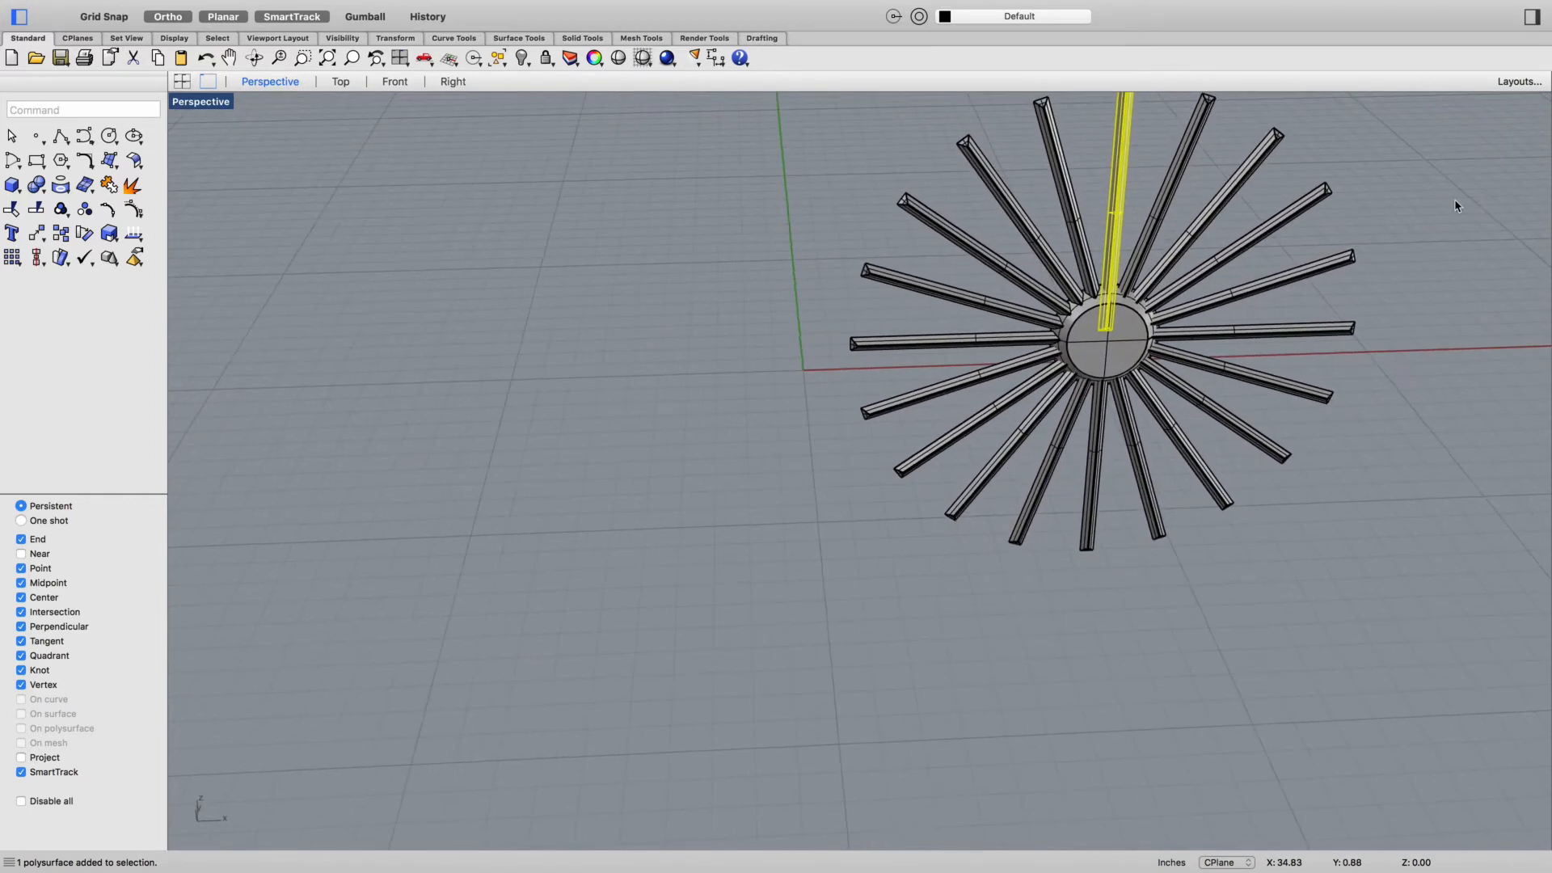
left_click_drag(1243, 191, 1250, 192)
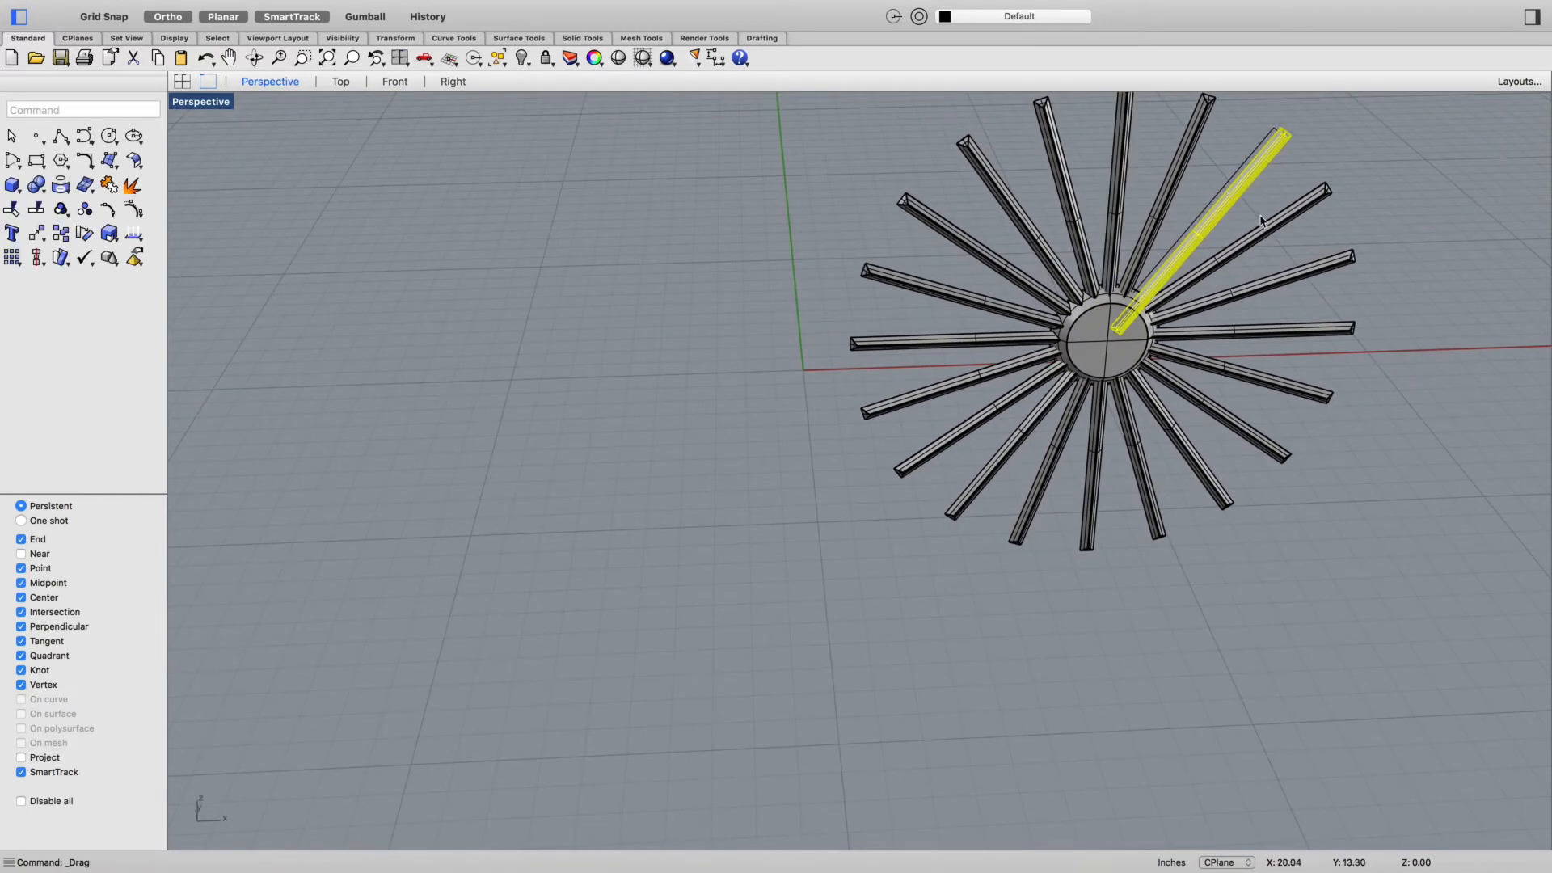
key("super+z")
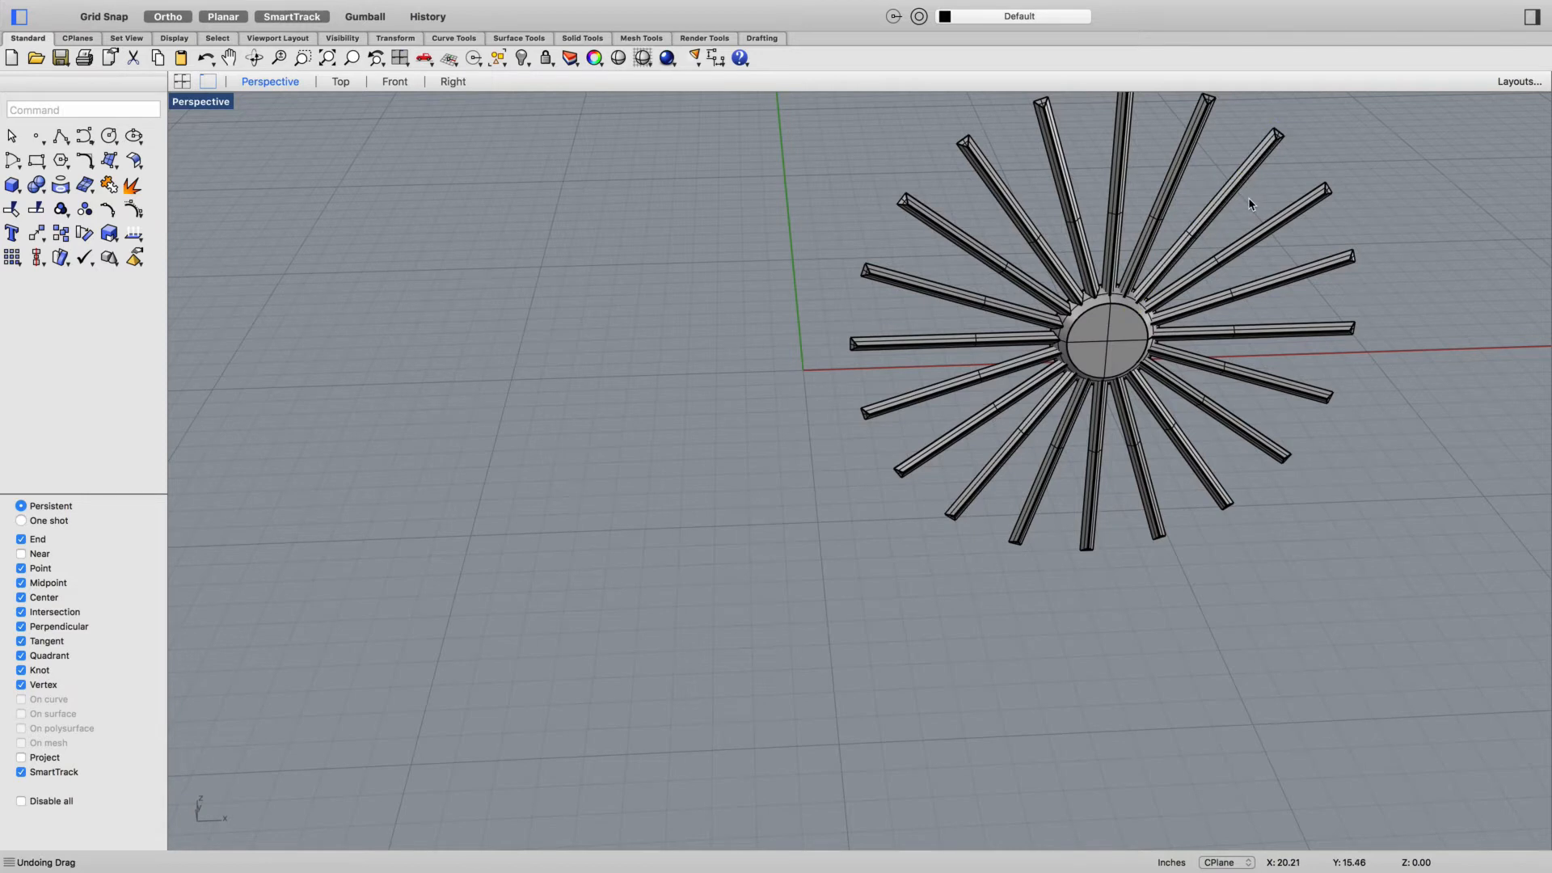
Boolean union the upright spoke with the hub
left_click(1116, 216)
key("Return")
left_click(1113, 329)
left_click(1104, 244)
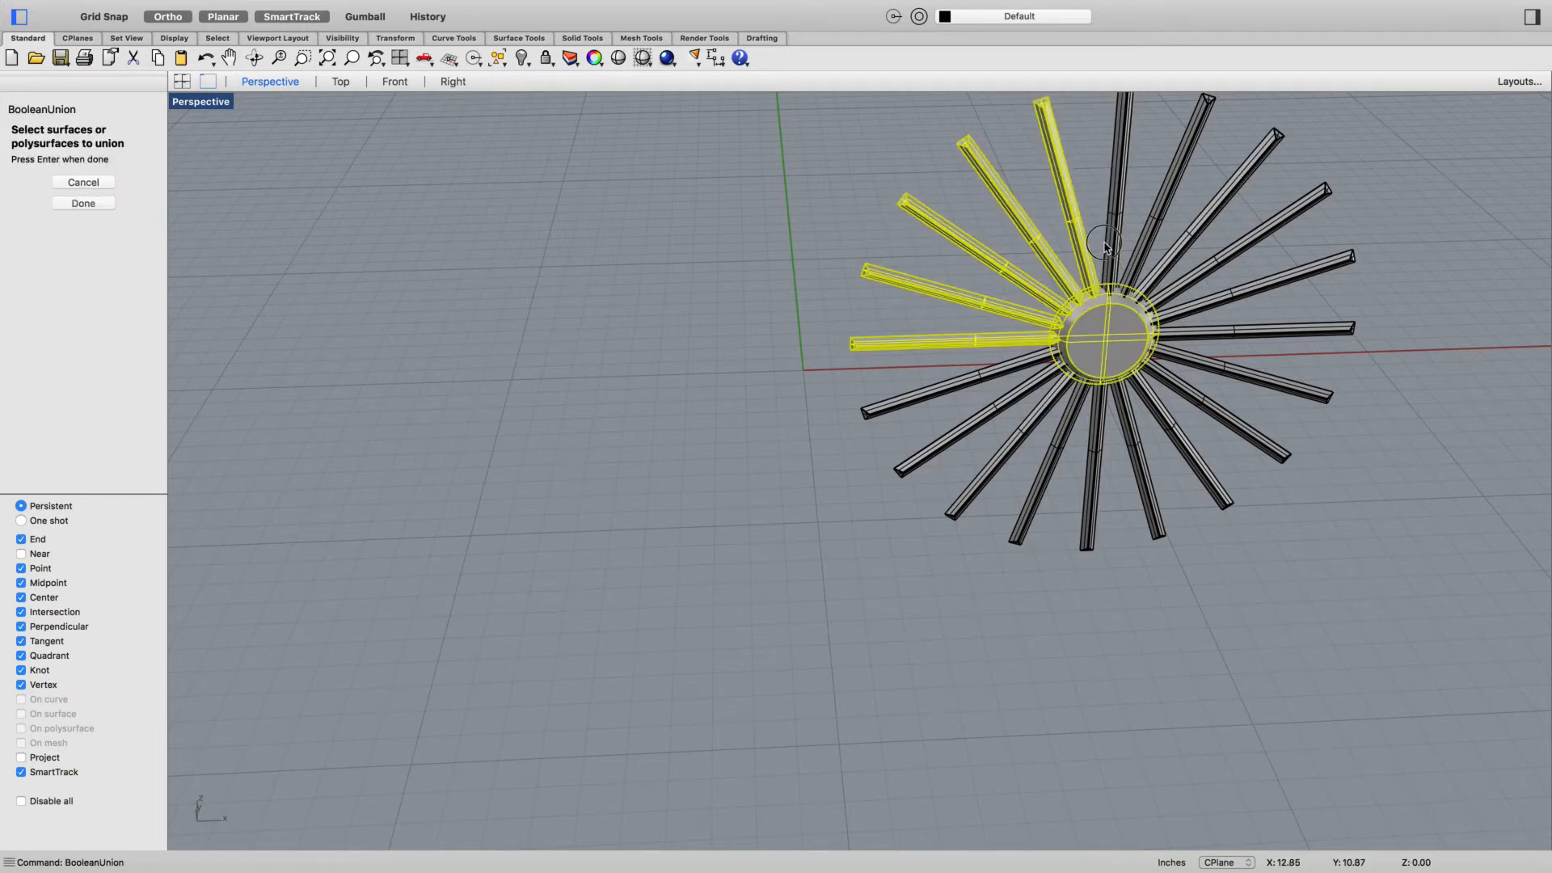
key("Return")
Boolean union the first and third spokes clockwise from the upright one with the hub
key("Return")
left_click(1108, 342)
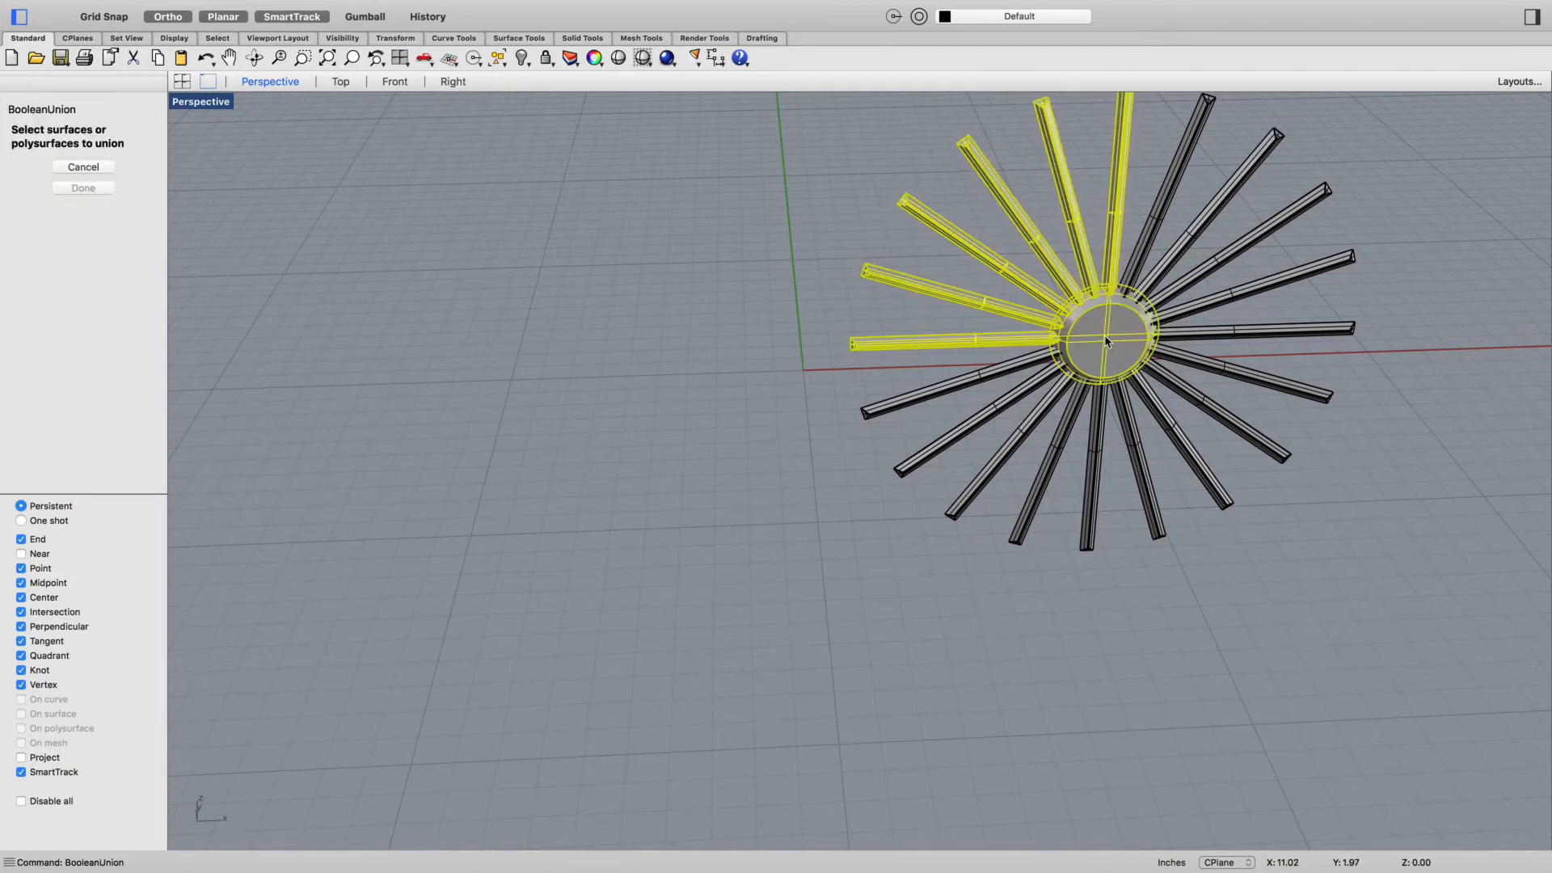
key("Return")
left_click(1122, 312)
left_click(1153, 273)
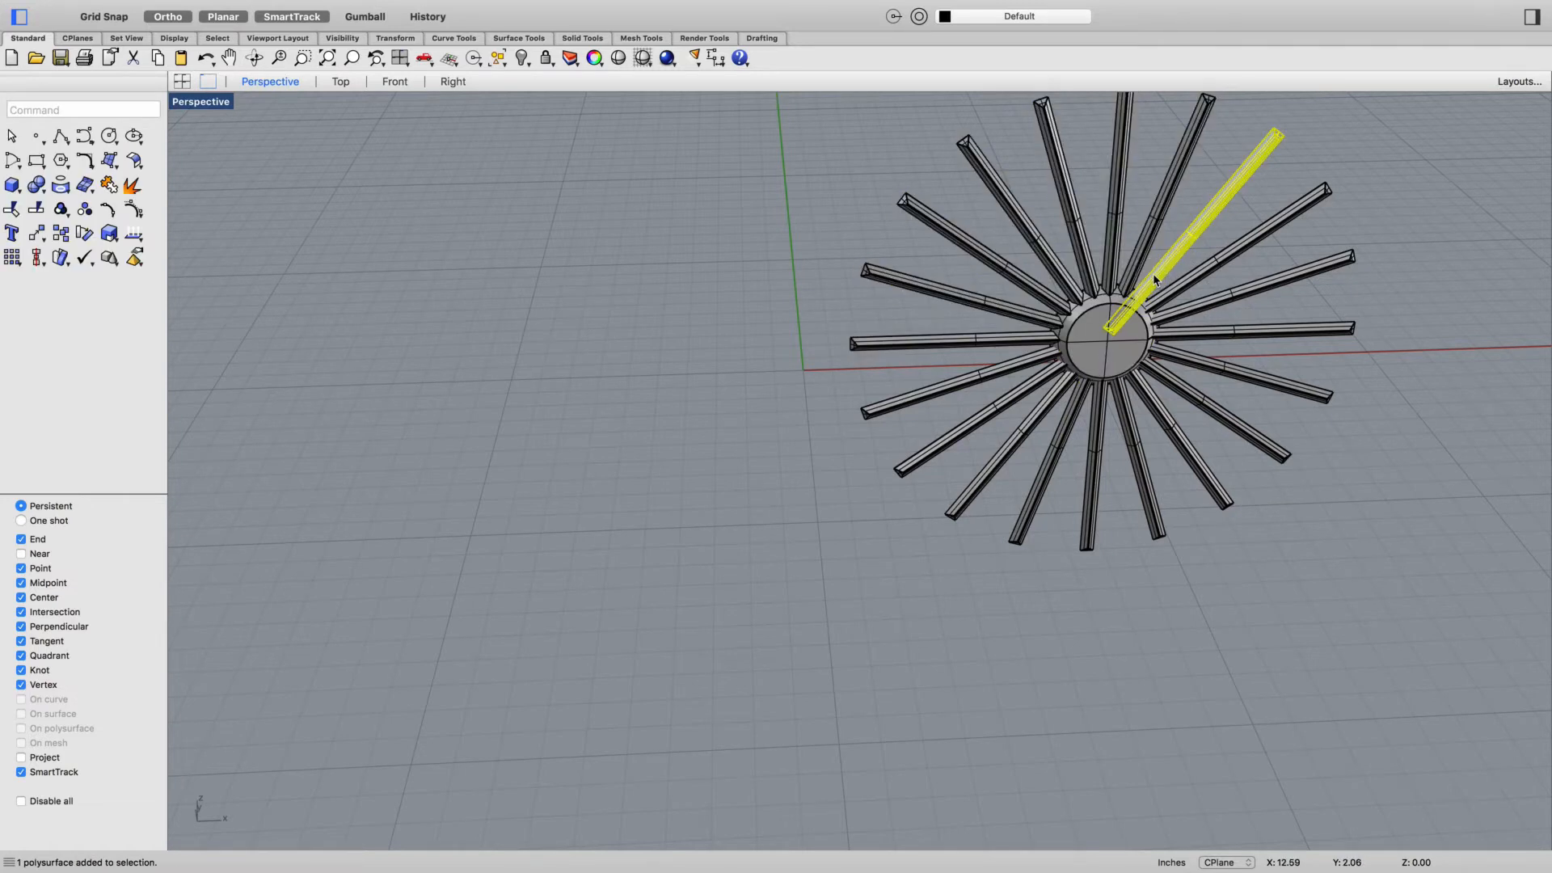
key("Return")
left_click(1122, 339)
key("Return")
left_click(1125, 338)
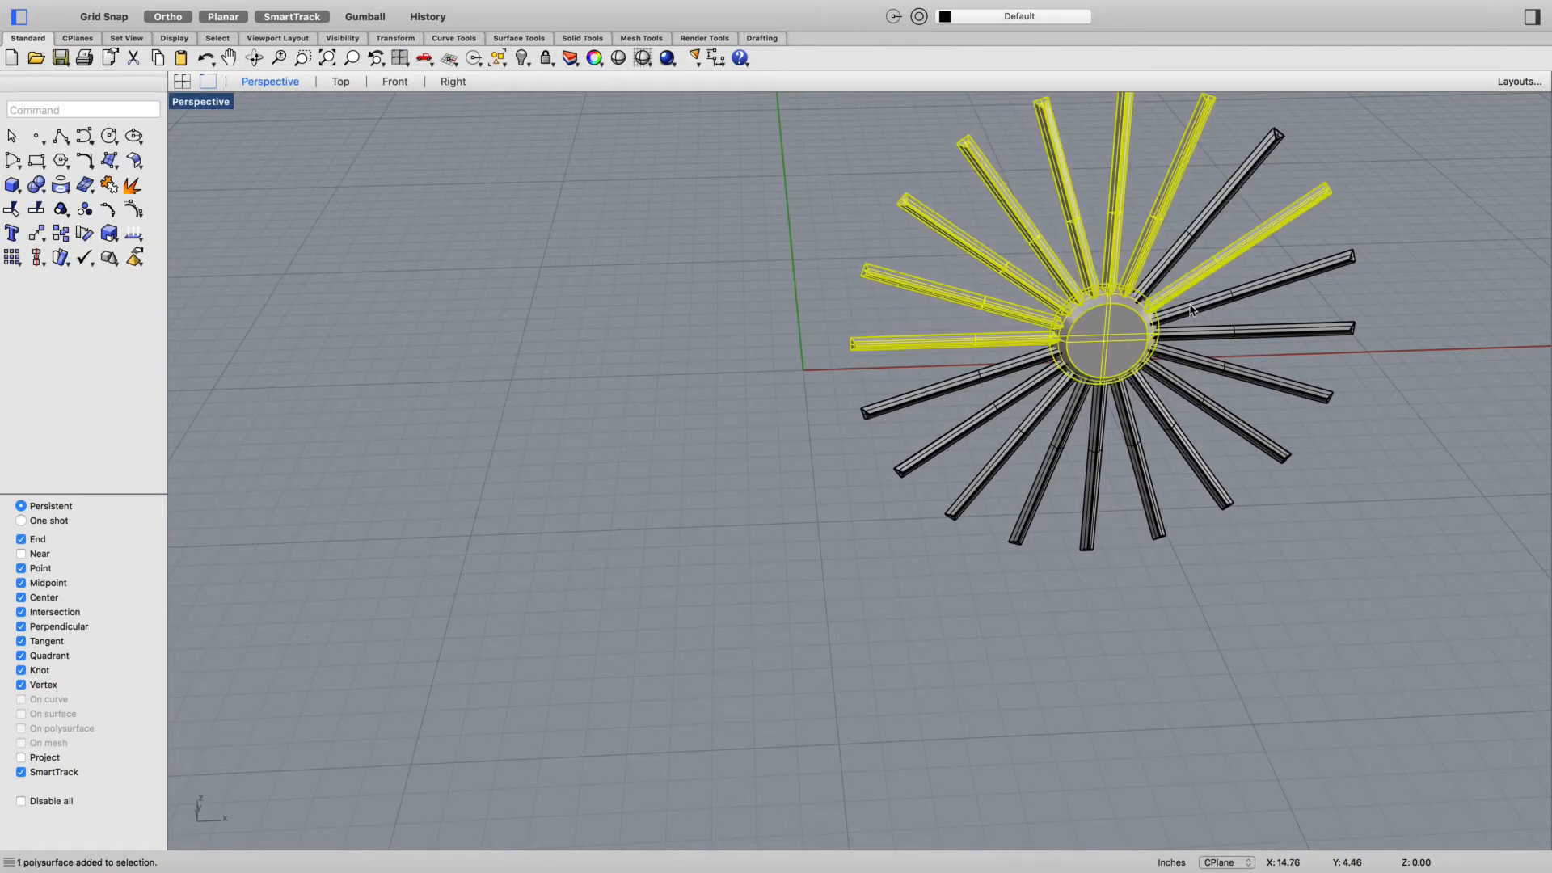
Try to Boolean union the fourth spoke clockwise from the upright one with the hub
left_click(1162, 321)
left_click(1127, 338)
left_click(1113, 343)
key("Return")
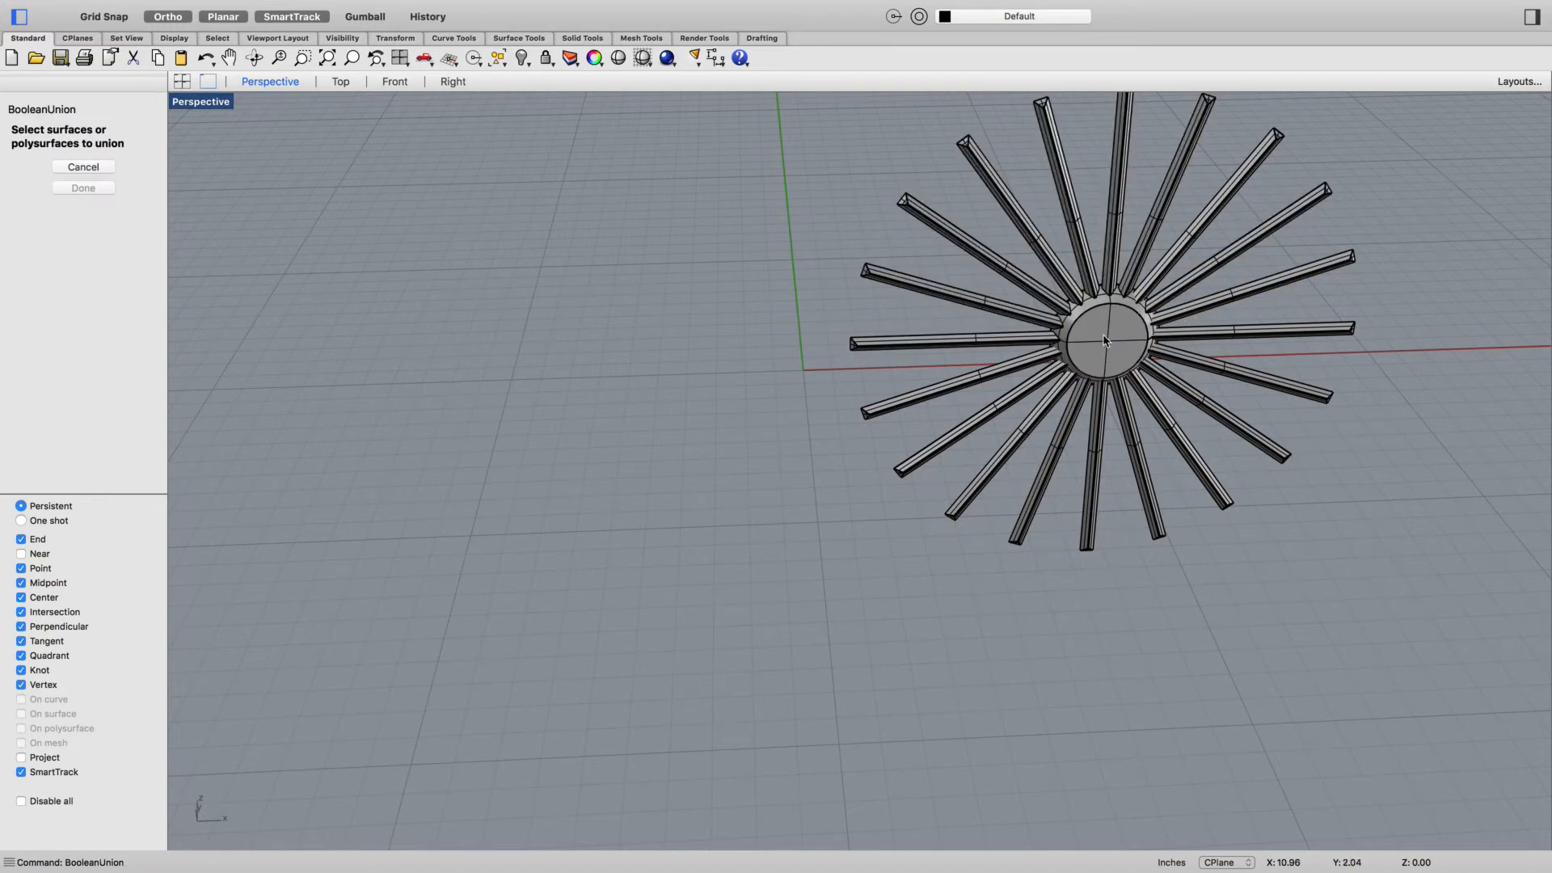
left_click(1105, 336)
key("Return")
left_click(1178, 315)
left_click(1111, 348)
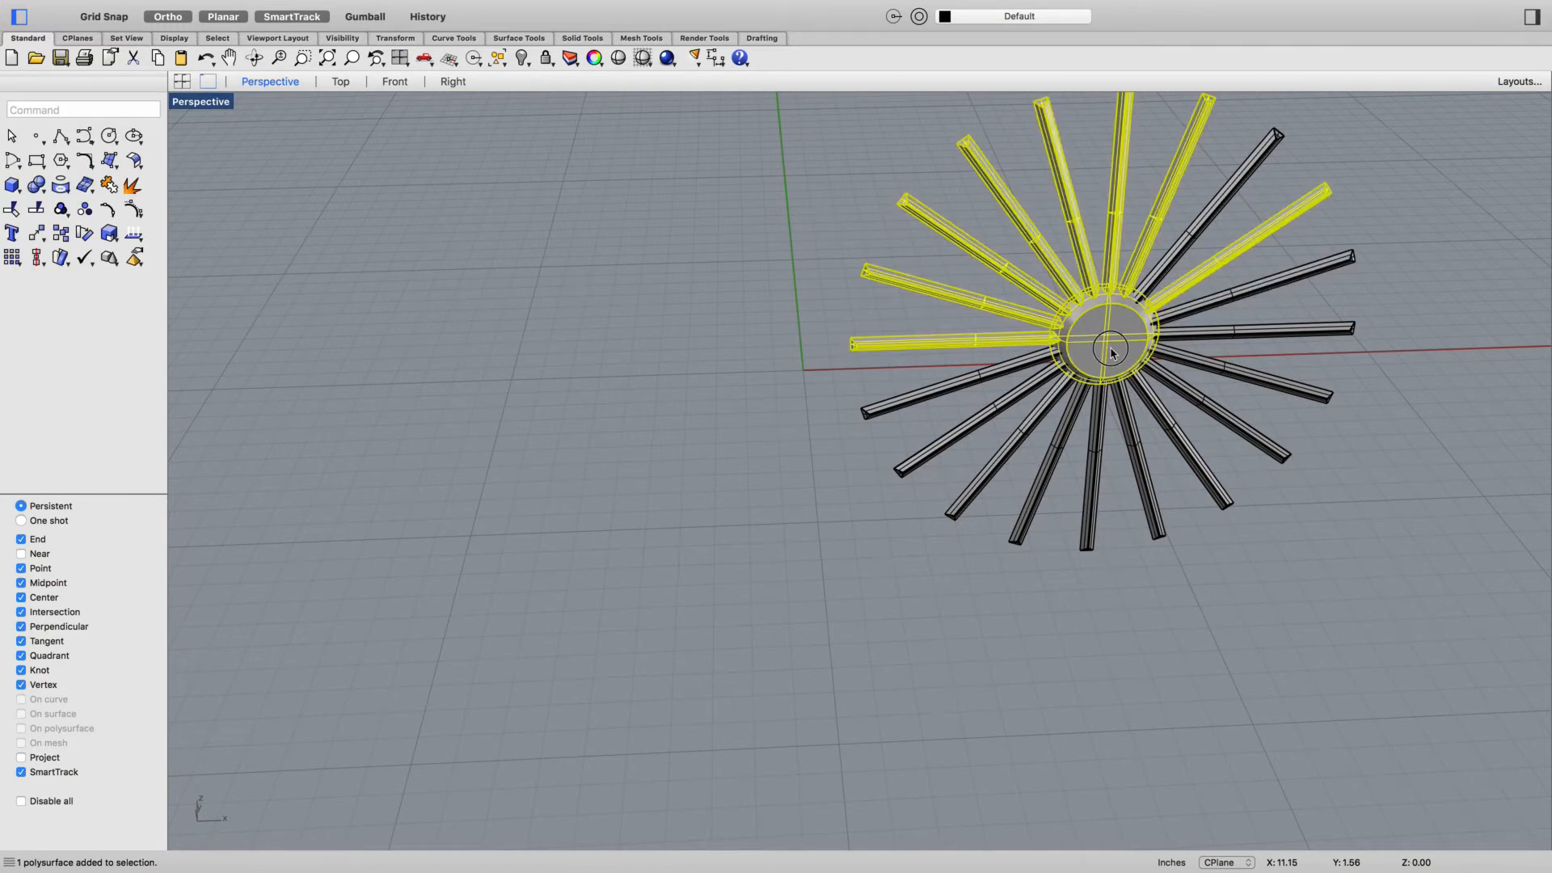
key("Return")
left_click(1133, 342)
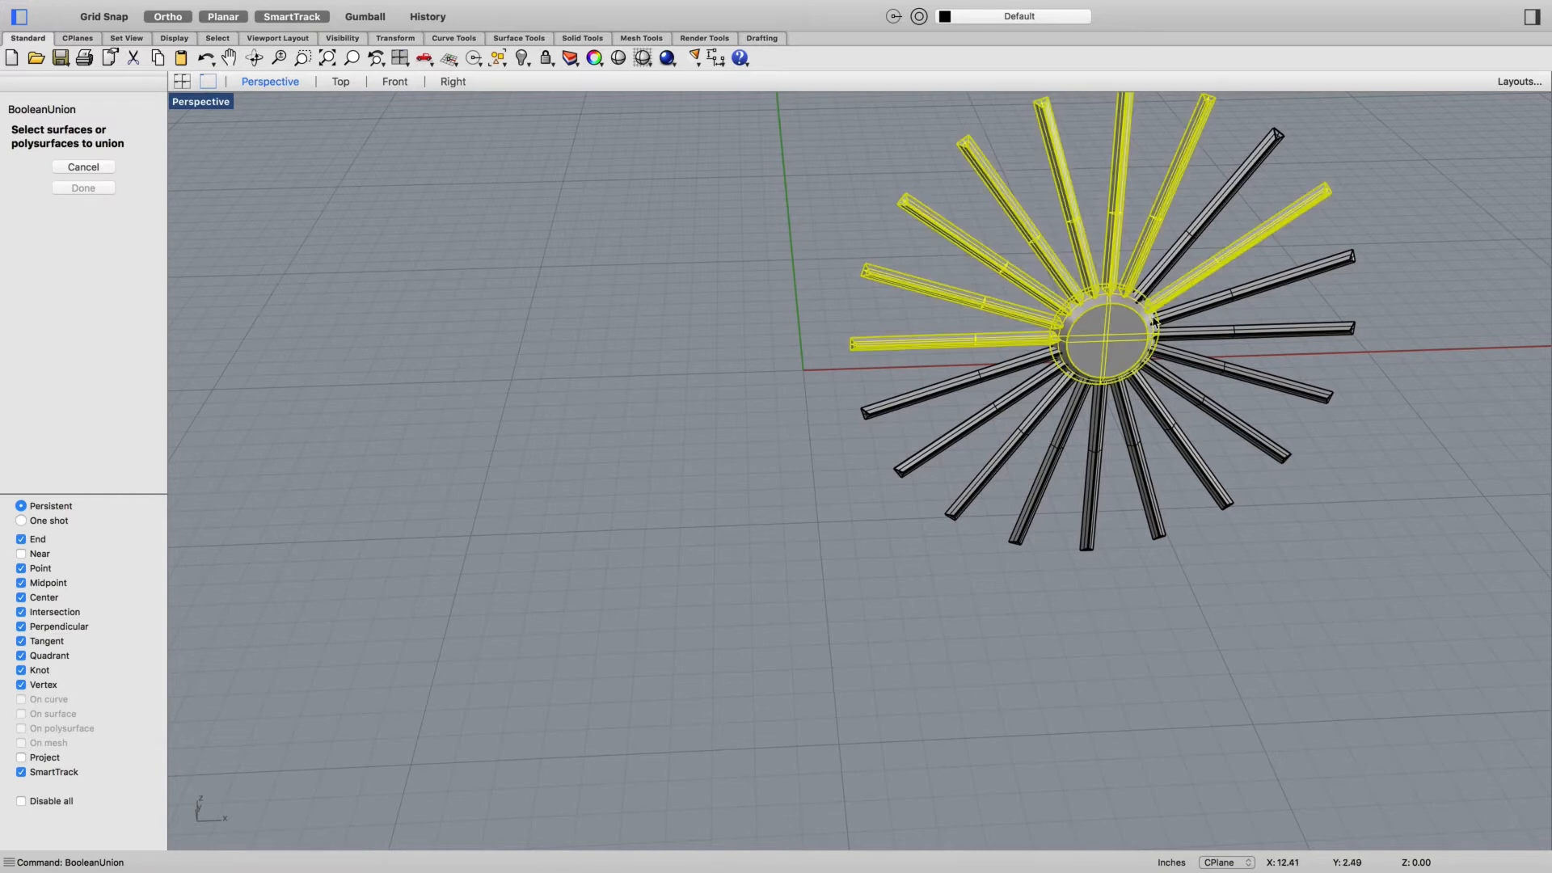
key("Return")
Delete the leftover curve lying on the second spoke clockwise from the upright one
left_click(1158, 275)
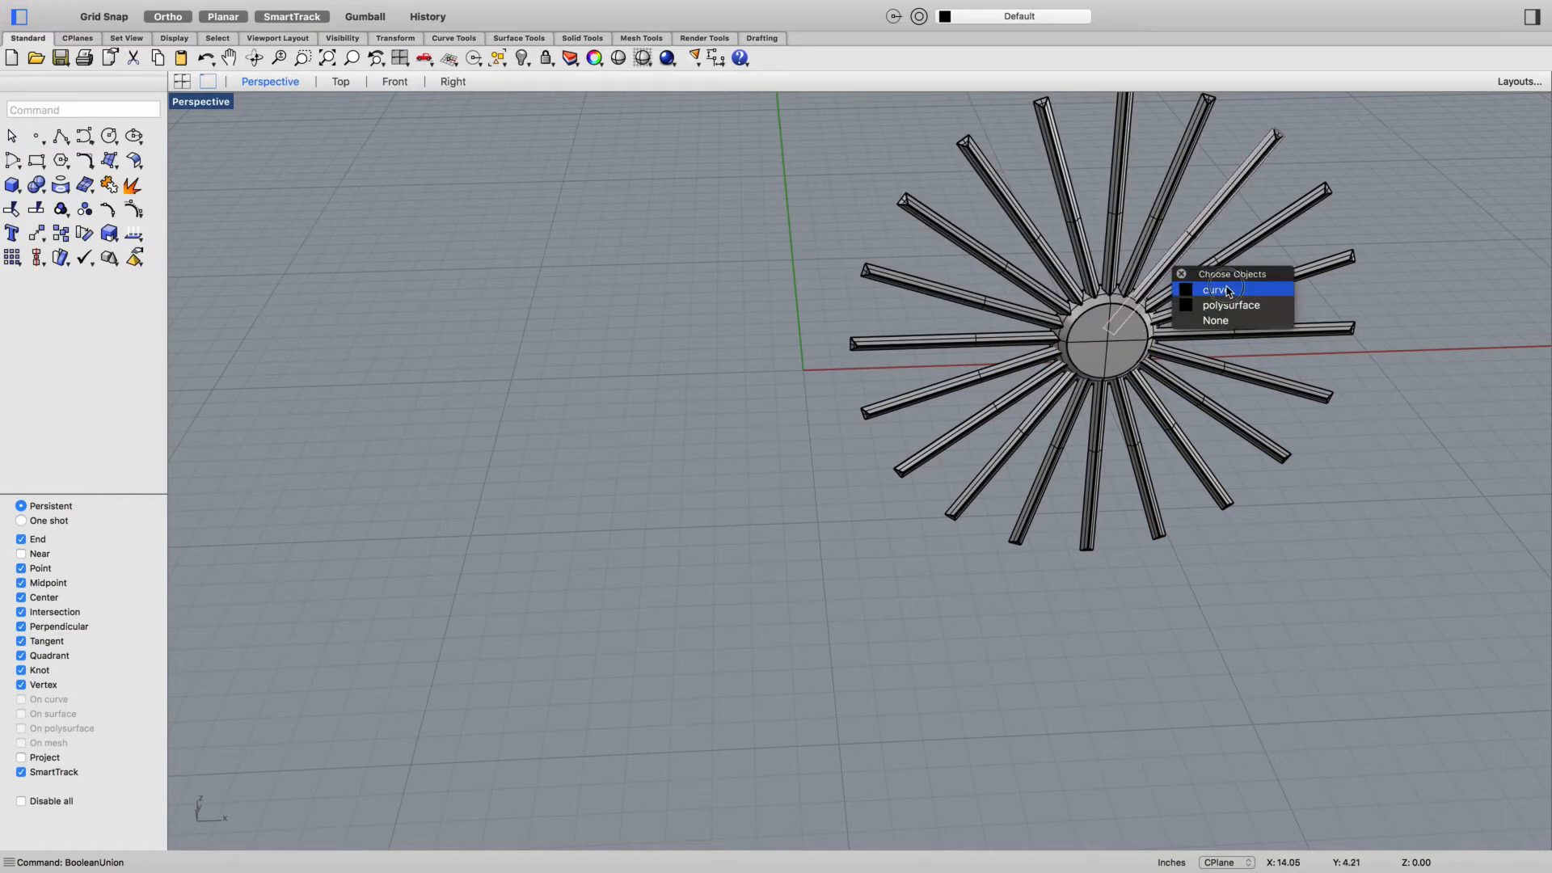
left_click(1227, 291)
key("Delete")
Boolean union the second spoke clockwise from the upright one with the hub
left_click(1179, 264)
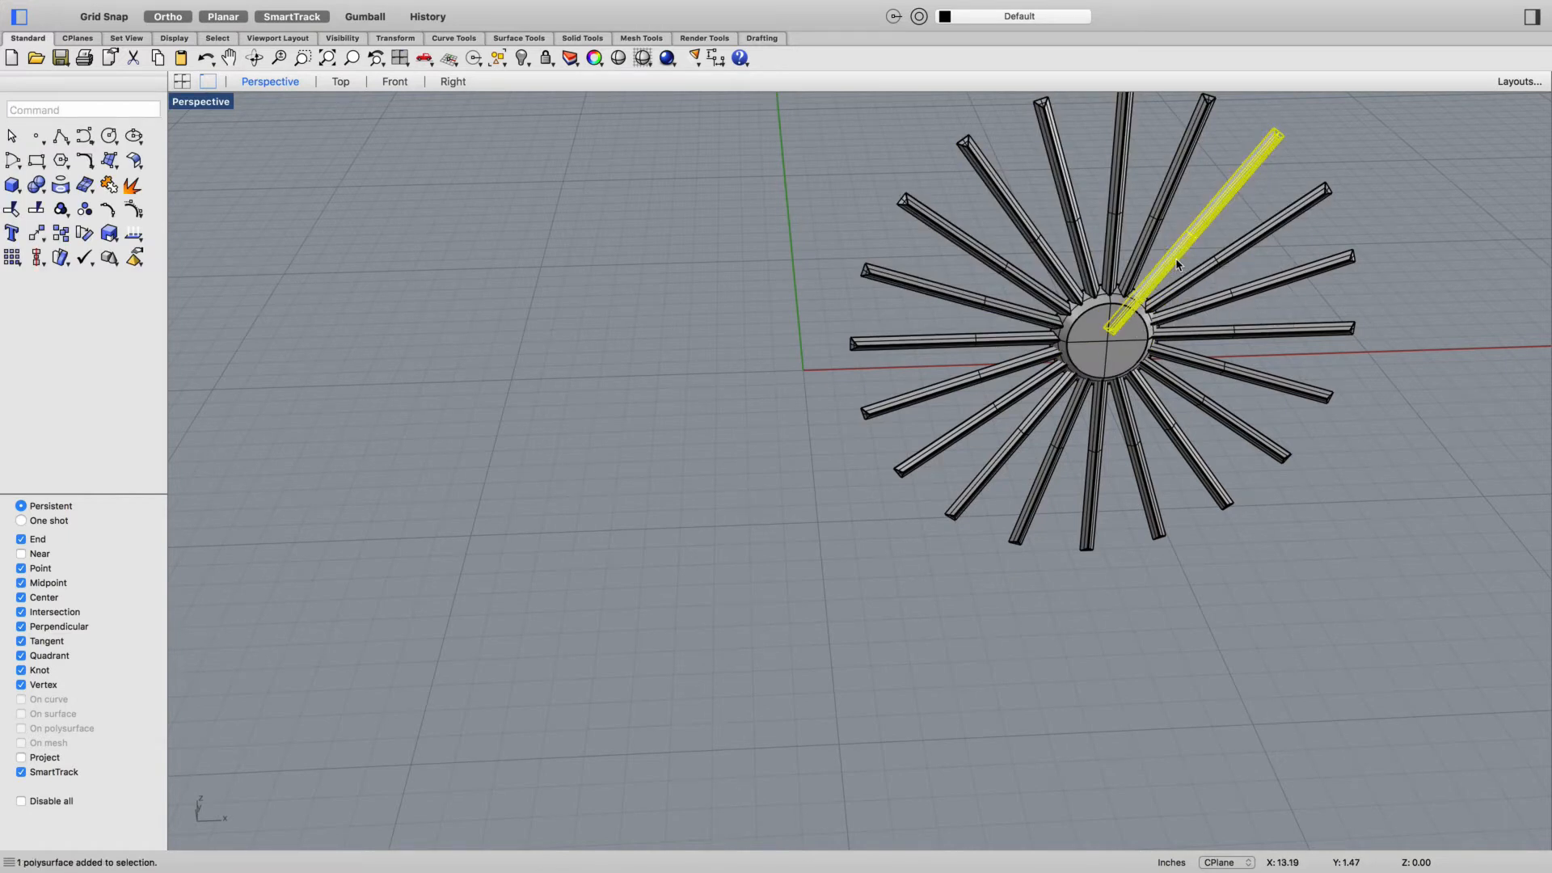
left_click(1135, 342)
key("Return")
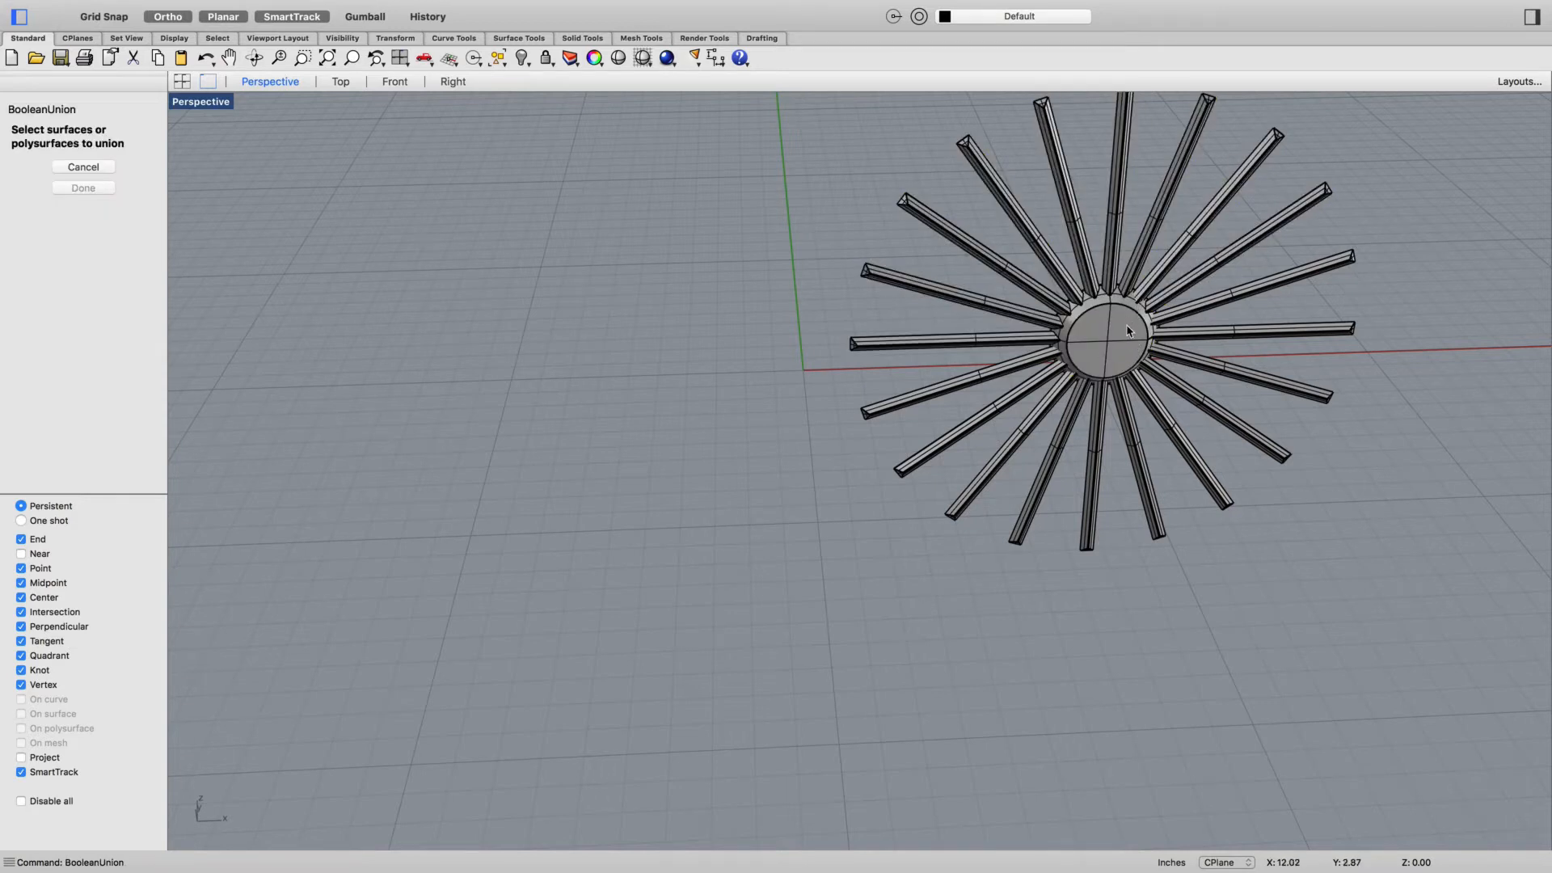
left_click(1130, 325)
left_click(1167, 261)
key("Return")
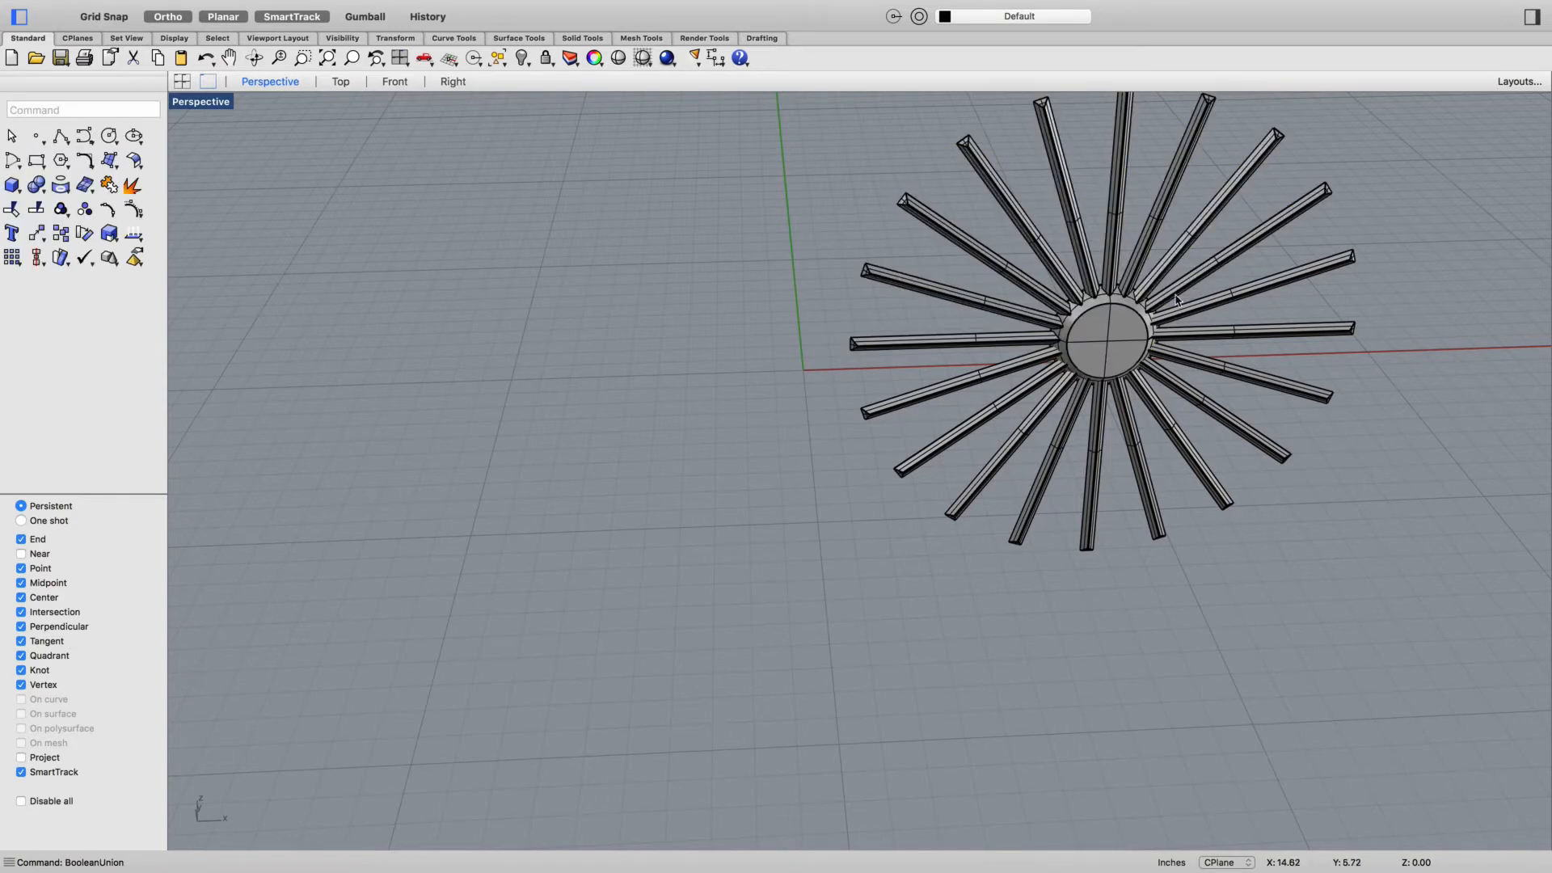
left_click(1122, 305)
left_click(1296, 327)
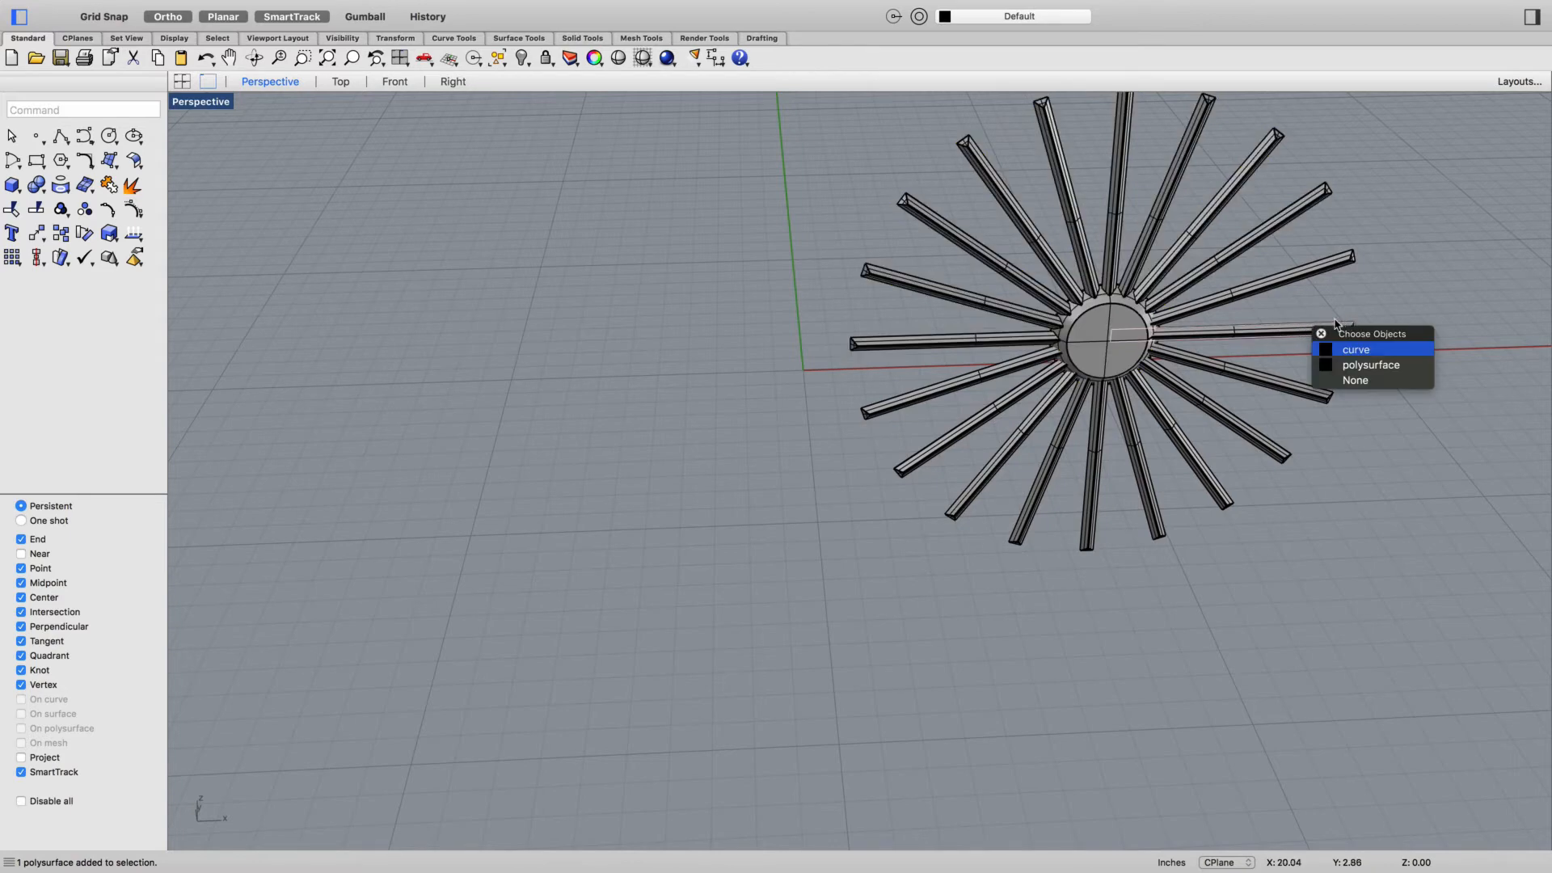
left_click(1347, 324)
Try to window-select the leftover spoke curves from the side in the perspective view, then clear the selection
right_click_drag(1429, 377, 1412, 230)
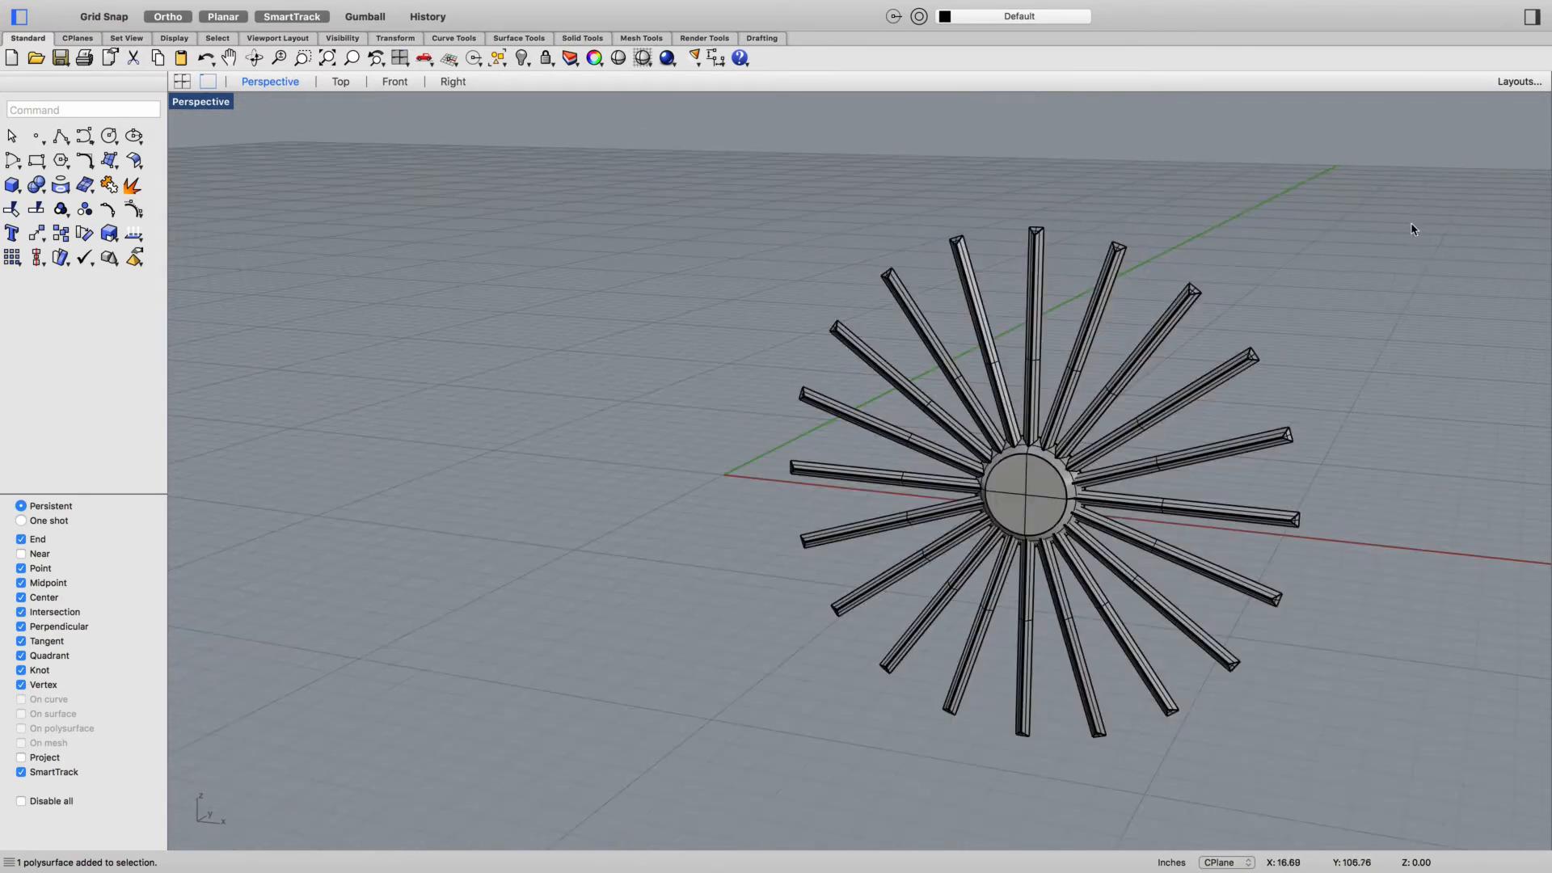
right_click_drag(1461, 387, 1419, 342)
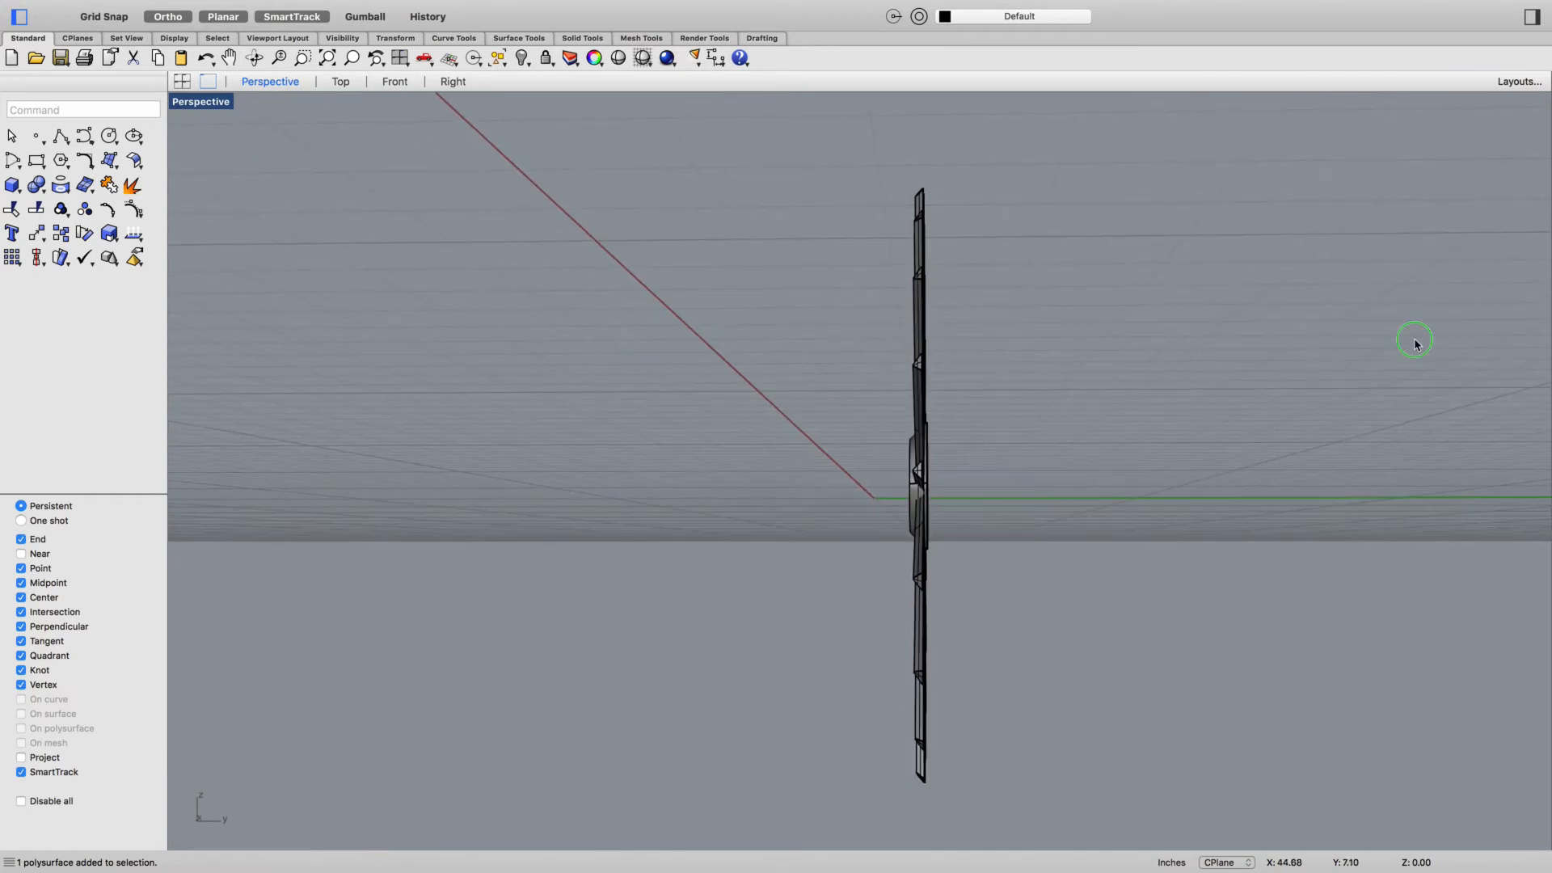
right_click(1415, 341)
left_click(1418, 341)
left_click_drag(915, 808, 1093, 181)
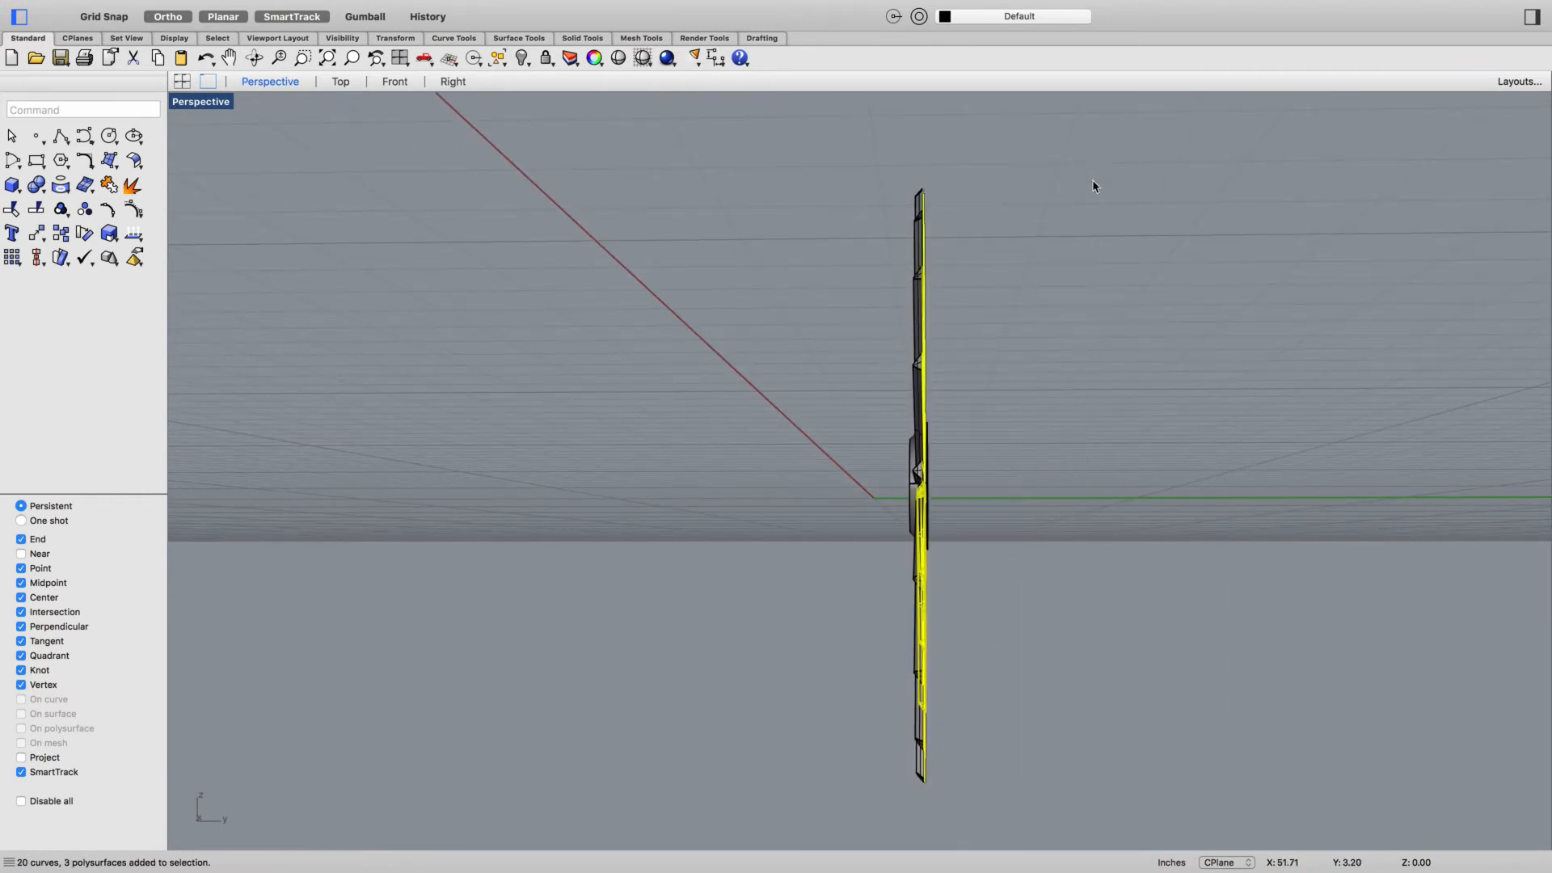
right_click_drag(1085, 308, 1275, 359)
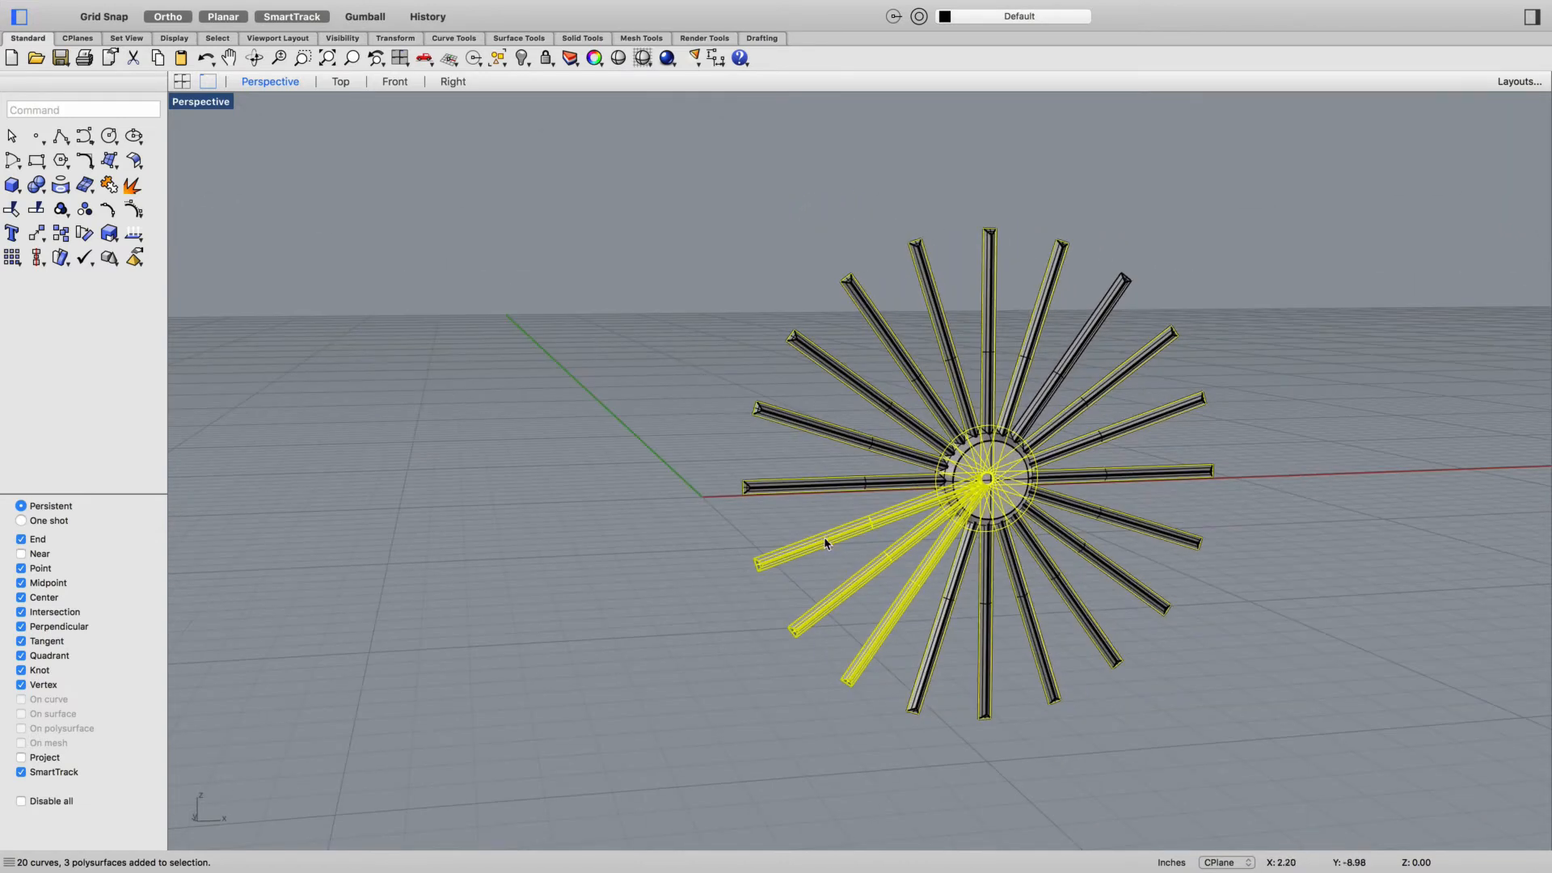
left_click(837, 564)
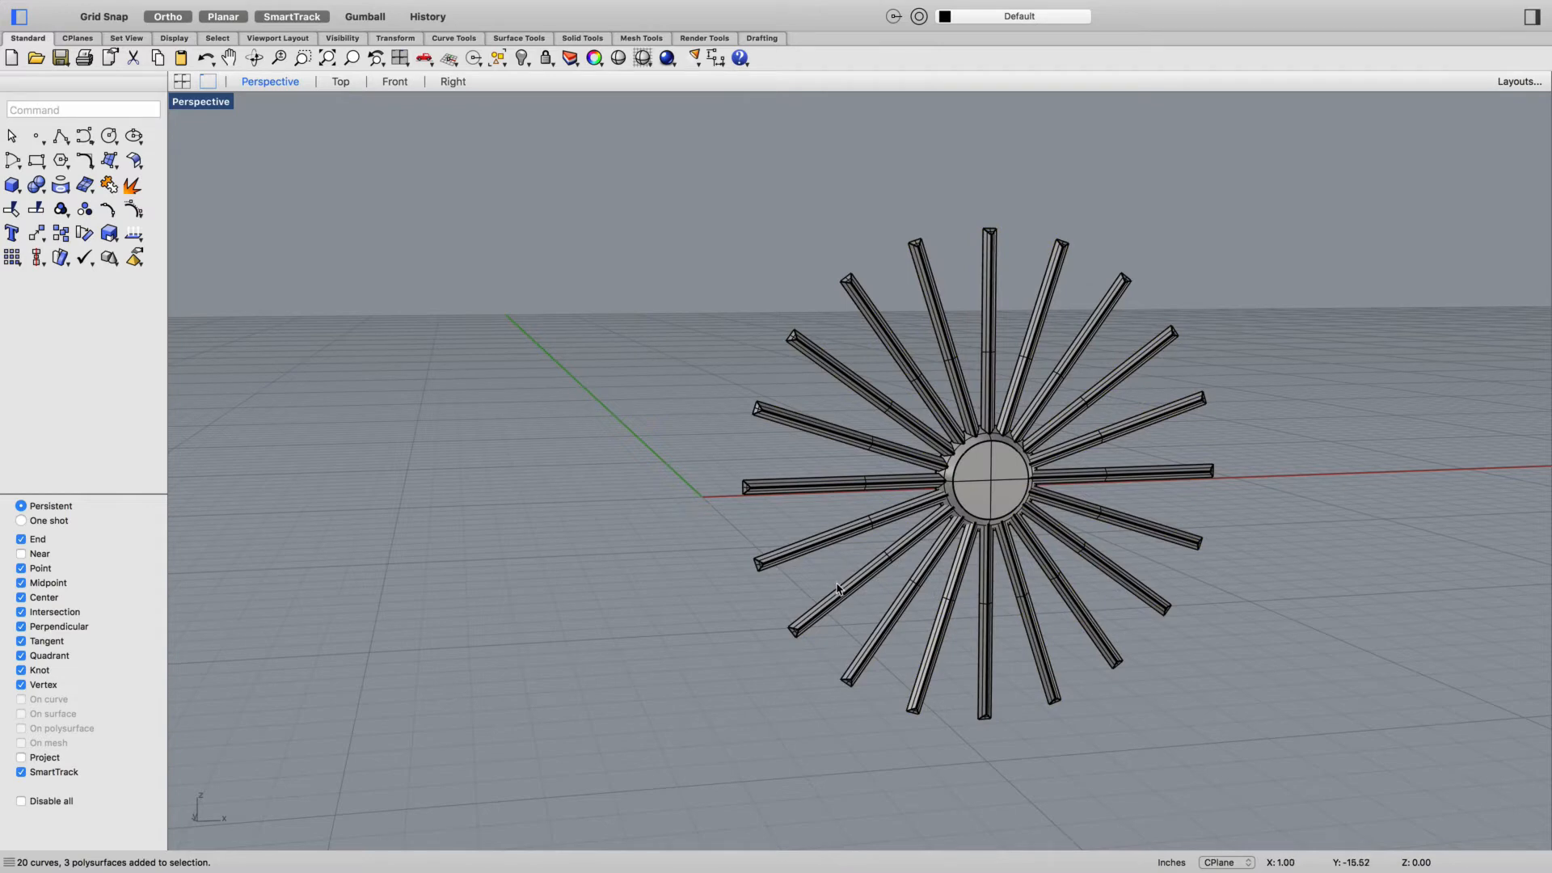
left_click(838, 588)
right_click_drag(807, 603, 889, 623)
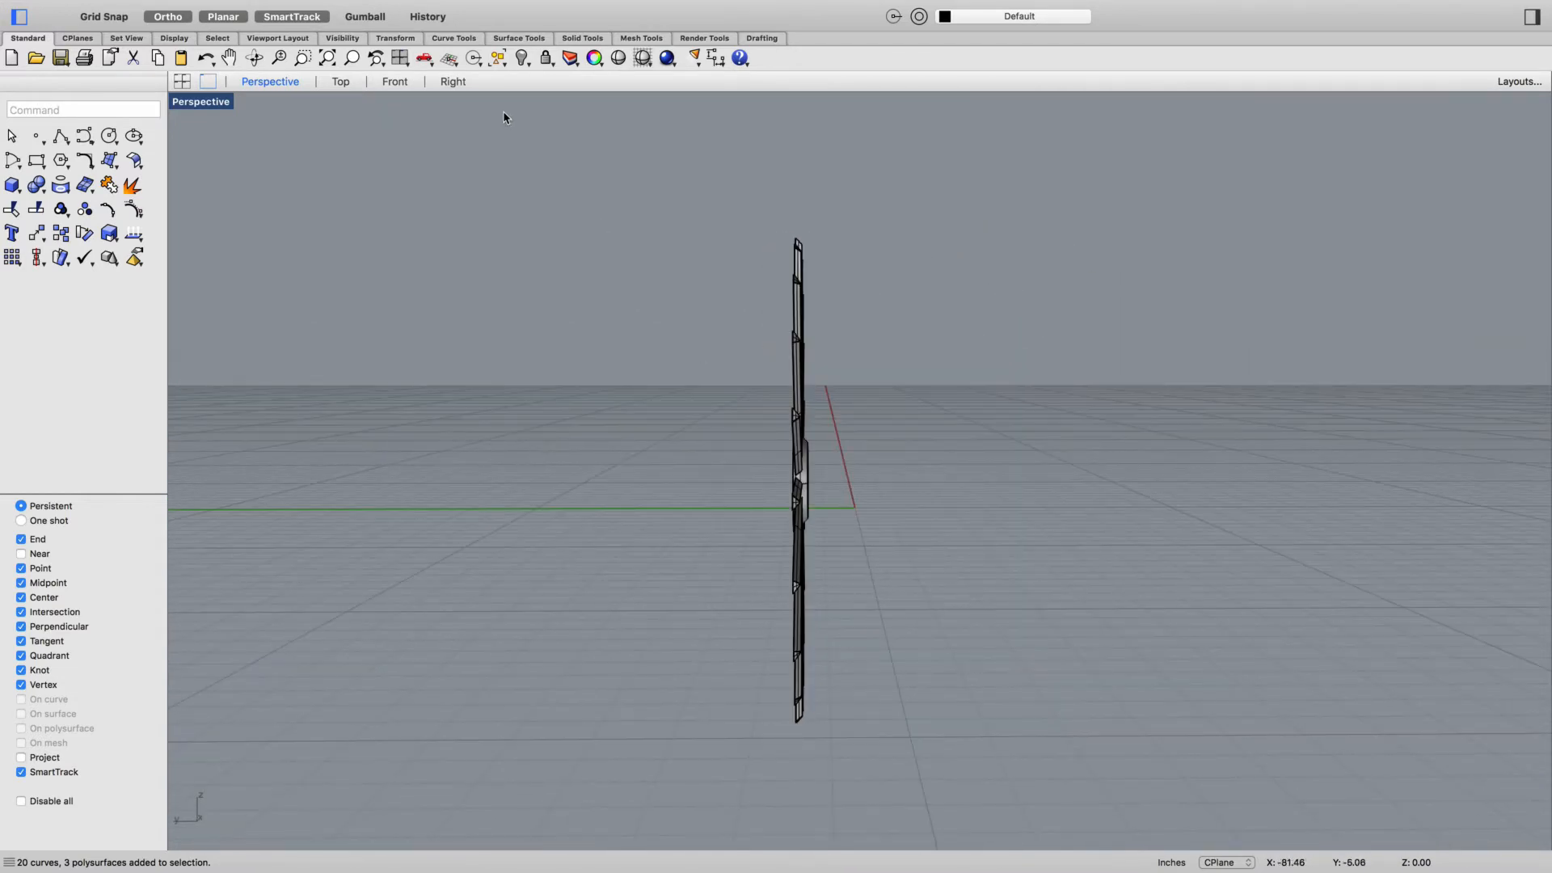
In the Right view, window-select only the leftover curves along the edge of the spokes and delete them
left_click(452, 82)
scroll(704, 559, "down", 5)
scroll(672, 622, "up", 10)
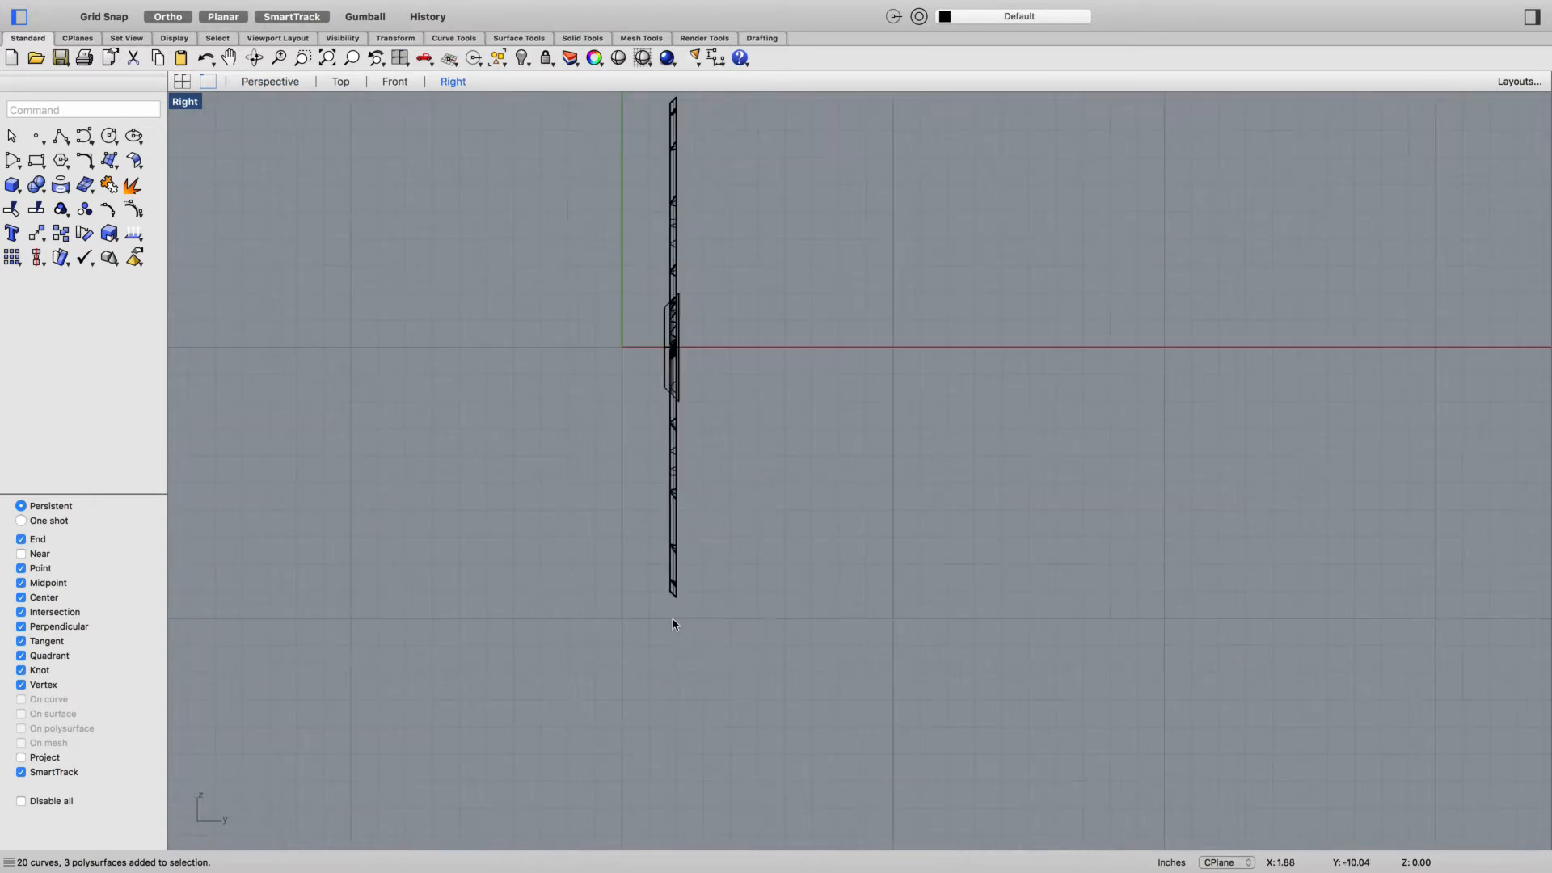
left_click_drag(677, 602, 763, 151)
scroll(738, 299, "down", 4)
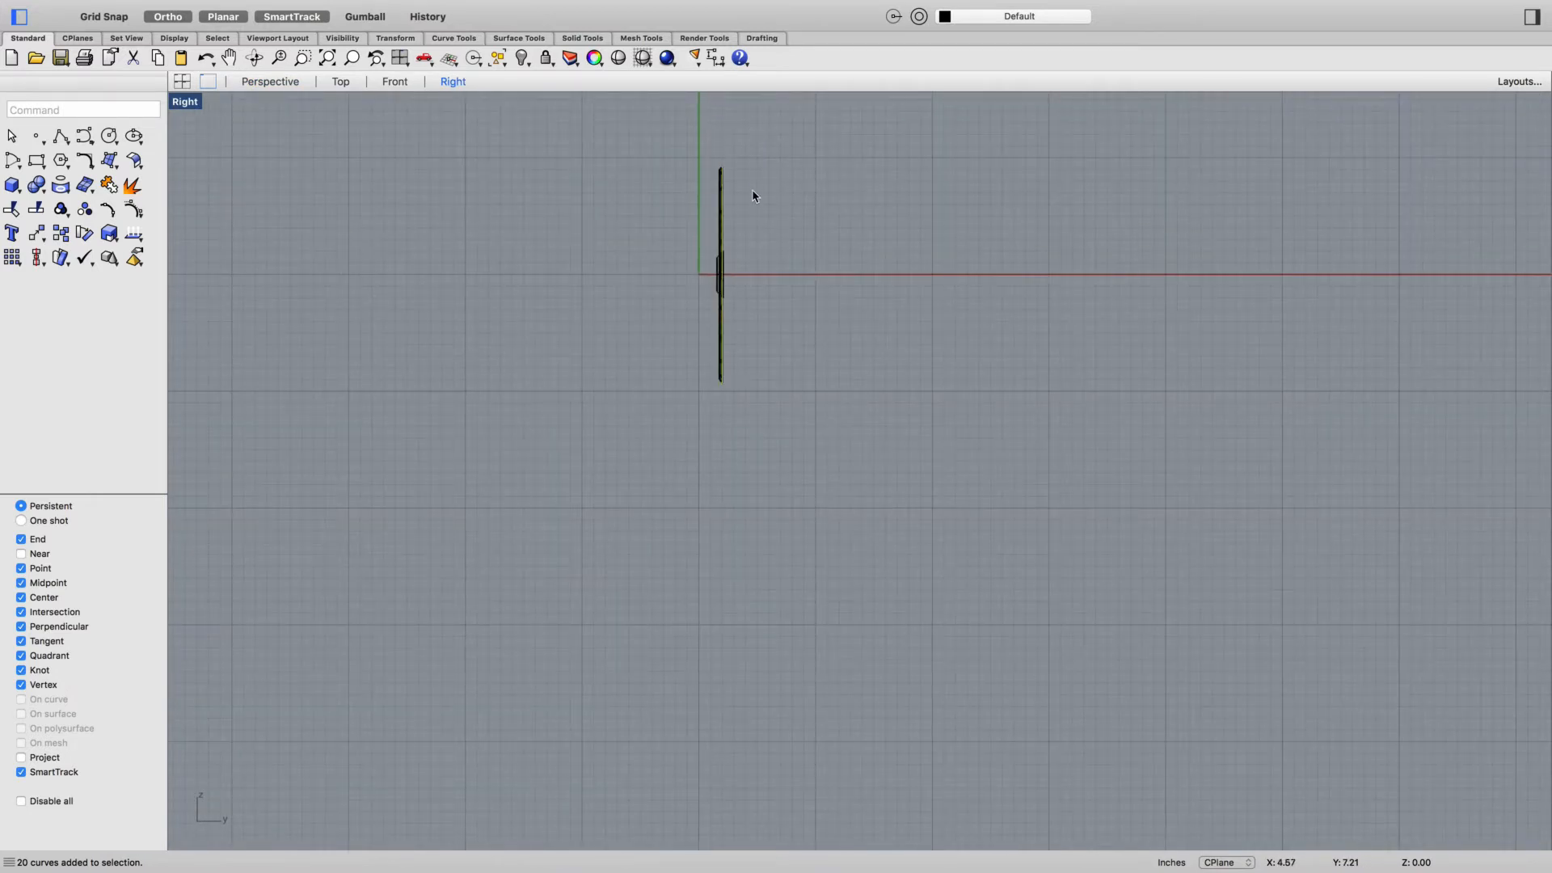
key("Delete")
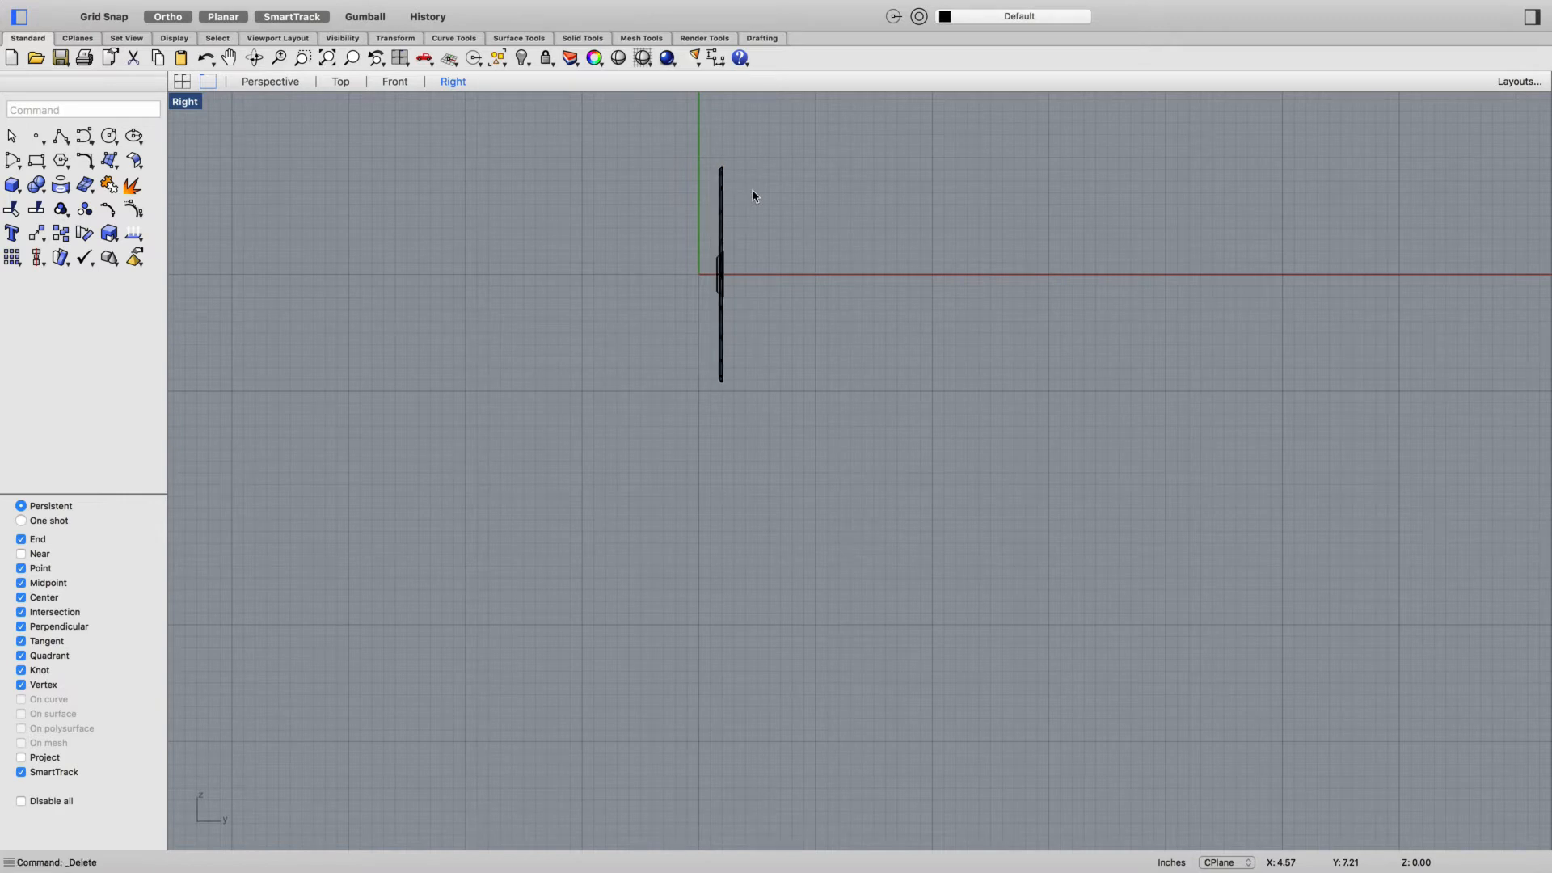
Try to Boolean union the hub and all spokes in a single operation from the perspective view
left_click(271, 82)
right_click_drag(537, 291, 849, 420)
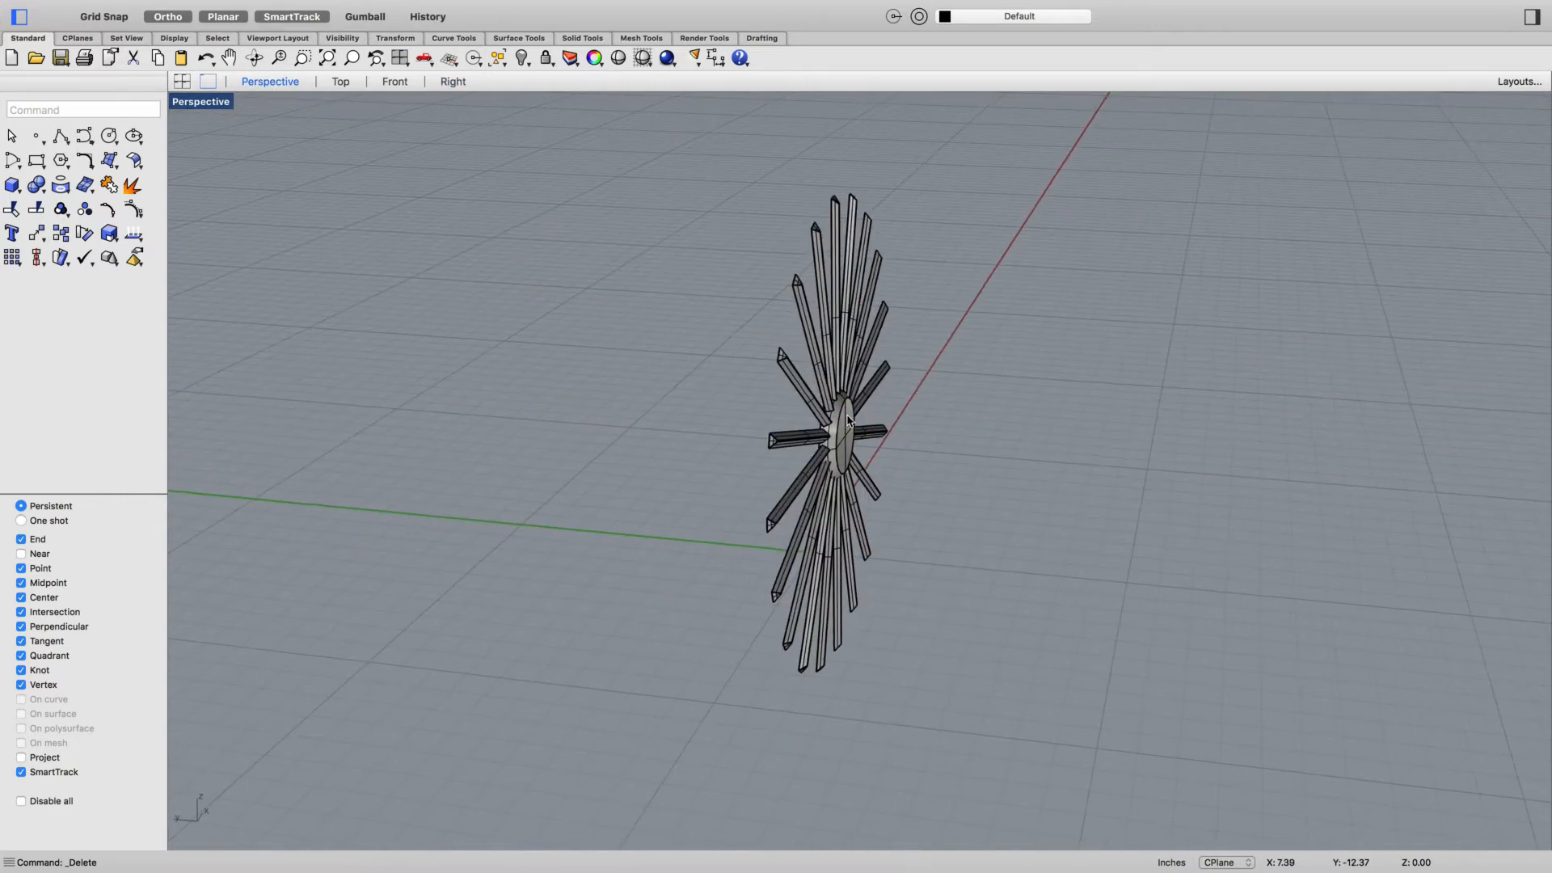
type("BooleanUnion")
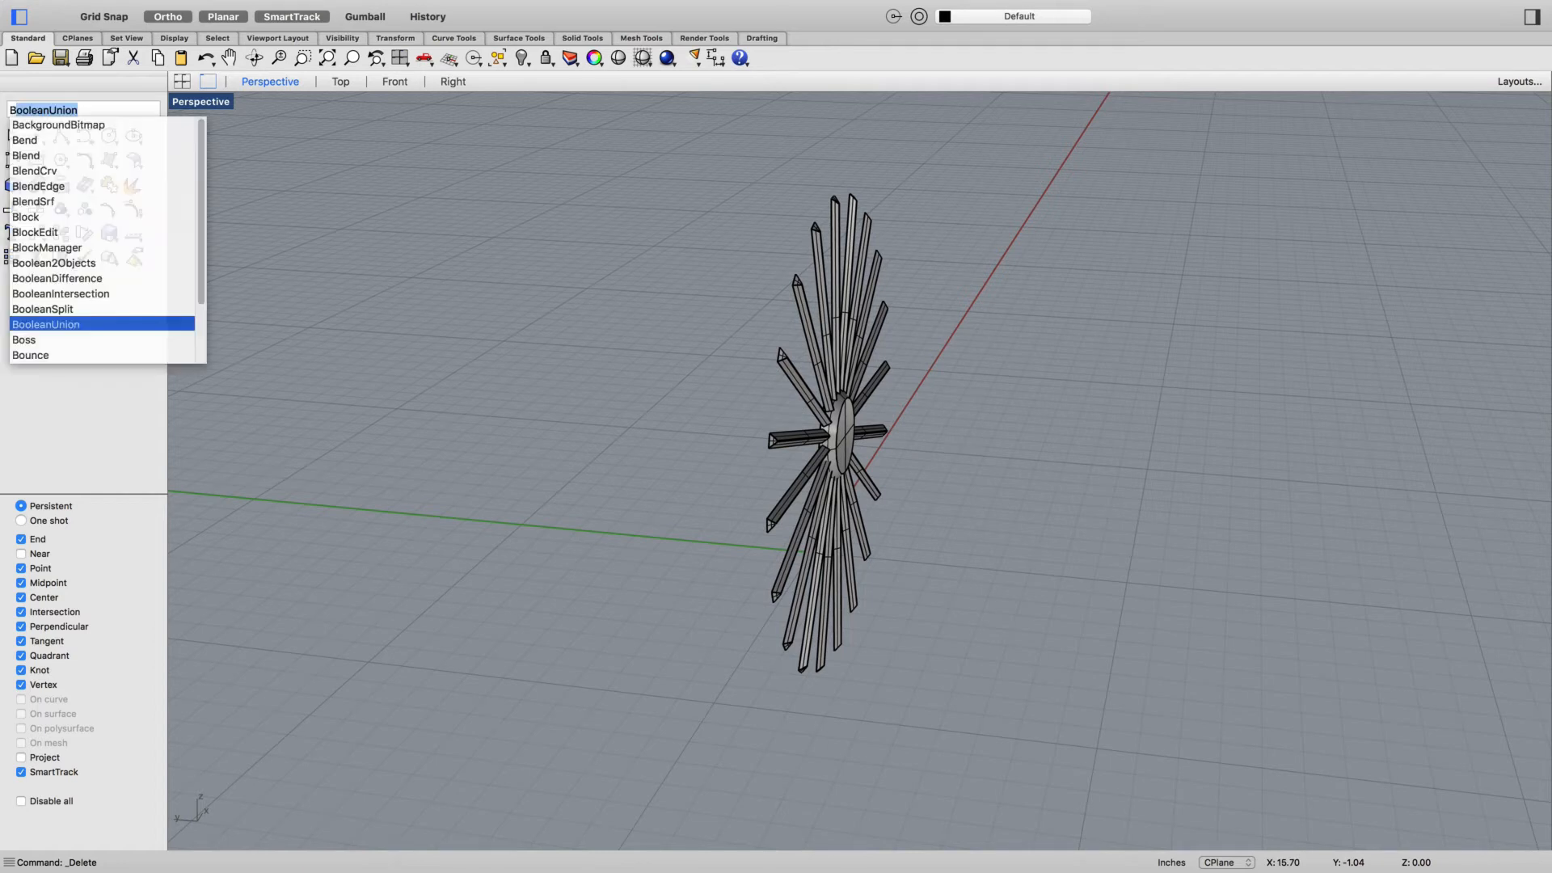
key("Return")
key("super+a")
right_click(700, 508)
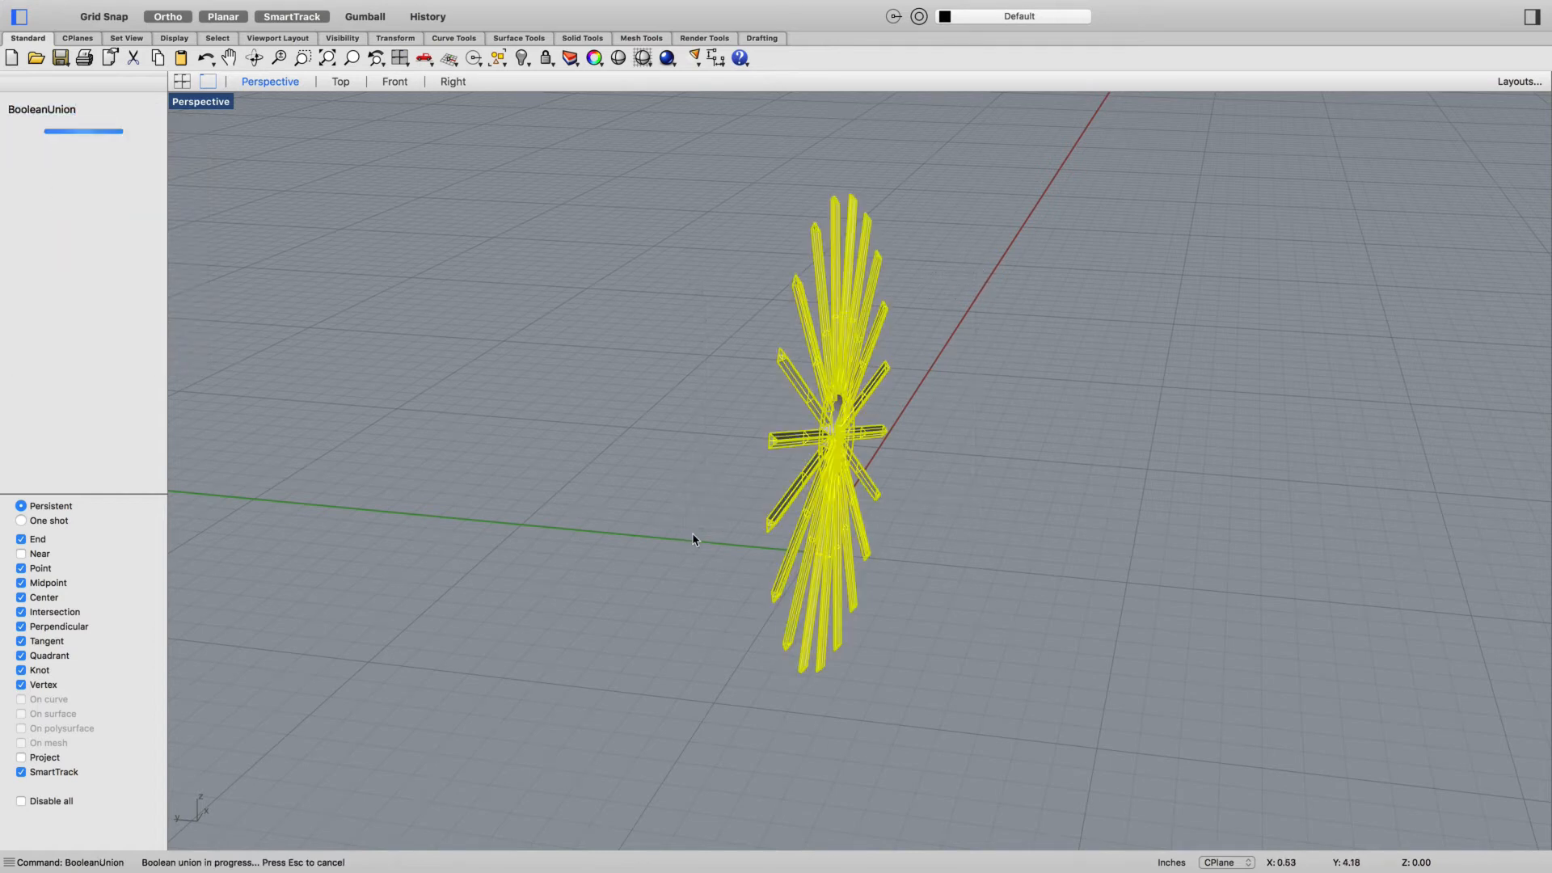
Examine whether the hub and spokes are joined by selecting them, then clear the selection
left_click(846, 458)
left_click(1039, 477)
right_click_drag(1040, 478, 975, 470)
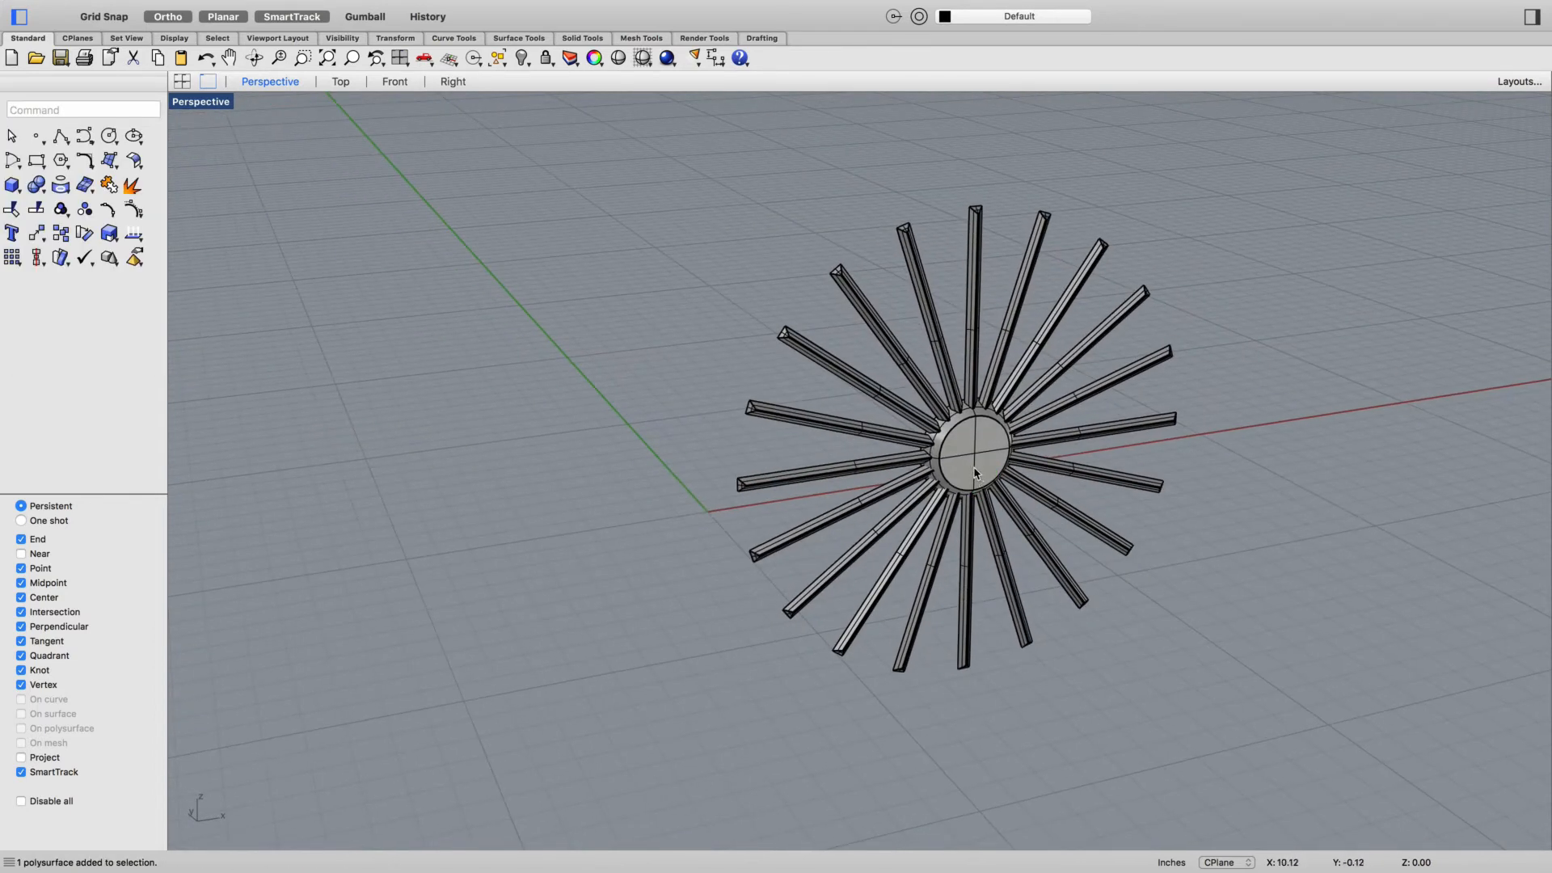
scroll(1020, 459, "up", 8)
scroll(1058, 474, "down", 6)
left_click_drag(993, 455, 768, 593)
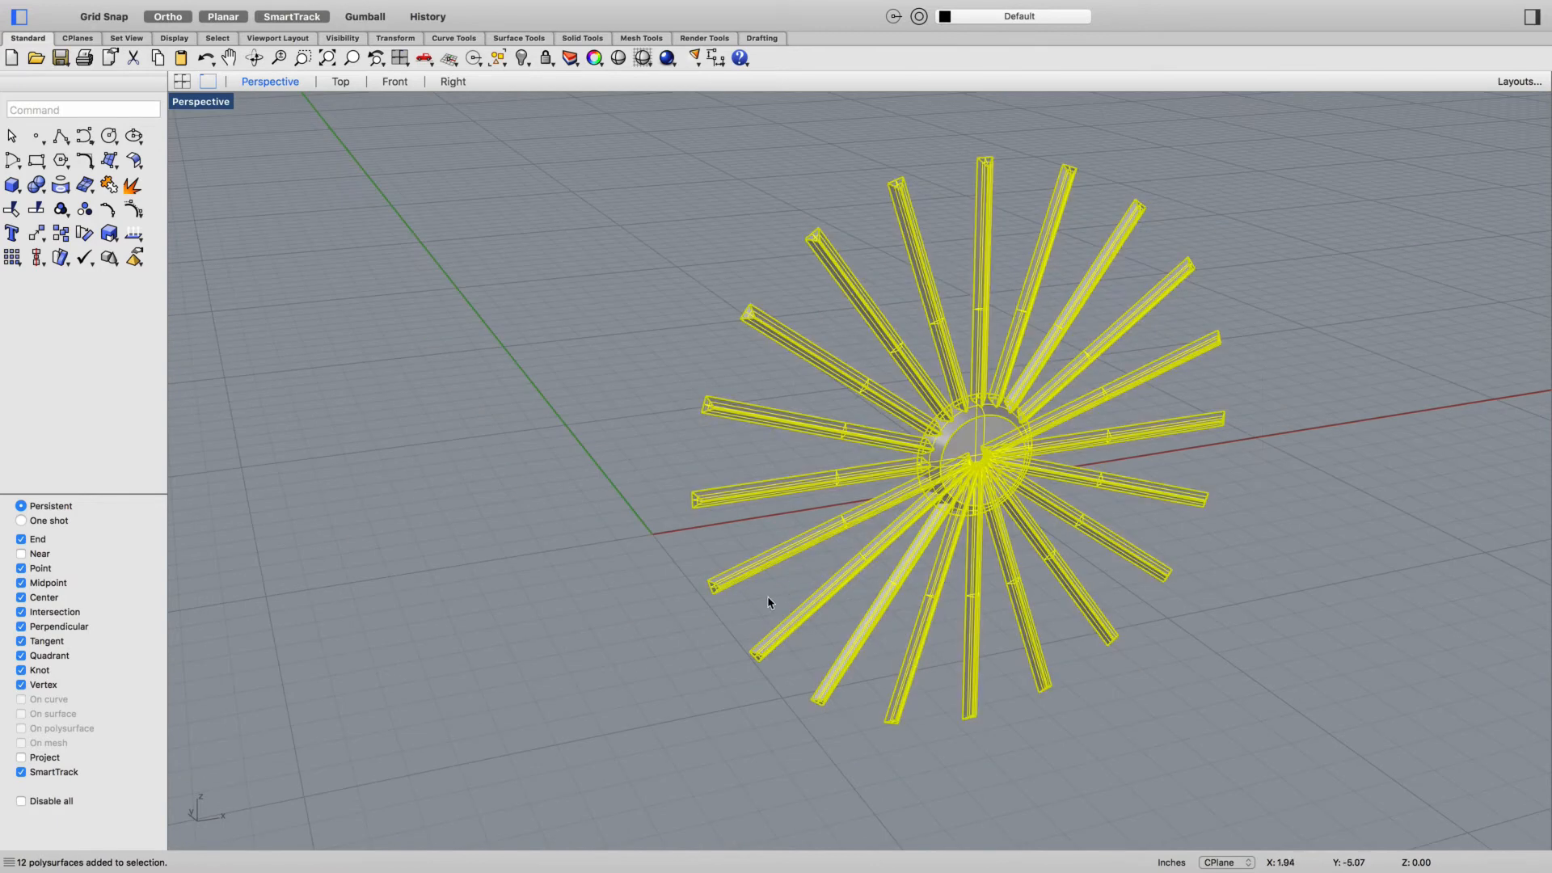
left_click(507, 640)
Show the hidden rim parts around the hub and spokes
right_click(575, 606)
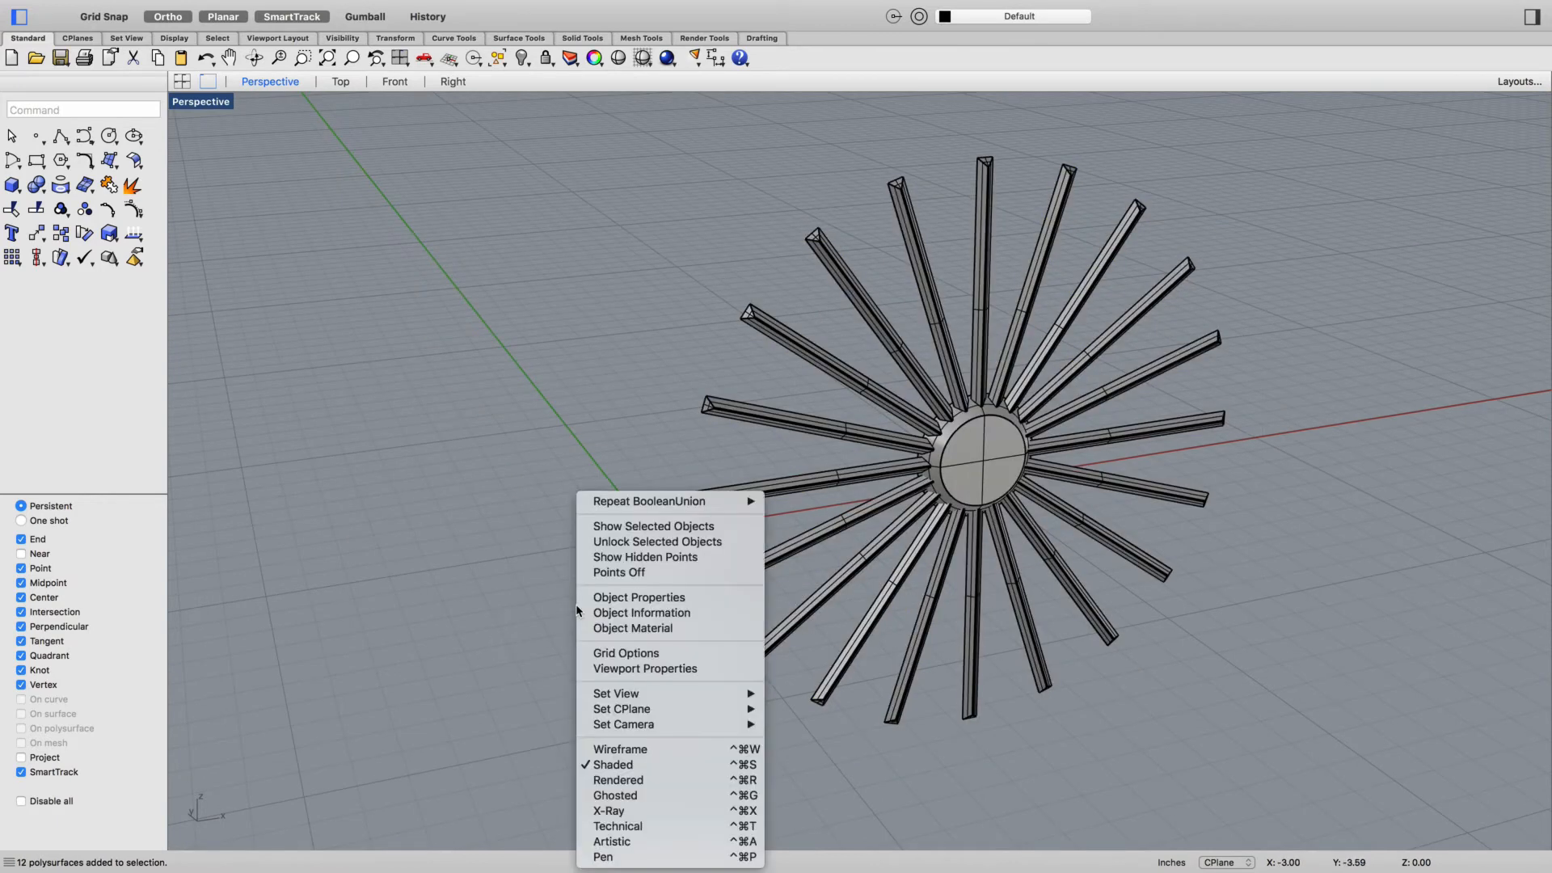
left_click(450, 249)
right_click(520, 54)
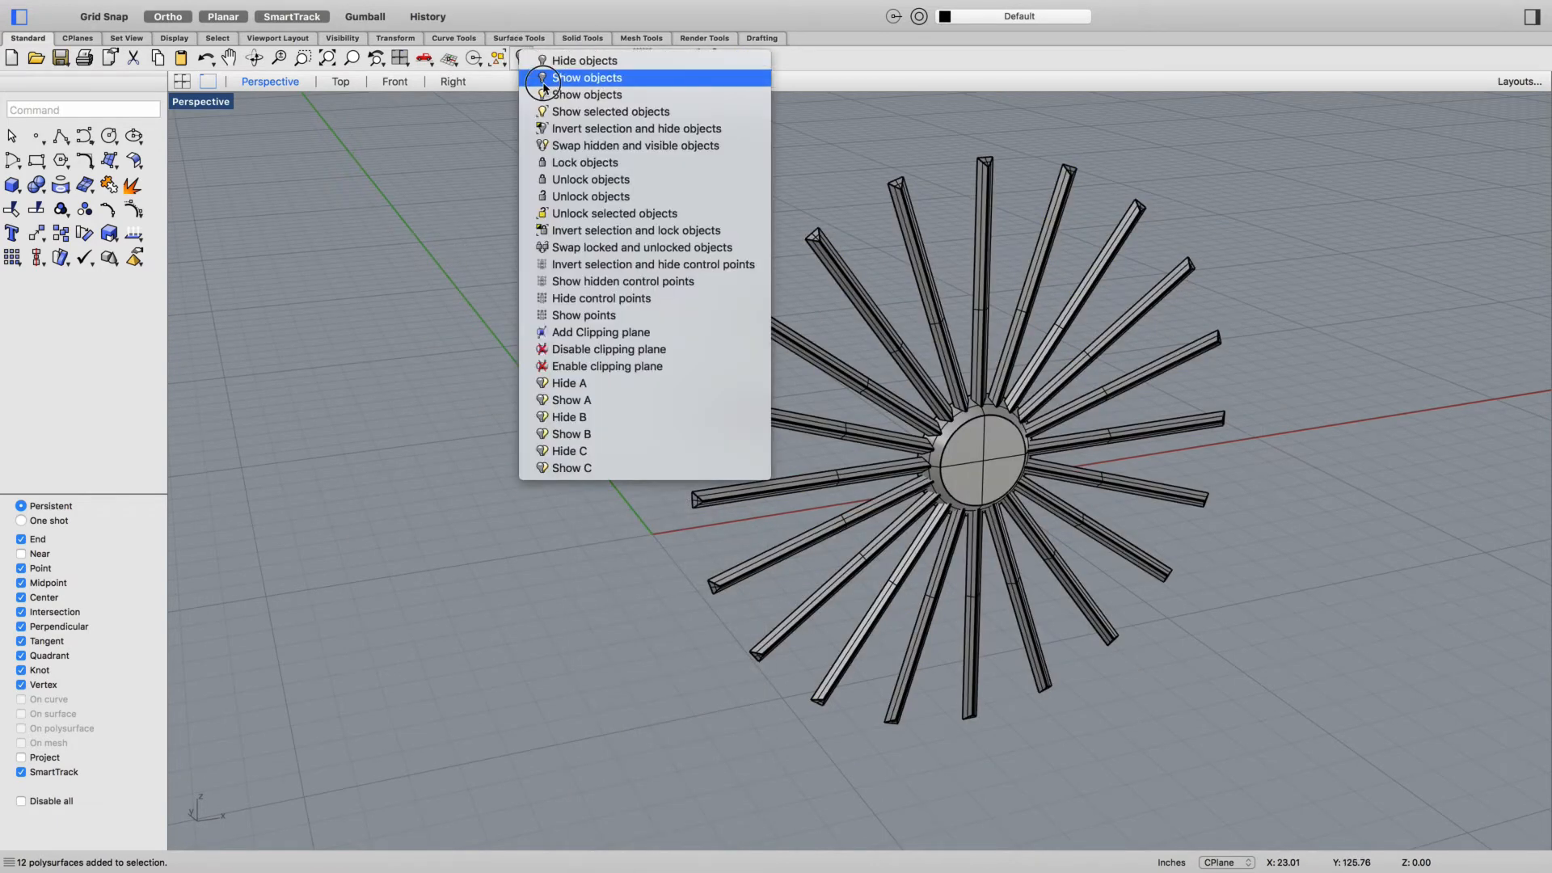
left_click(544, 79)
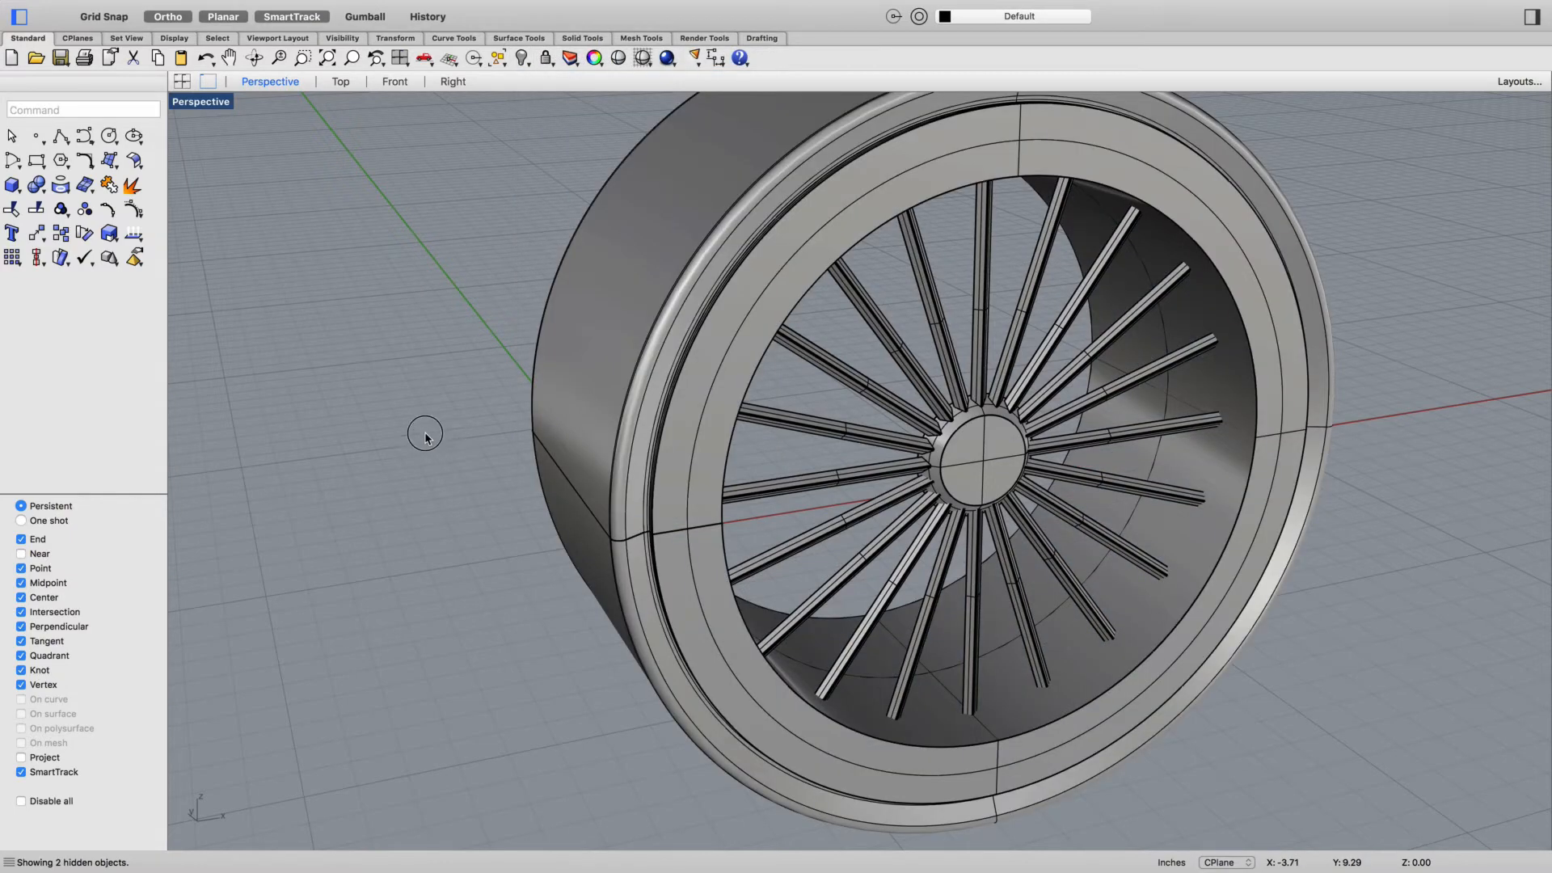
right_click_drag(421, 425, 609, 418)
scroll(609, 419, "down", 5)
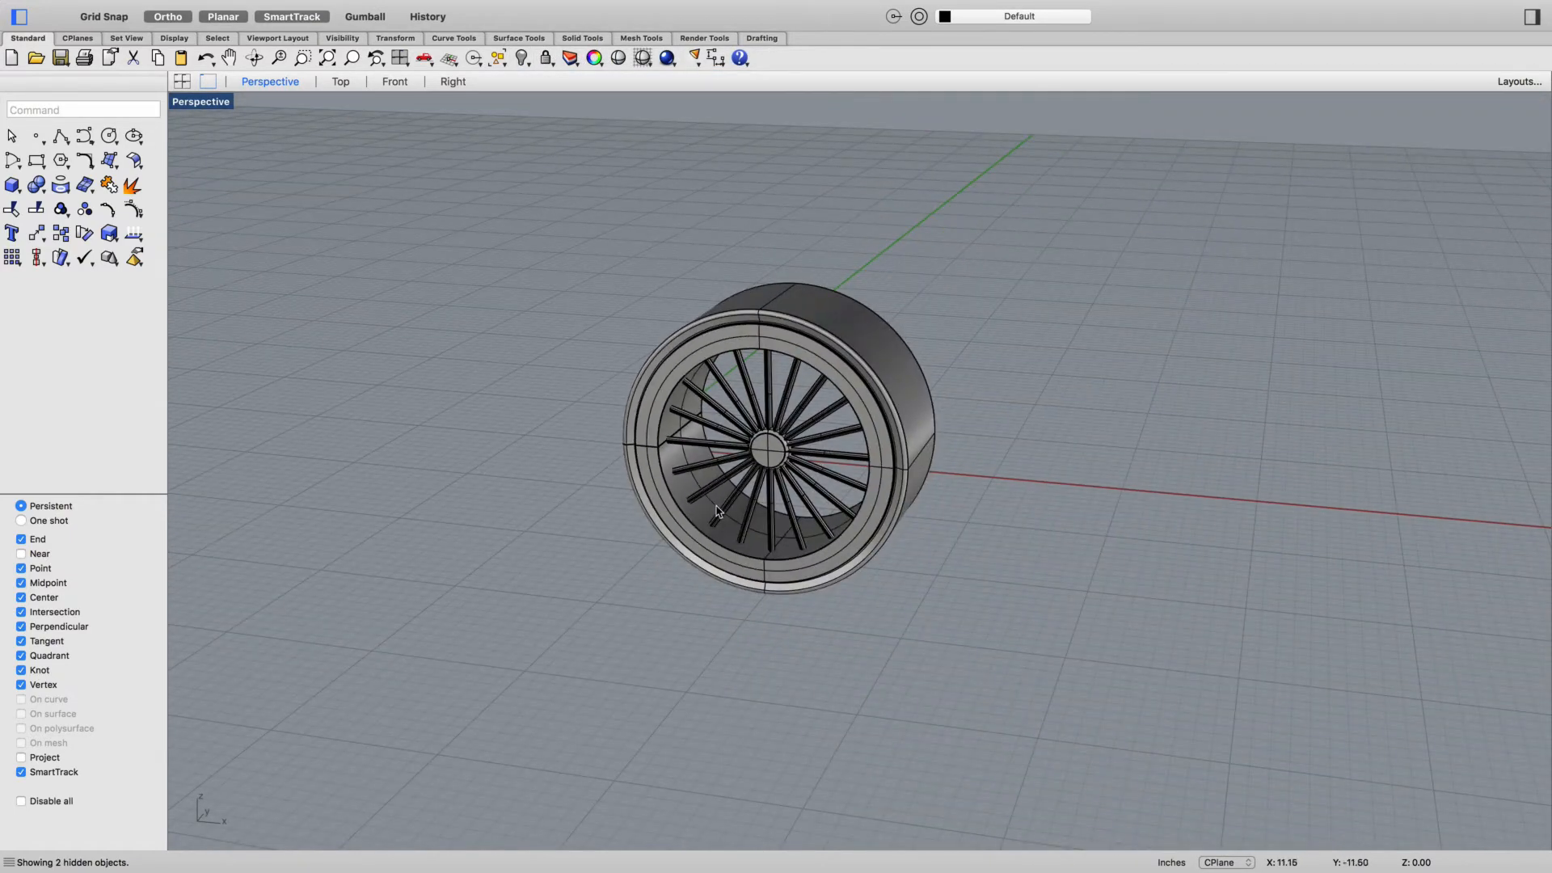
right_click_drag(728, 512, 817, 520)
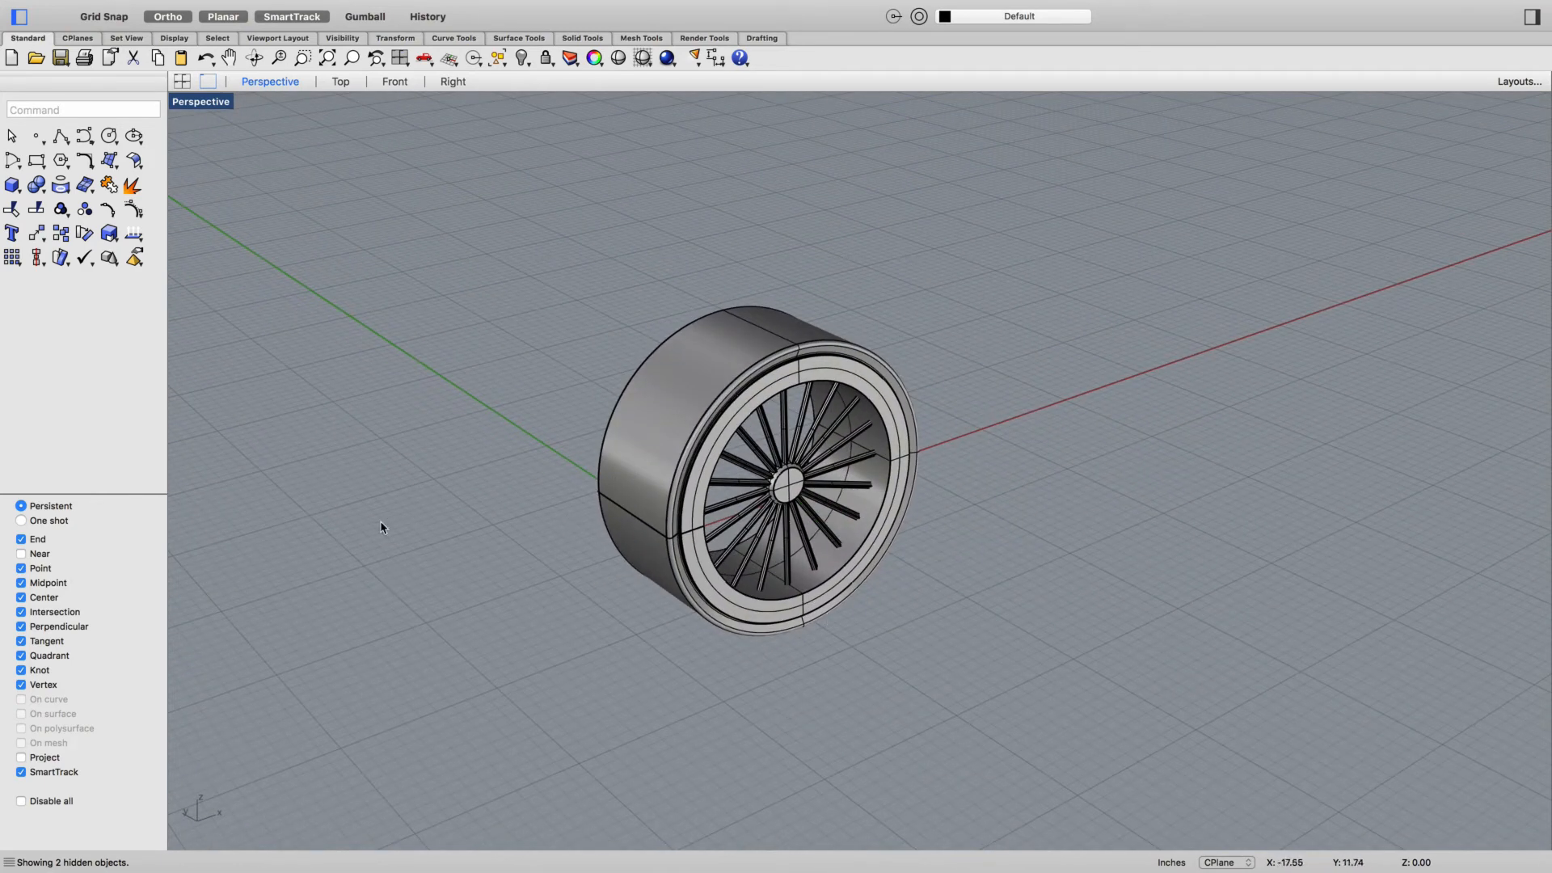
Open the layer list and rename Layer 01 as Wheel
type("l")
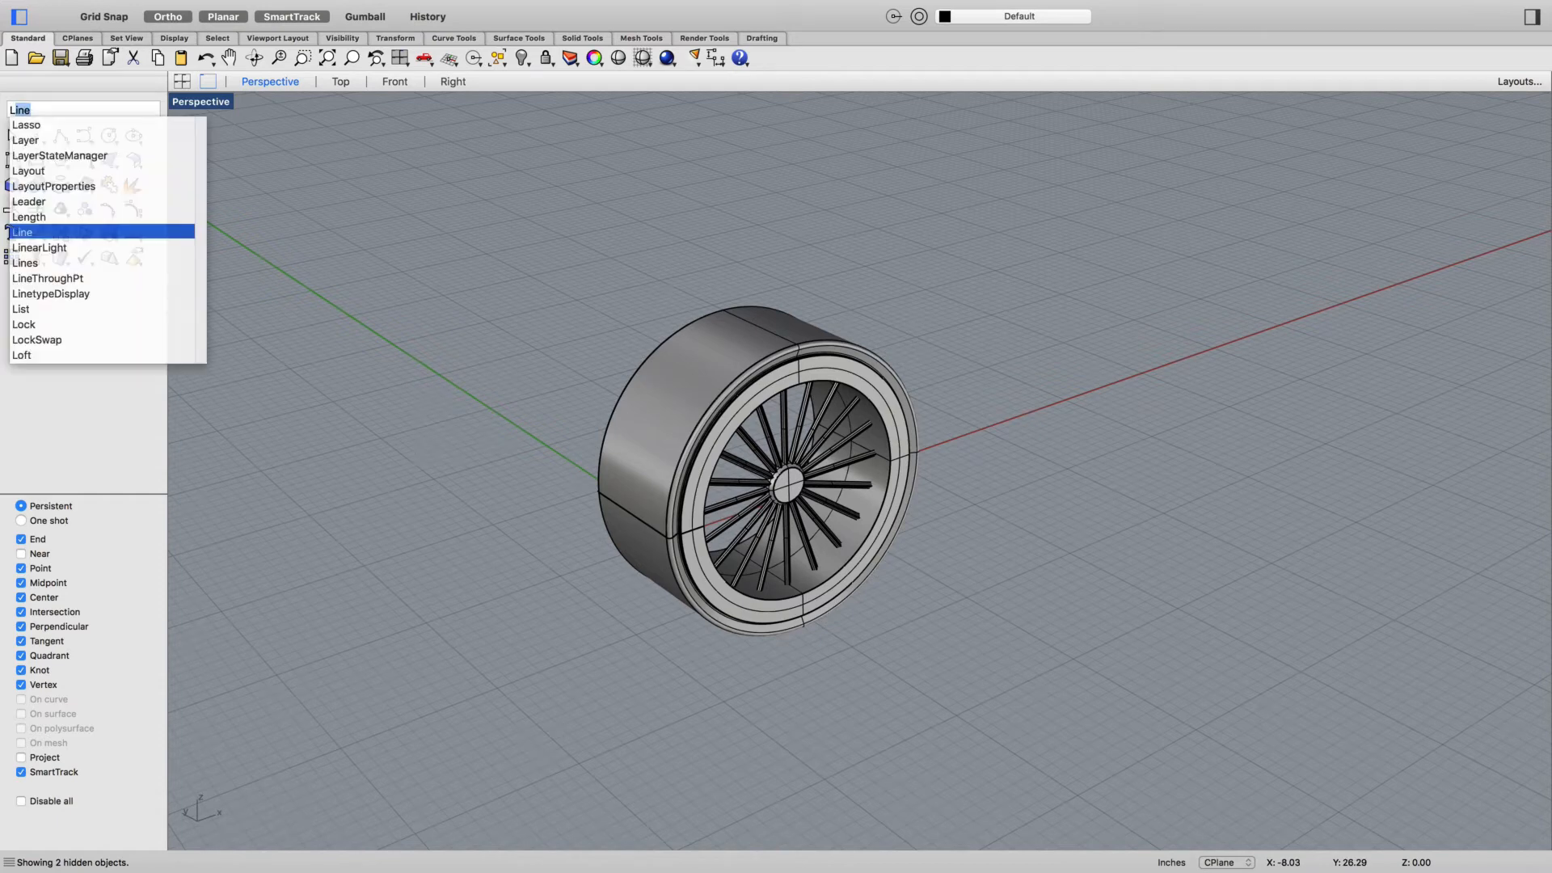
key("Escape")
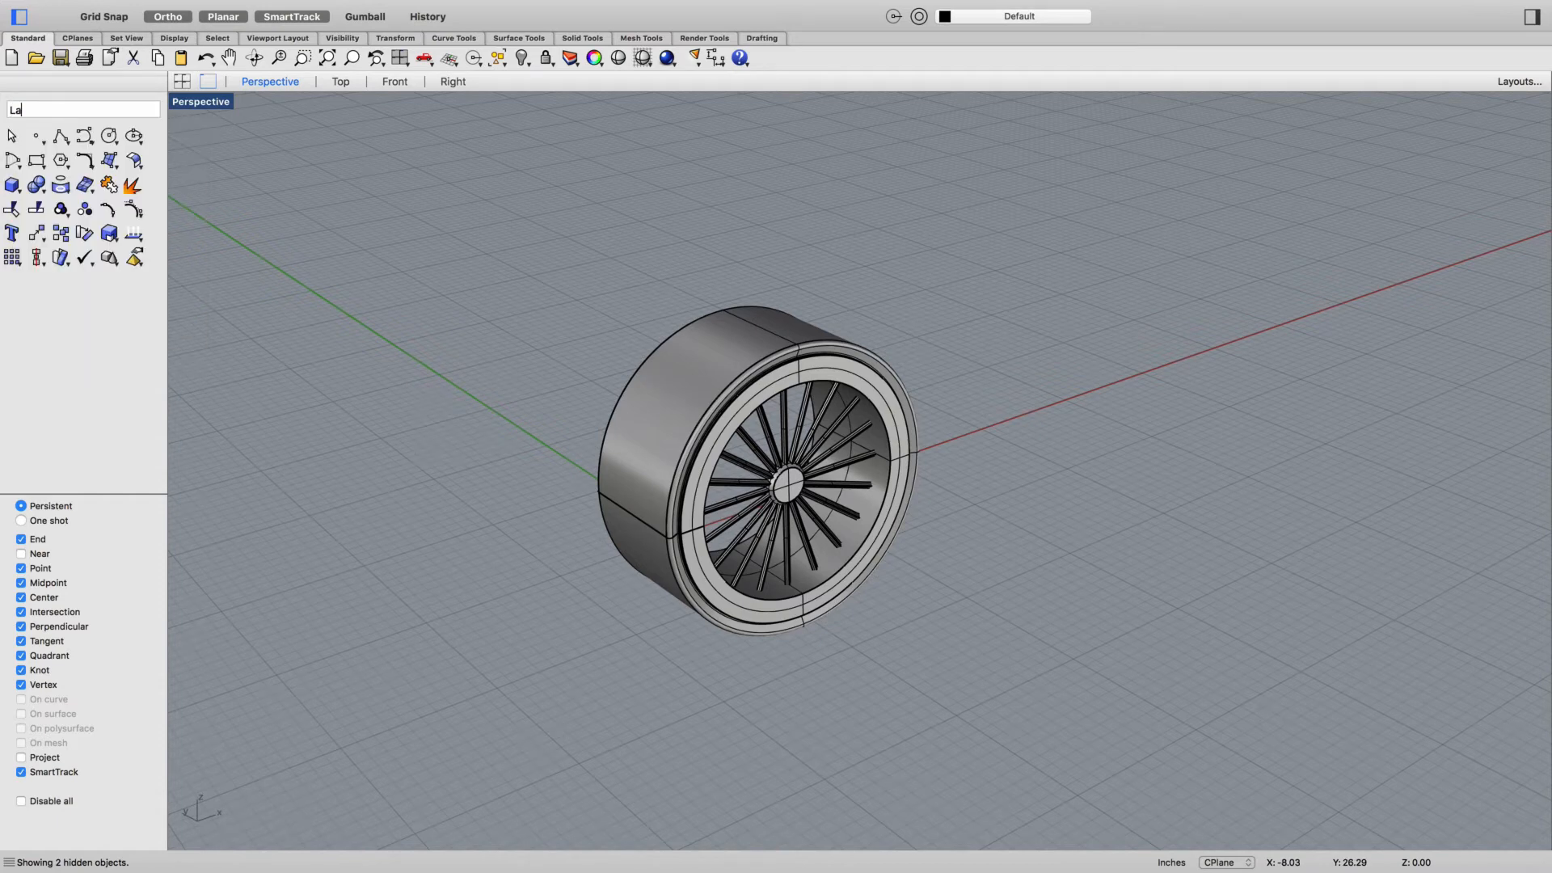
key("Return")
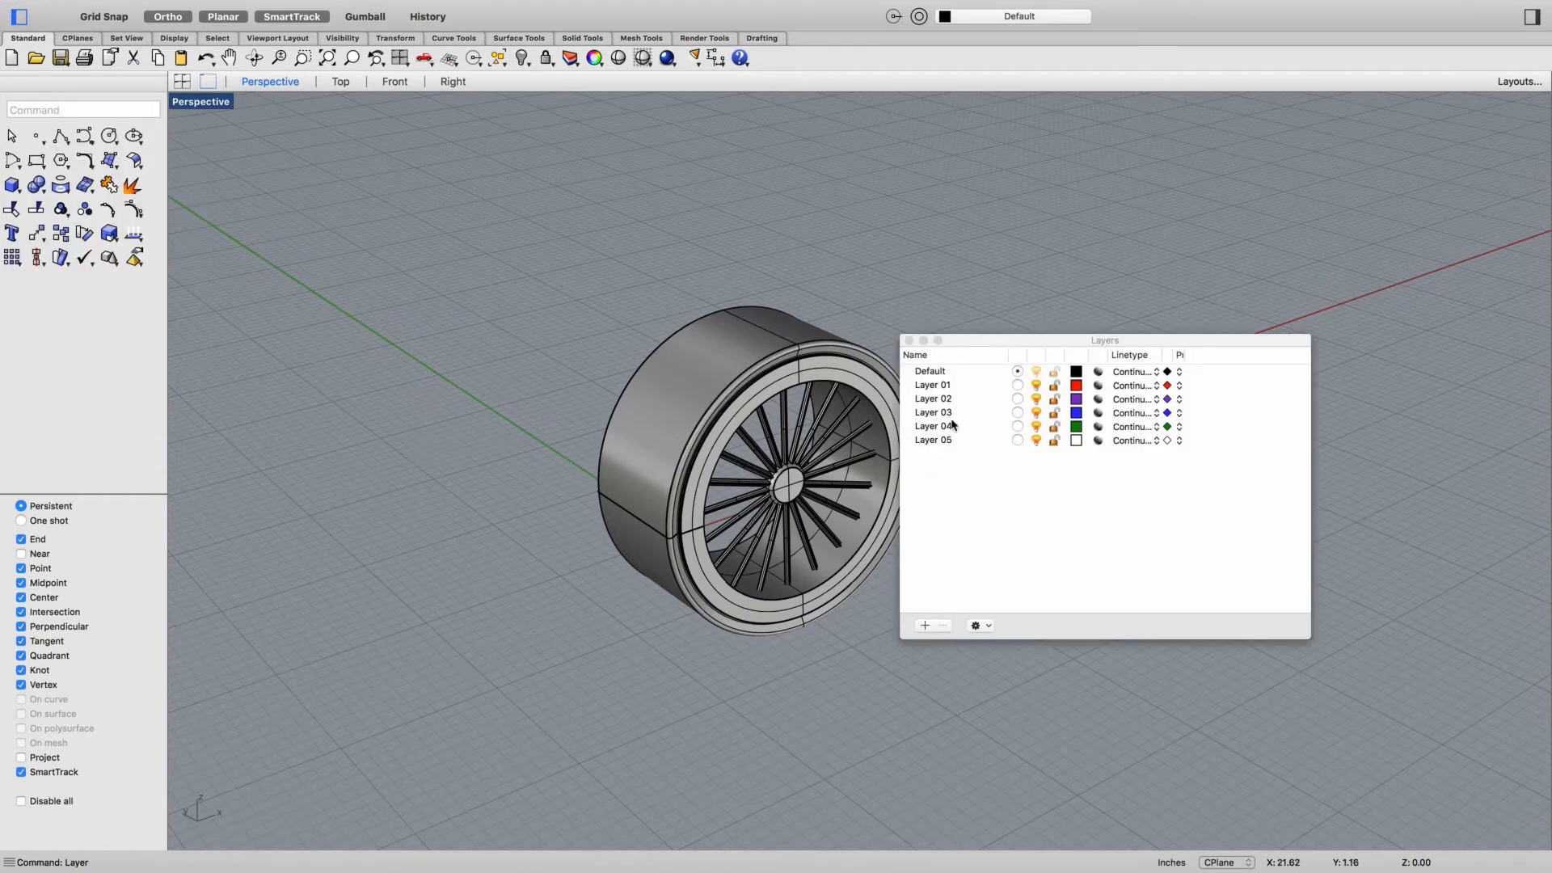
left_click(933, 385)
left_click(933, 385)
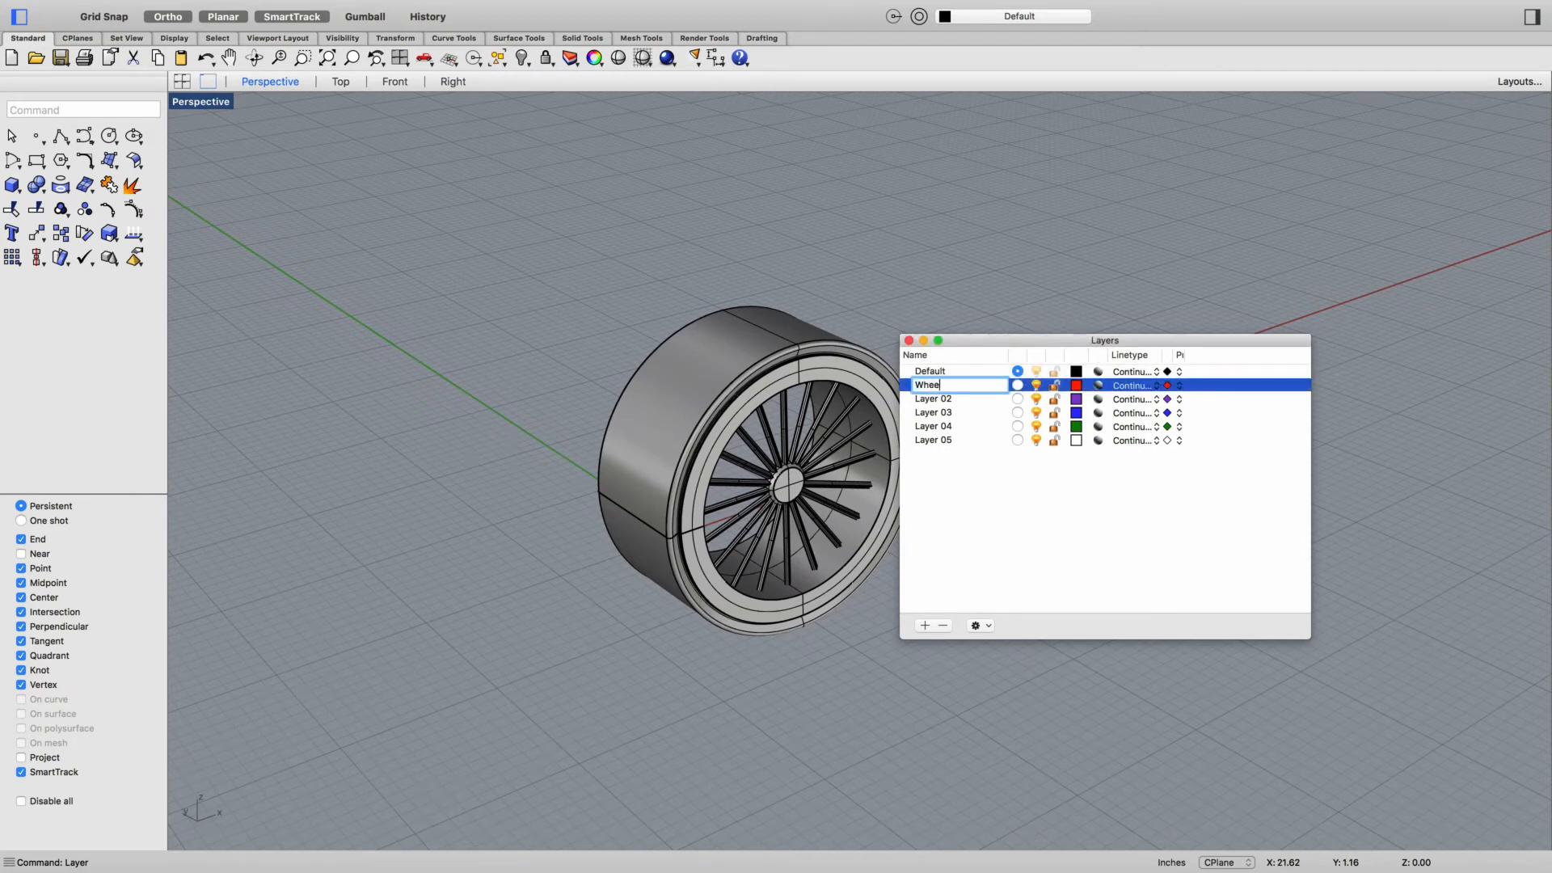
key("Return")
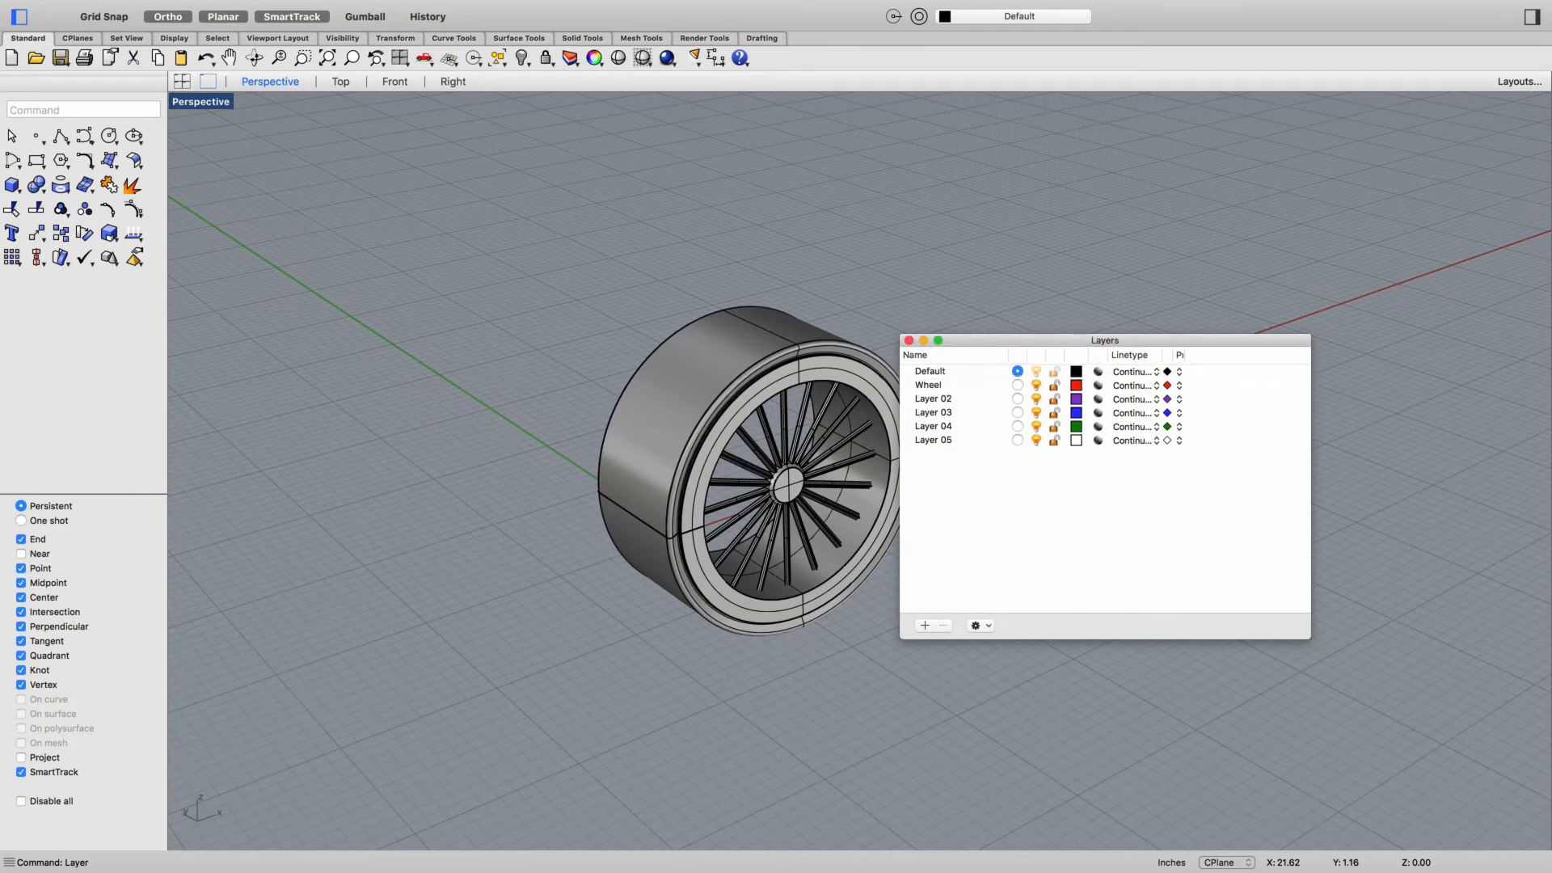
Select all the rim, hub and spoke parts, move them to the Wheel layer, and close the layer list
left_click(964, 386)
scroll(830, 273, "down", 5)
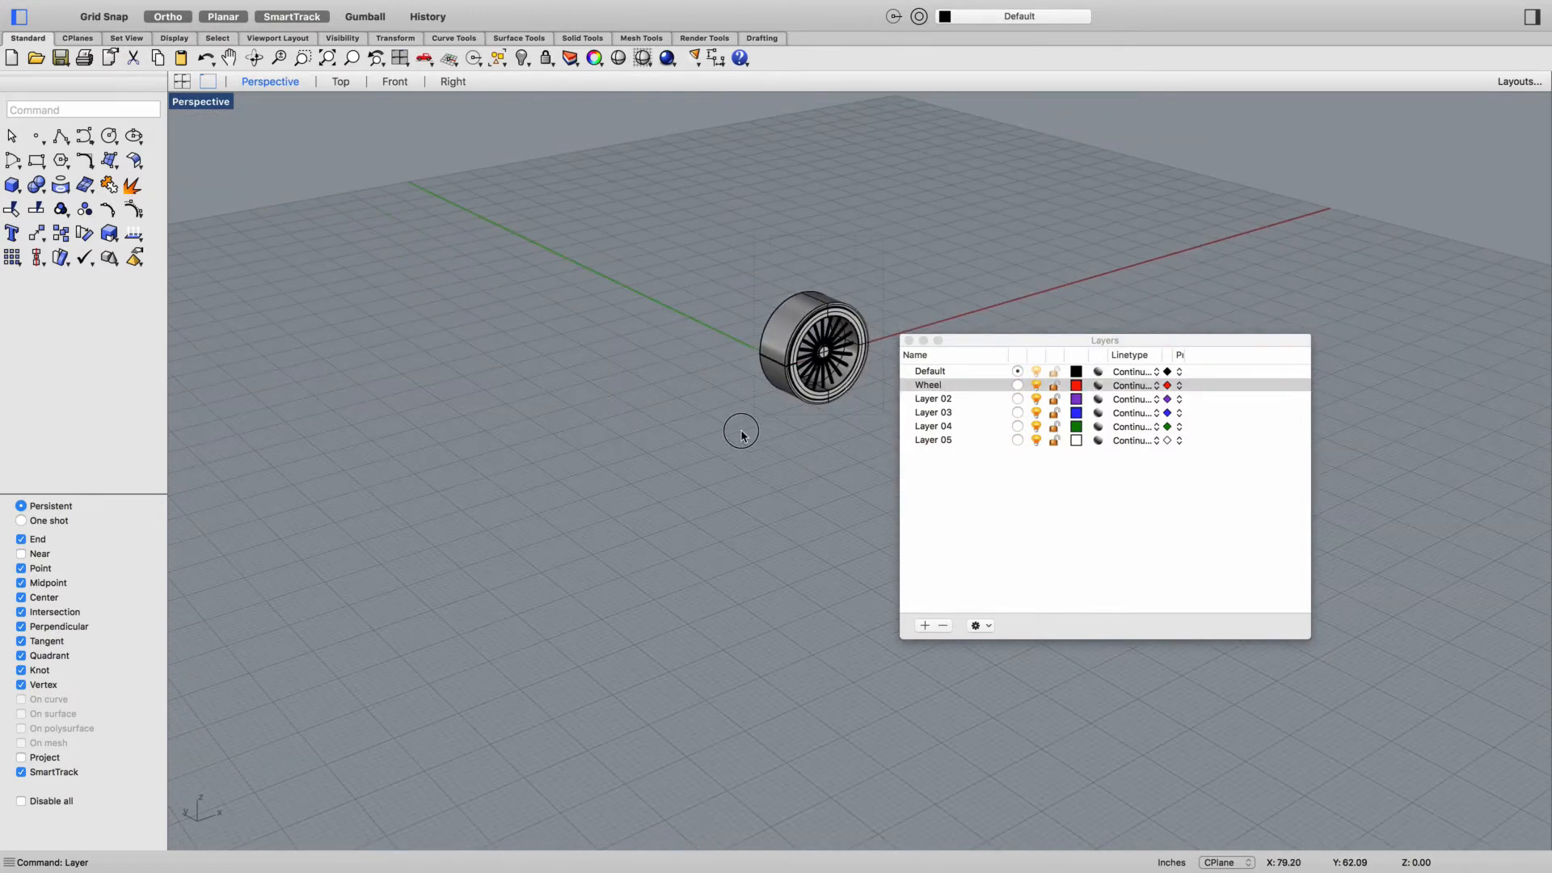
left_click_drag(742, 431, 743, 437)
right_click(941, 386)
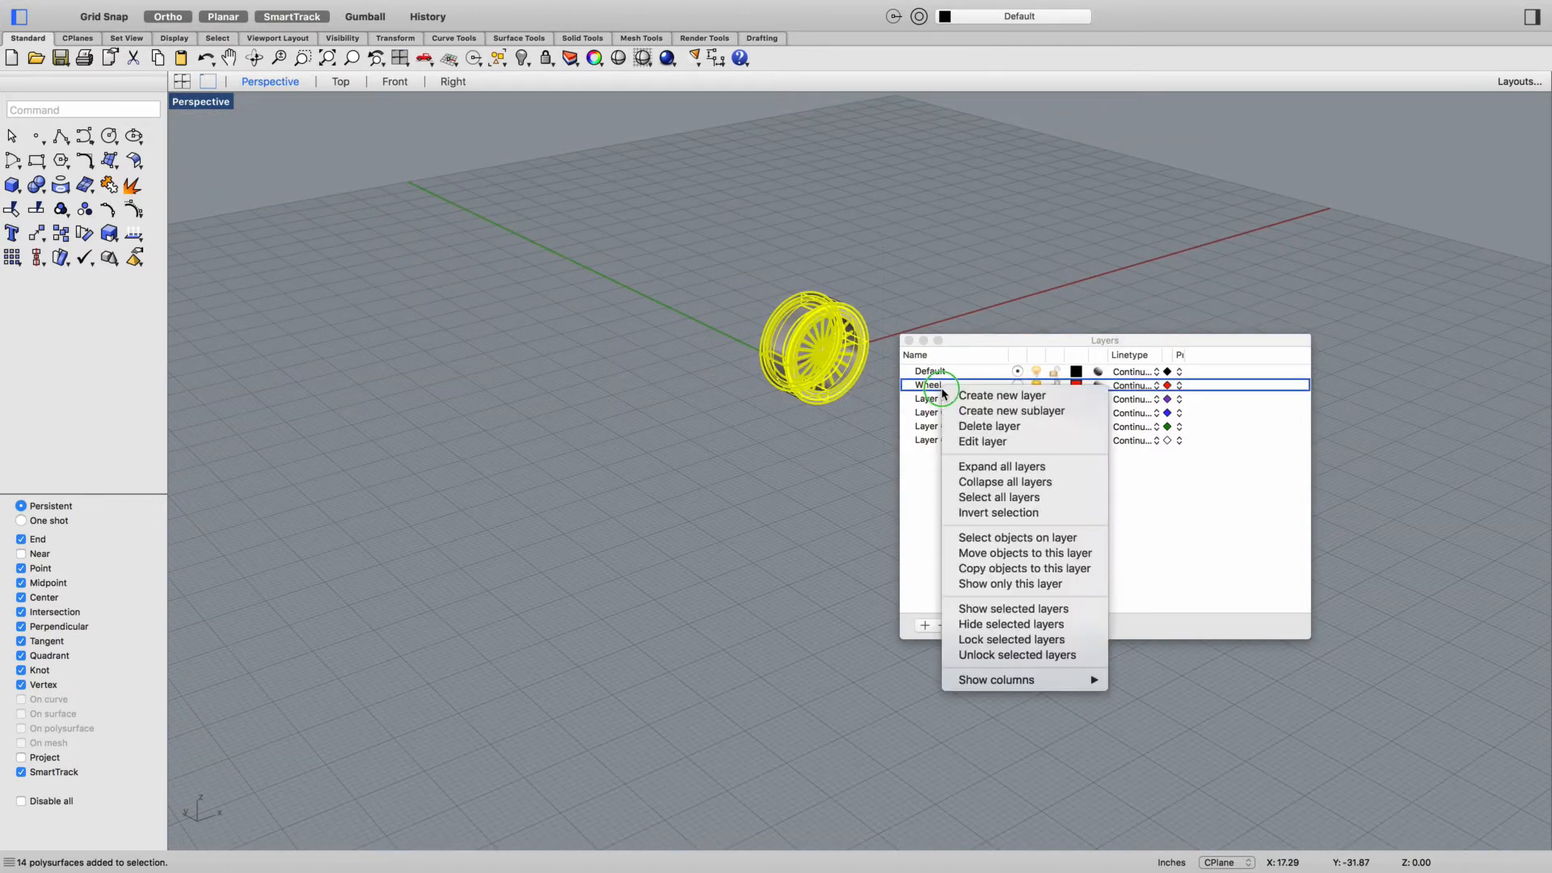
left_click(1010, 553)
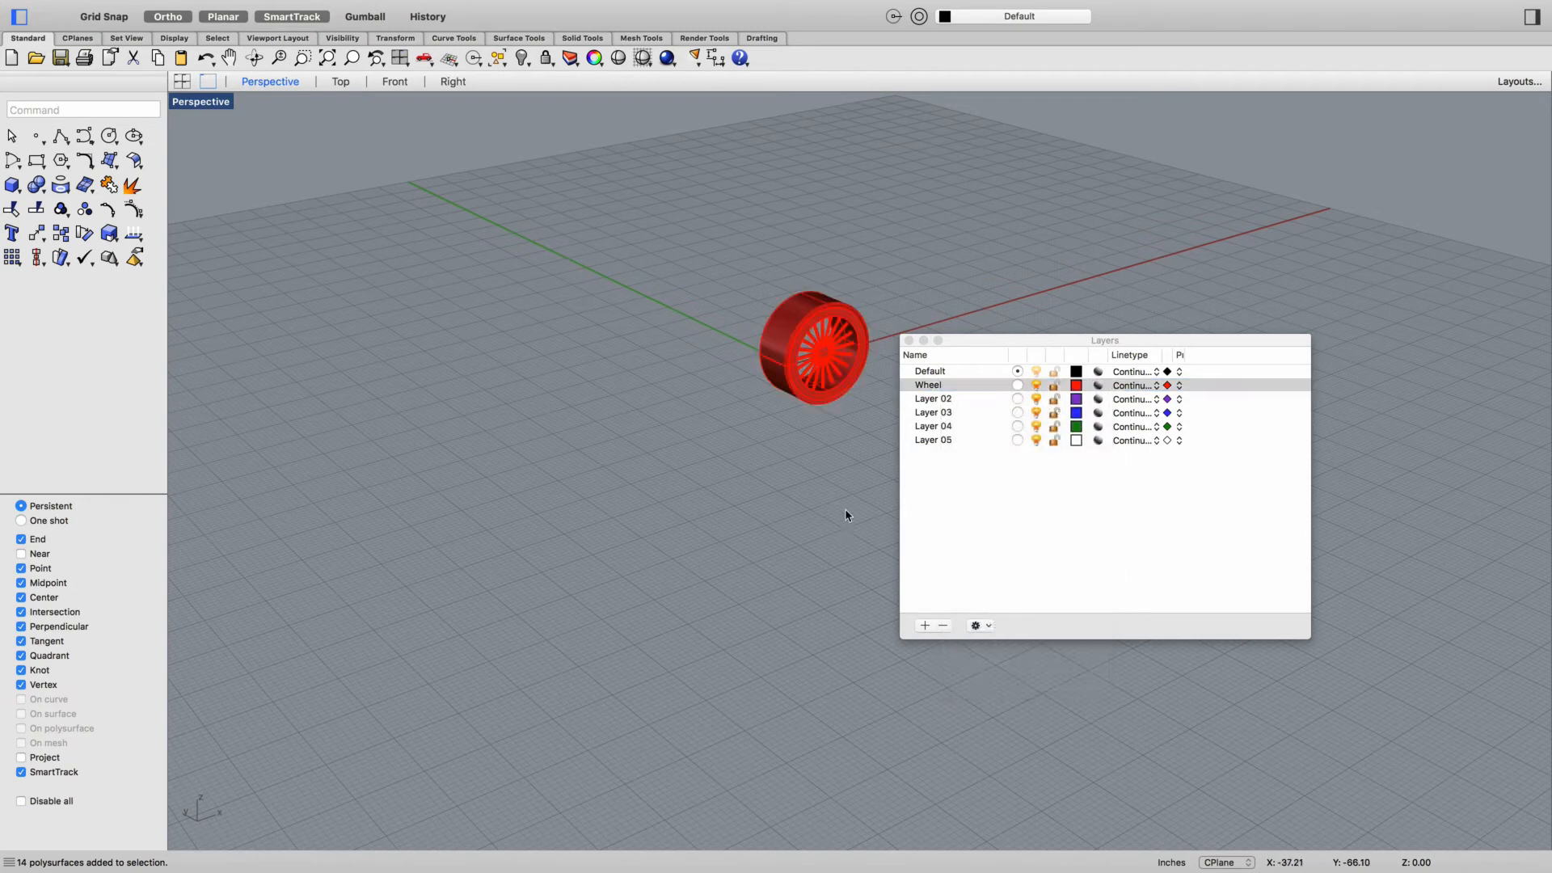
scroll(859, 291, "up", 6)
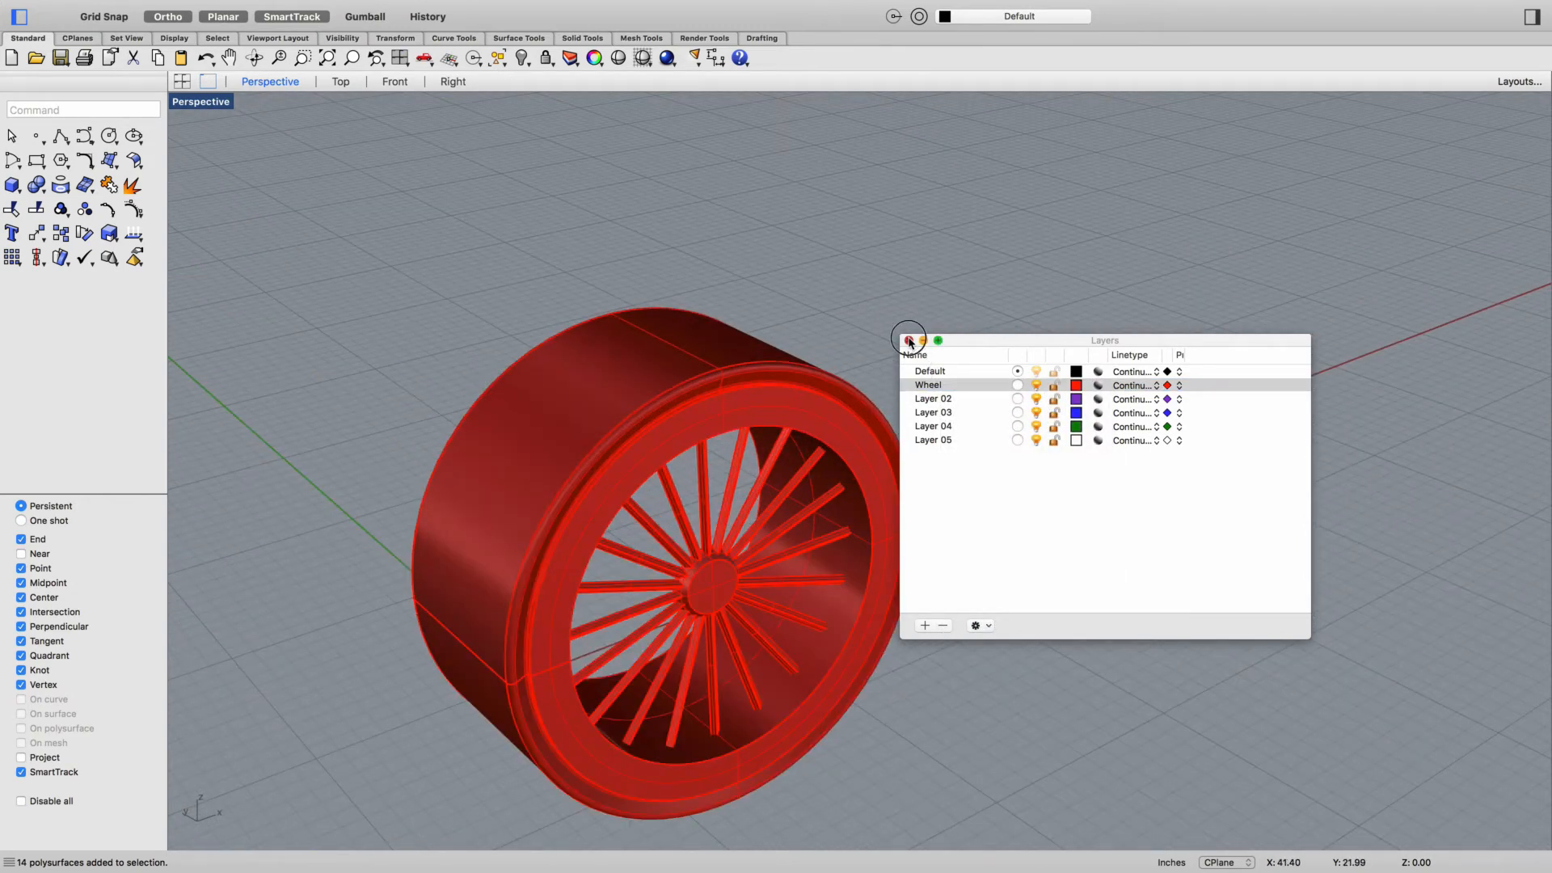
left_click(909, 341)
Select the whole wheel and start the Move command to reposition it from a base point
right_click_drag(1215, 490, 1180, 477)
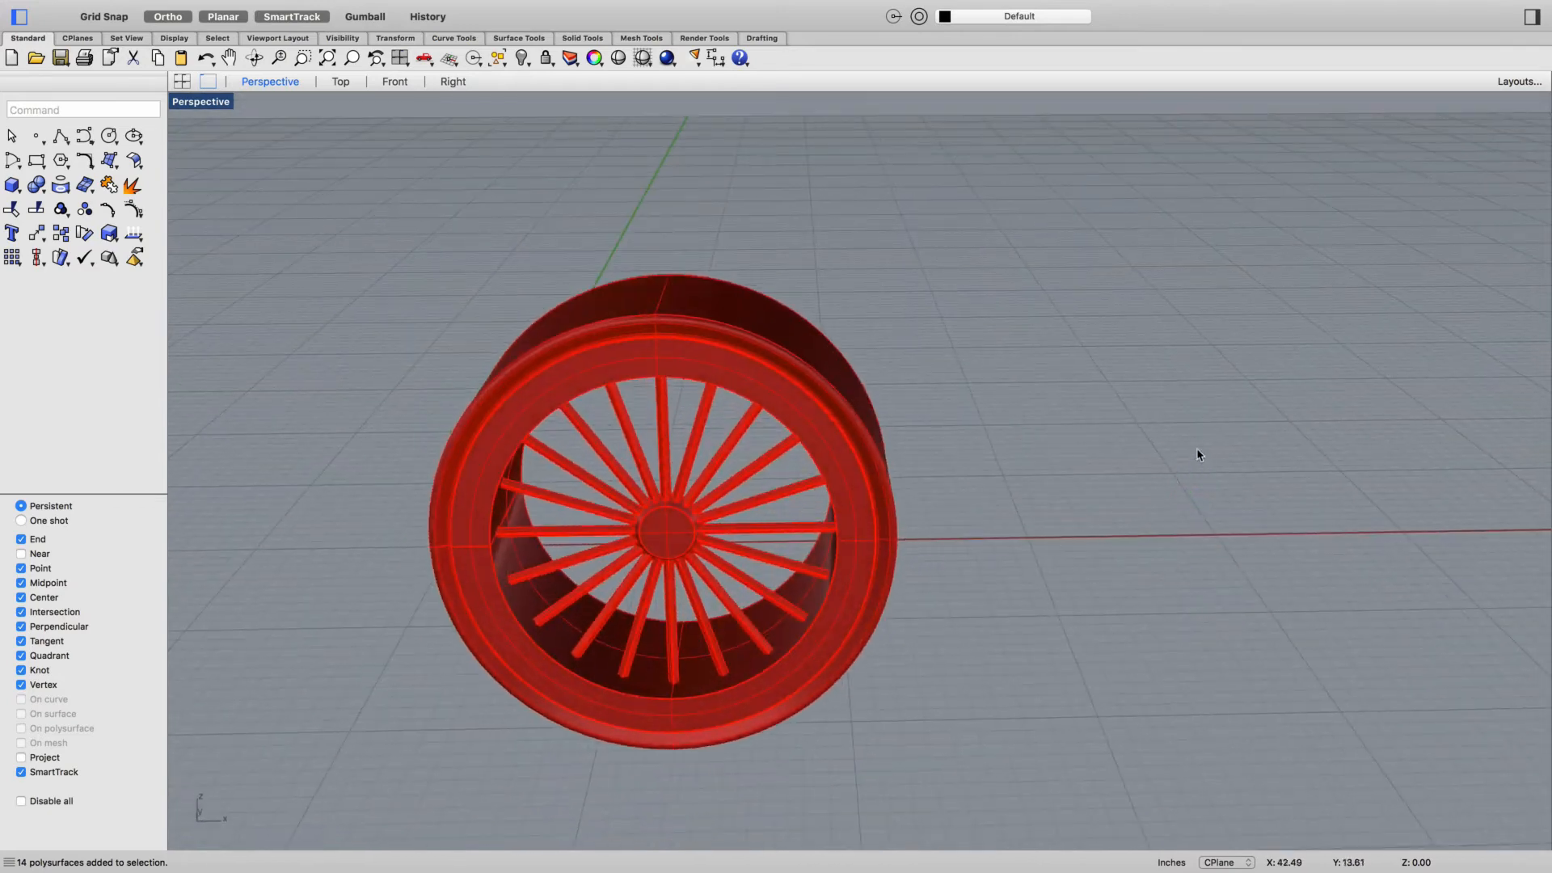
scroll(1199, 451, "down", 8)
left_click(919, 508)
scroll(921, 509, "up", 10)
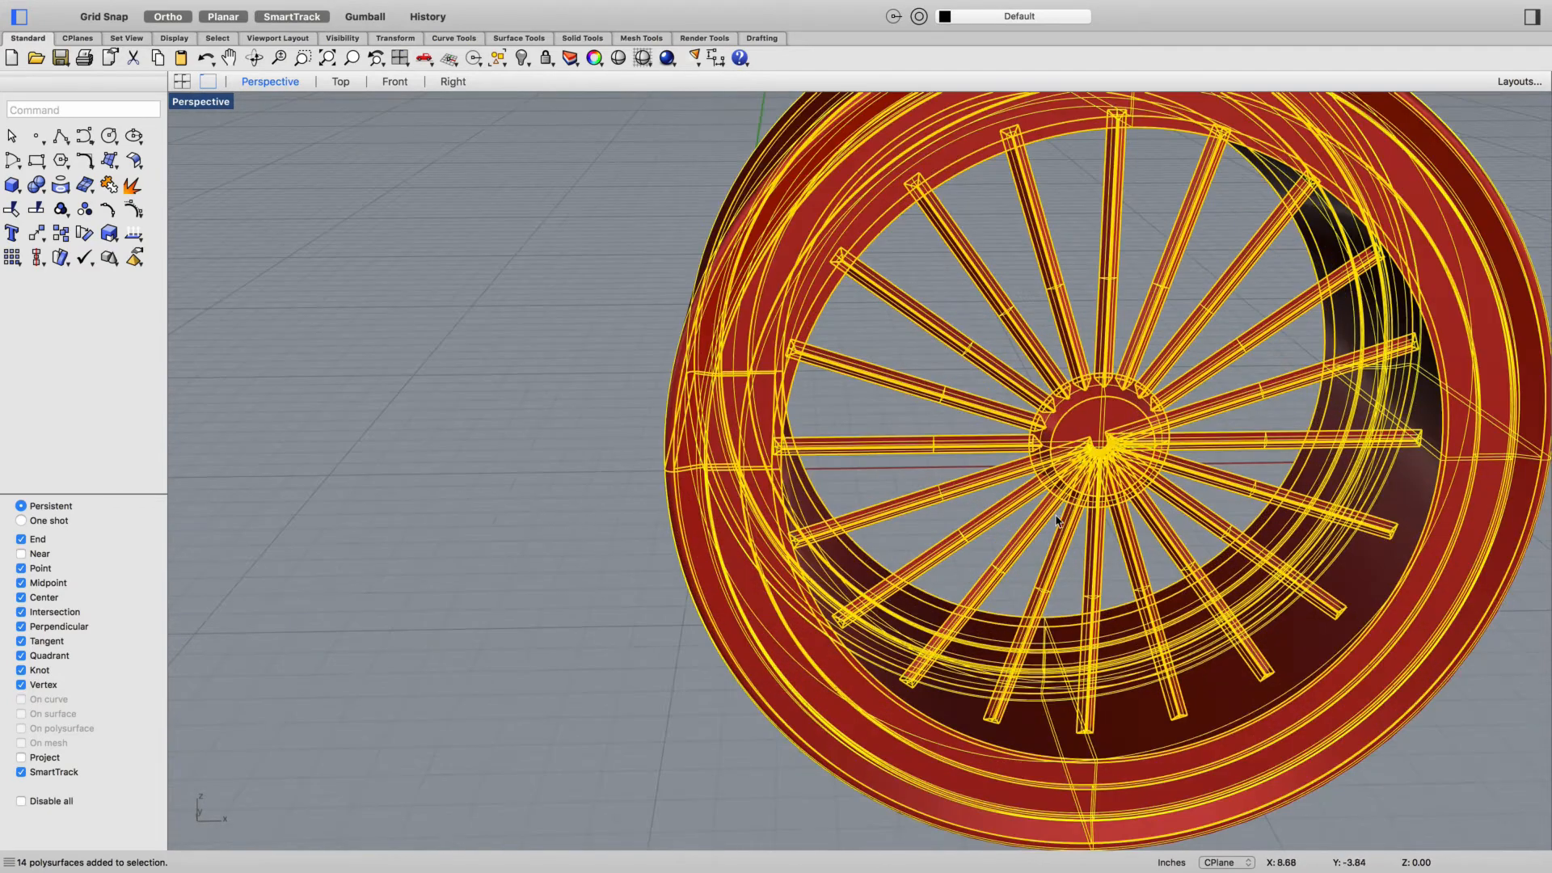
type("move")
key("Return")
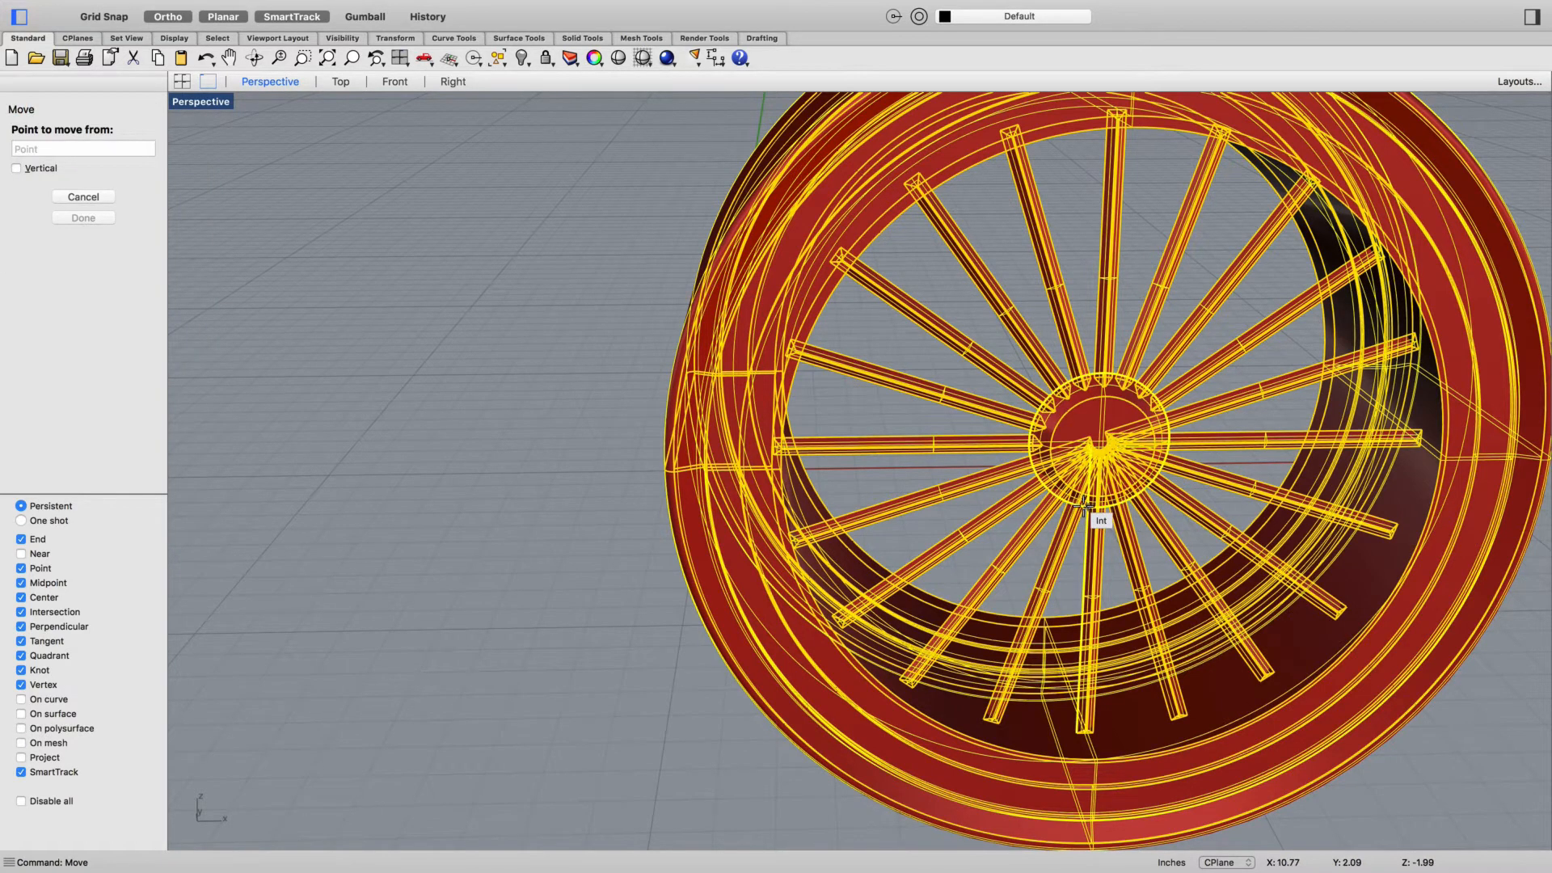
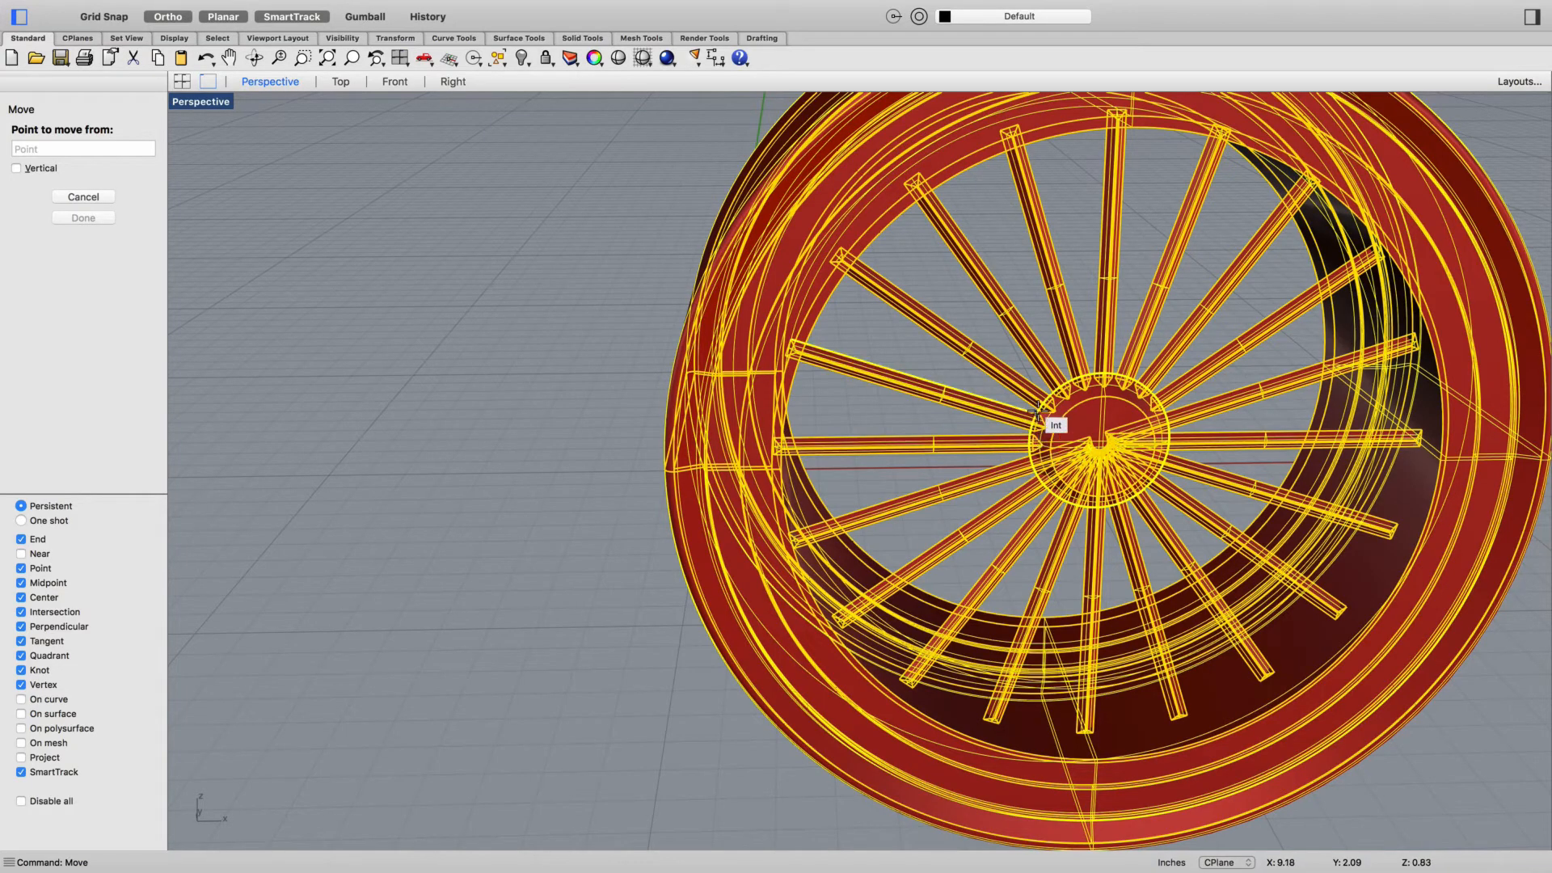
Move the selected wheel from the picked reference point to the origin and deselect it
left_click(835, 654)
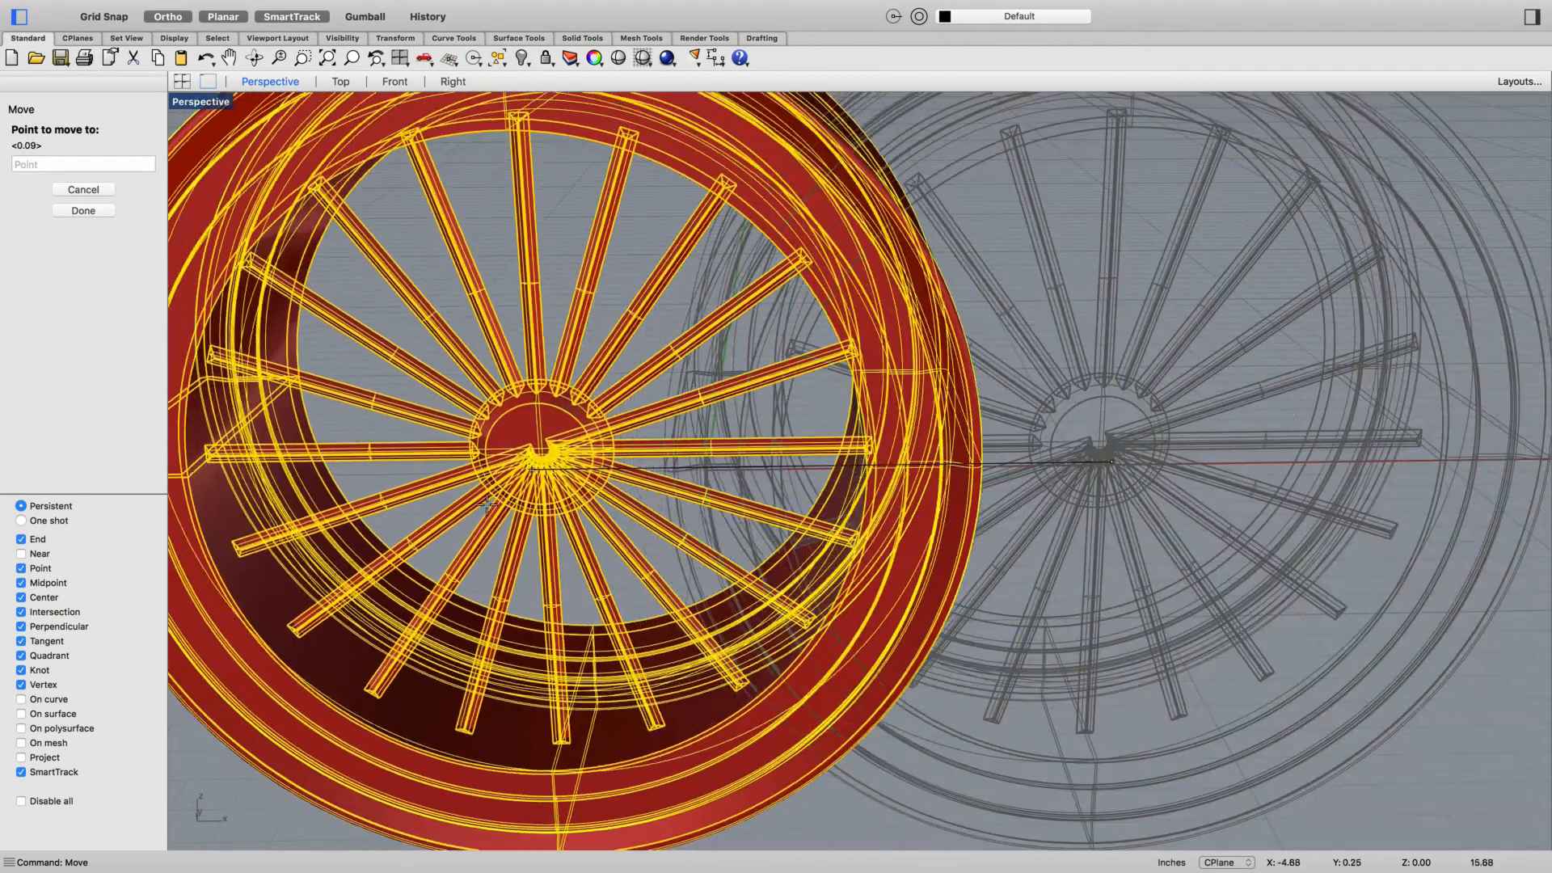
type("0")
key("Return")
right_click_drag(1007, 689, 900, 683)
scroll(899, 683, "down", 6)
left_click(707, 688)
right_click_drag(706, 687, 960, 603)
scroll(959, 603, "up", 8)
scroll(579, 786, "down", 8)
right_click_drag(578, 787, 679, 808)
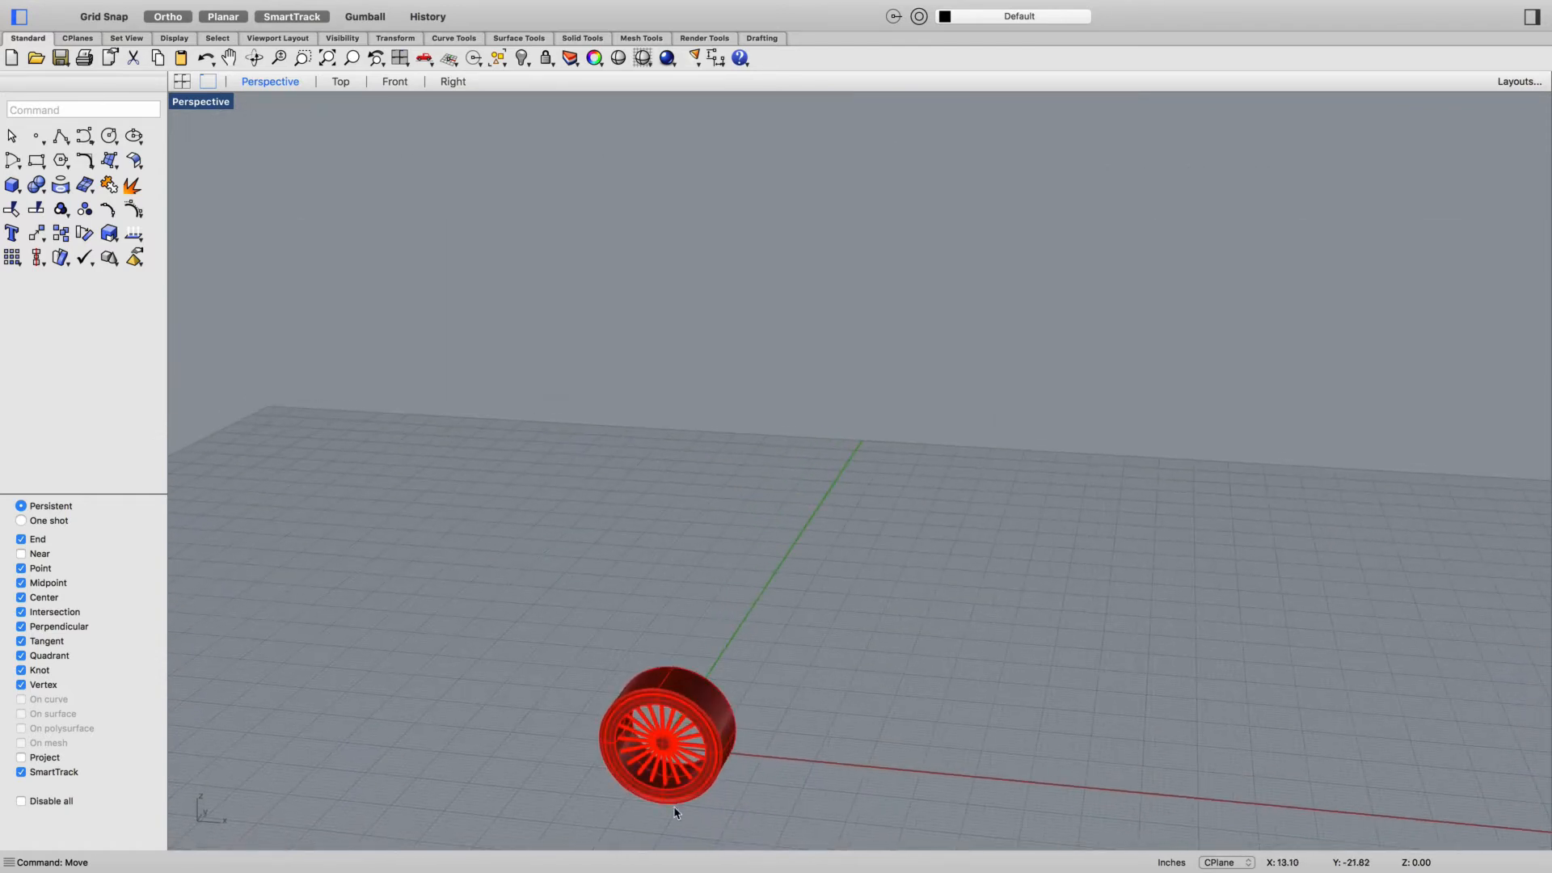
scroll(679, 808, "up", 4)
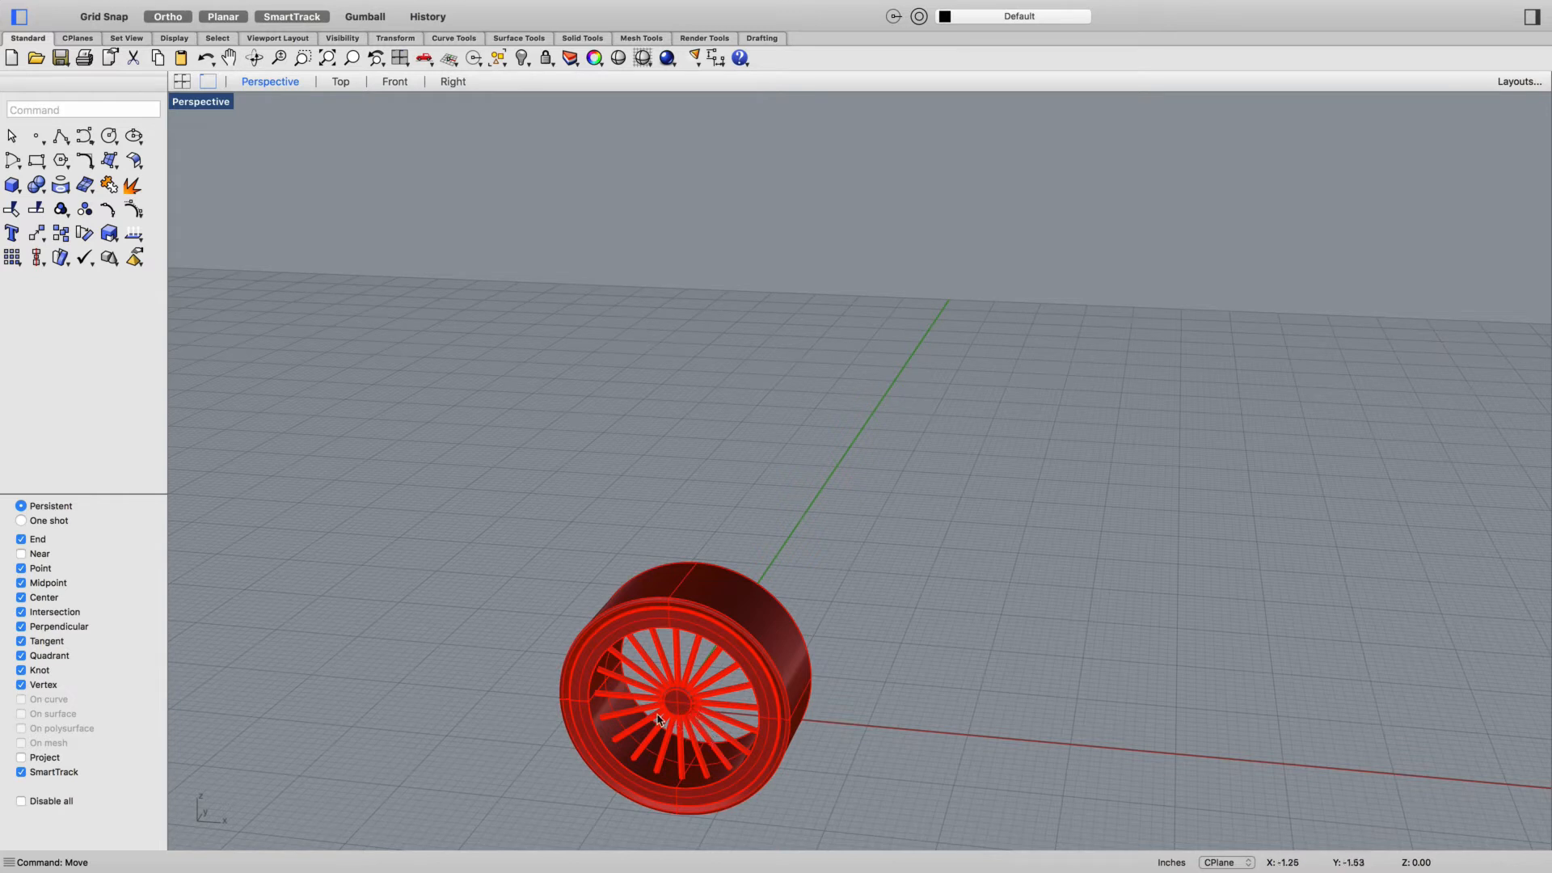
Draw a 98-inch line from the origin along the positive X axis
type("Line")
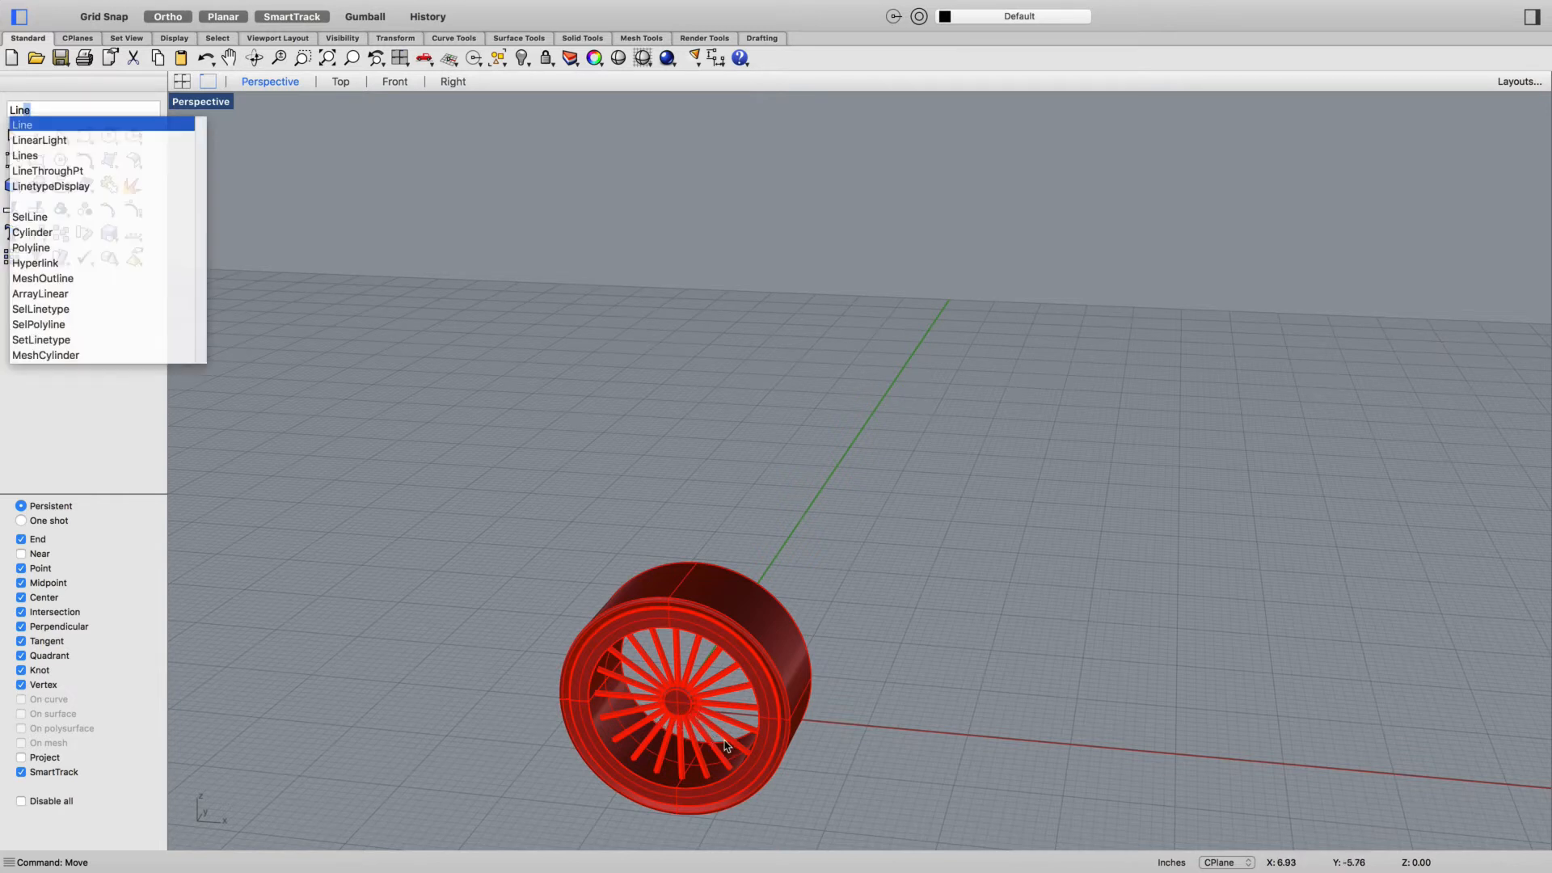
key("Return")
type("0")
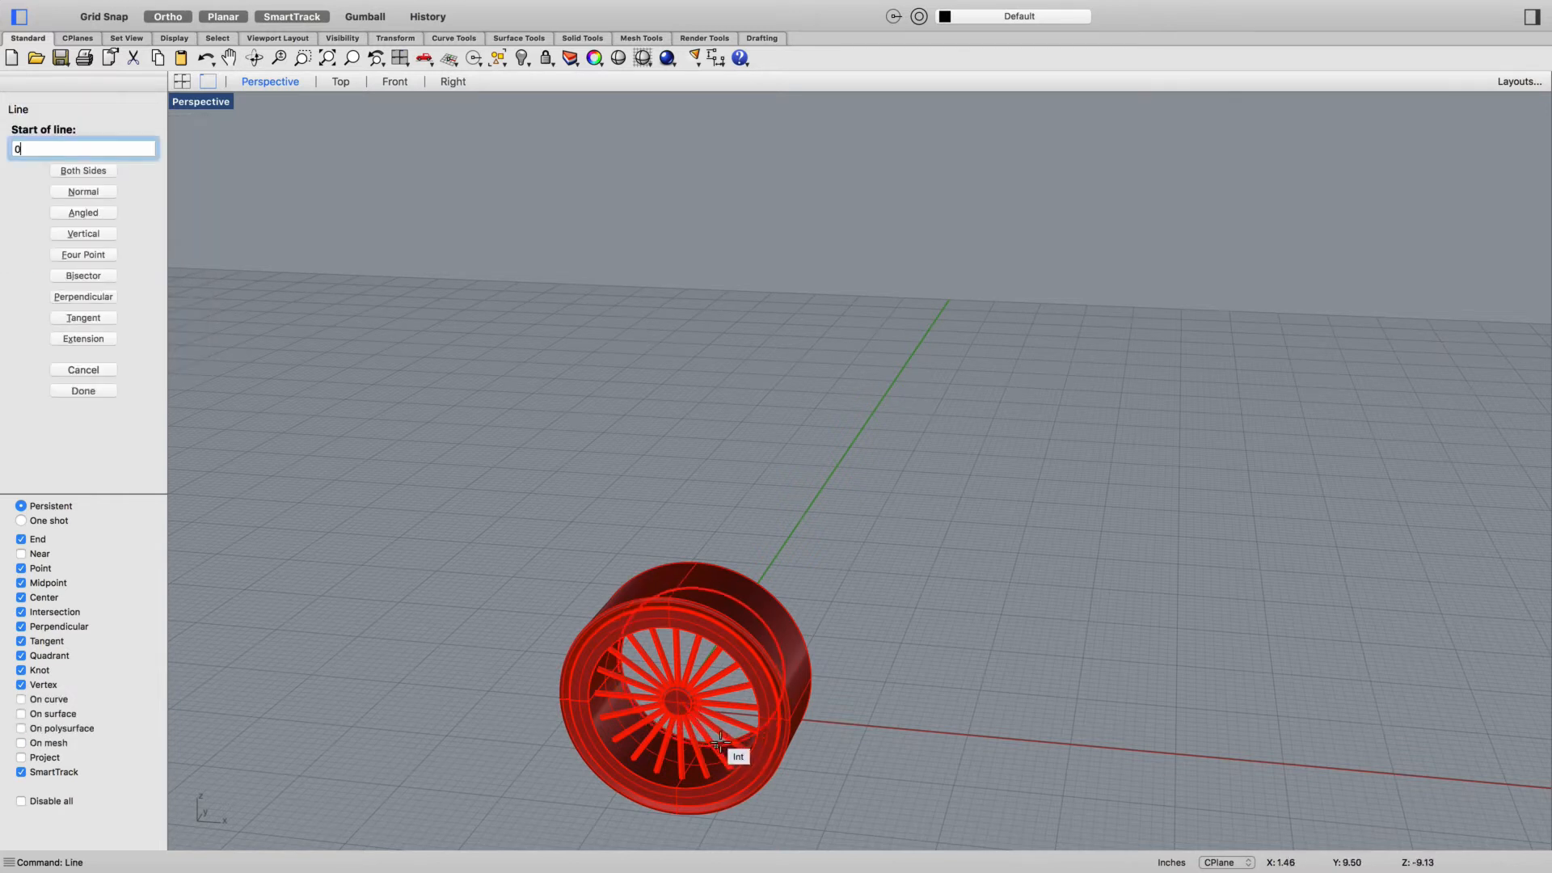
key("Return")
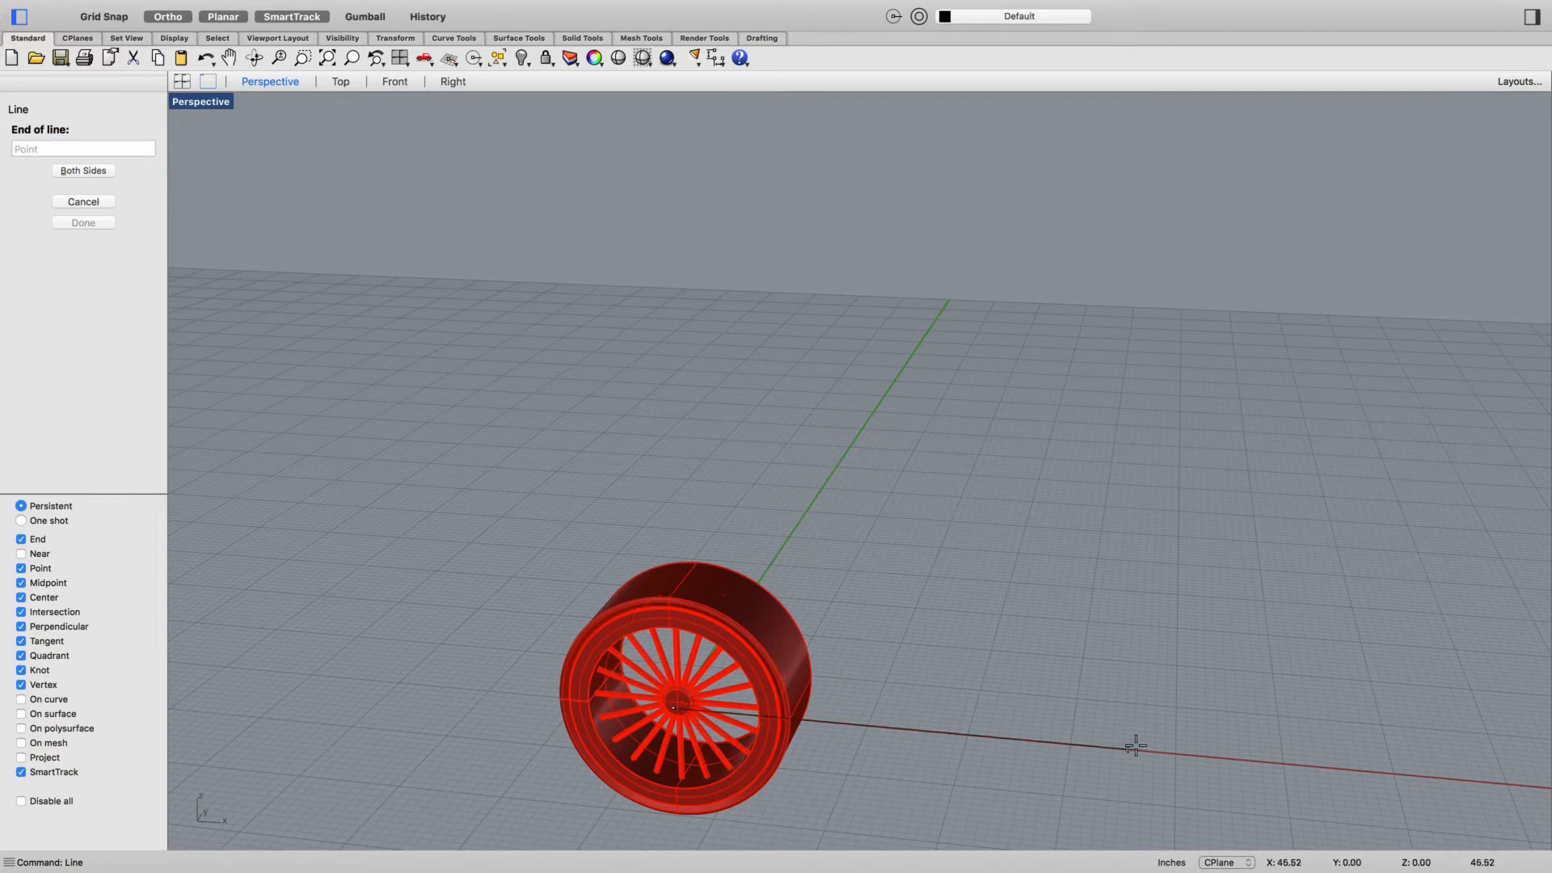
type("96")
key("Return")
left_click(1364, 765)
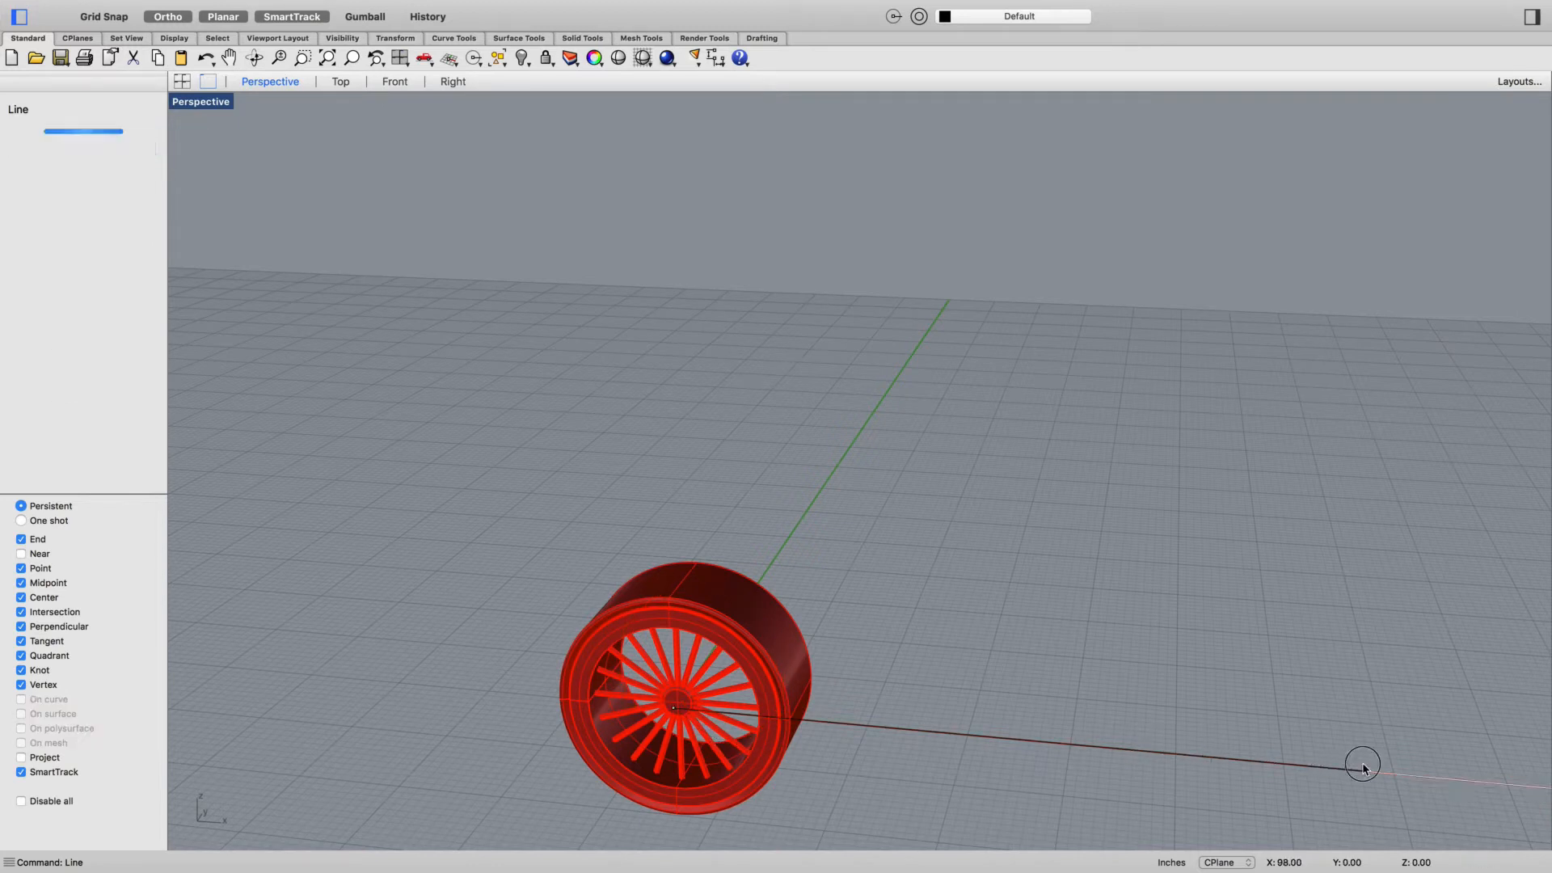
scroll(1366, 768, "down", 4)
scroll(1366, 768, "down", 4)
right_click_drag(1366, 768, 1294, 617)
scroll(1212, 571, "up", 3)
scroll(981, 643, "up", 2)
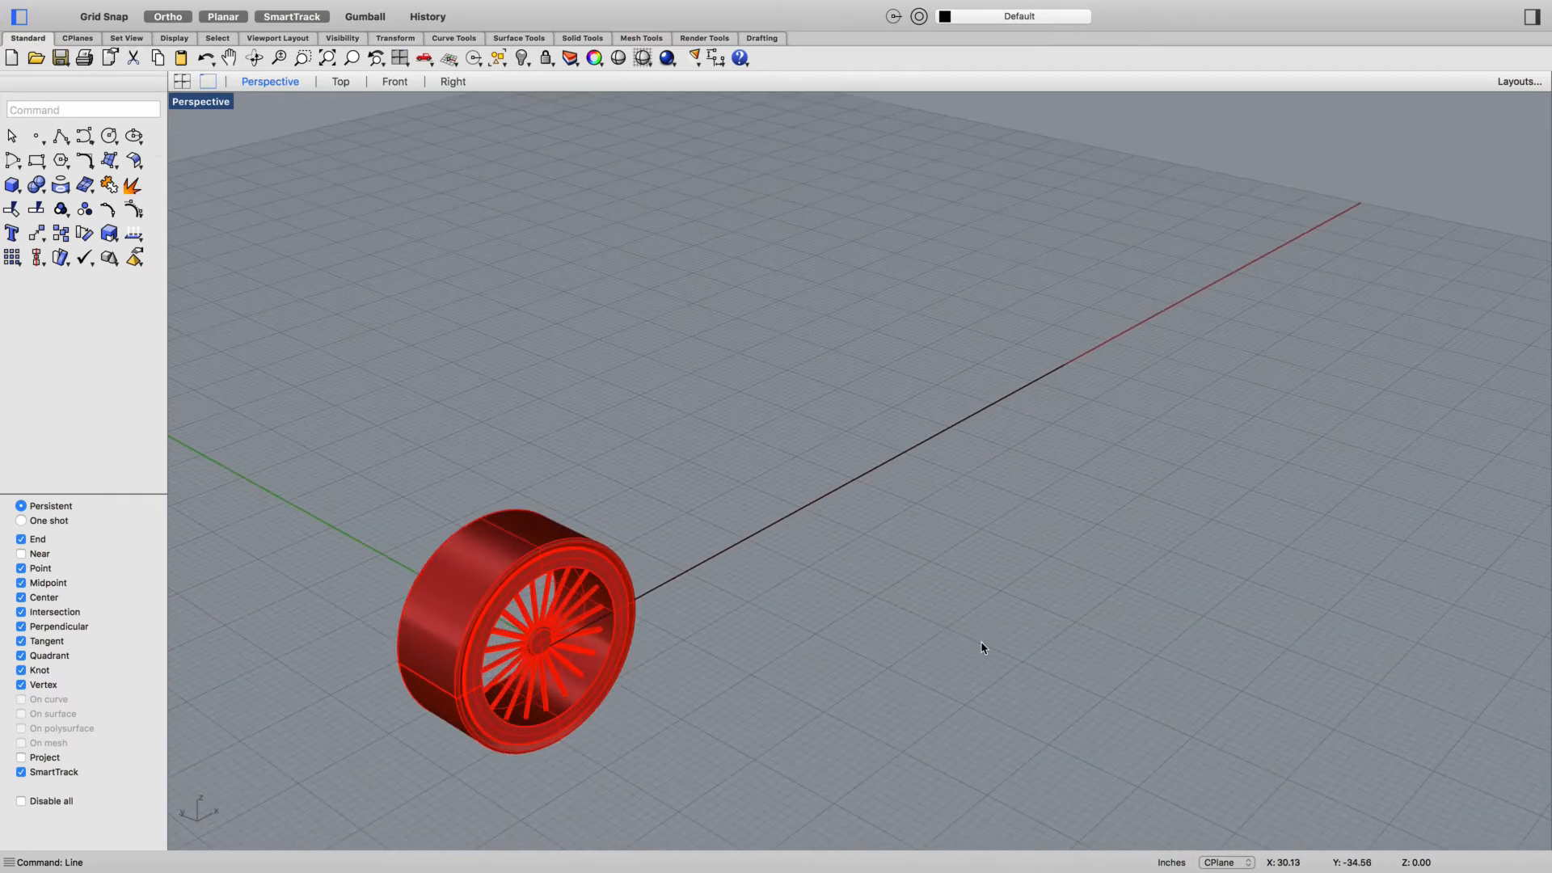
right_click_drag(908, 685, 794, 720)
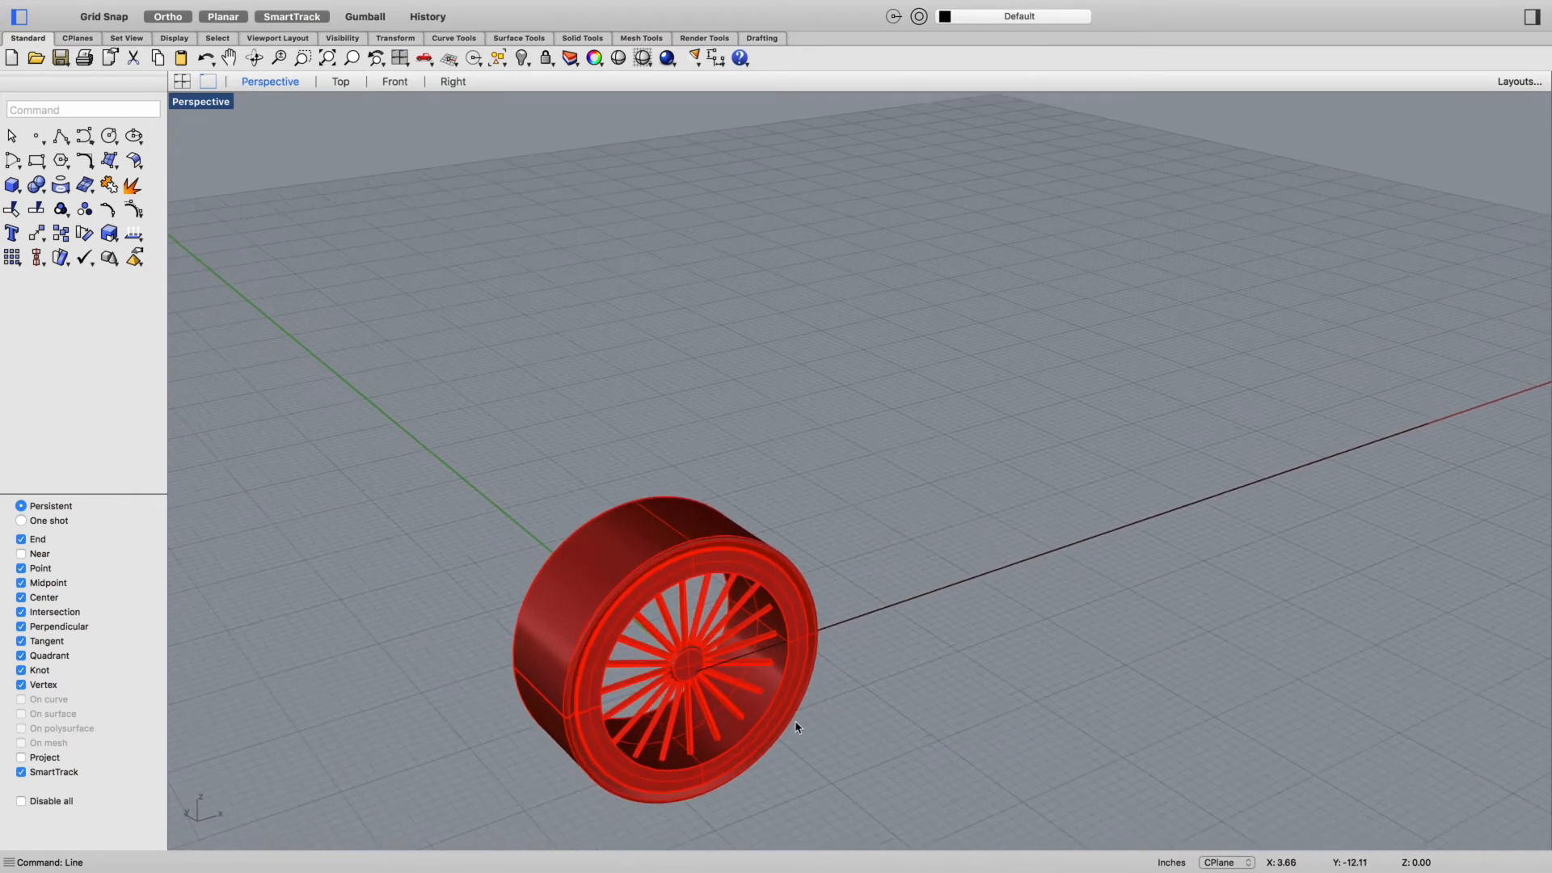
Select the whole wheel with its spokes and copy it 98 inches along the X axis
left_click(793, 720)
key("BackSpace")
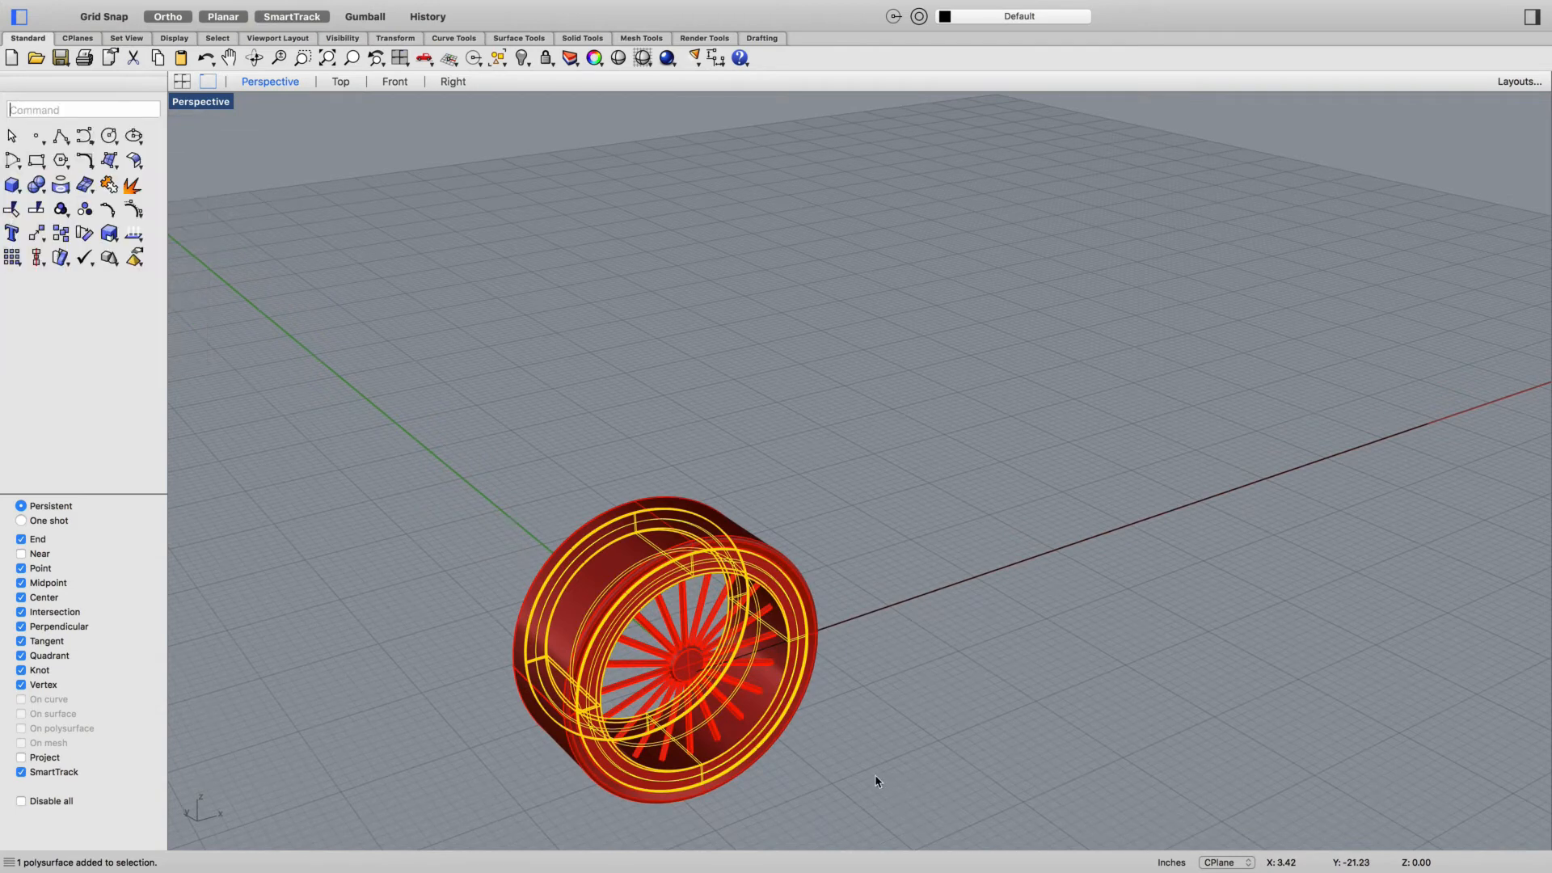
left_click(796, 781)
left_click_drag(480, 819, 891, 435)
type("copy")
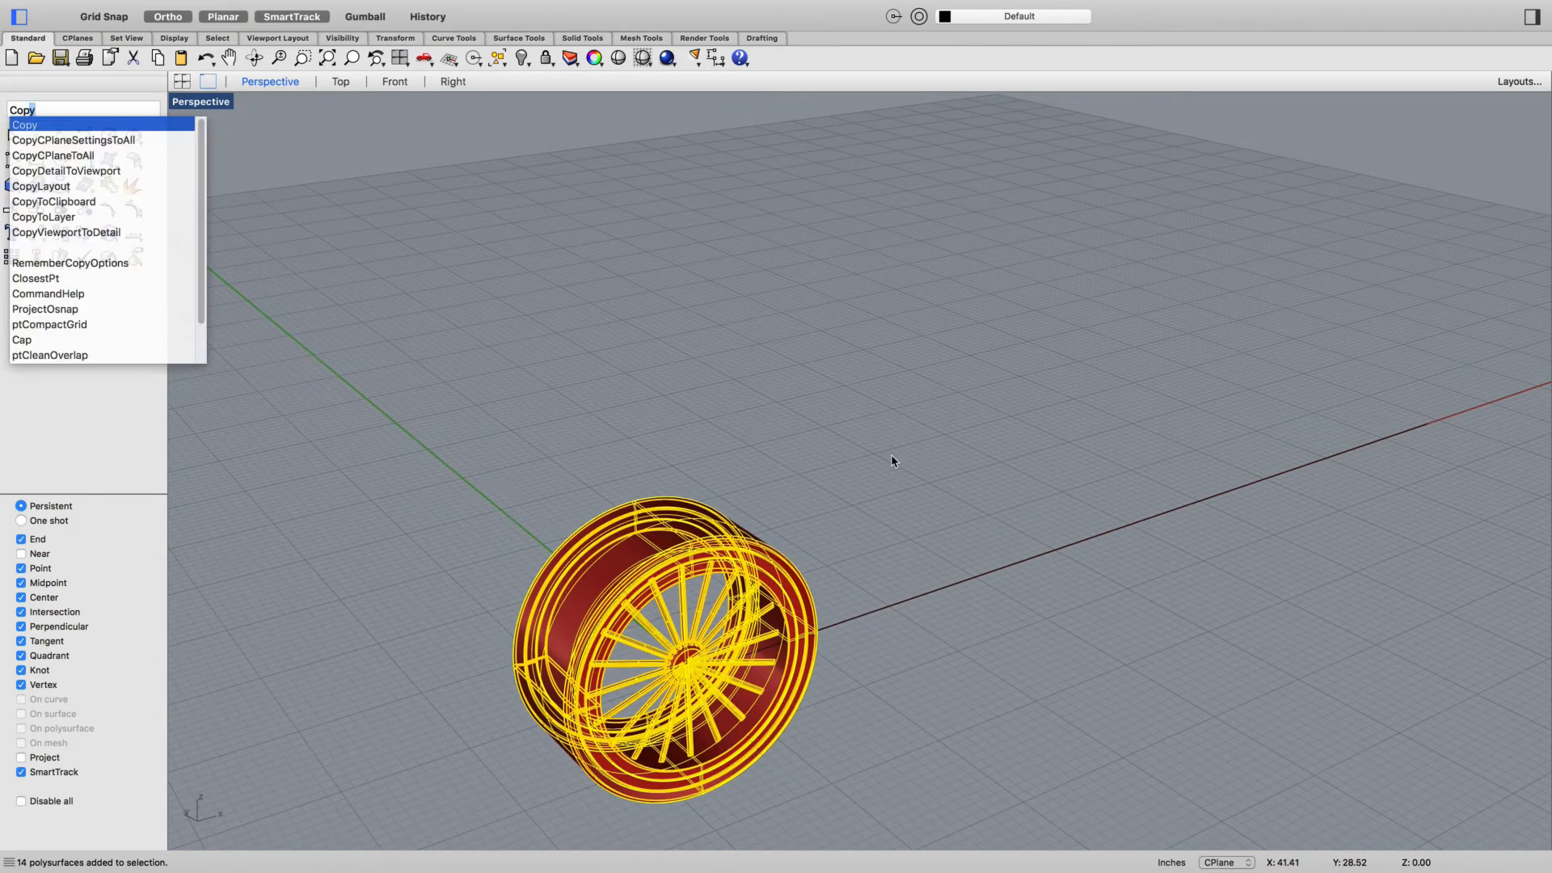
key("Return")
left_click(832, 760)
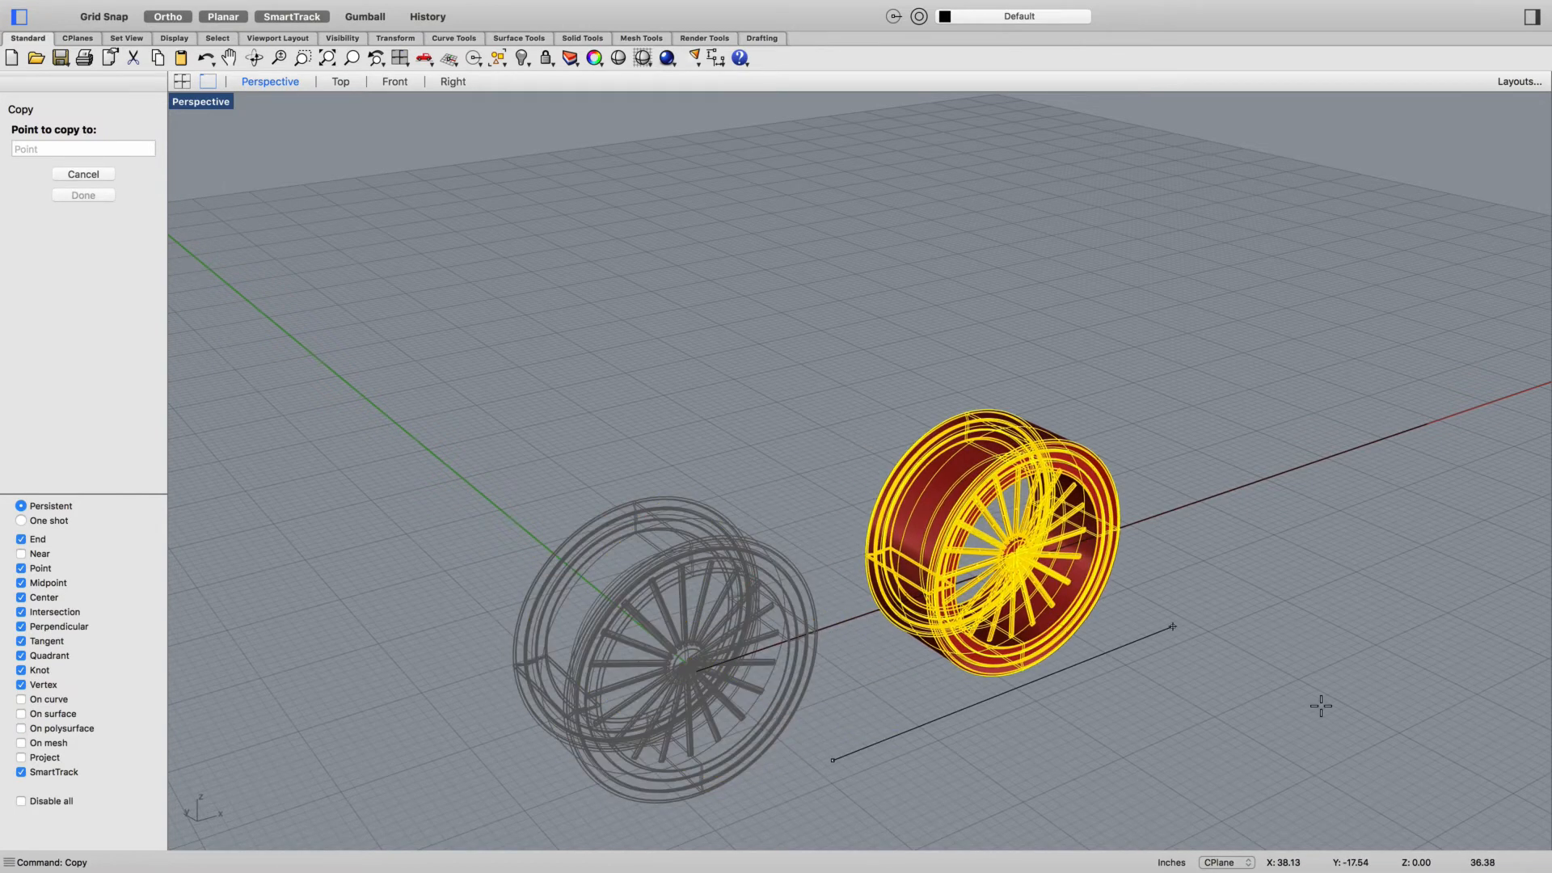
type("98")
key("Return")
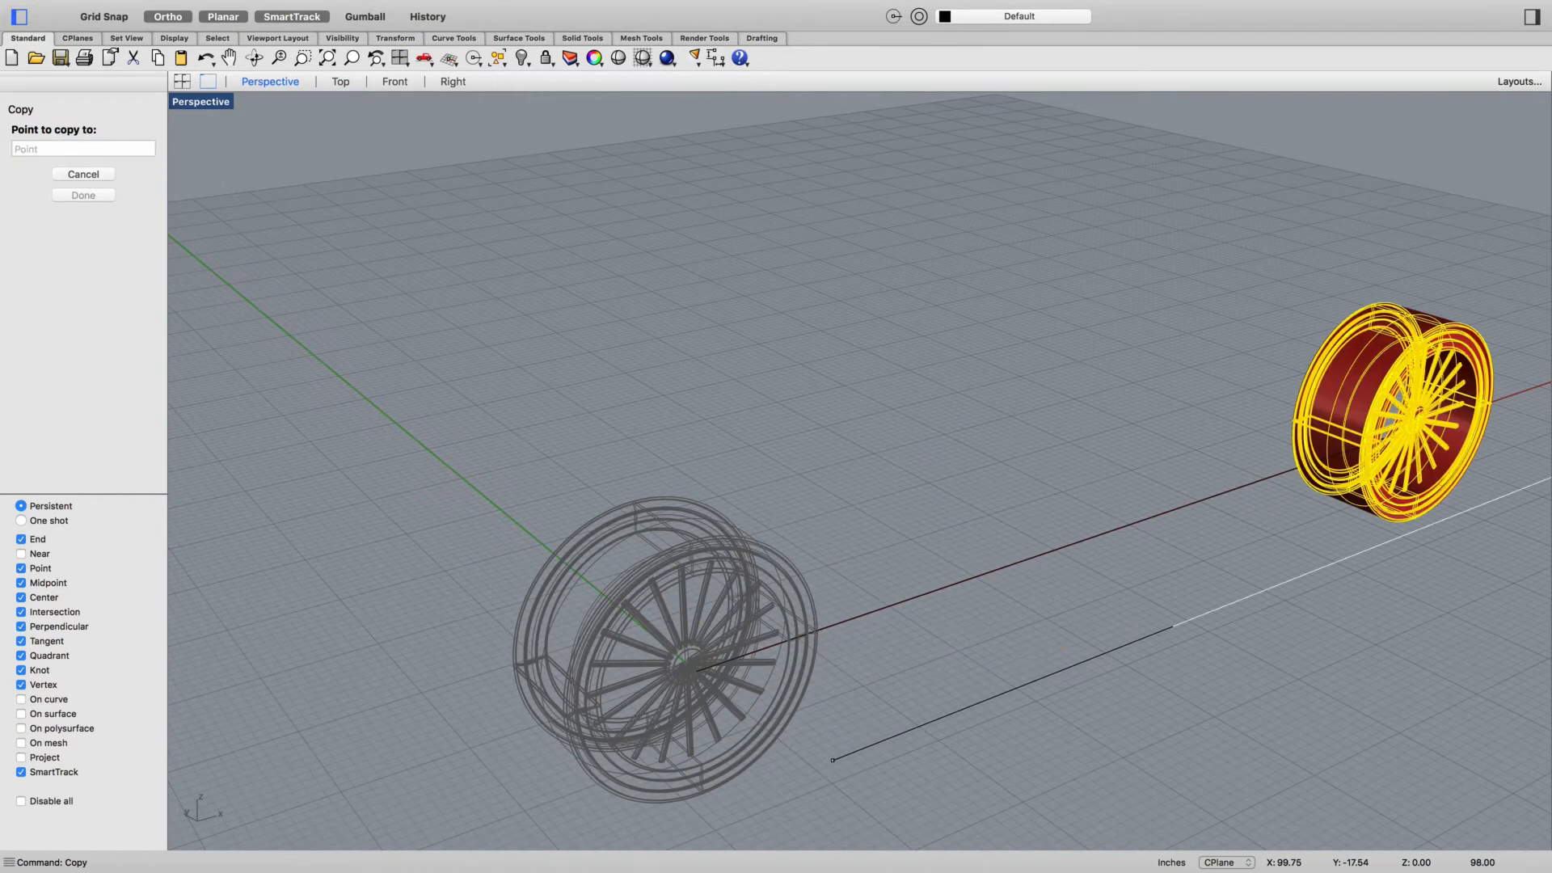
left_click(1277, 694)
right_click_drag(1295, 760, 1414, 842)
right_click(1346, 786)
Examine the two wheels and the spacing line between them from several angles
scroll(1375, 814, "down", 3)
scroll(1306, 786, "down", 4)
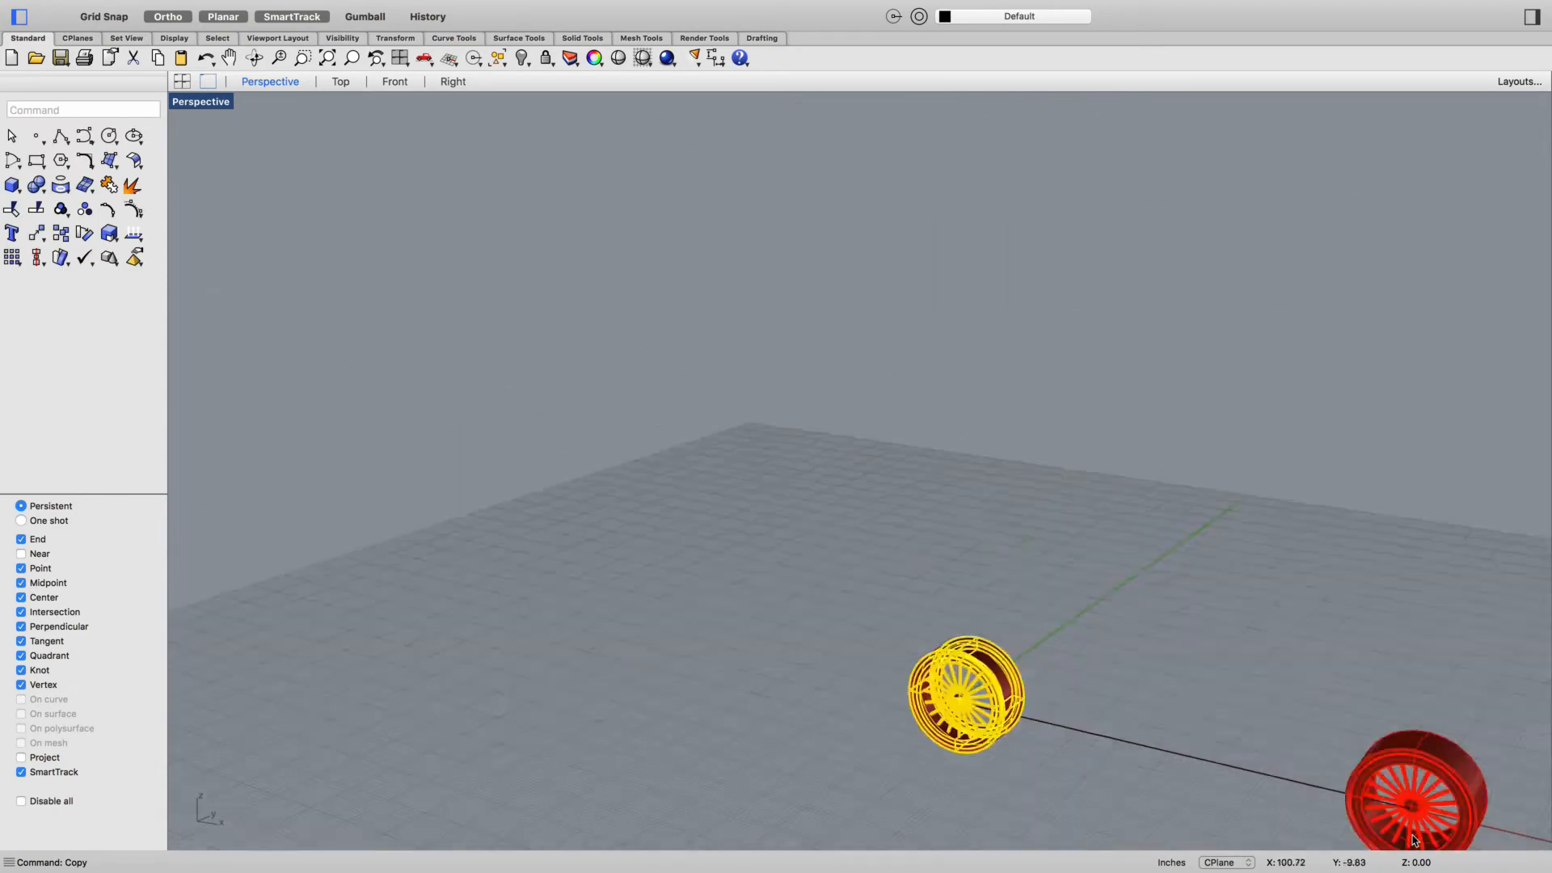
scroll(1414, 842, "up", 7)
scroll(1414, 842, "down", 5)
left_click(1028, 799)
right_click_drag(1026, 800, 970, 780)
scroll(970, 780, "up", 3)
right_click_drag(773, 774, 786, 789)
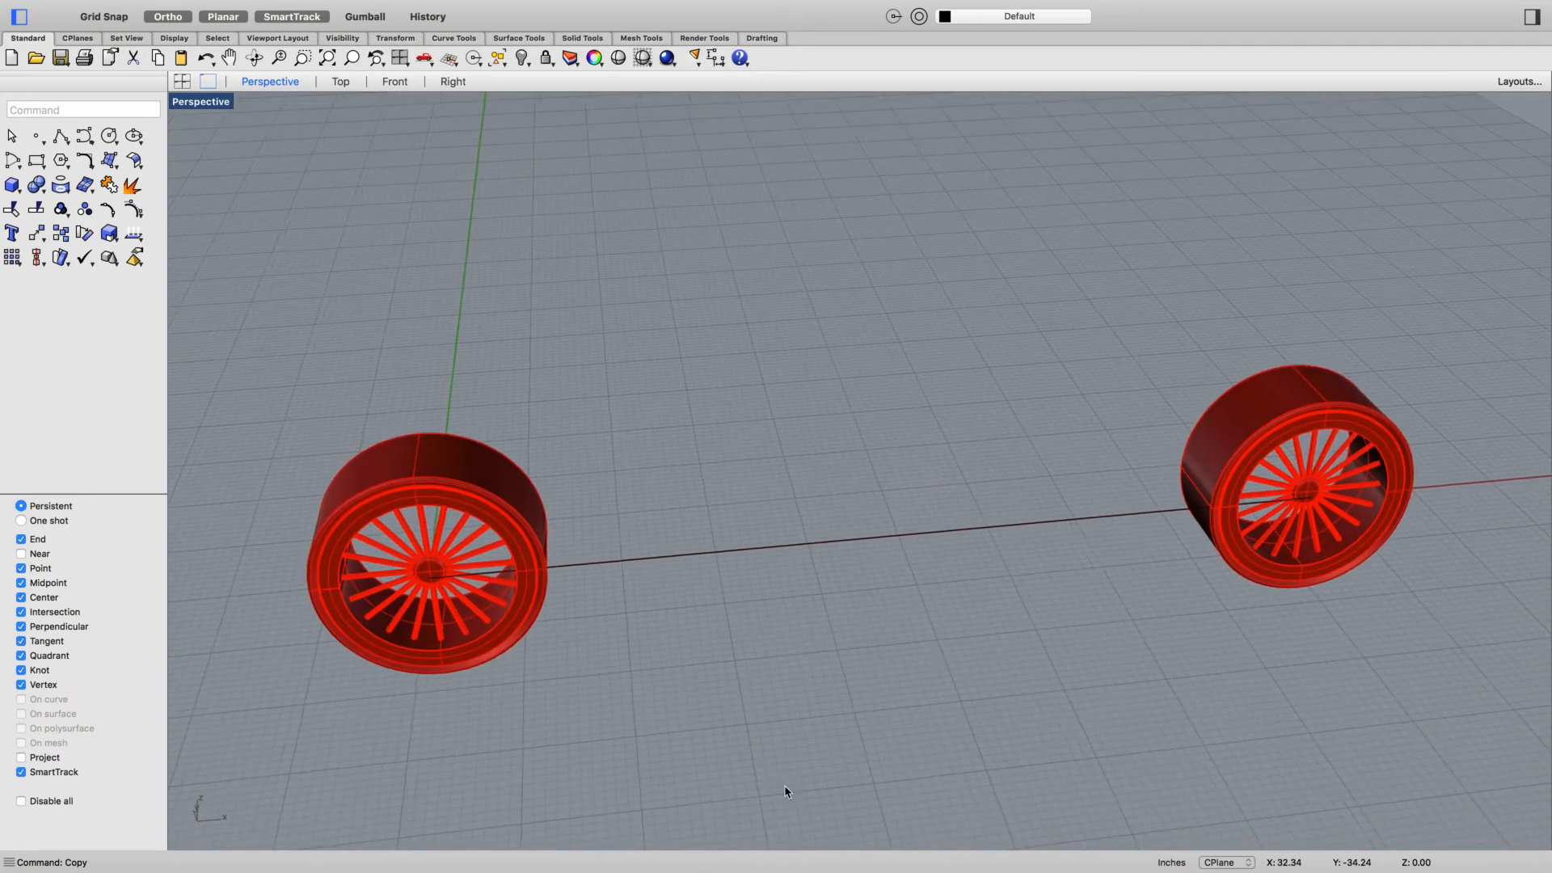
mouse_move(643, 661)
right_mouse_down()
mouse_move(648, 686)
mouse_move(621, 676)
mouse_move(625, 706)
mouse_move(679, 745)
mouse_move(738, 759)
mouse_move(785, 726)
right_mouse_up()
scroll(784, 726, "down", 3)
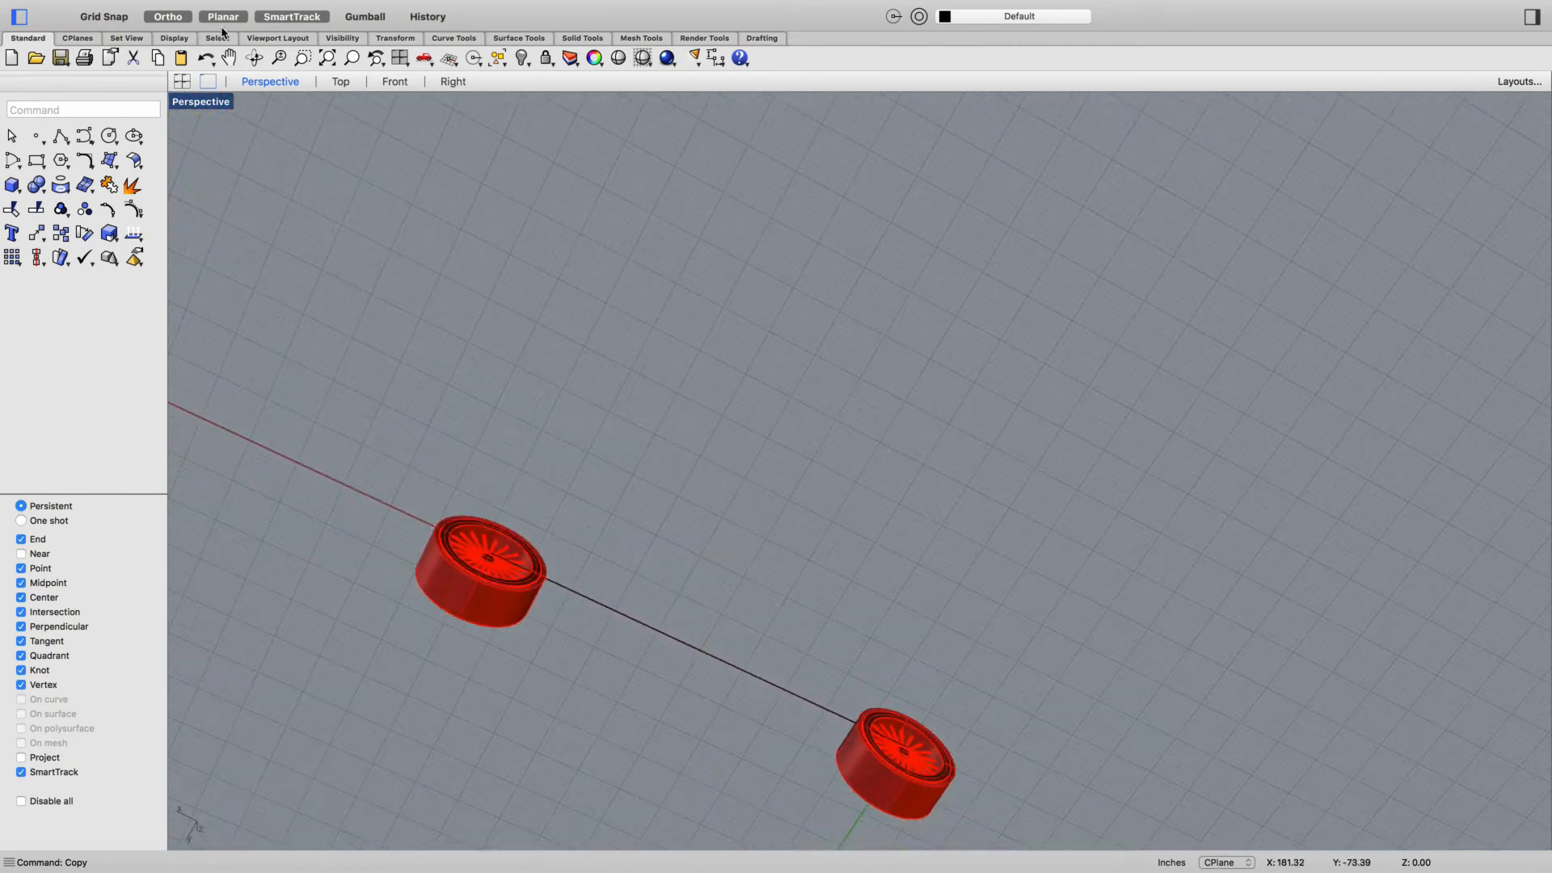
Switch to the Top view and hide the Wheel layer
left_click(340, 82)
scroll(687, 514, "down", 3)
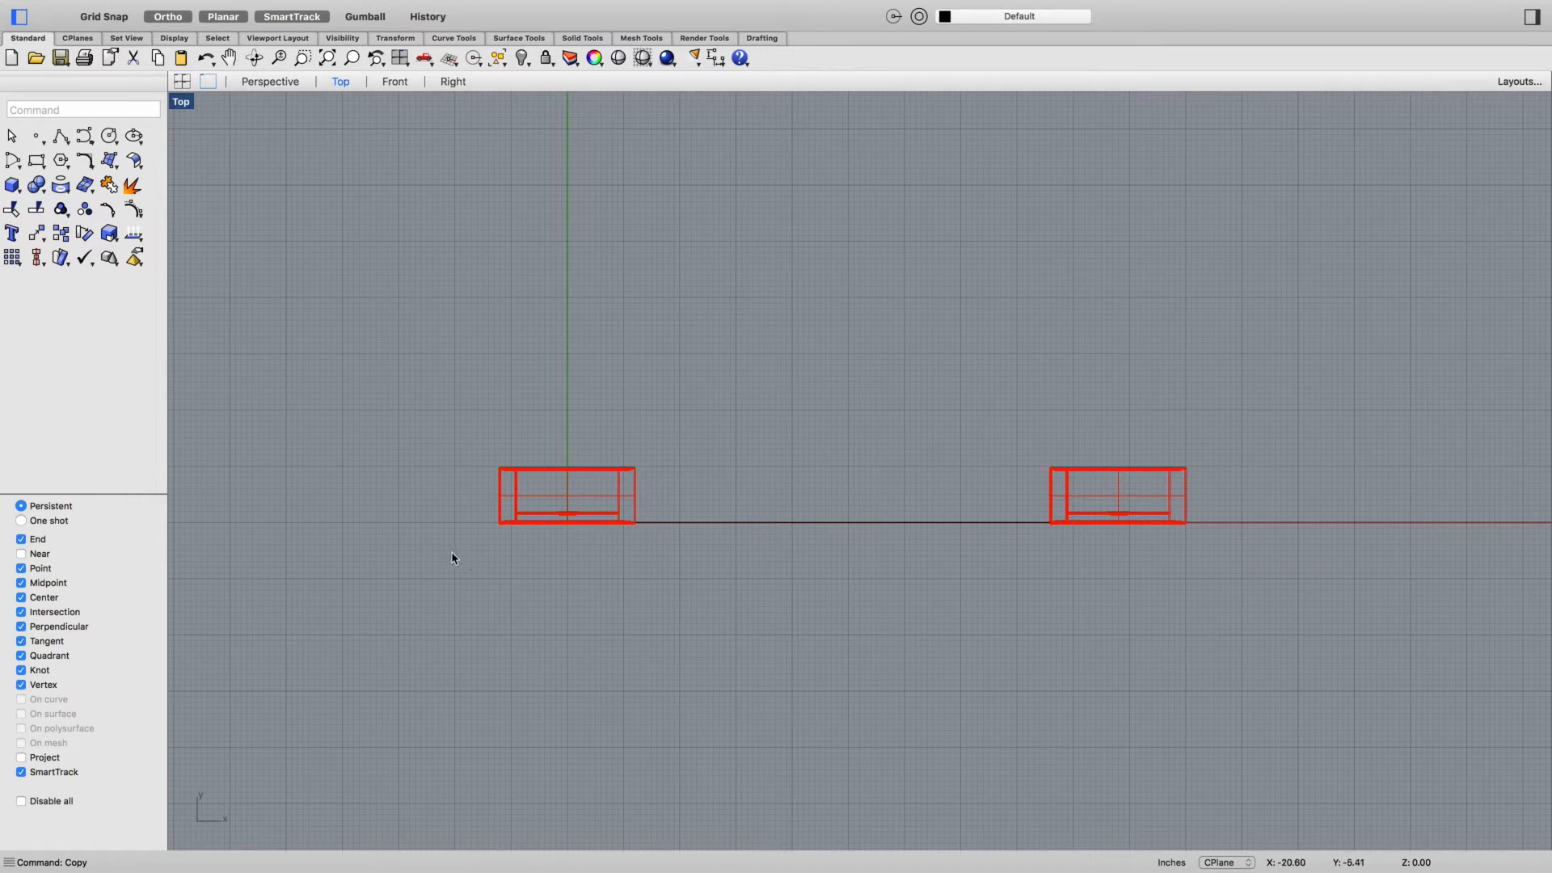
type("Layer")
key("Return")
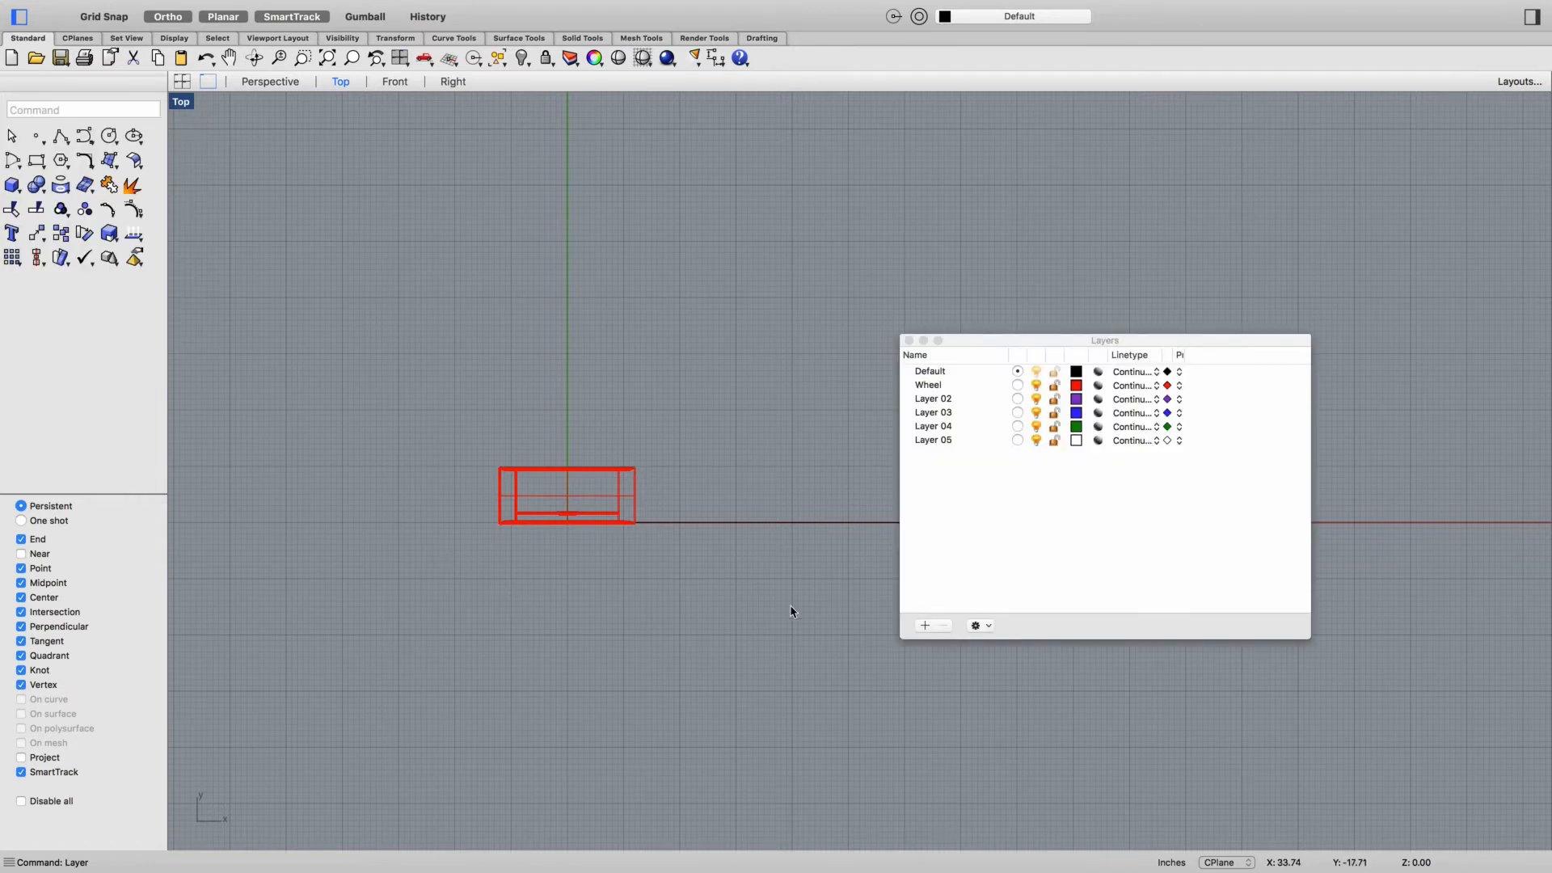
left_click(1035, 386)
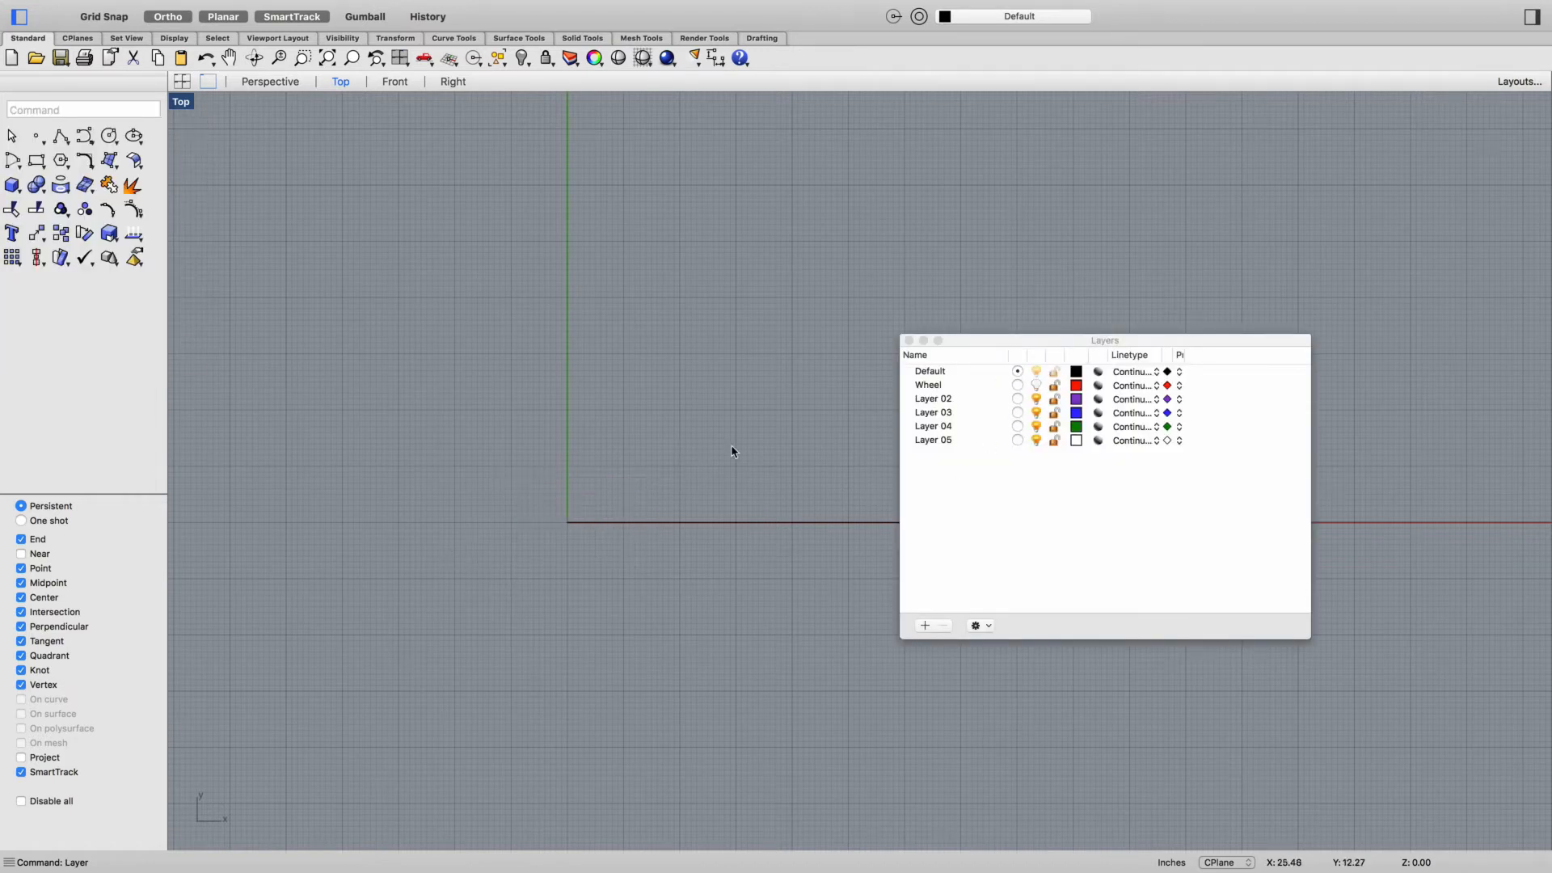
left_click(907, 340)
Draw a rectangle from the origin, 98 inches long on X and 72 inches wide on Y
scroll(1016, 596, "left", 5)
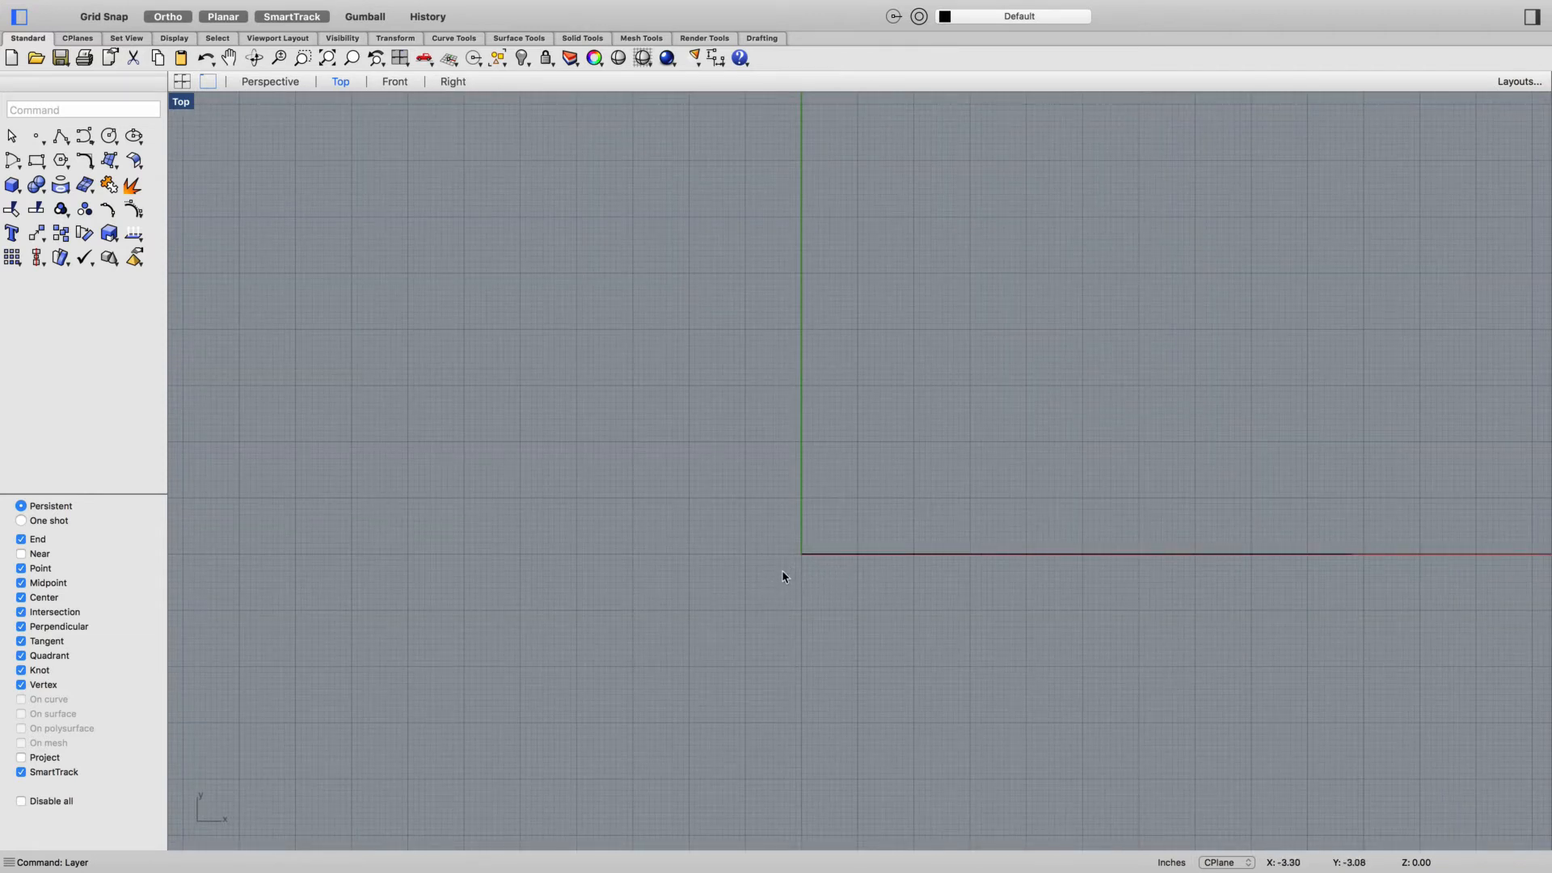
type("rec")
key("Return")
left_click(802, 555)
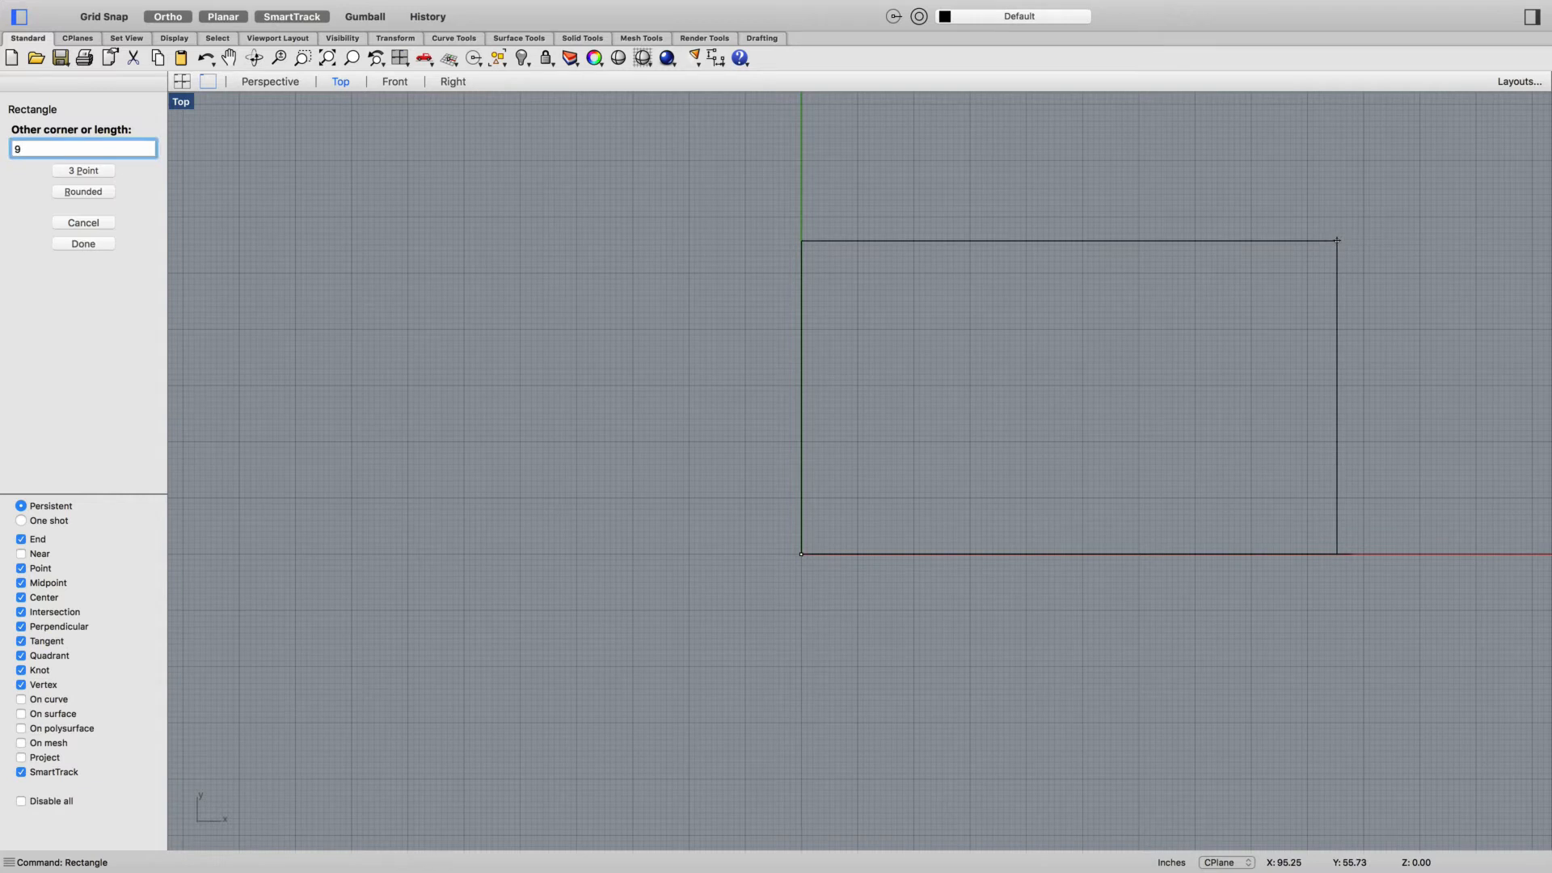
key("Return")
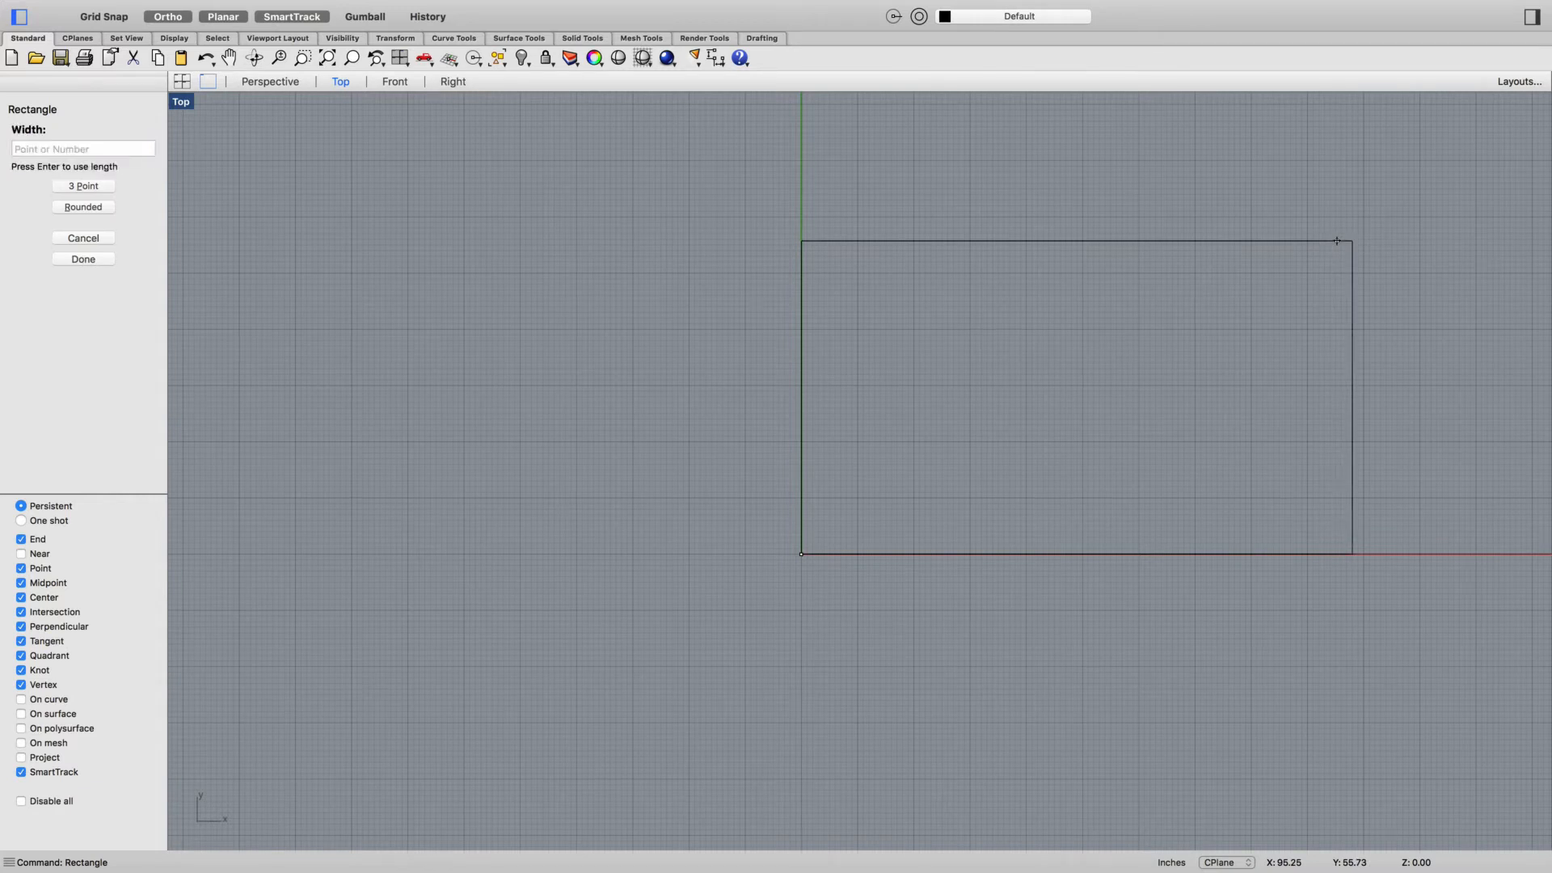
type("72")
key("Return")
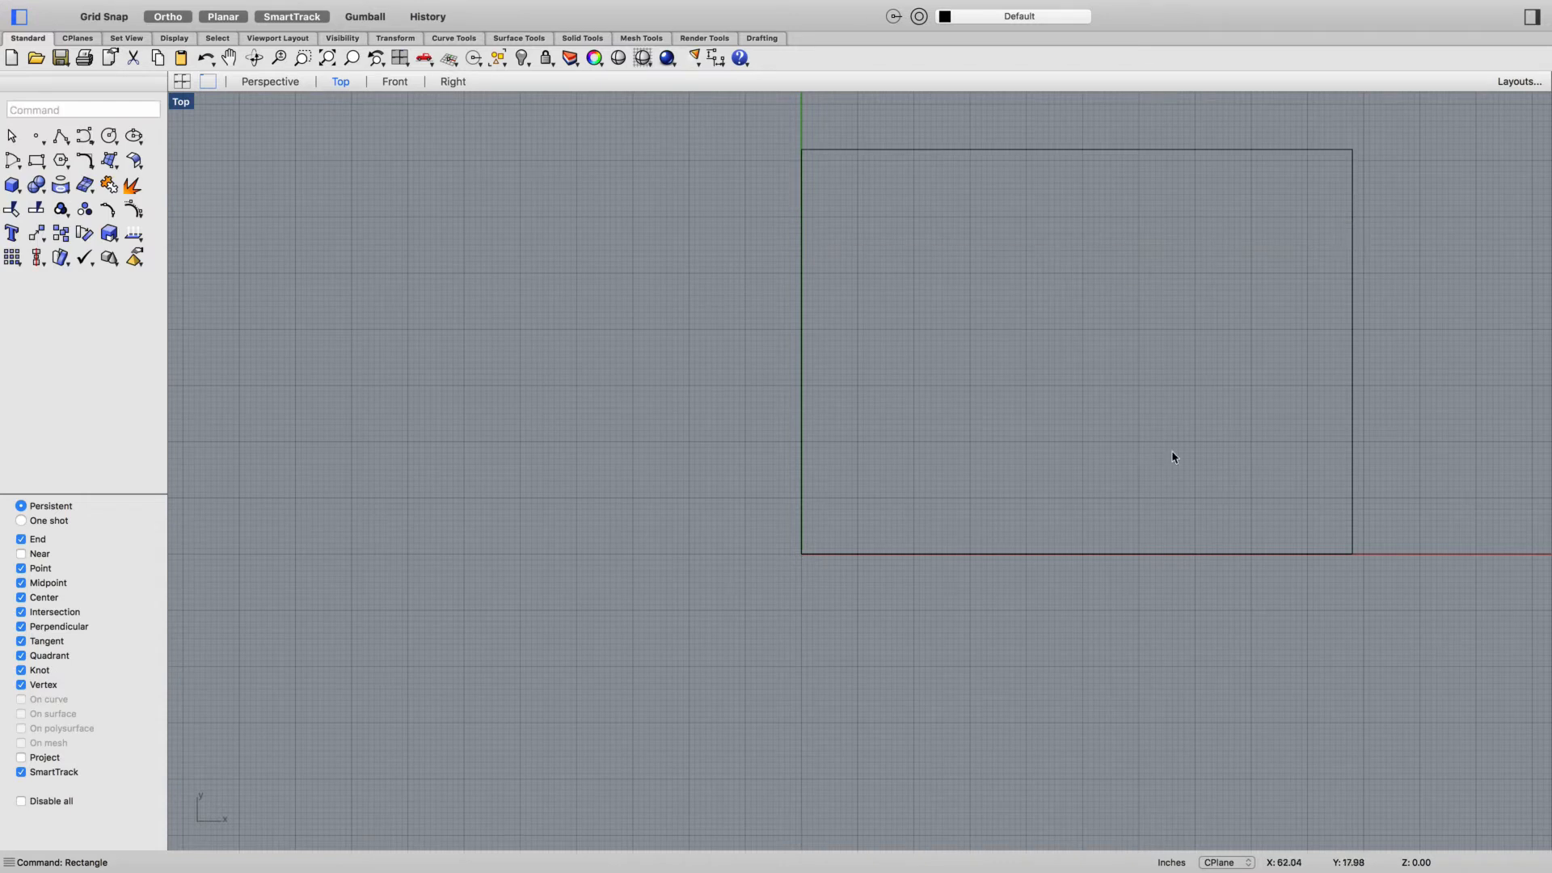
Explode the 98 by 72 inch rectangle into separate lines
scroll(1174, 457, "down", 5)
scroll(1108, 489, "up", 3)
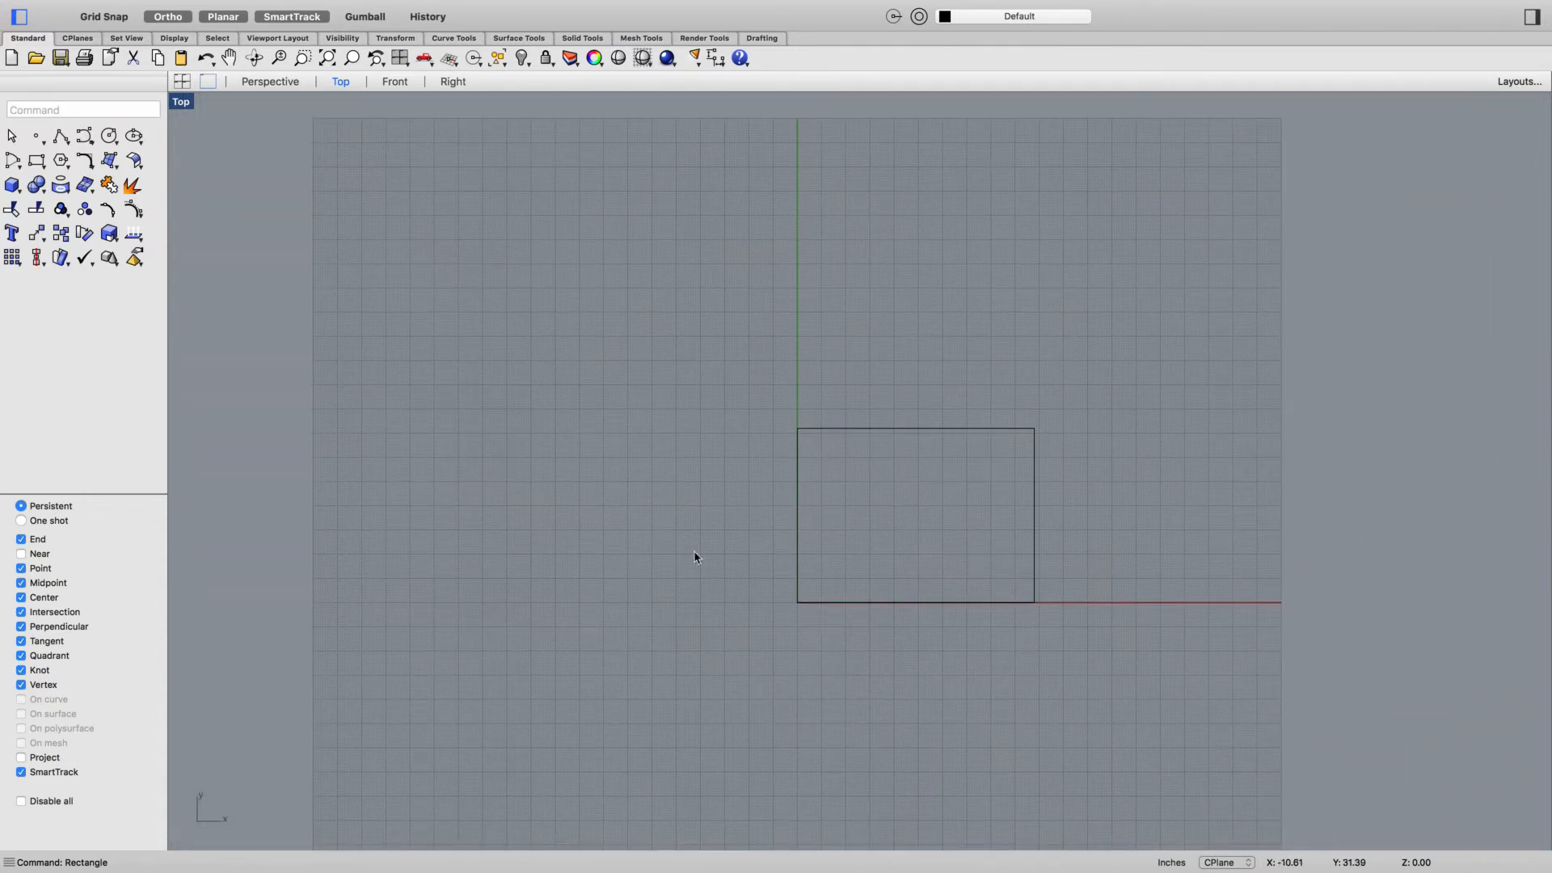
scroll(965, 564, "right", 2)
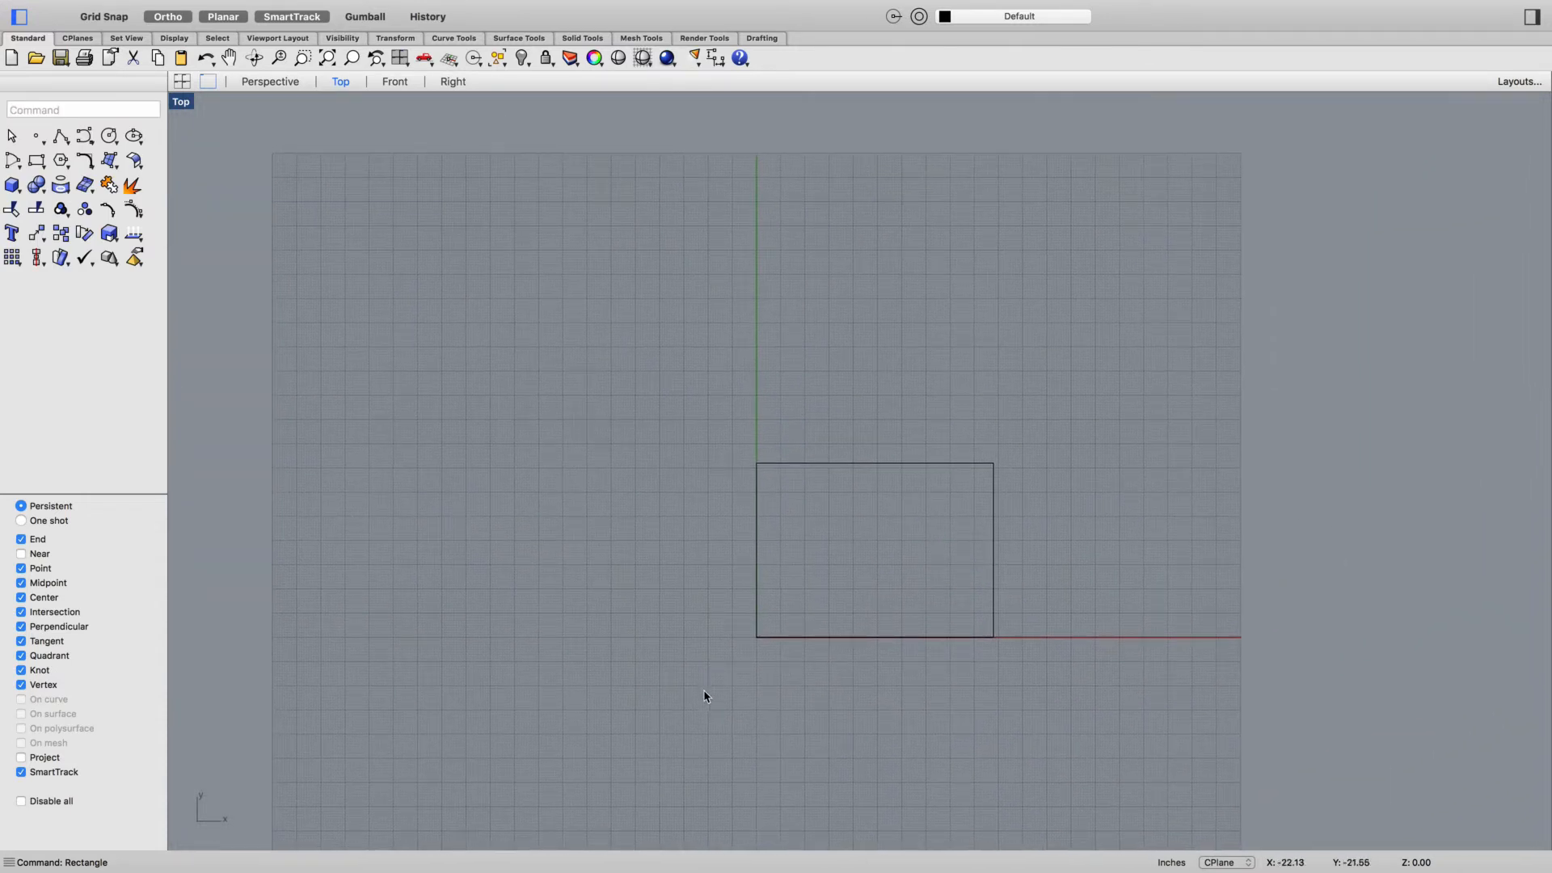
left_click(757, 550)
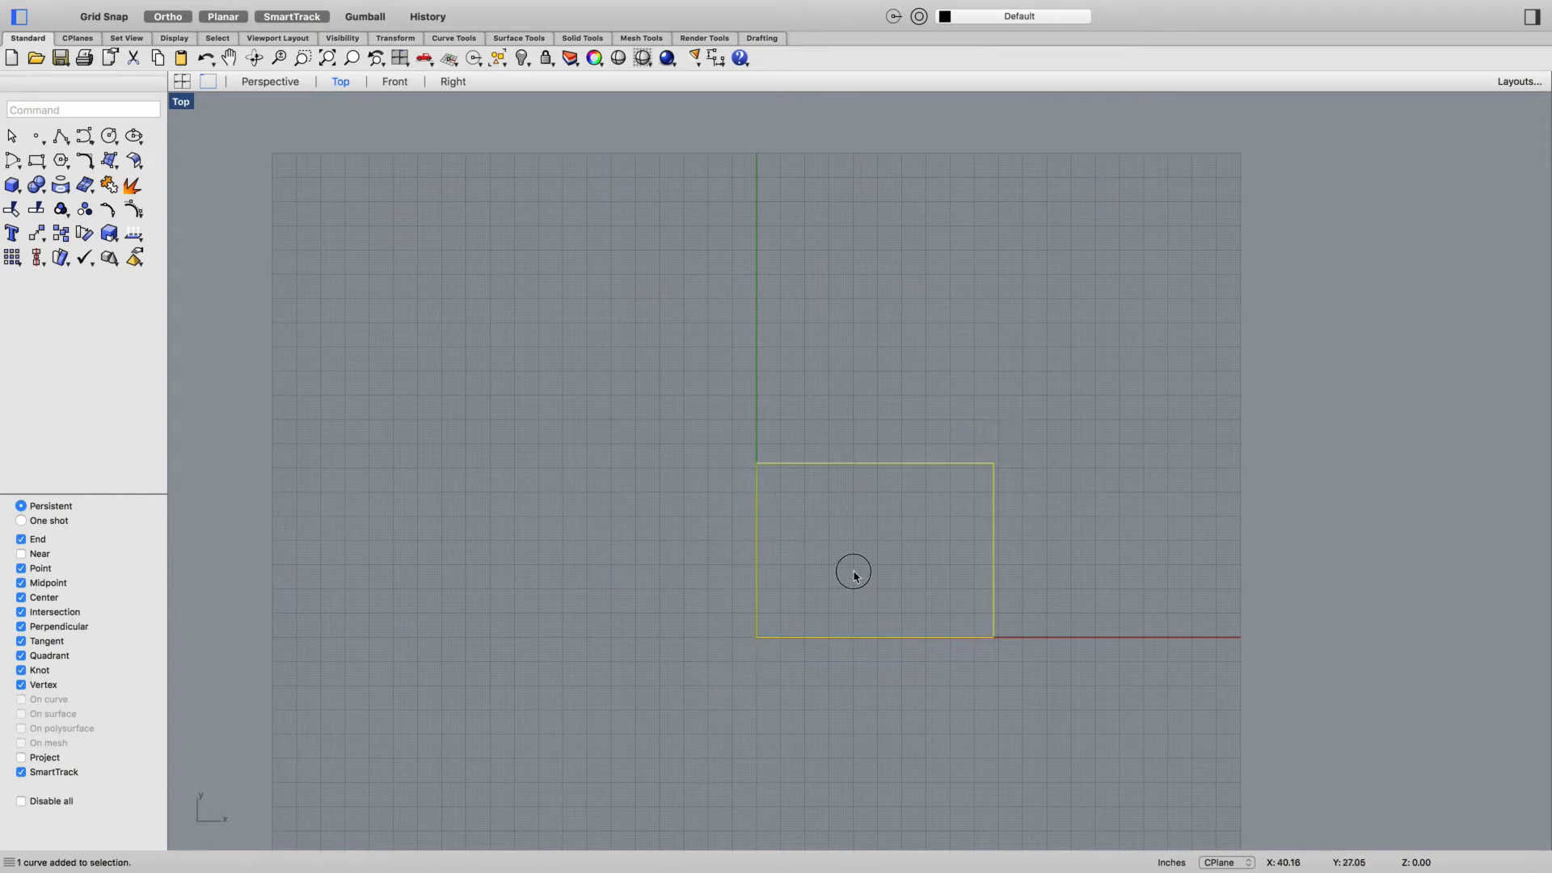
left_click(756, 551)
left_click(132, 187)
Turn on grid snap and offset the rectangle's left edge 0.25 inches outward, picking the side at X -50
left_click(751, 579)
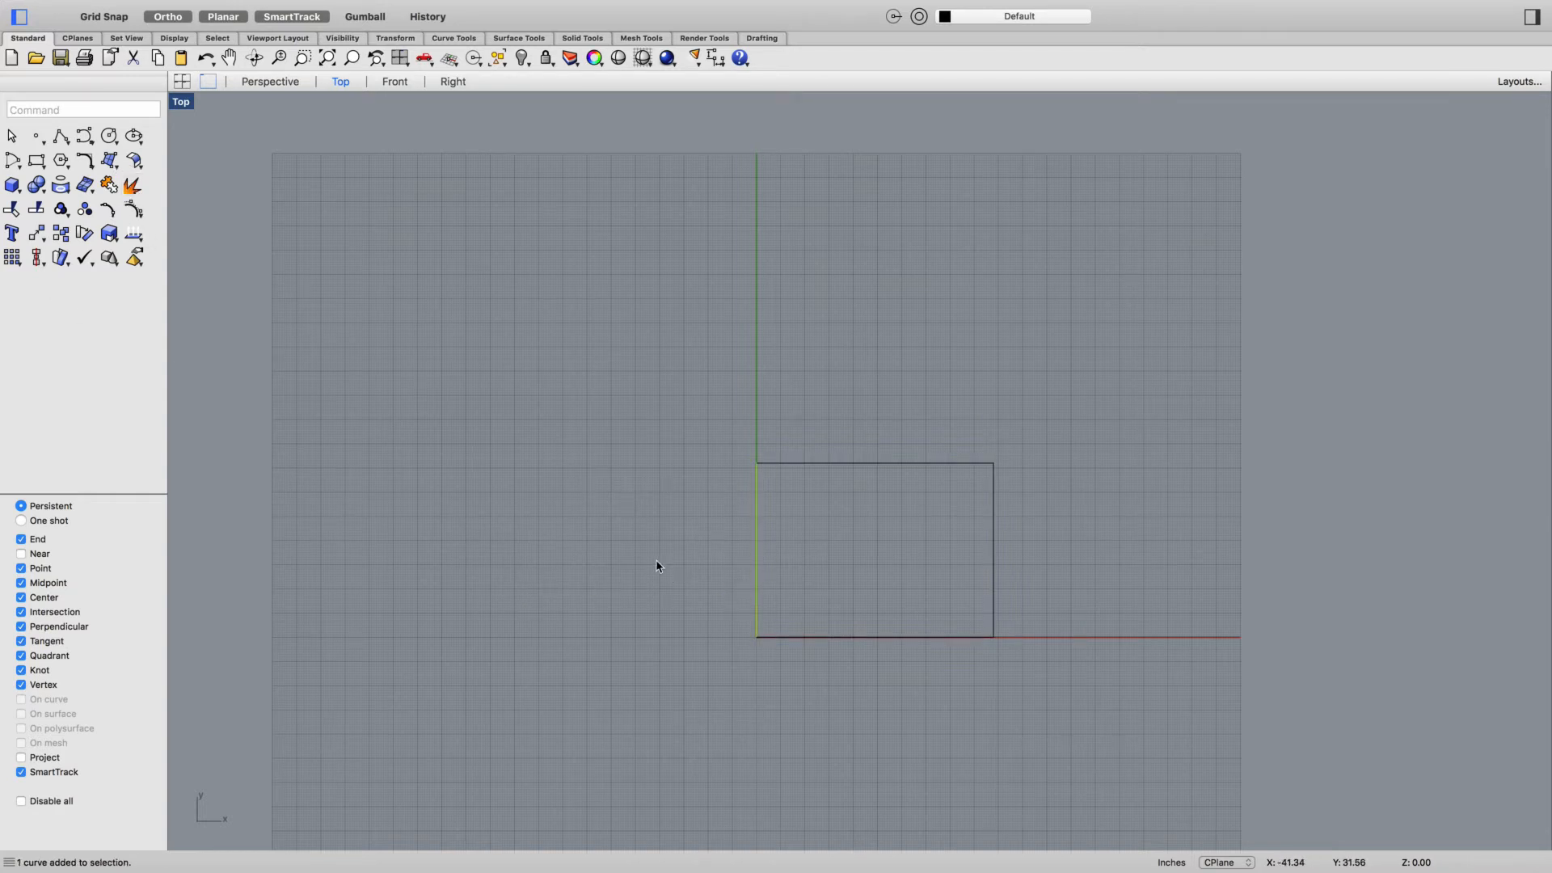
type("off")
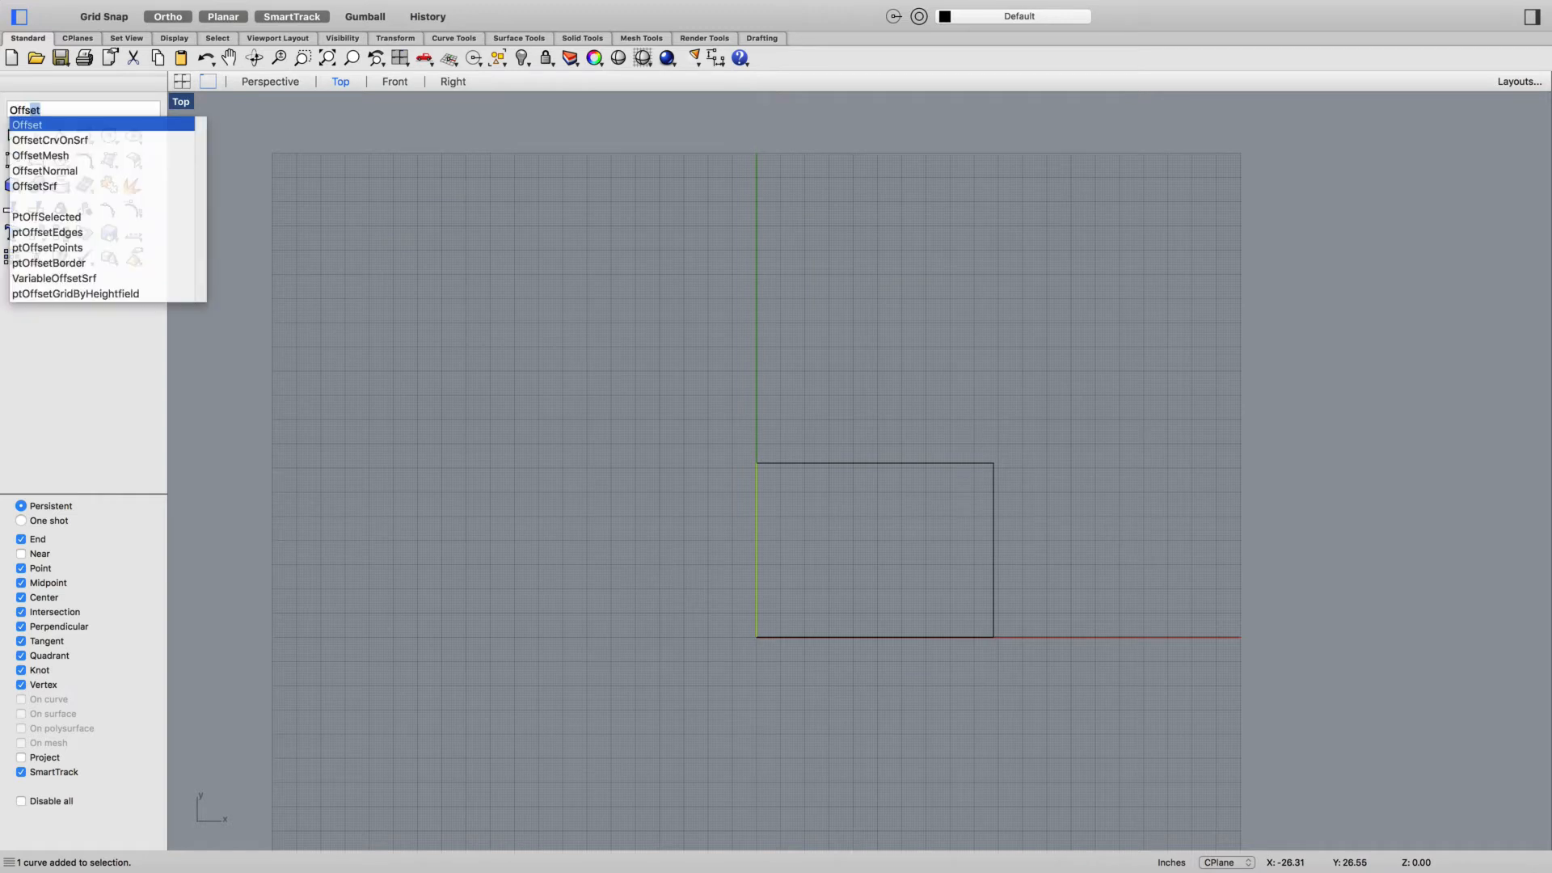
key("Return")
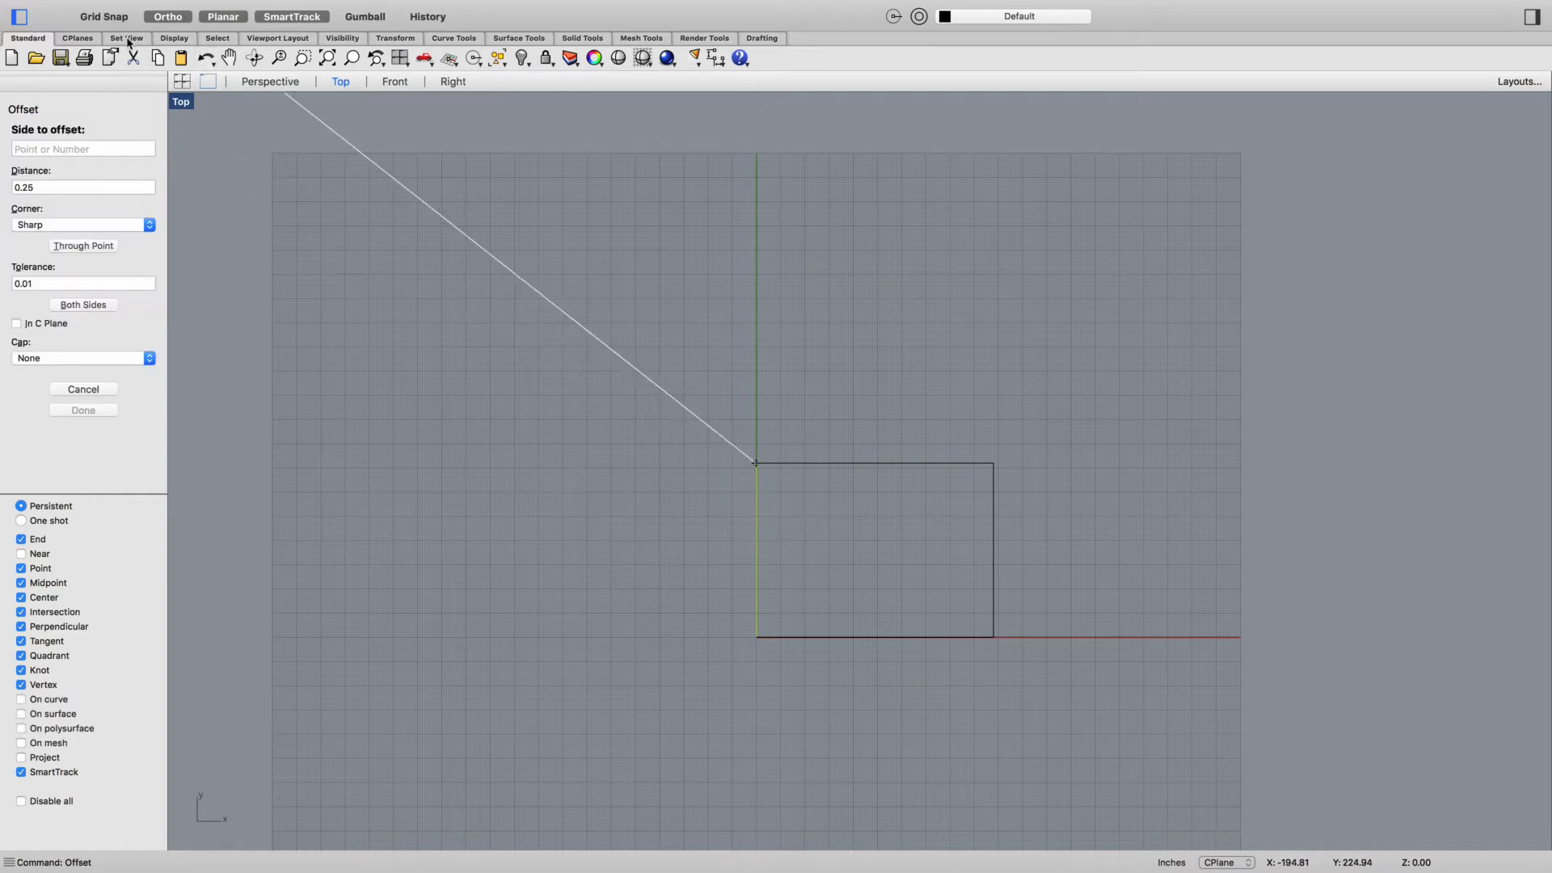
left_click(103, 17)
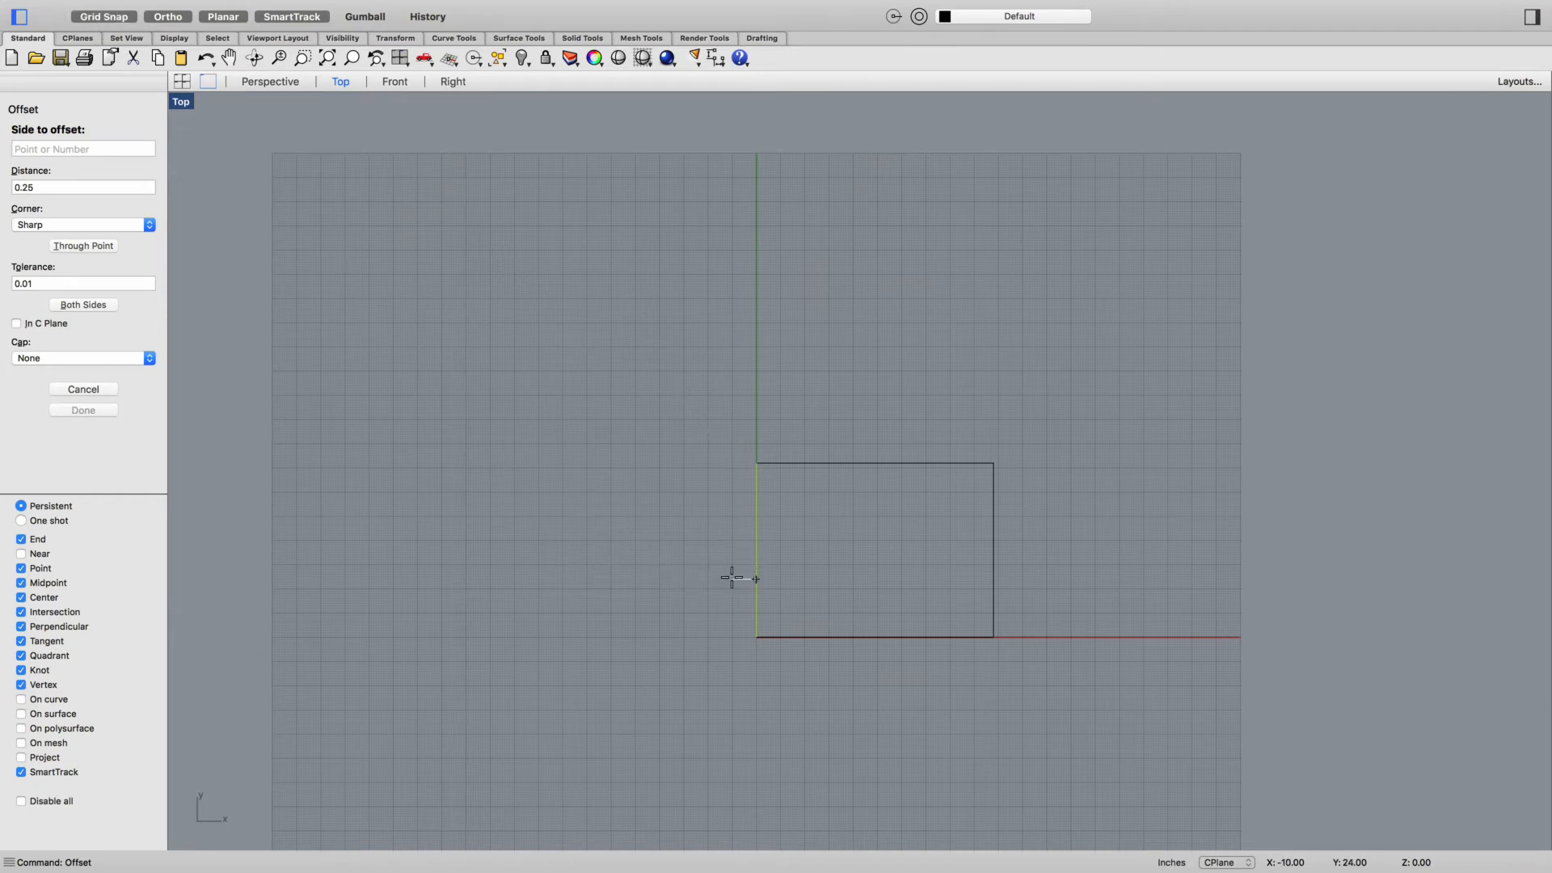
scroll(730, 565, "up", 5)
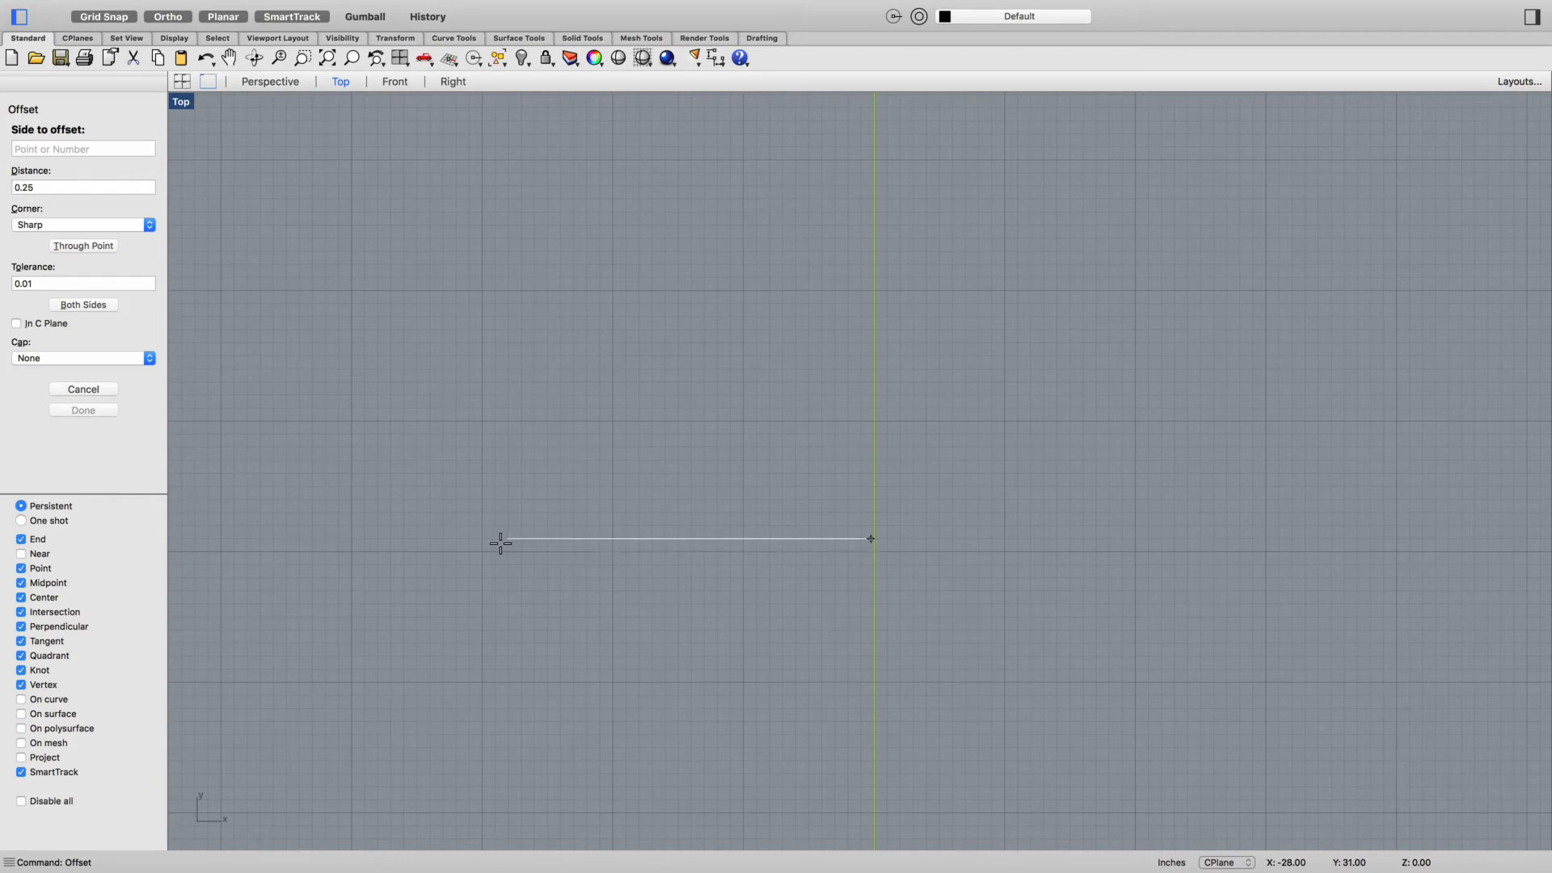
scroll(307, 551, "down", 3)
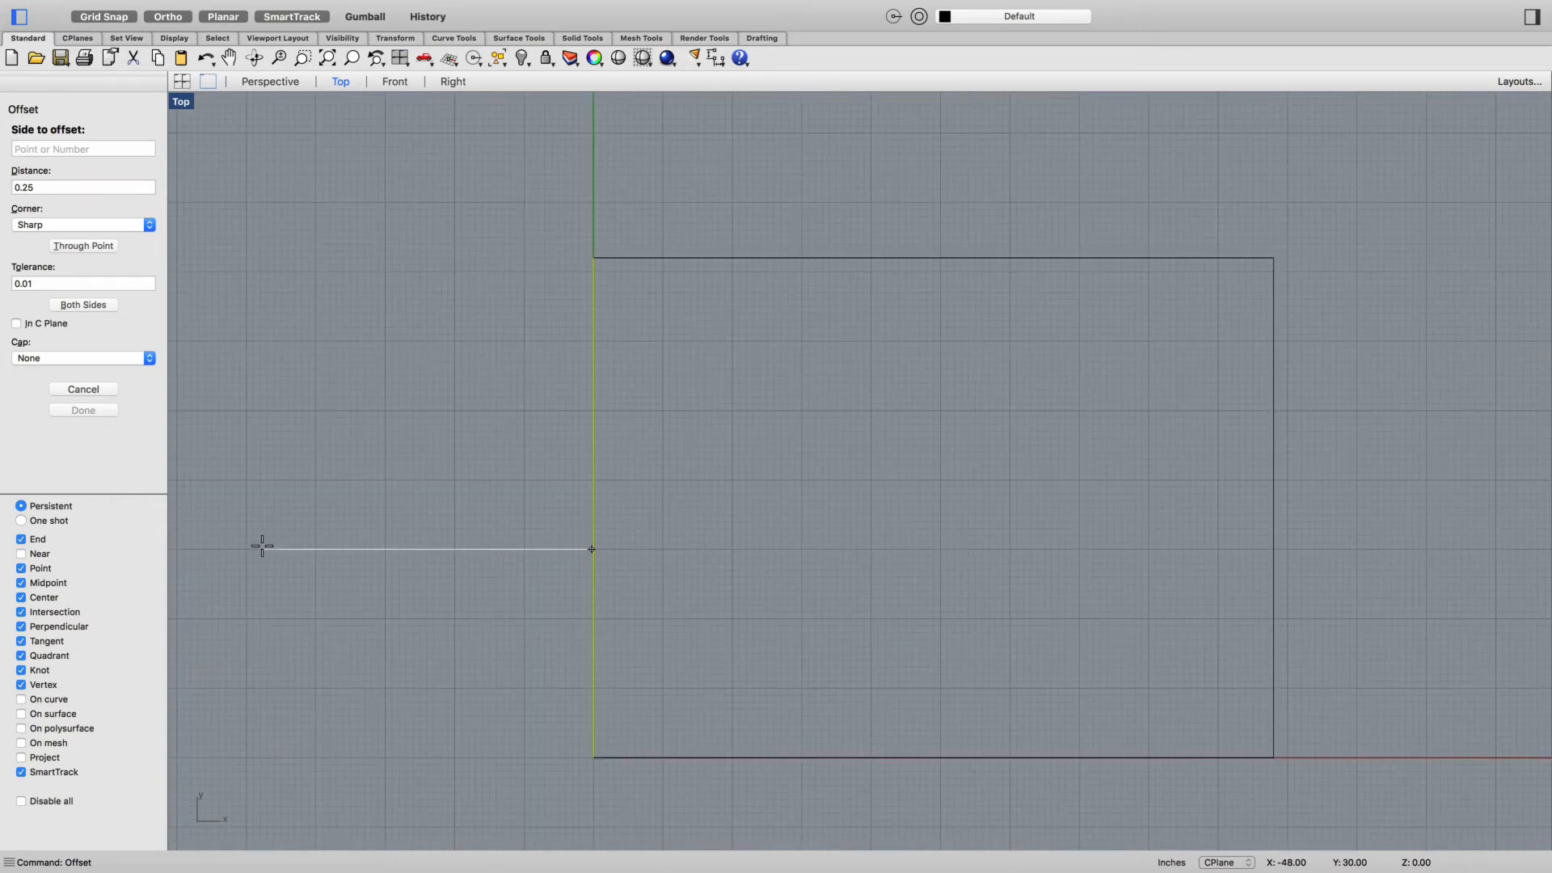
scroll(245, 549, "up", 3)
scroll(244, 549, "up", 2)
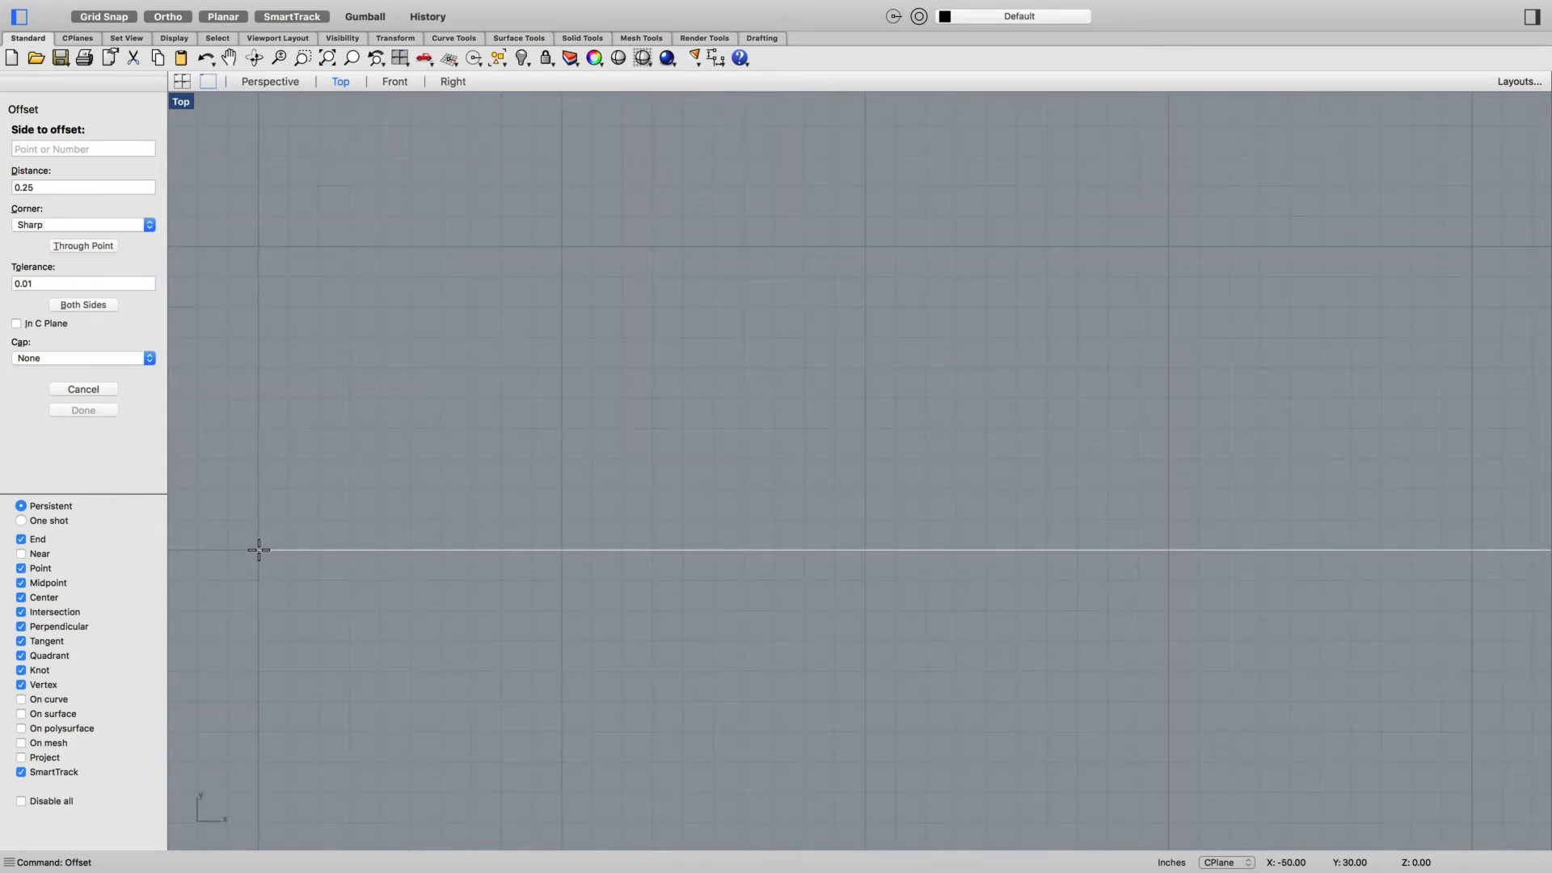
left_click(256, 550)
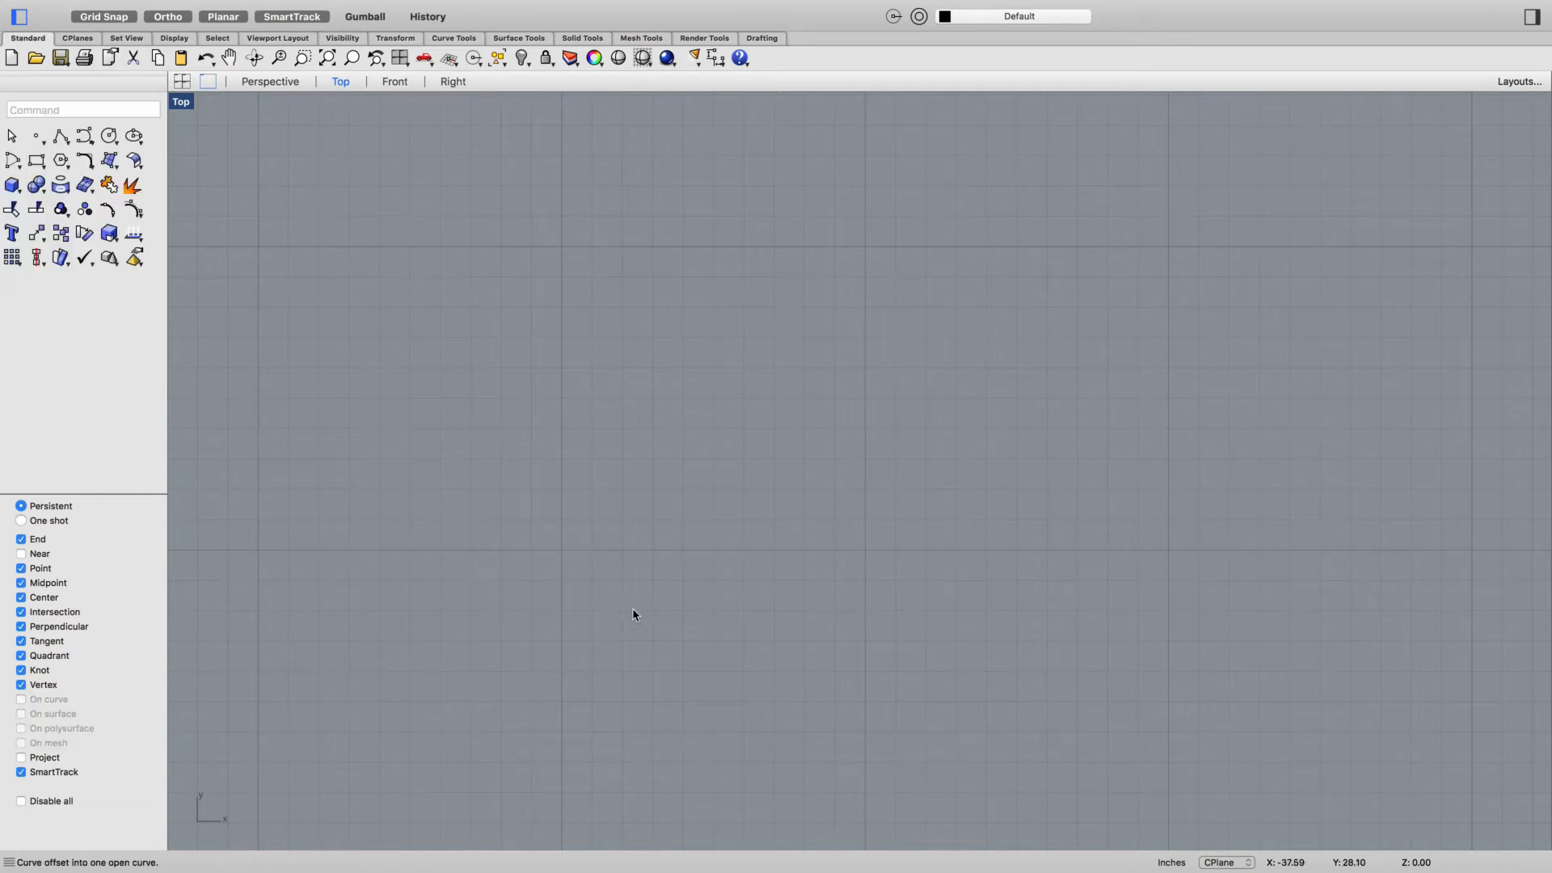
scroll(604, 621, "down", 3)
scroll(635, 645, "down", 3)
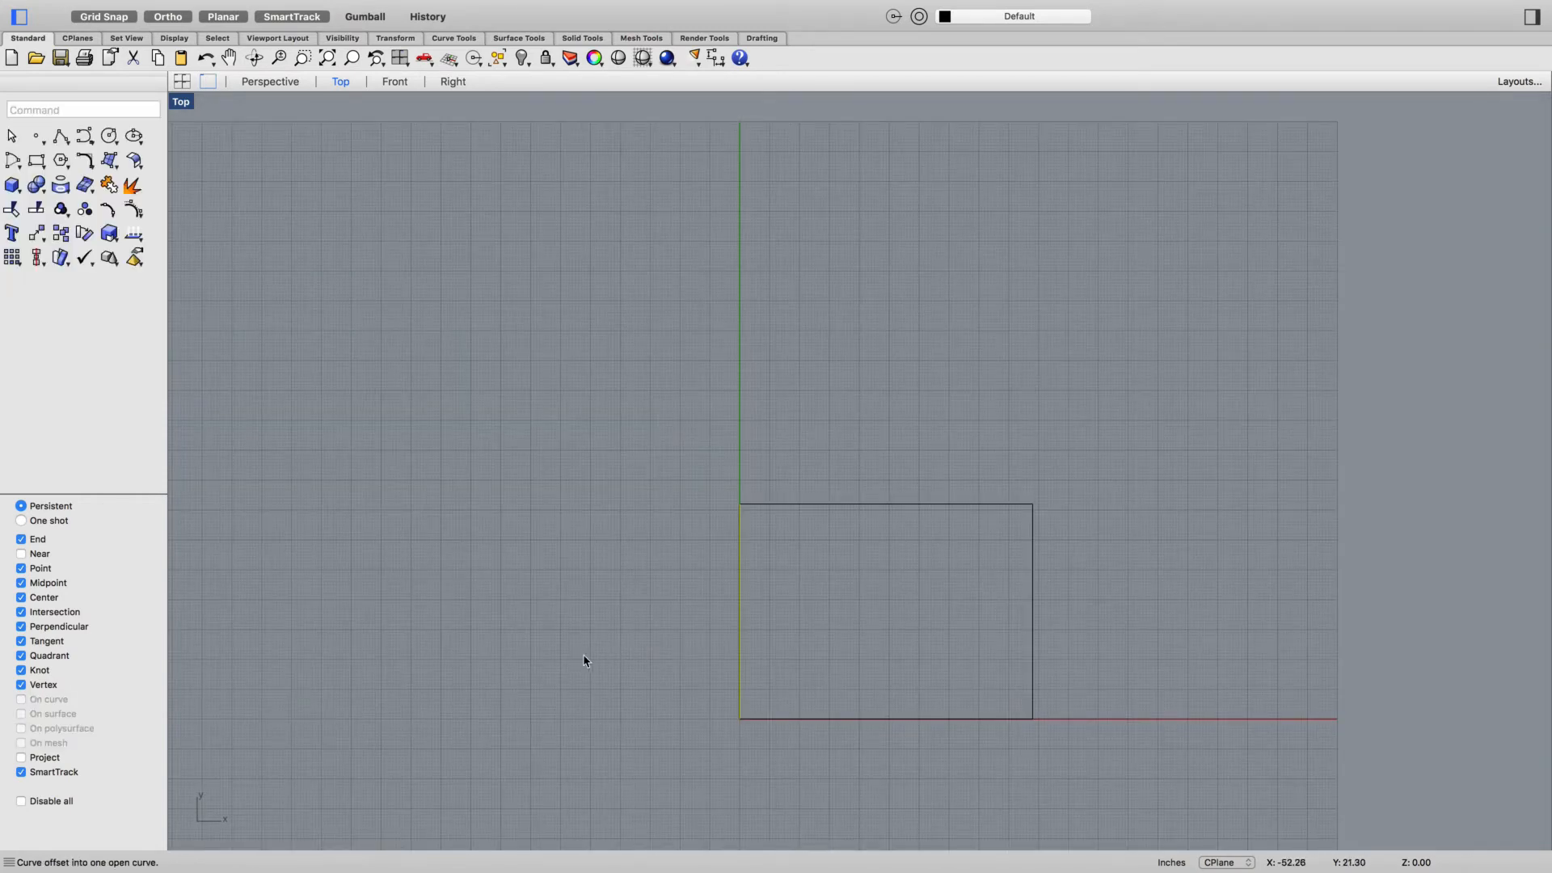
Offset the rectangle's left edge 48 inches outward
key("Return")
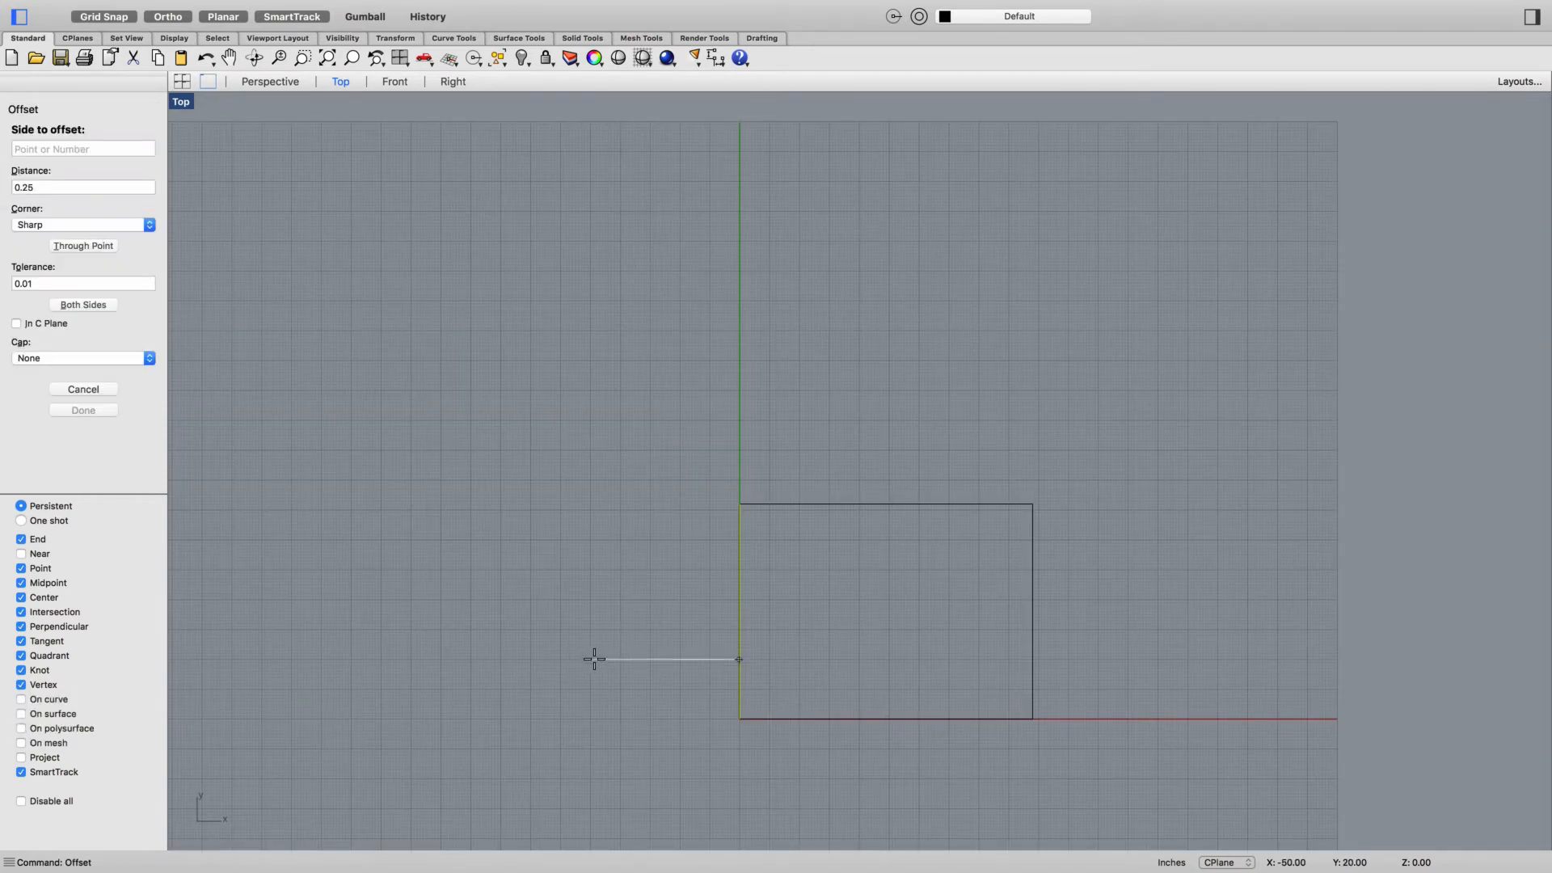
type("48")
key("Return")
left_click(518, 636)
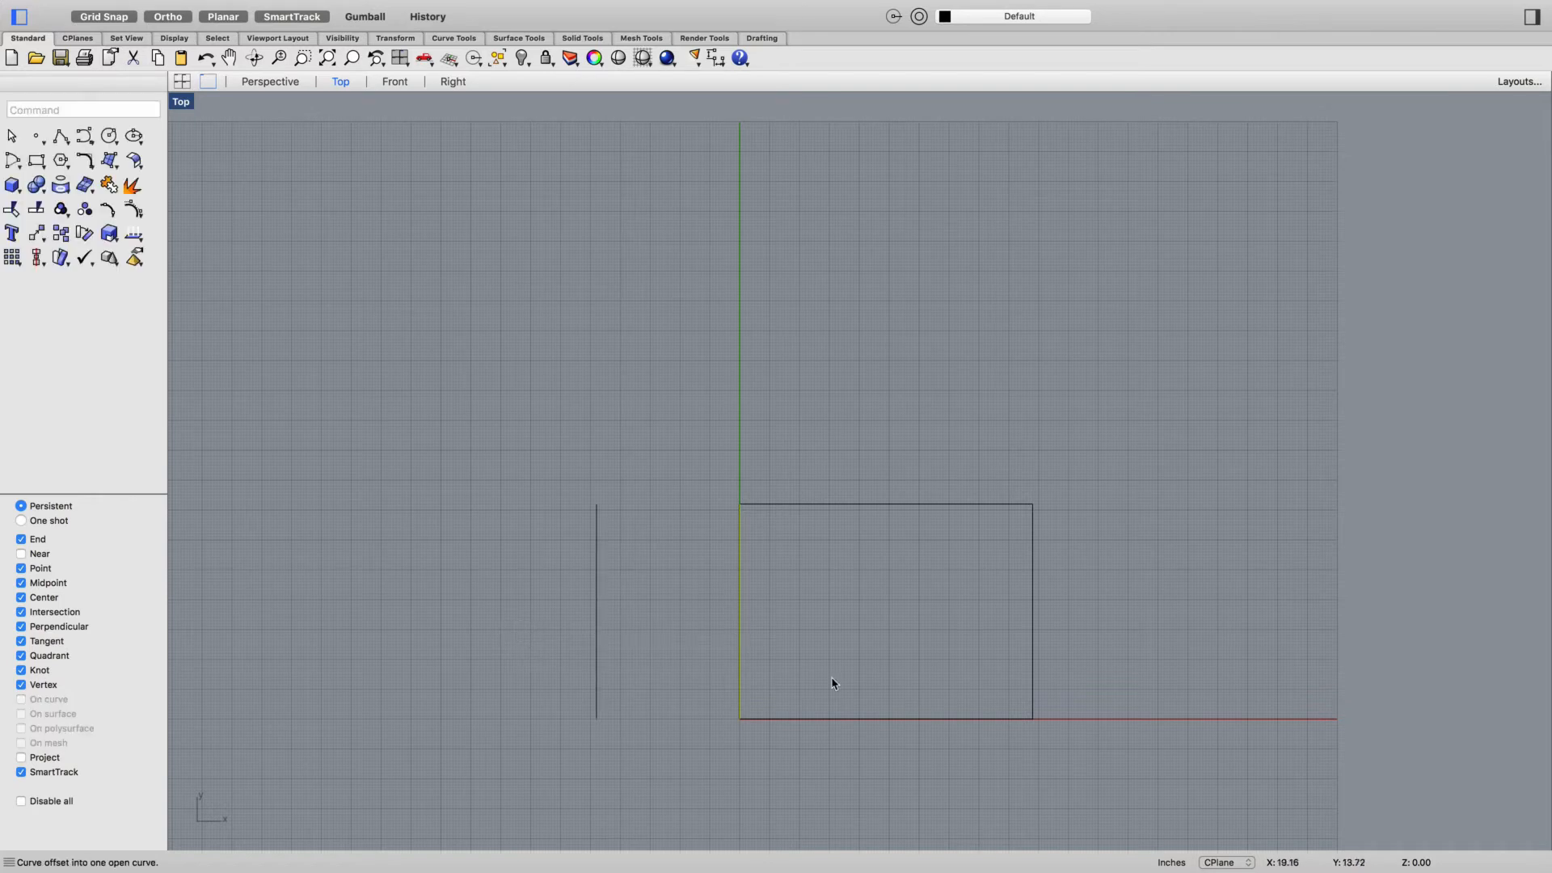
Offset the rectangle's right edge 48 inches outward
key("Return")
key("Escape")
left_click(1033, 629)
key("Return")
left_click(1140, 638)
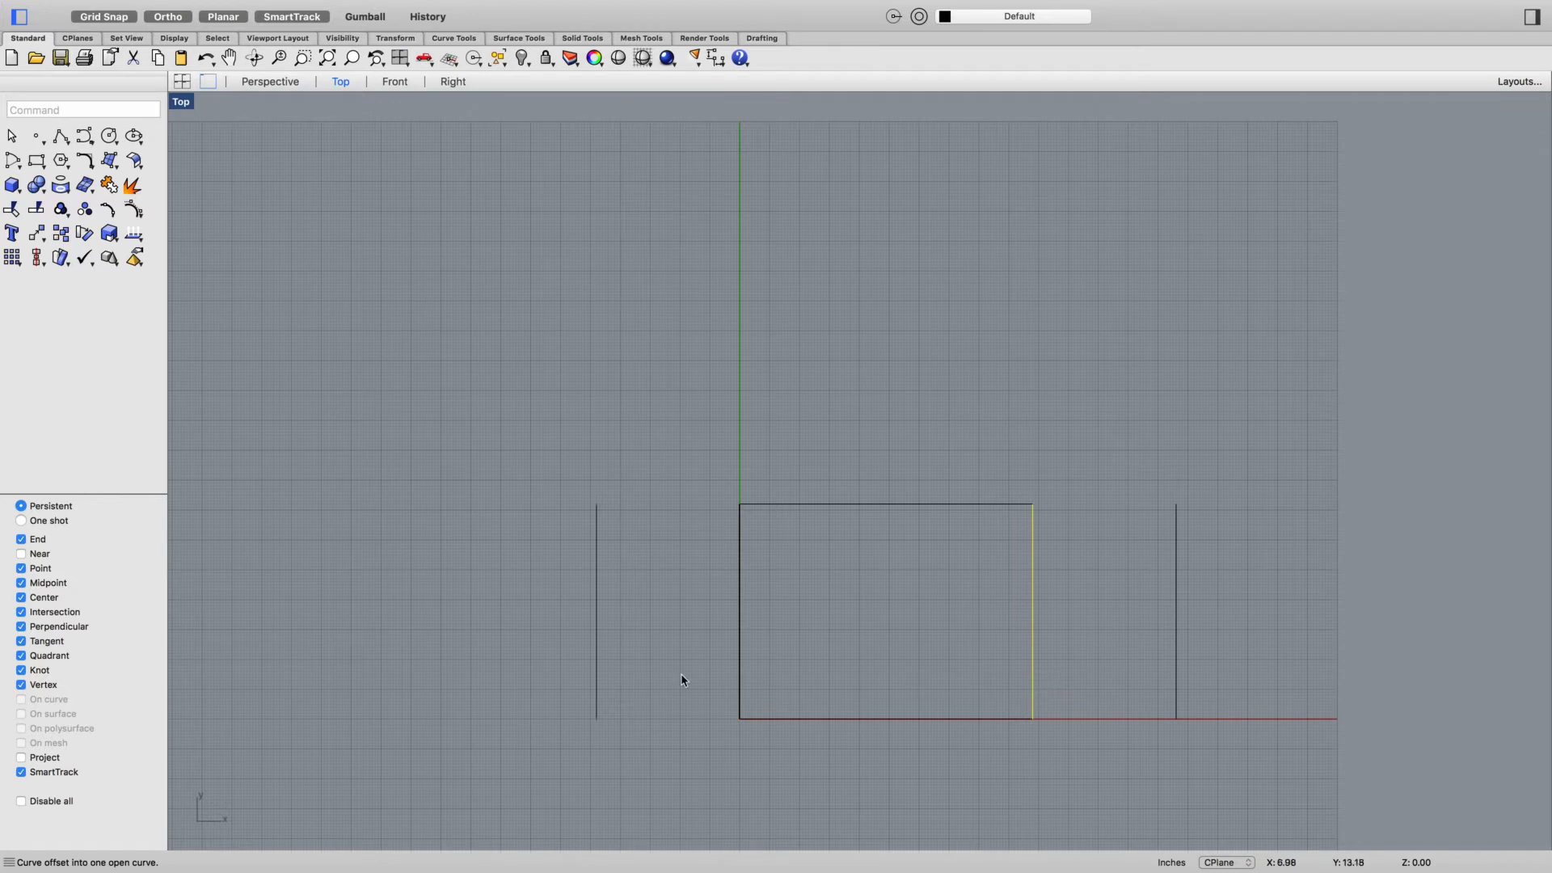
With object snaps and Ortho off, draw a wavy degree 3 control-point curve from the left guide line along the rectangle's lower edge to the right guide line
right_click_drag(622, 693, 600, 639)
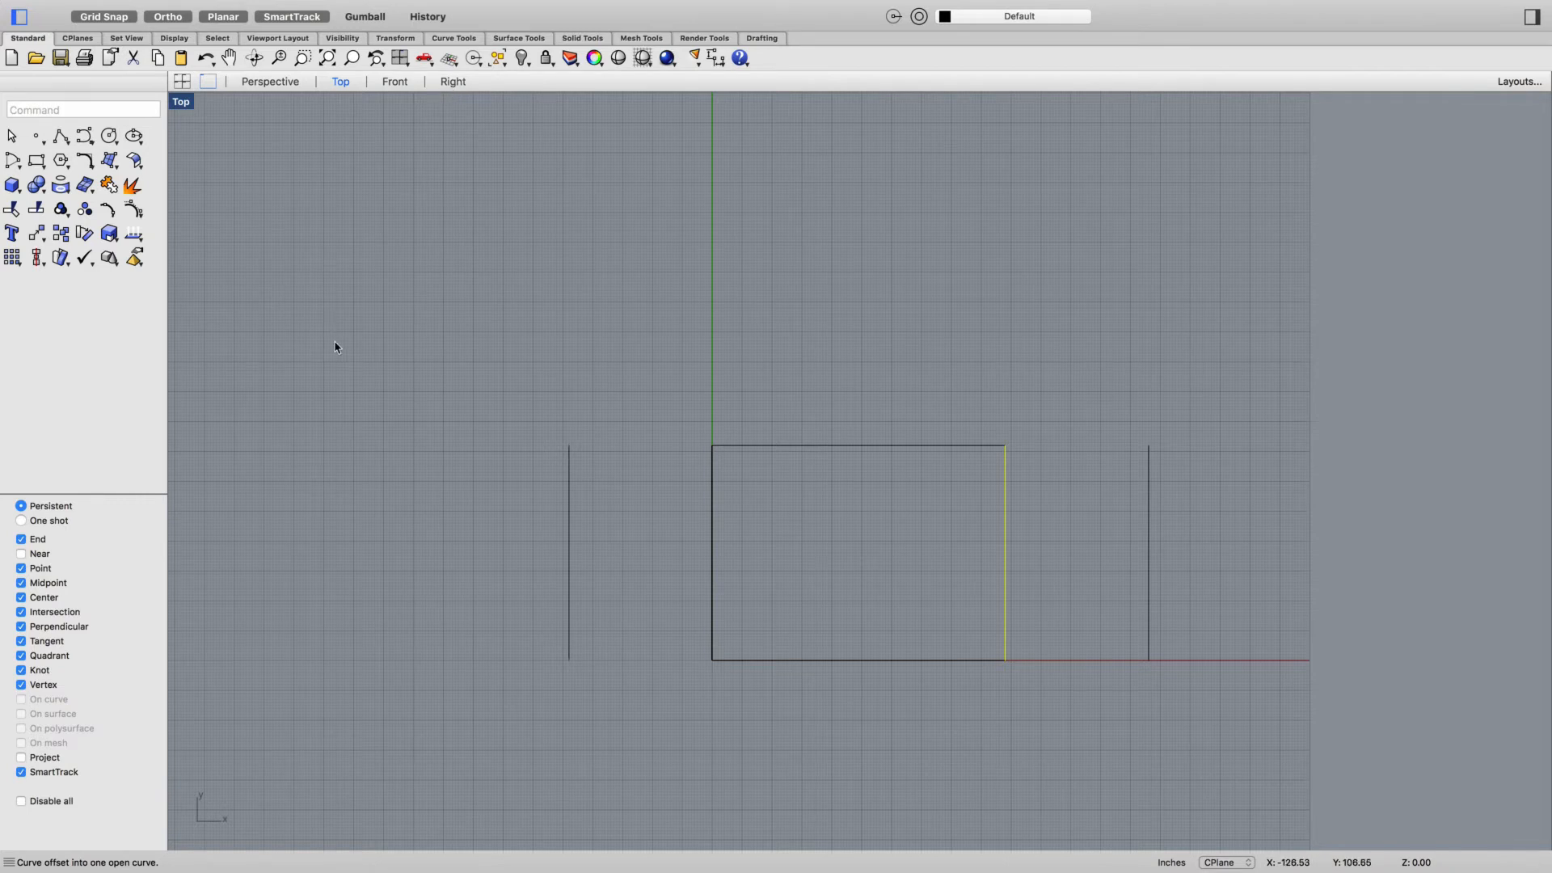
left_click(86, 137)
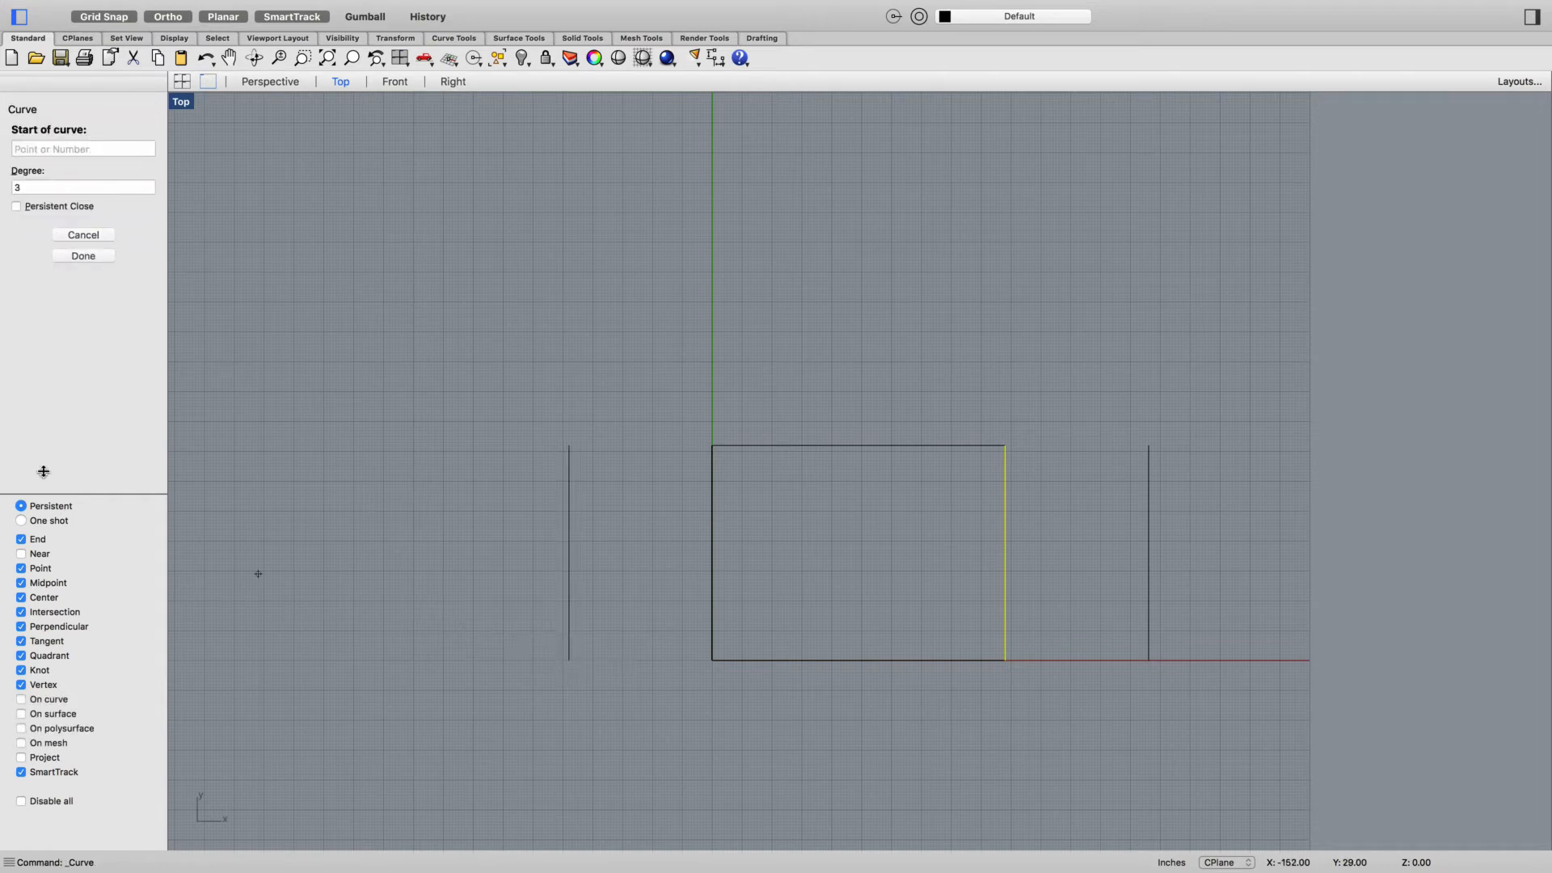
left_click(36, 803)
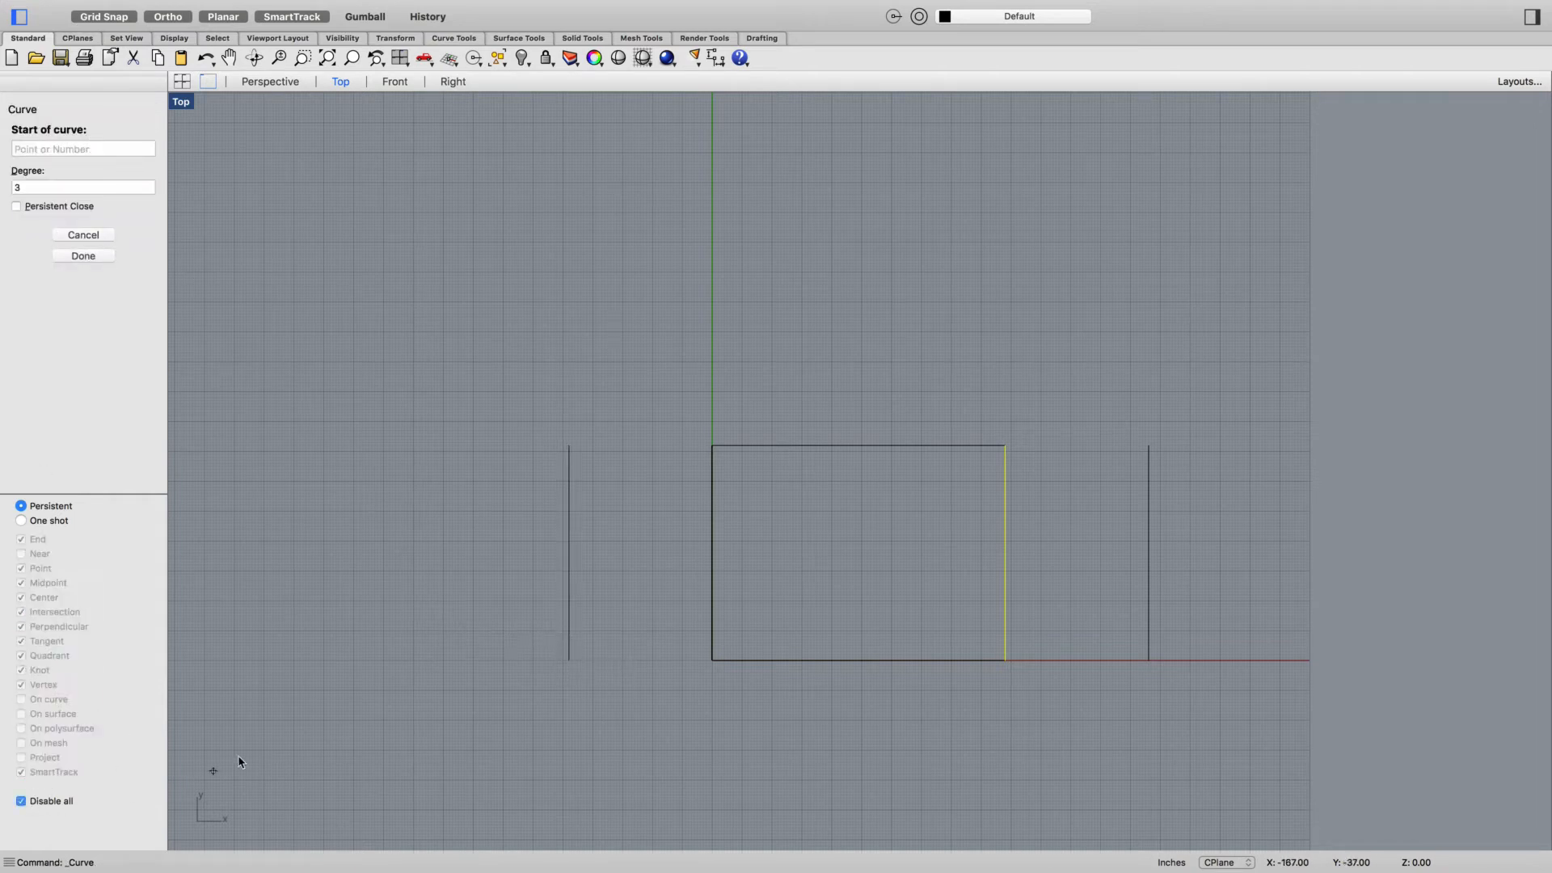
left_click(570, 633)
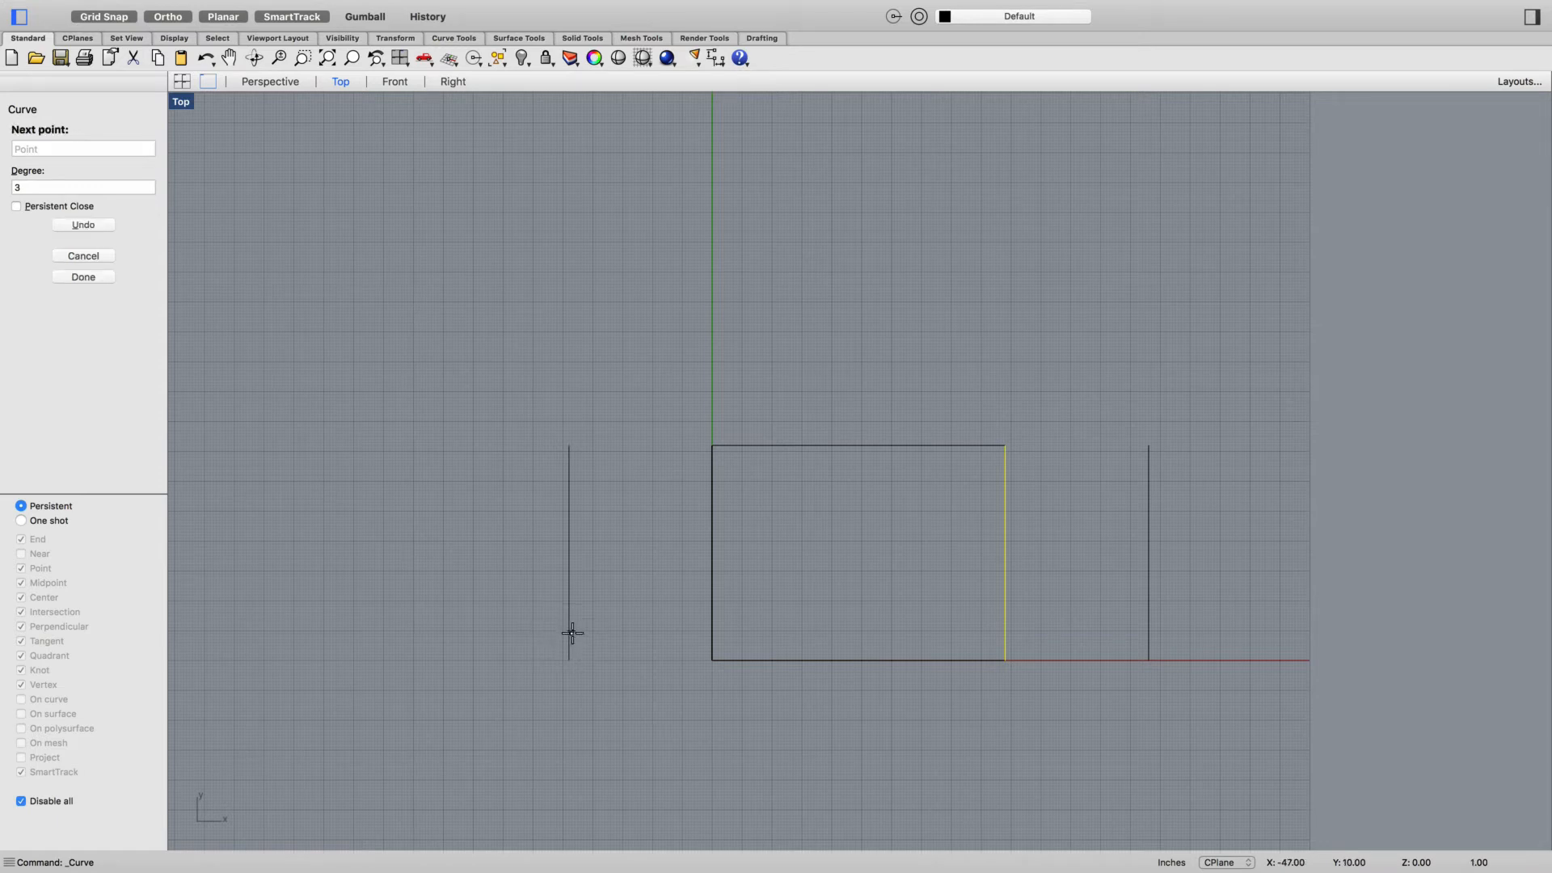
left_click(171, 16)
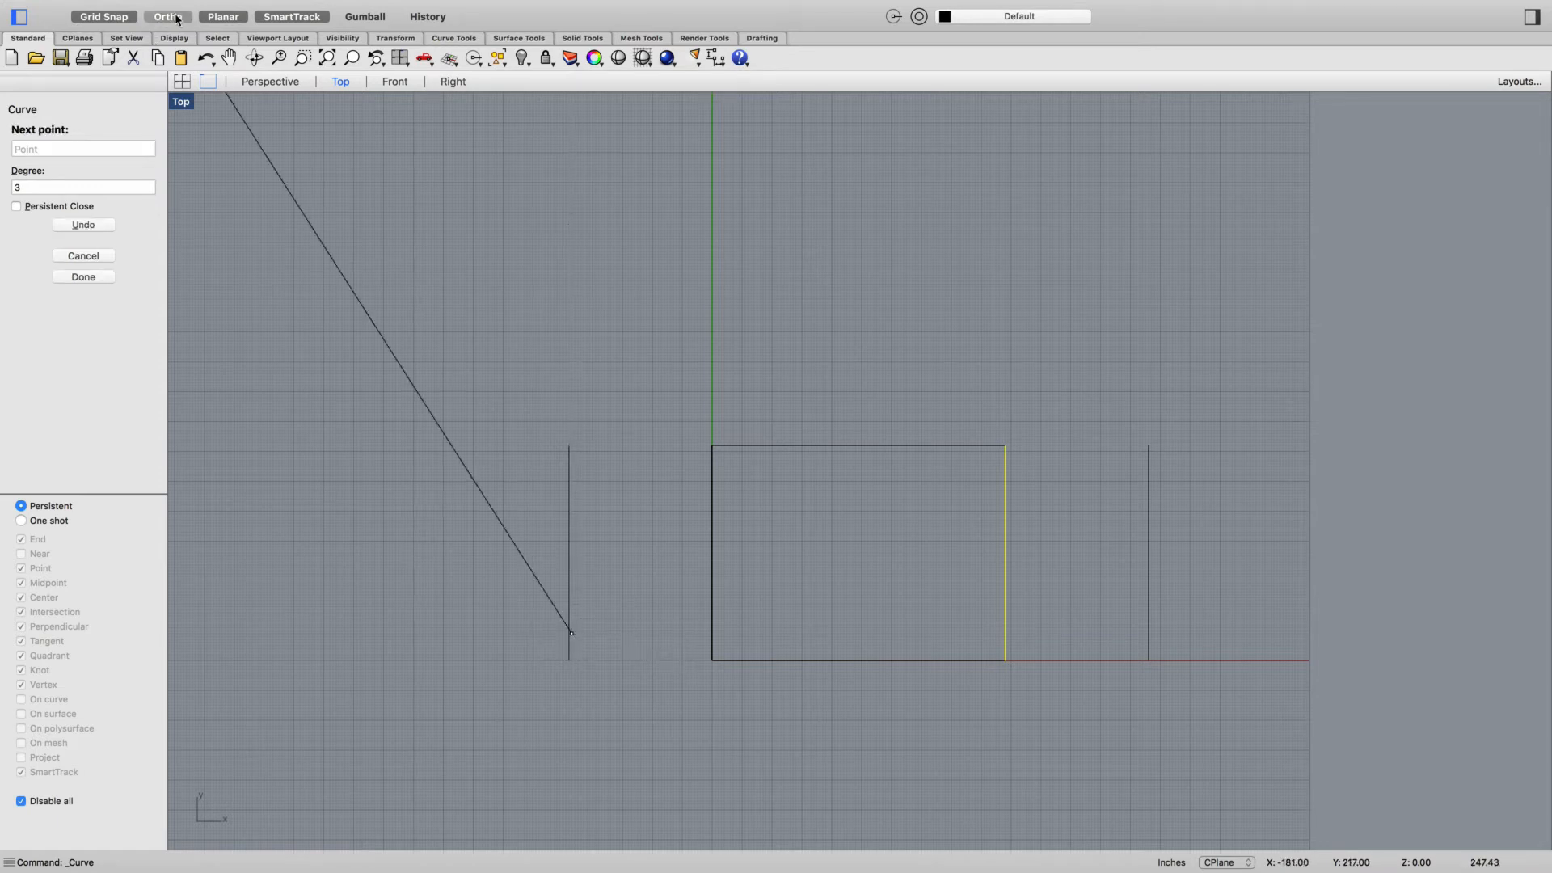
left_click(712, 672)
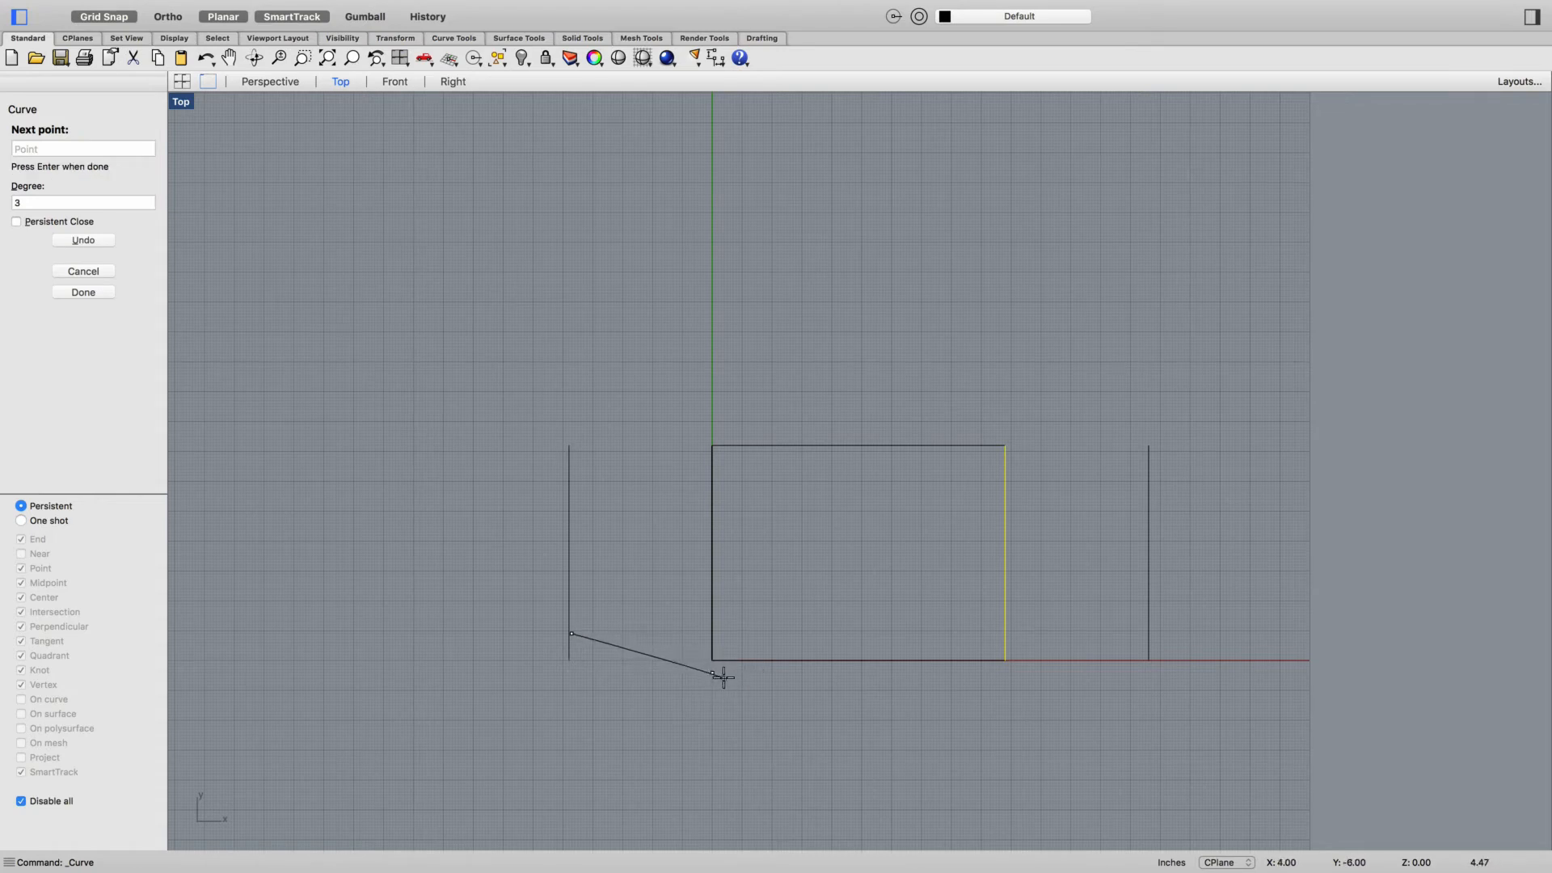
left_click(728, 677)
left_click(764, 677)
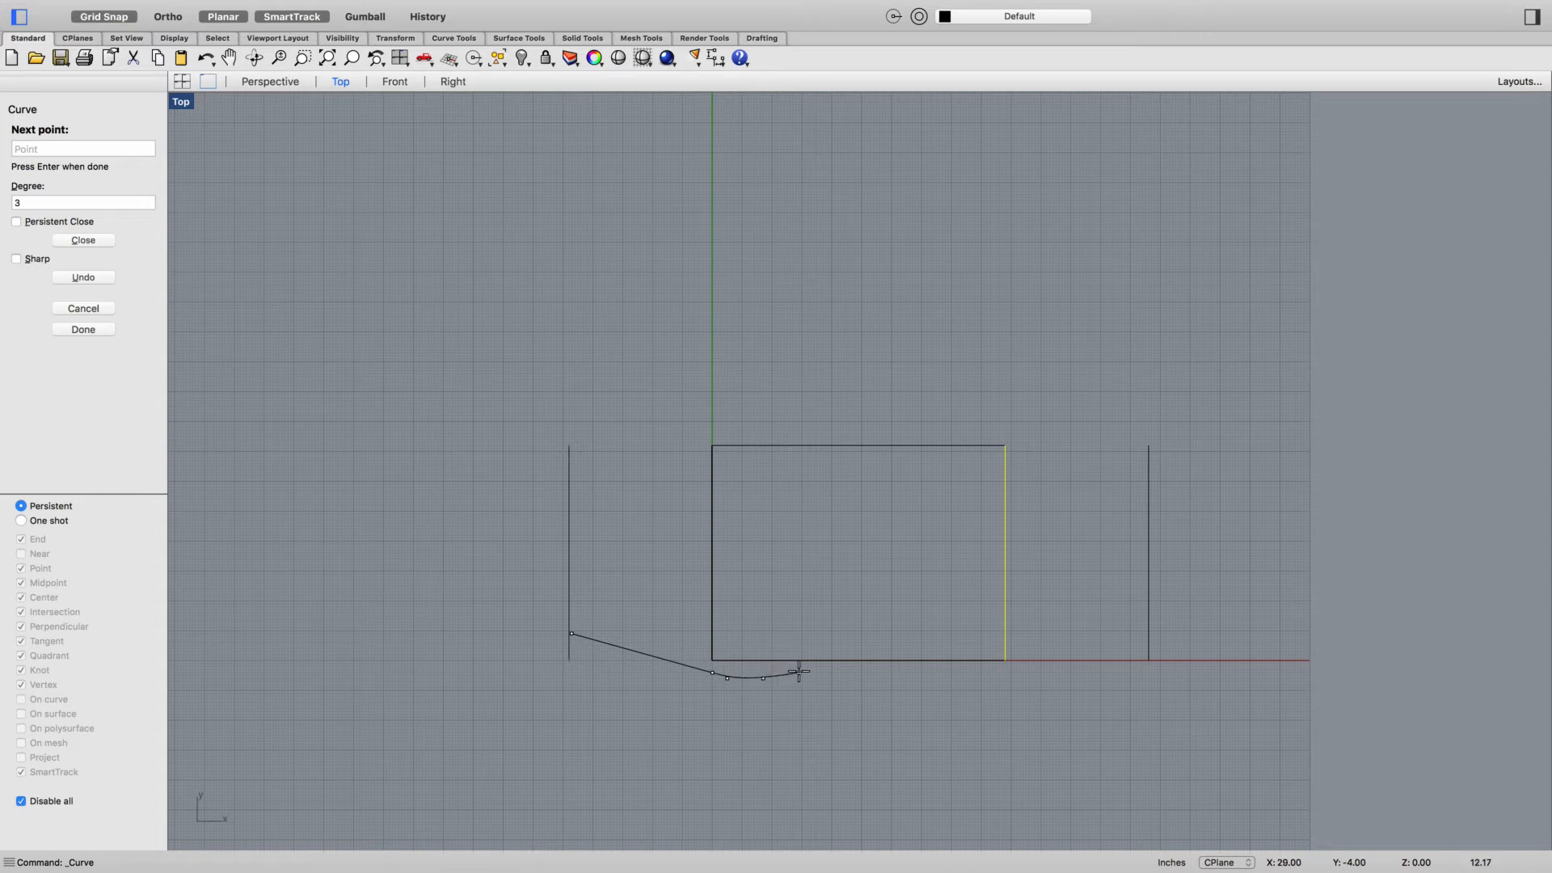
left_click(799, 672)
left_click(820, 661)
left_click(850, 643)
left_click(903, 643)
left_click(963, 646)
left_click(987, 682)
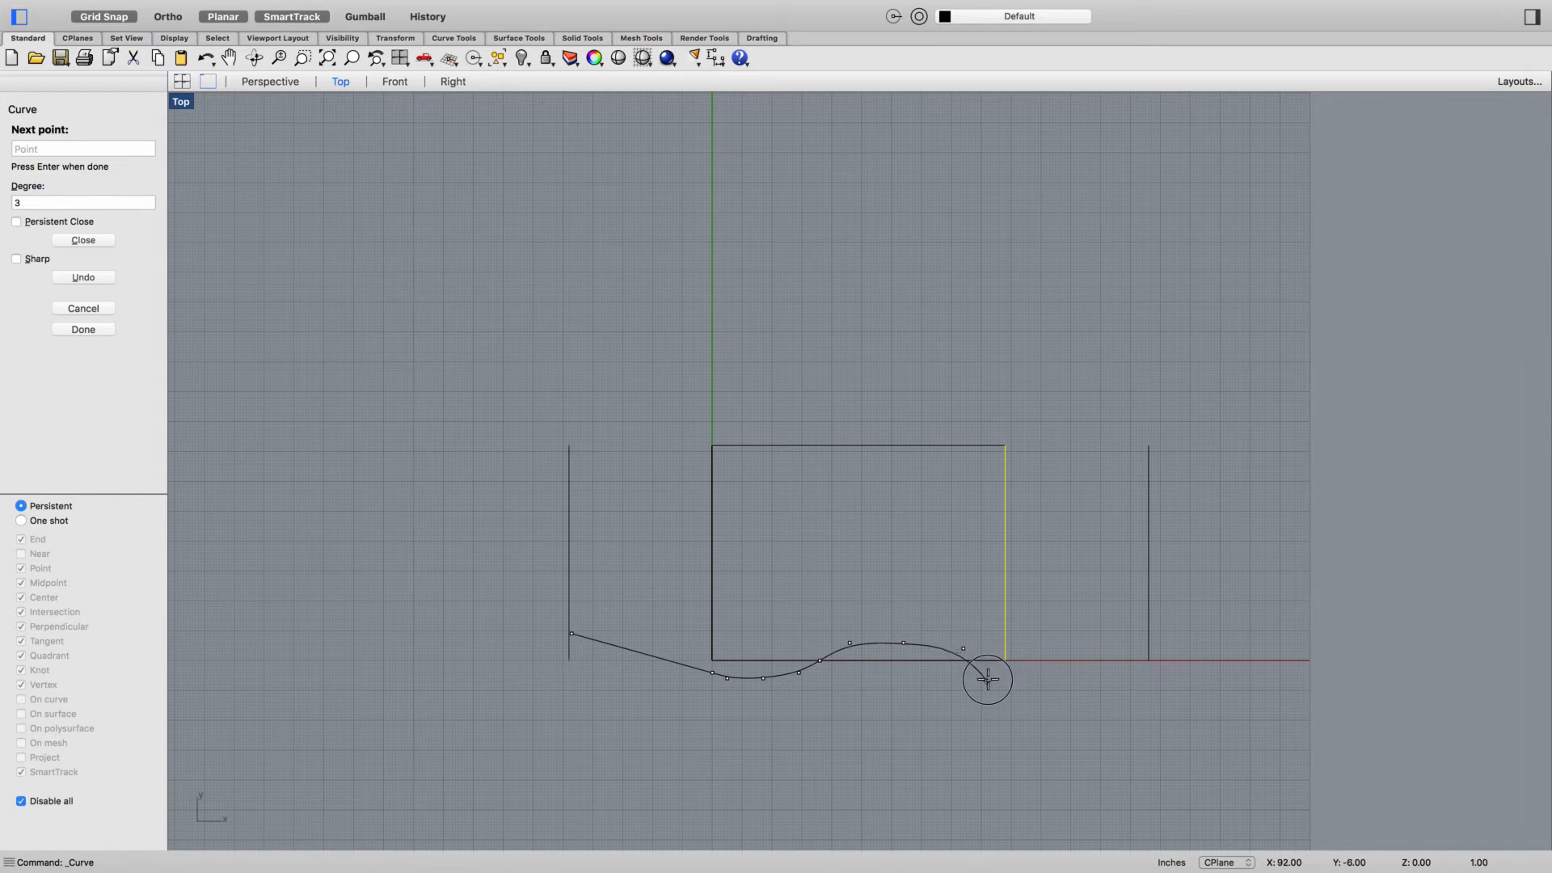
left_click(1029, 684)
left_click(1056, 681)
left_click(1089, 660)
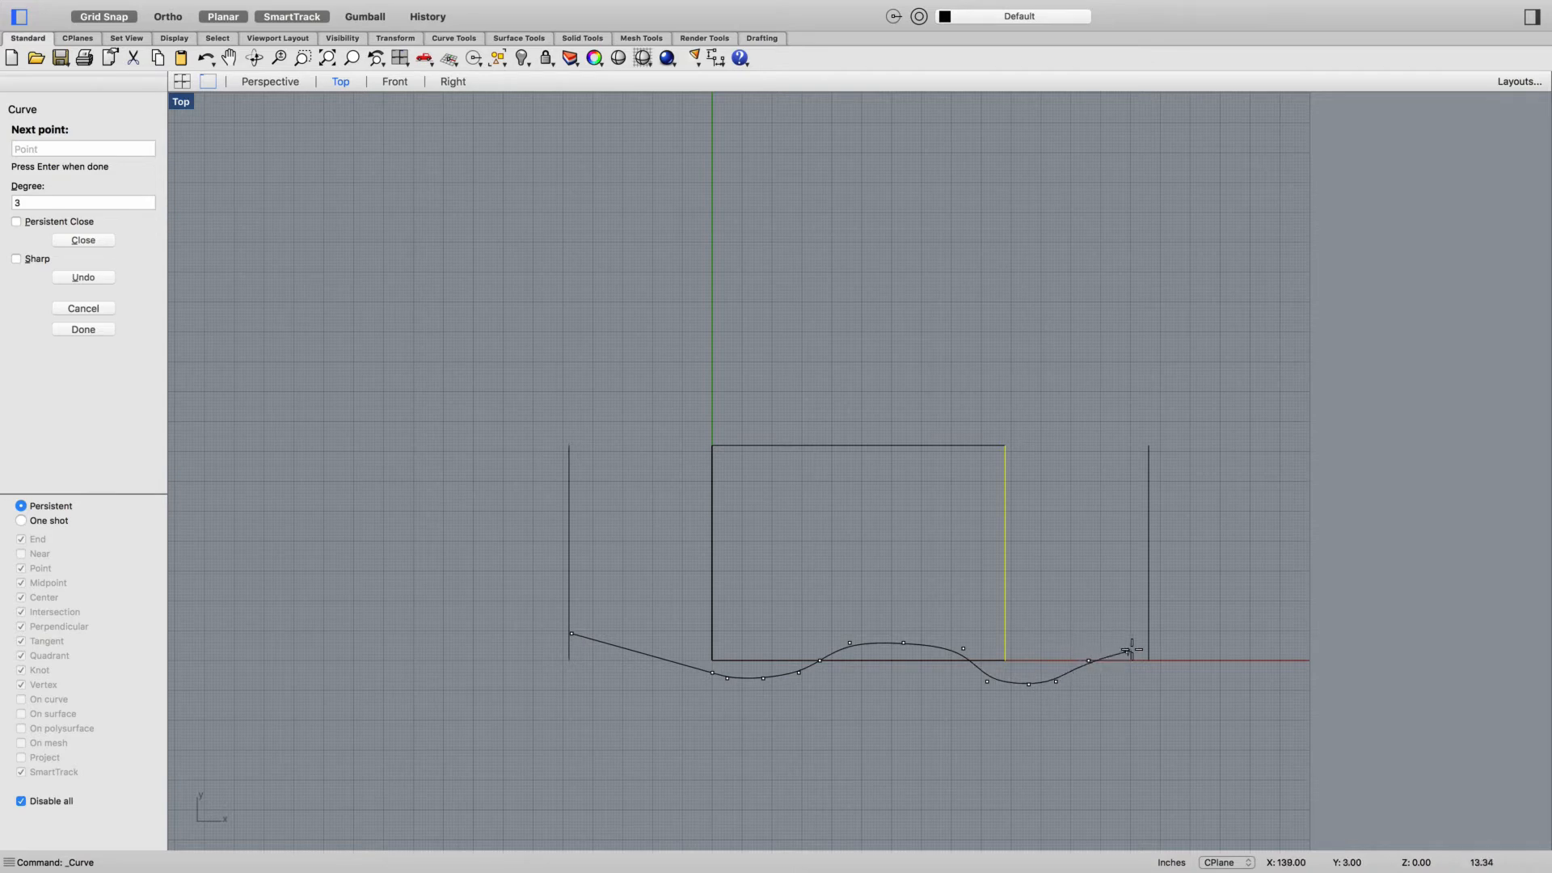
left_click(1151, 633)
key("Return")
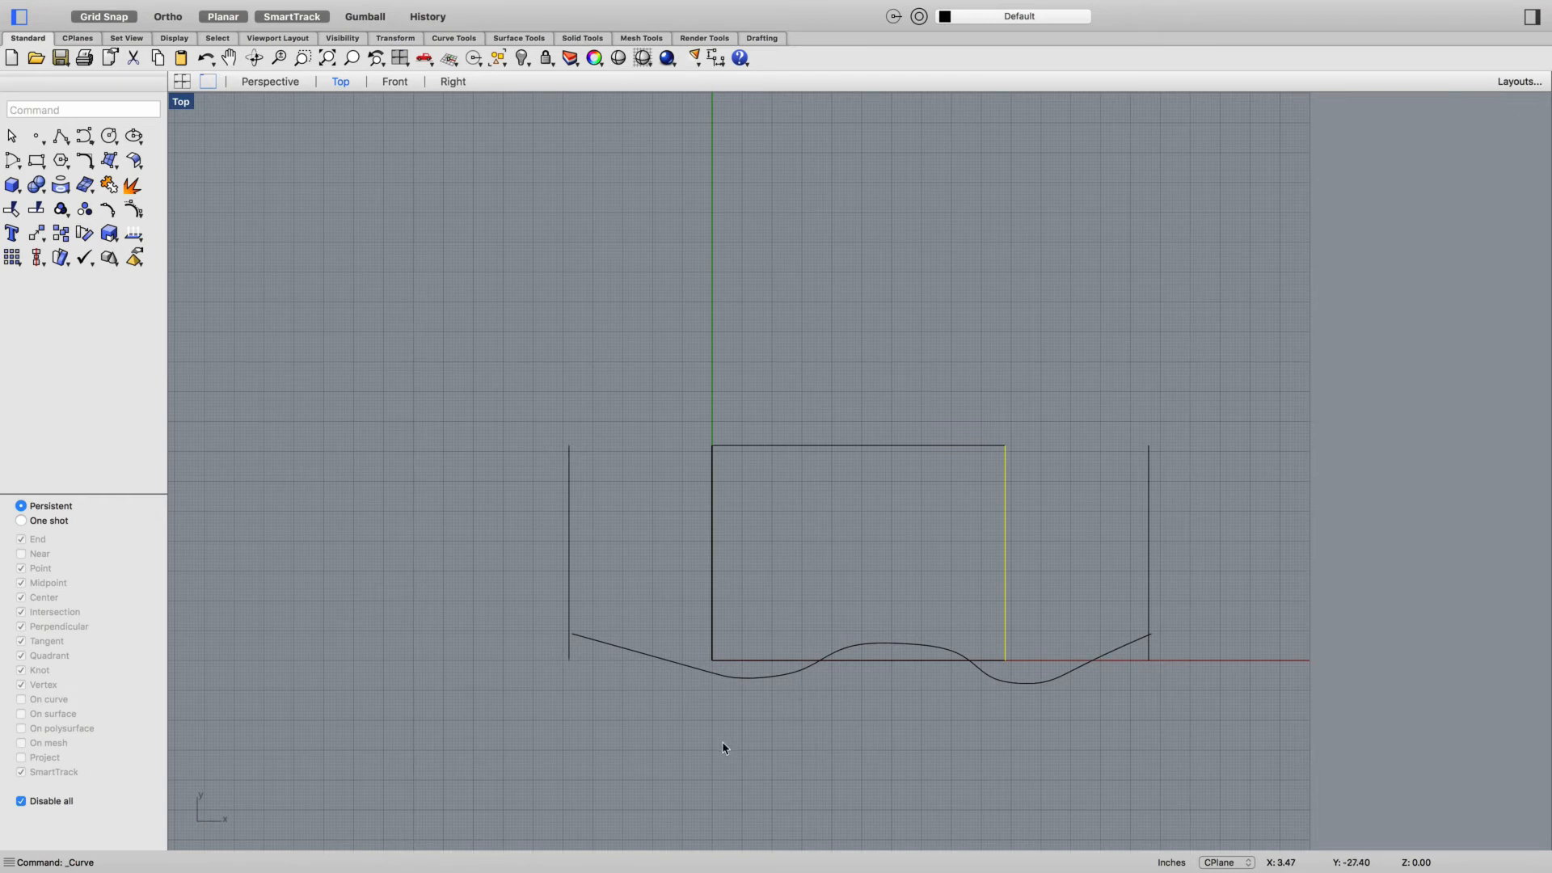
Select the wavy side curve and turn on its control points
scroll(729, 719, "right", 3)
left_click(892, 650)
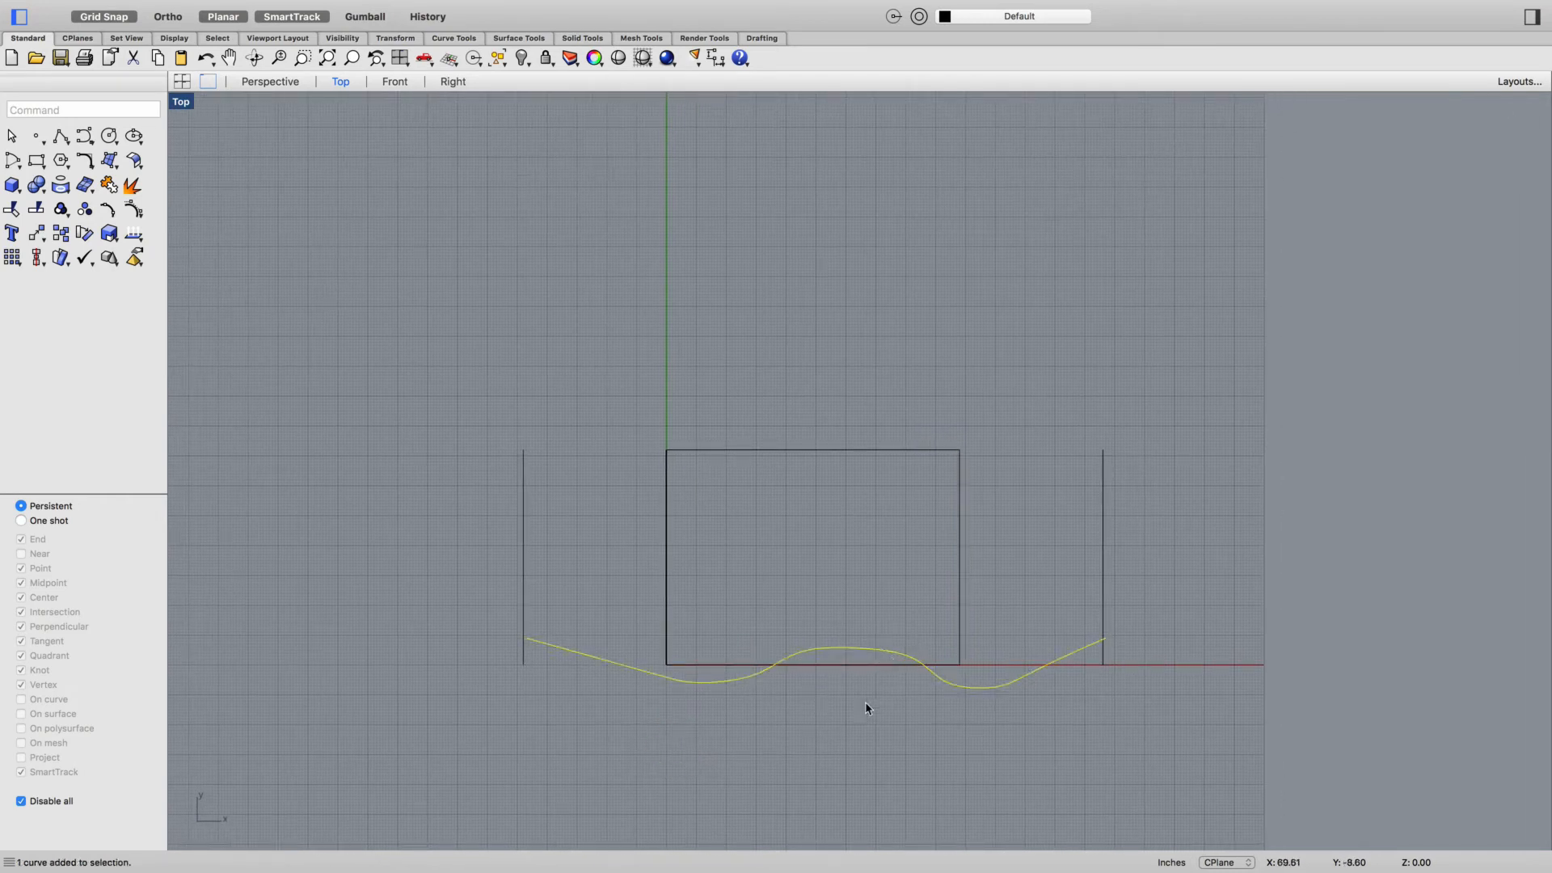
right_click(815, 684)
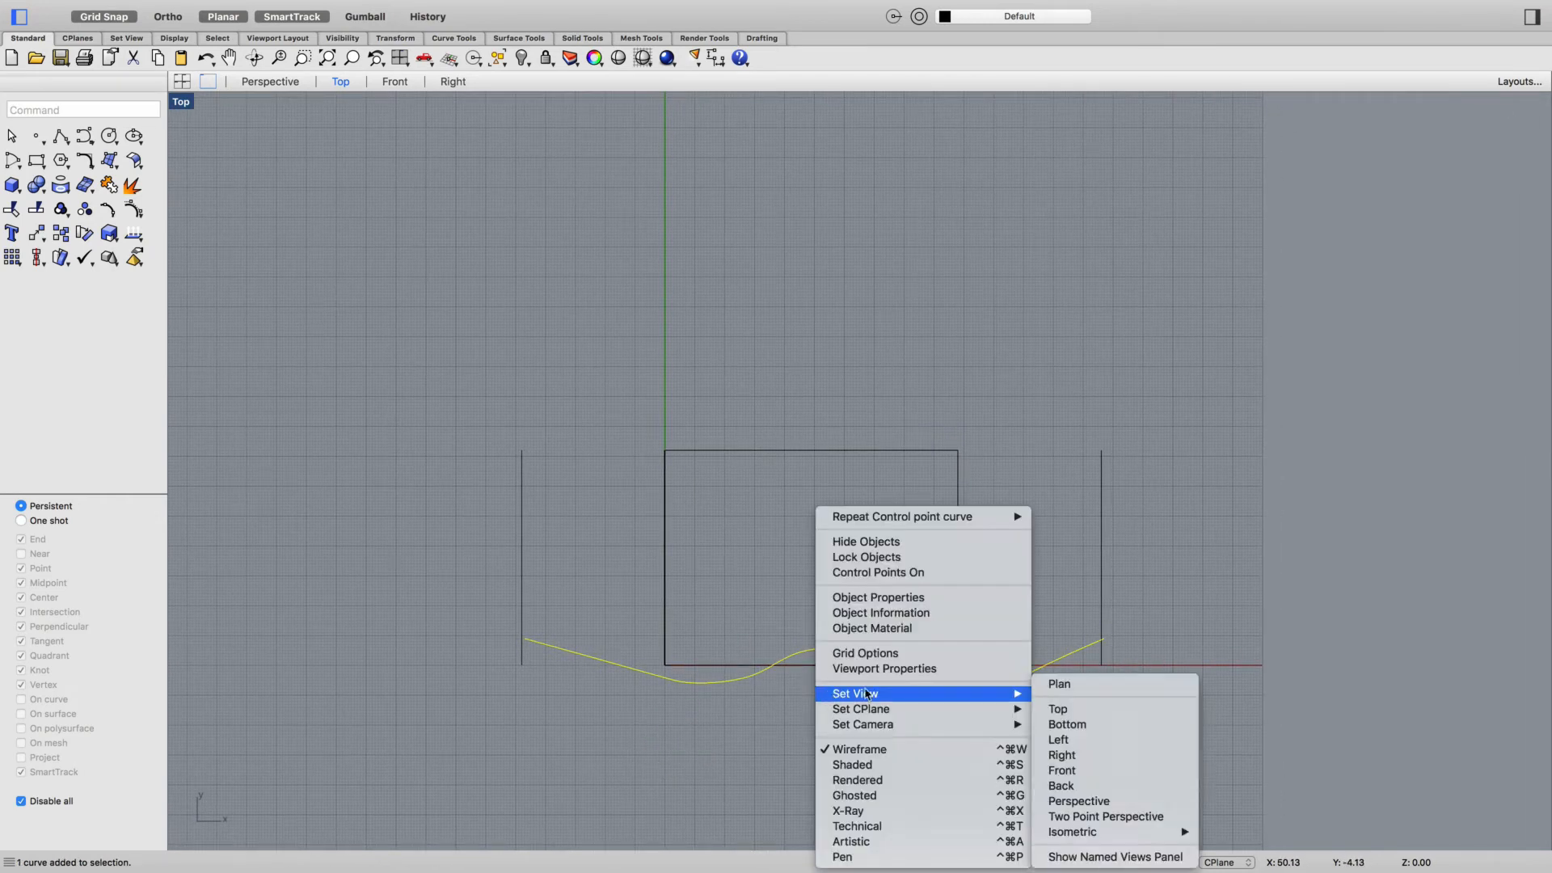
left_click(881, 572)
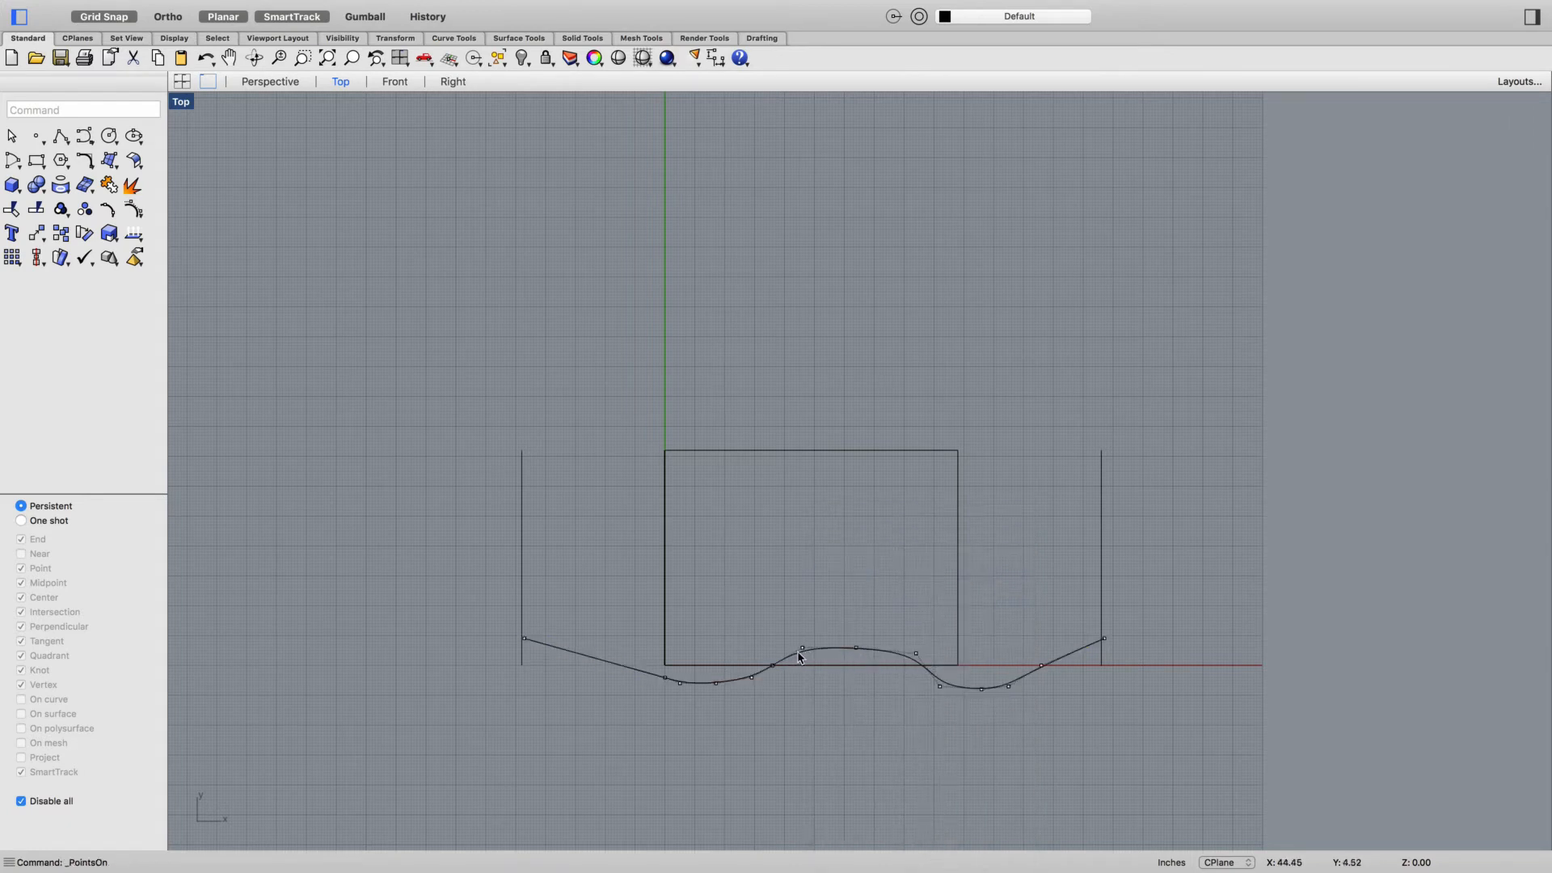
Smooth the curve's left bulge by moving two control points toward the left guide line, and lower the first control point of the middle rise
left_click_drag(667, 686, 606, 664)
scroll(669, 688, "up", 5)
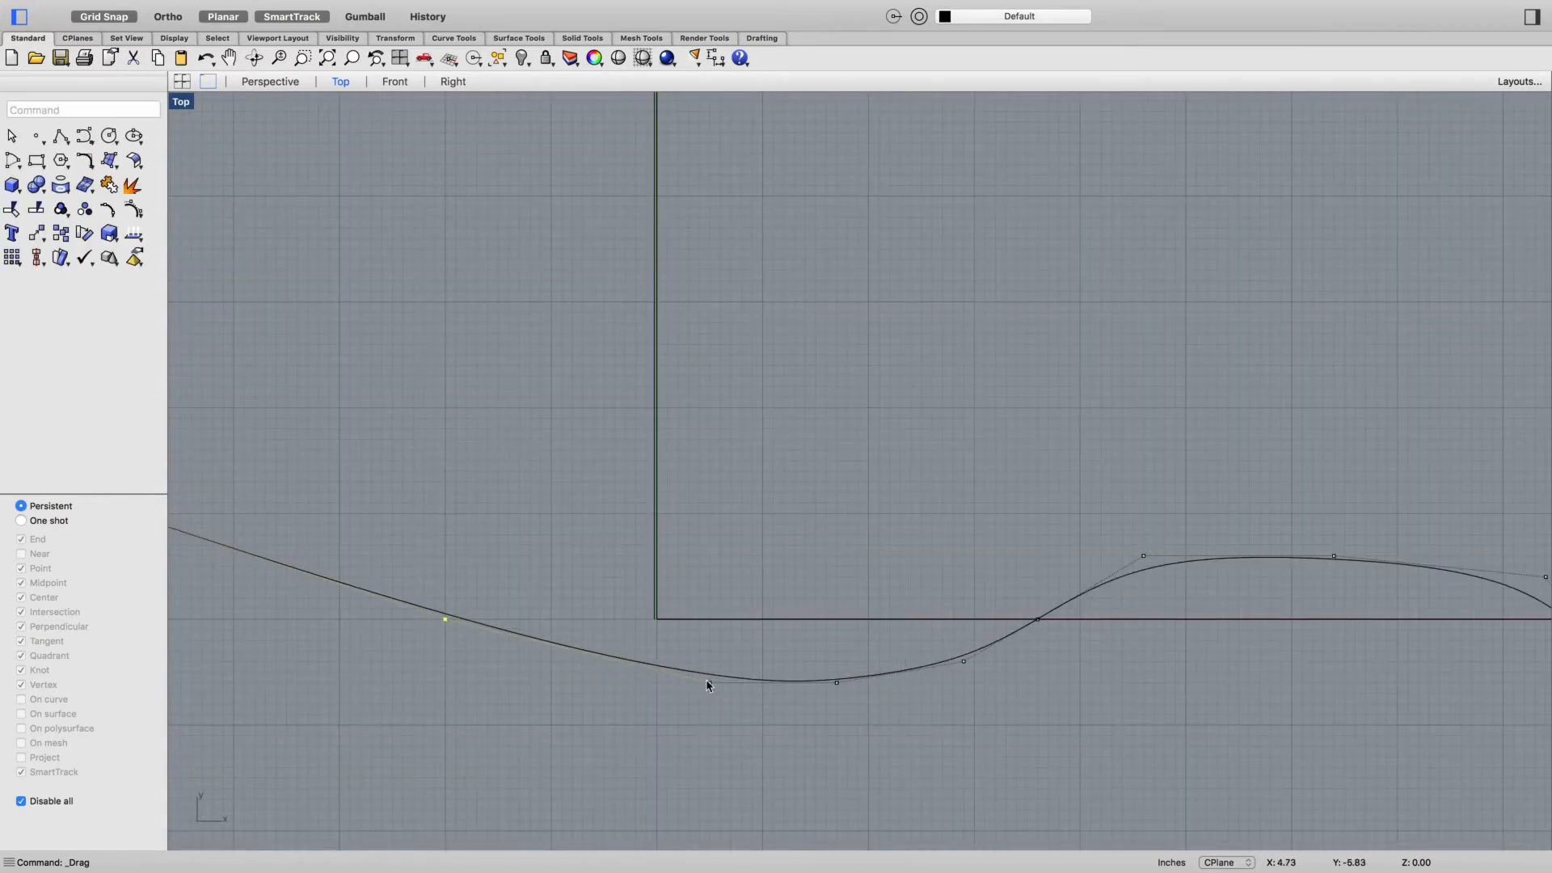
left_click_drag(709, 683, 582, 661)
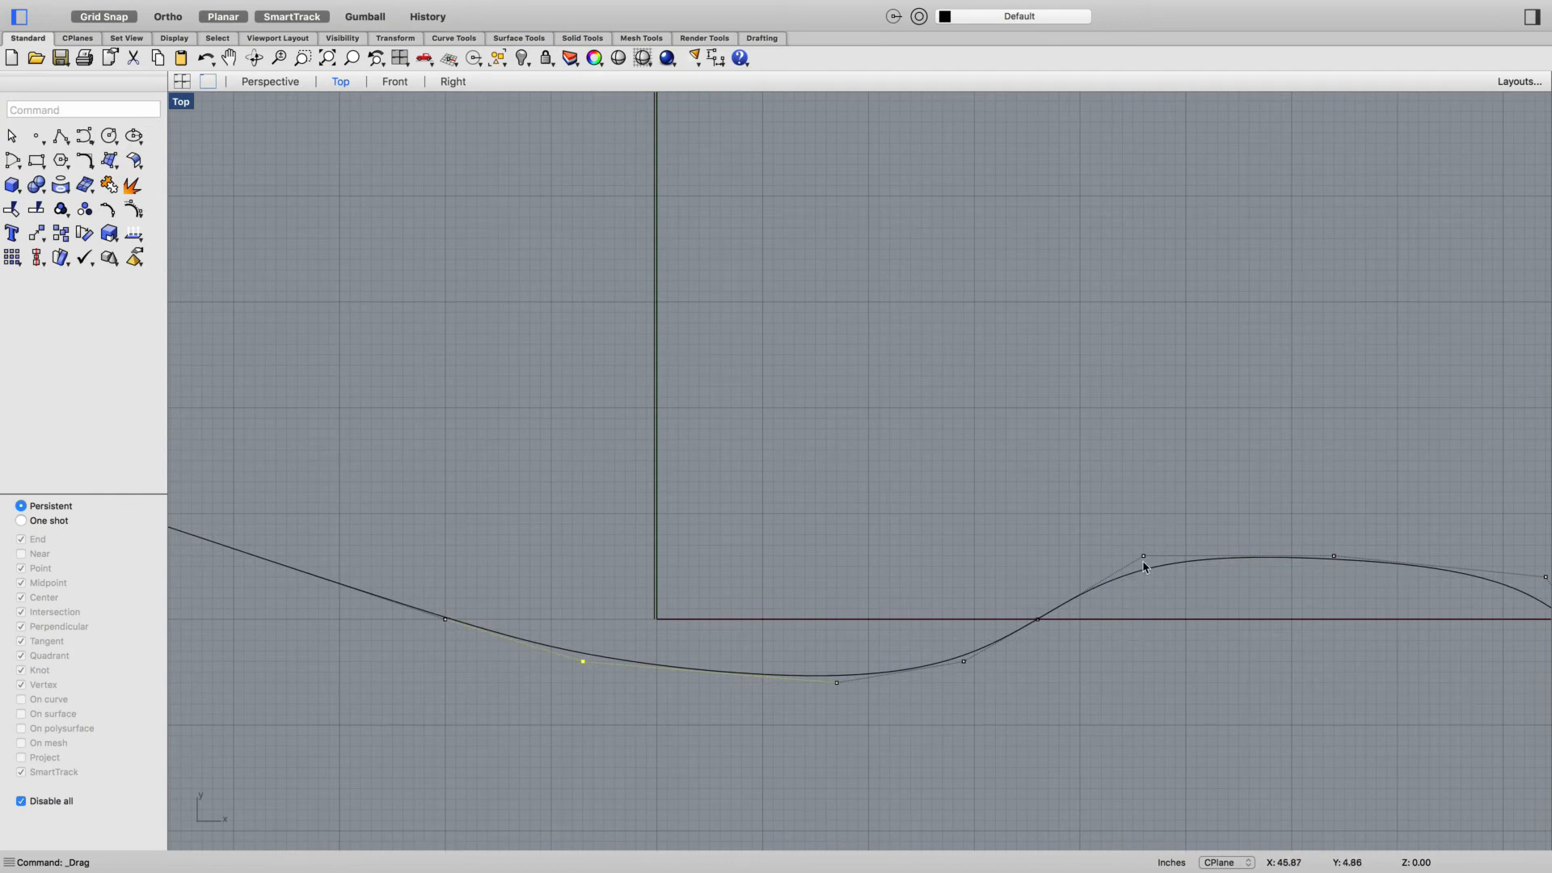
left_click_drag(1143, 560, 1173, 585)
Move the control points around the rectangle's lower-right corner to make the curve's right bulge shallower and smoother
scroll(1205, 695, "down", 6)
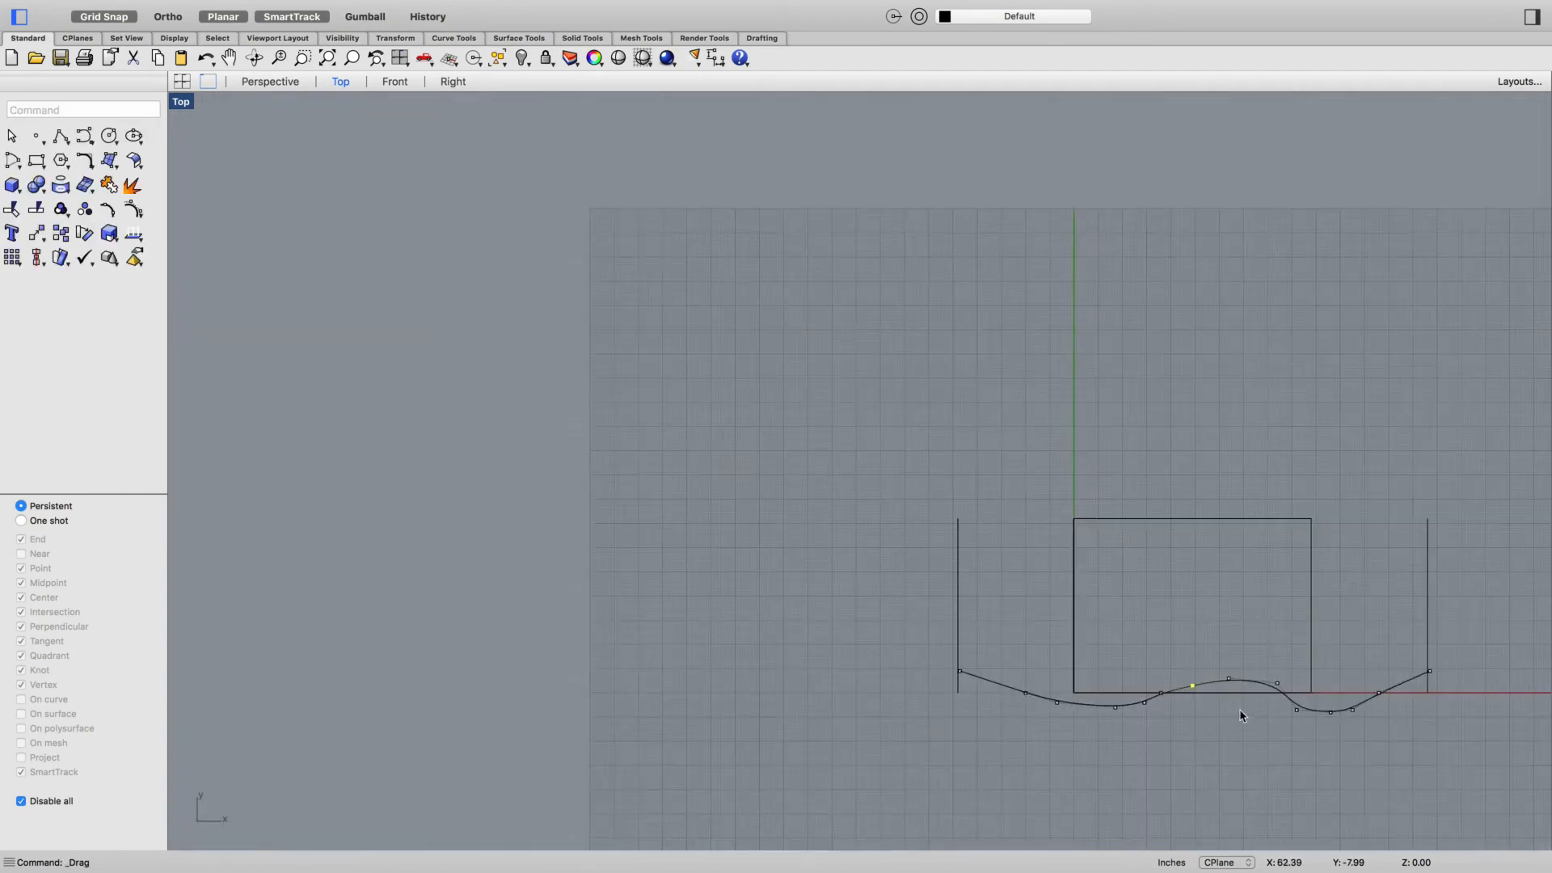
left_click_drag(1278, 687, 1355, 700)
left_click(1298, 709)
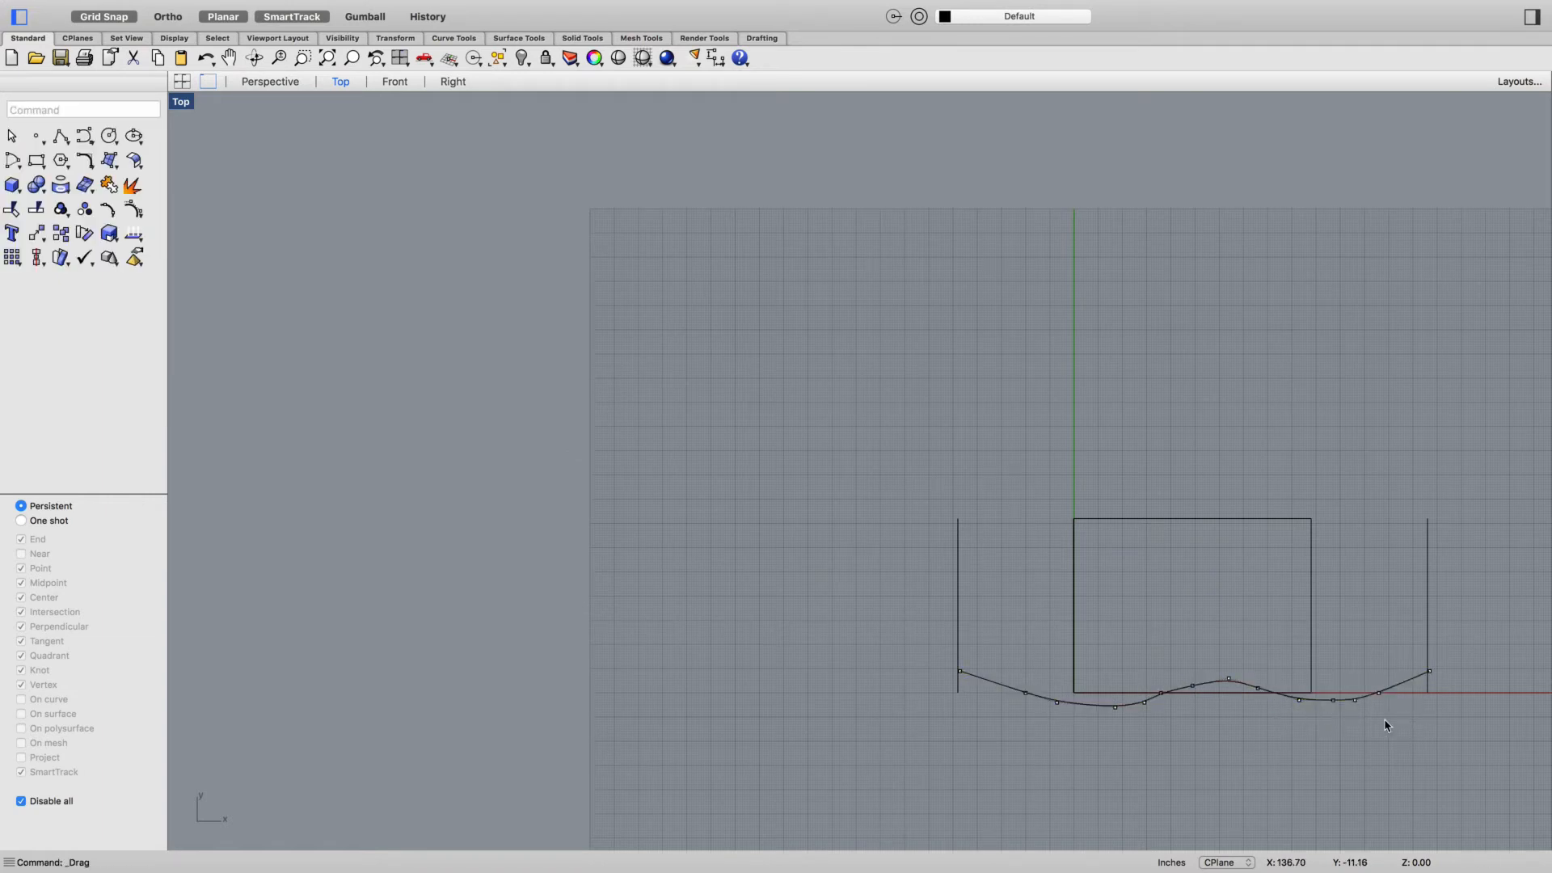
Start the PictureFrame command and select IMG_0294.JPG in the Downloads folder
right_click_drag(1385, 720, 1043, 721)
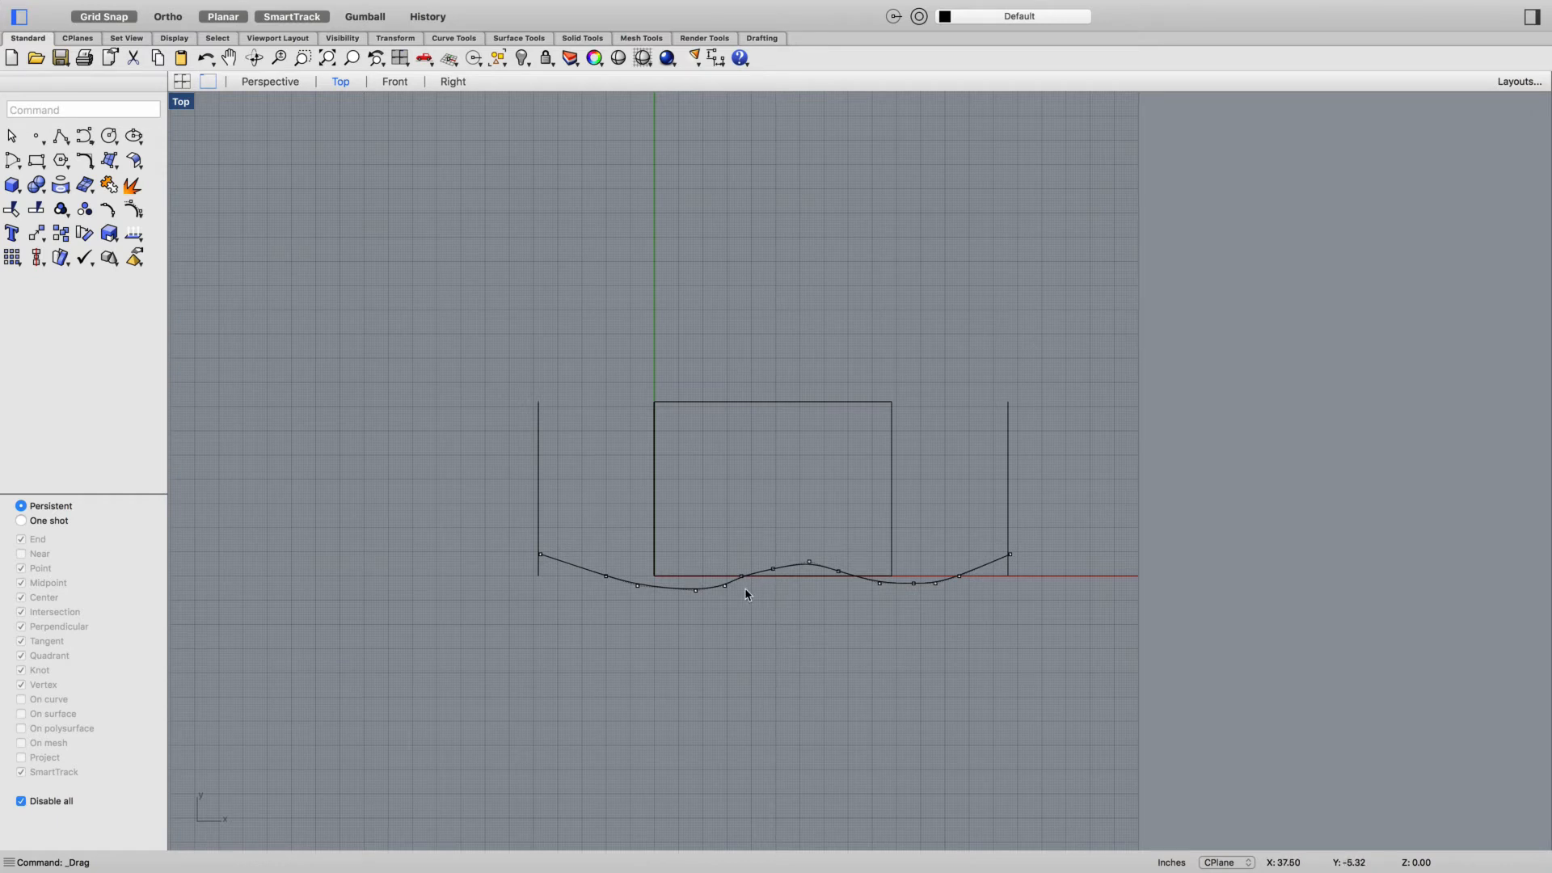
type("PictureFrame")
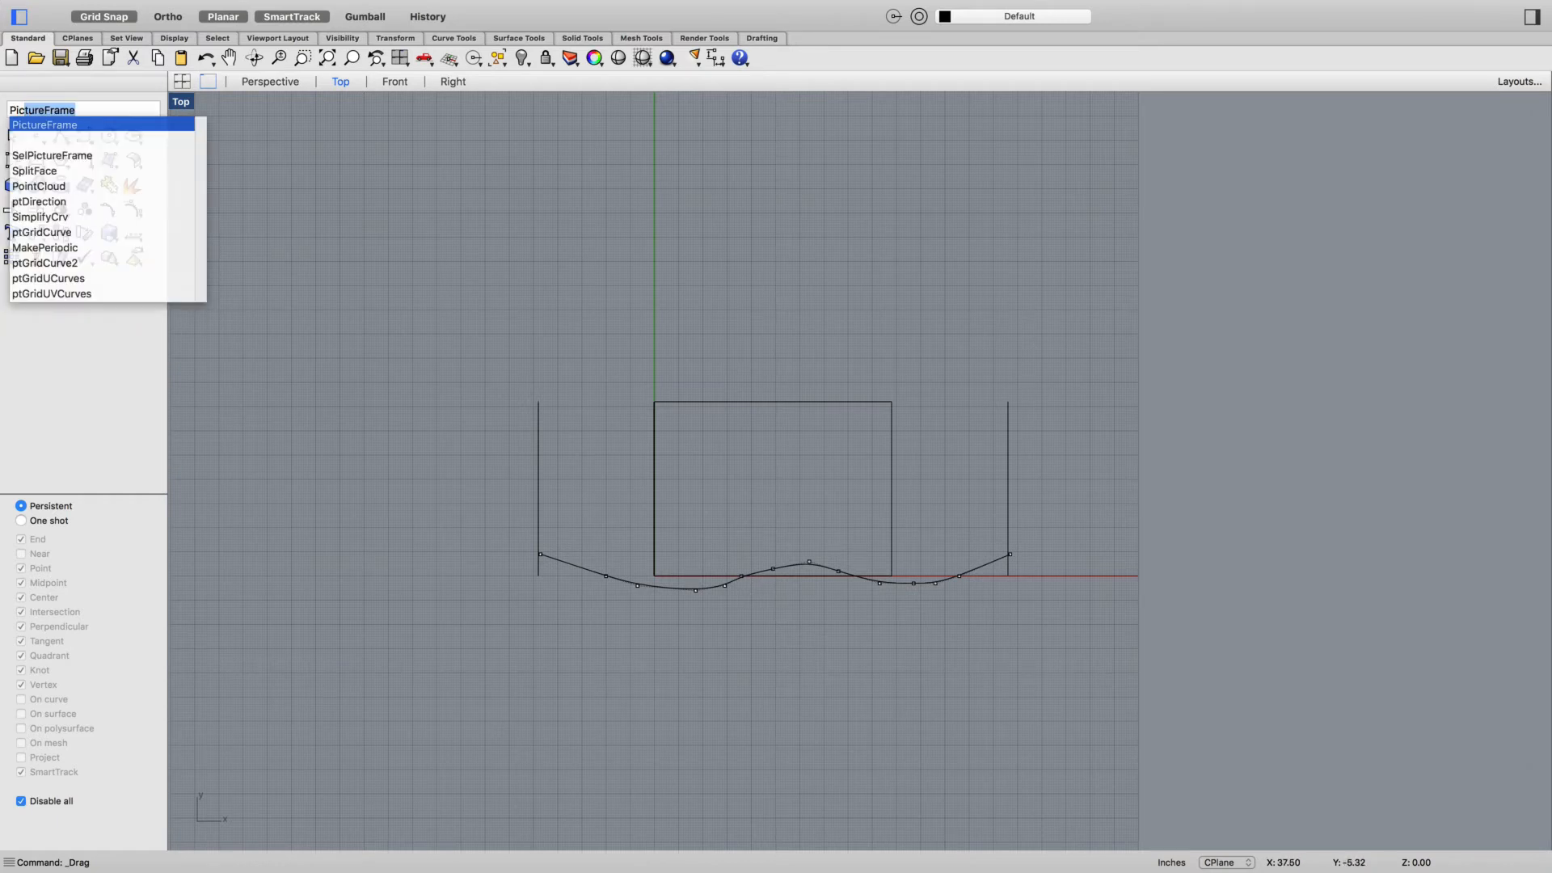
key("Return")
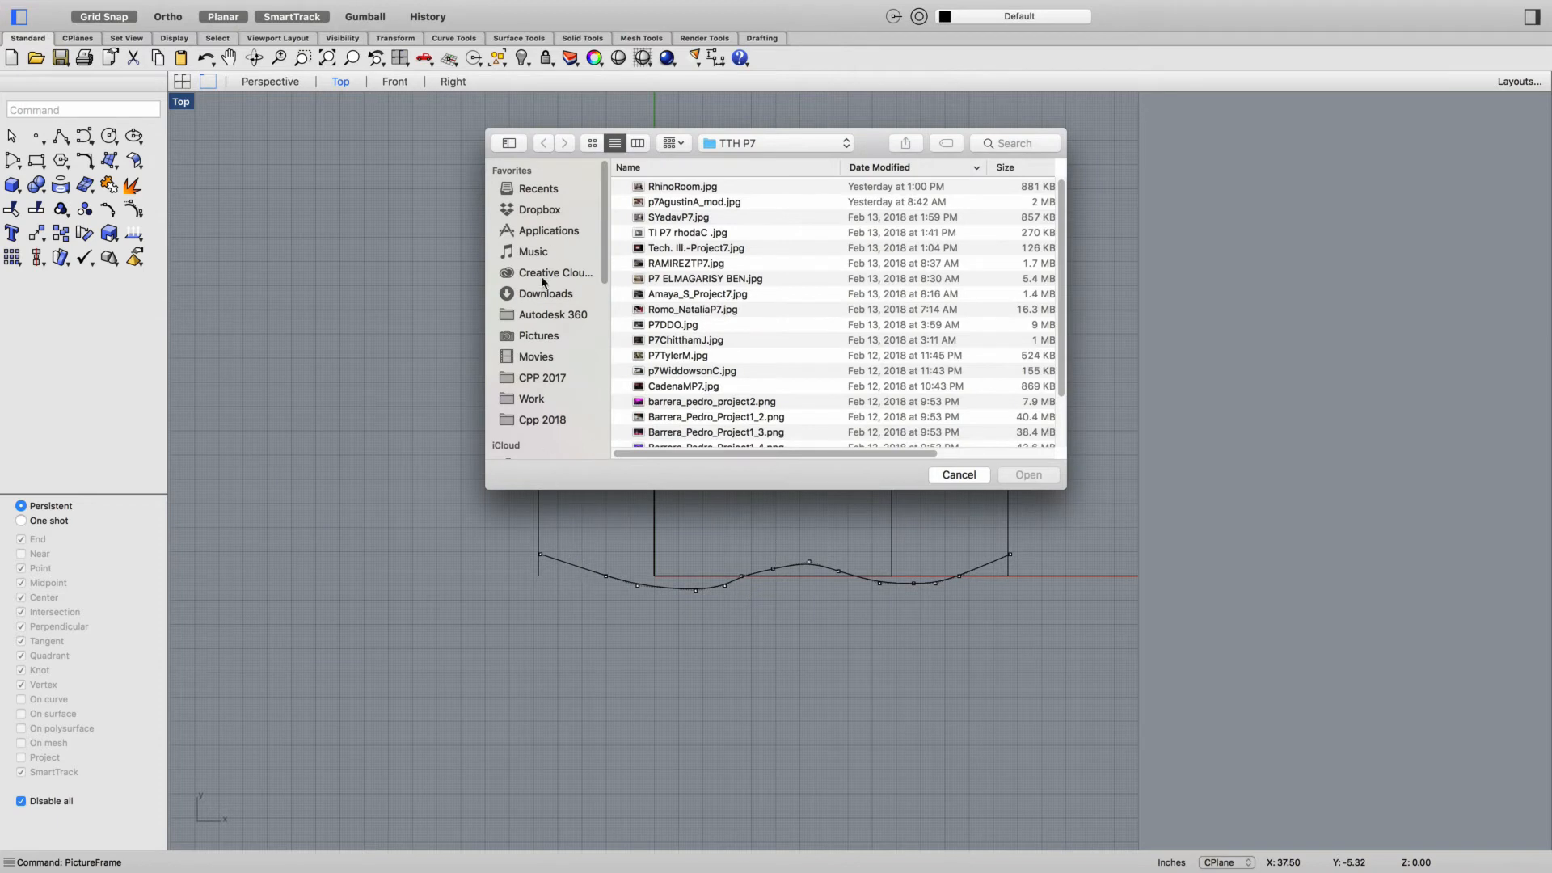
left_click(543, 296)
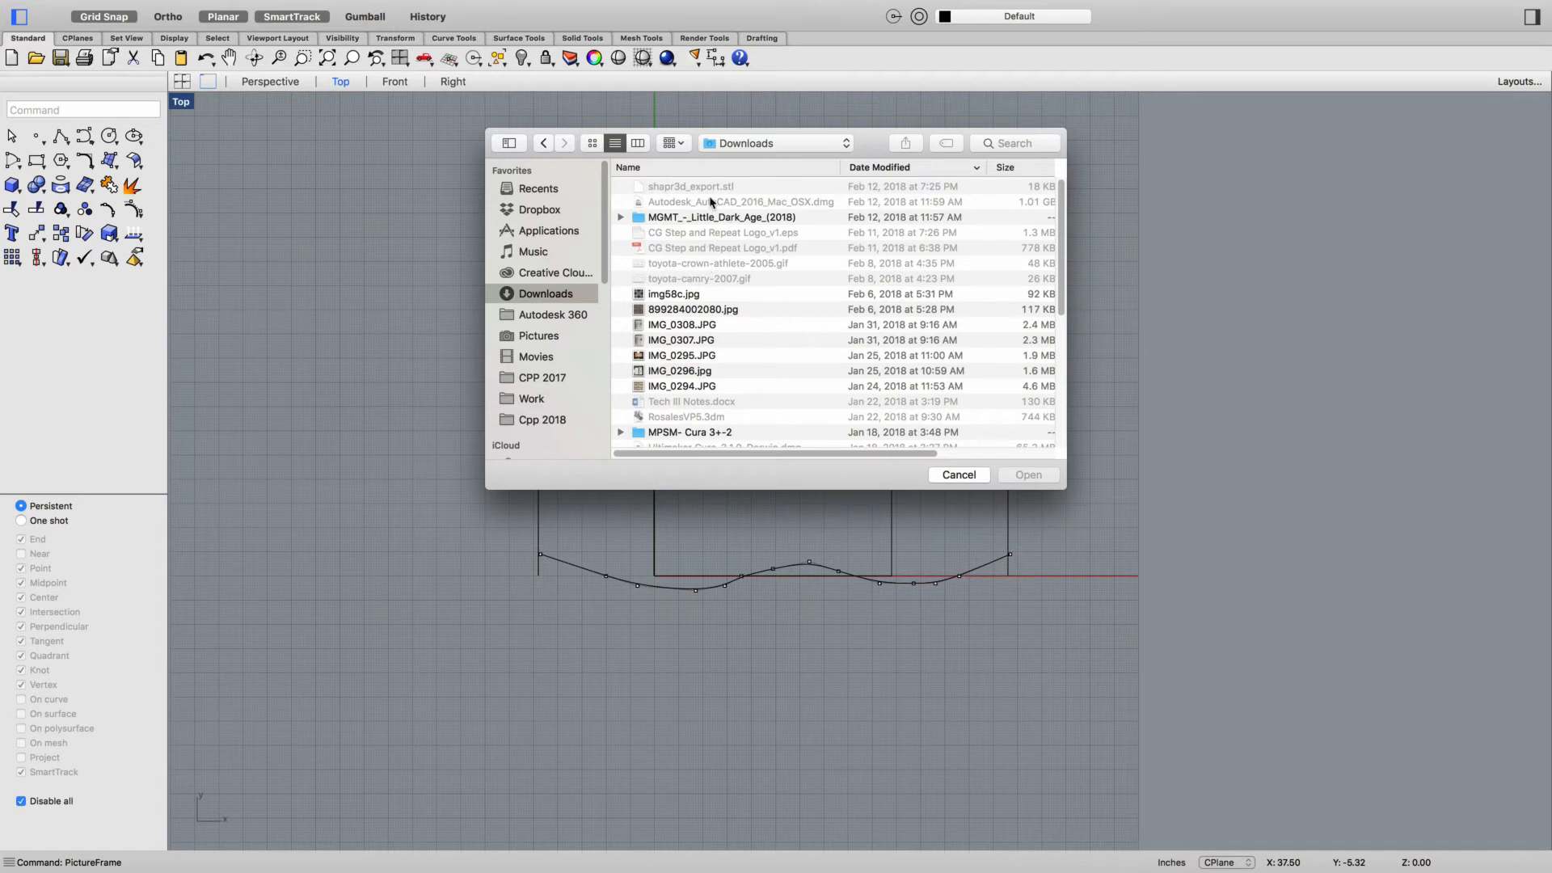
left_click(638, 144)
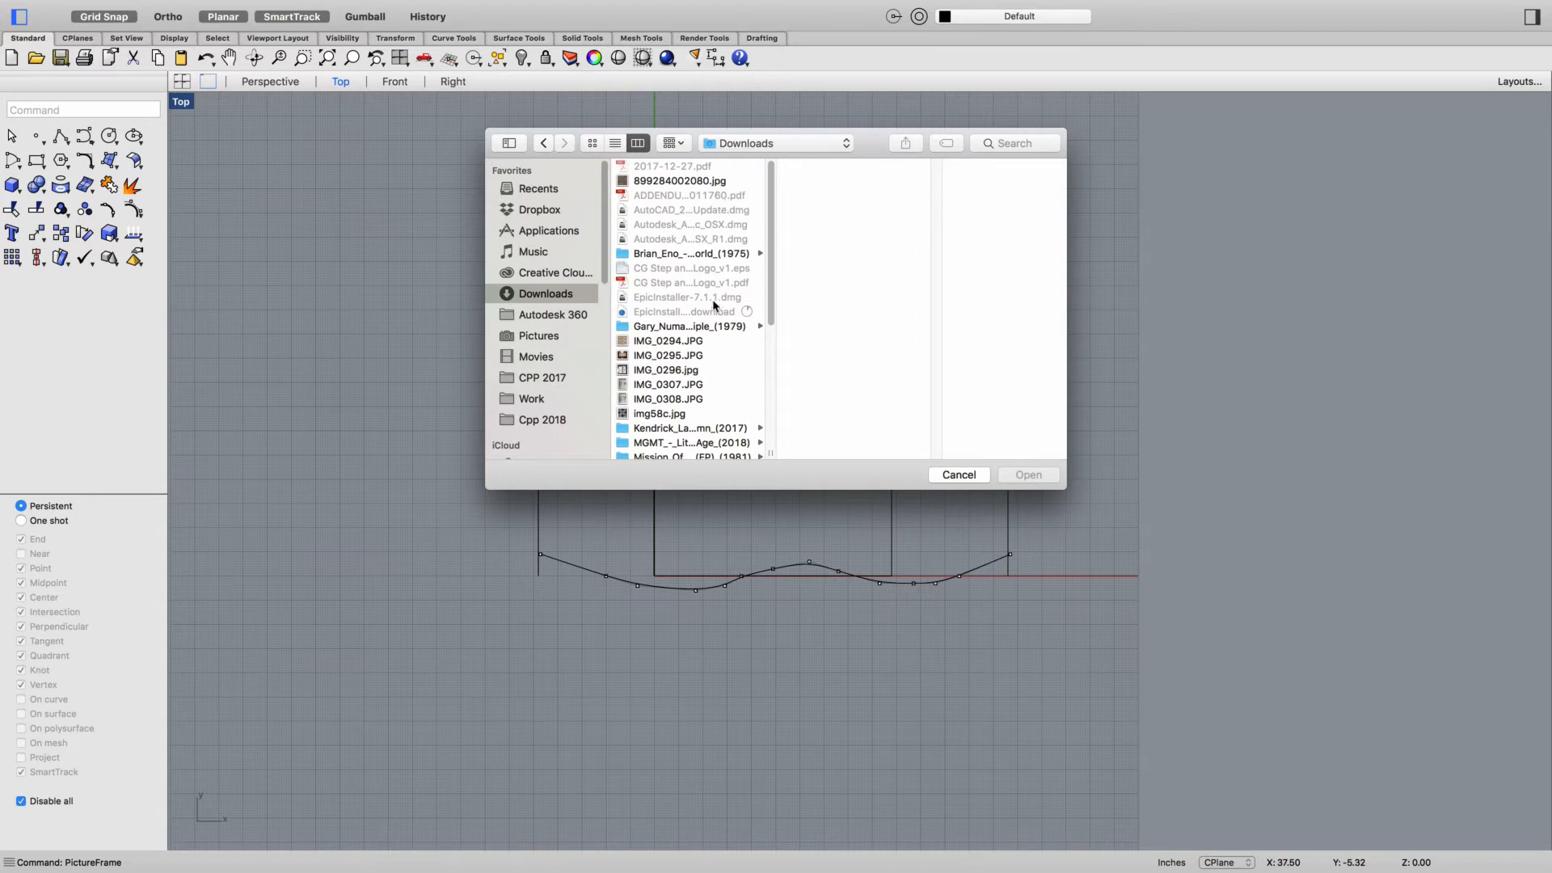
left_click(652, 369)
left_click(656, 341)
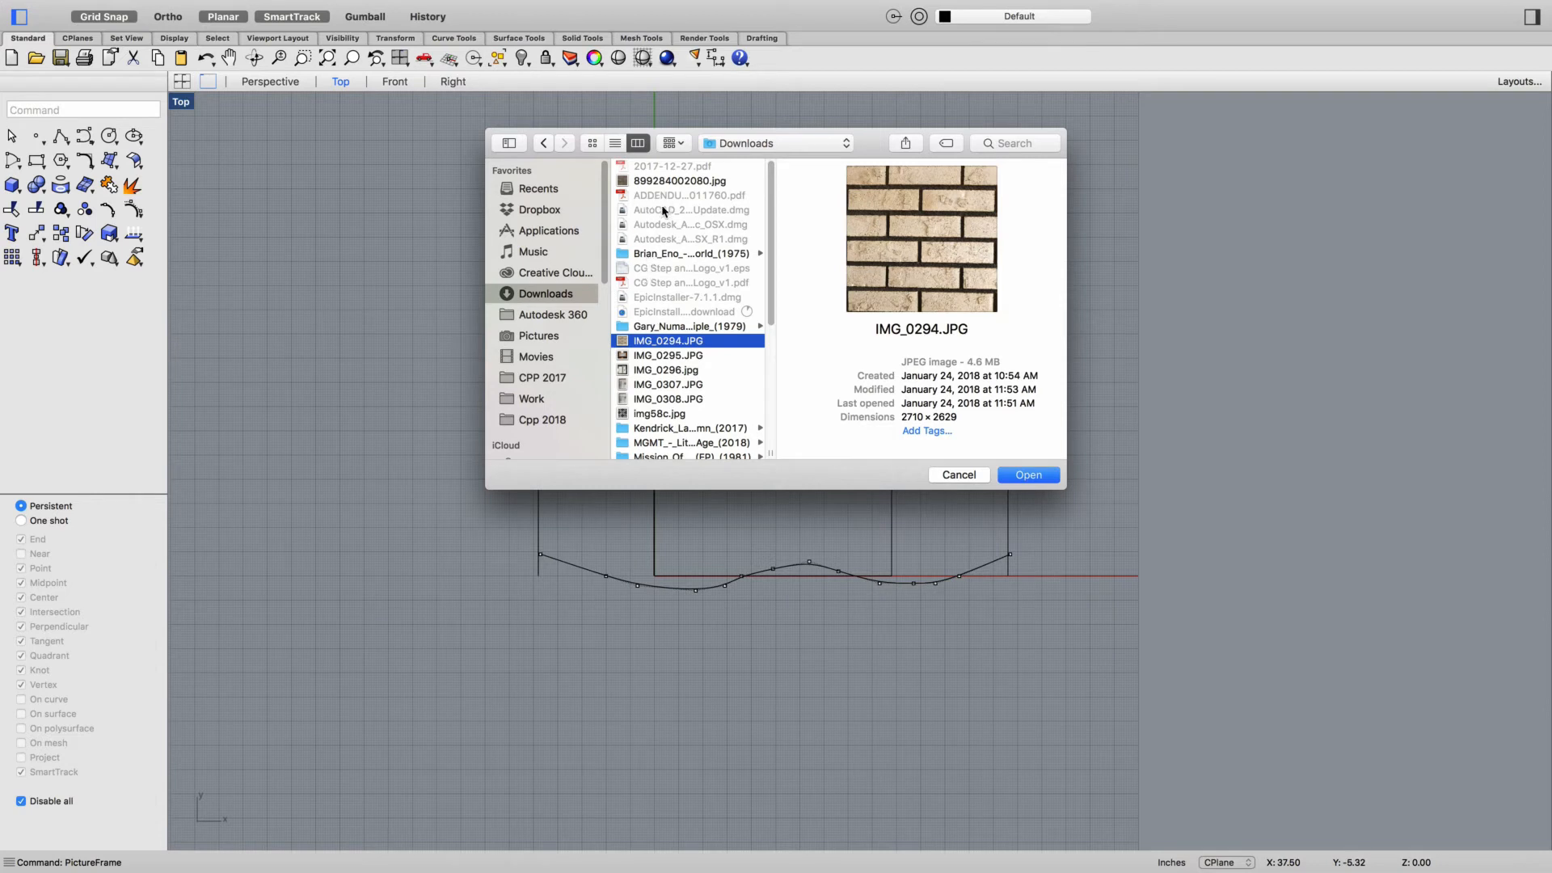
Look through the Downloads files sorted by date modified, oldest first, and open IMG_0294.JPG for the picture frame
scroll(666, 218, "down", 5)
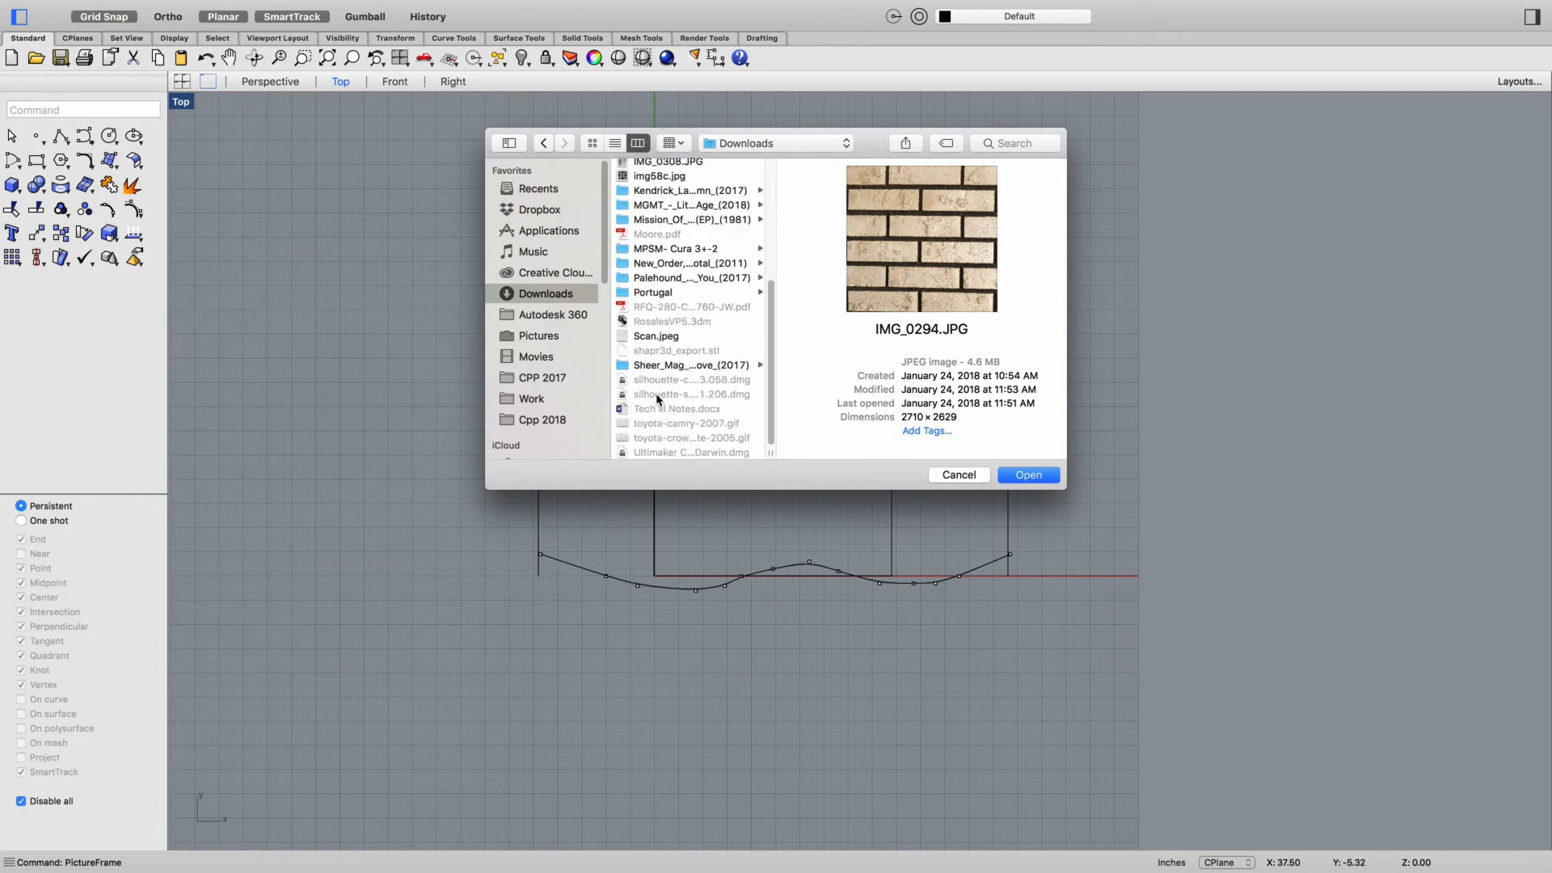
scroll(650, 417, "up", 5)
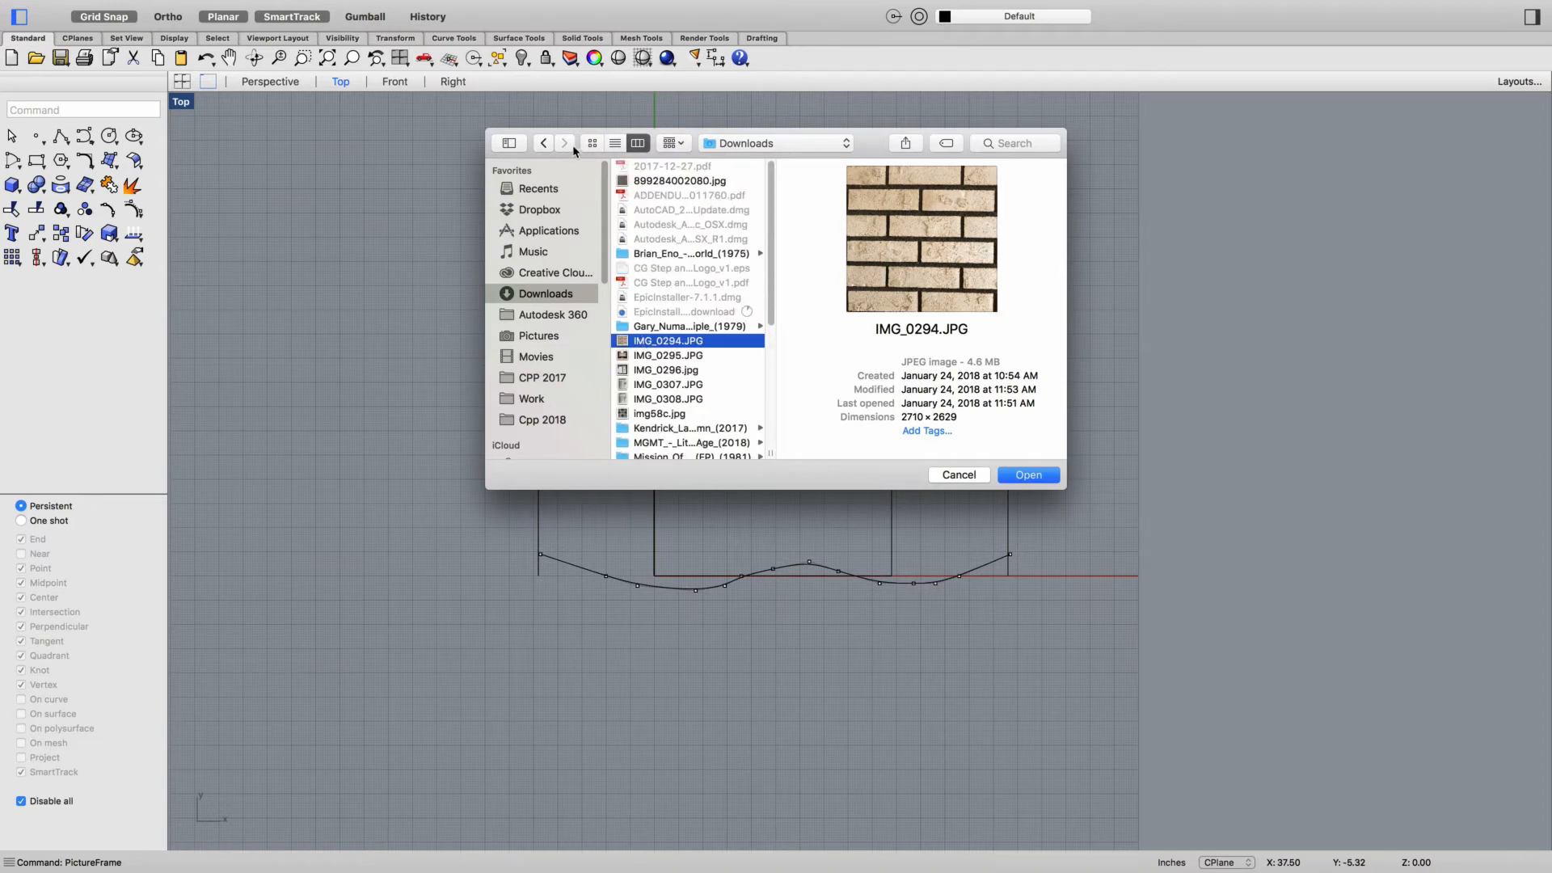
left_click(616, 144)
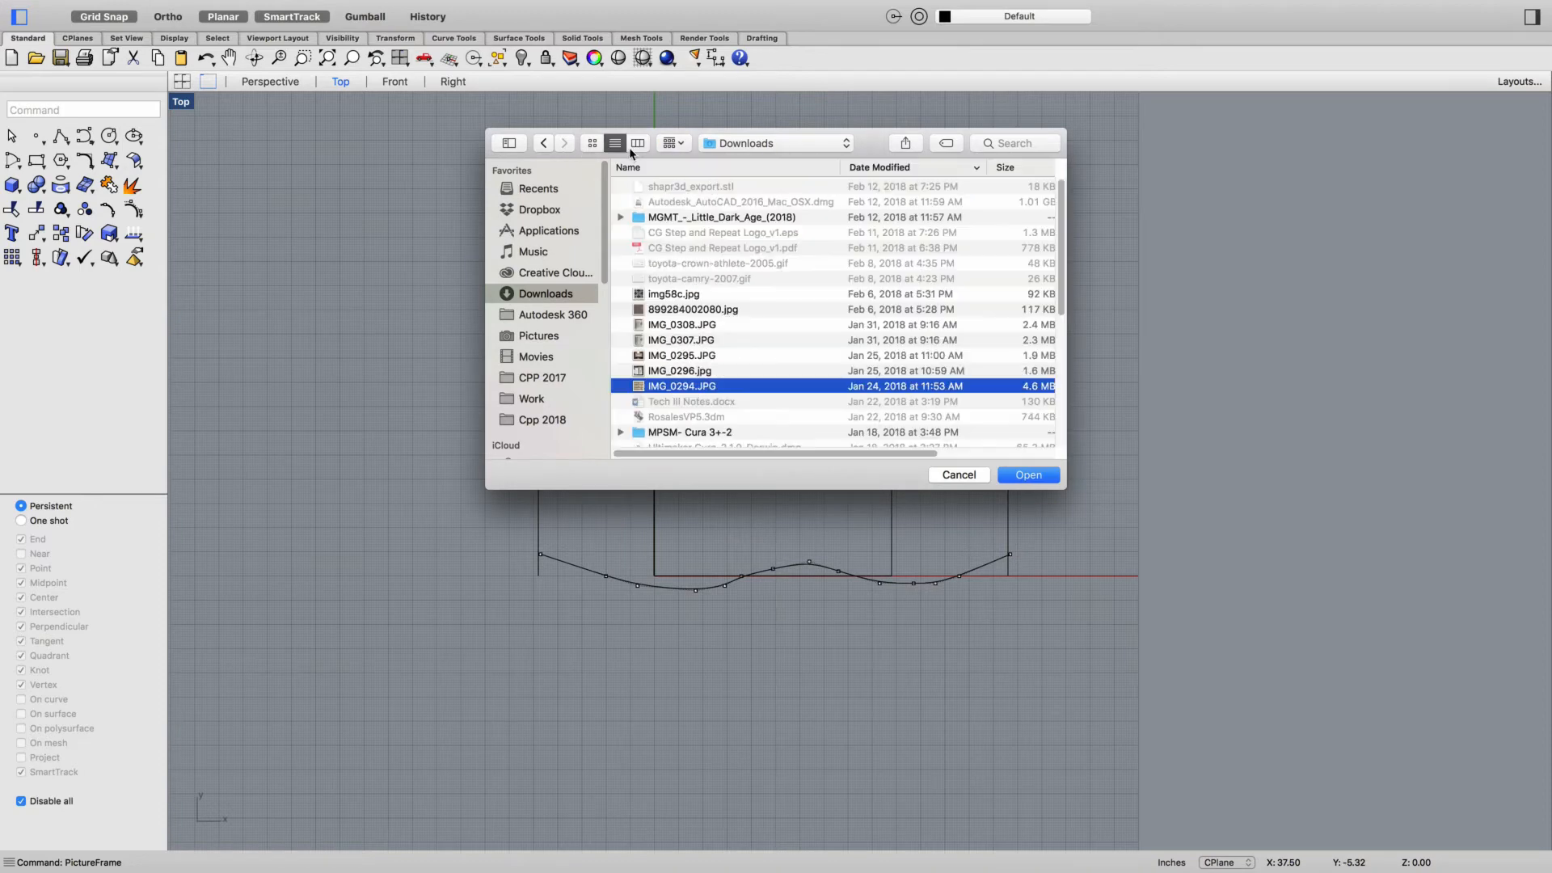
left_click(911, 167)
scroll(751, 439, "down", 5)
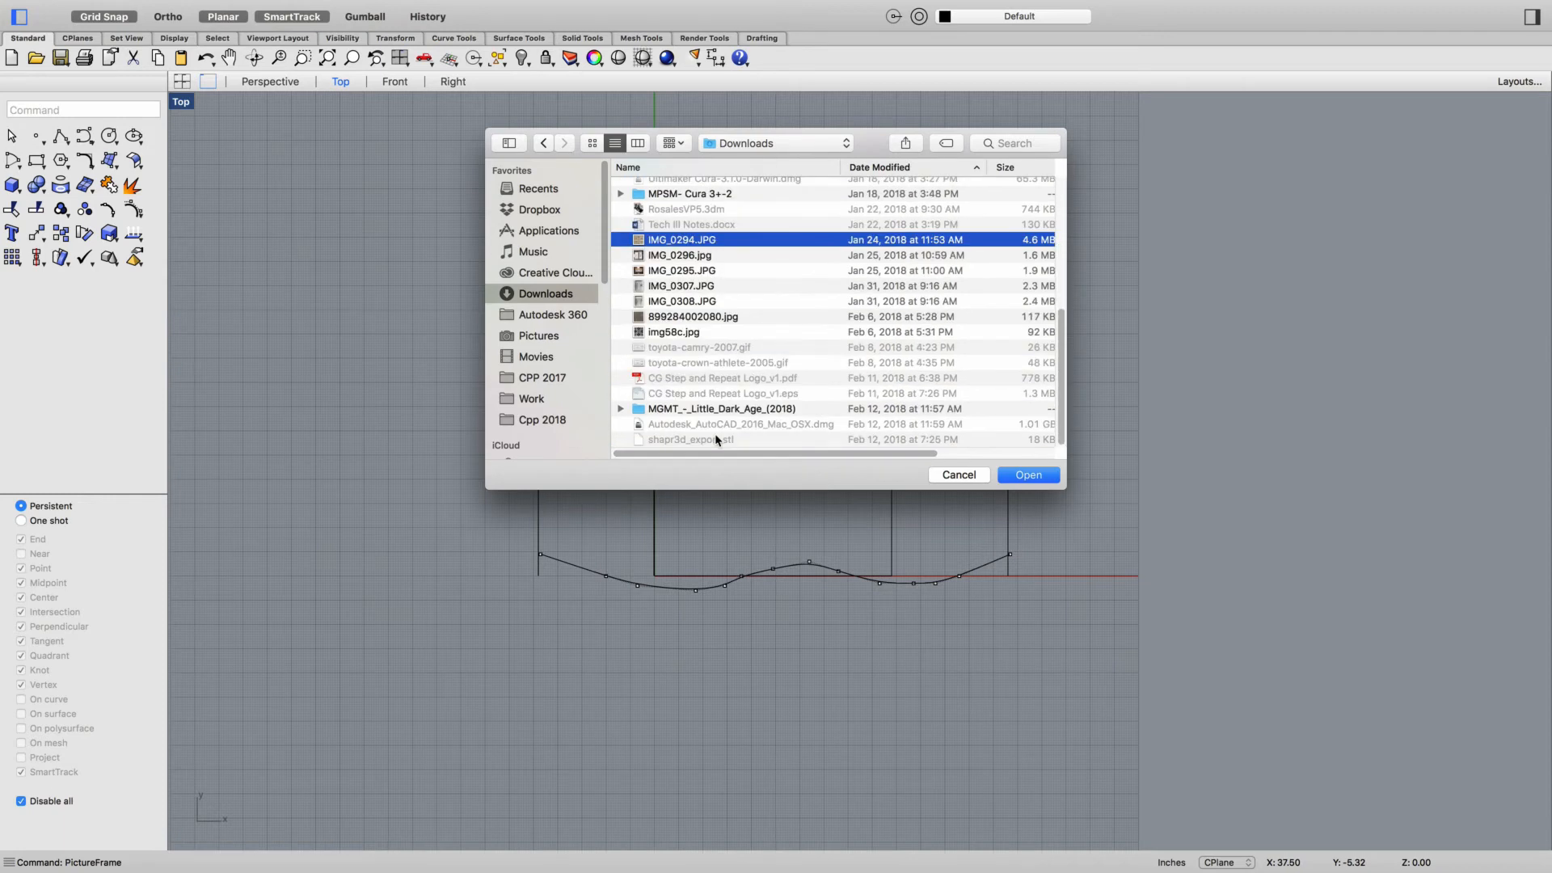
scroll(733, 423, "up", 10)
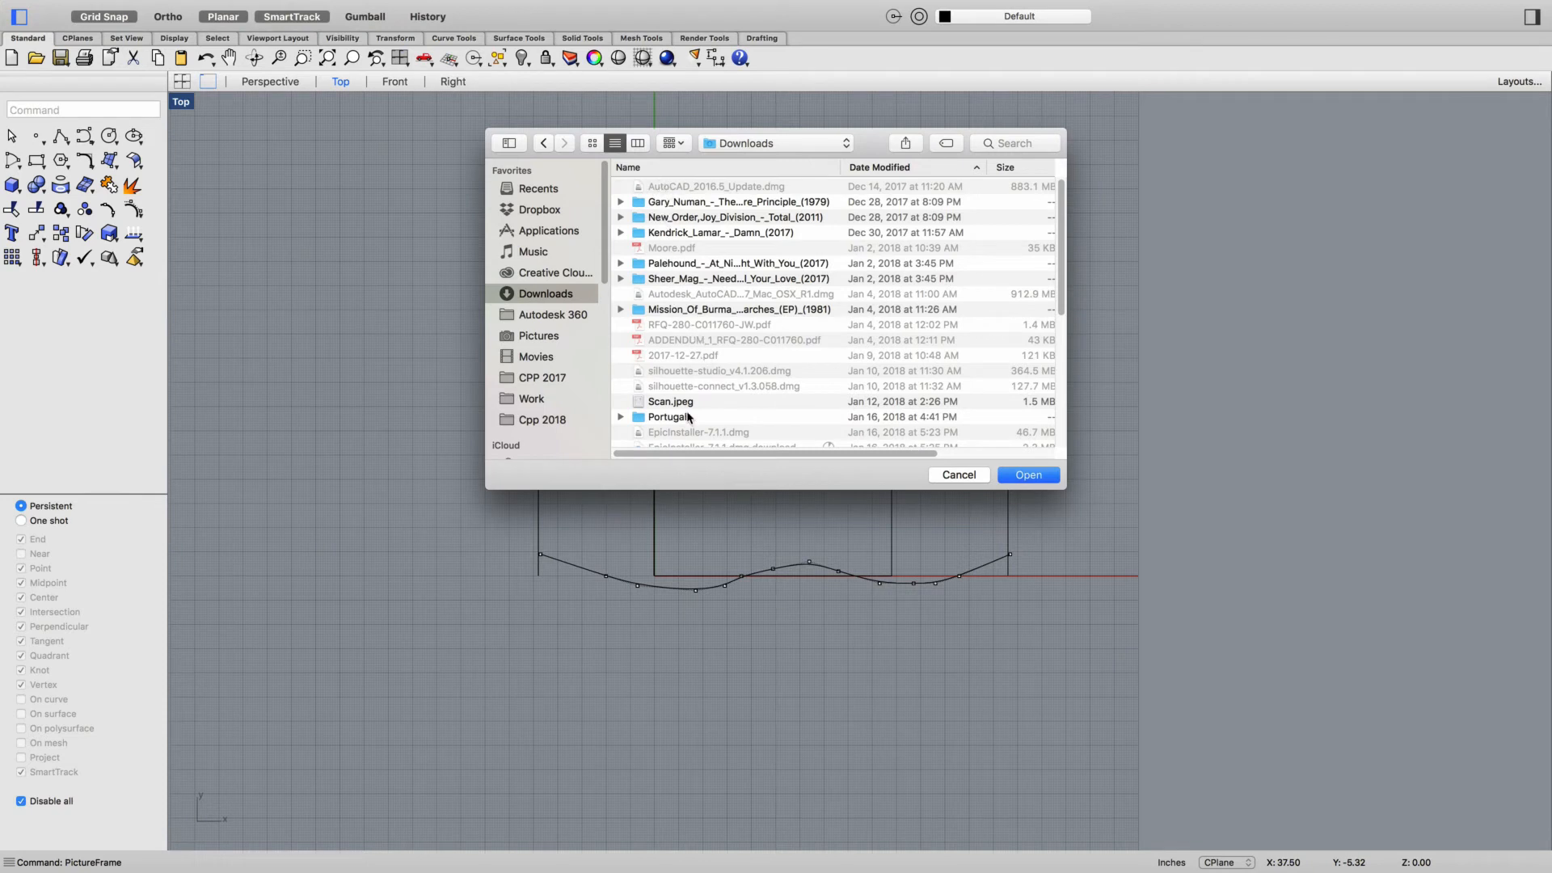
scroll(708, 426, "down", 3)
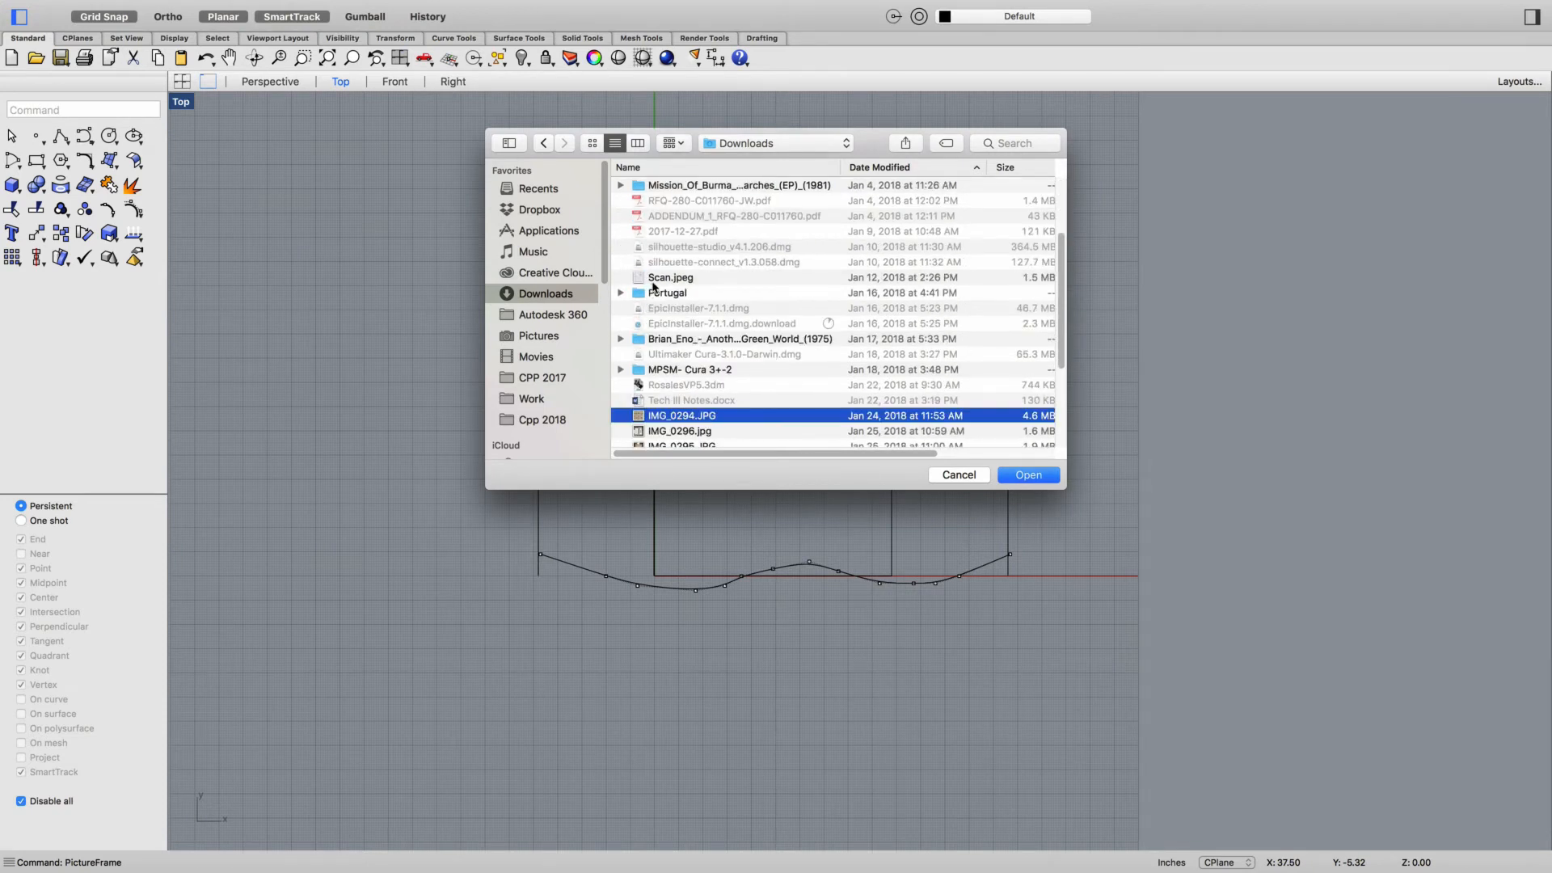
scroll(669, 418, "down", 2)
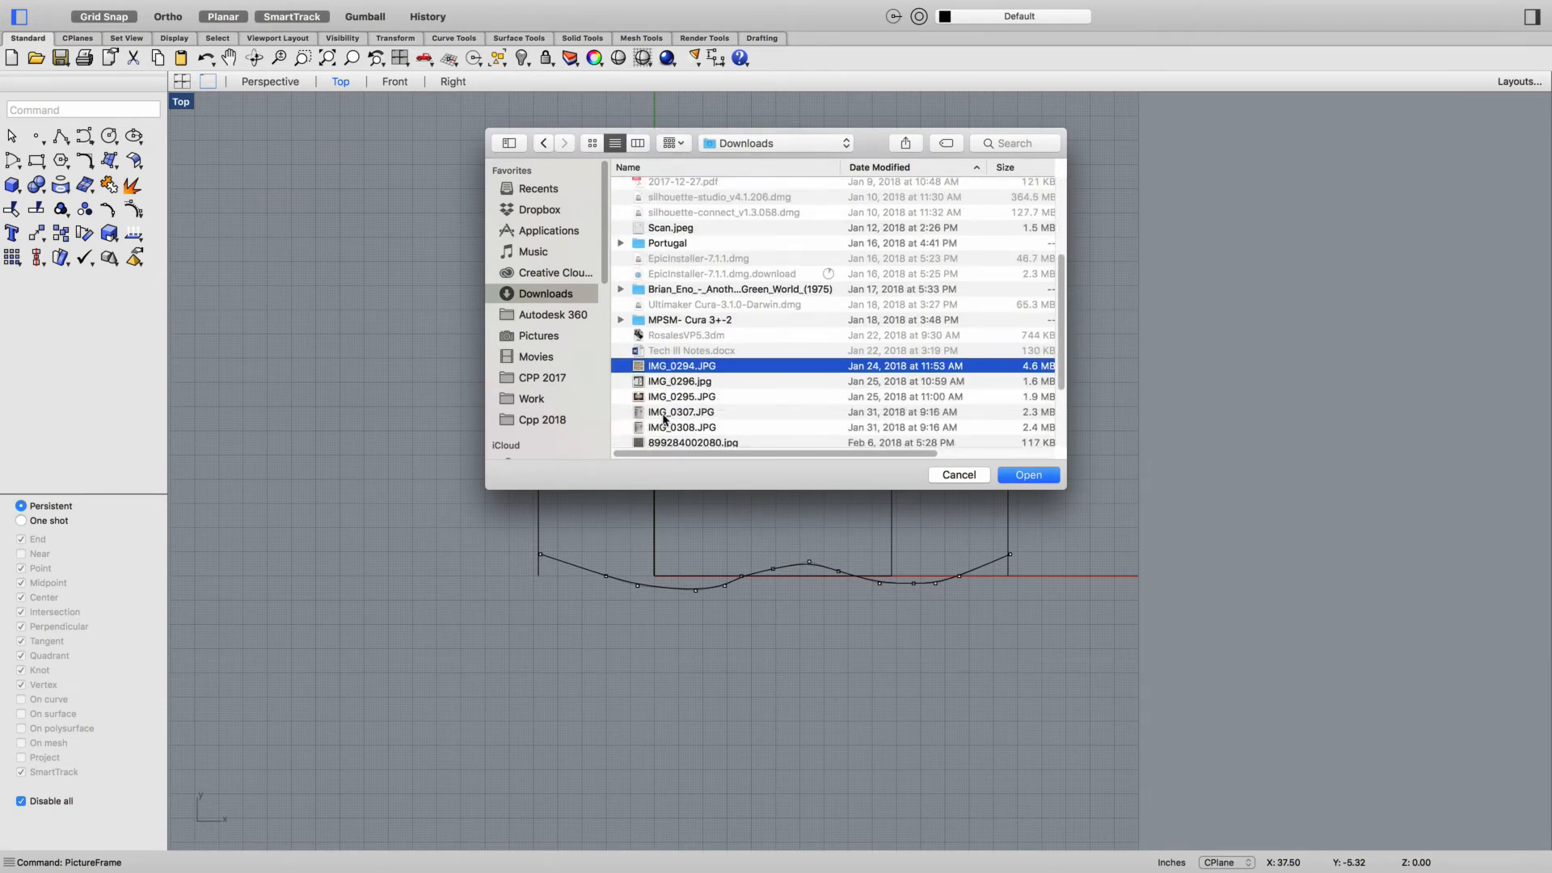
scroll(667, 421, "down", 3)
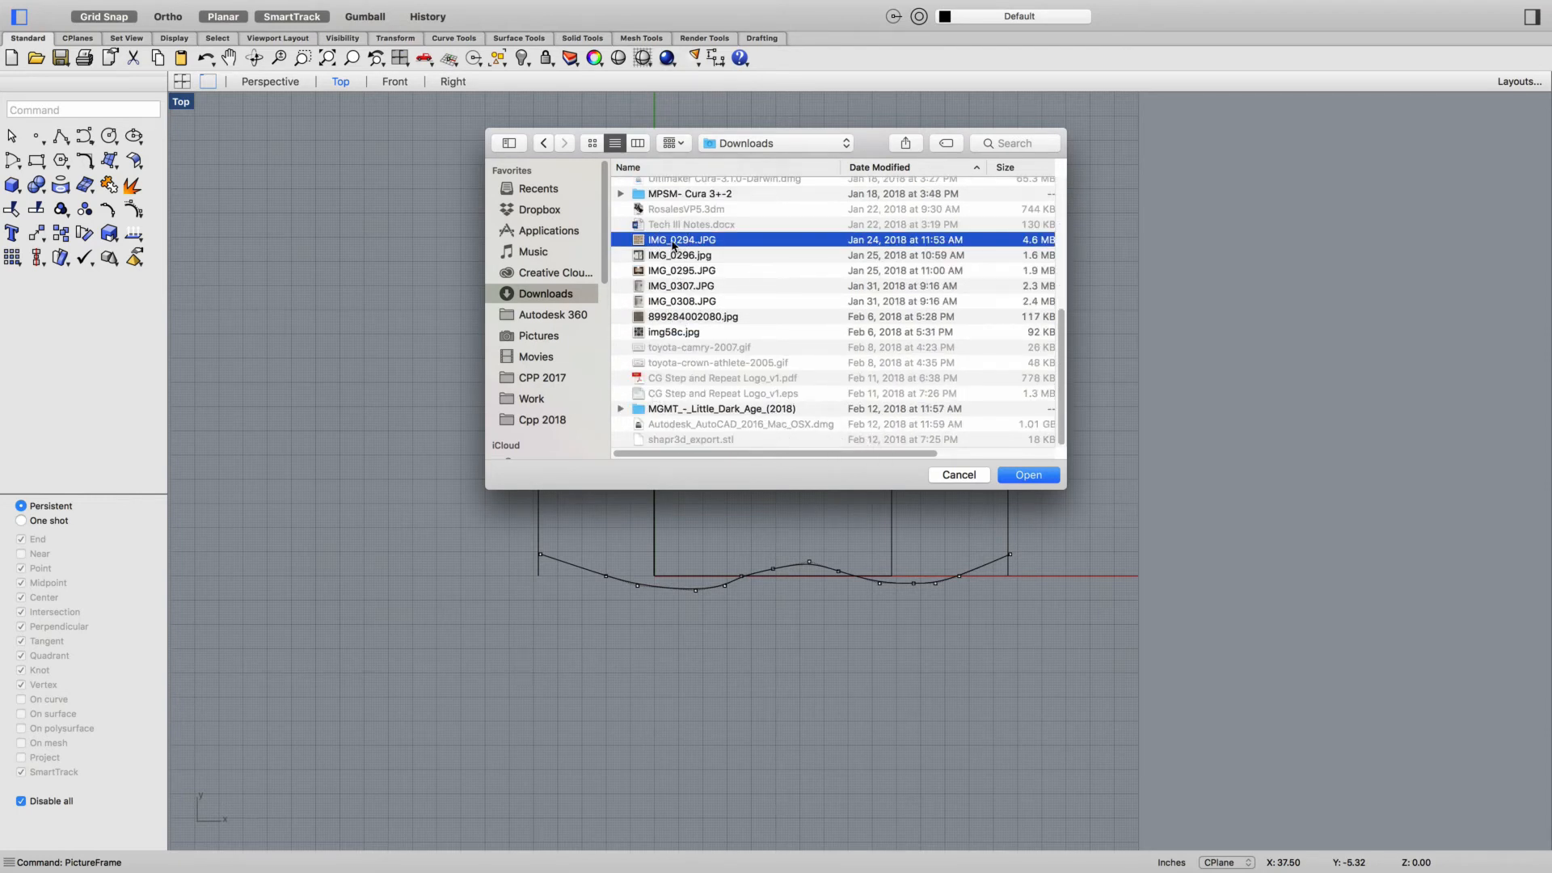
left_click(1039, 476)
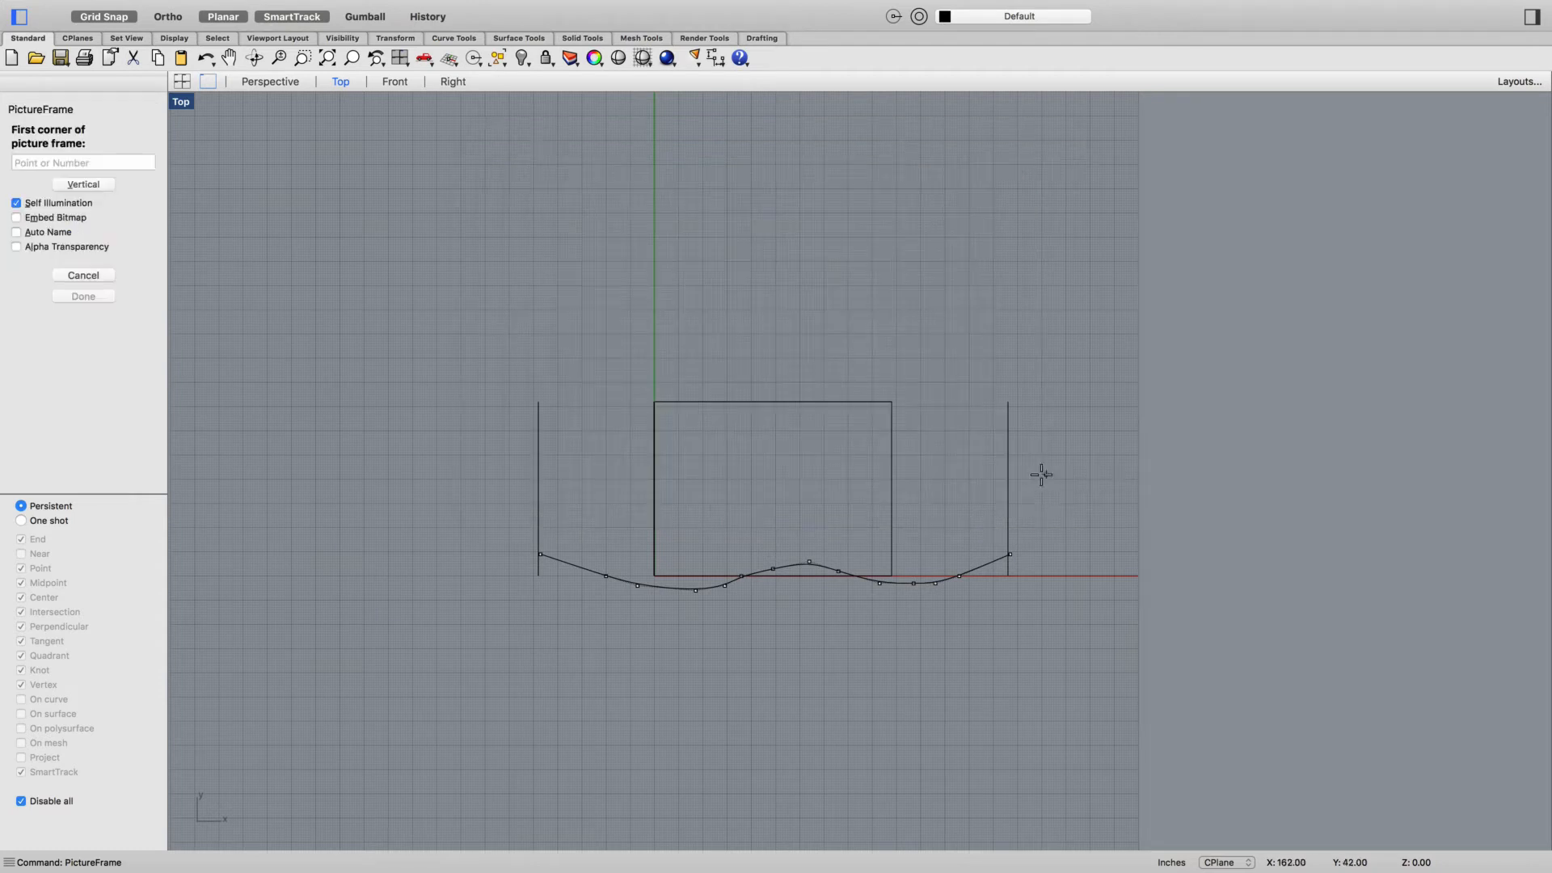
Place the picture frame with its edge along the left guide line, and delete it
left_click(539, 402)
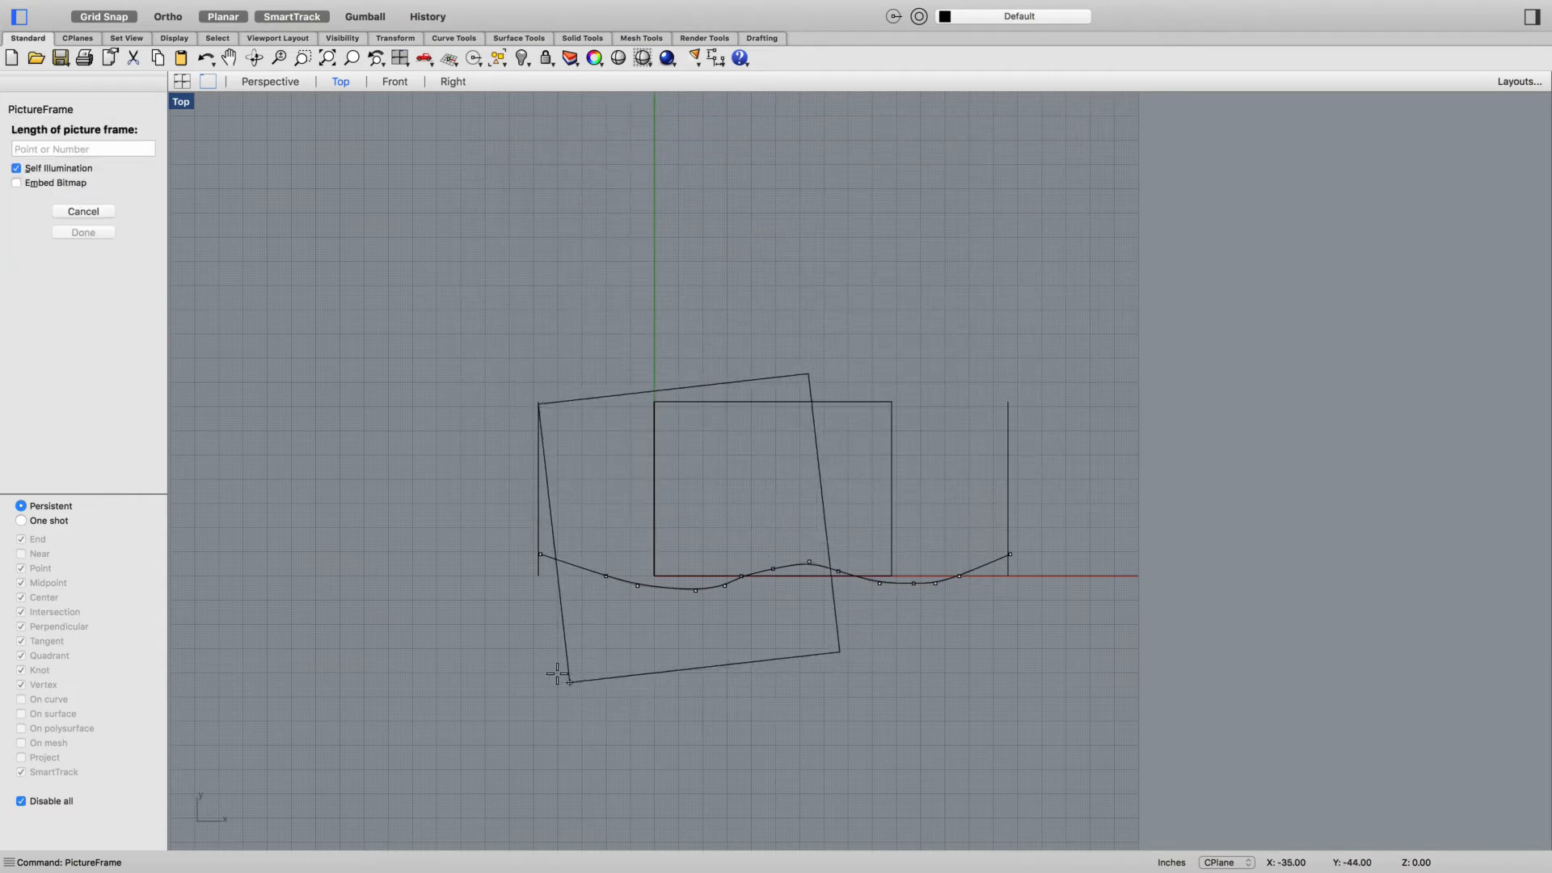
left_click(538, 576)
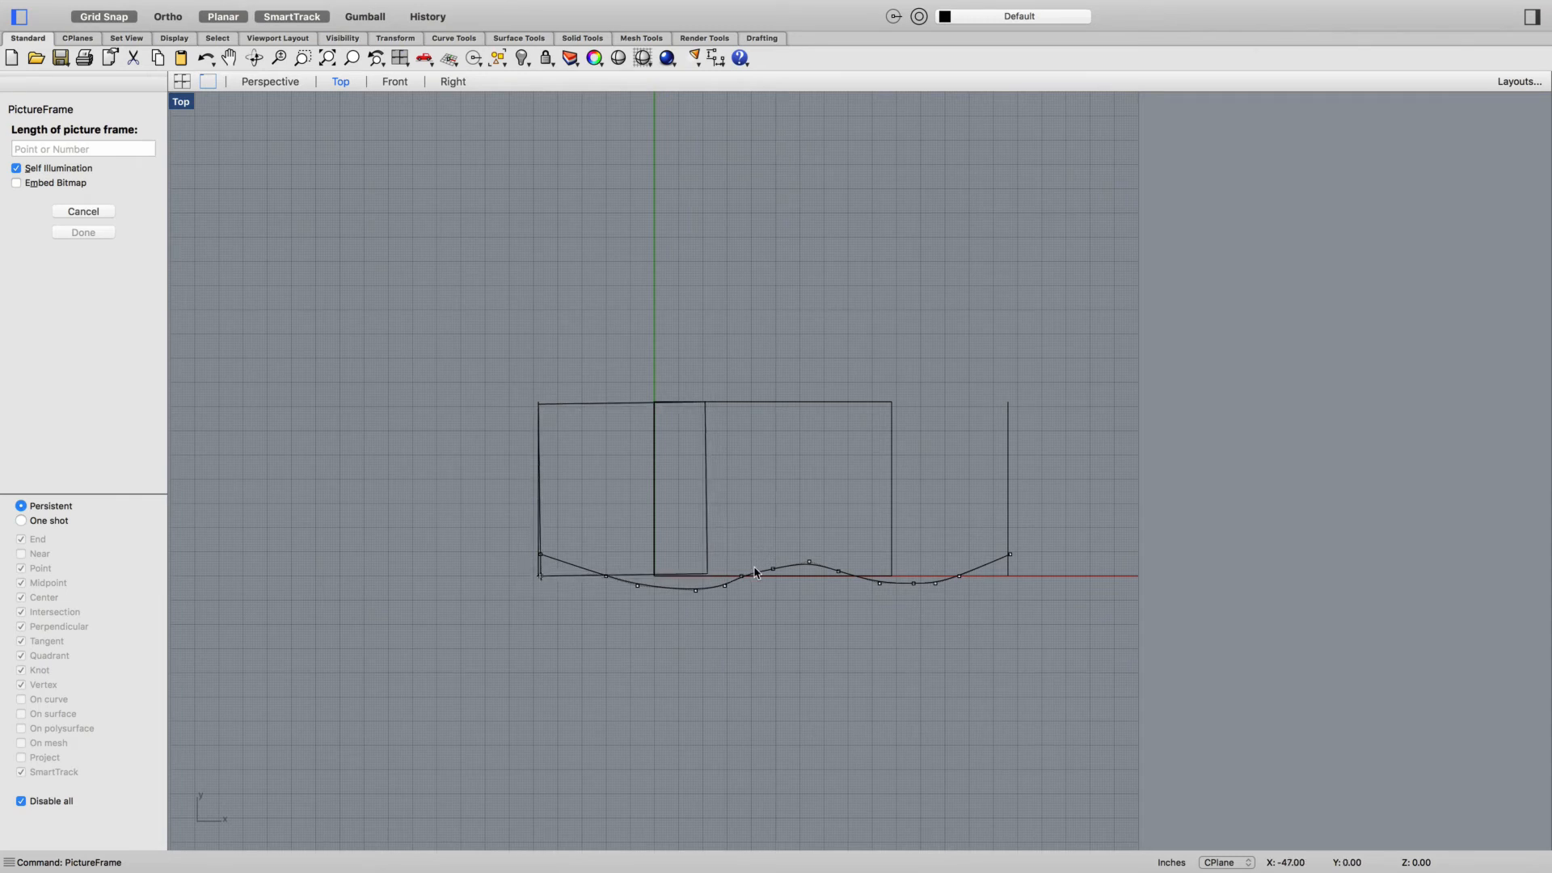
left_click(708, 527)
key("Delete")
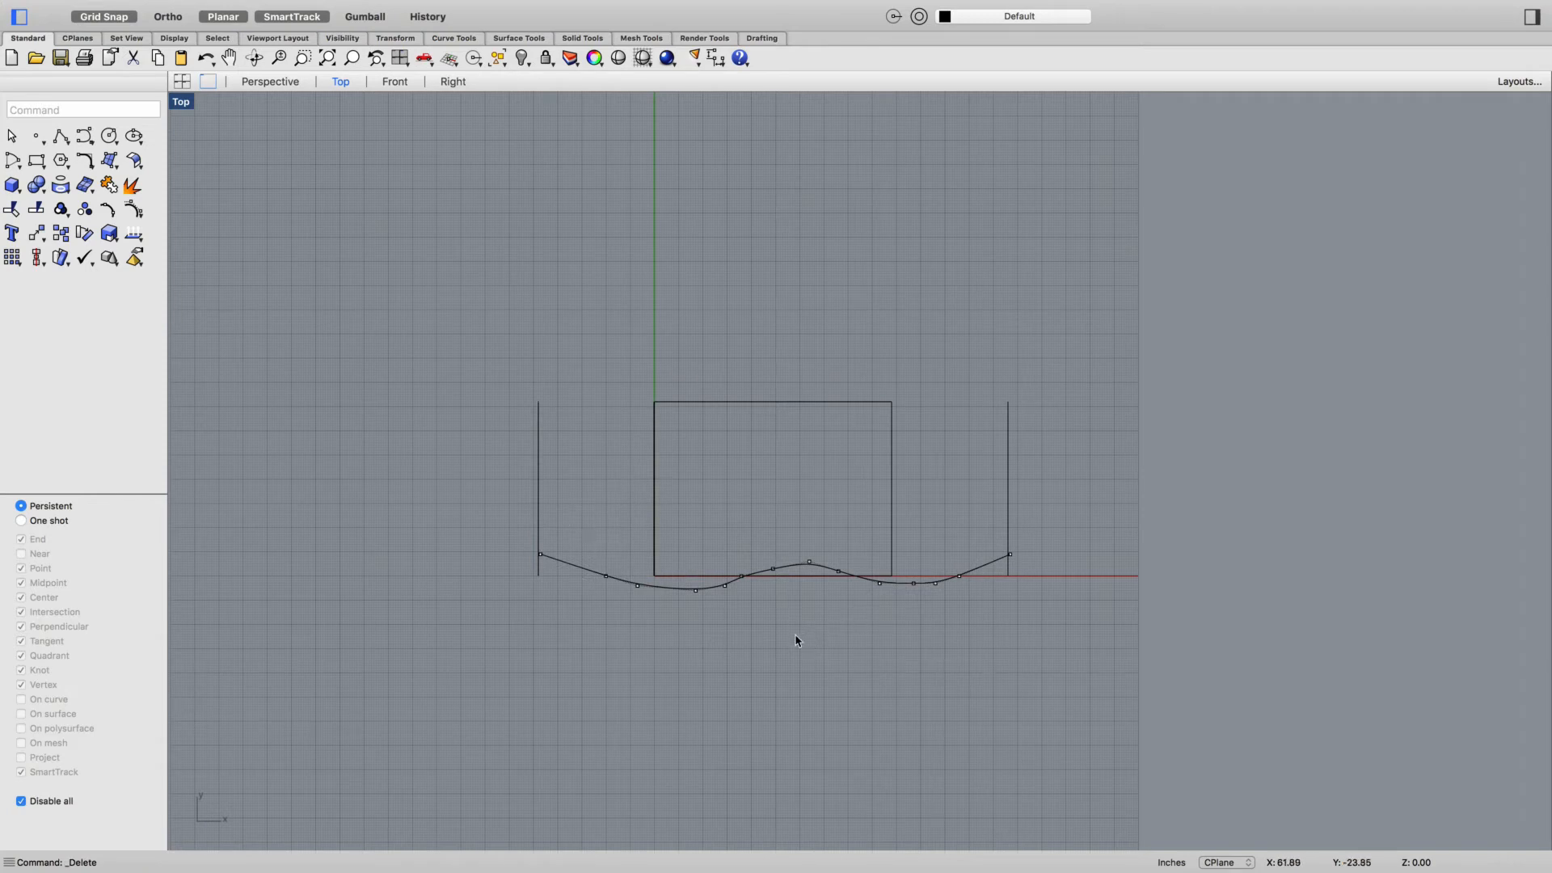
Switch the Front viewport to a Perspective view showing the base rectangle, guide lines and side curve at an angle
right_click_drag(930, 686, 856, 734)
right_click_drag(655, 707, 561, 659)
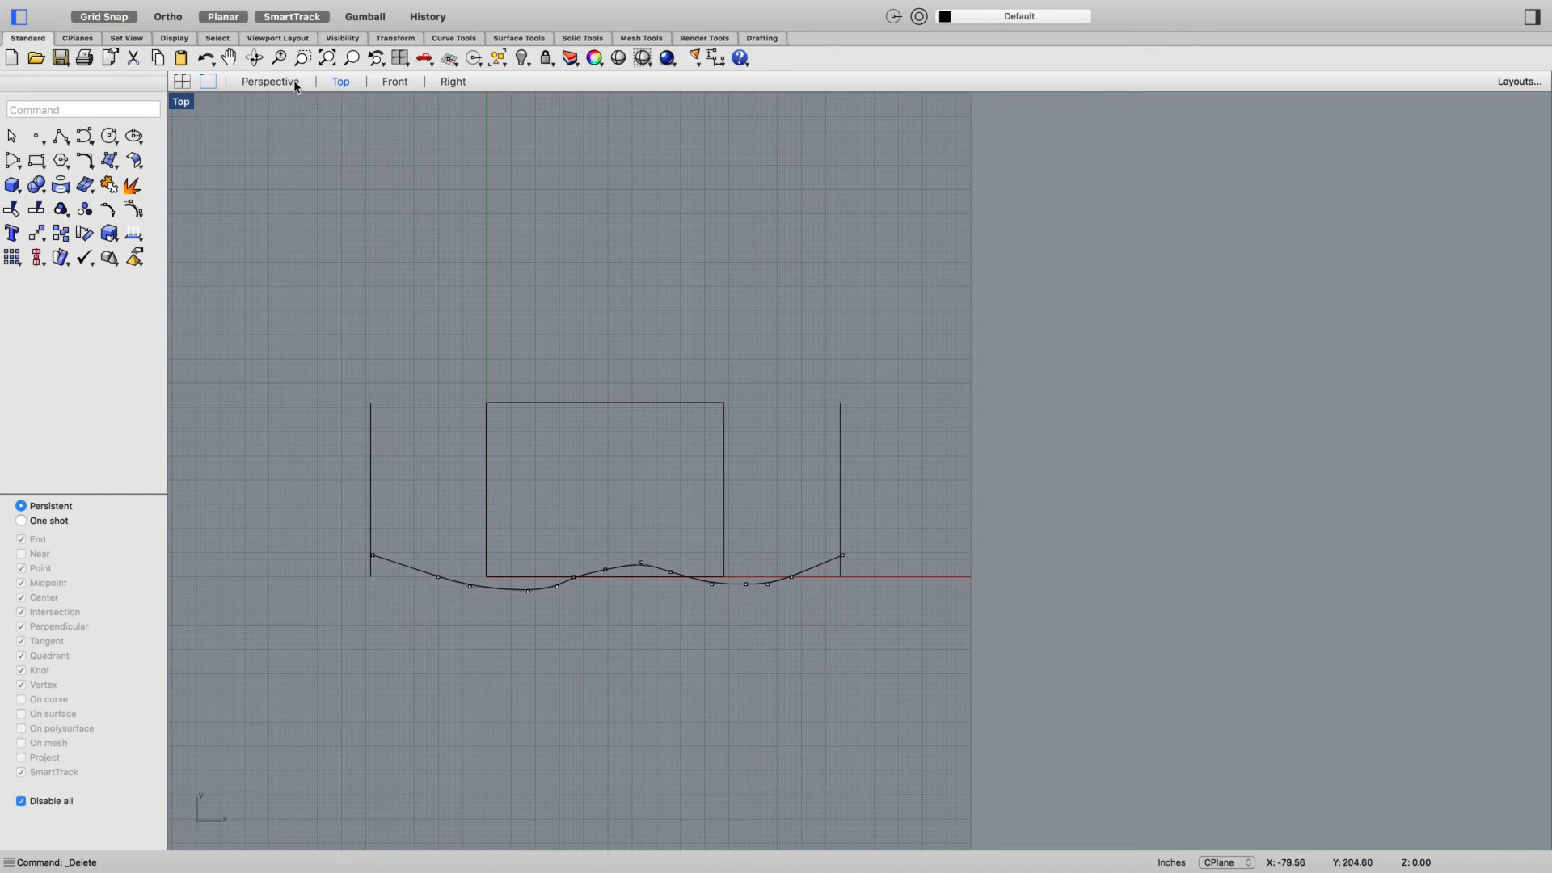
left_click(395, 82)
scroll(727, 421, "down", 5)
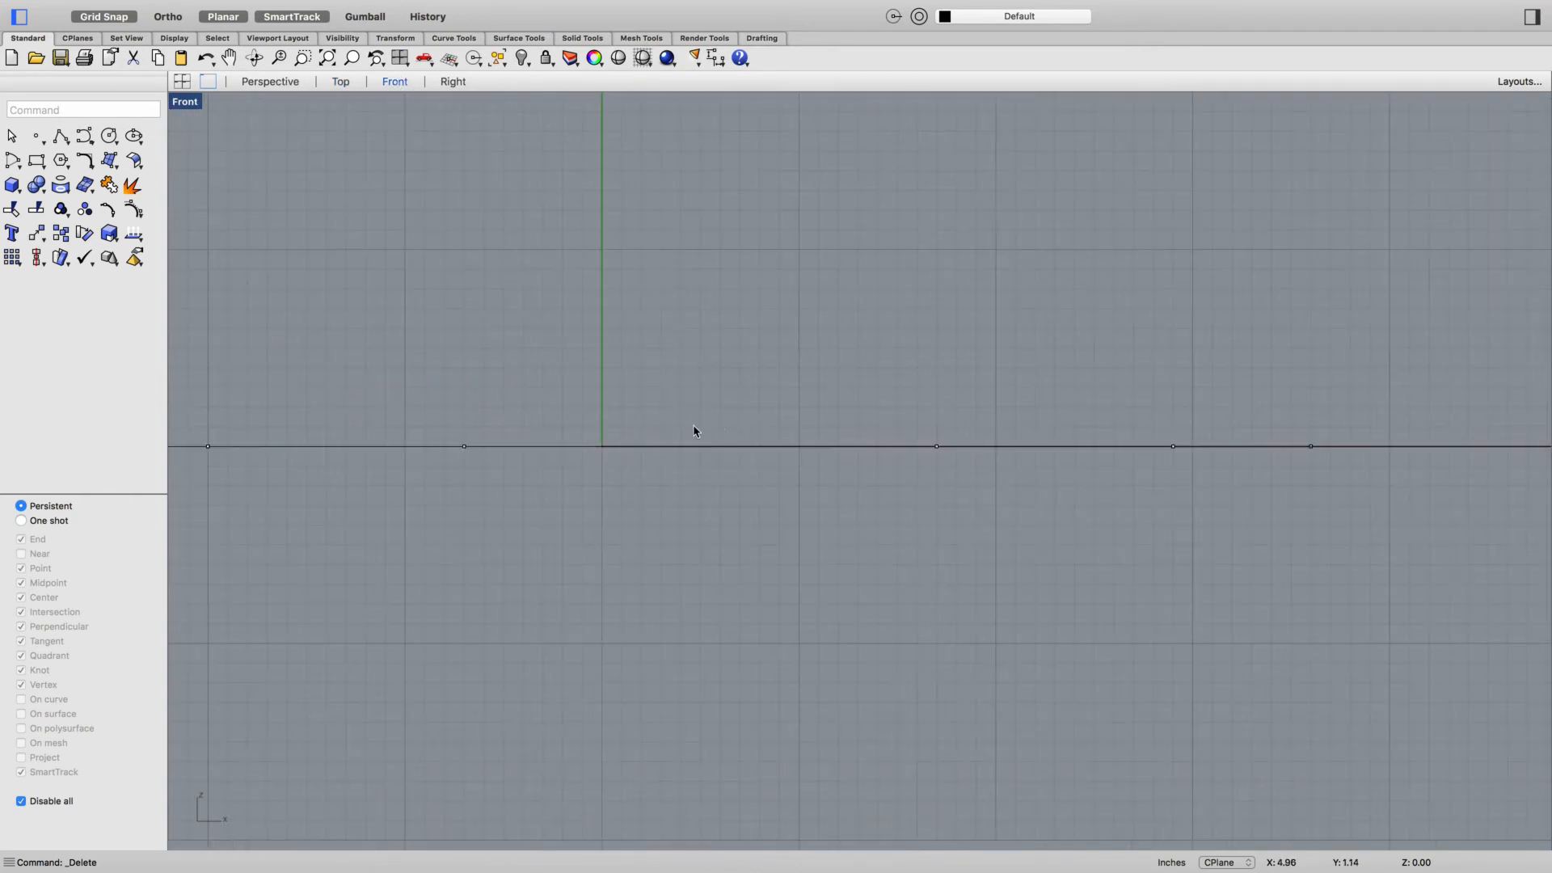
right_click(642, 497)
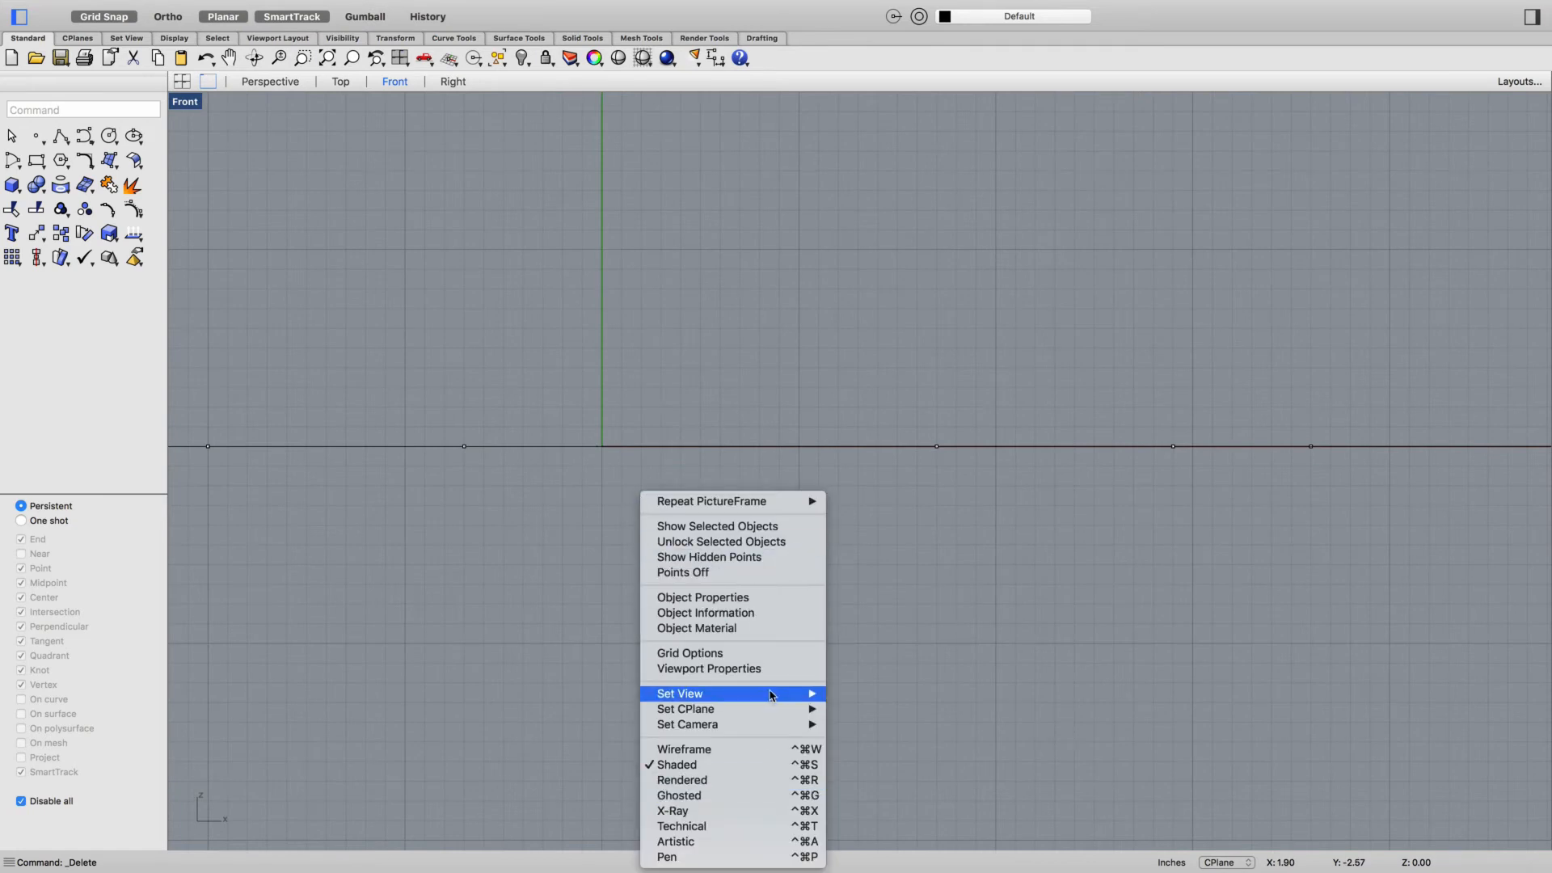
mouse_move(778, 693)
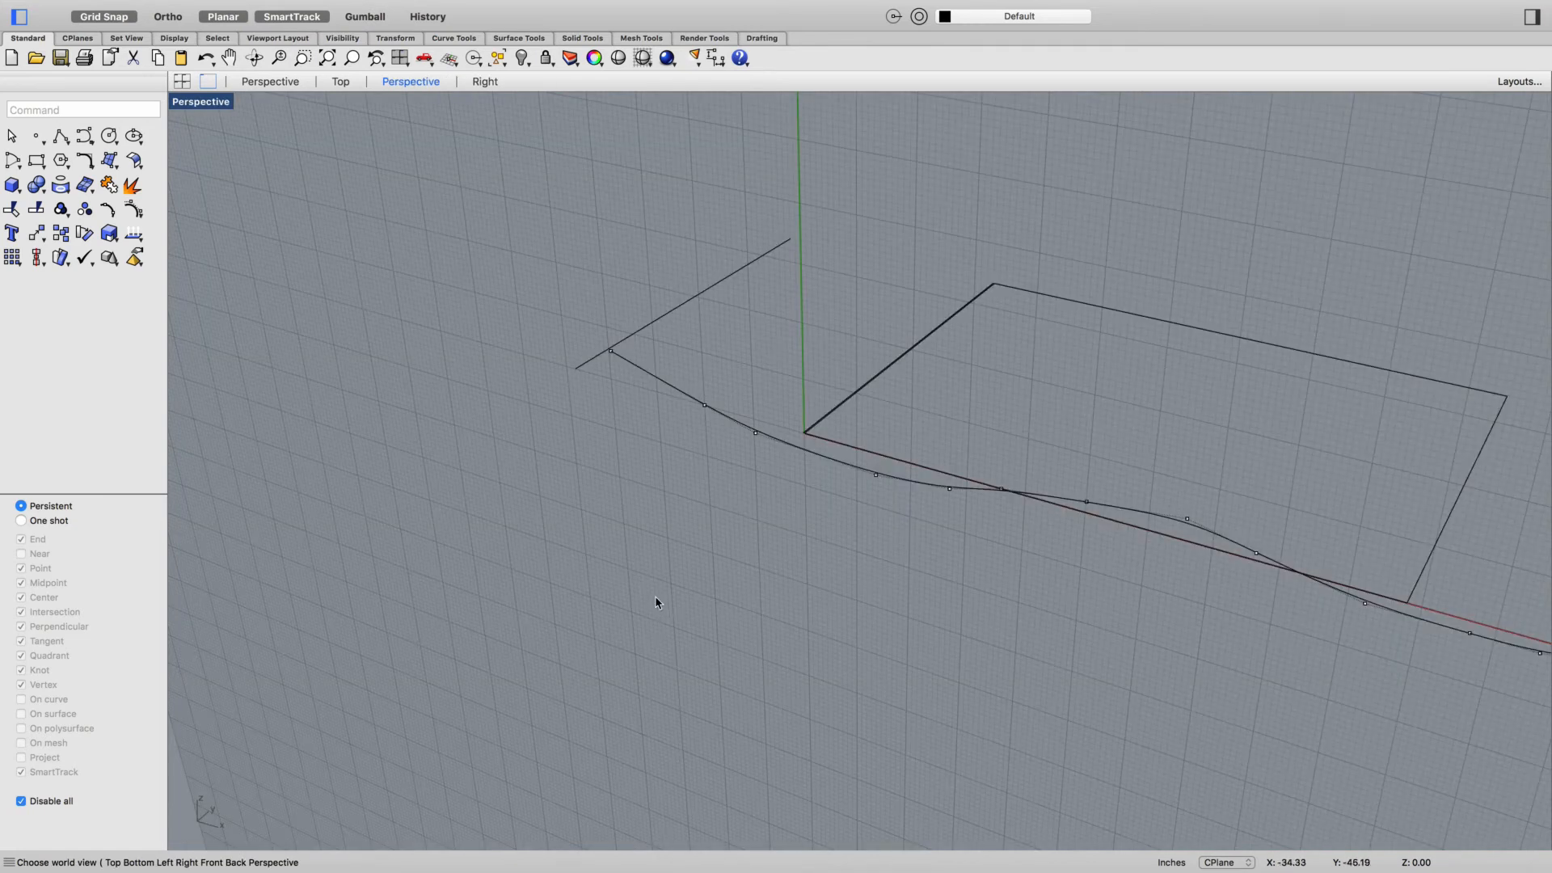
mouse_move(1028, 572)
right_mouse_down()
mouse_move(981, 590)
mouse_move(1052, 575)
right_mouse_up()
right_click_drag(807, 566, 995, 590)
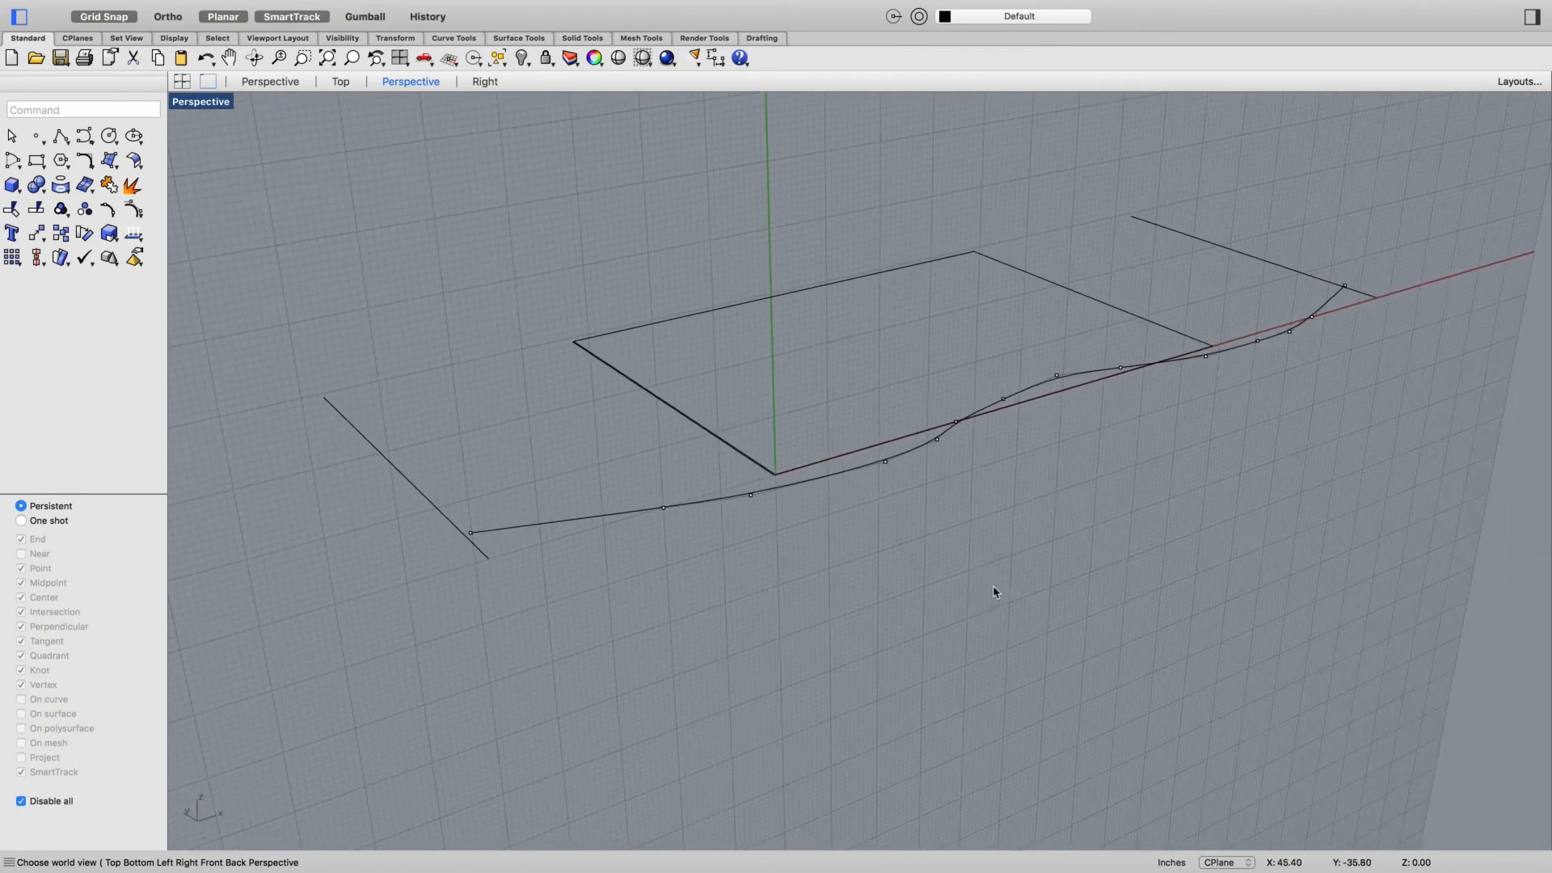
Hide the side curve's control points and copy the curve 30 inches straight up, with Grid Snap off and Ortho on
right_click(627, 523)
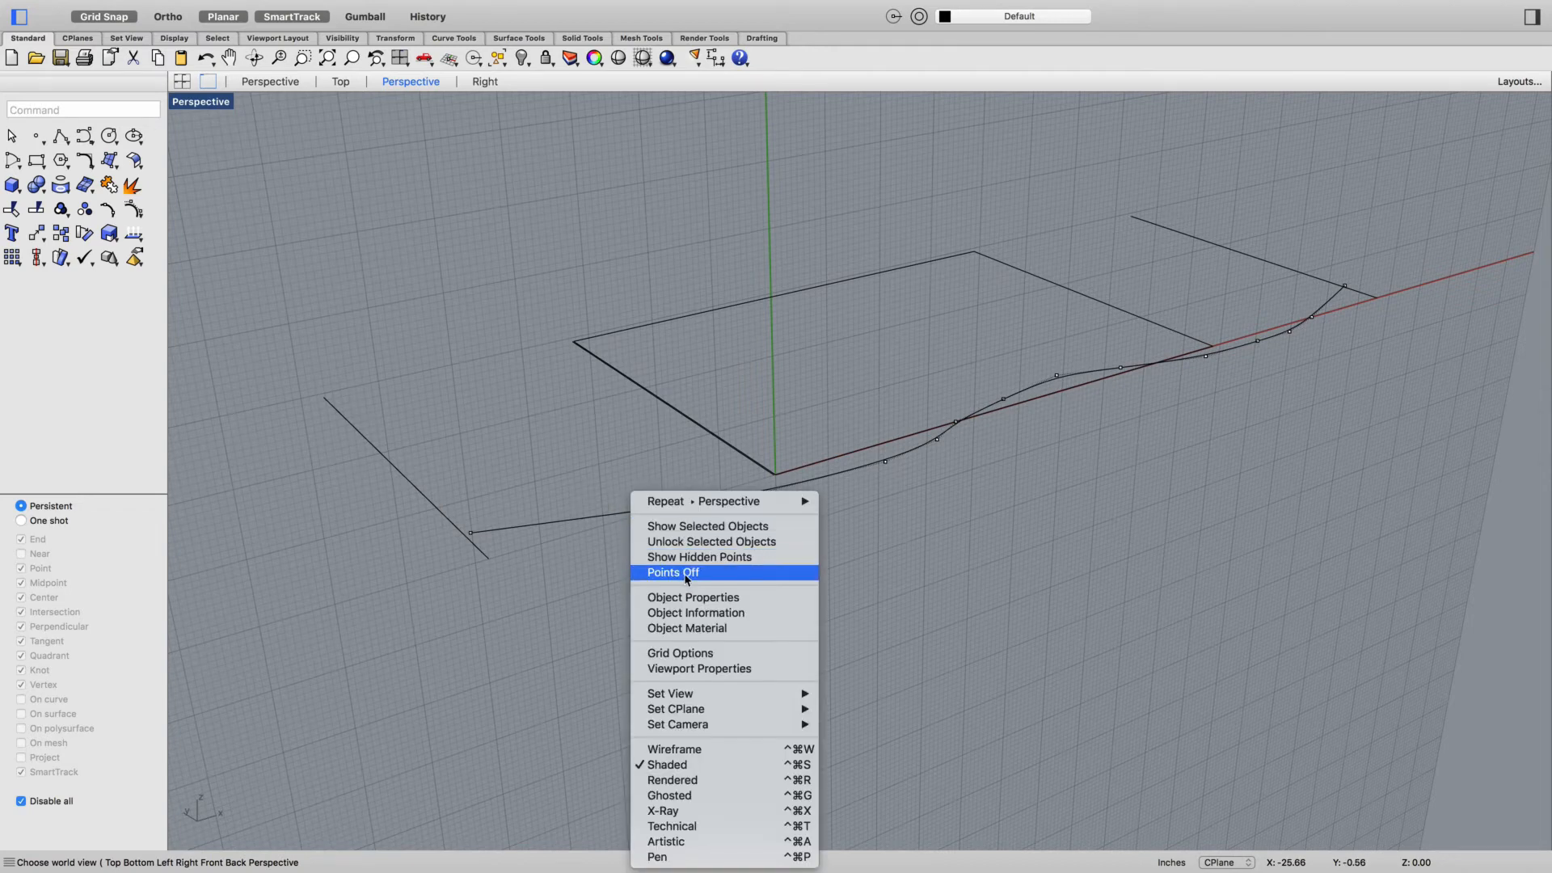
left_click(685, 574)
left_click(624, 514)
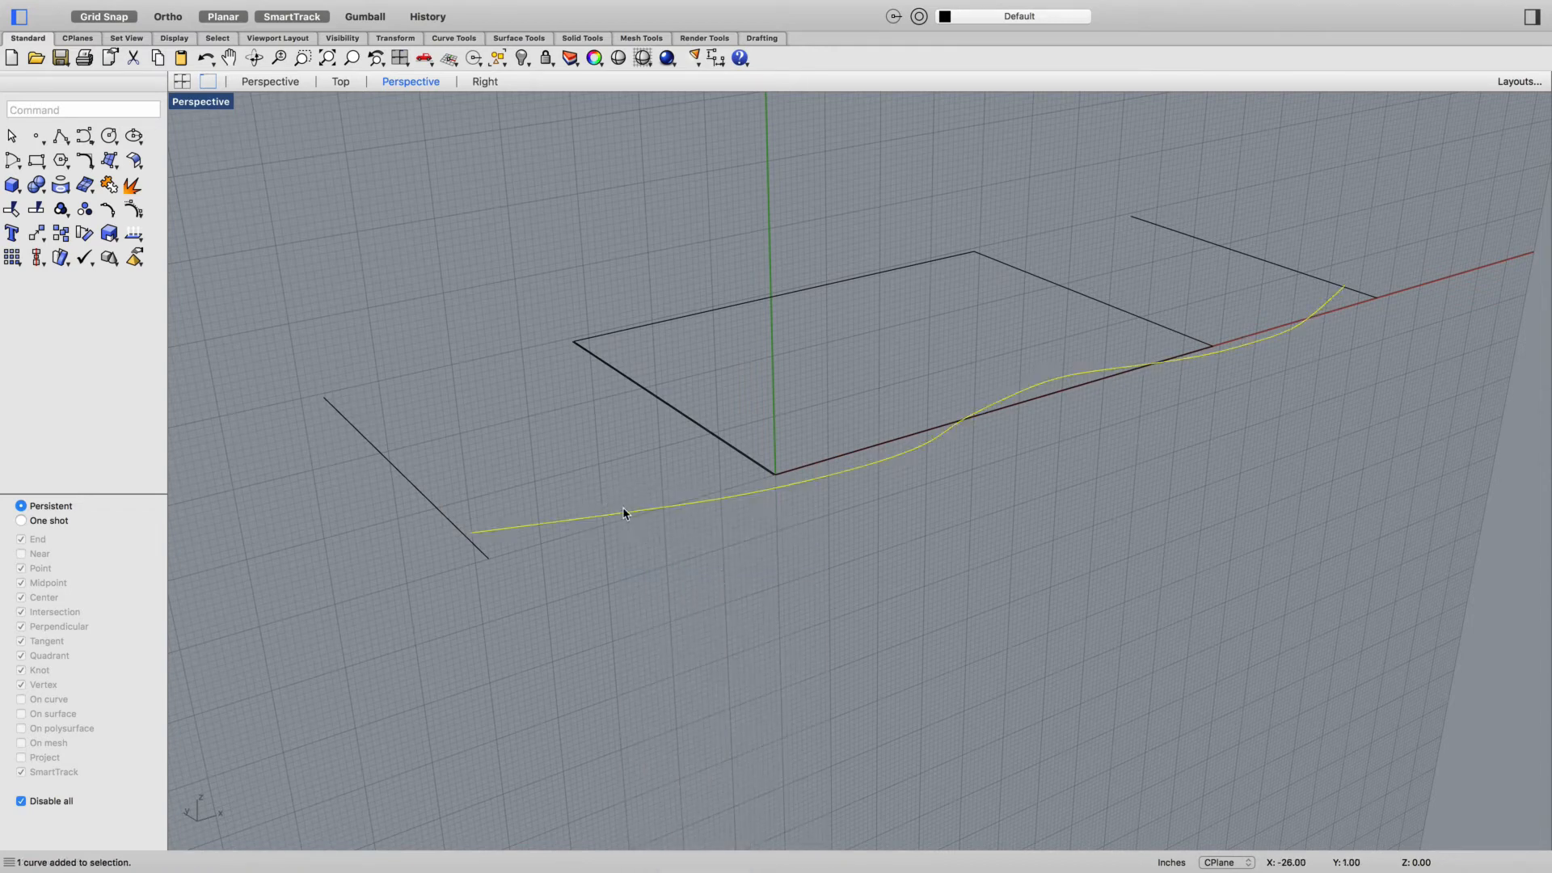
type("Copy")
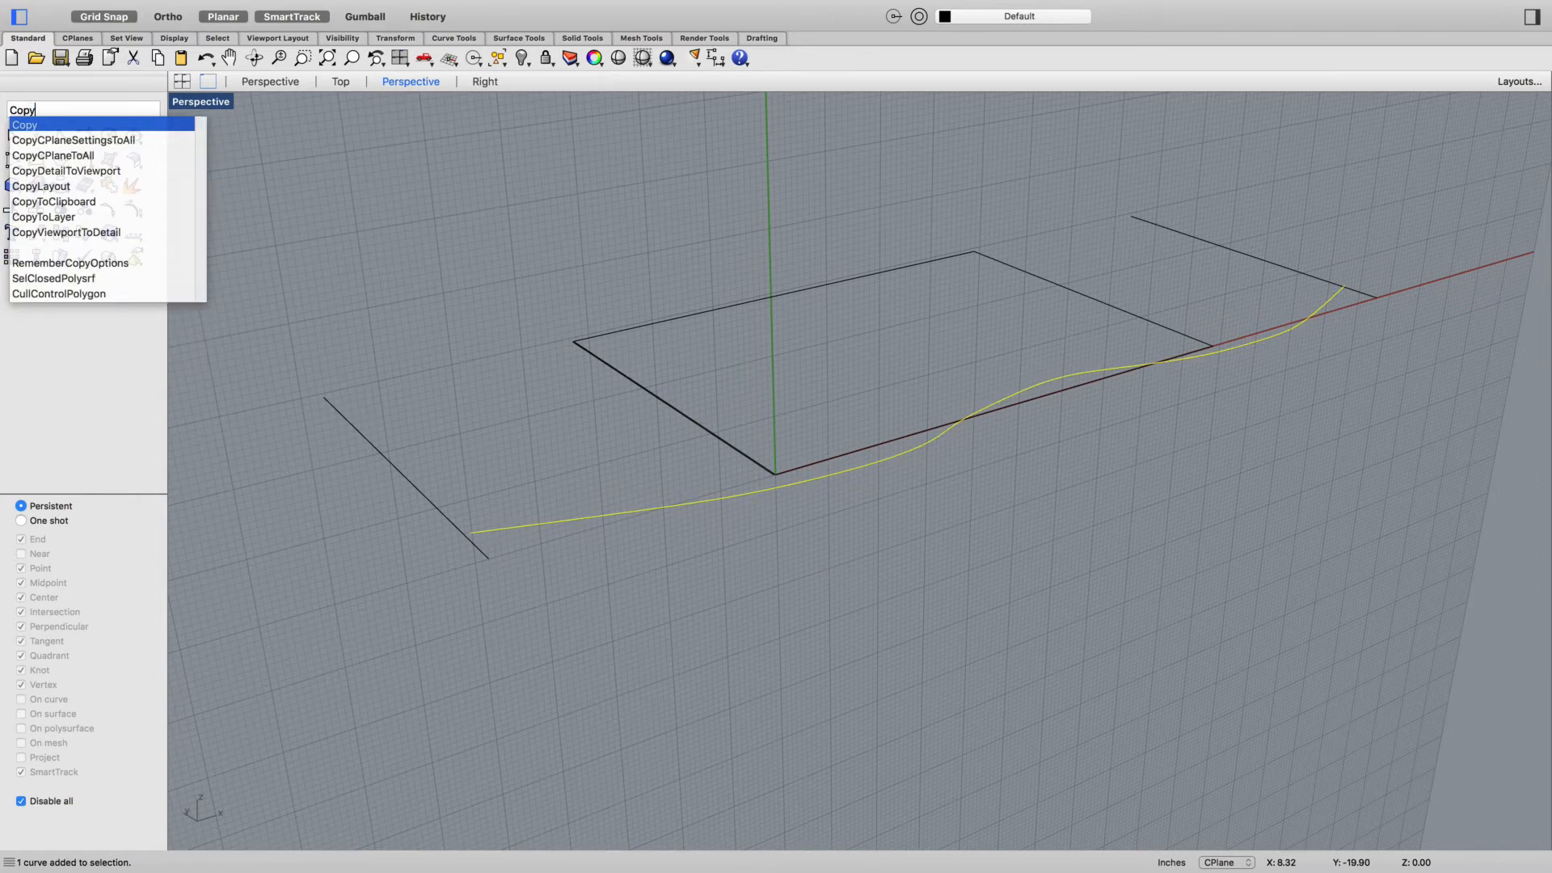
key("Return")
left_click(1037, 679)
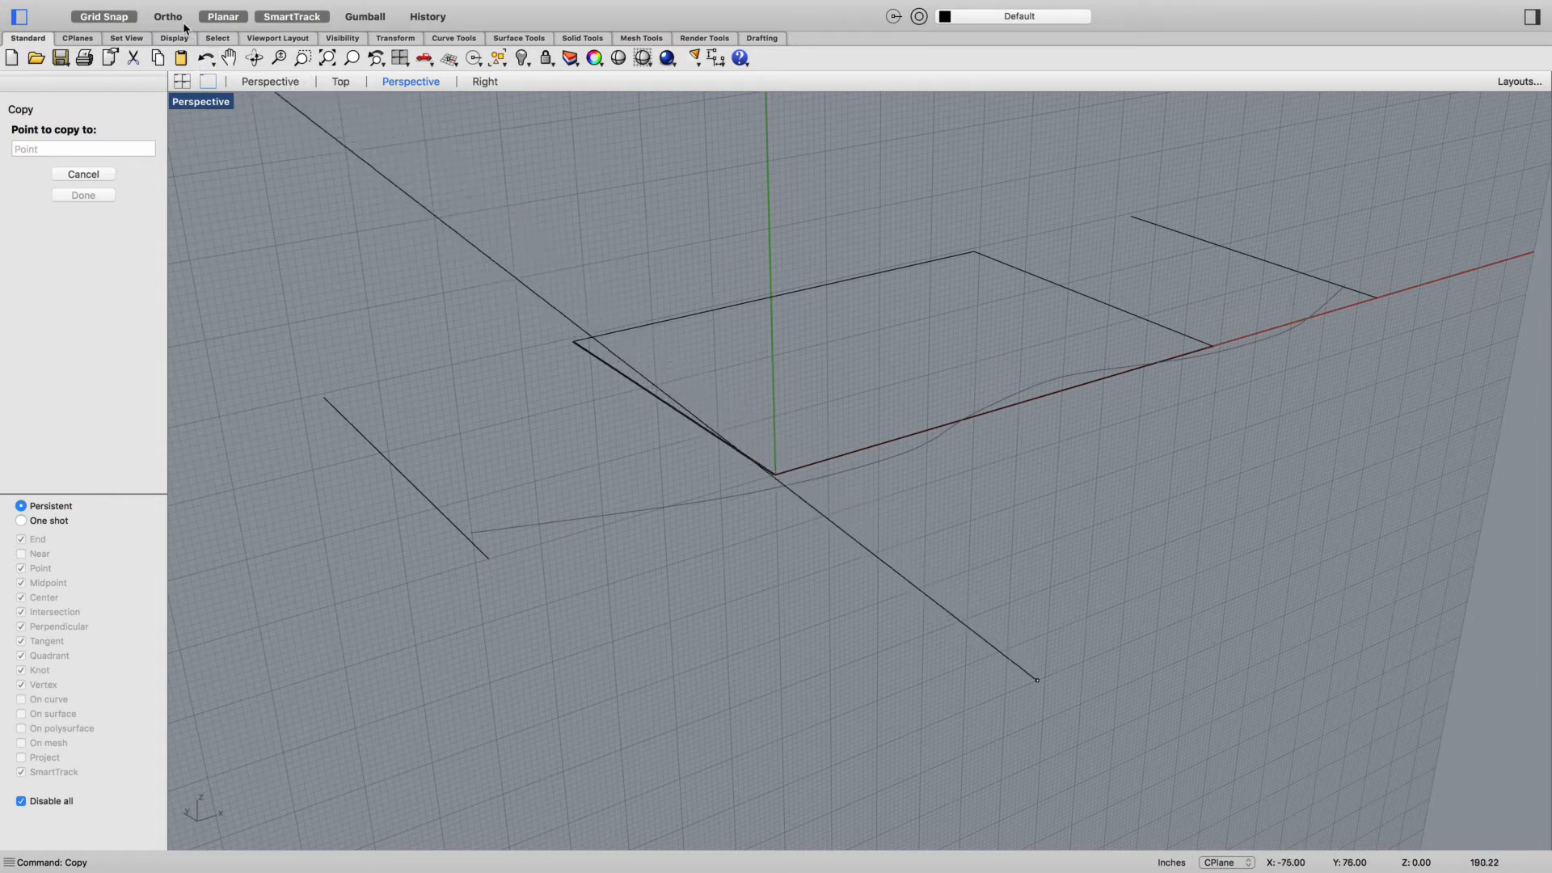
key("F9")
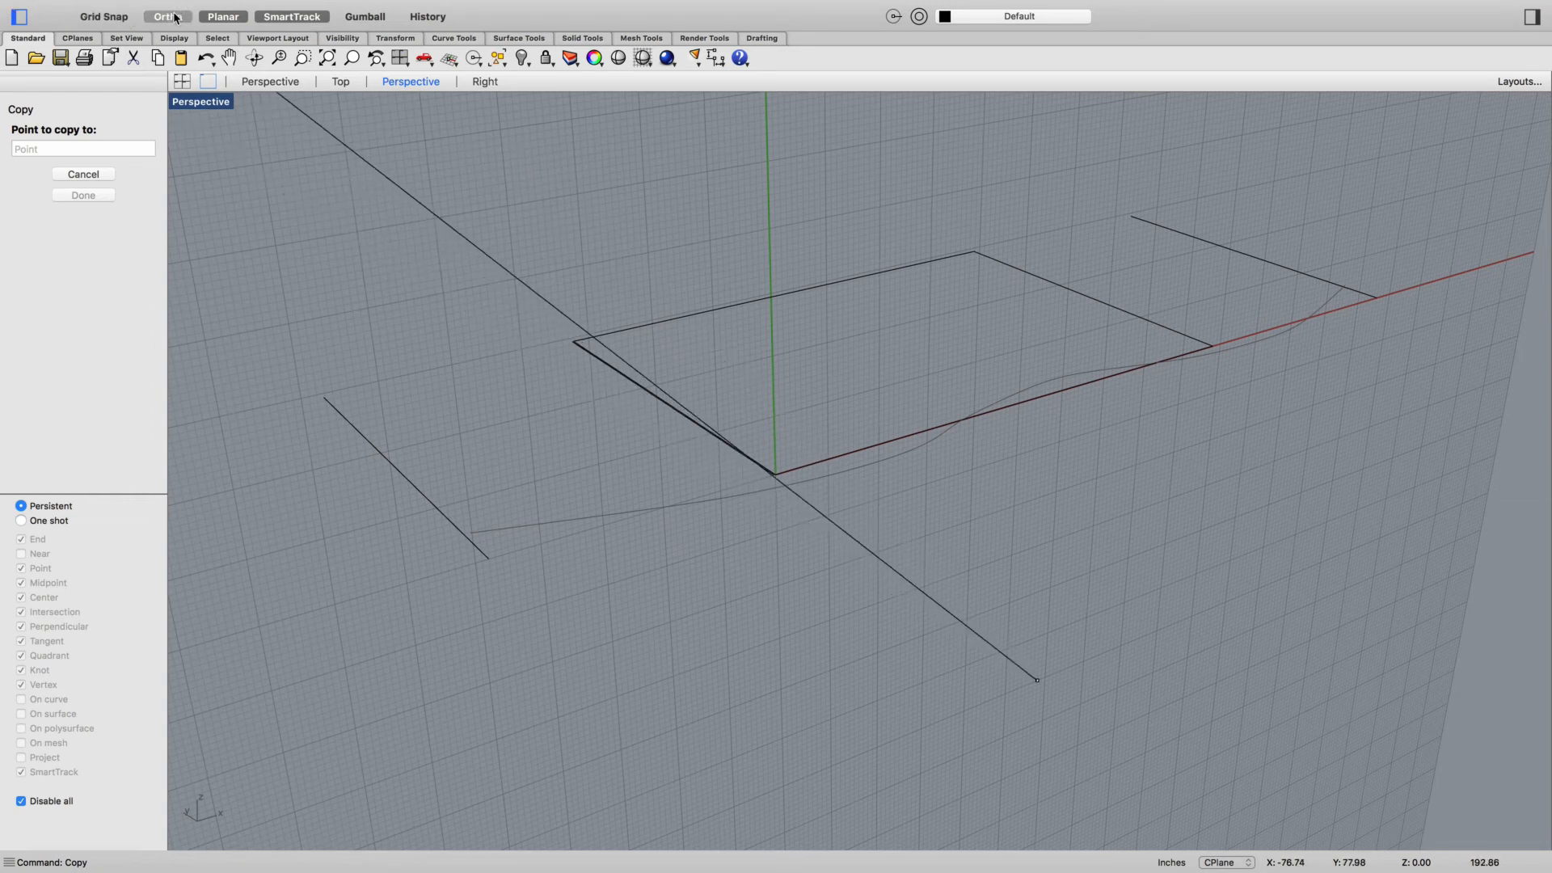
key("F8")
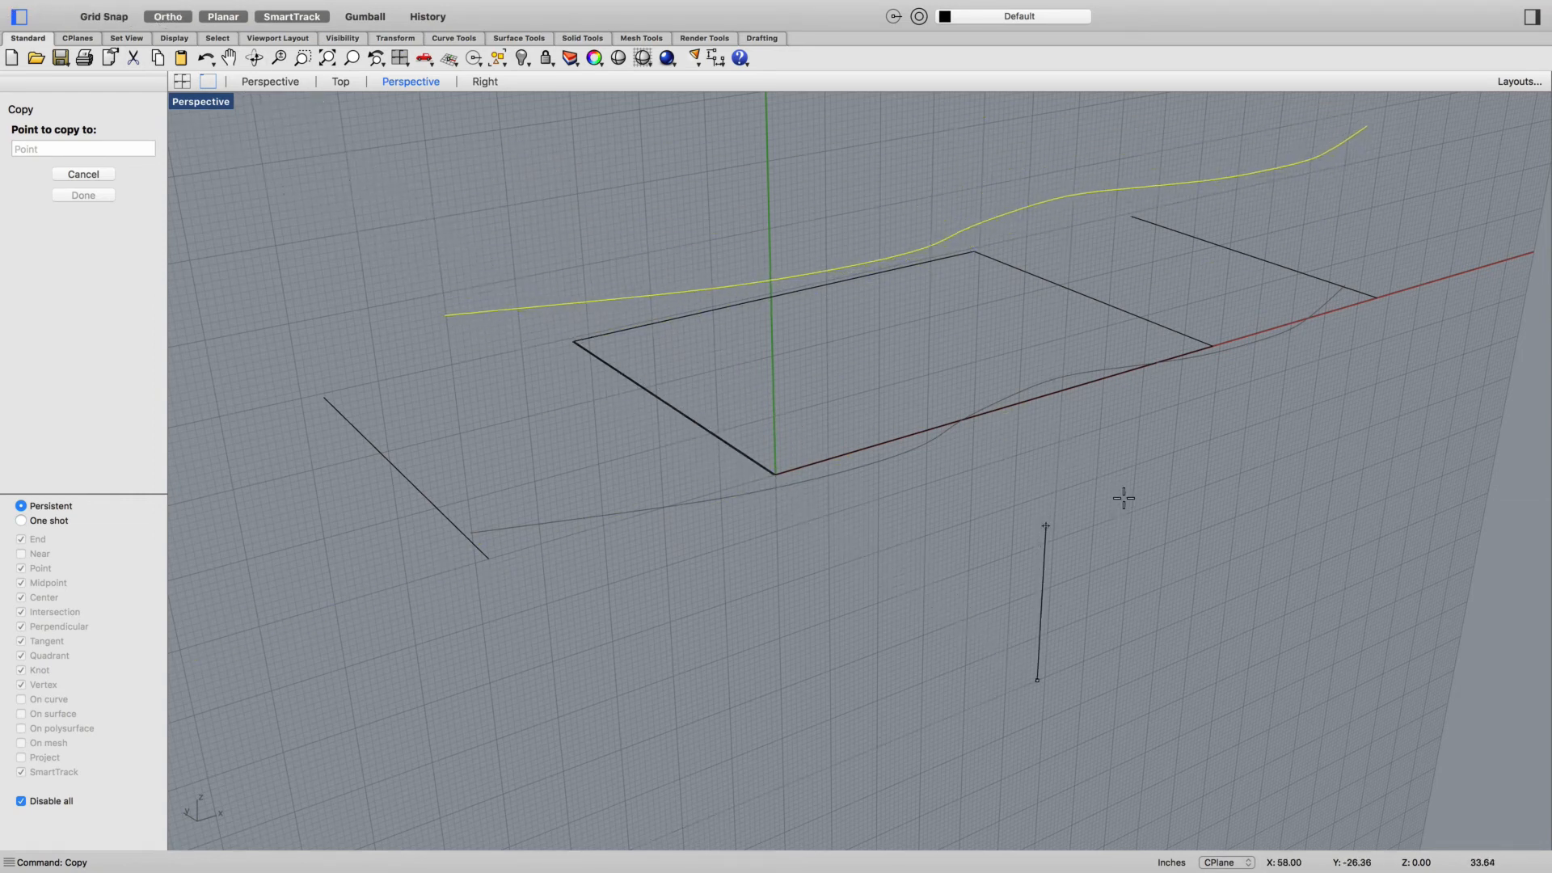
type("30")
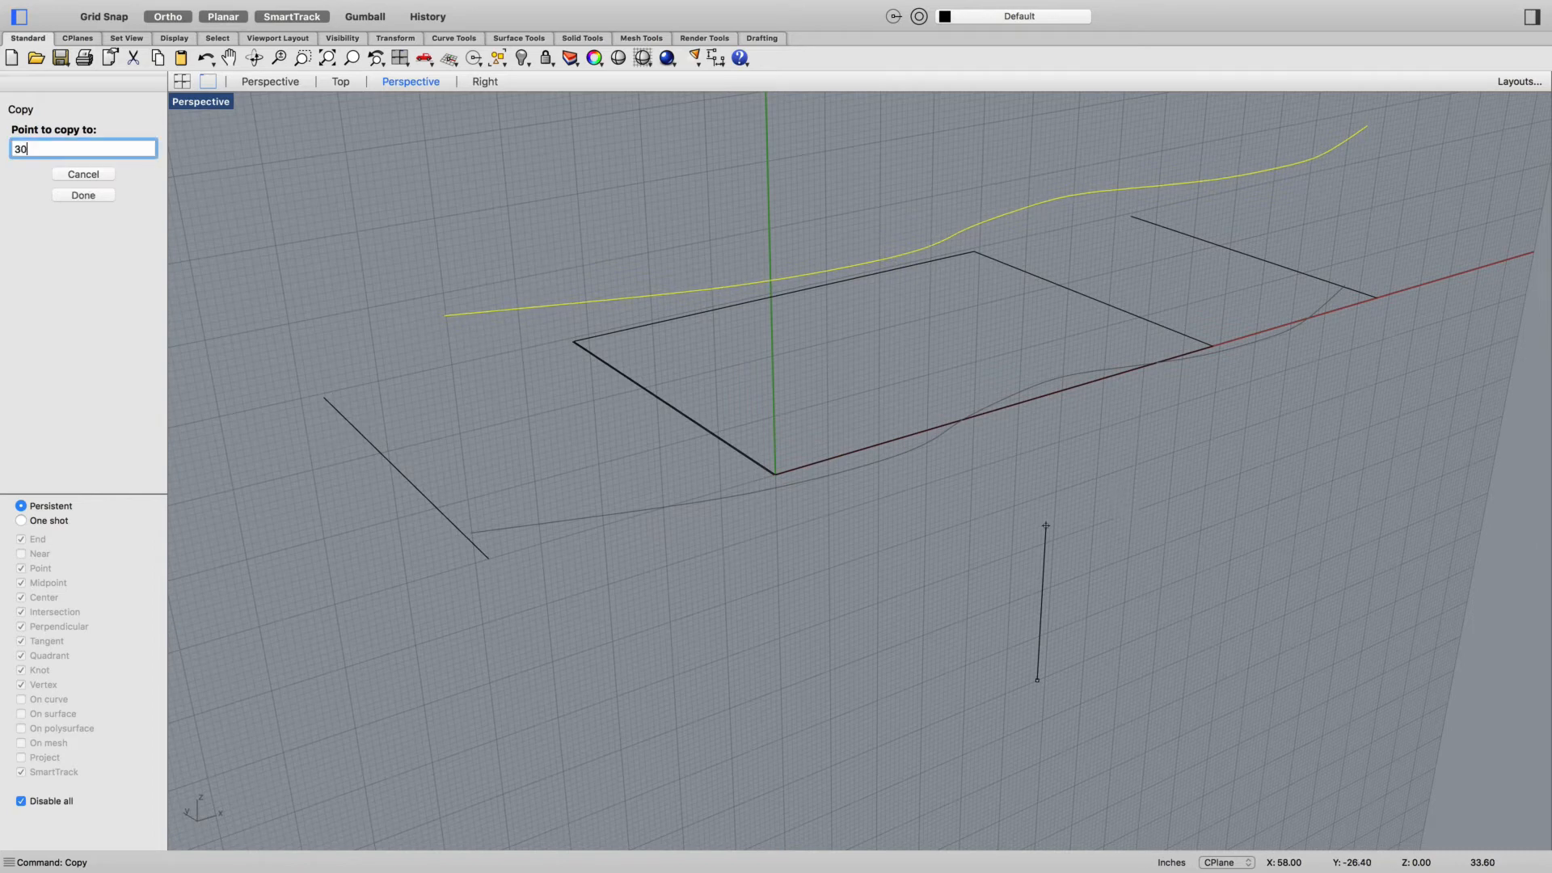
key("Return")
left_click(1126, 496)
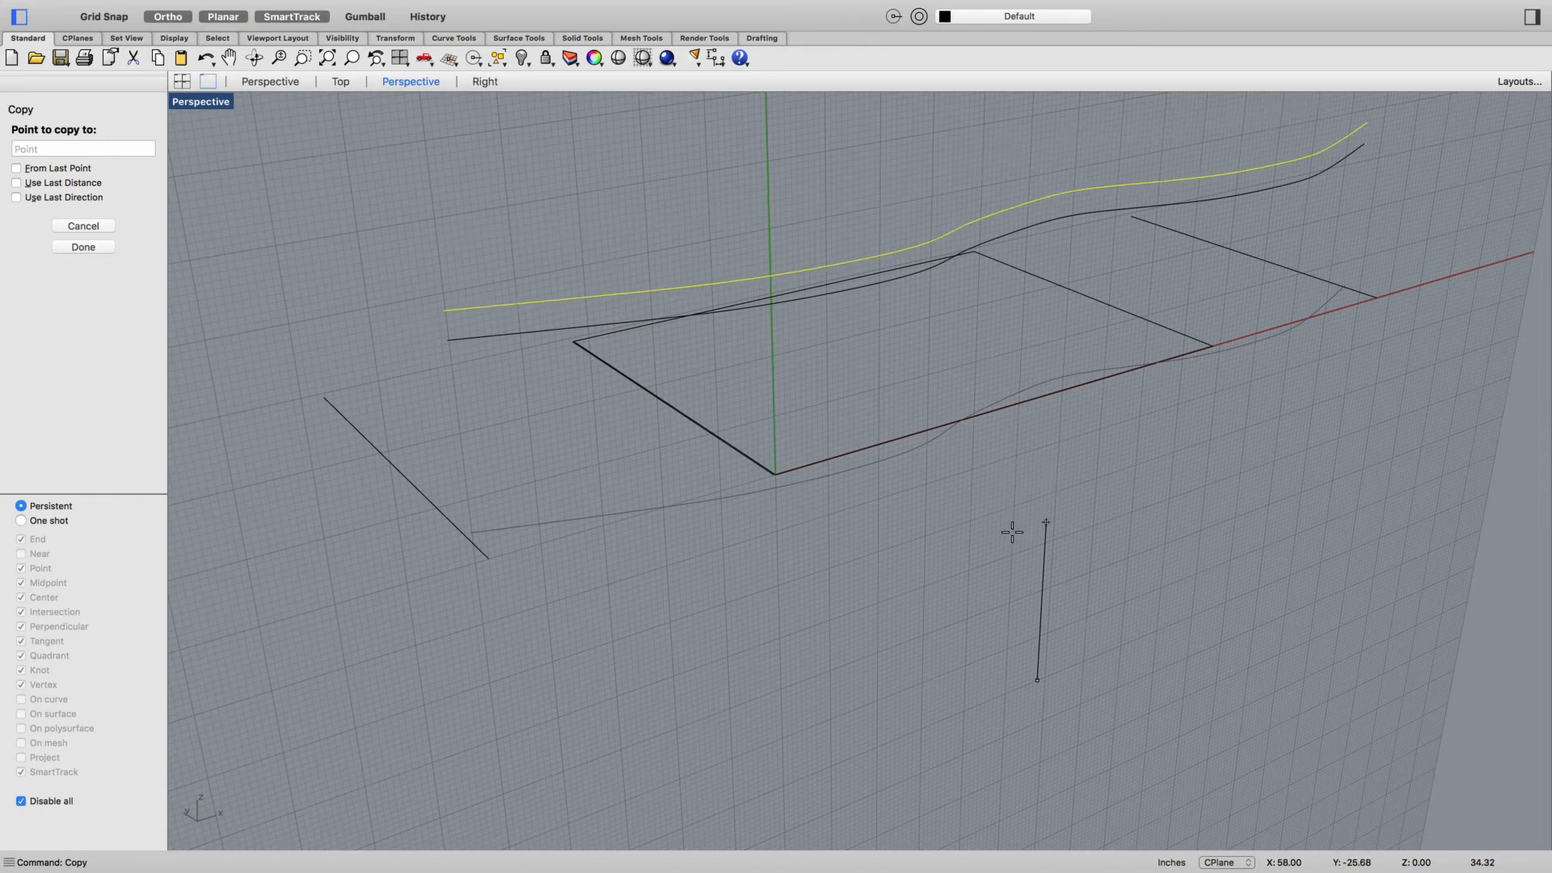
key("Return")
Show the upper curve's control points and lower its left end point so the curve slopes down toward the left guide line
right_click_drag(1241, 595, 1132, 595)
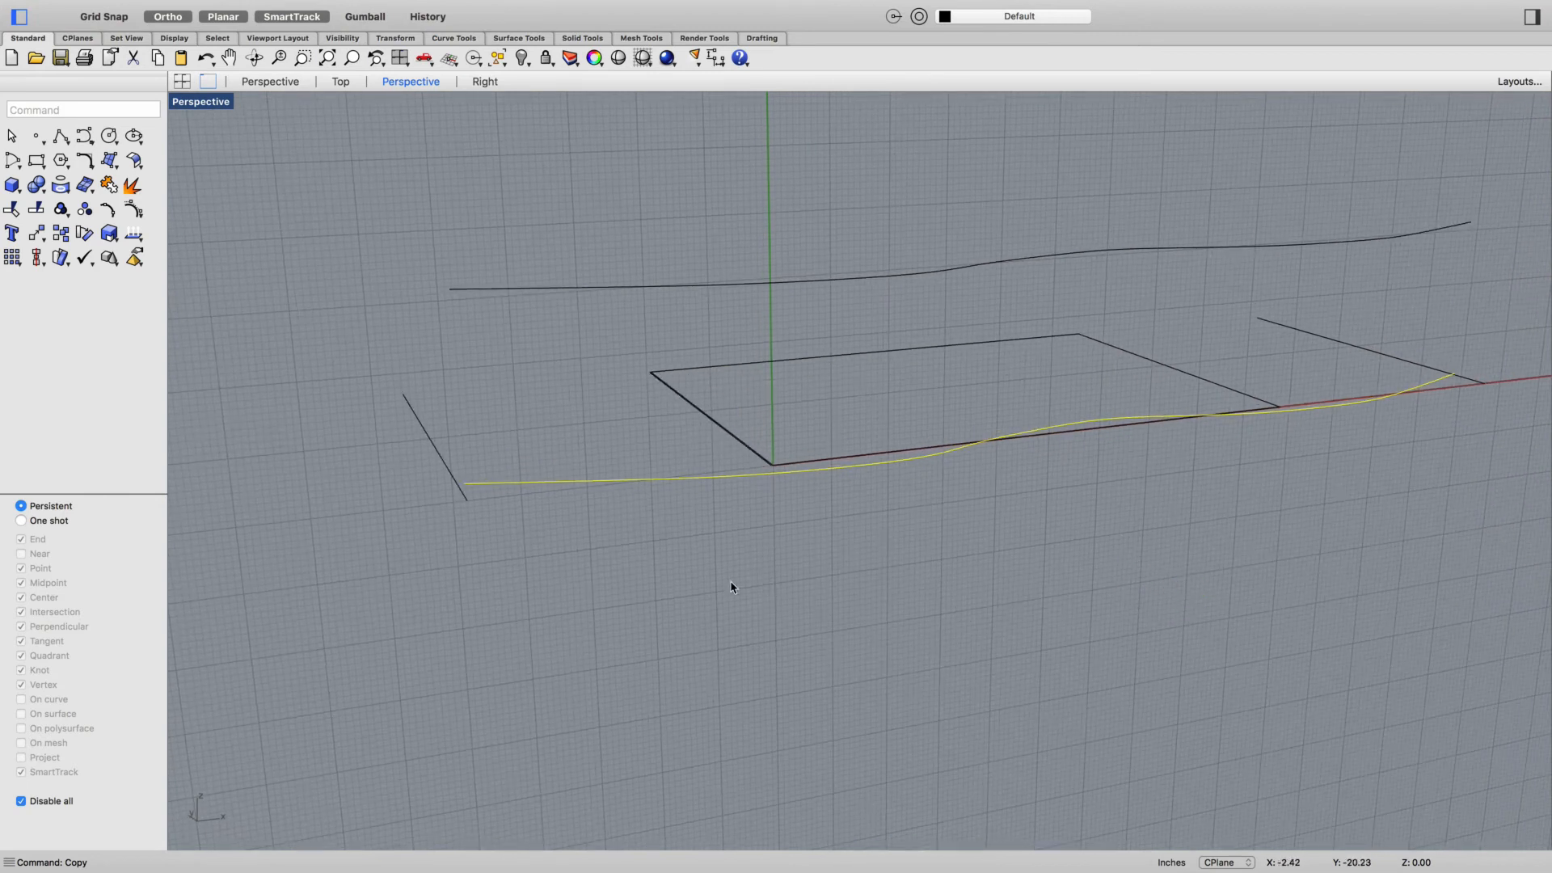
left_click(533, 290)
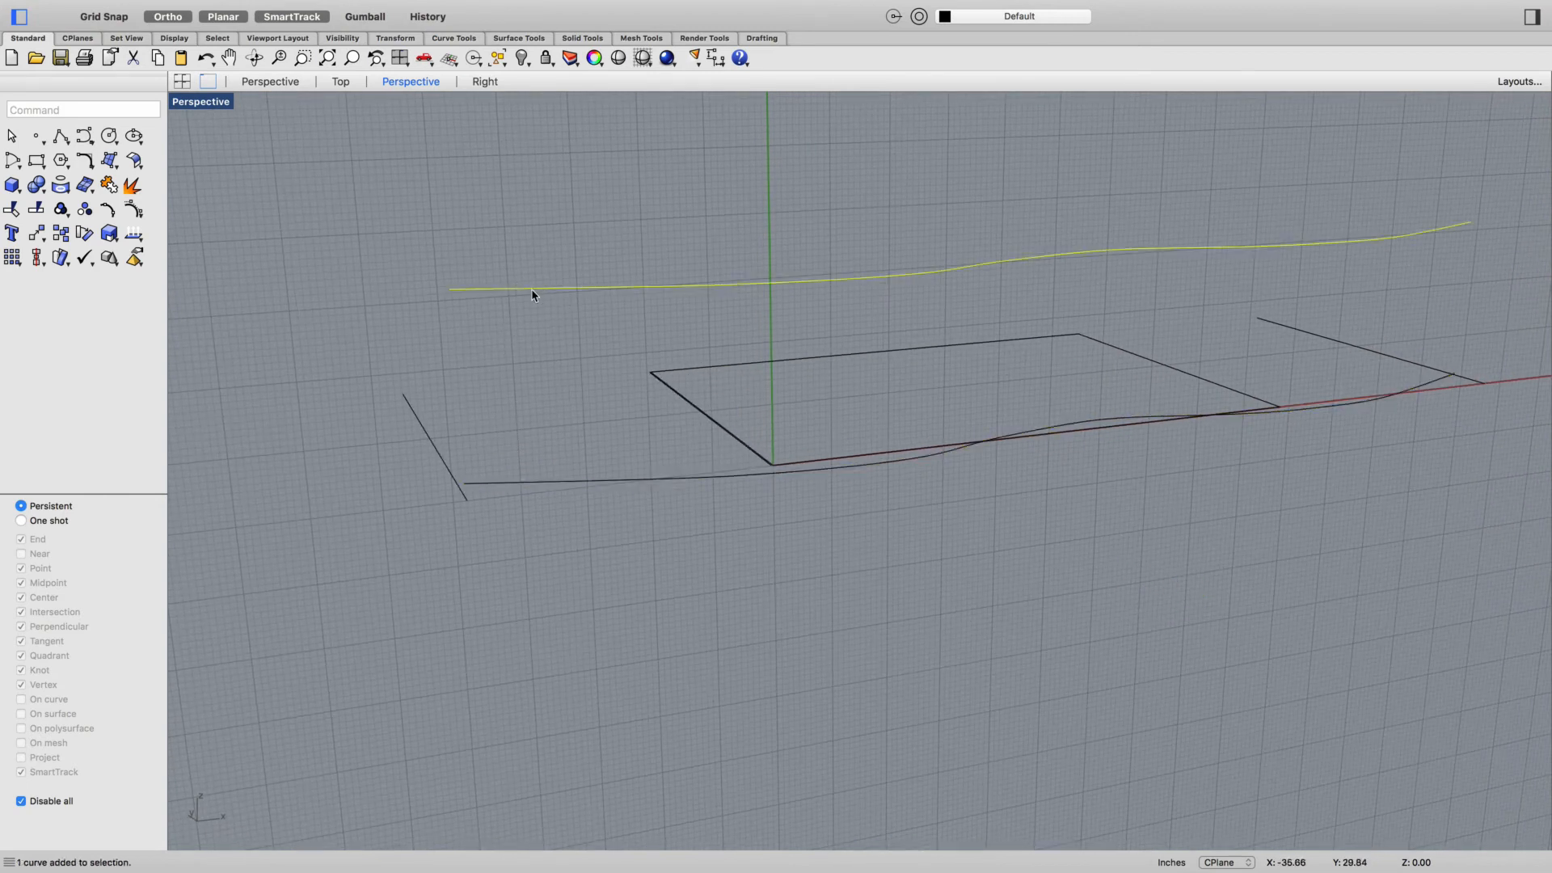
right_click(508, 303)
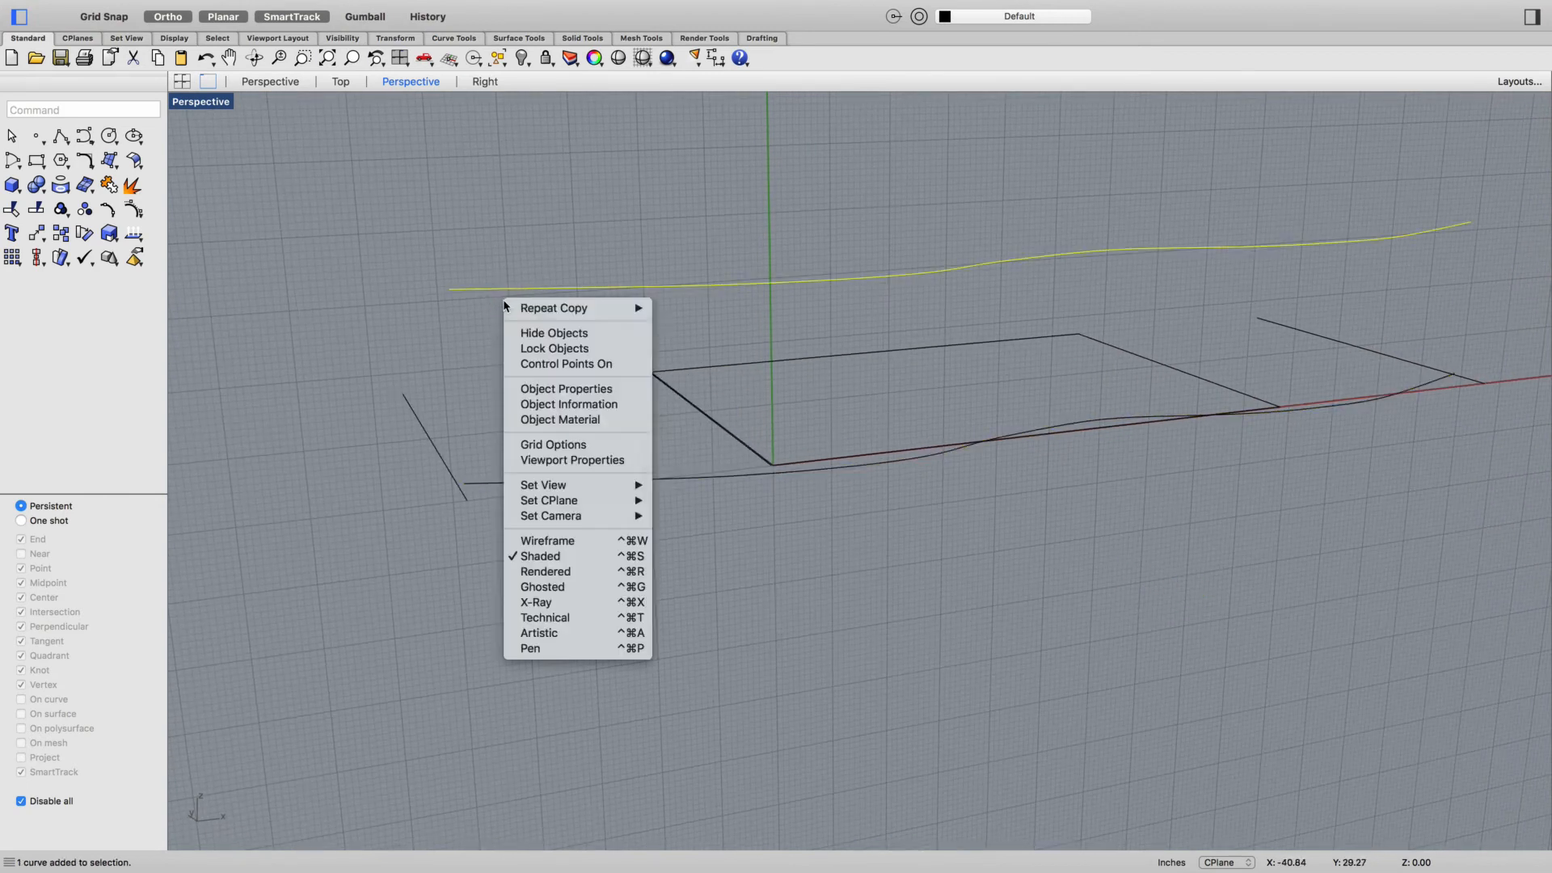
left_click(566, 364)
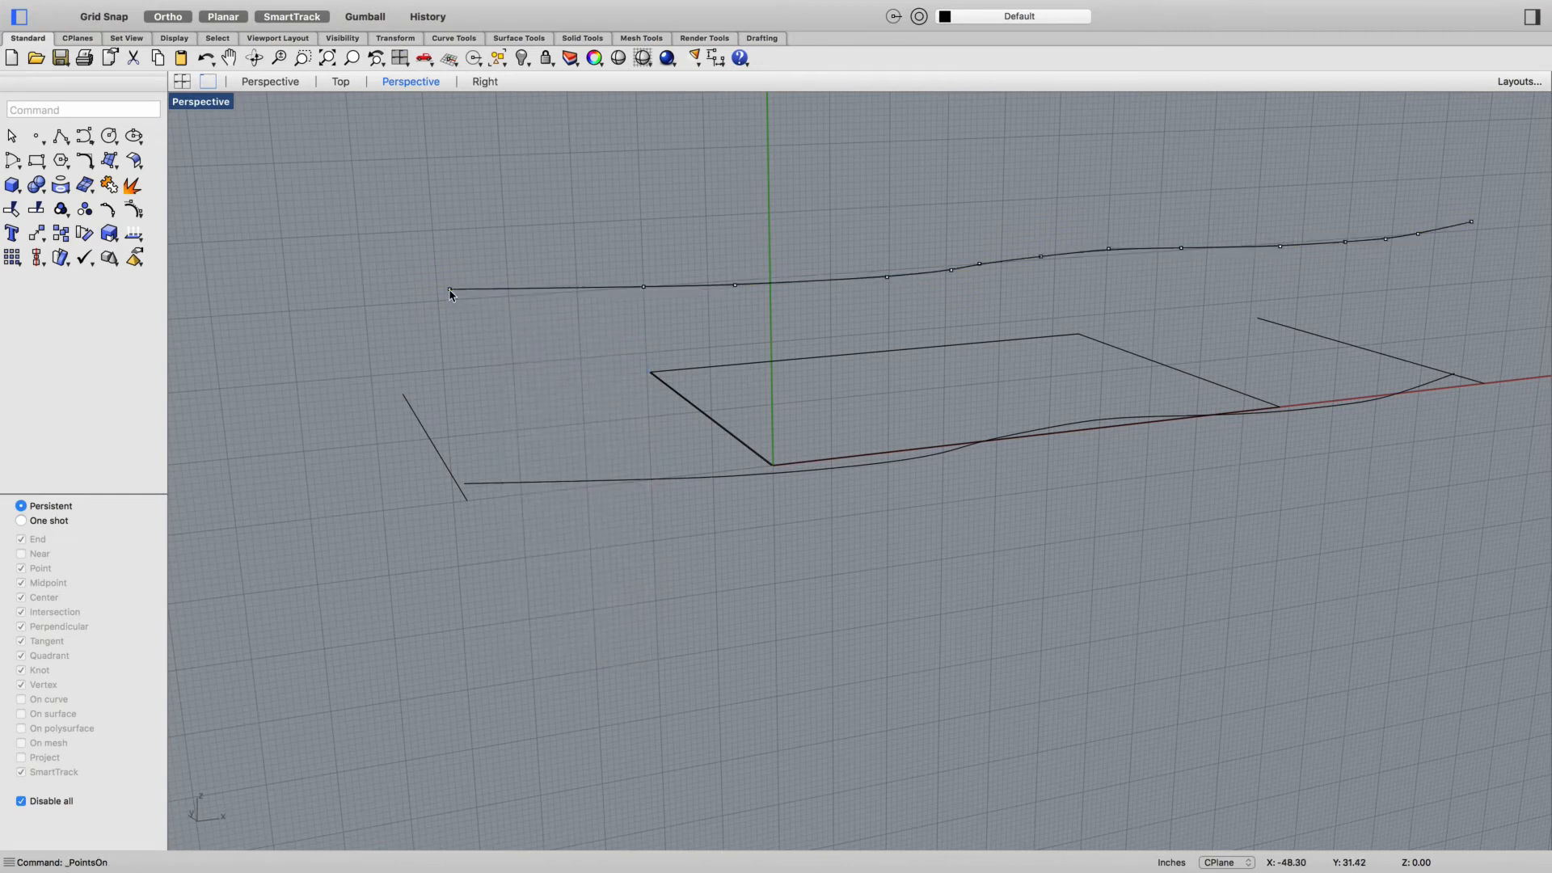
left_click_drag(451, 294, 455, 355)
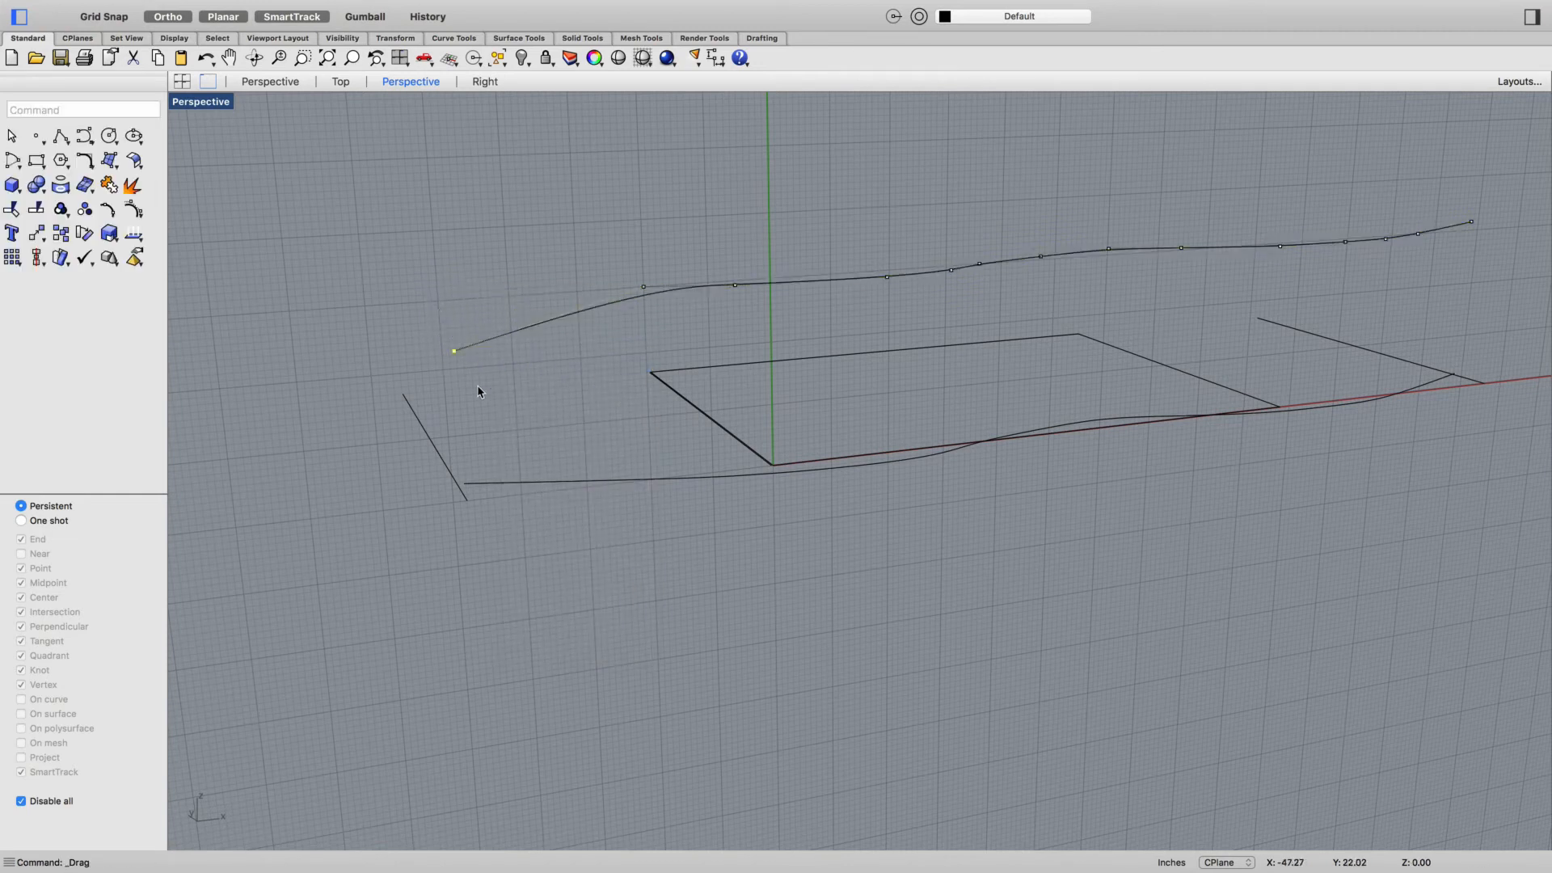
left_click(494, 457)
Show the lower curve's control points and raise its left end point slightly
left_click(481, 484)
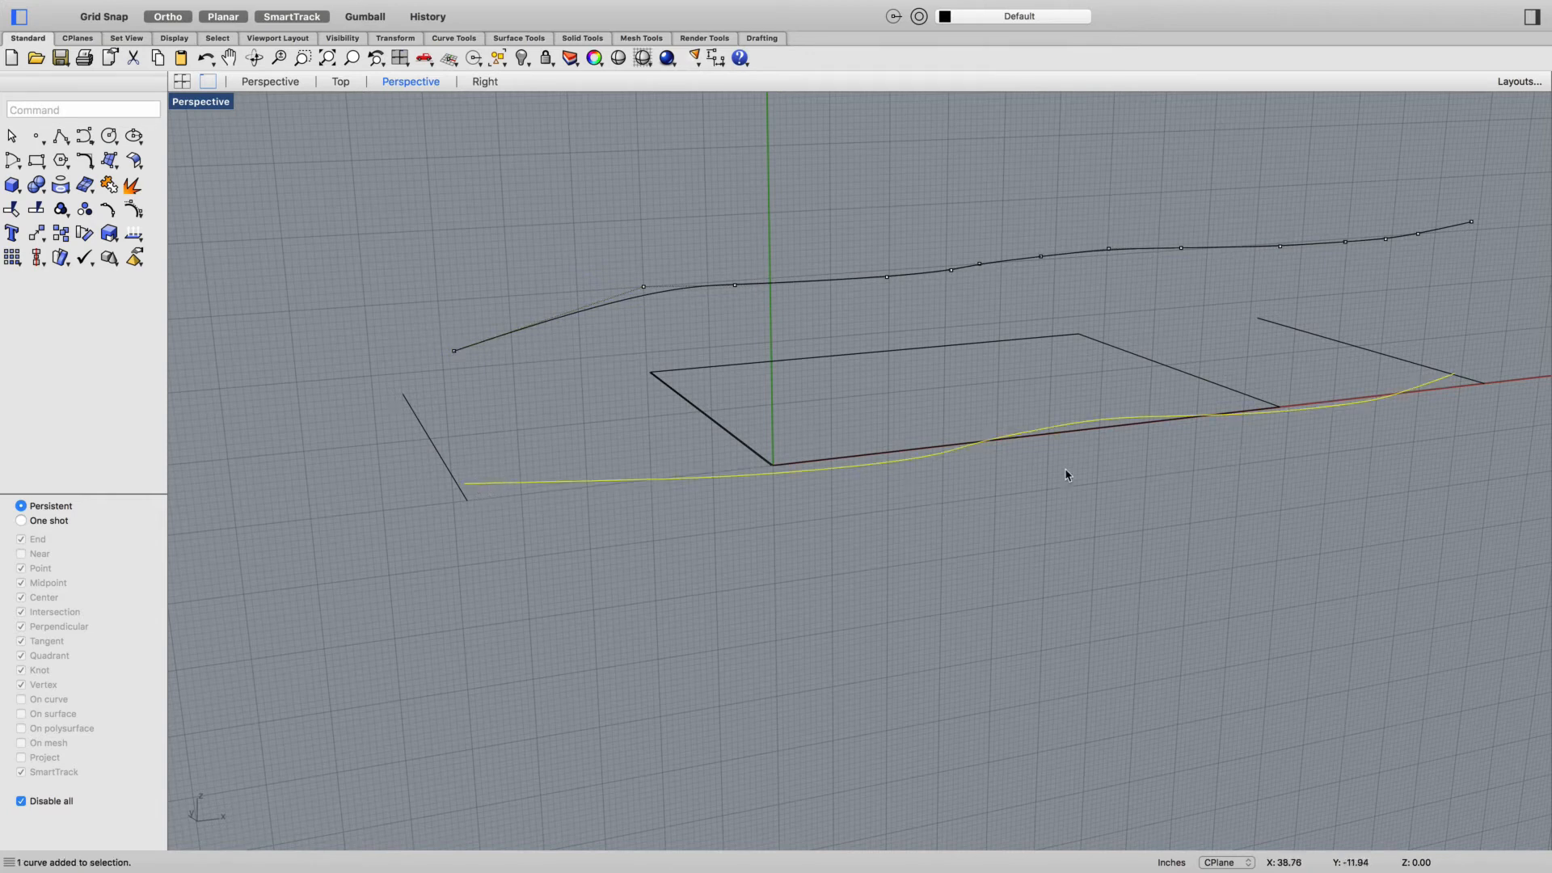
right_click(1338, 414)
left_click(1379, 501)
left_click_drag(463, 484, 467, 473)
left_click(565, 542)
Raise the right end control point of the lower curve by about 11.6 inches
scroll(1159, 530, "down", 6)
right_click_drag(1371, 495, 1389, 434)
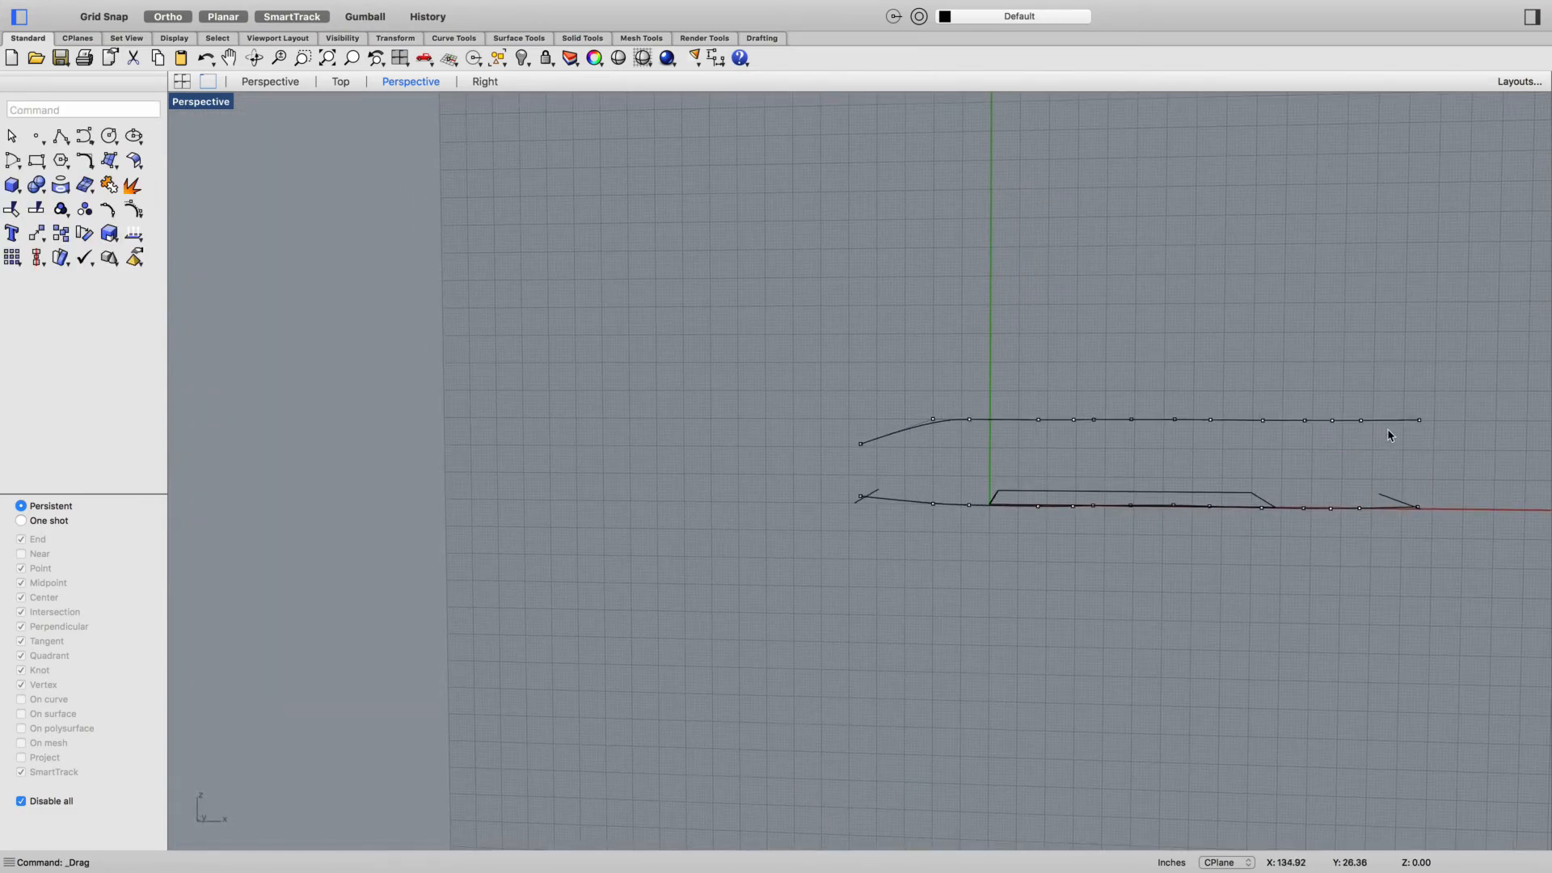
left_click(1418, 511)
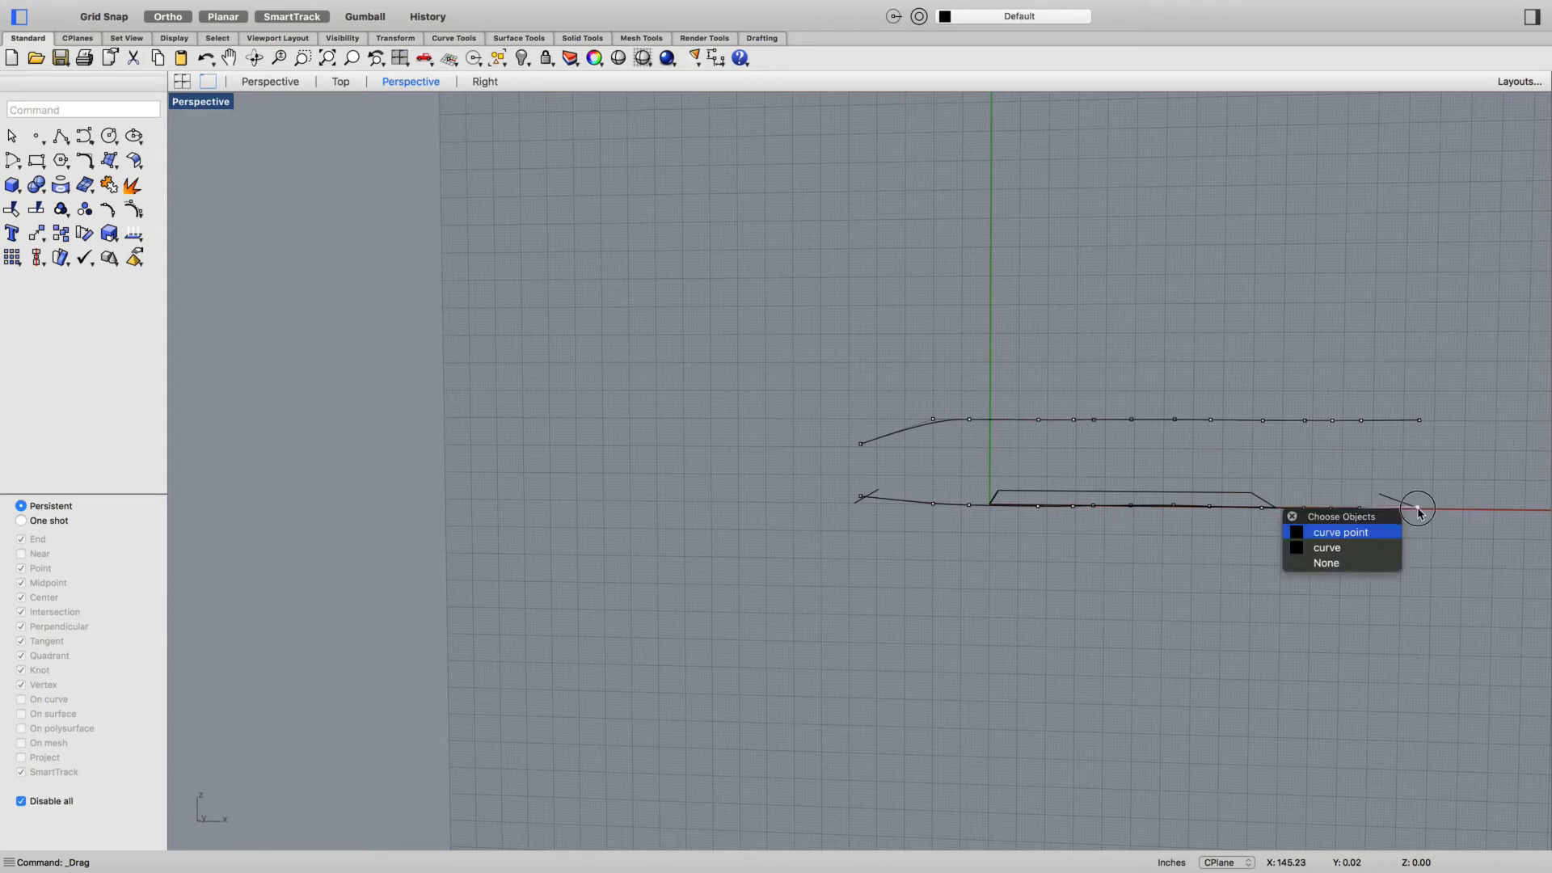
left_click(1384, 532)
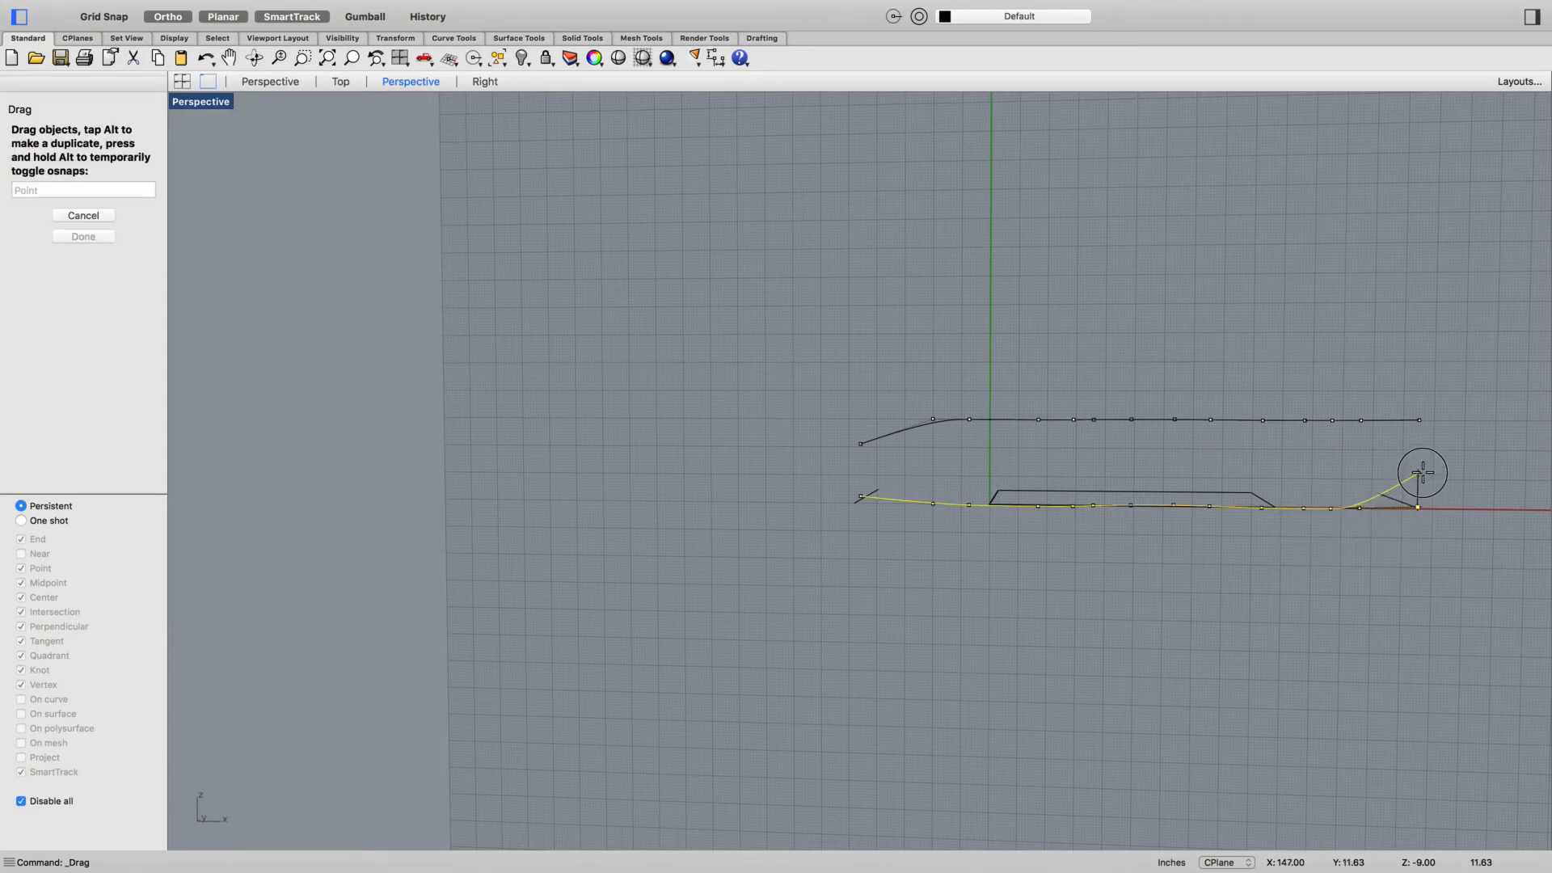
left_click(1421, 473)
mouse_move(1388, 565)
right_mouse_down()
mouse_move(1354, 564)
mouse_move(1403, 571)
mouse_move(1378, 627)
mouse_move(1408, 577)
right_mouse_up()
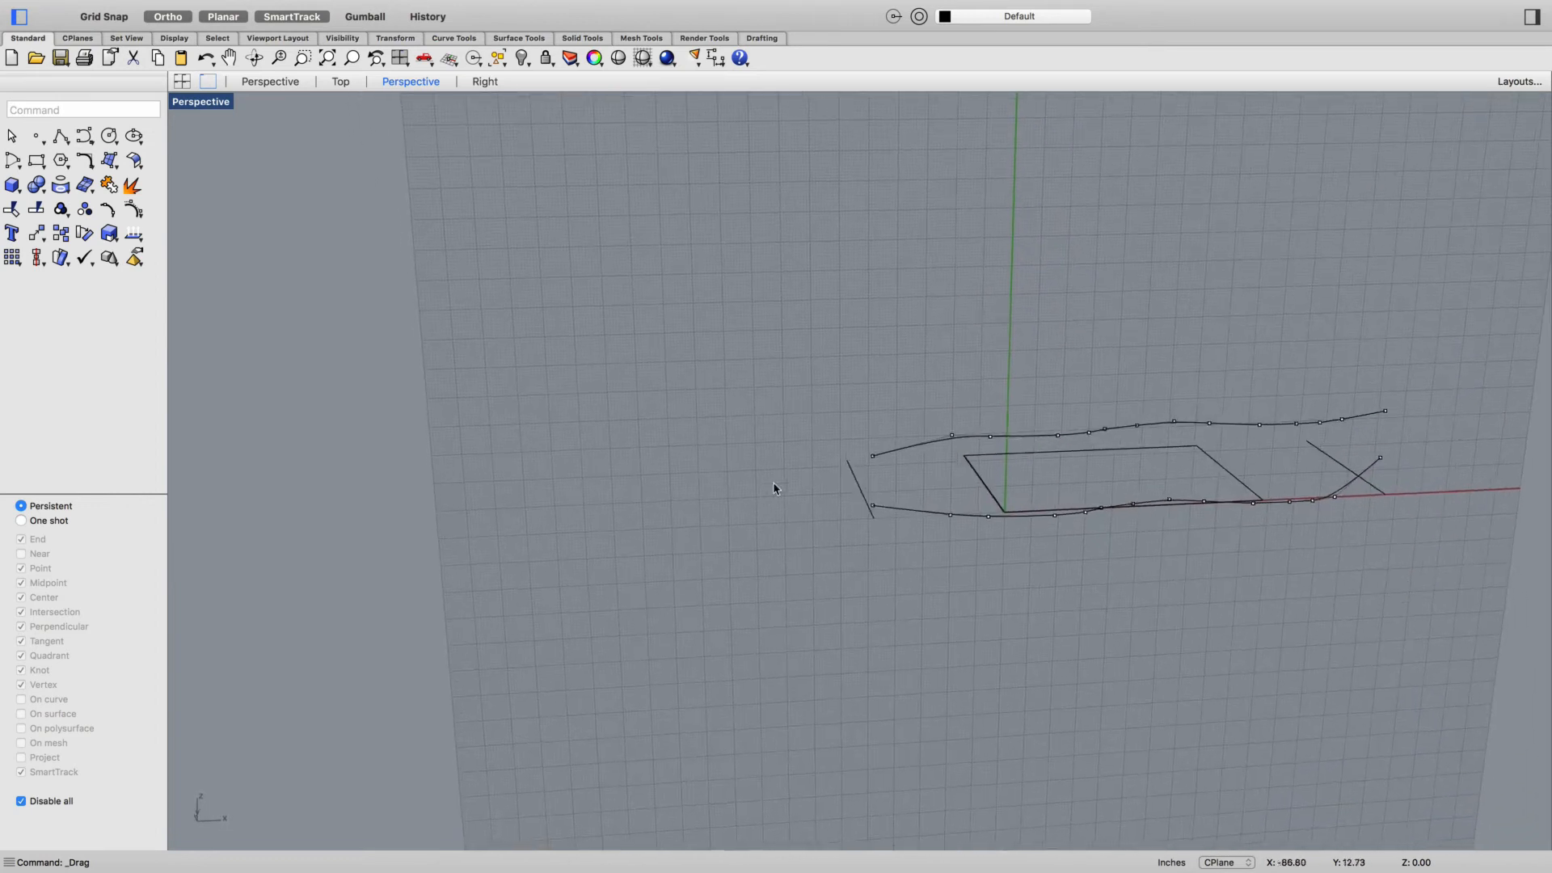
Draw a line from the lower curve's left end toward the upper curve's left end
scroll(911, 480, "up", 8)
type("line")
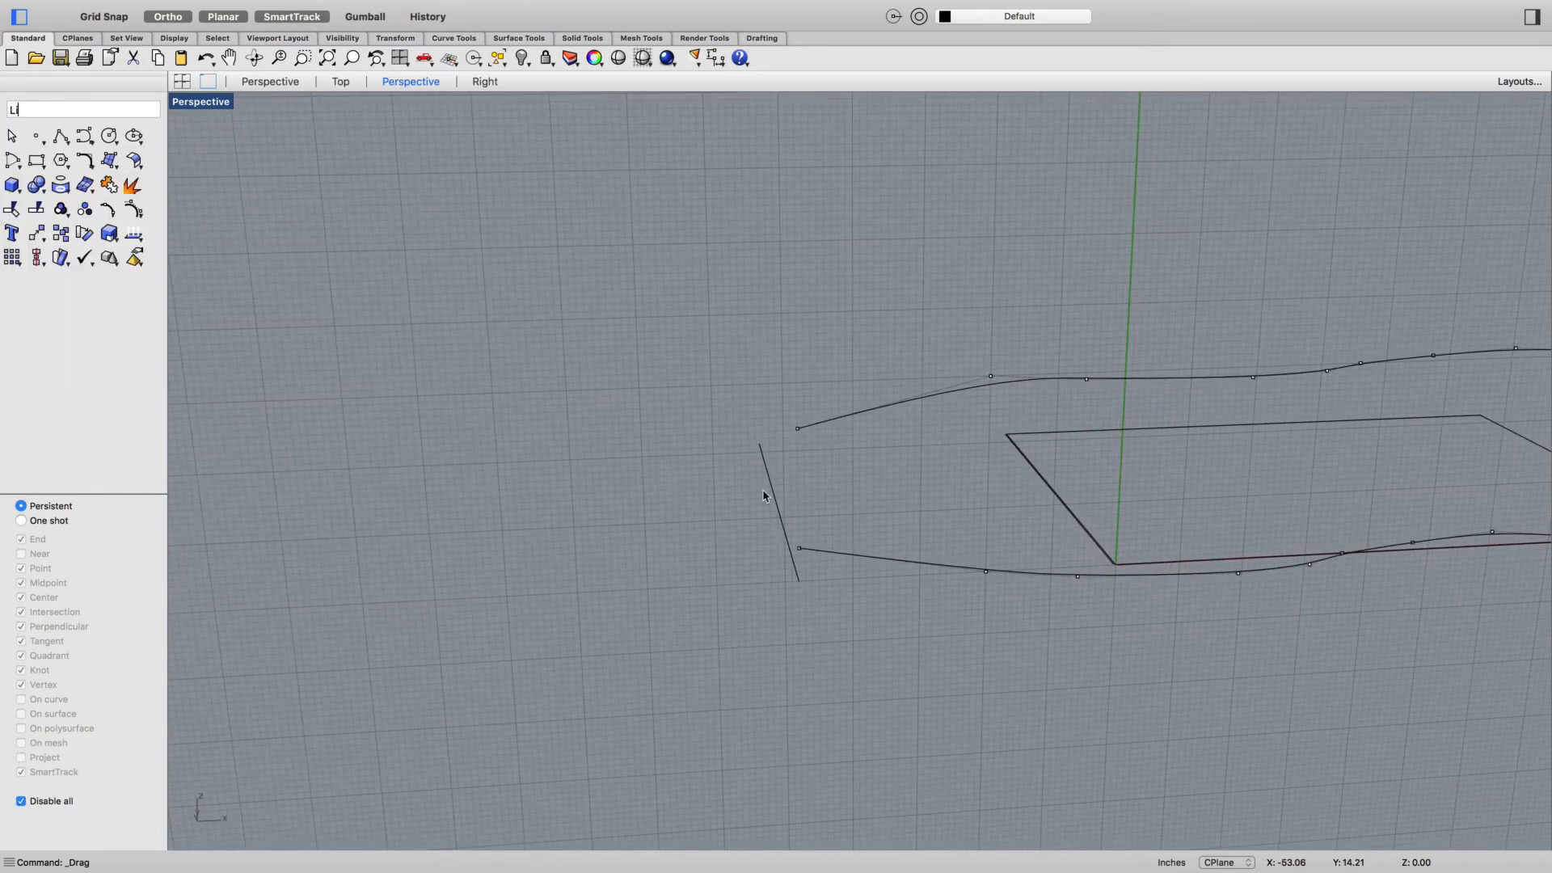
key("Return")
left_click(799, 550)
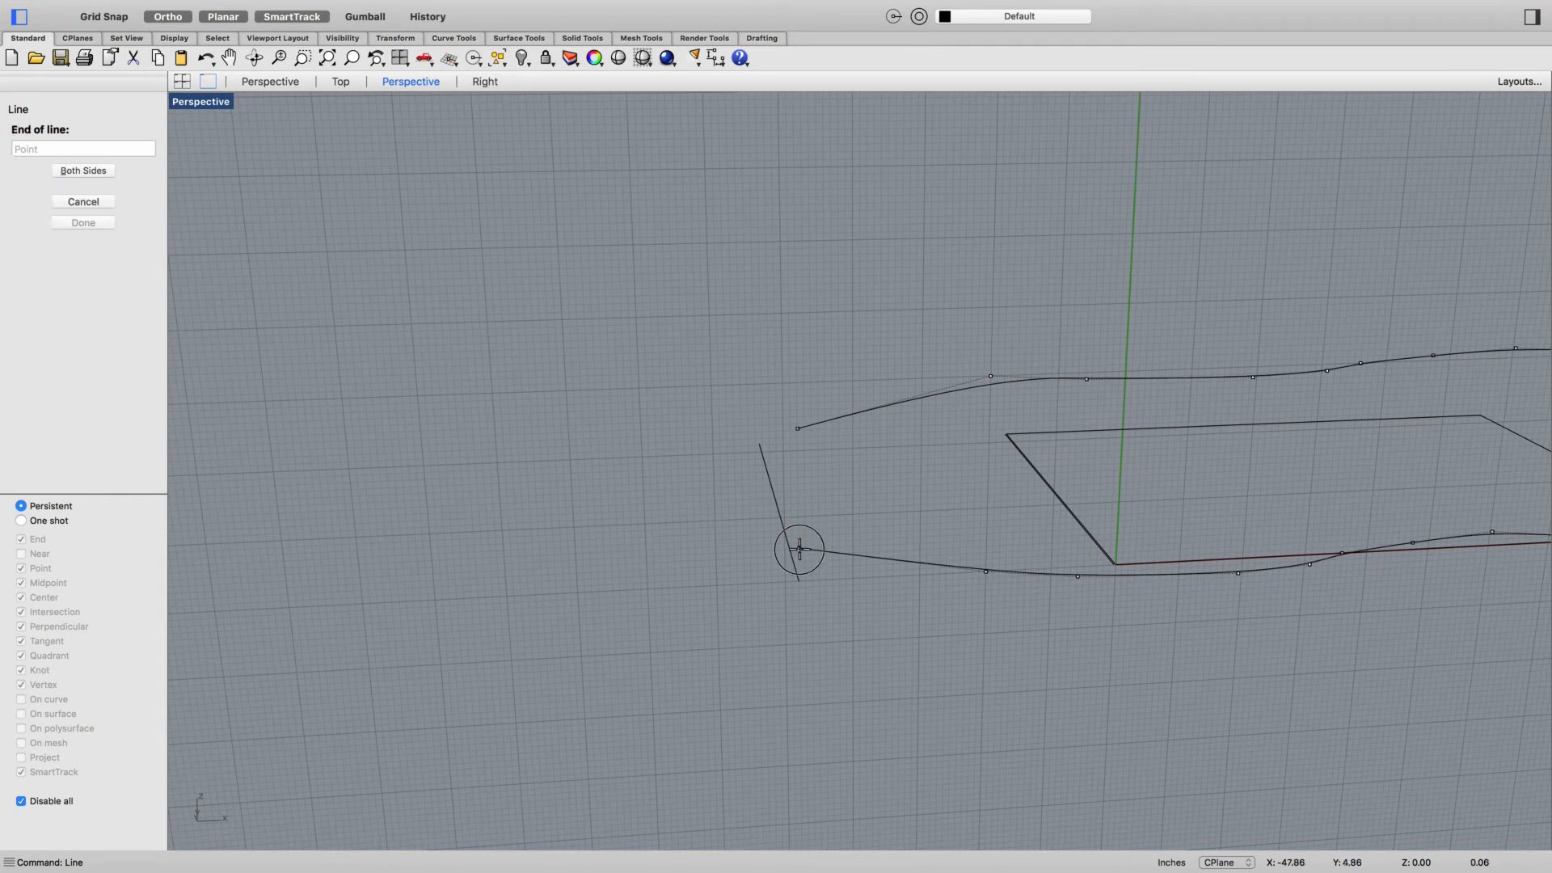
left_click(798, 429)
scroll(1048, 490, "down", 5)
Draw a line from the upper curve's right end toward the lower curve's right end, and delete it
key("Return")
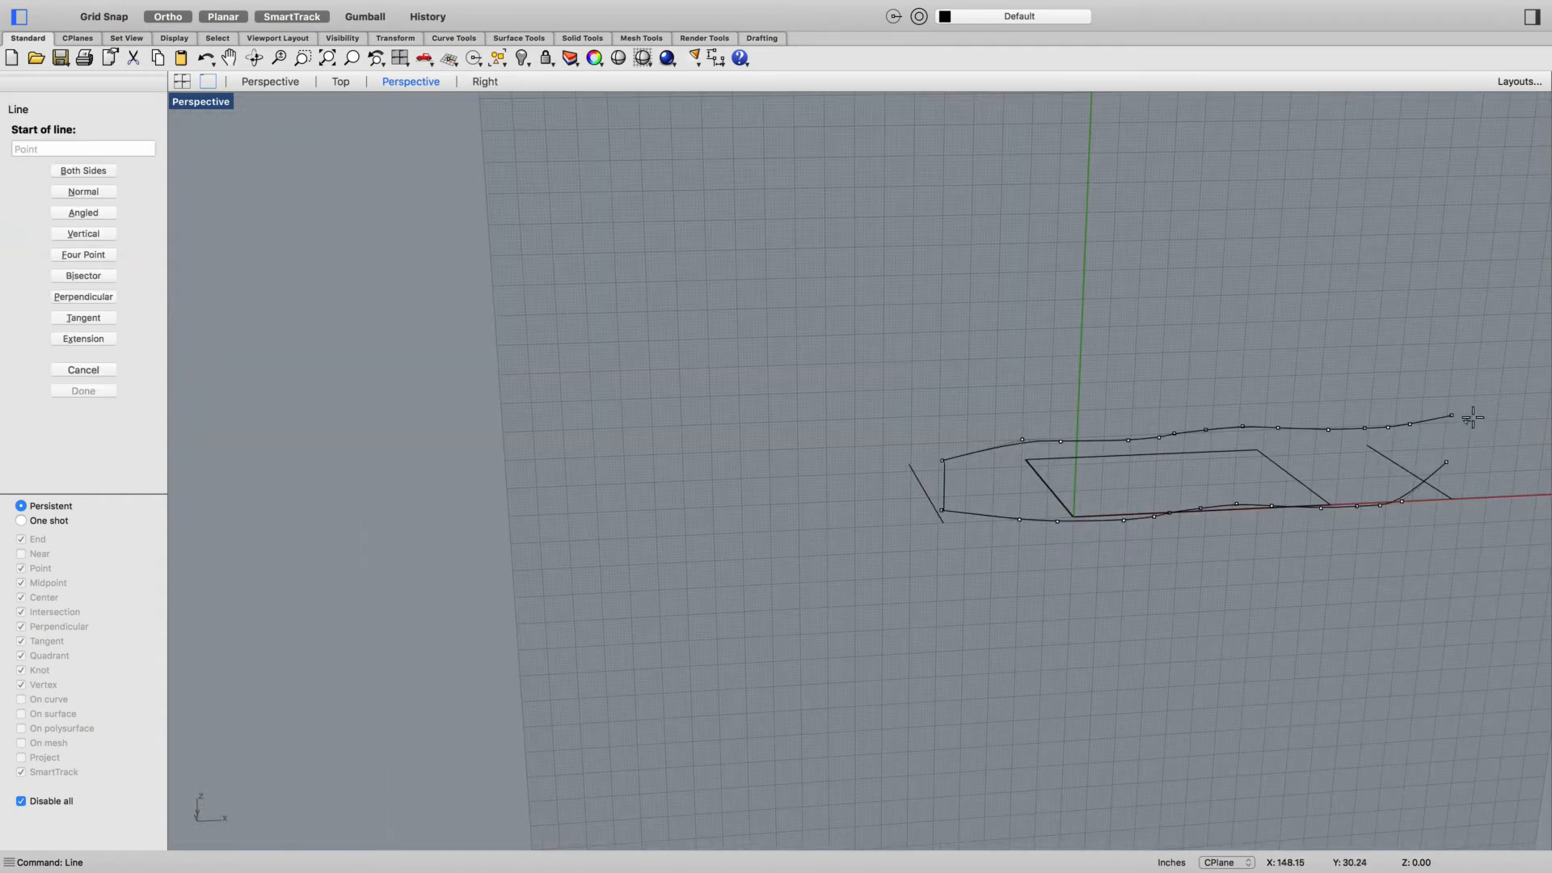
left_click(1455, 417)
left_click(1452, 453)
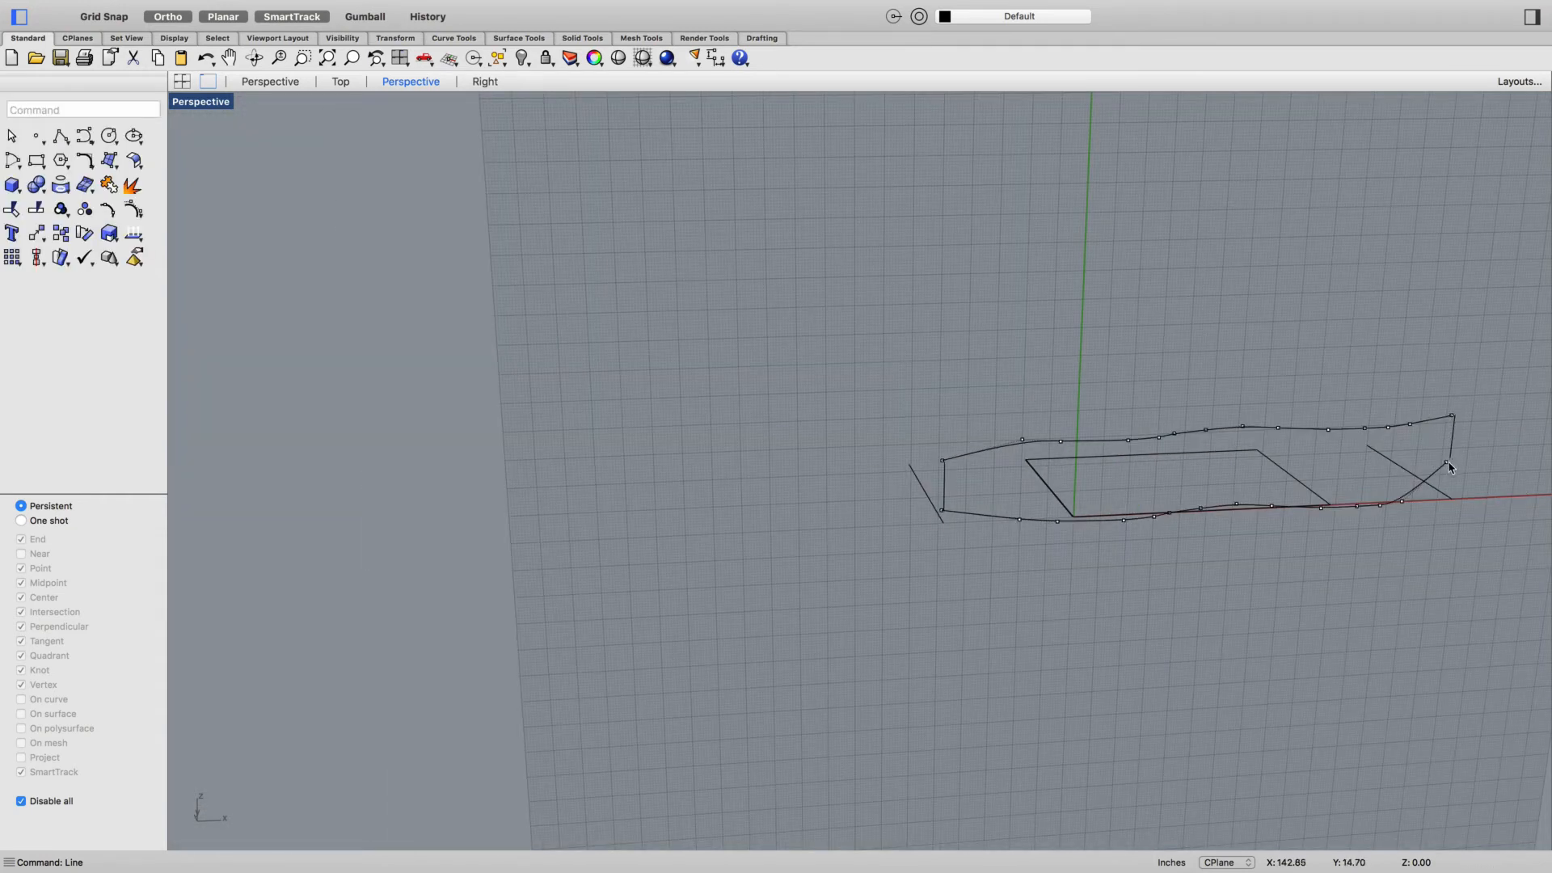
scroll(1453, 455, "up", 5)
left_click(1441, 444)
key("Delete")
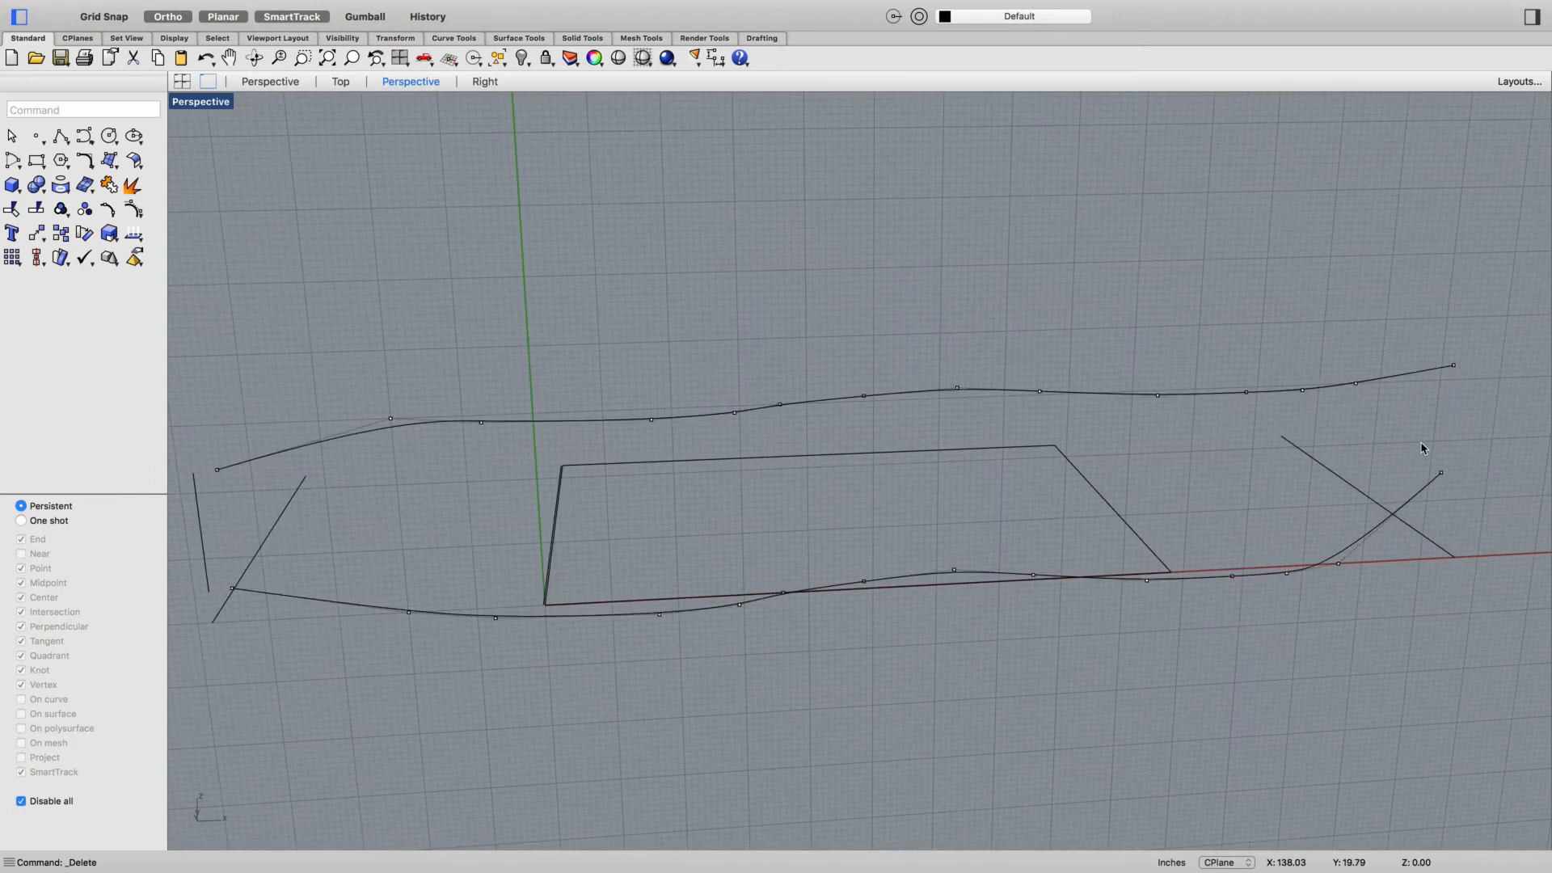
key("Return")
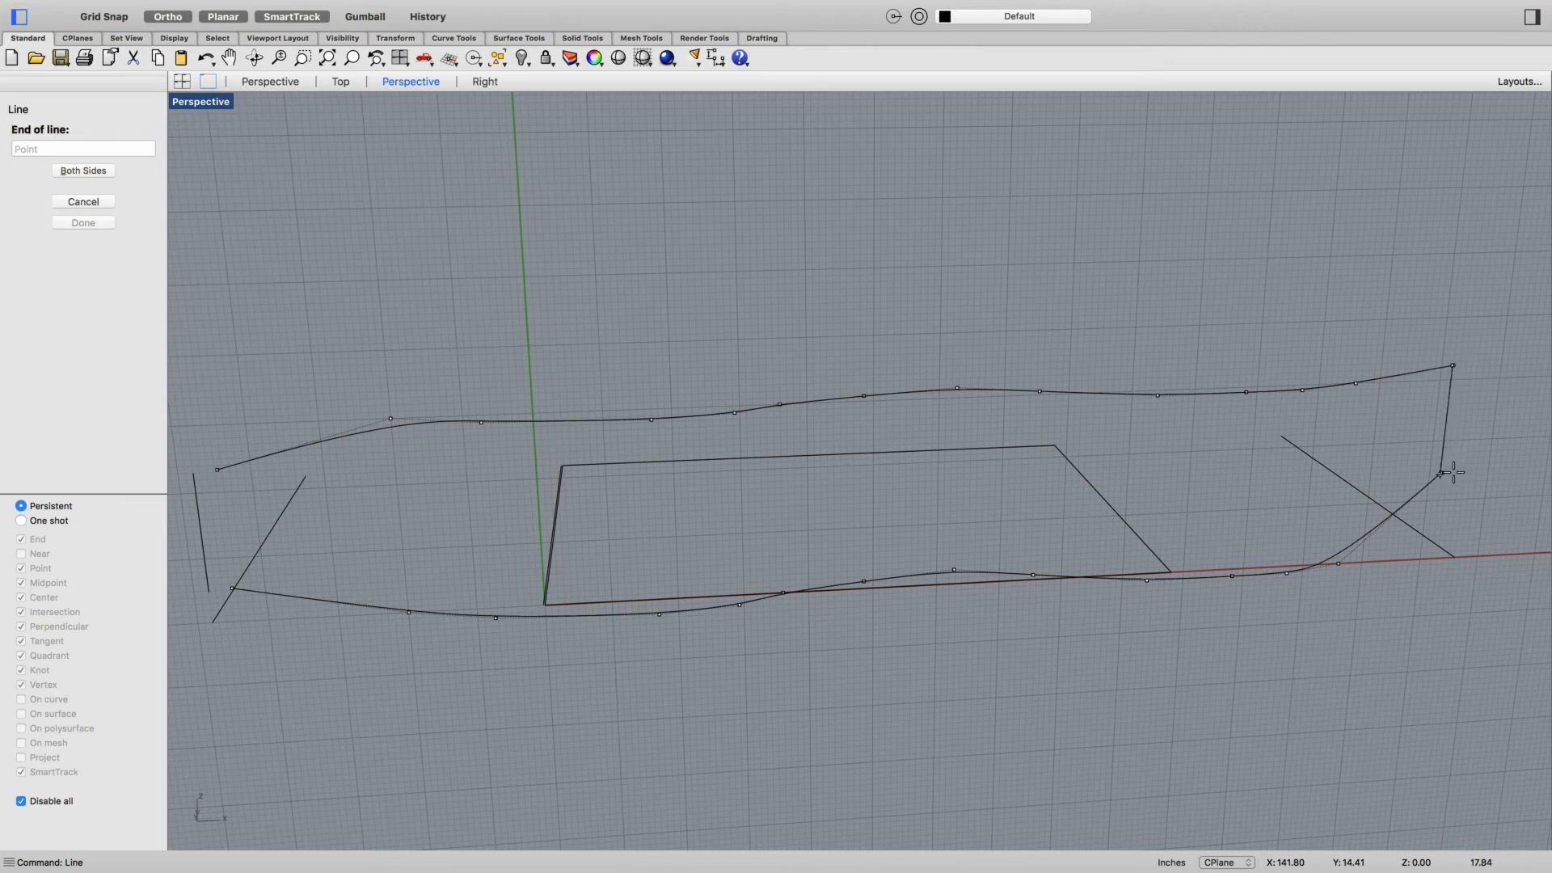
key("Escape")
key("Return")
scroll(1463, 363, "up", 5)
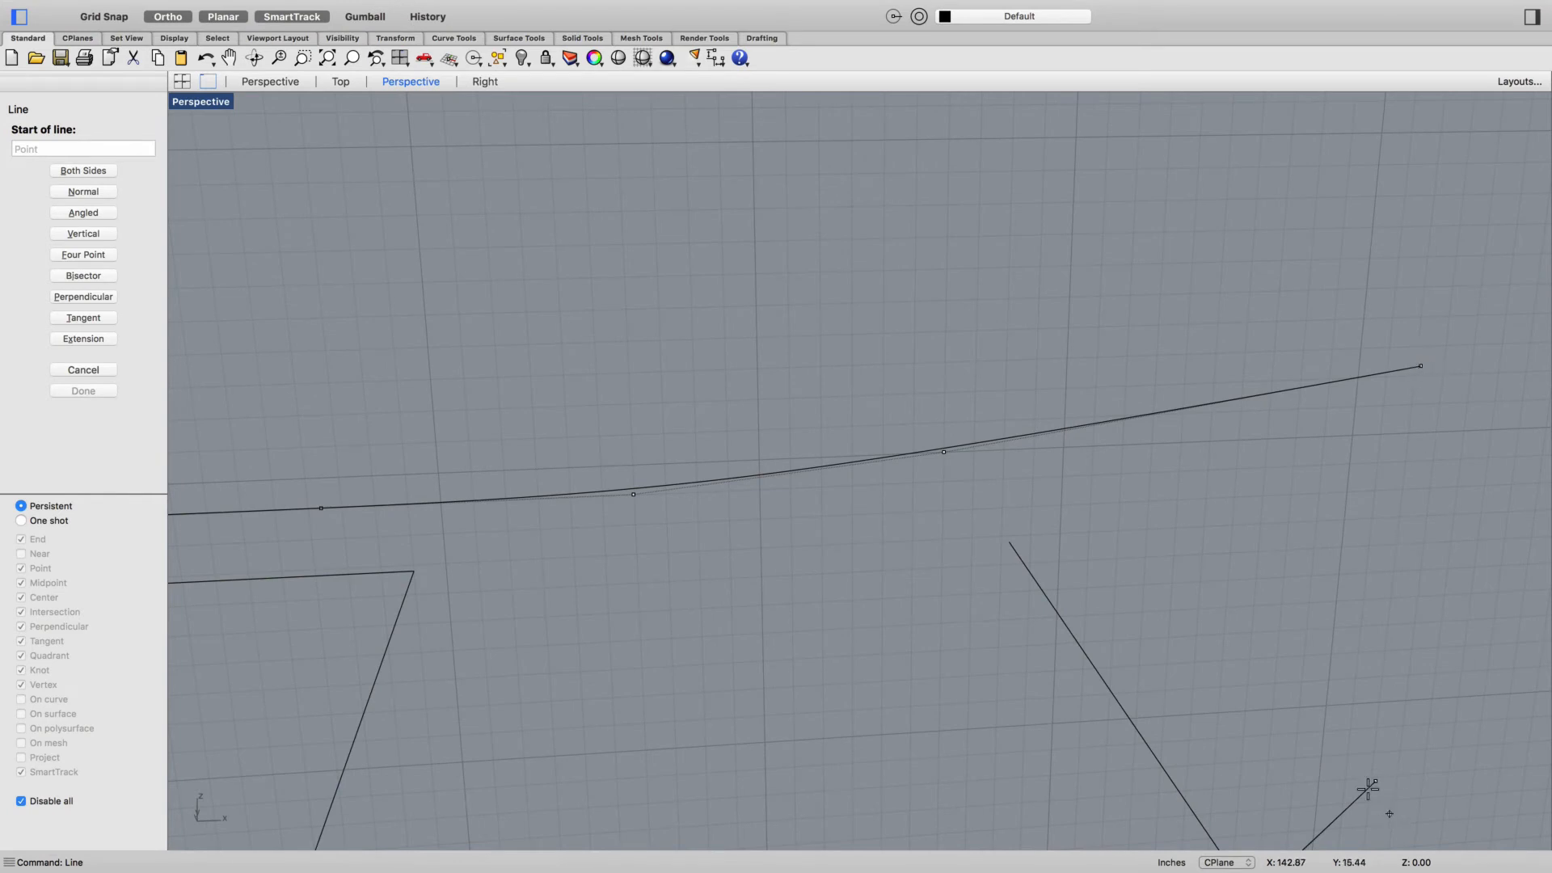
key("Escape")
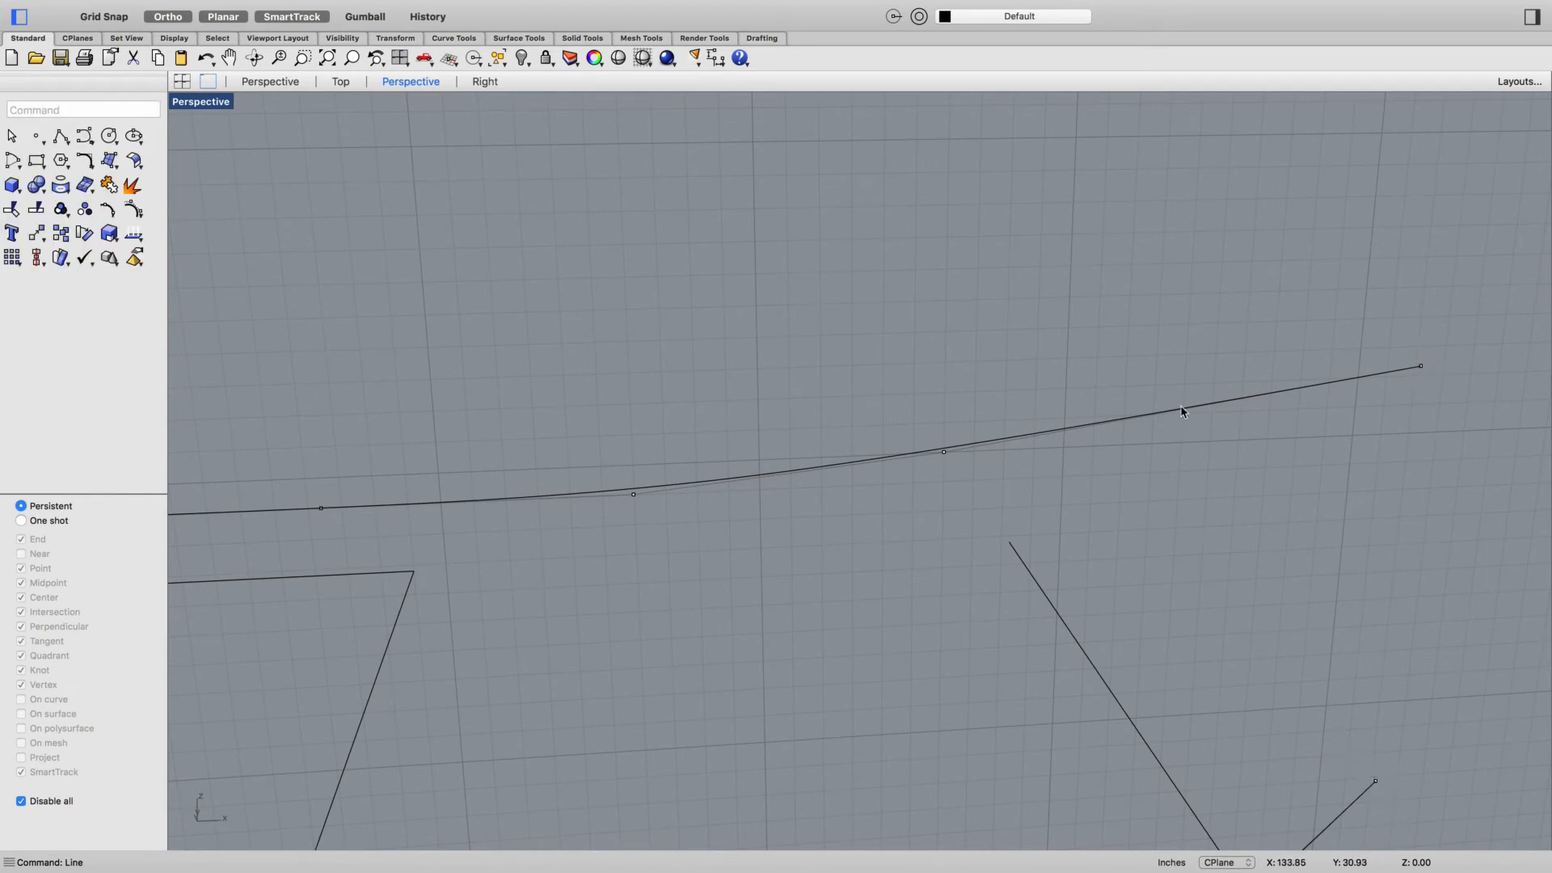
right_click_drag(1214, 444, 1216, 453)
right_click(1223, 458)
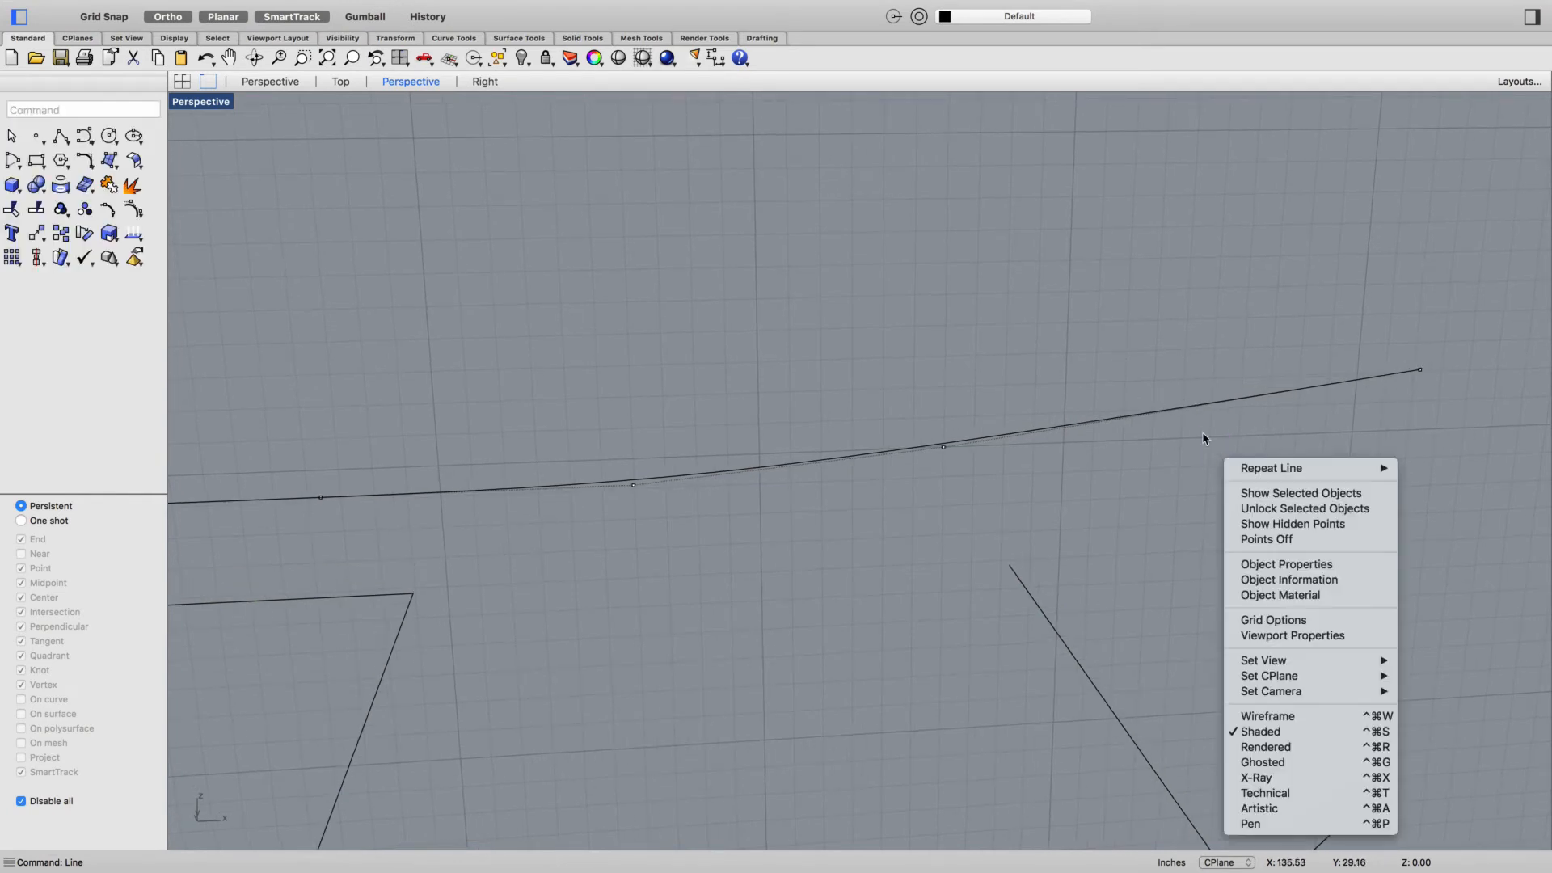
Turn off the control points and connect the right ends of the lower and upper curves with an end-snapped line
left_click(1269, 541)
scroll(1288, 569, "down", 5)
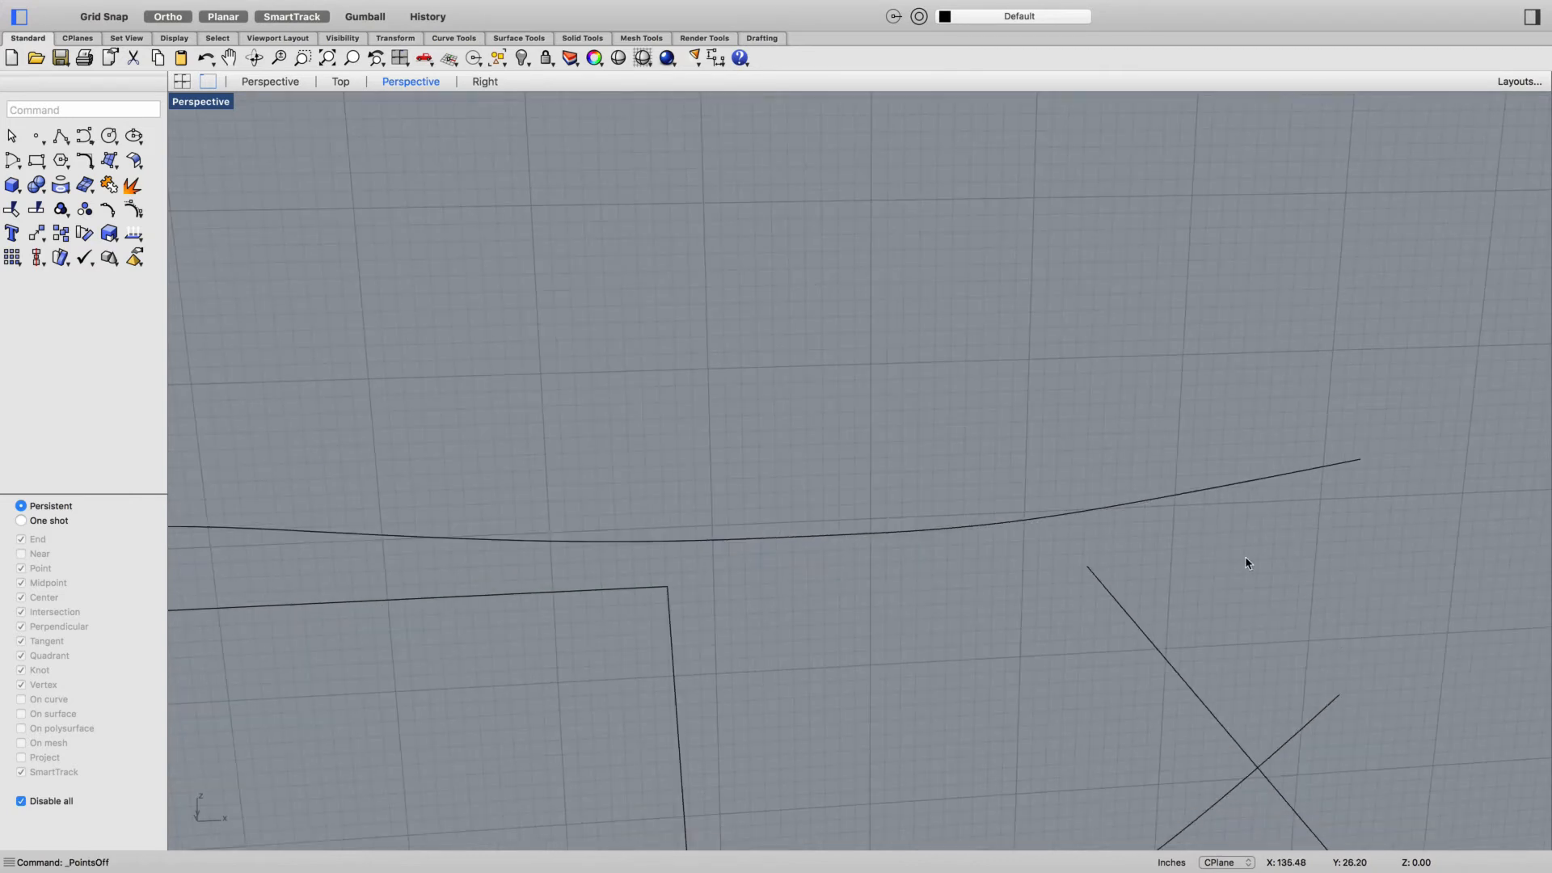
type("line")
key("Return")
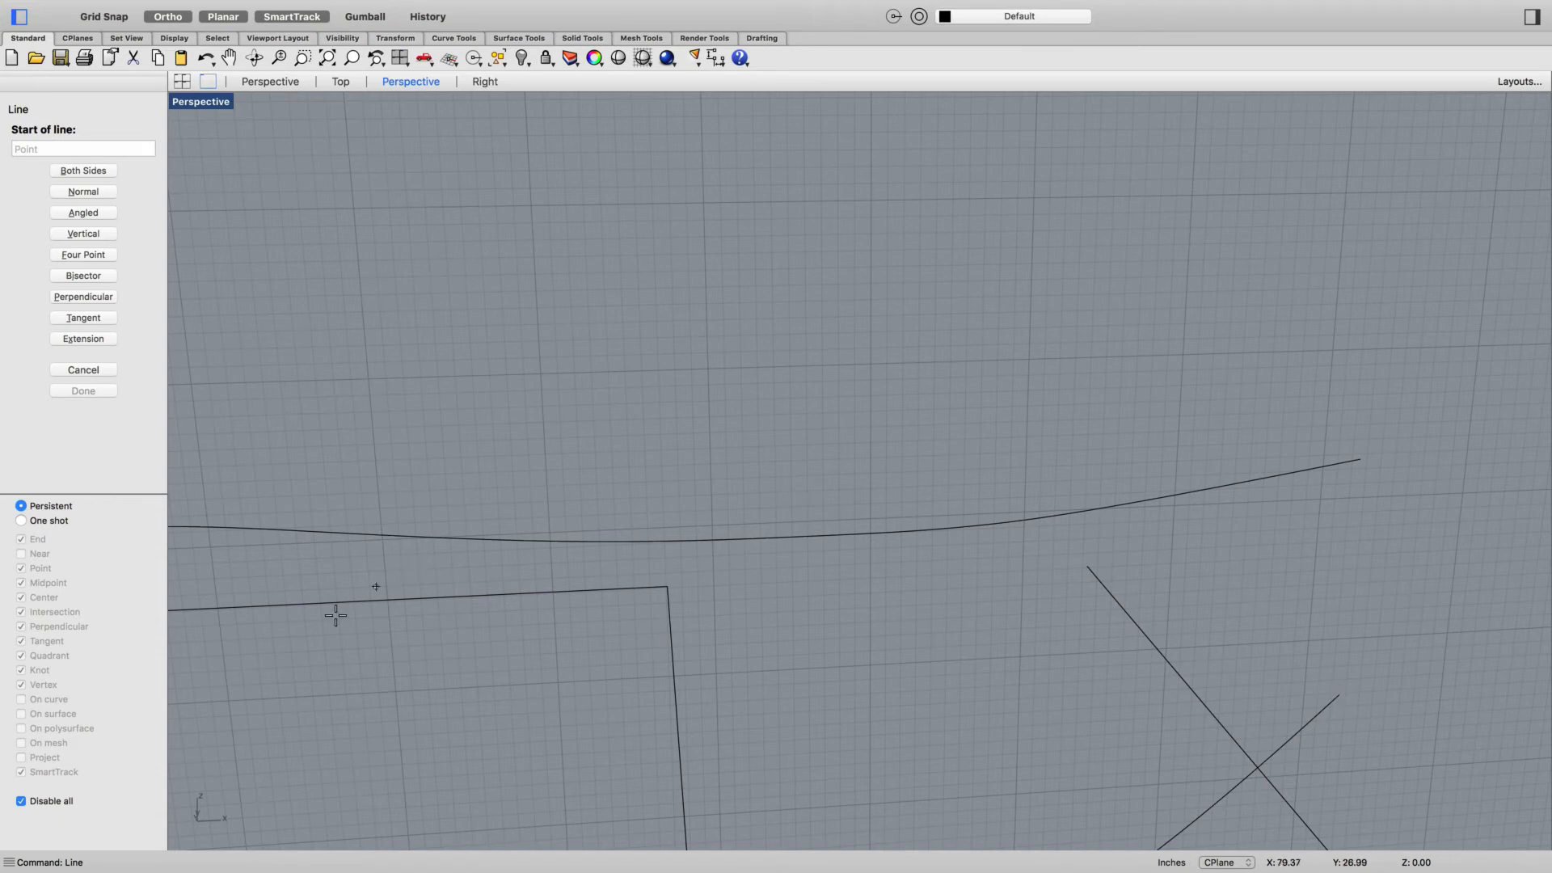
left_click(21, 801)
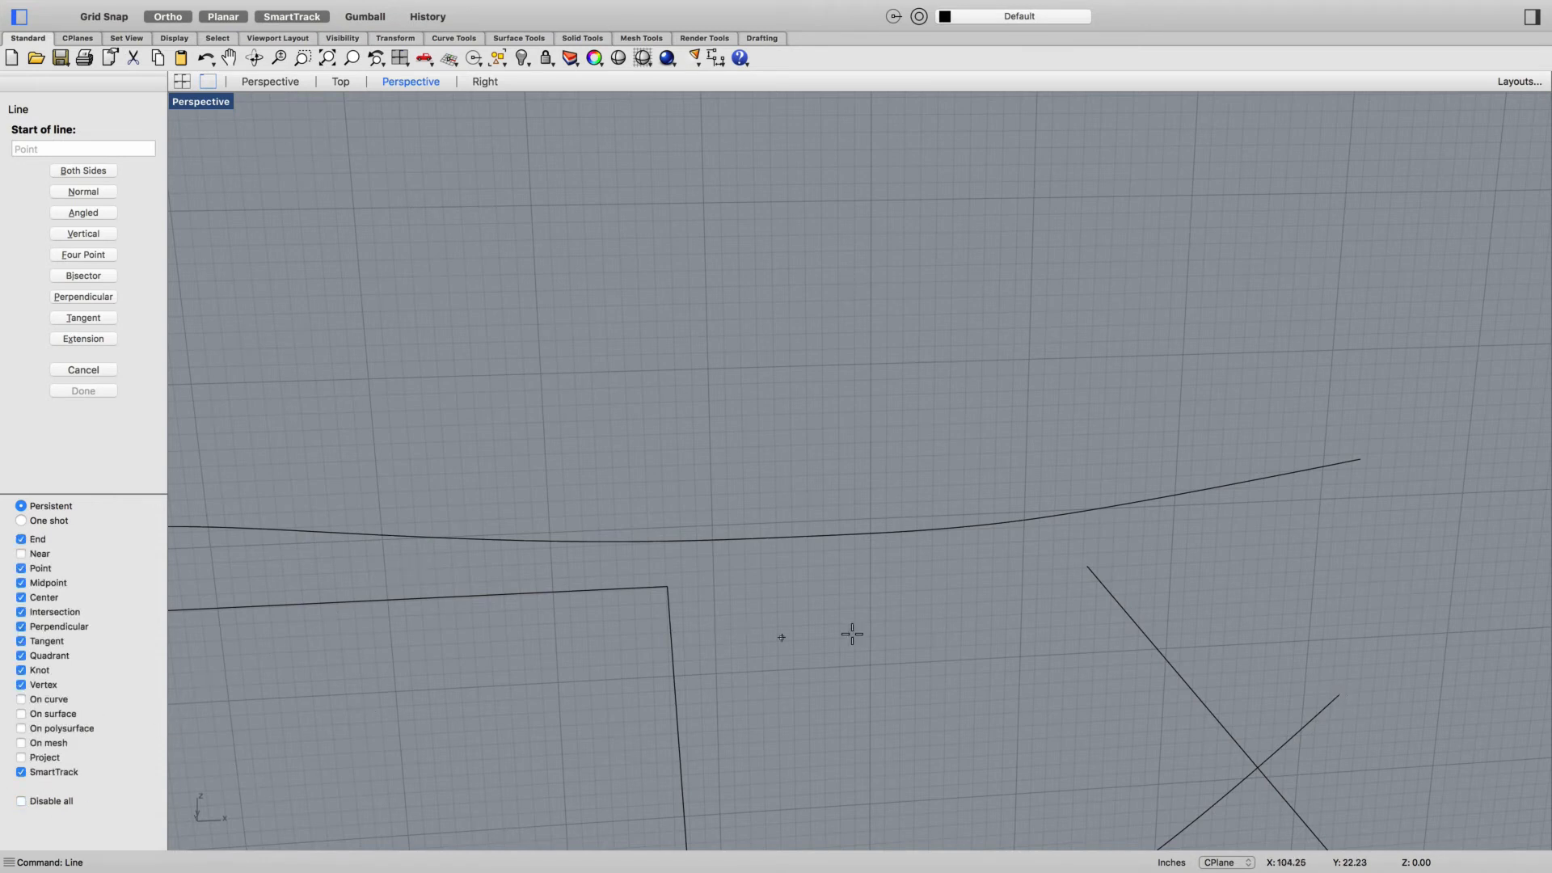
left_click(1340, 696)
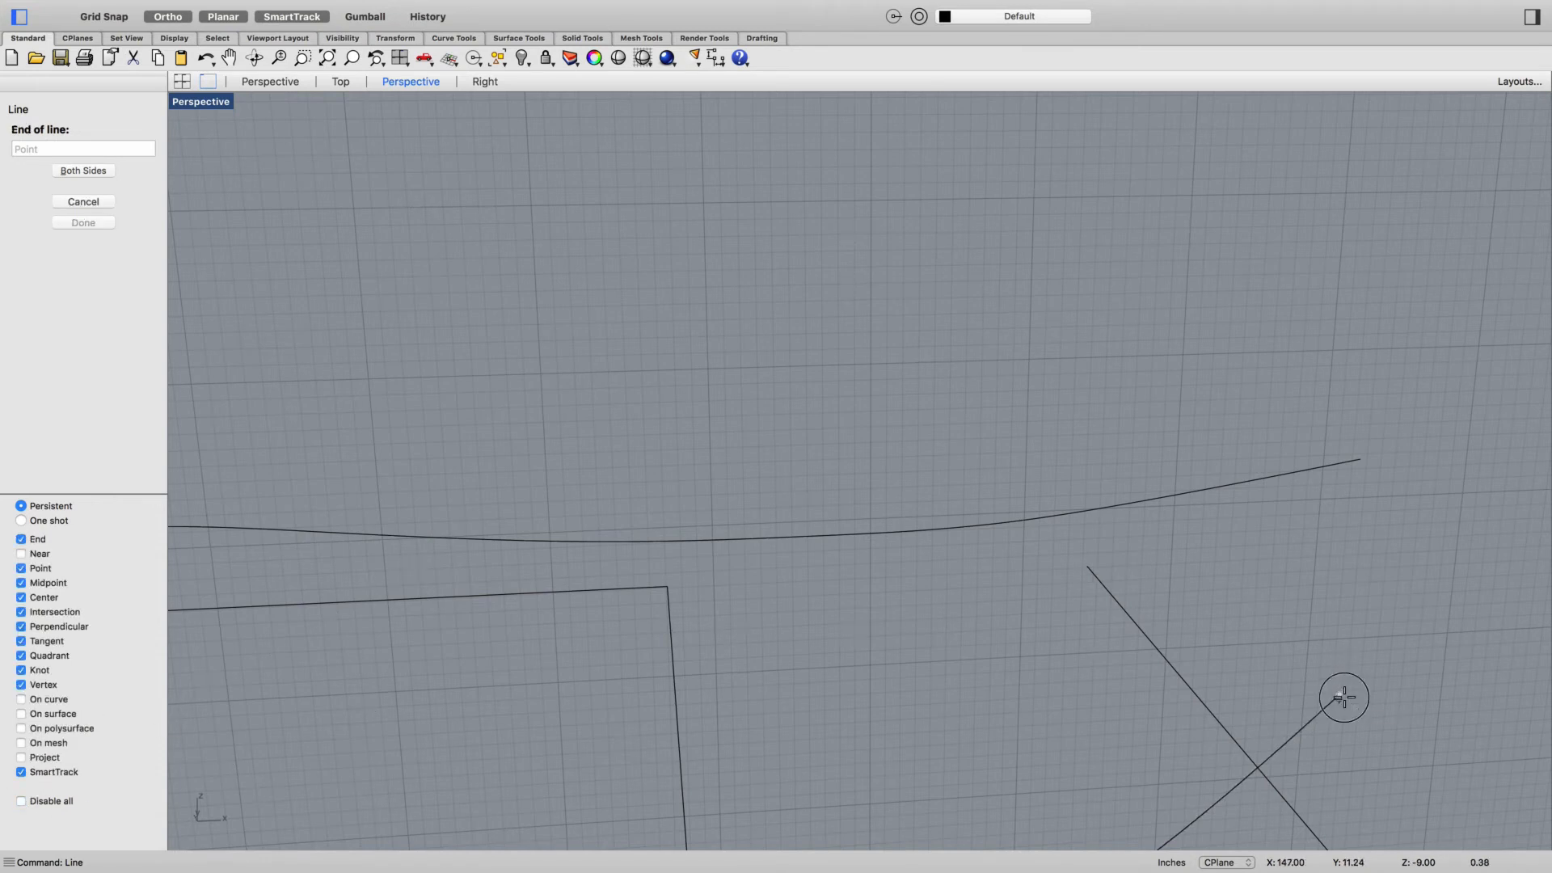
left_click(1361, 461)
Connect the left ends of the two curves with a snapped line and delete the misplaced line beside it
scroll(1214, 559, "down", 10)
mouse_move(1203, 677)
right_mouse_down()
mouse_move(1205, 701)
mouse_move(1033, 670)
right_mouse_up()
key("Return")
scroll(626, 626, "up", 5)
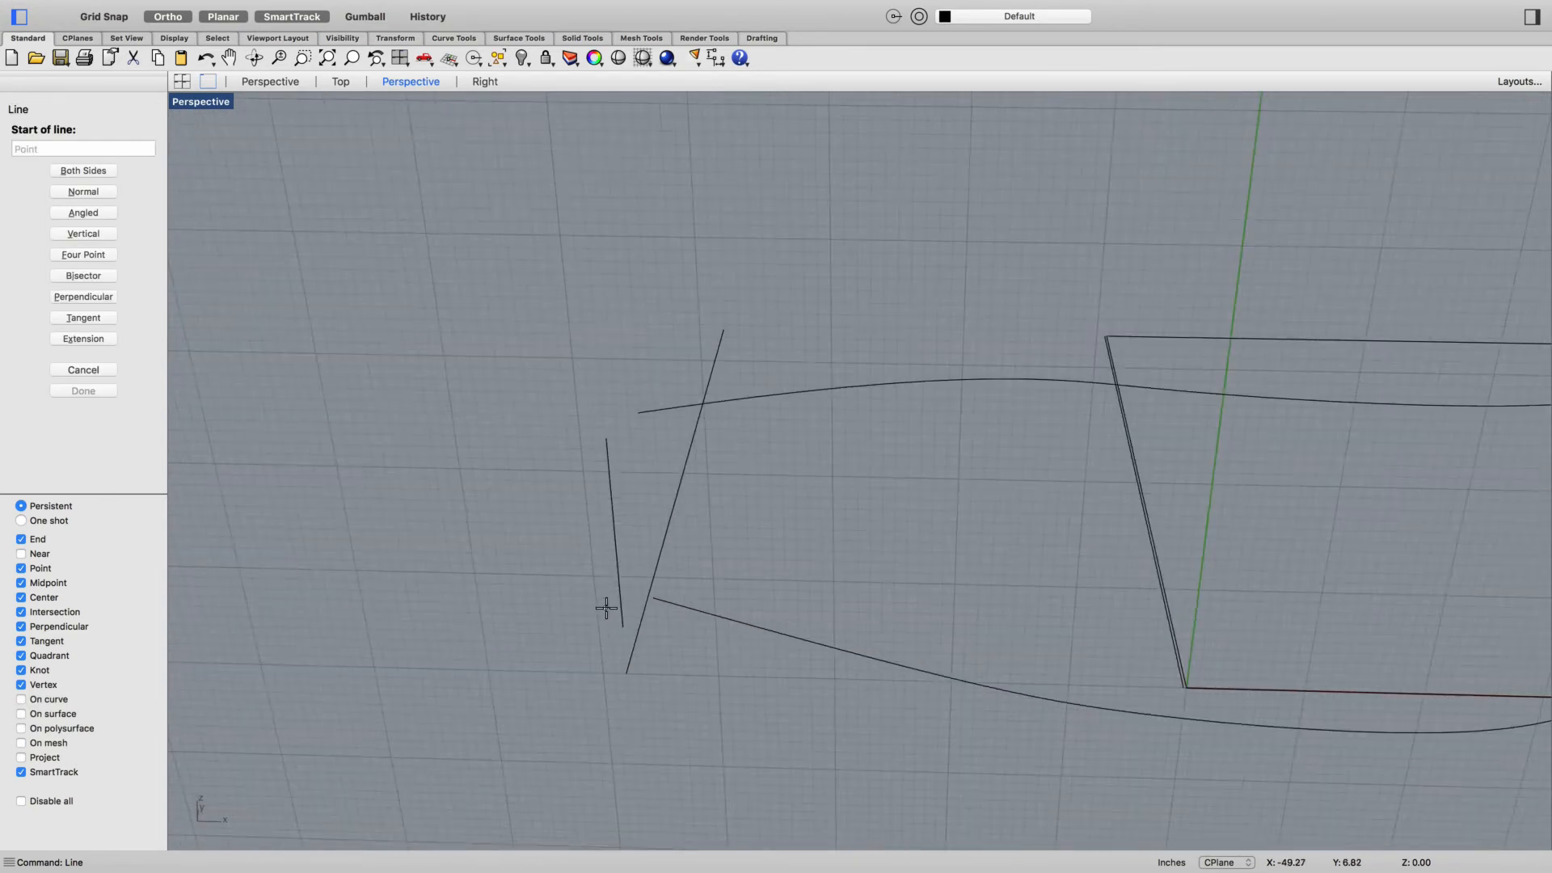
left_click(674, 593)
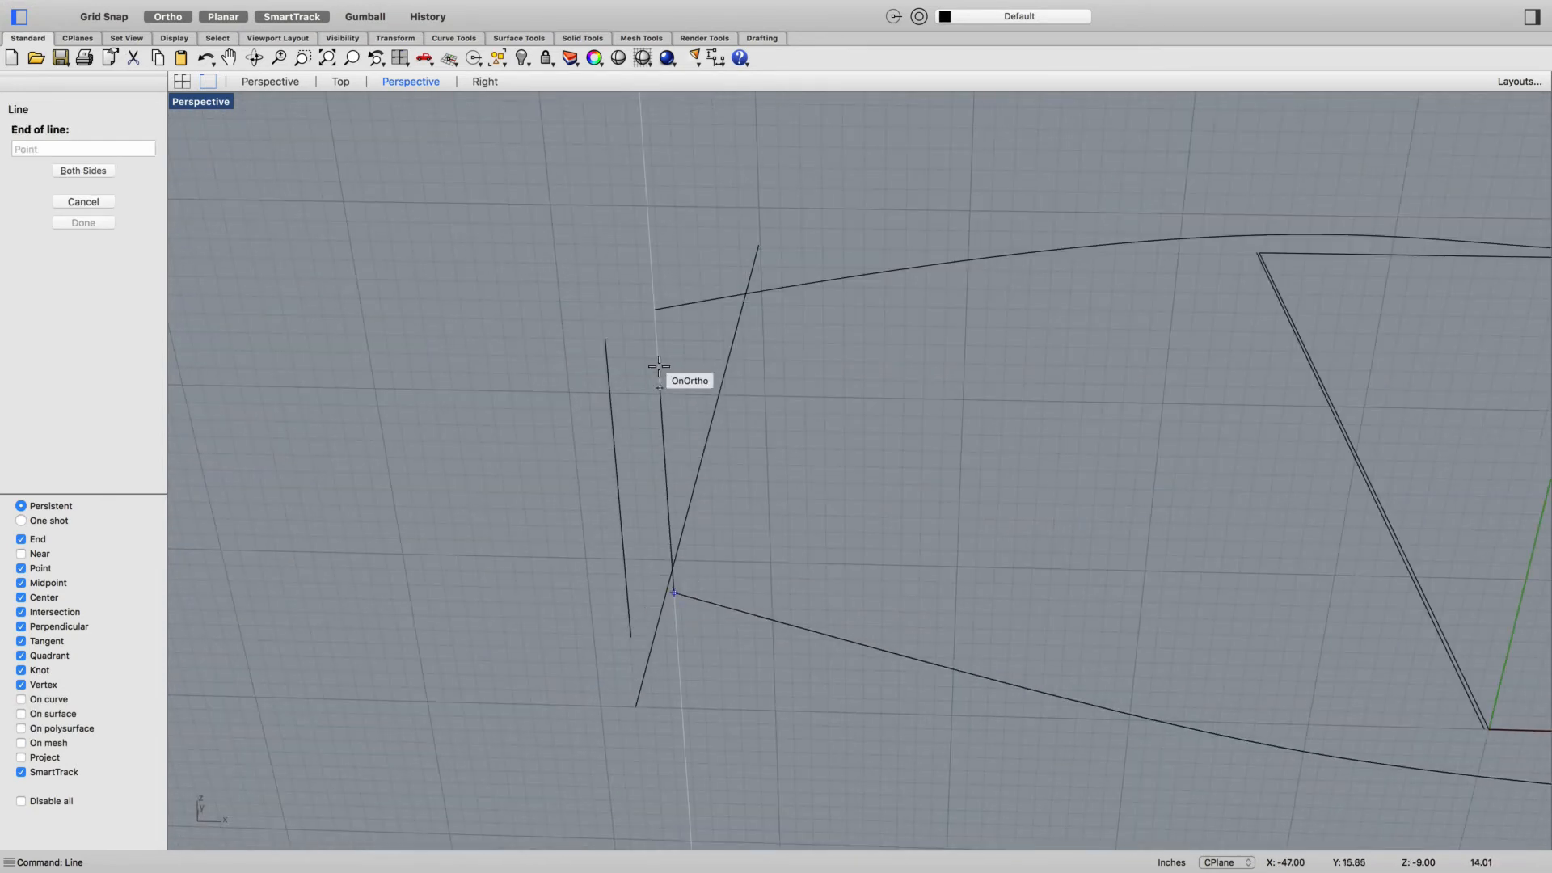
left_click(655, 309)
left_click(612, 450)
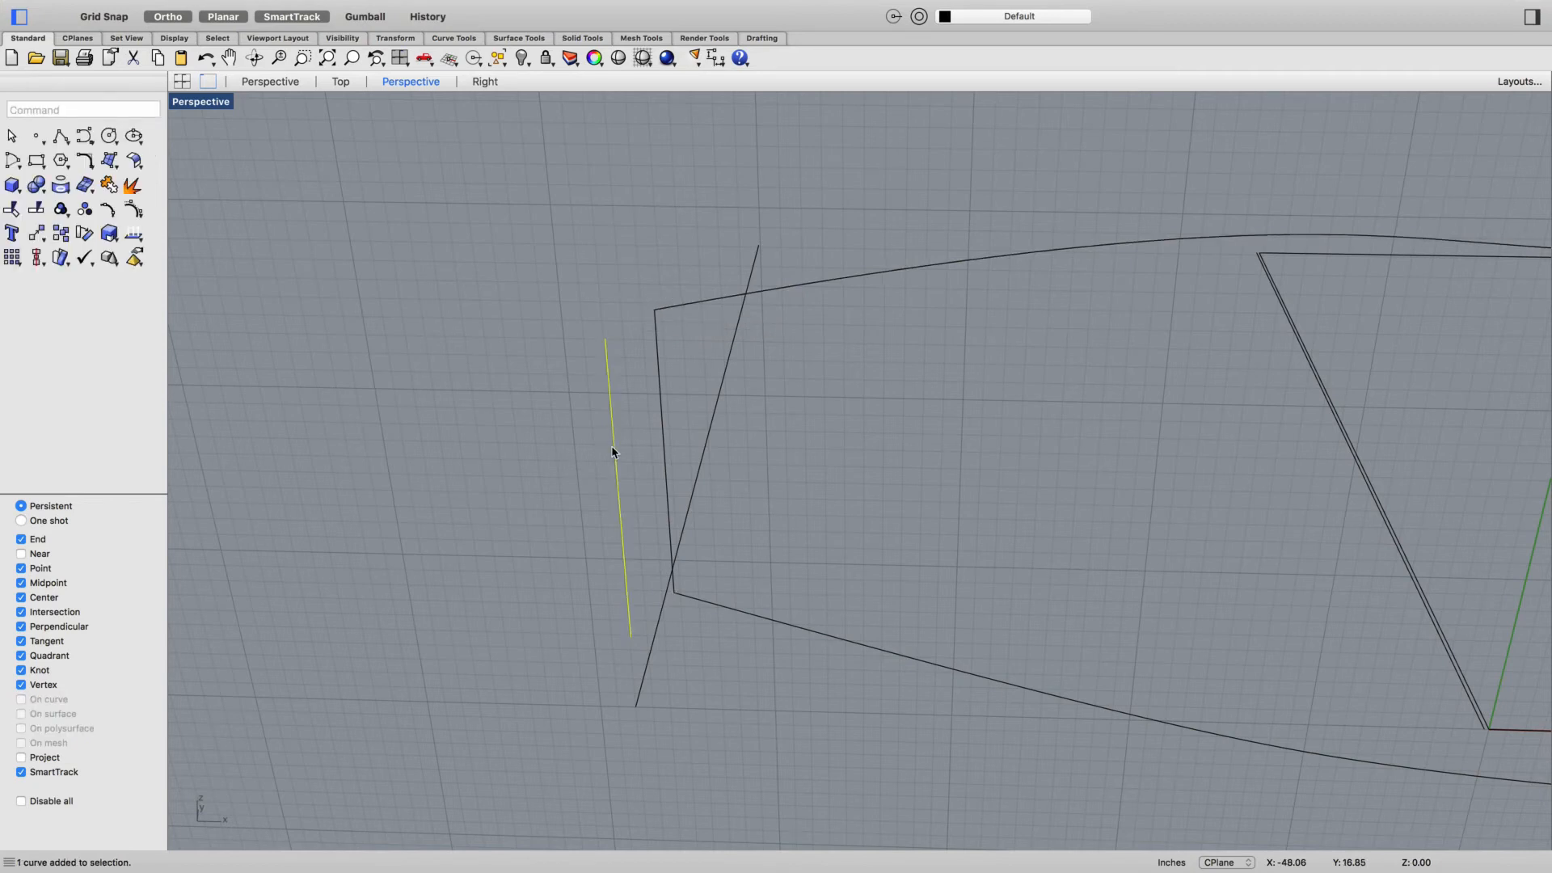
key("Delete")
Create a network surface from the two side curves and their two end lines, using edge tolerance 0.01 and Position matching
scroll(638, 464, "down", 8)
right_click_drag(638, 464, 746, 582)
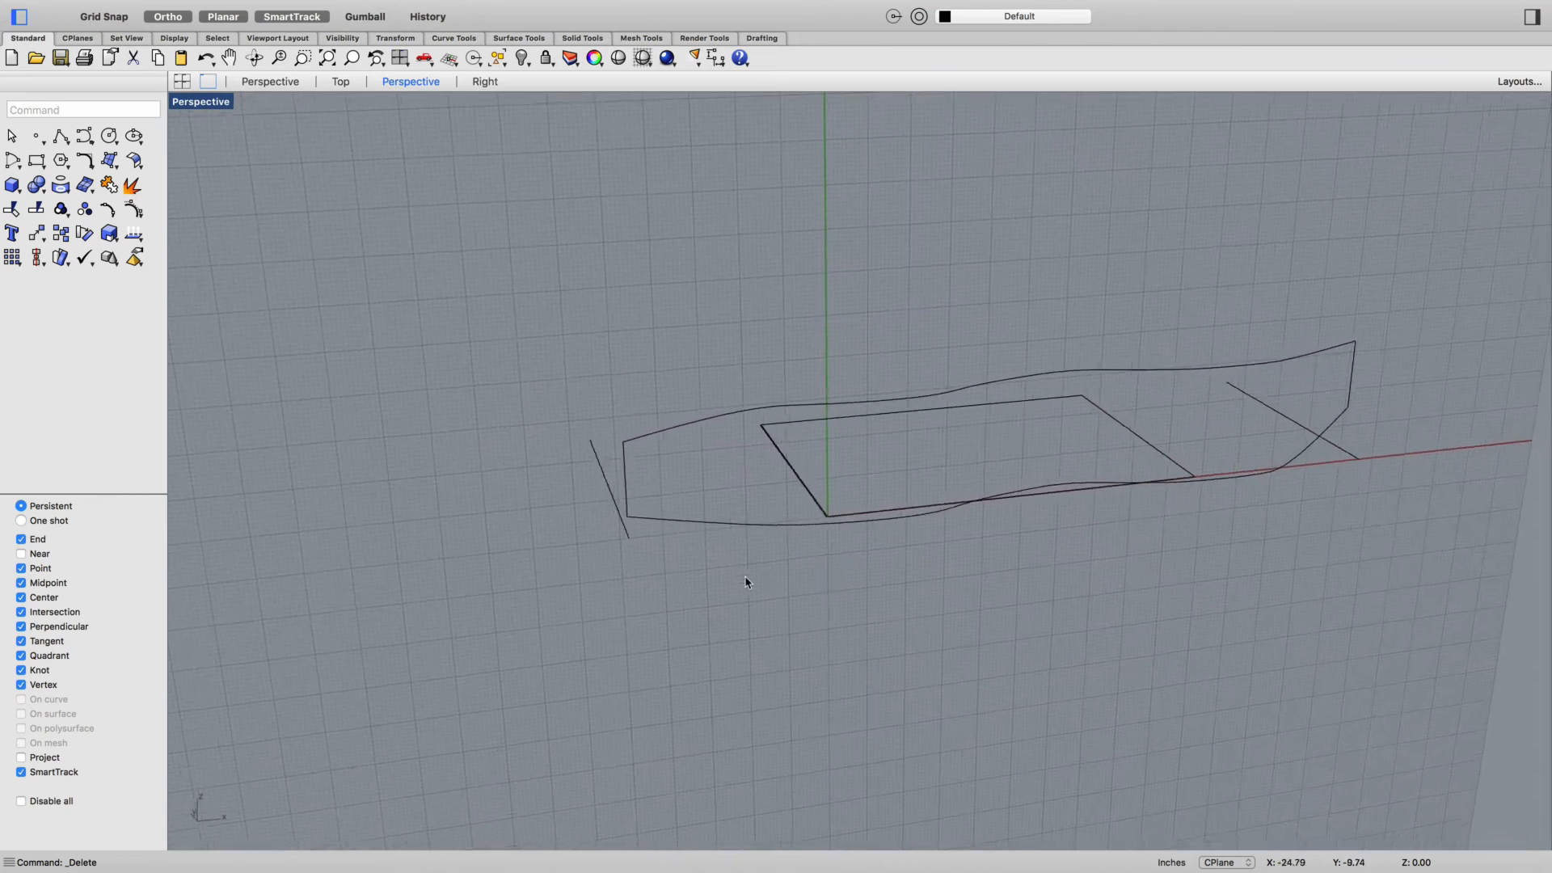
right_click_drag(932, 583, 873, 578)
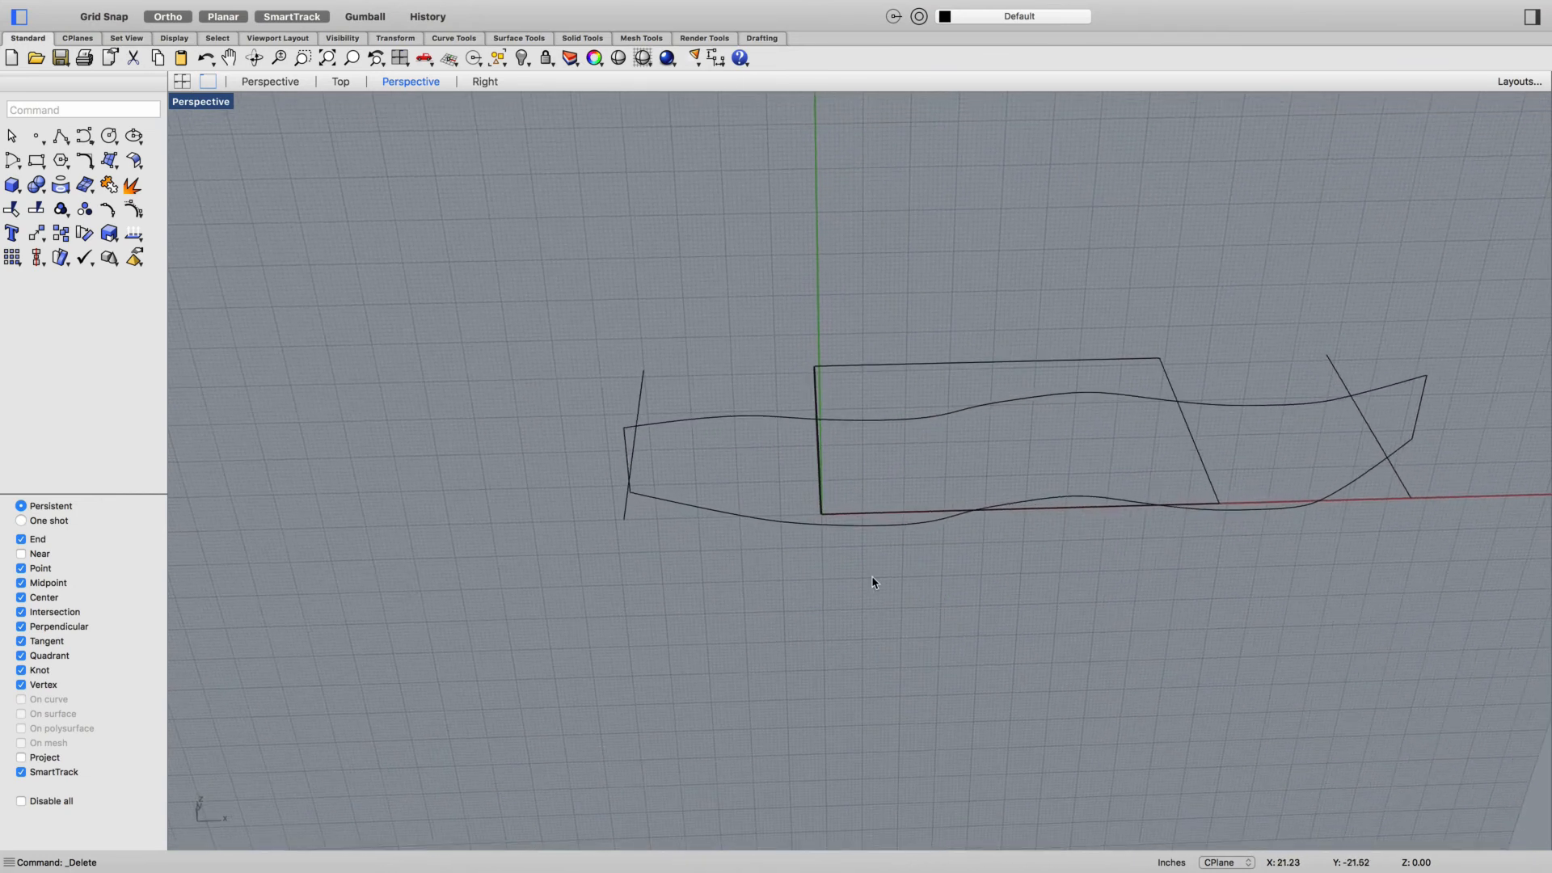
left_click(688, 505)
left_click(660, 545)
key("Return")
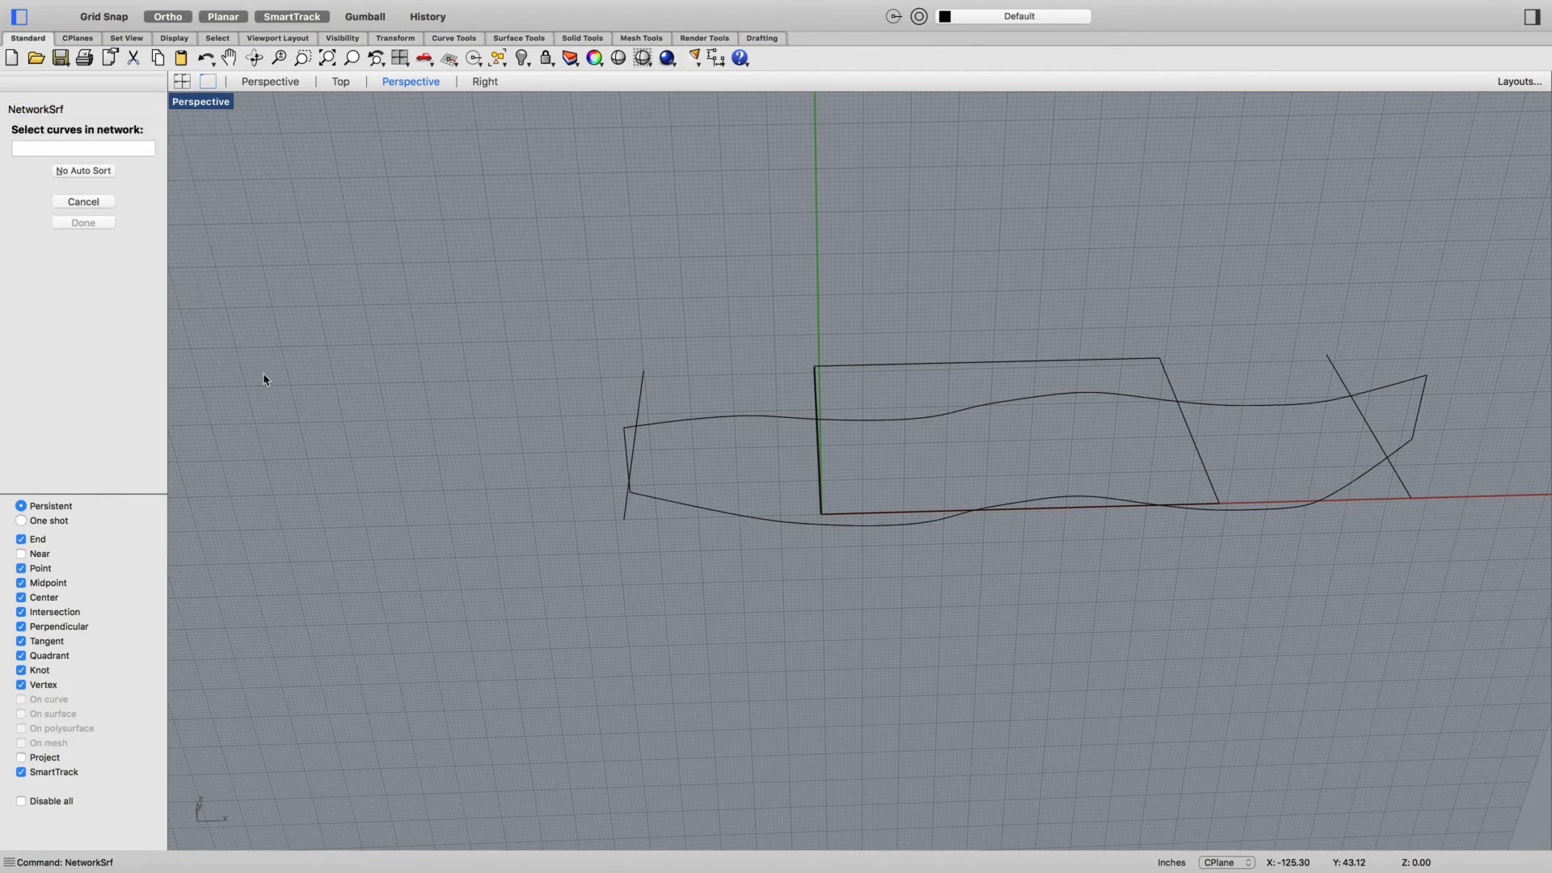
left_click(626, 455)
left_click(667, 422)
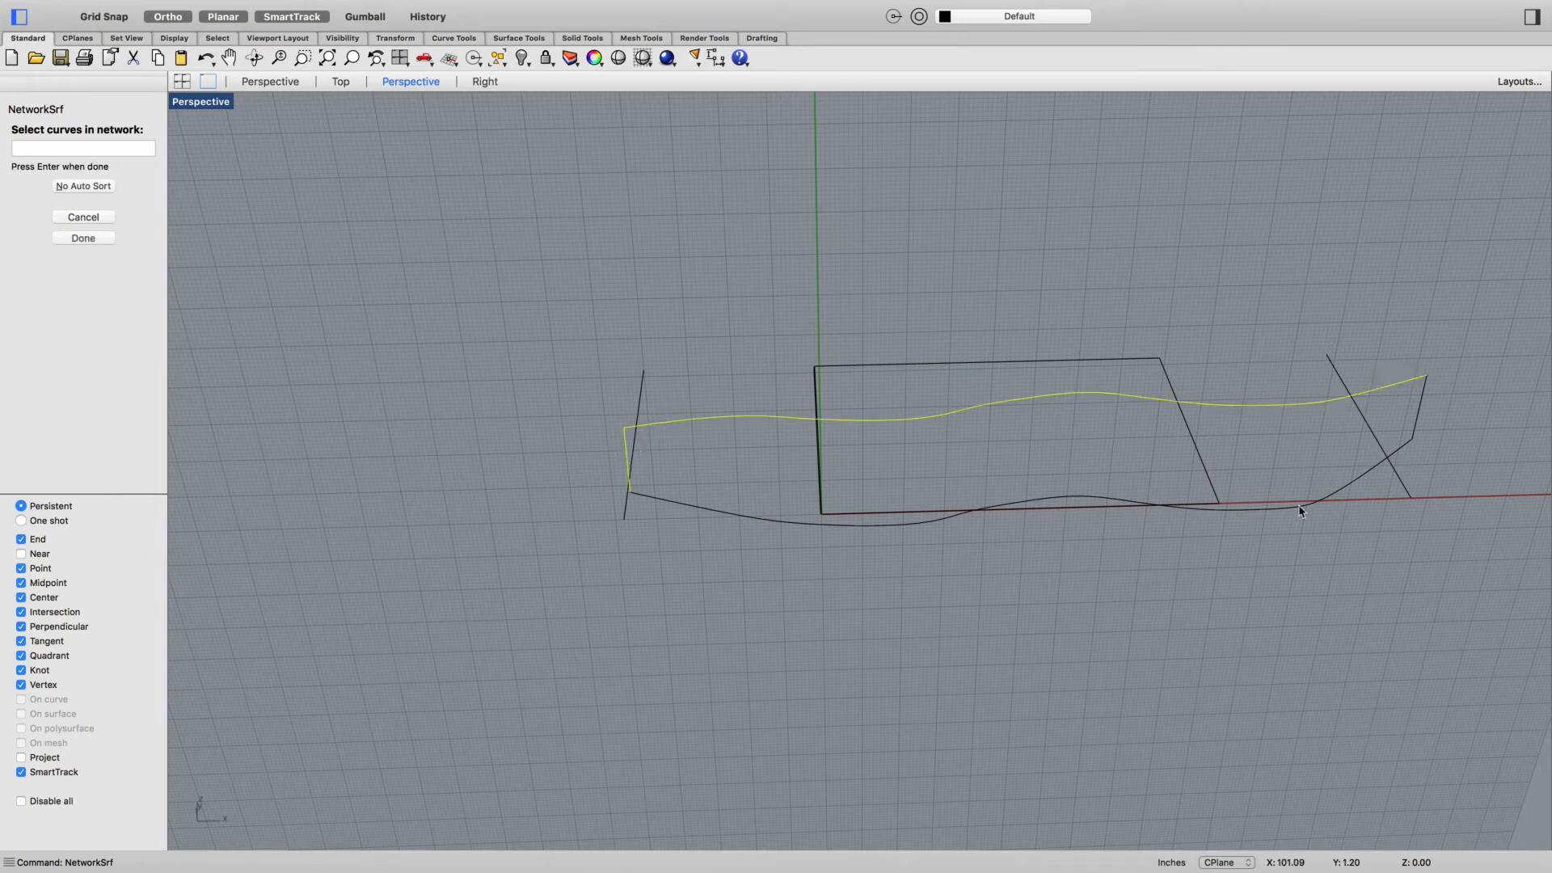
left_click(1419, 409)
left_click(1375, 473)
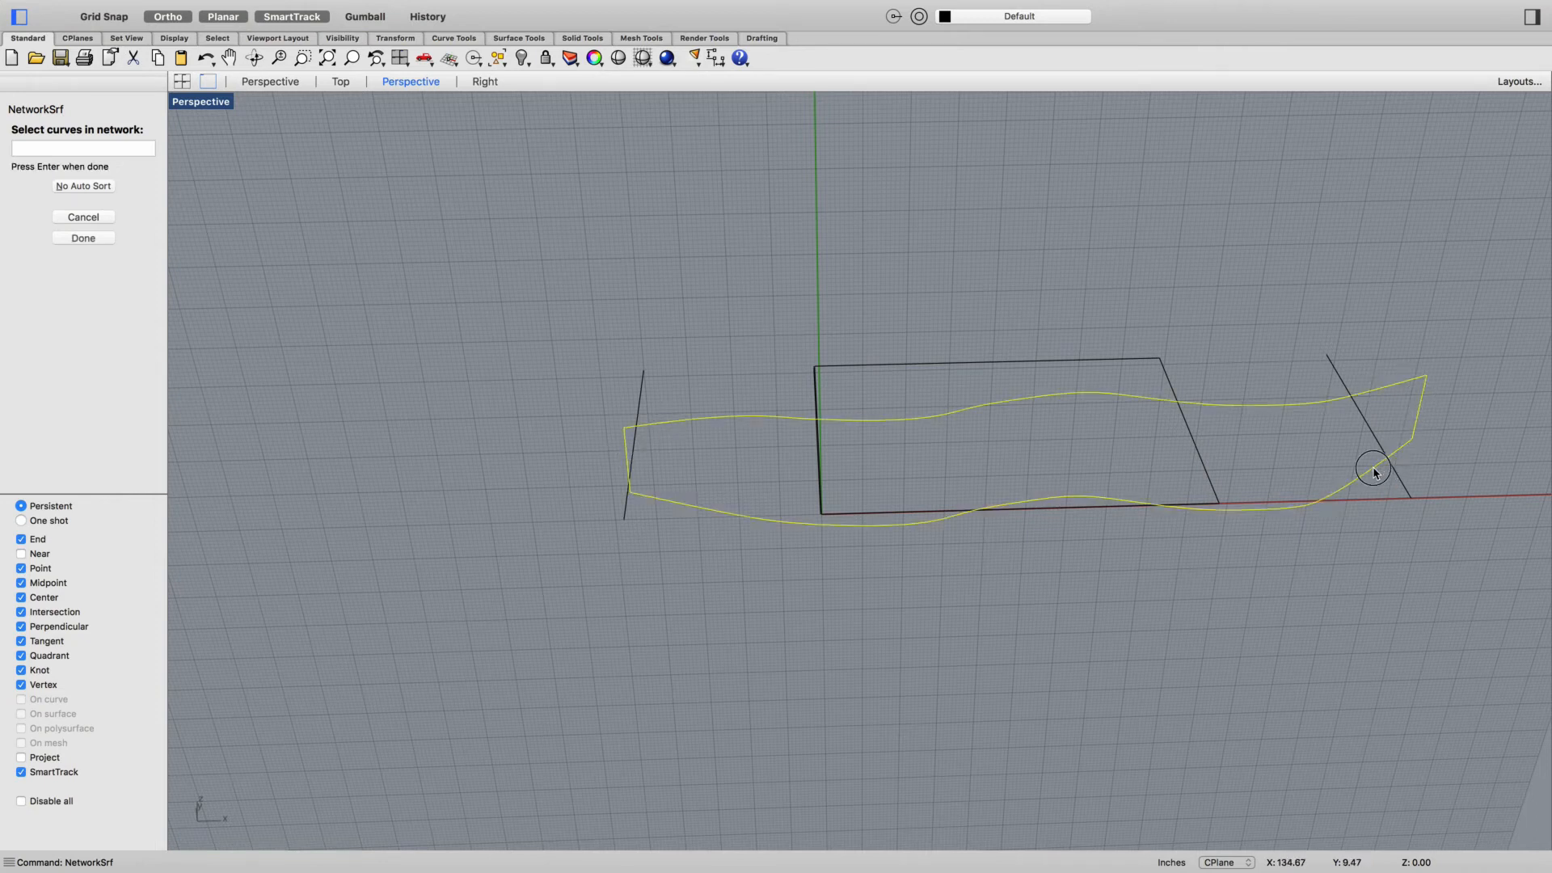
key("Return")
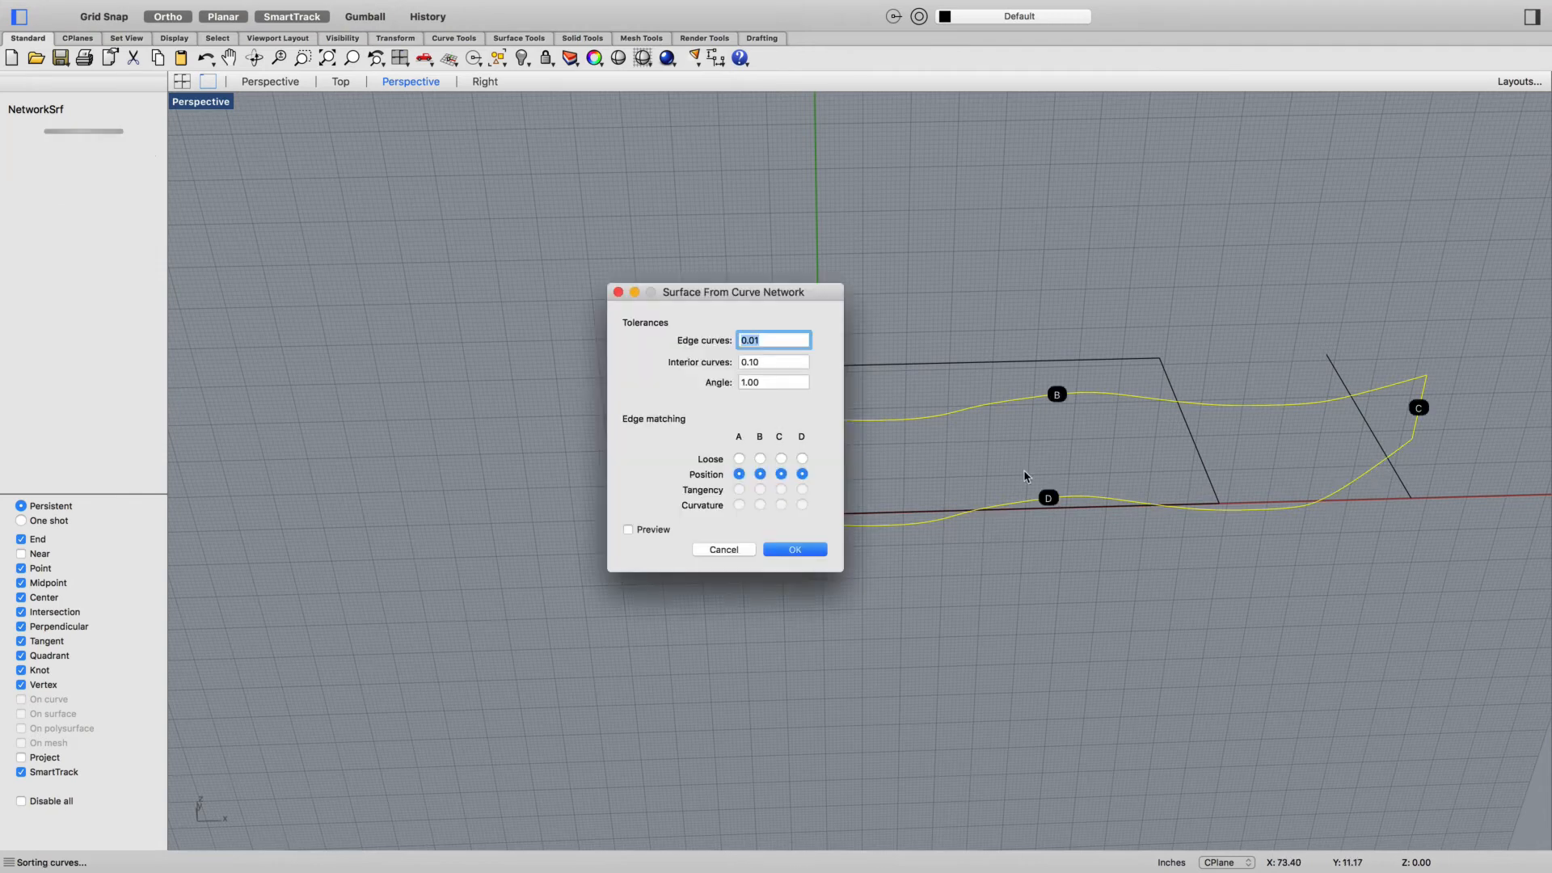
left_click(795, 550)
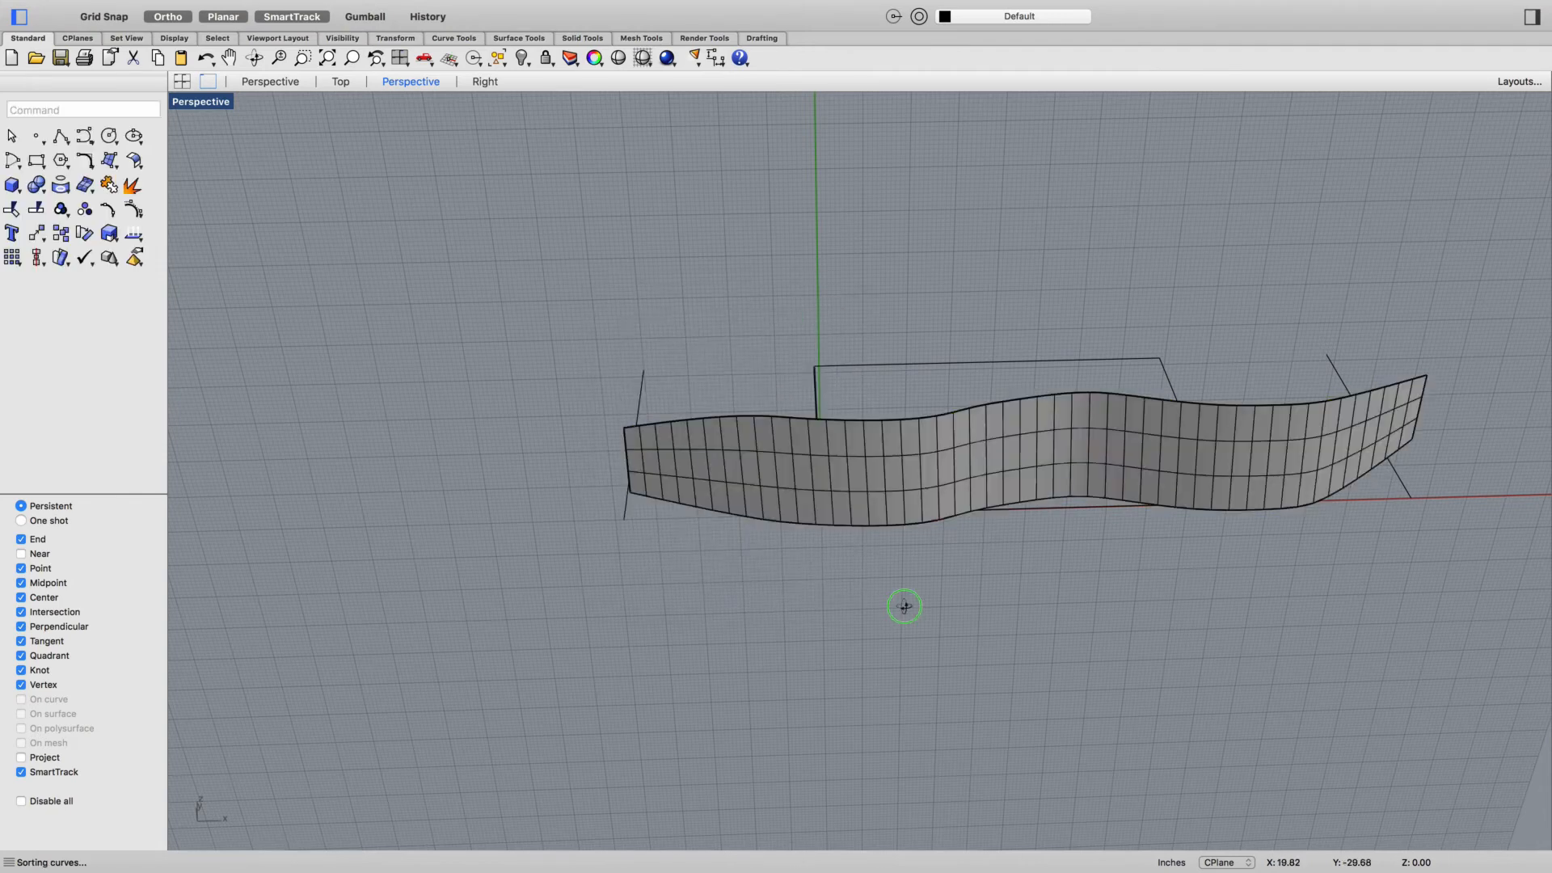
Mirror a copy of the side surface in the Top view across a horizontal plane through the left layout line's midpoint
mouse_move(901, 606)
right_mouse_down()
mouse_move(1022, 603)
mouse_move(929, 596)
mouse_move(925, 609)
mouse_move(812, 464)
mouse_move(801, 582)
mouse_move(862, 596)
mouse_move(880, 579)
mouse_move(932, 579)
mouse_move(891, 578)
right_mouse_up()
right_click_drag(713, 536, 660, 540)
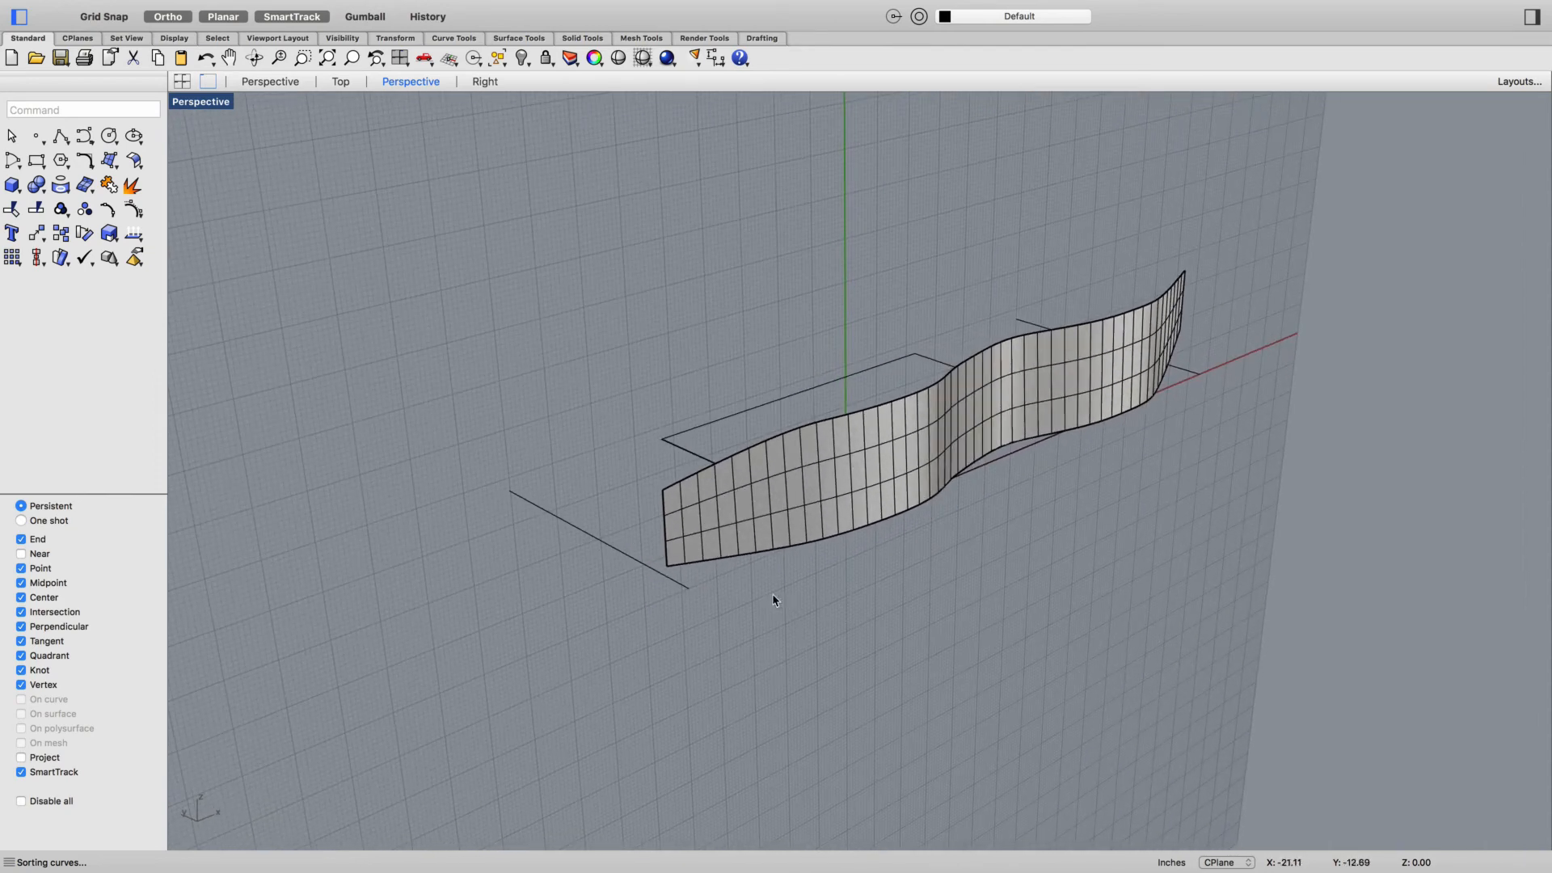
right_click_drag(846, 621, 900, 634)
left_click(816, 572)
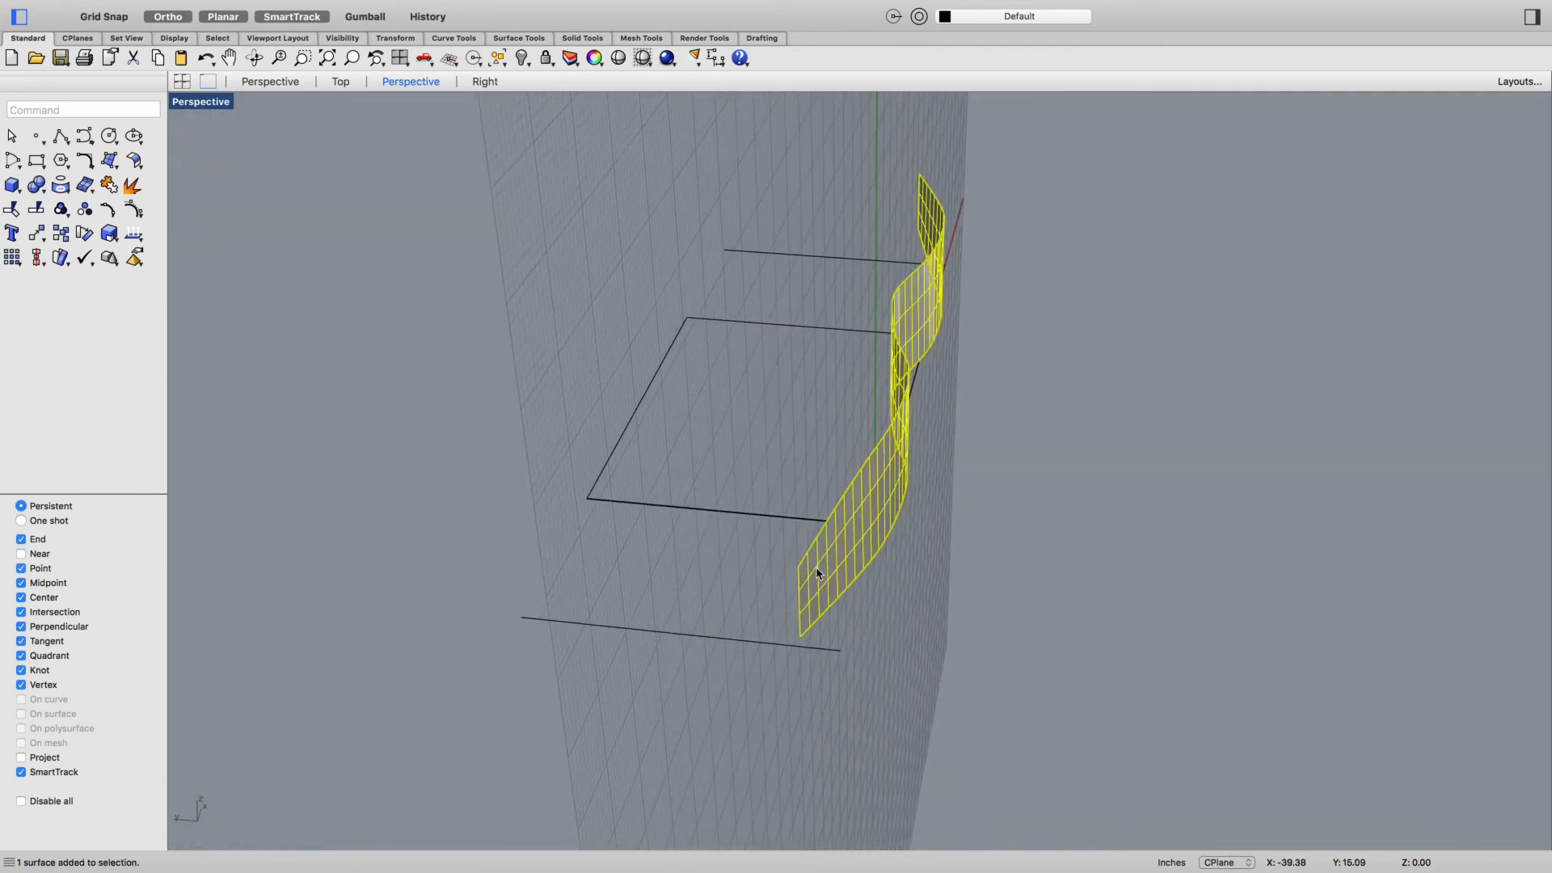
left_click(337, 81)
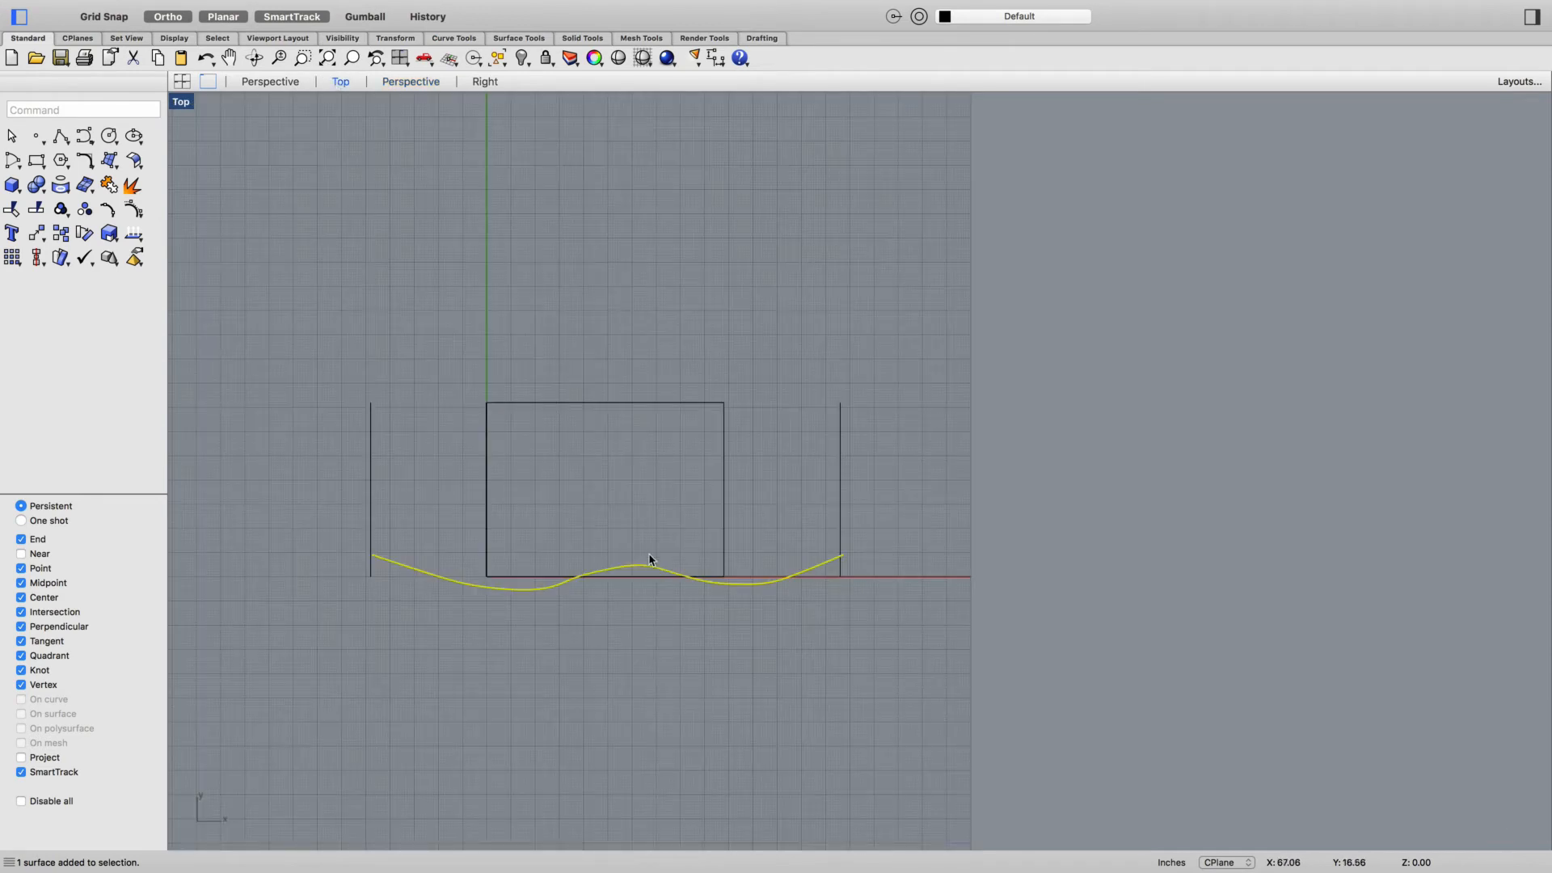
type("Mirror")
key("Return")
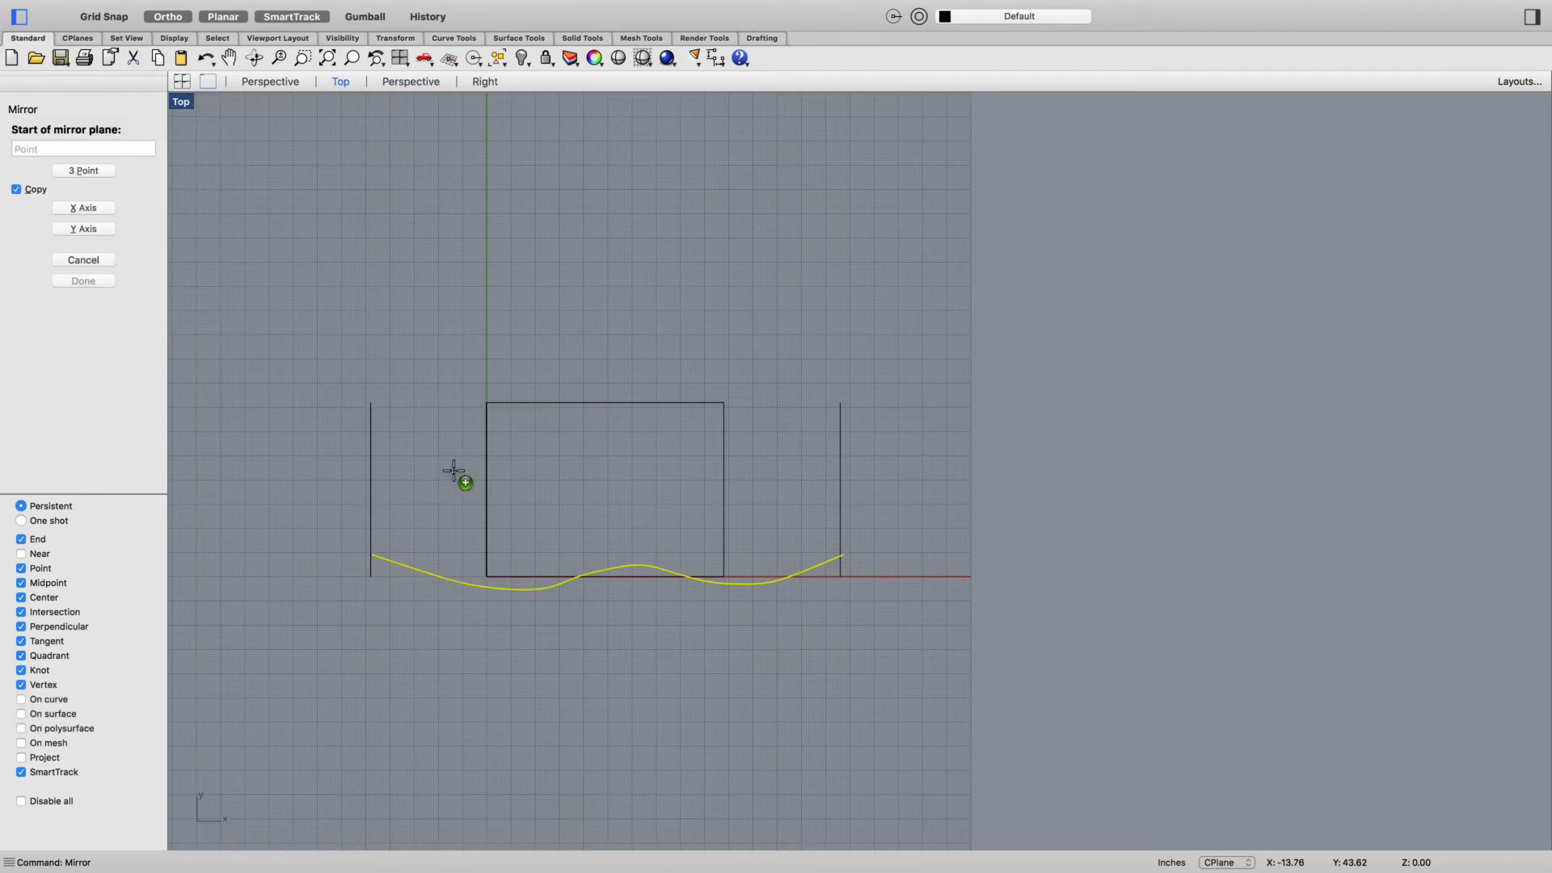
left_click(372, 489)
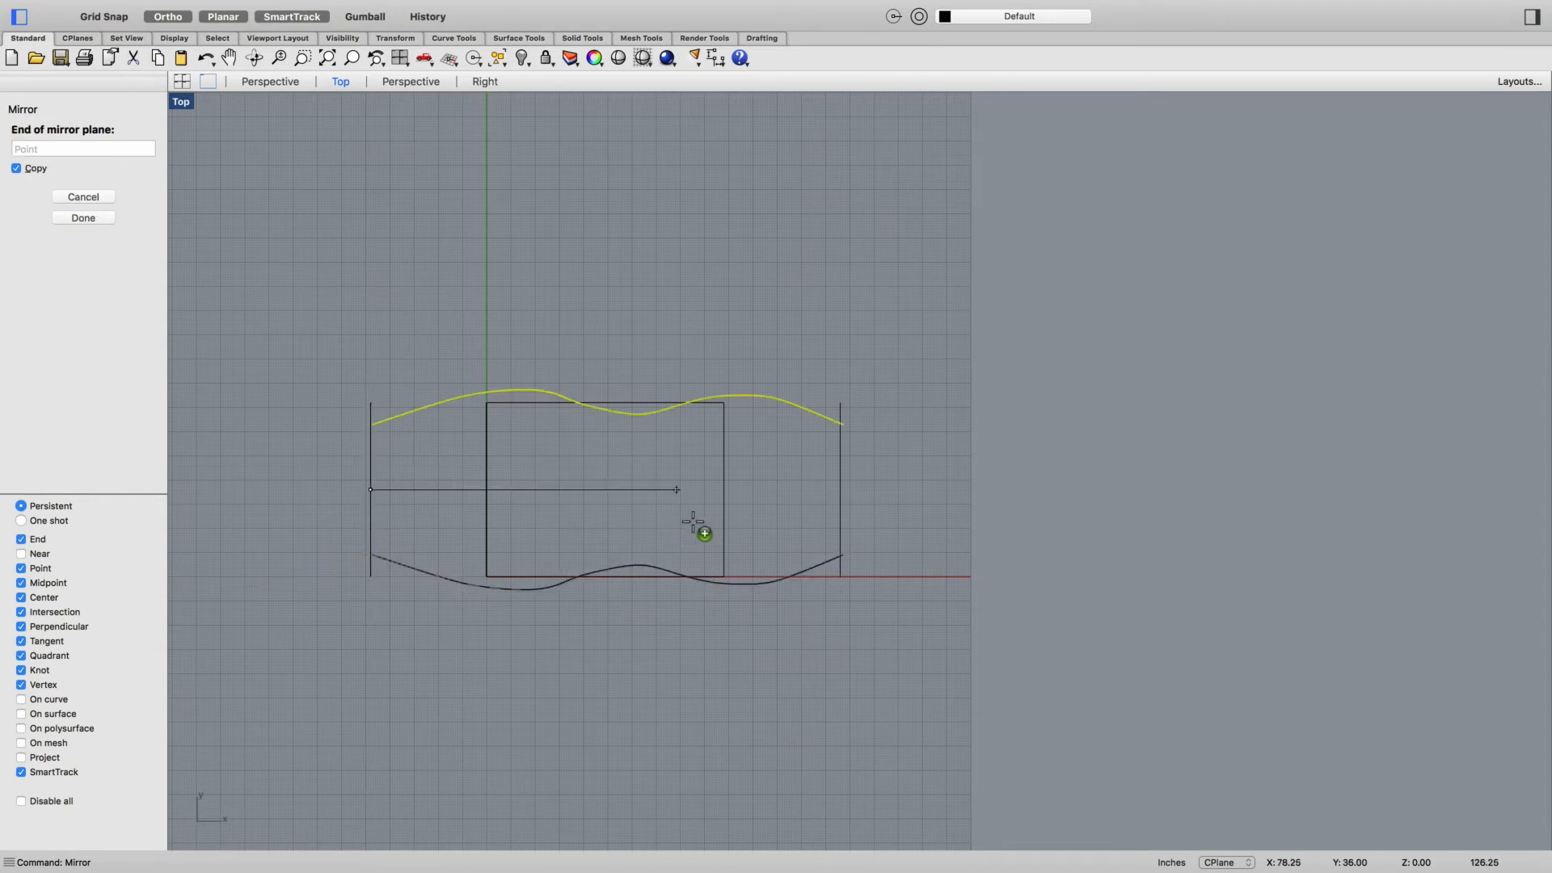
left_click(799, 520)
right_click(800, 521)
right_click_drag(776, 661, 846, 632)
key("Escape")
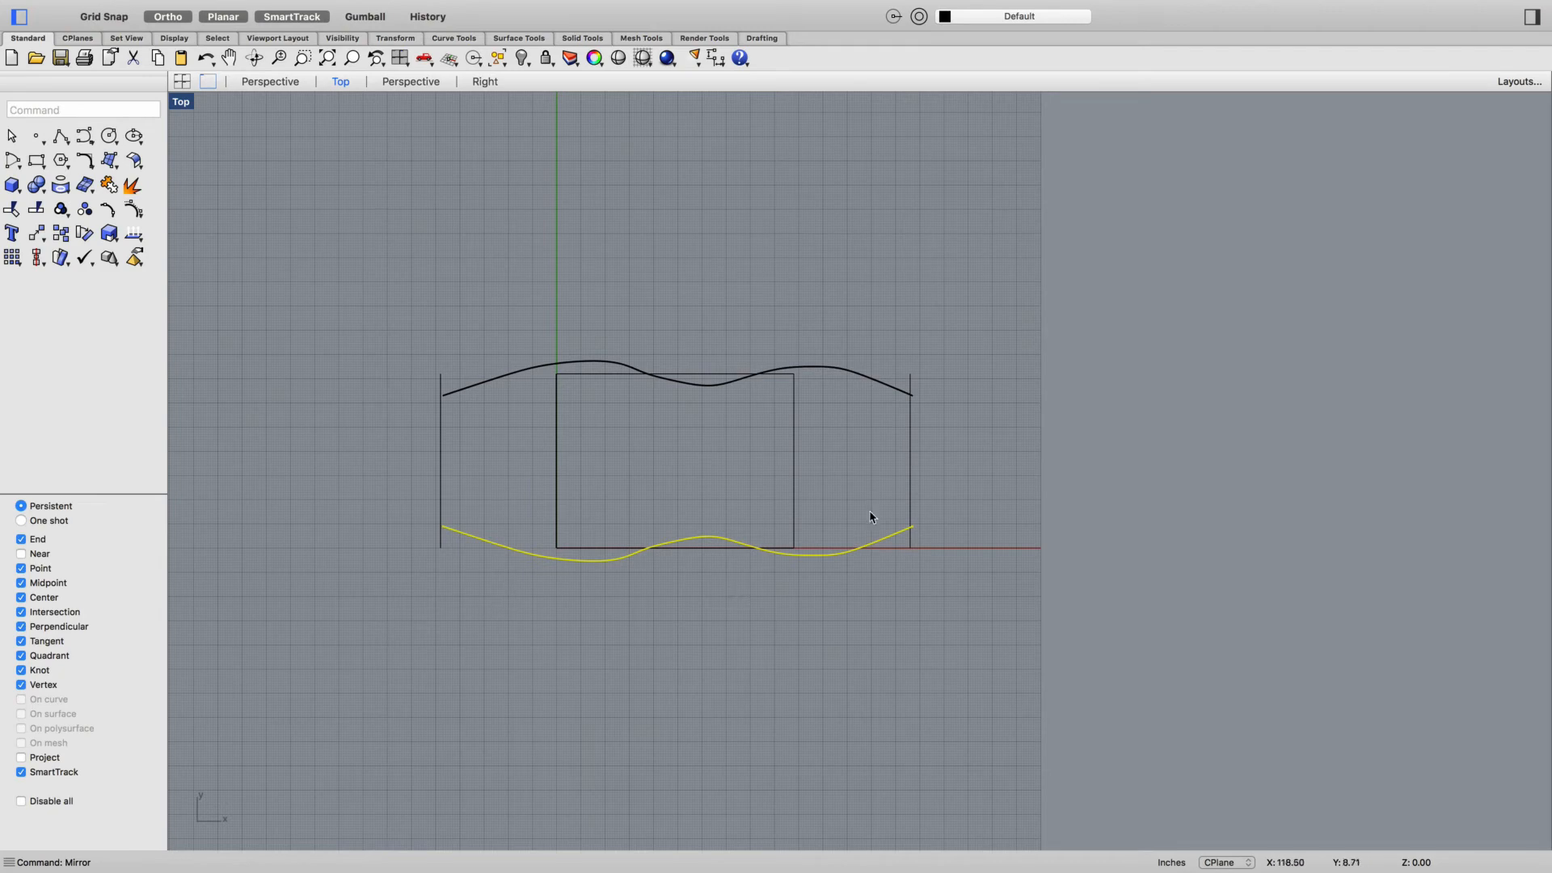
scroll(512, 544, "up", 5)
scroll(513, 544, "down", 10)
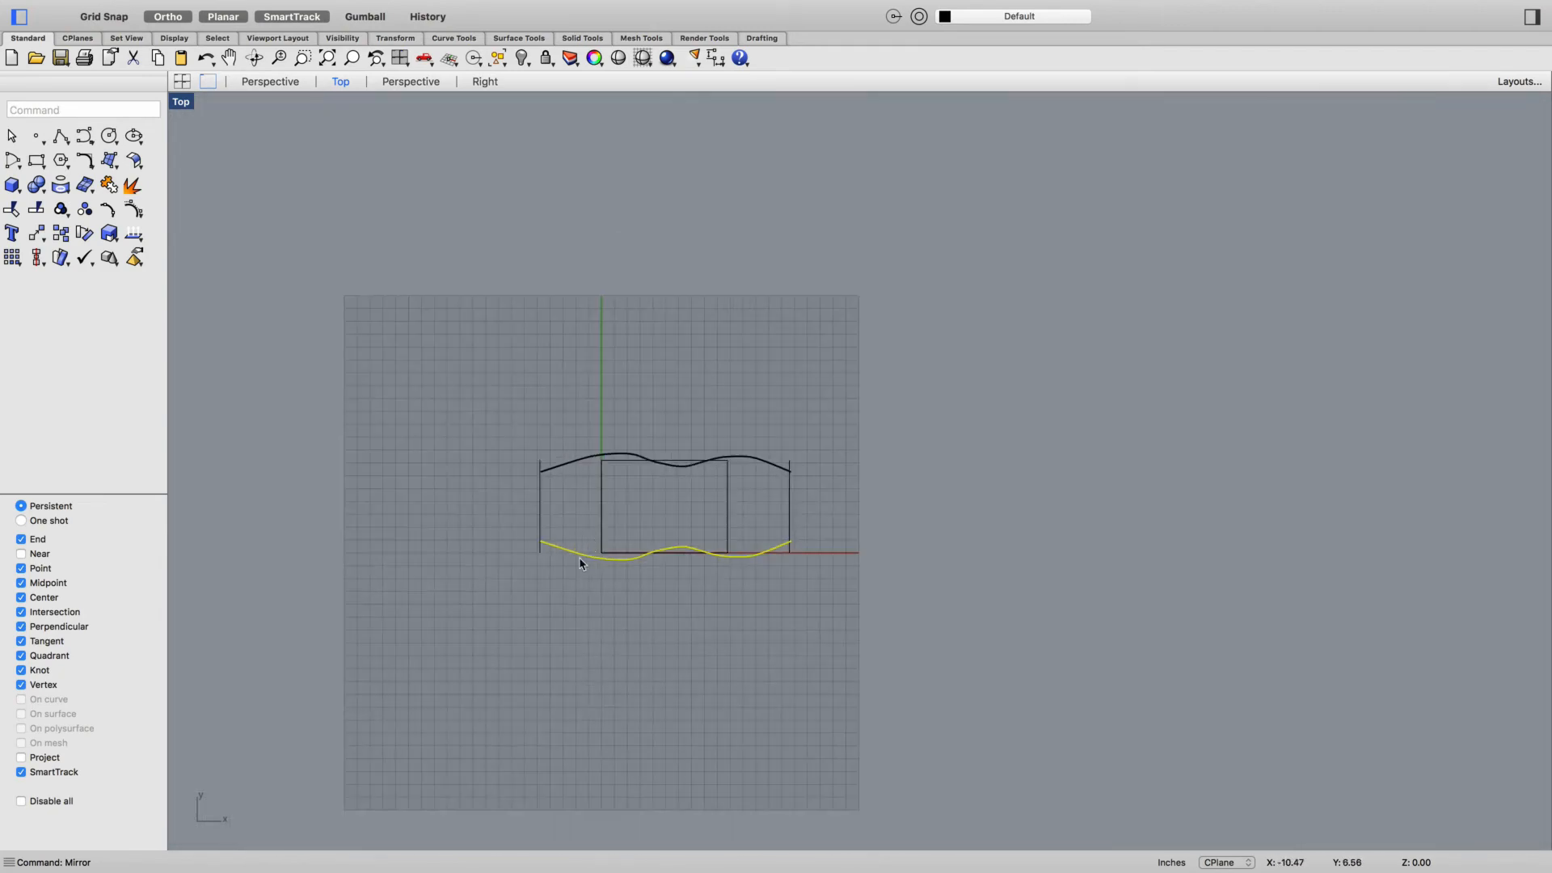
key("Escape")
Draw a line between the two side surfaces' upper corners at the end with X = -47, in the perspective view
left_click(270, 82)
right_click_drag(841, 549, 689, 711)
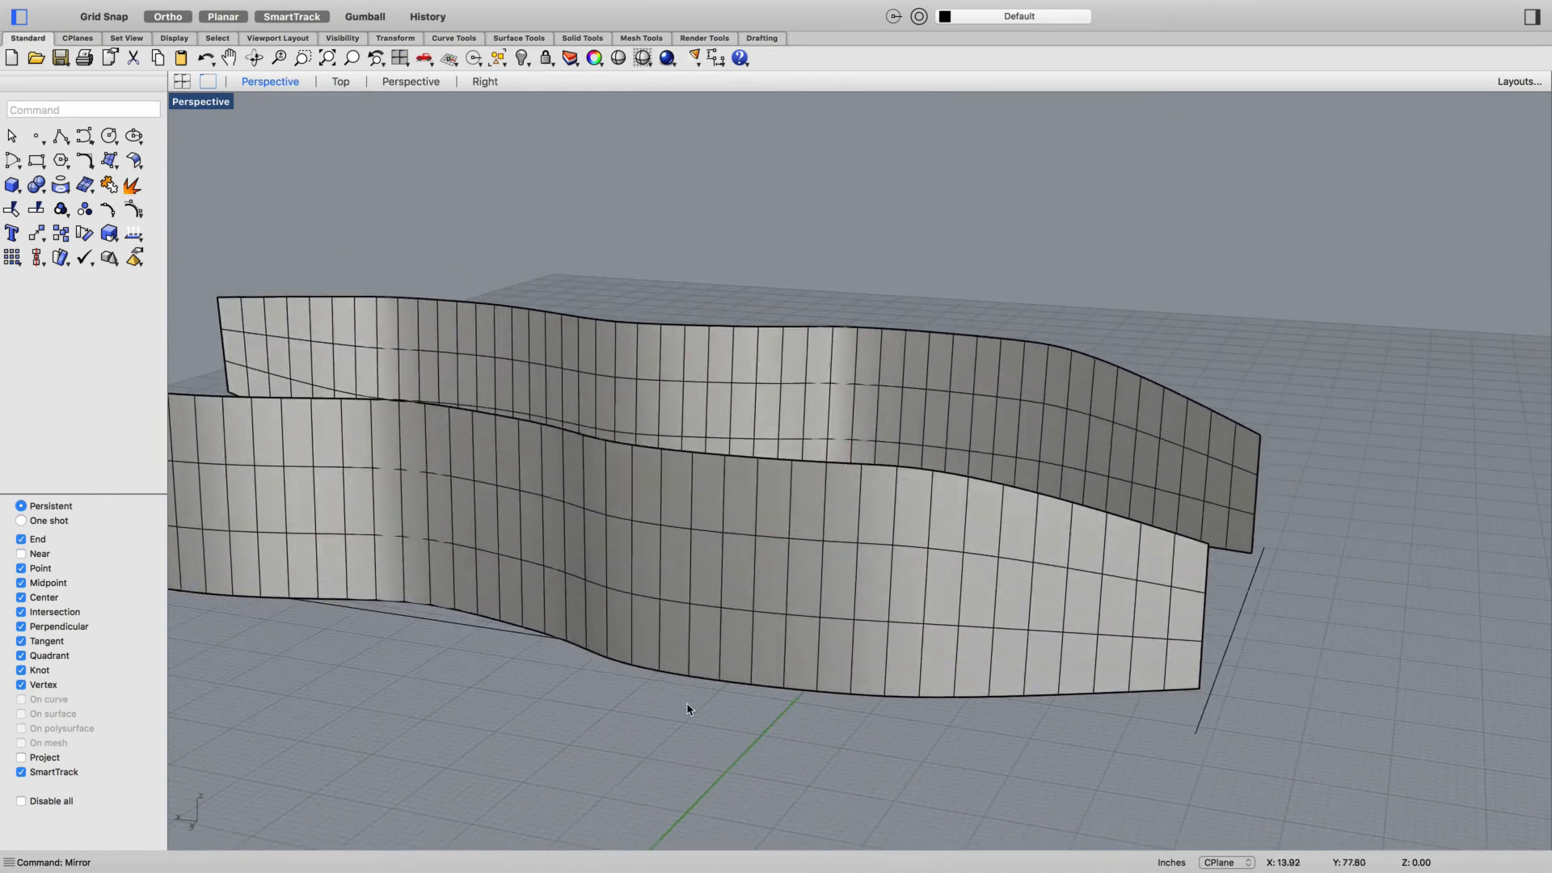
right_click_drag(703, 808, 581, 666)
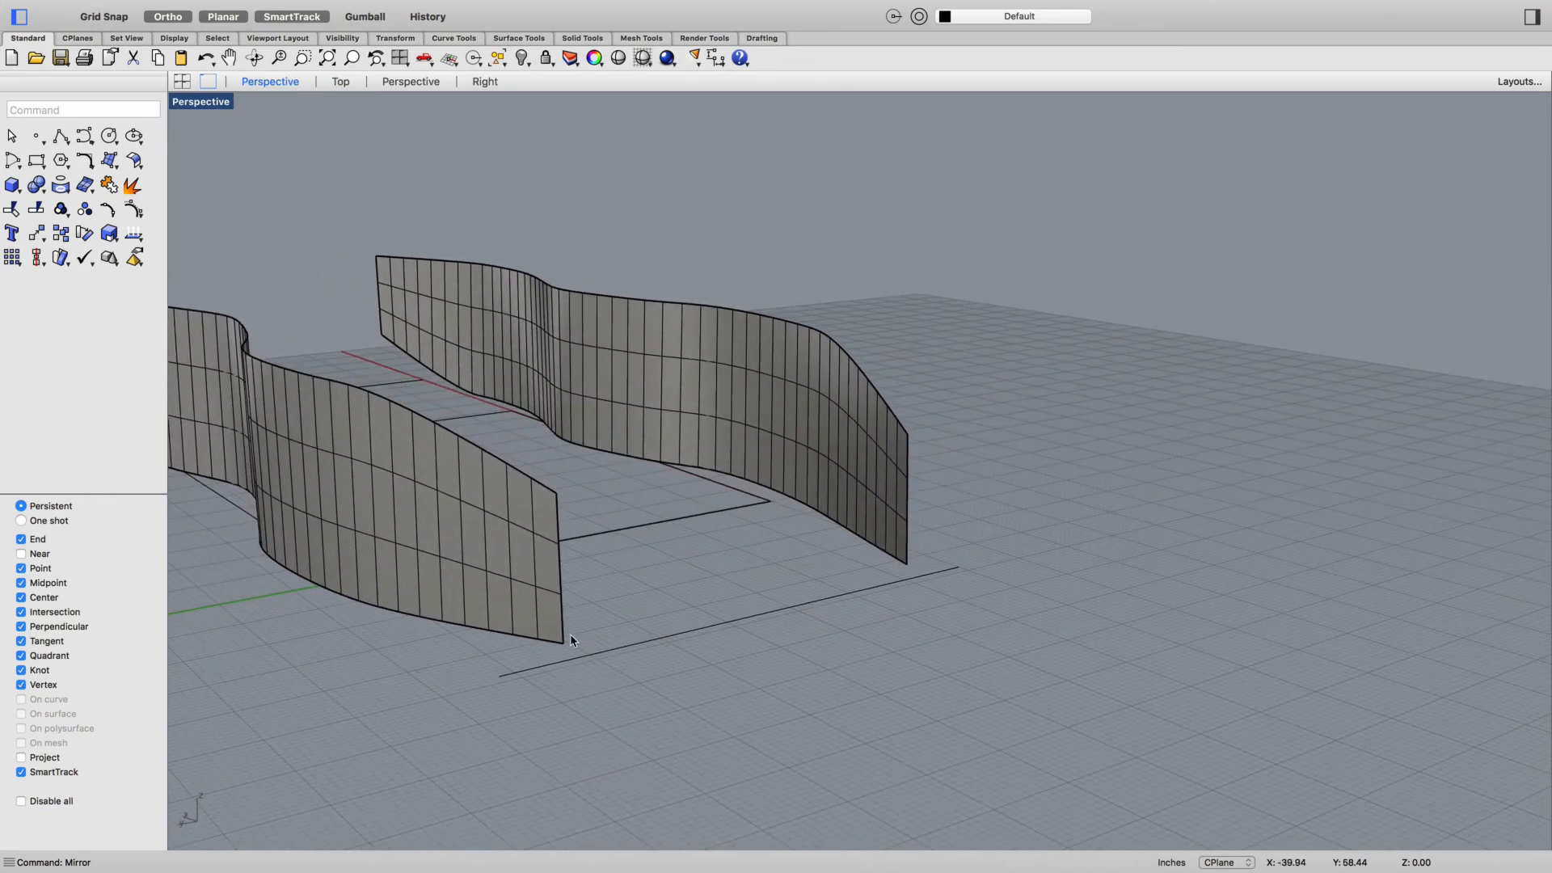
type("line")
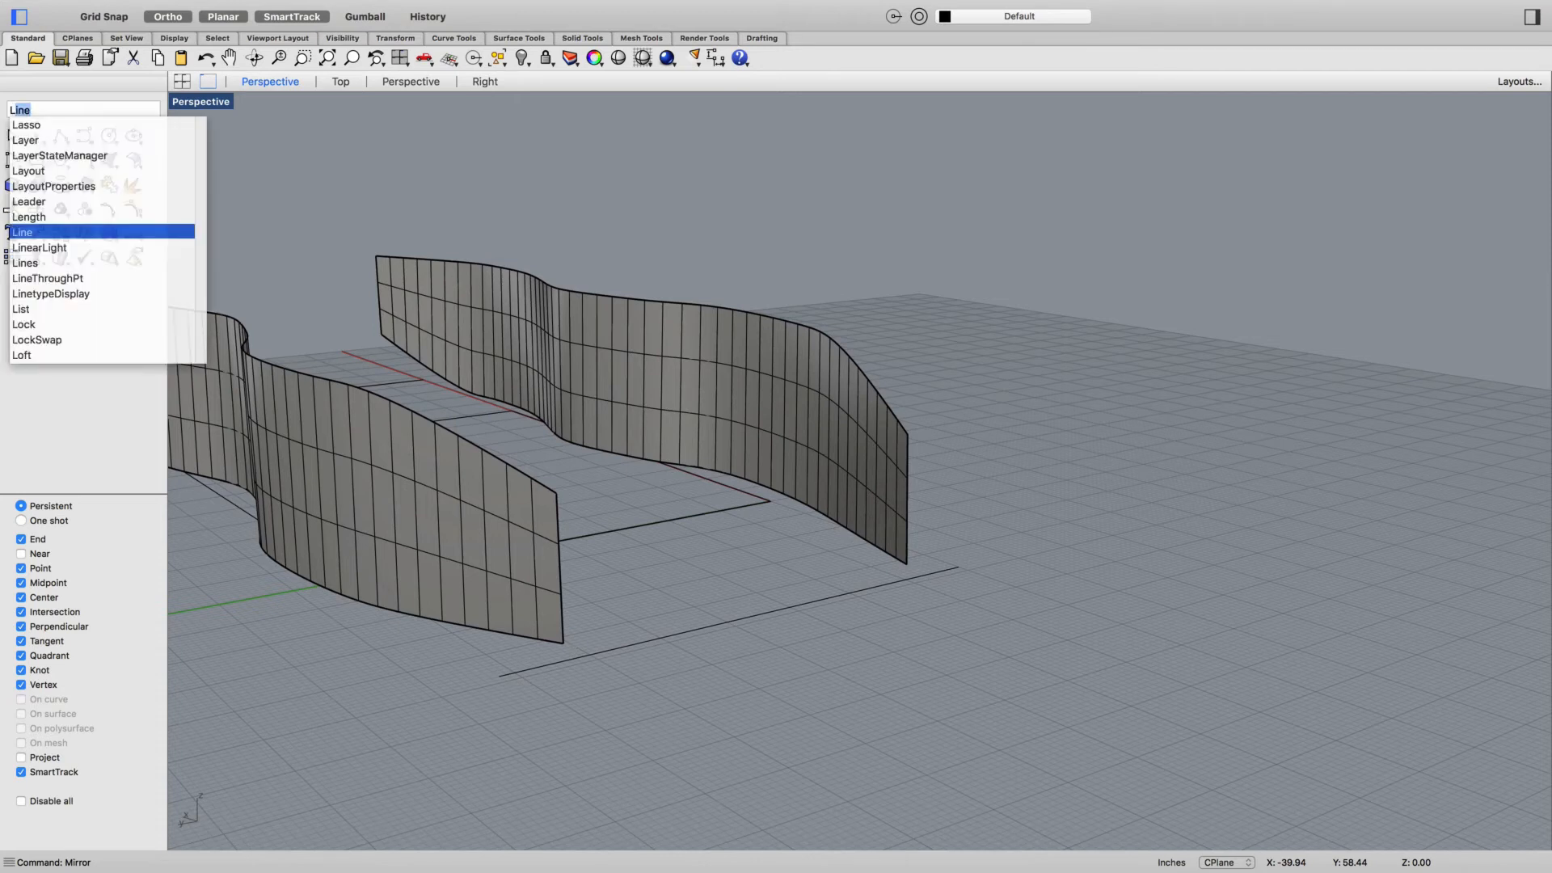
key("Return")
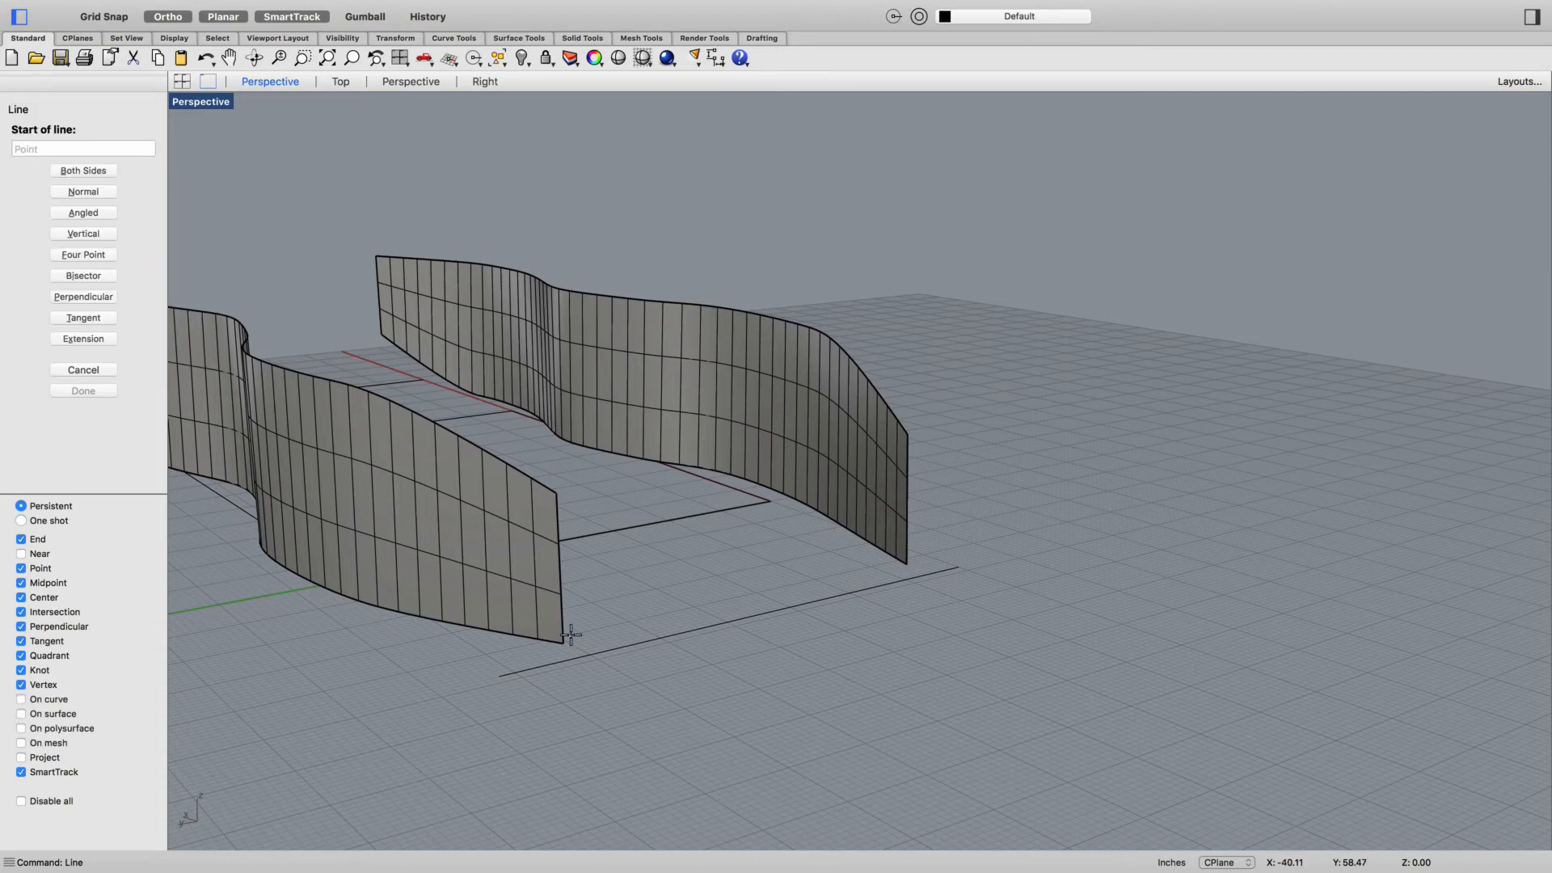
left_click(556, 492)
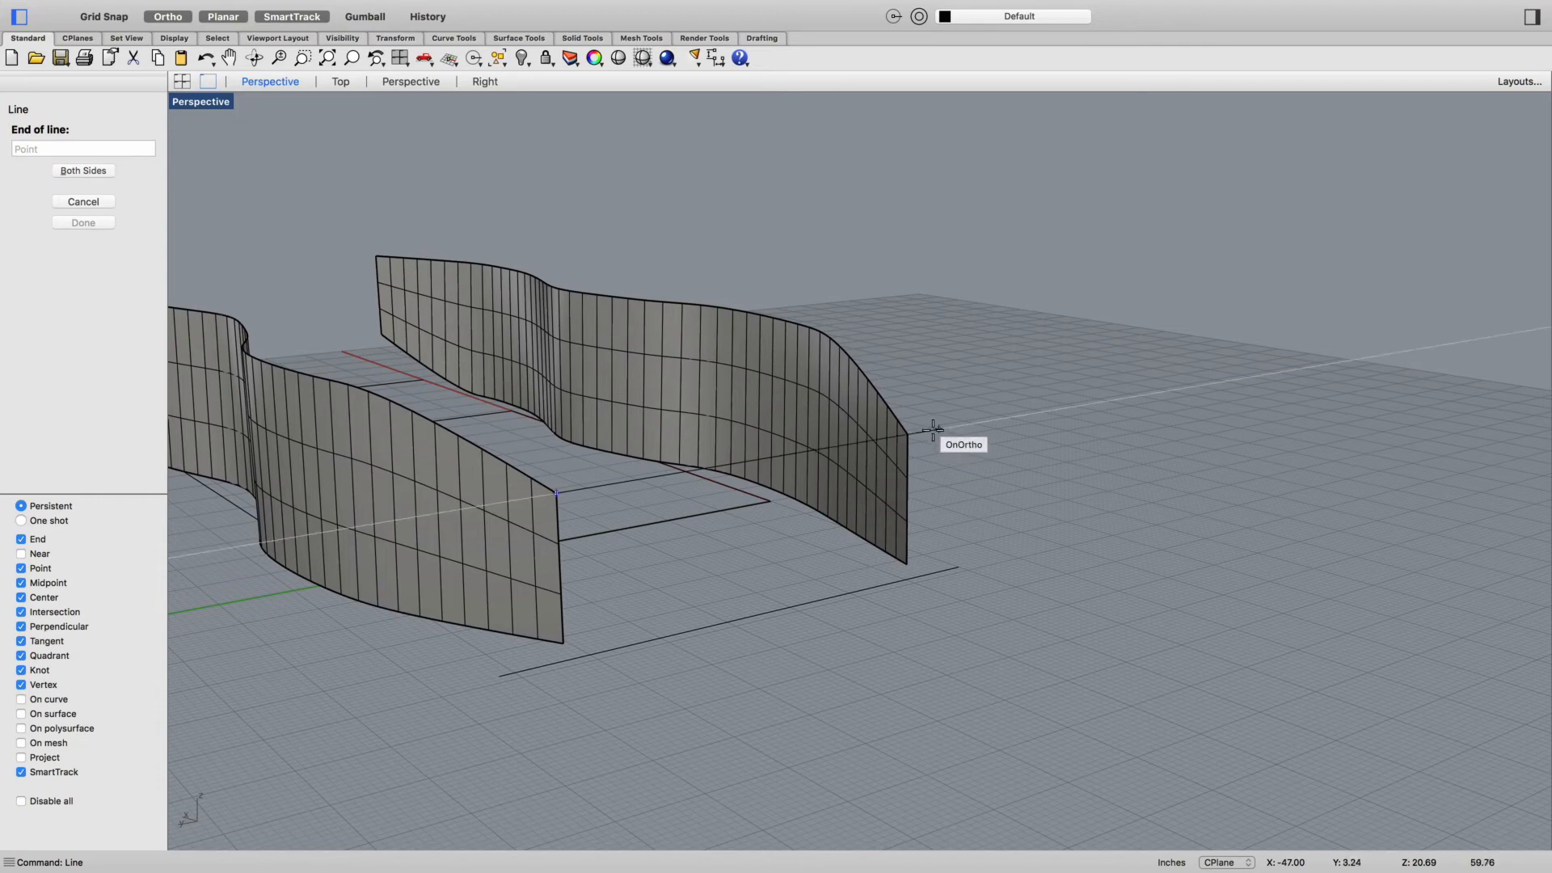
left_click(909, 435)
Draw a second crosswise line between the top edges of both side surfaces, set back from the end line
key("Return")
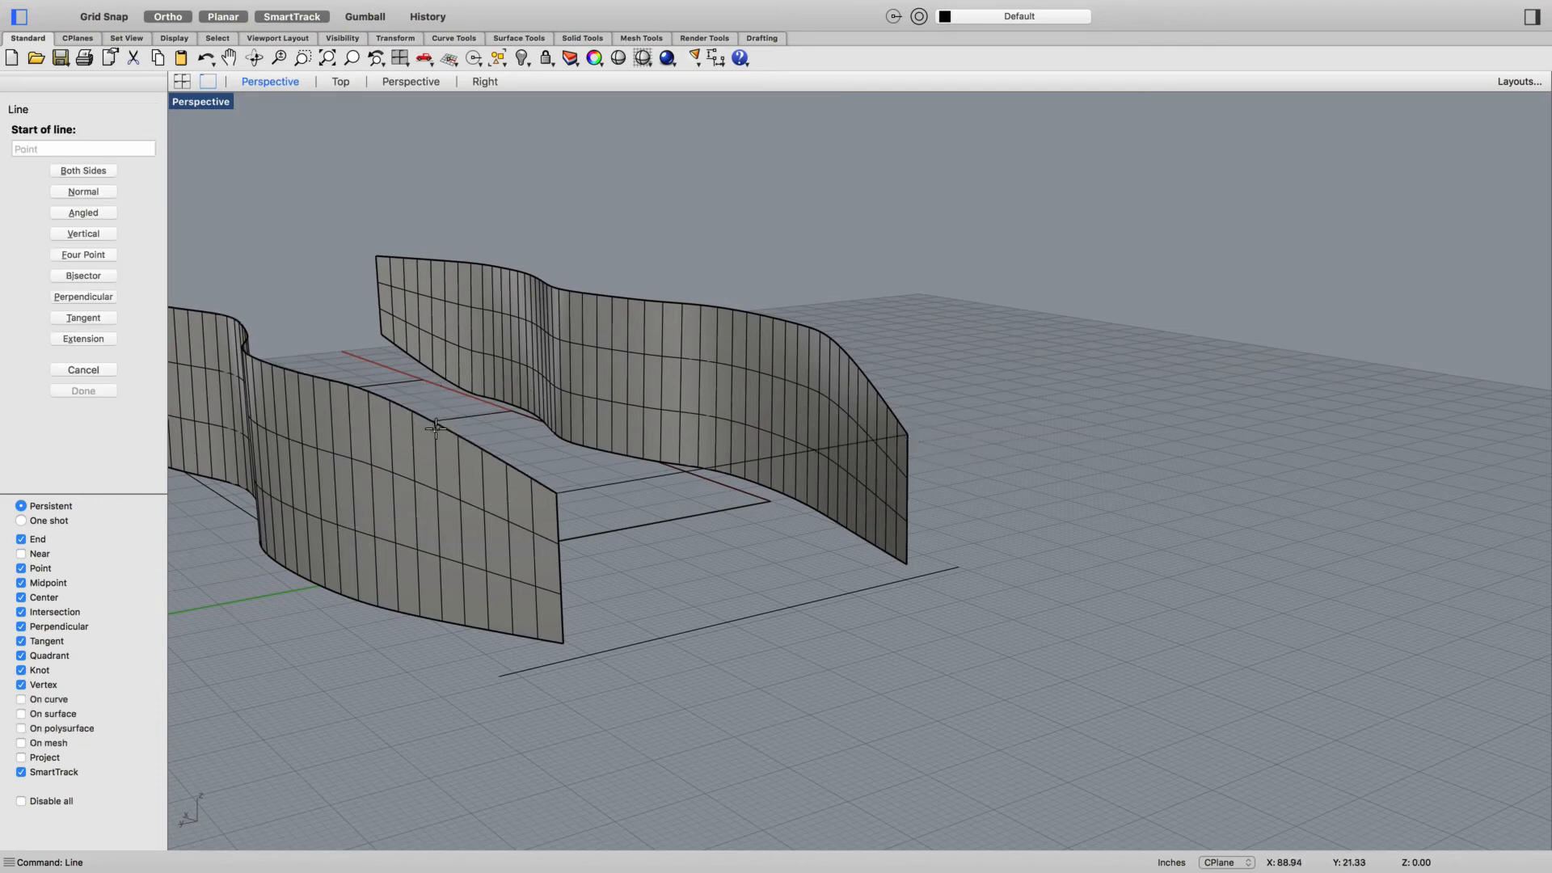
right_click_drag(439, 424, 566, 511)
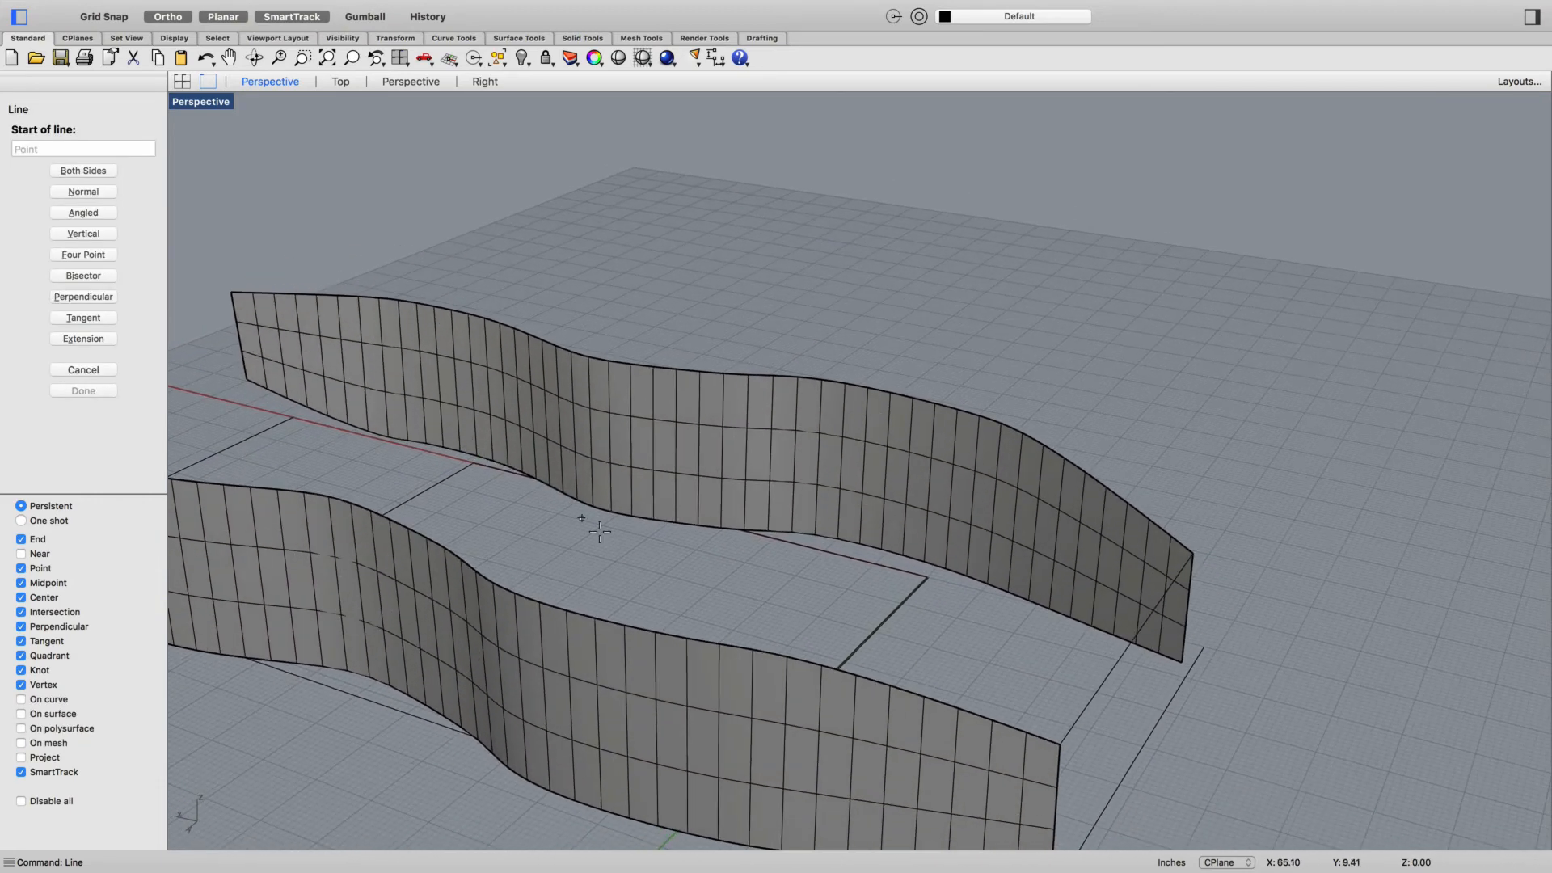
left_click(718, 643)
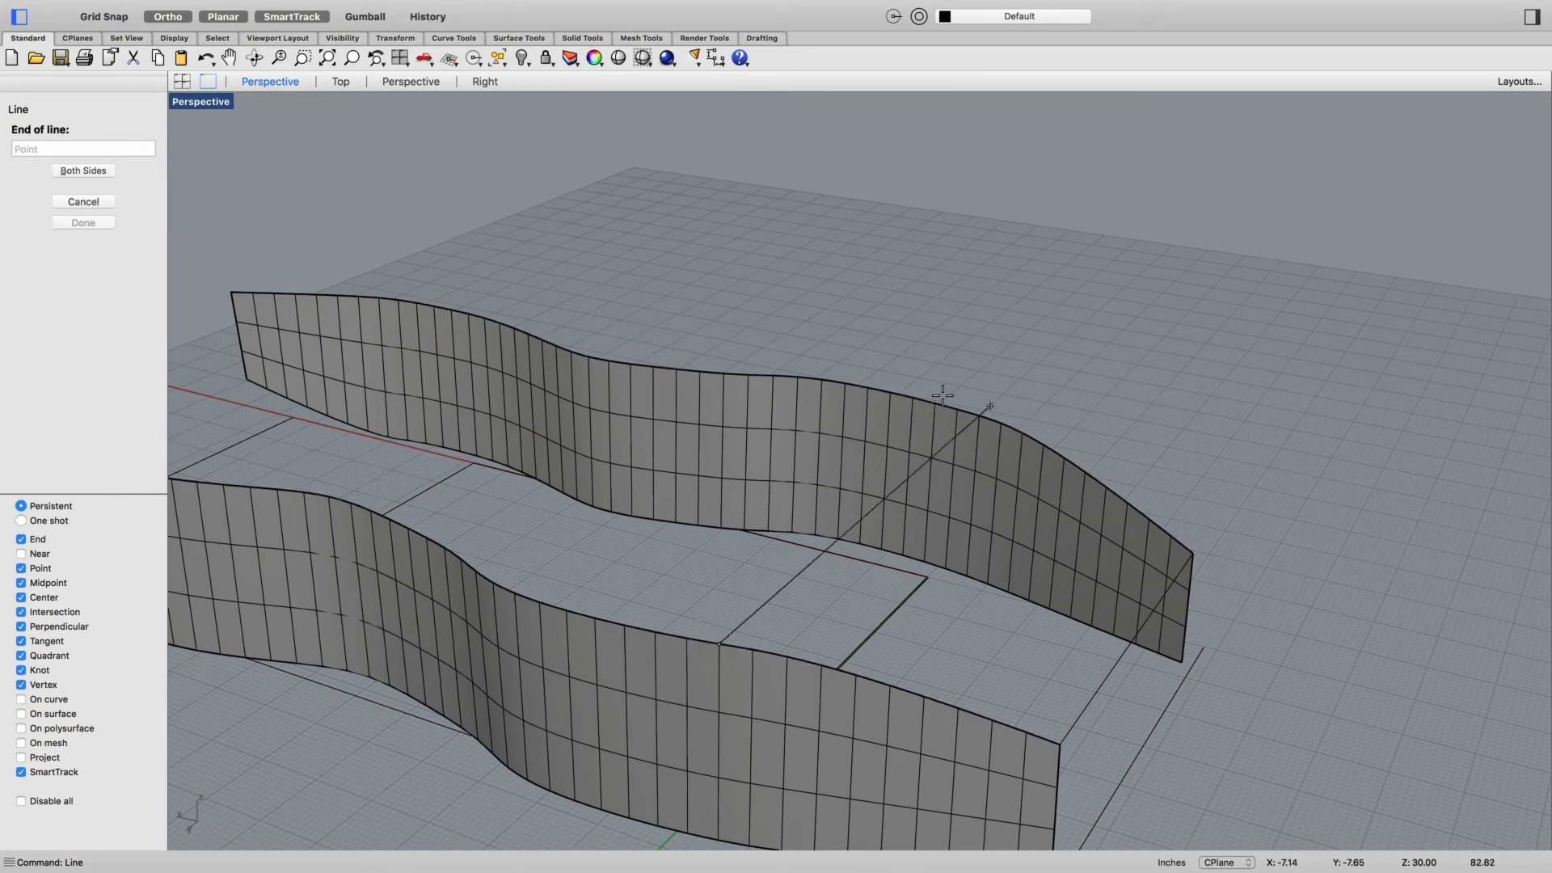
left_click(961, 409)
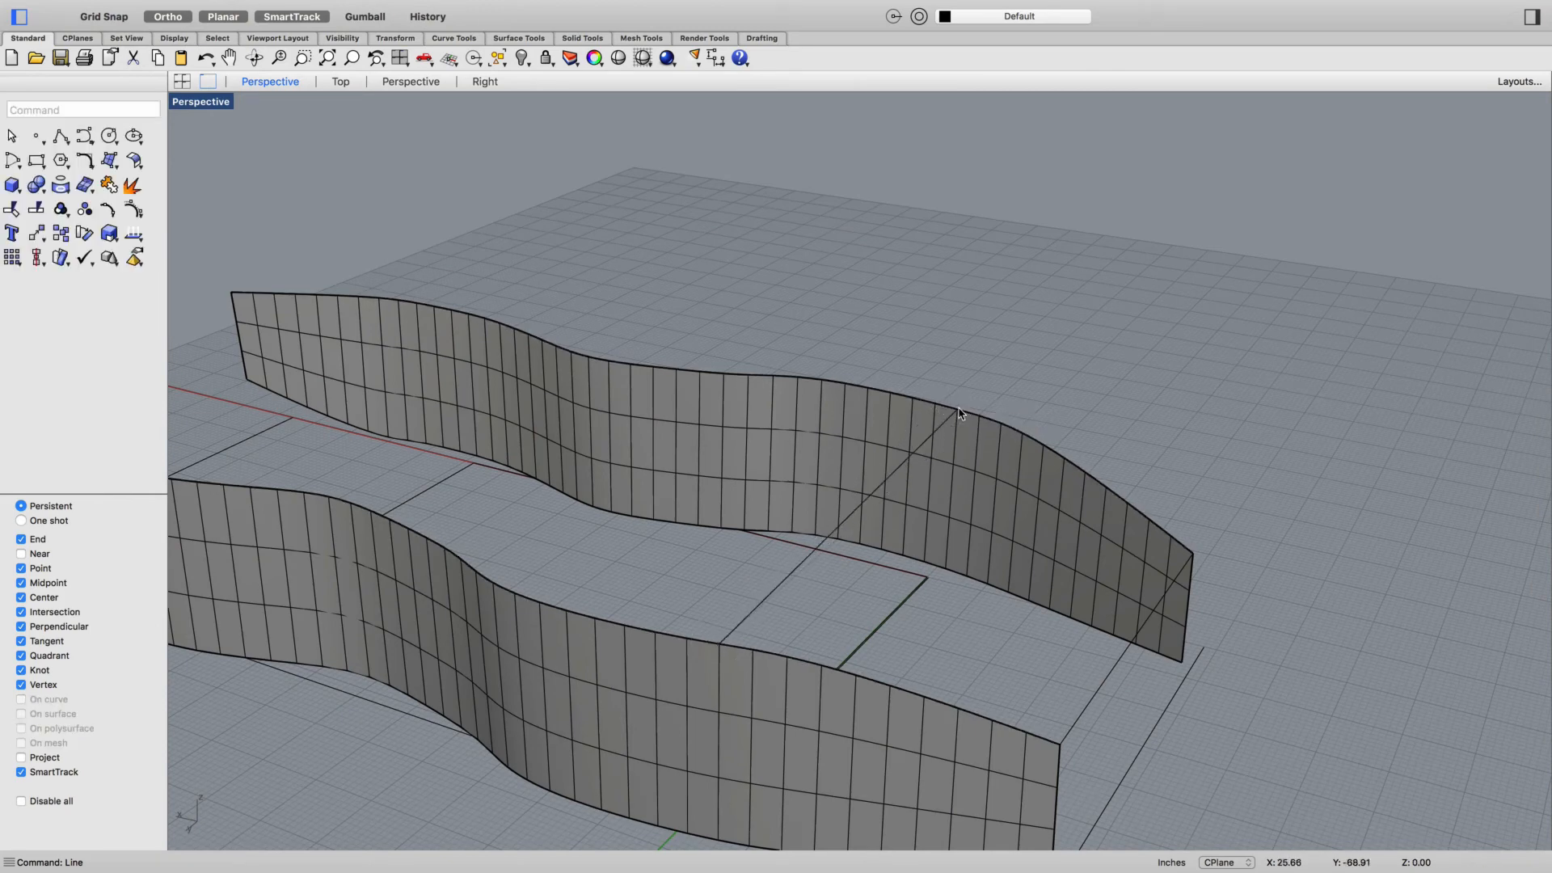
Create a network surface from the two crosswise lines and the top curves of both side surfaces
right_click_drag(1011, 674, 574, 547)
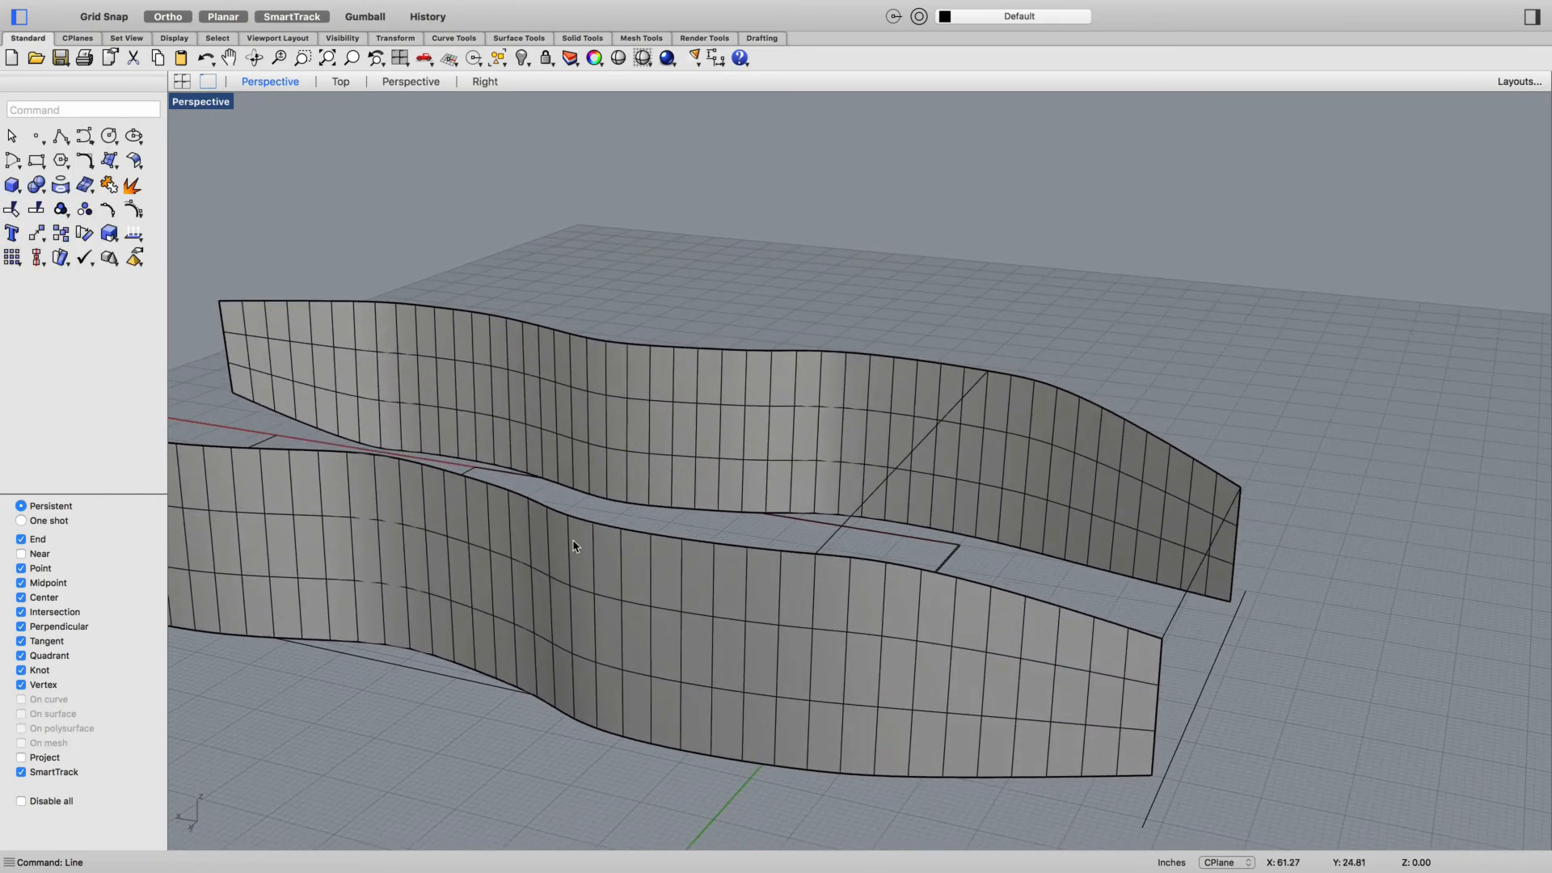
type("NetworkSrf")
key("Return")
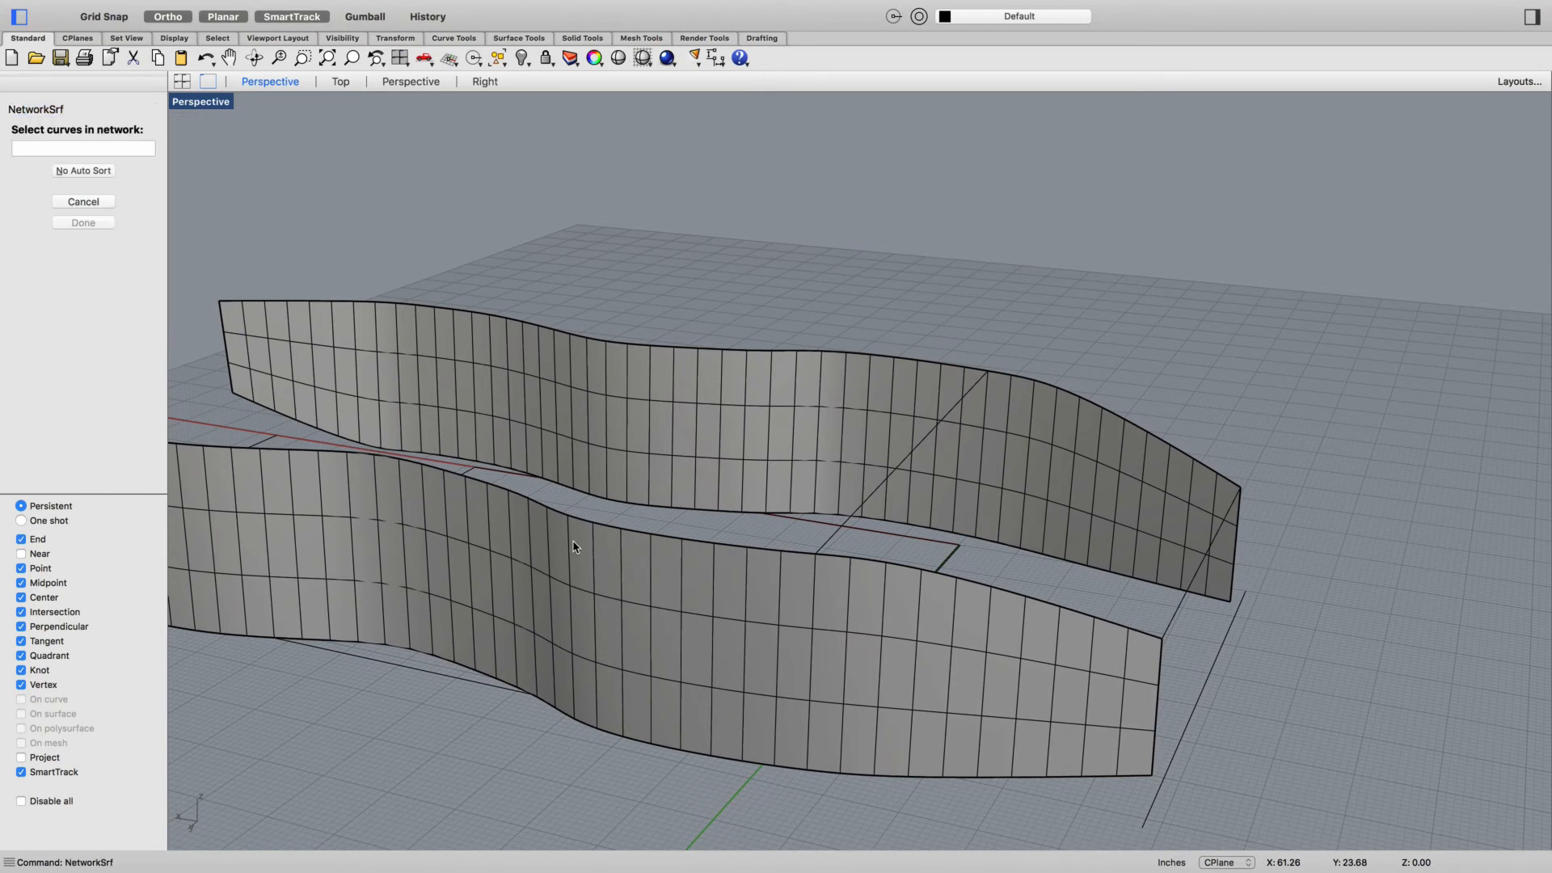
left_click(890, 484)
left_click(948, 579)
left_click(1176, 612)
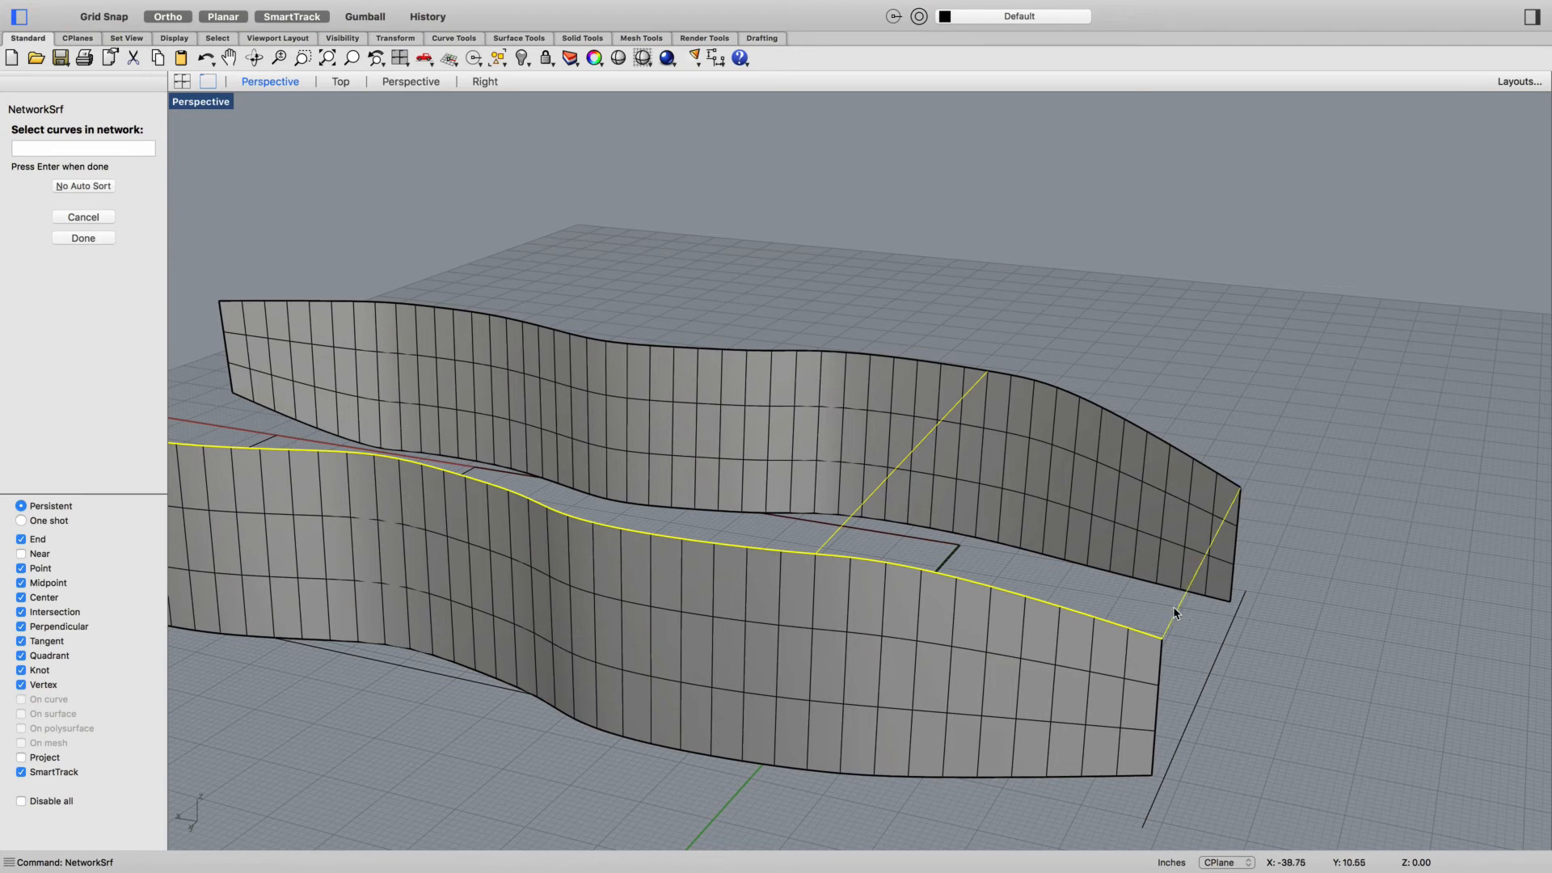
left_click(1163, 444)
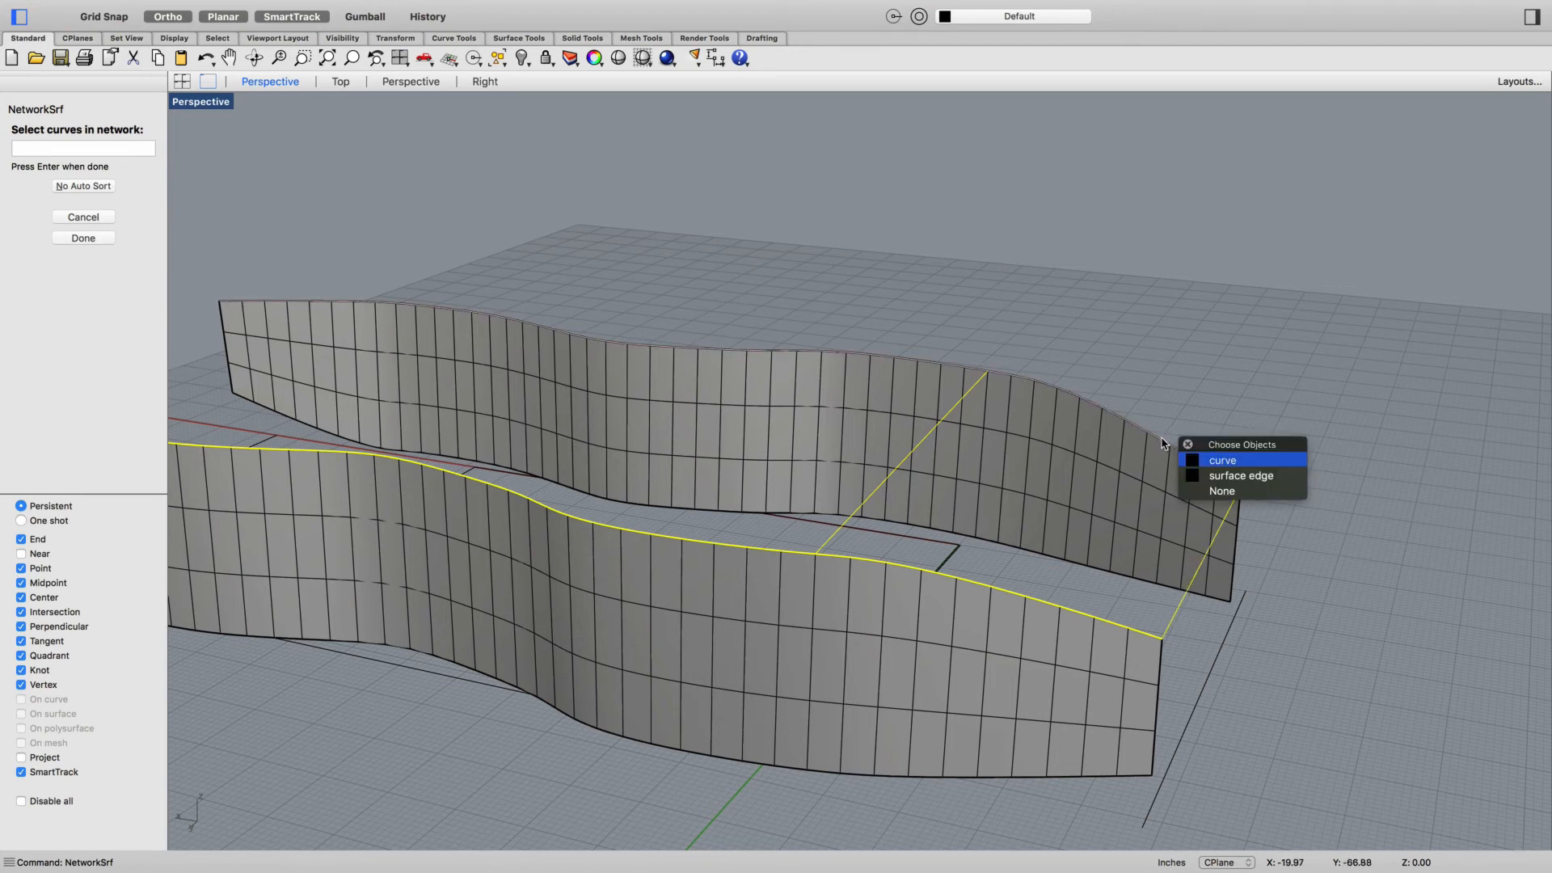
left_click(1229, 461)
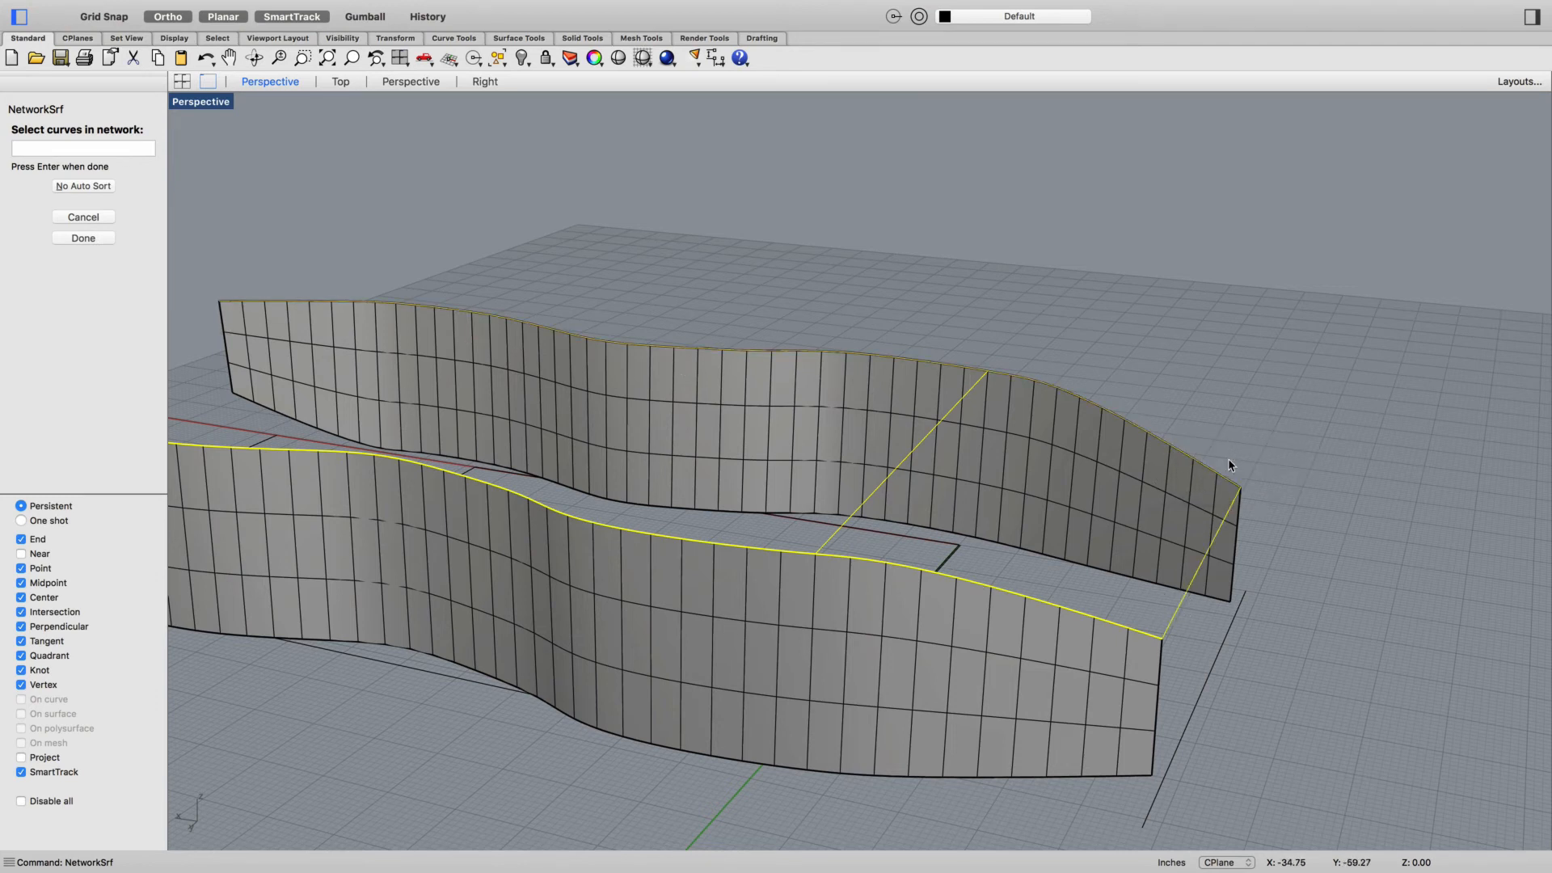
key("Return")
key("Return")
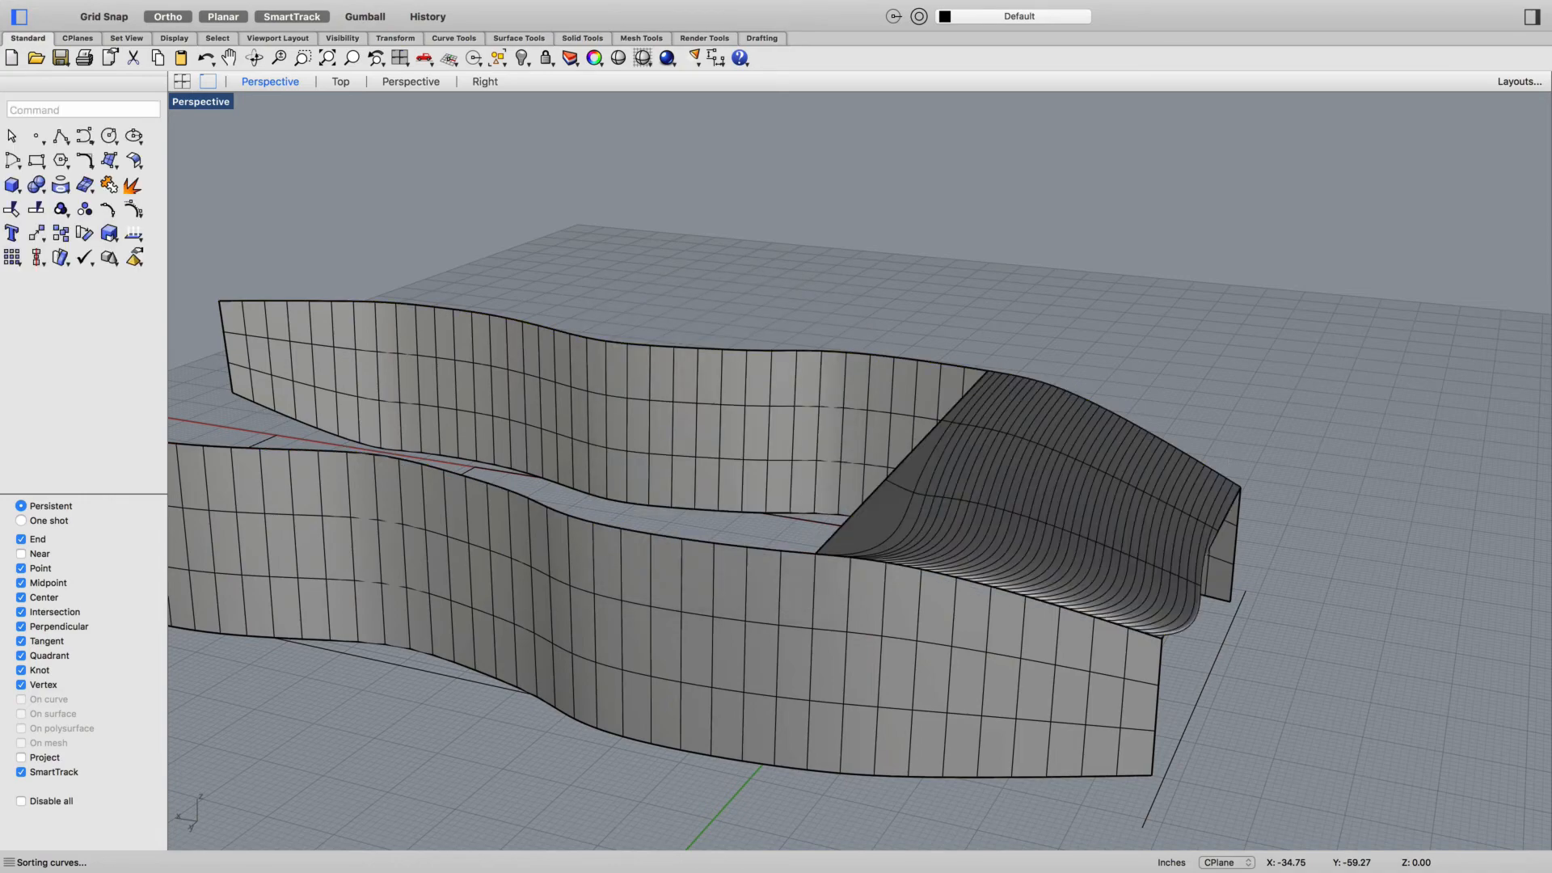
Delete the network surface bridging the tops of the two side surfaces
mouse_move(1327, 639)
right_mouse_down()
mouse_move(1262, 638)
mouse_move(1282, 631)
mouse_move(1129, 683)
mouse_move(755, 686)
mouse_move(596, 633)
mouse_move(634, 475)
mouse_move(668, 489)
mouse_move(617, 454)
mouse_move(586, 457)
mouse_move(599, 513)
mouse_move(892, 599)
mouse_move(935, 582)
mouse_move(849, 564)
right_mouse_up()
left_click(1040, 511)
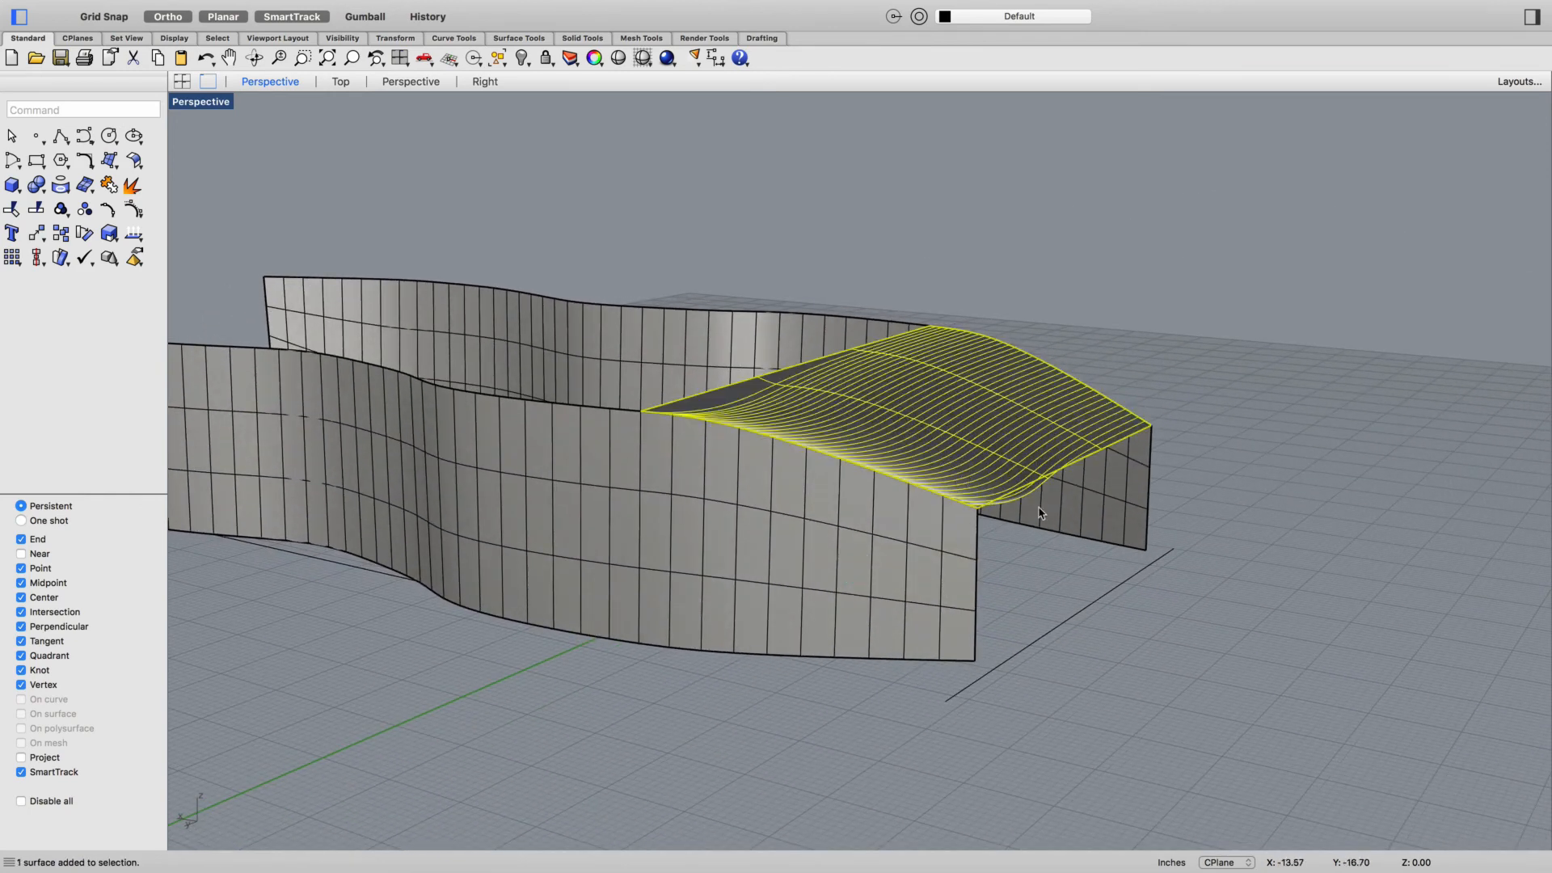
key("Delete")
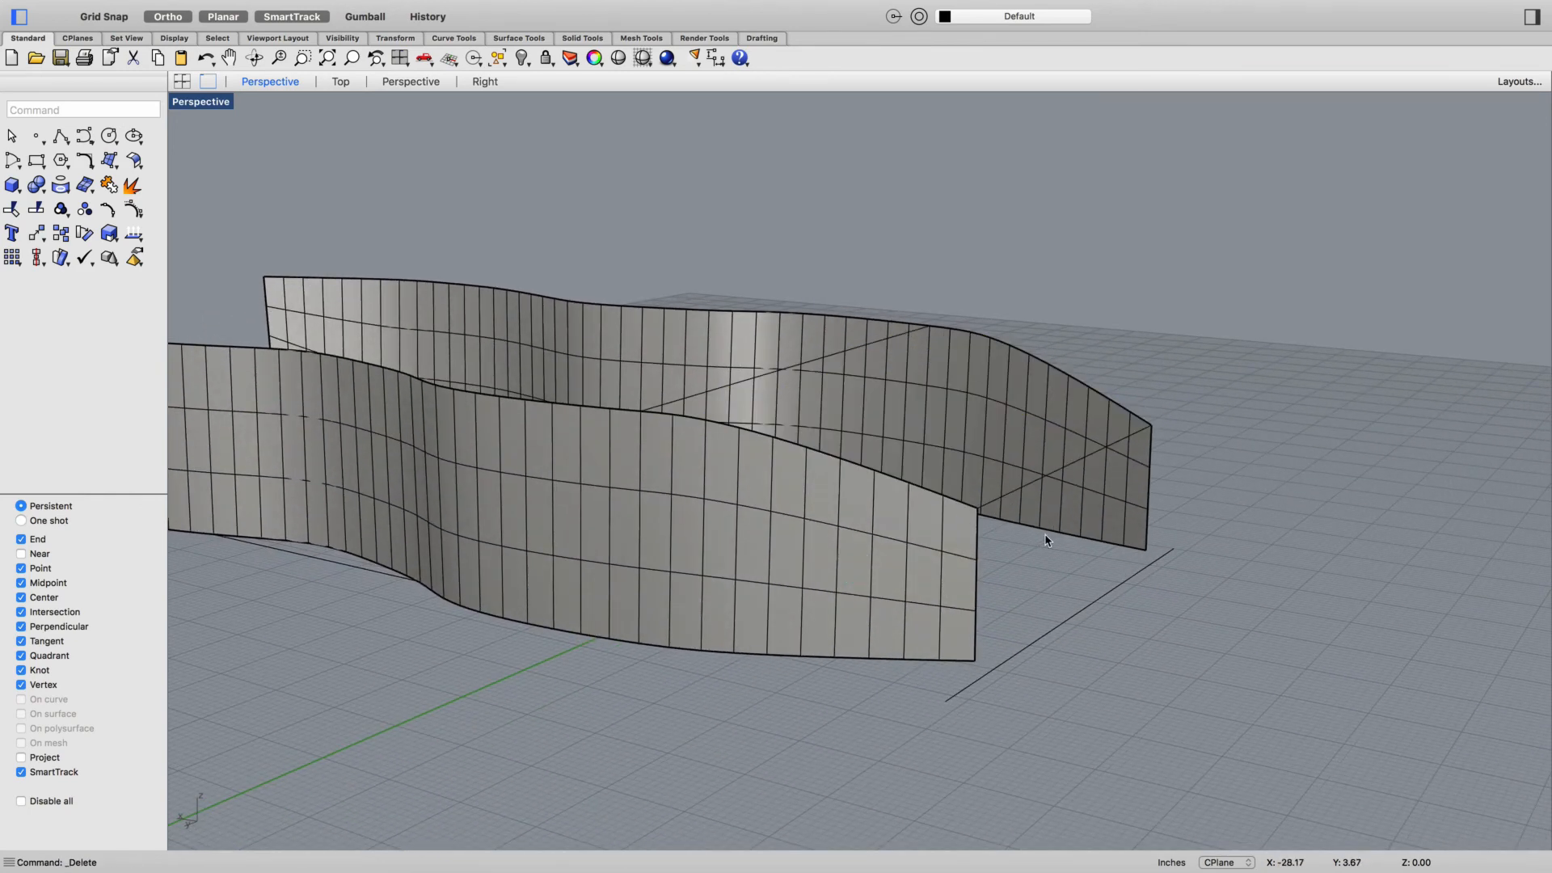
mouse_move(1046, 539)
right_mouse_down()
mouse_move(1136, 531)
mouse_move(1075, 546)
right_mouse_up()
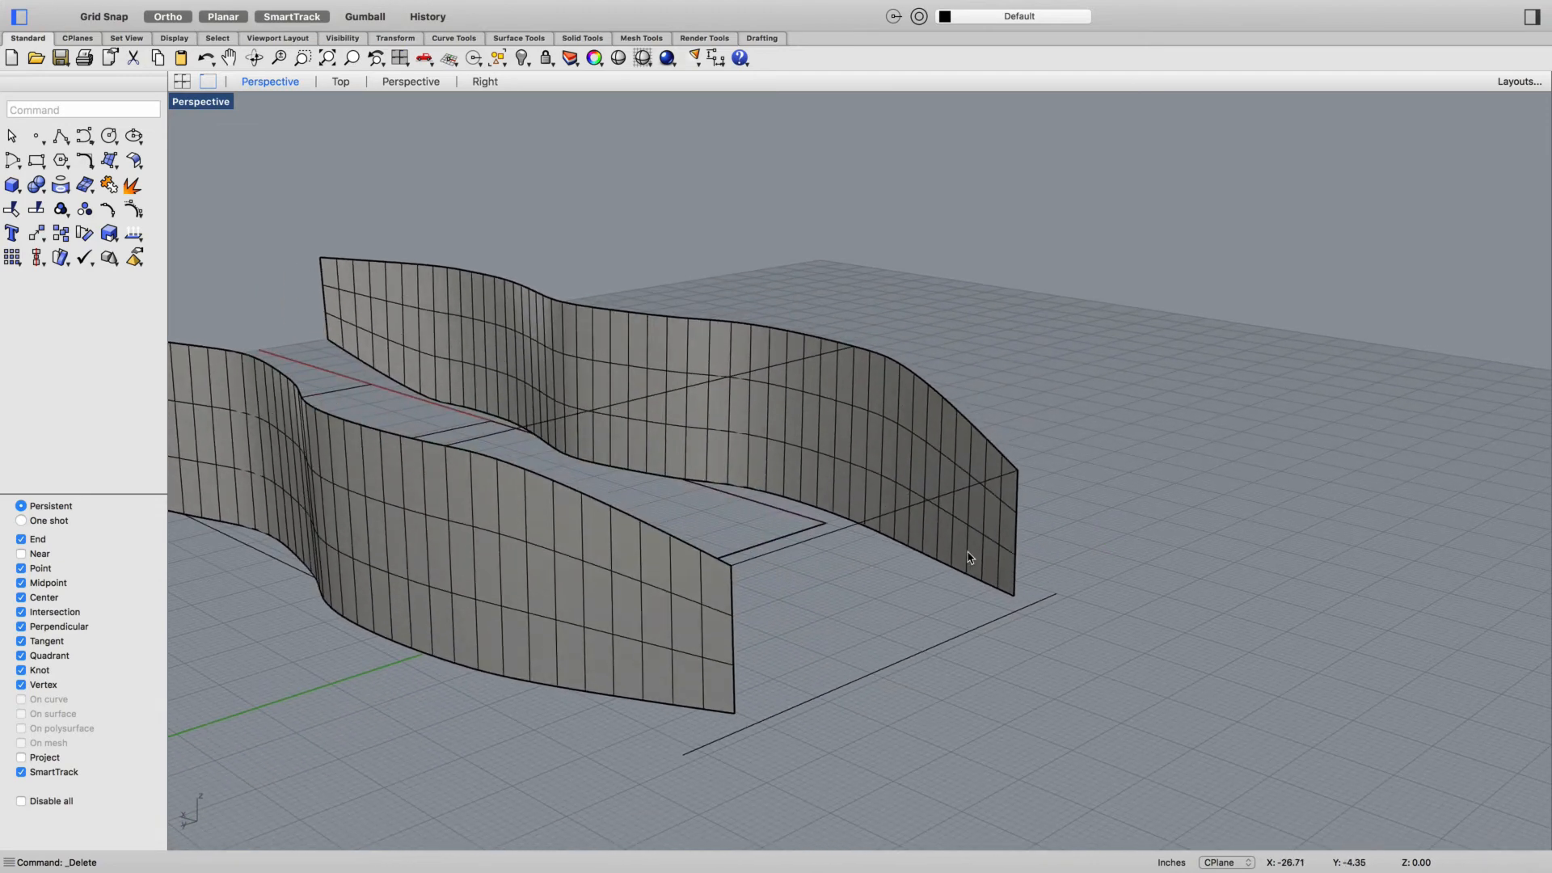
right_click_drag(683, 584, 783, 557)
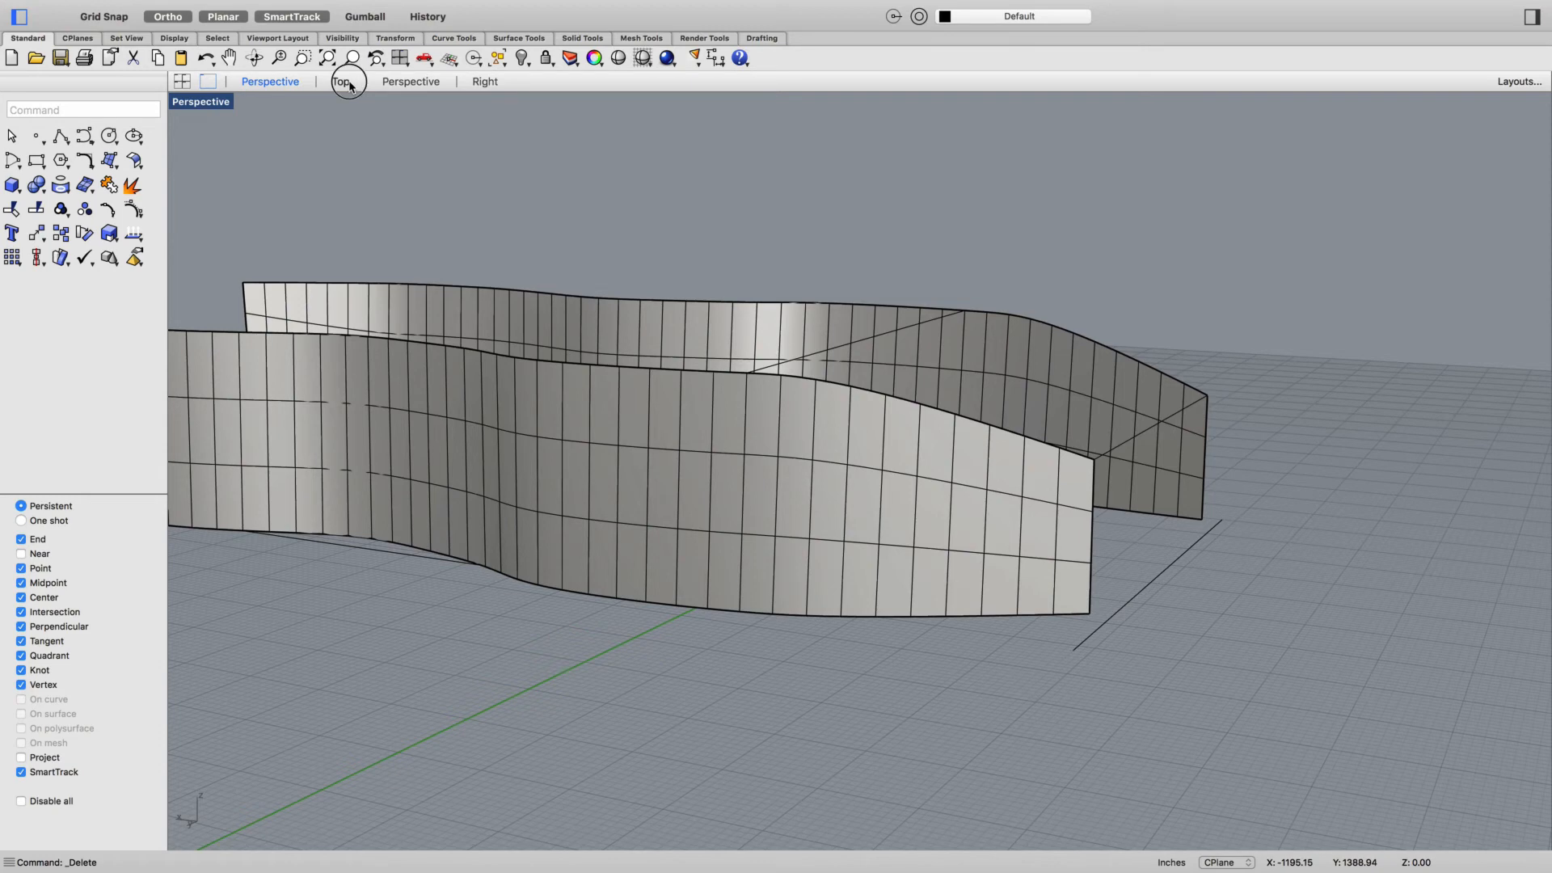
Draw a degree 3 control-point curve from the midpoint of the set-back crosswise line to the midpoint of the end line
left_click(410, 82)
right_click_drag(481, 473, 914, 532)
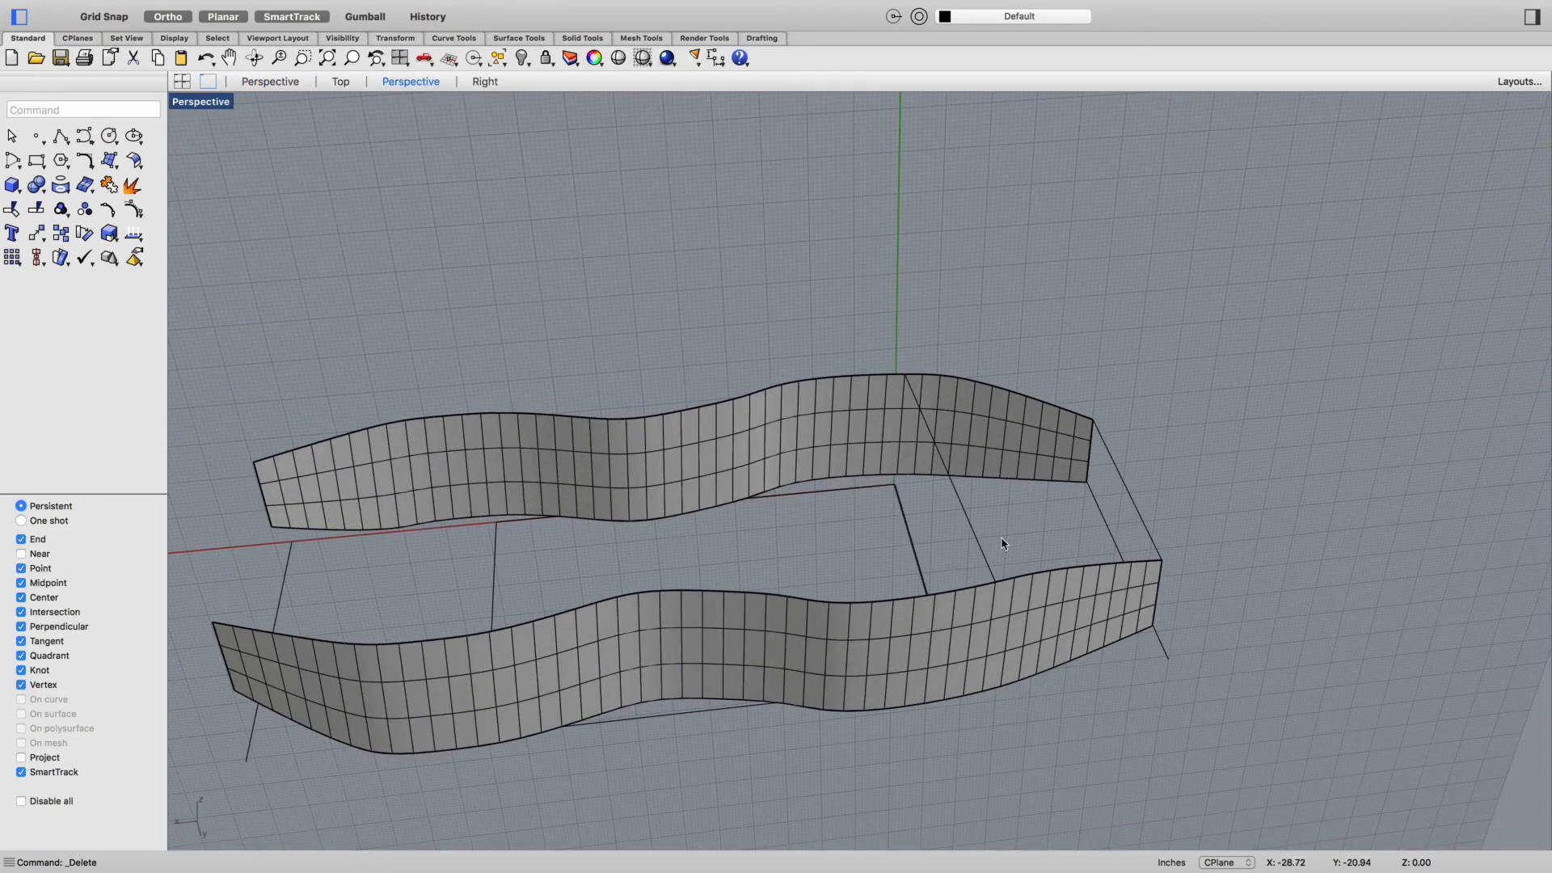
type("Curve")
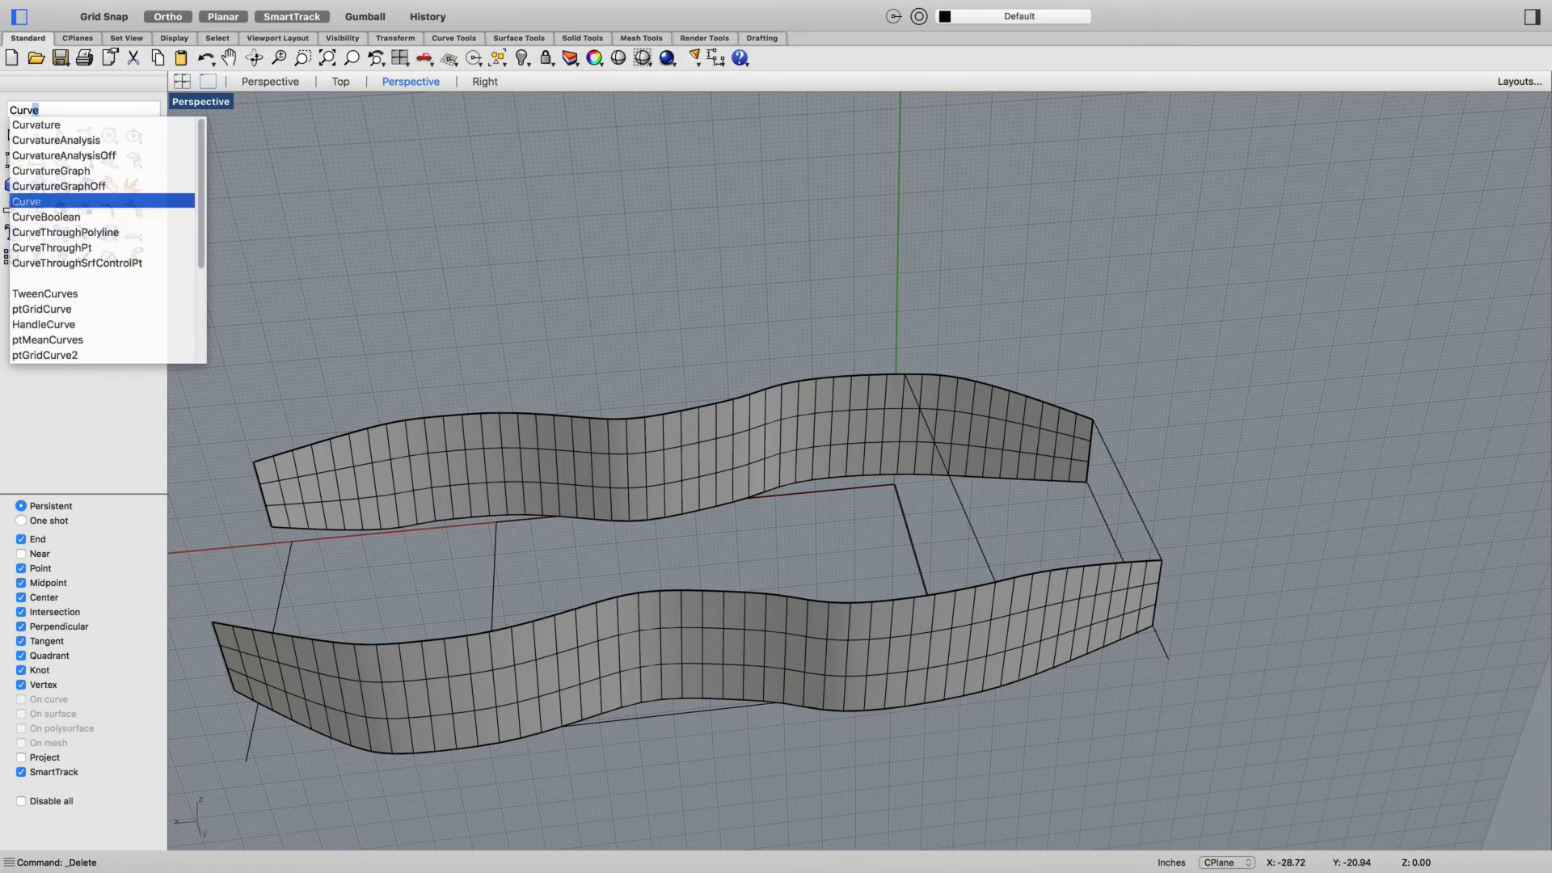
key("Return")
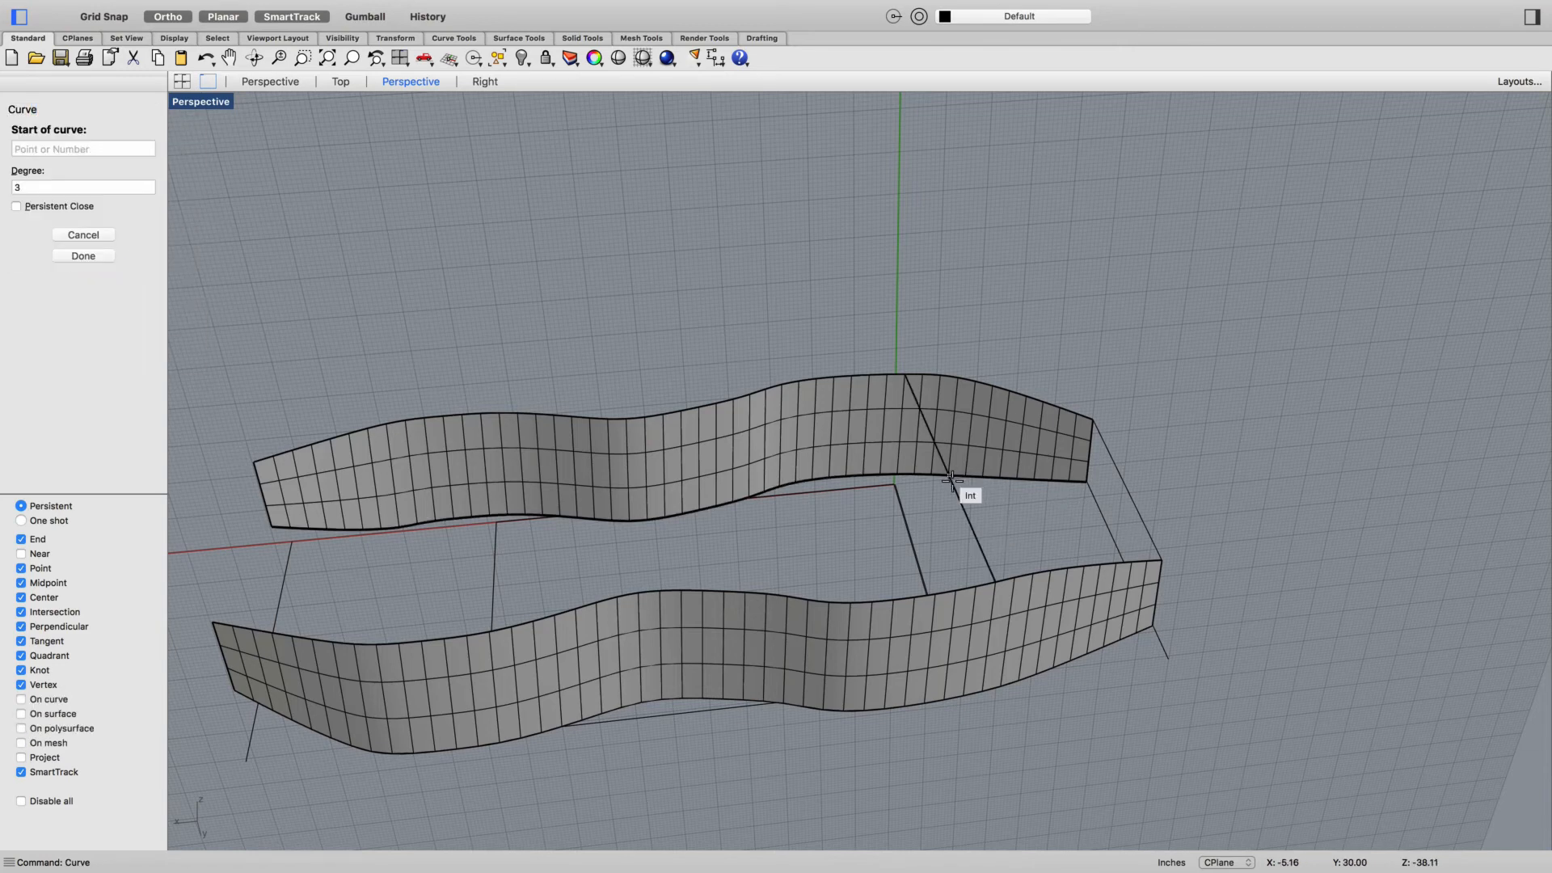
mouse_move(1004, 502)
right_mouse_down()
mouse_move(1036, 496)
mouse_move(1033, 509)
right_mouse_up()
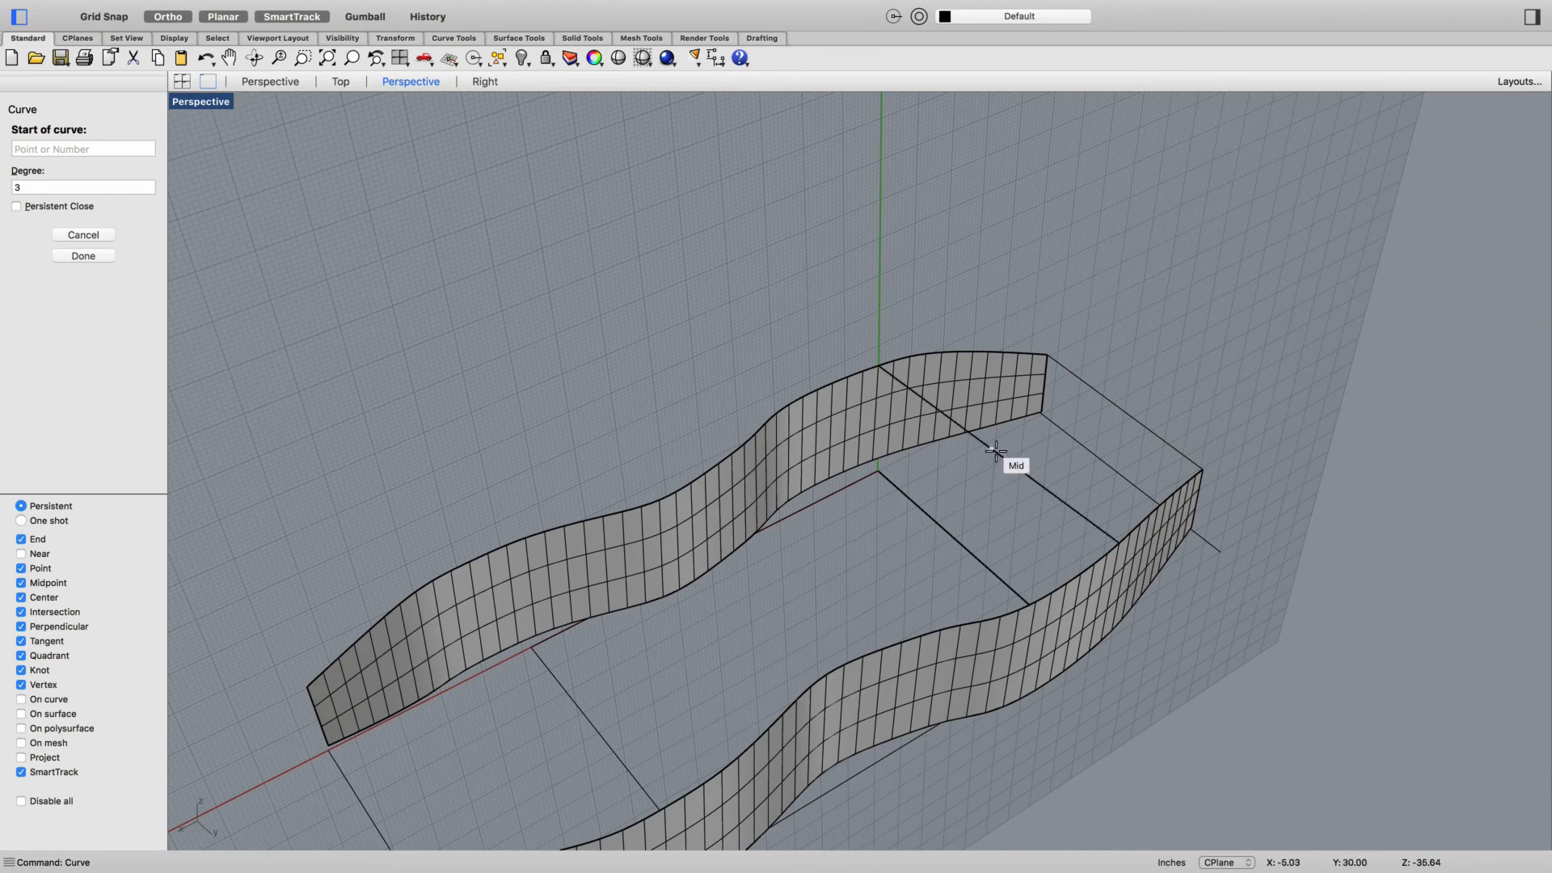
left_click(993, 449)
right_click_drag(1044, 440, 967, 414)
mouse_move(1068, 514)
right_mouse_down()
mouse_move(1126, 537)
mouse_move(1102, 477)
right_mouse_up()
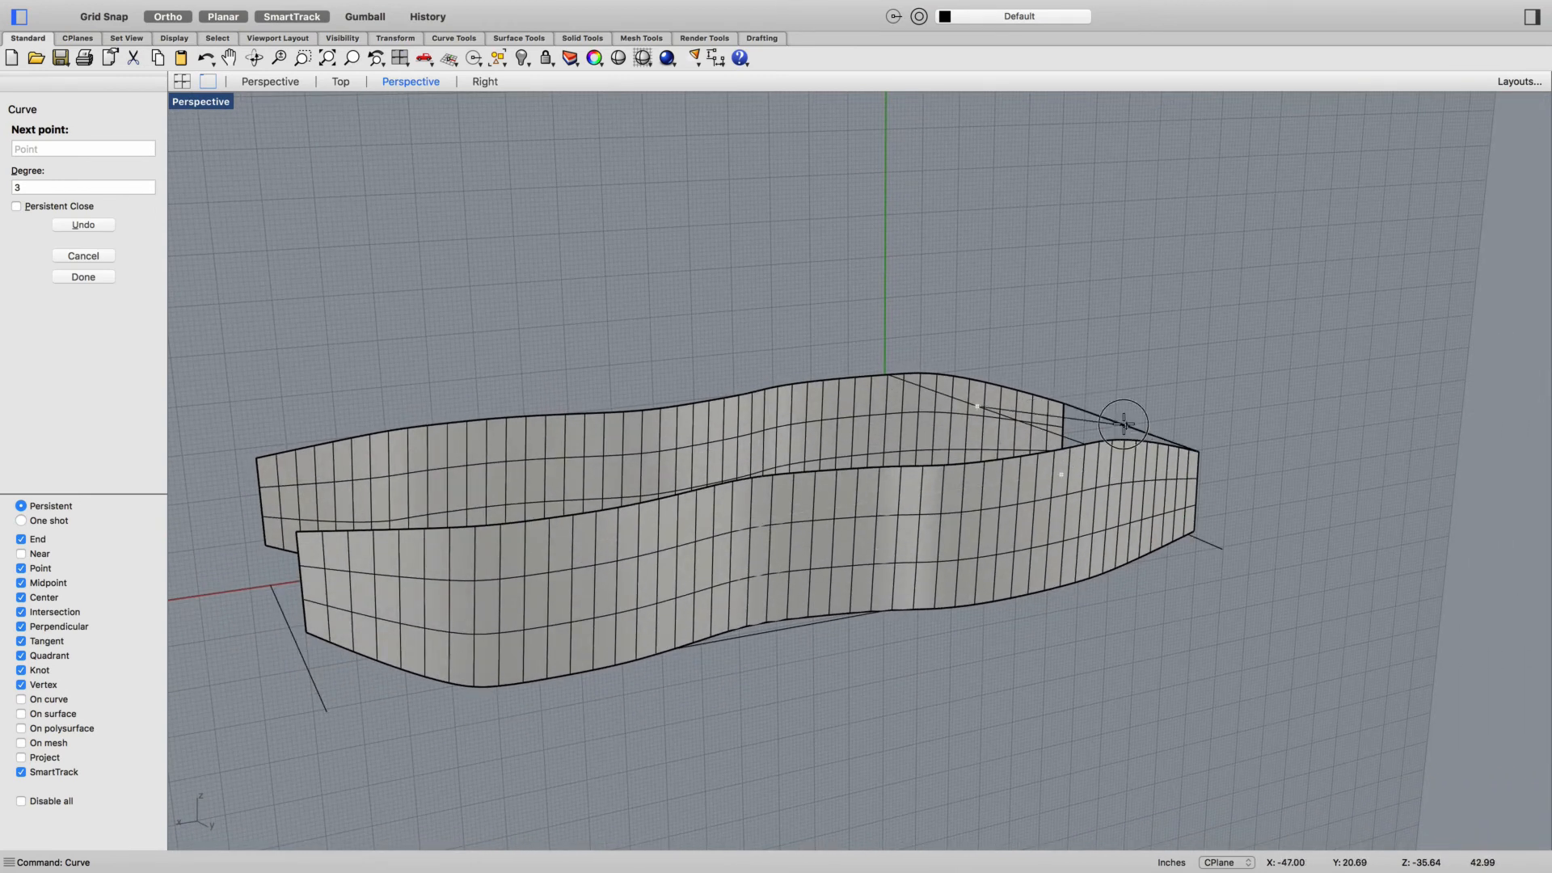
left_click(1123, 426)
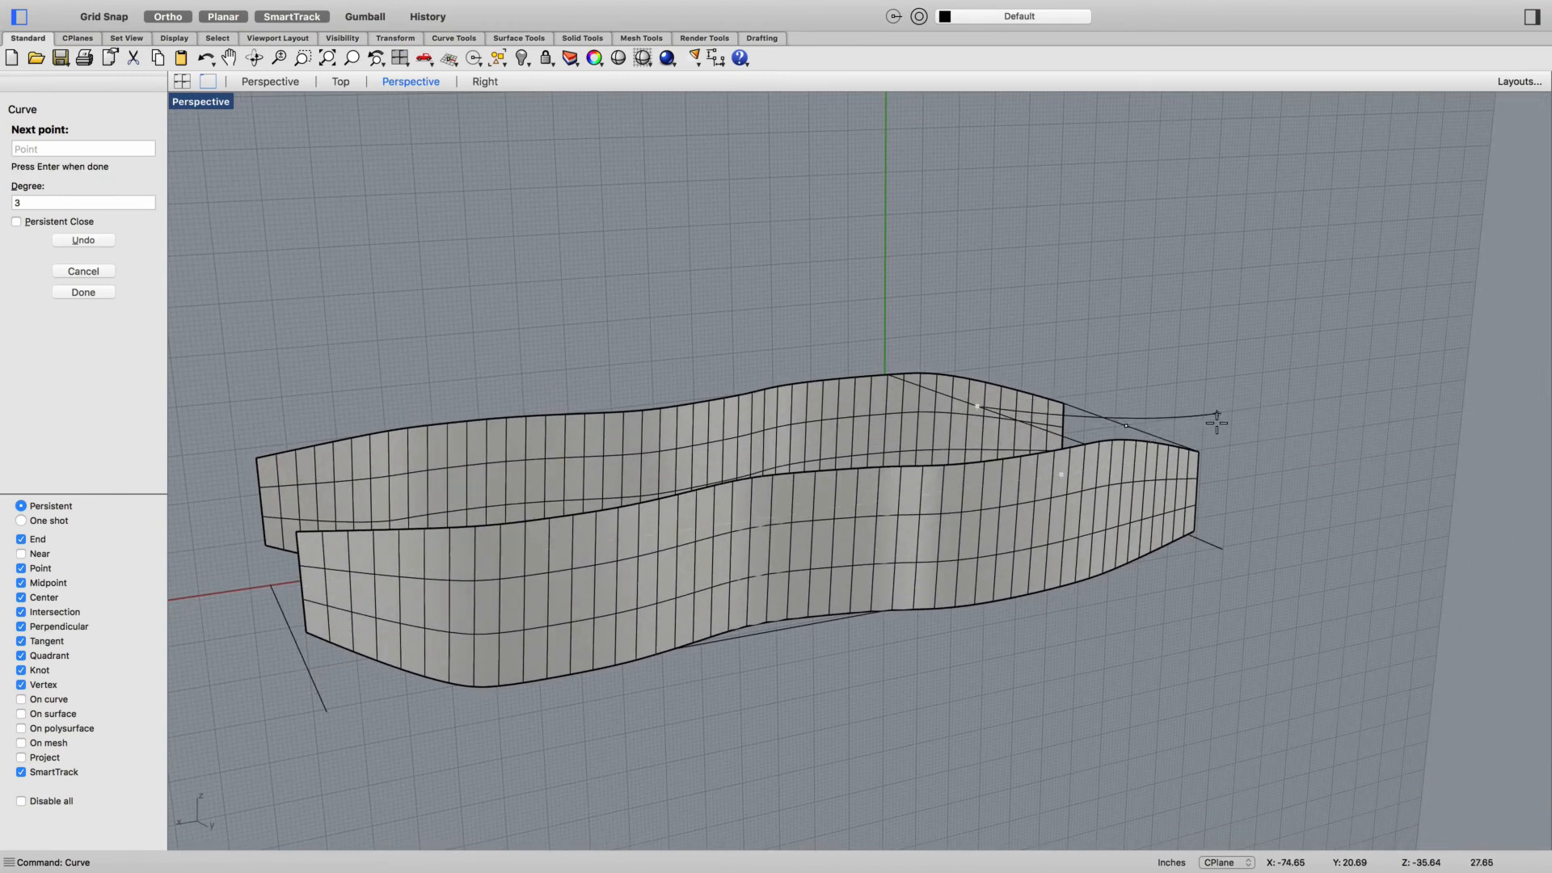
key("Return")
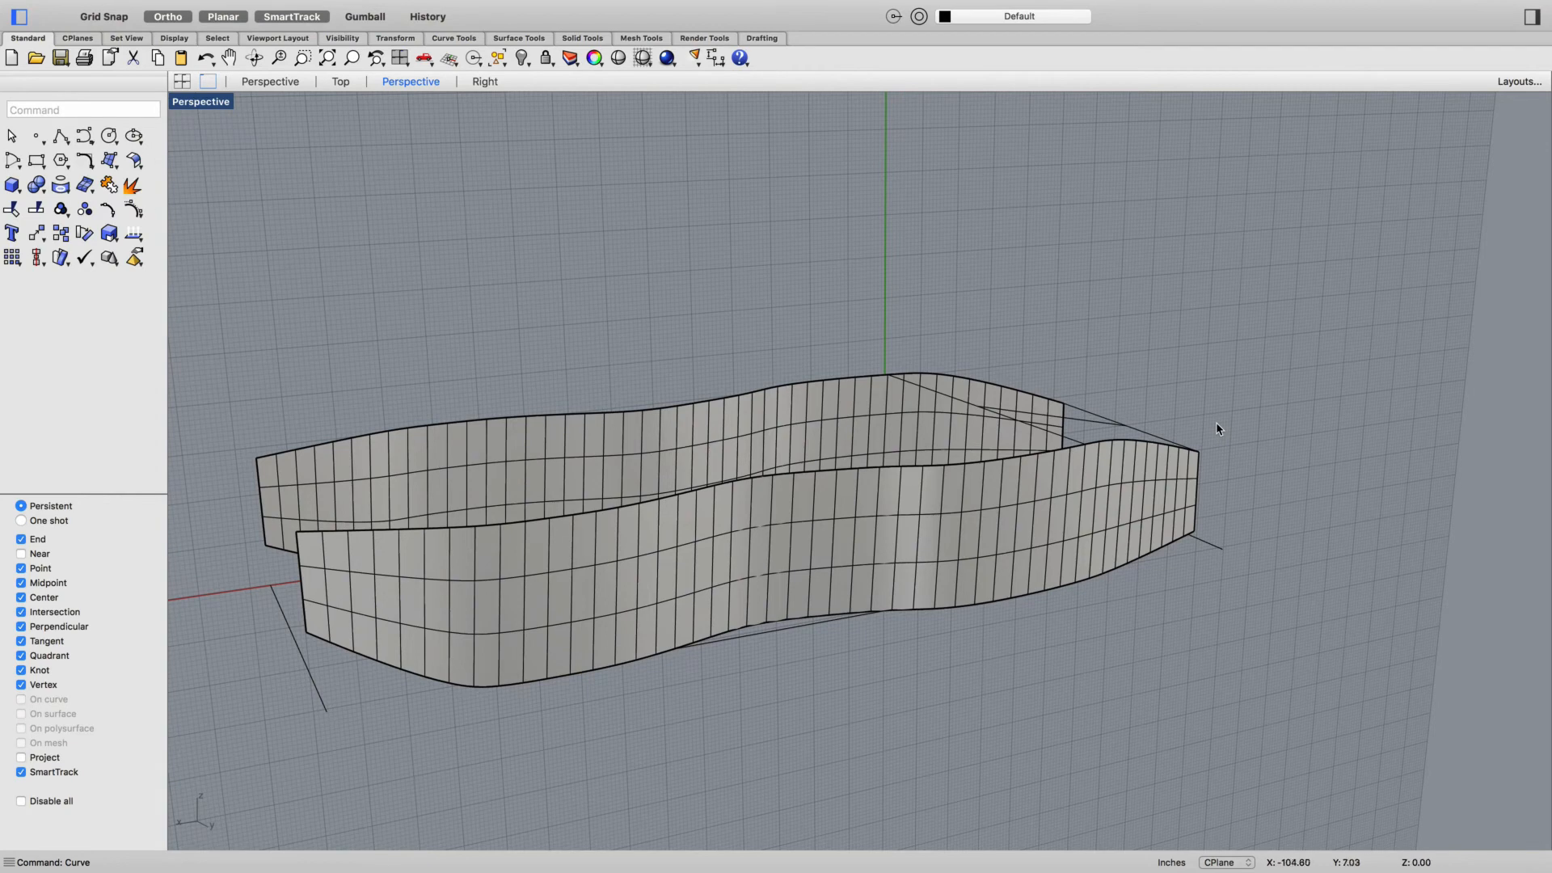
Turn on the control points of the centre curve between the two crosswise lines
left_click(1106, 422)
right_click(1164, 390)
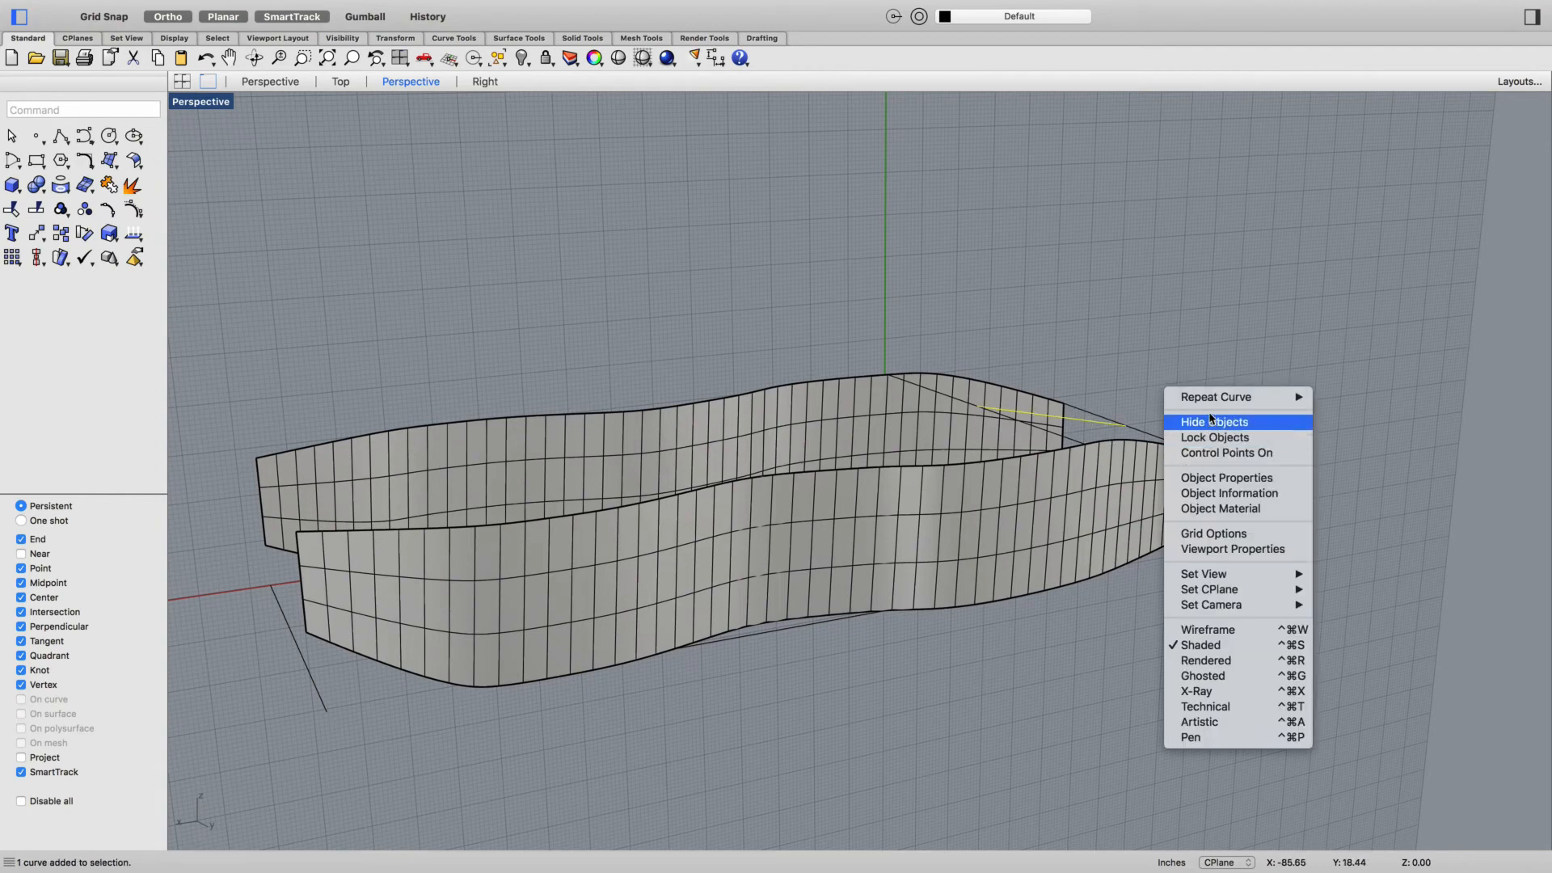
left_click(1226, 452)
scroll(1132, 429, "up", 5)
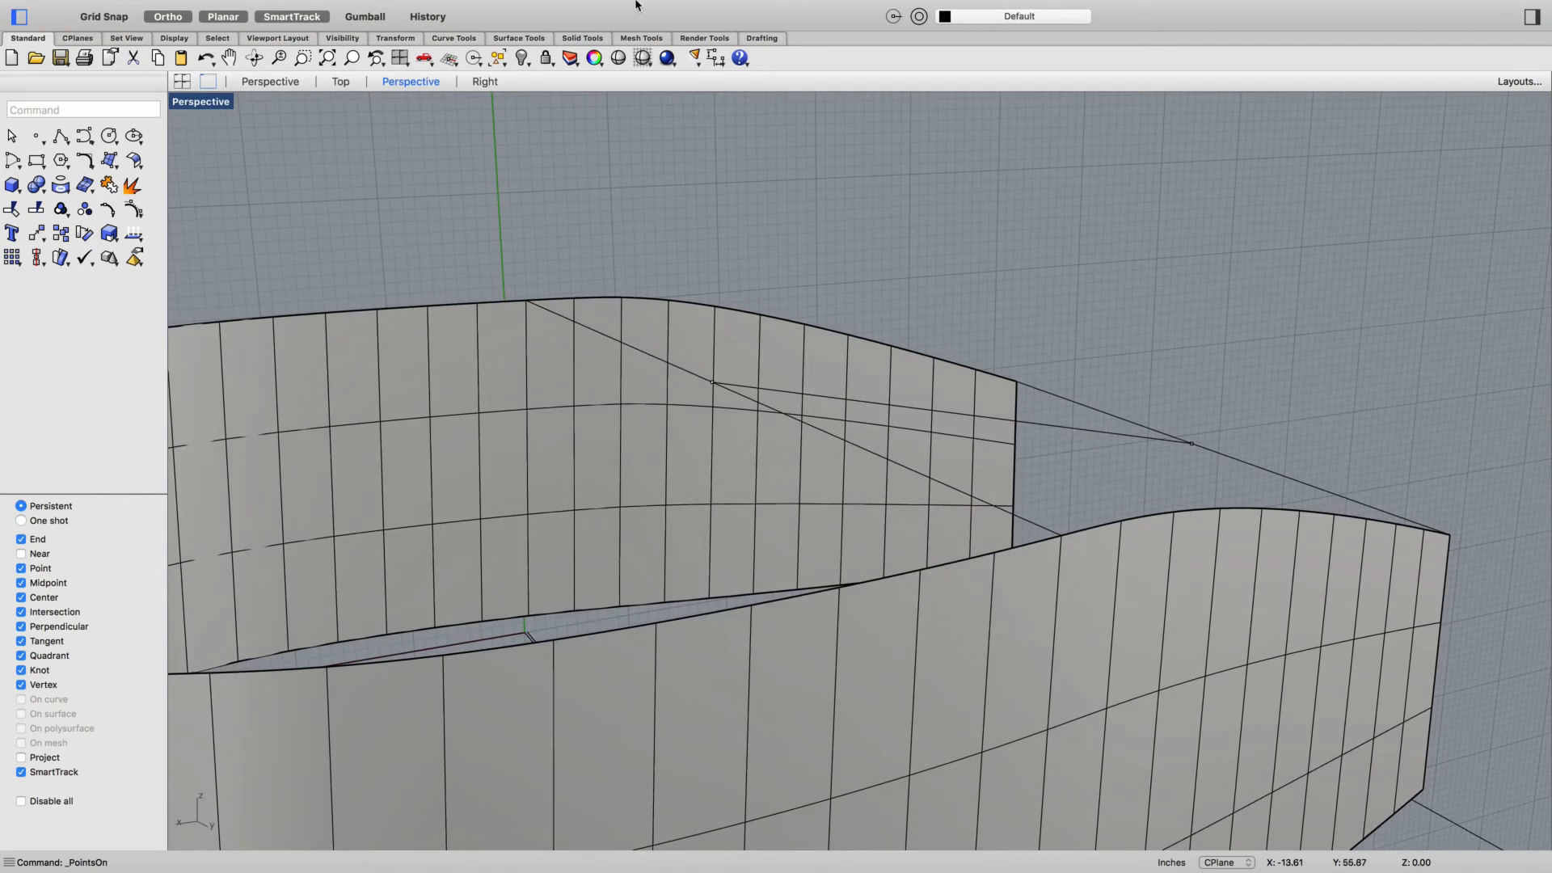
mouse_move(510, 10)
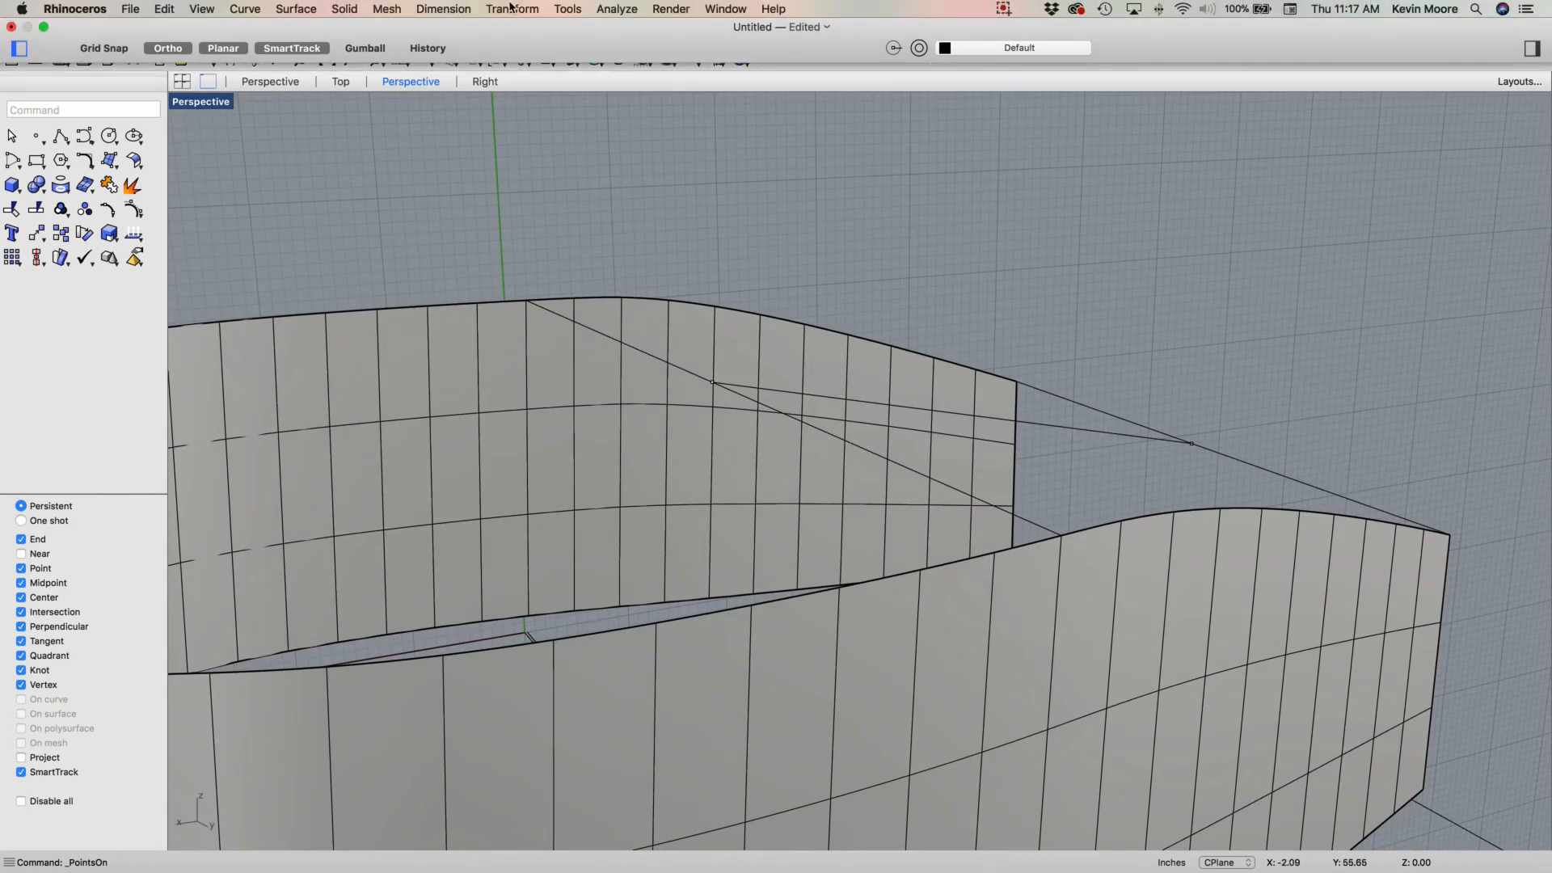
left_click(619, 9)
mouse_move(258, 32)
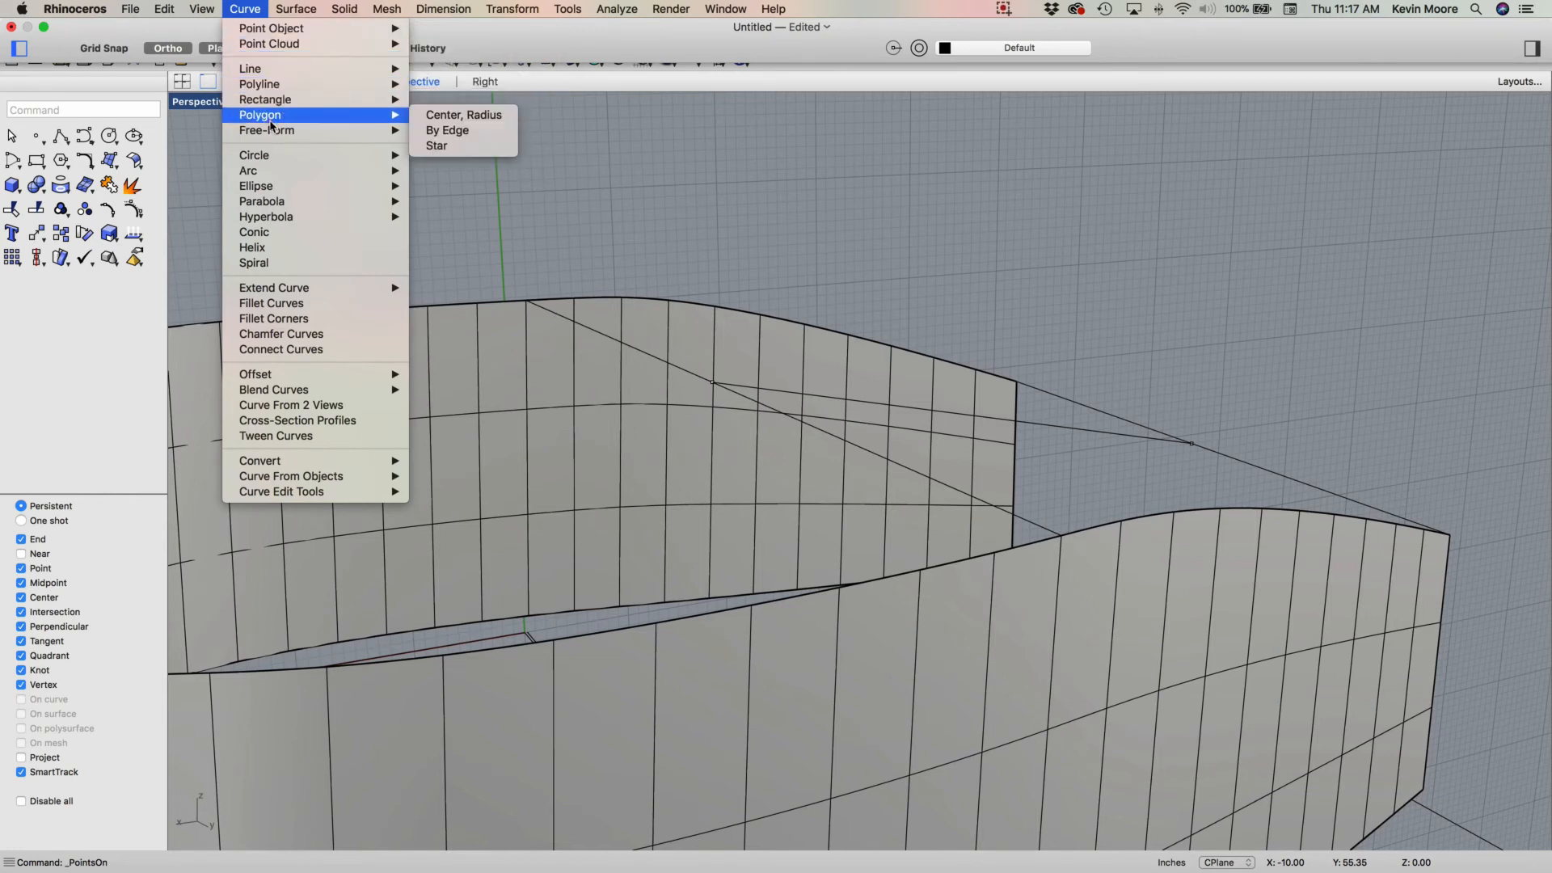
mouse_move(284, 179)
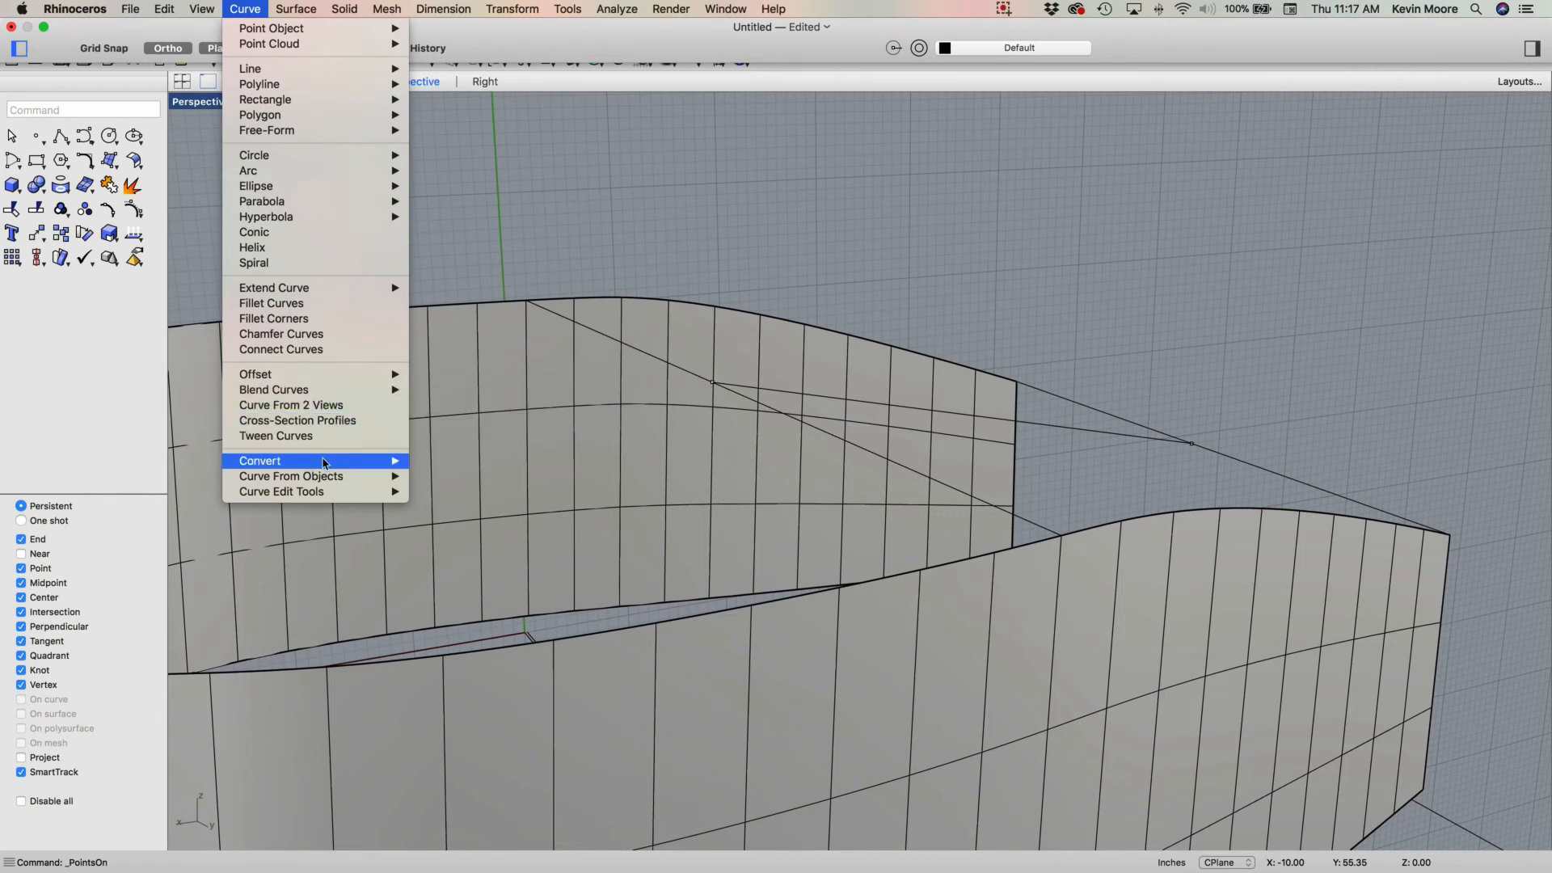
mouse_move(328, 481)
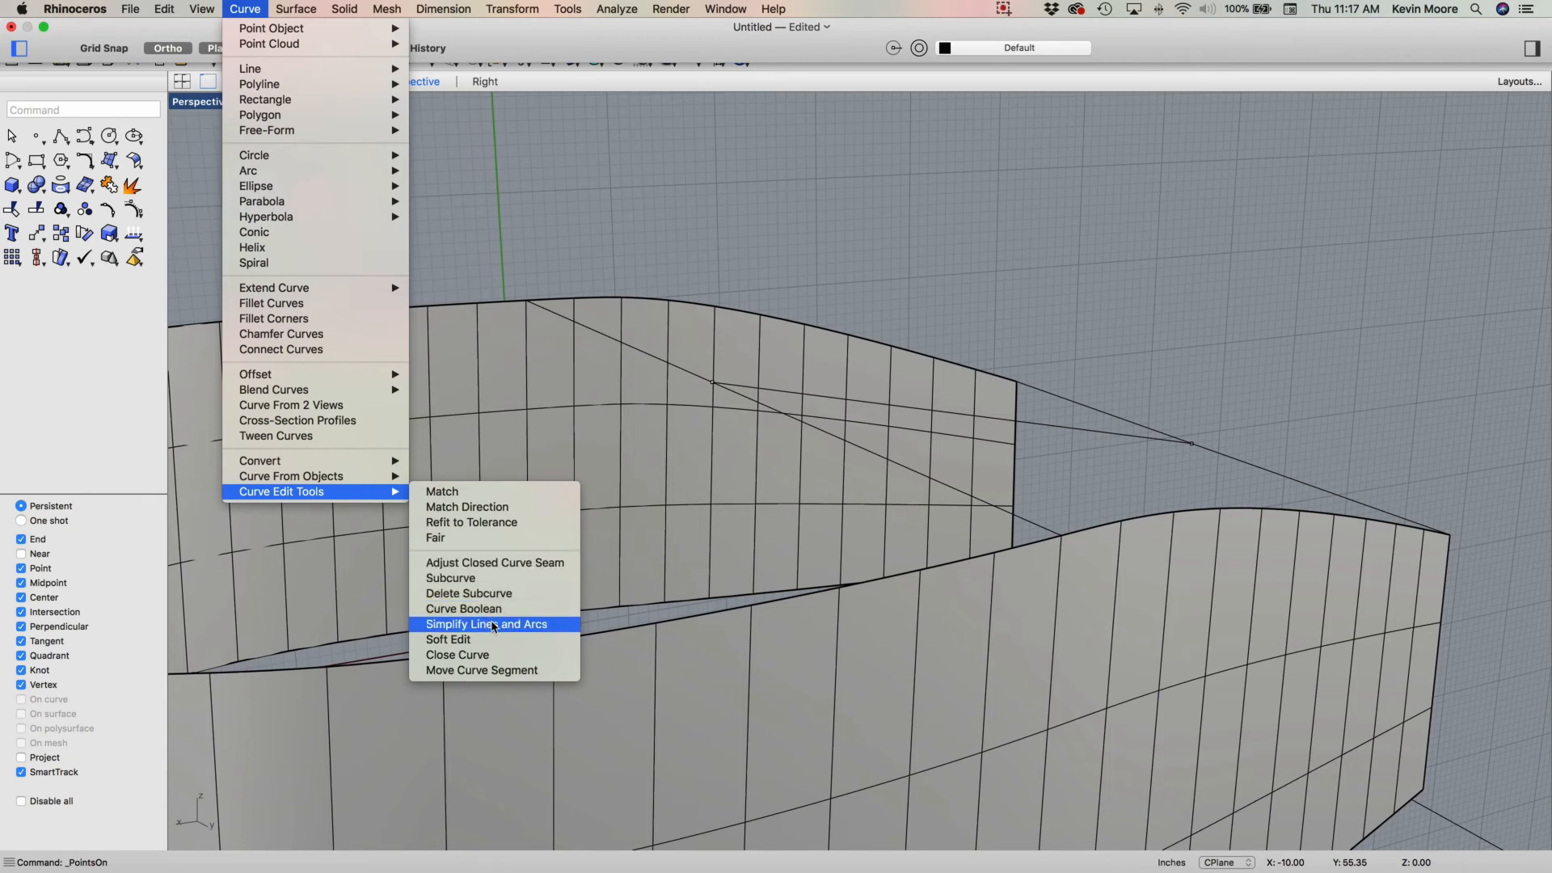
left_click(397, 637)
Create a network surface over half of the top from both crosswise lines, one side's top curve and the centre curve
scroll(498, 500, "down", 8)
right_click_drag(396, 637, 457, 527)
scroll(498, 499, "down", 3)
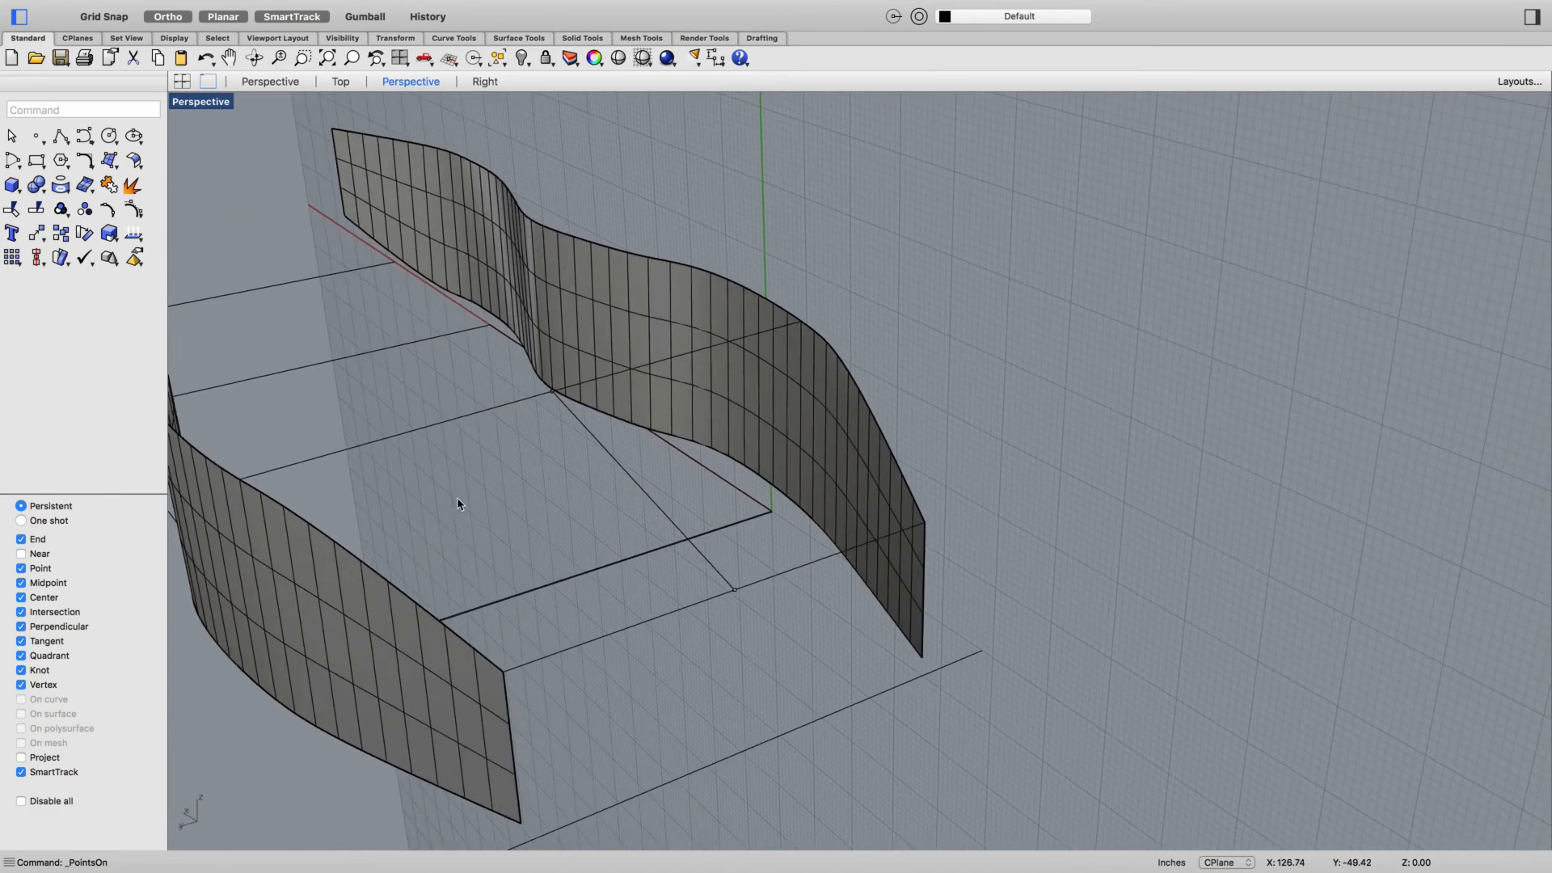
type("NetworkSrf")
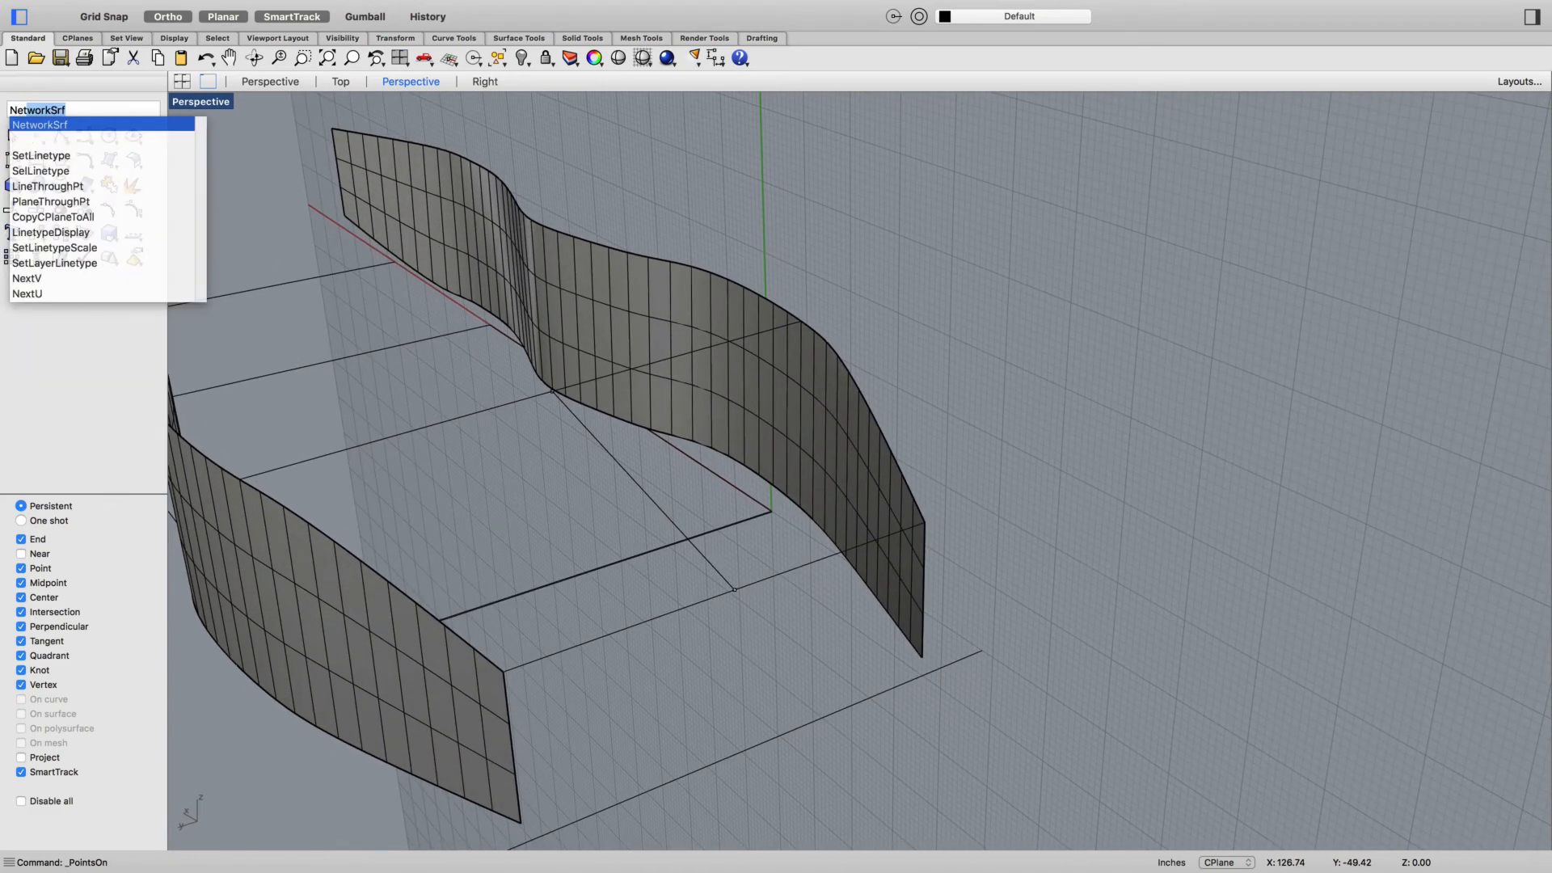
key("Return")
left_click(370, 446)
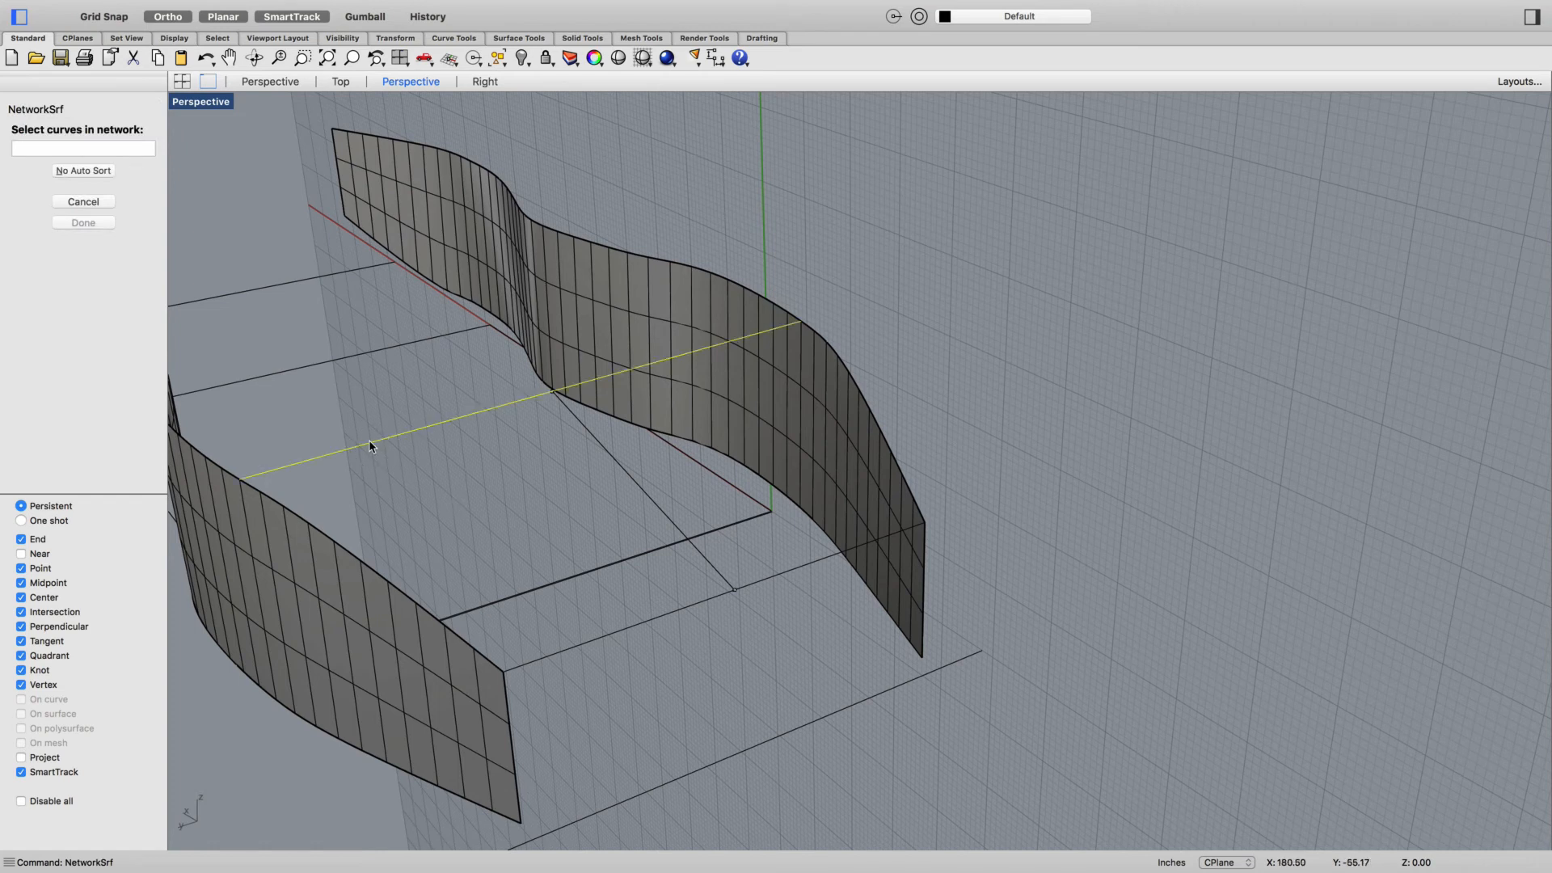
left_click(315, 532)
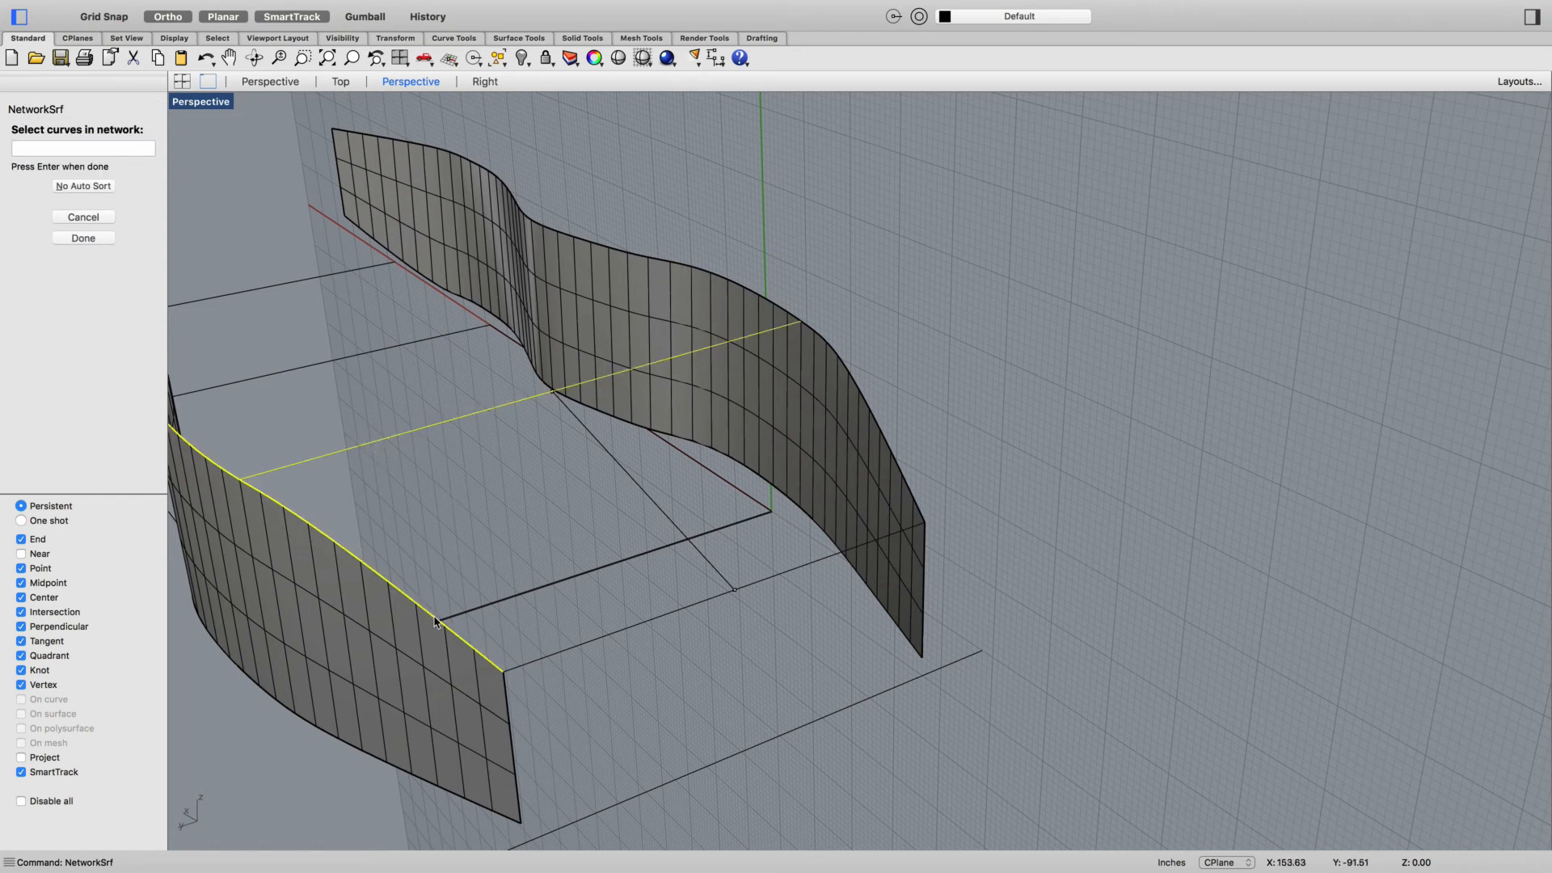
left_click(541, 659)
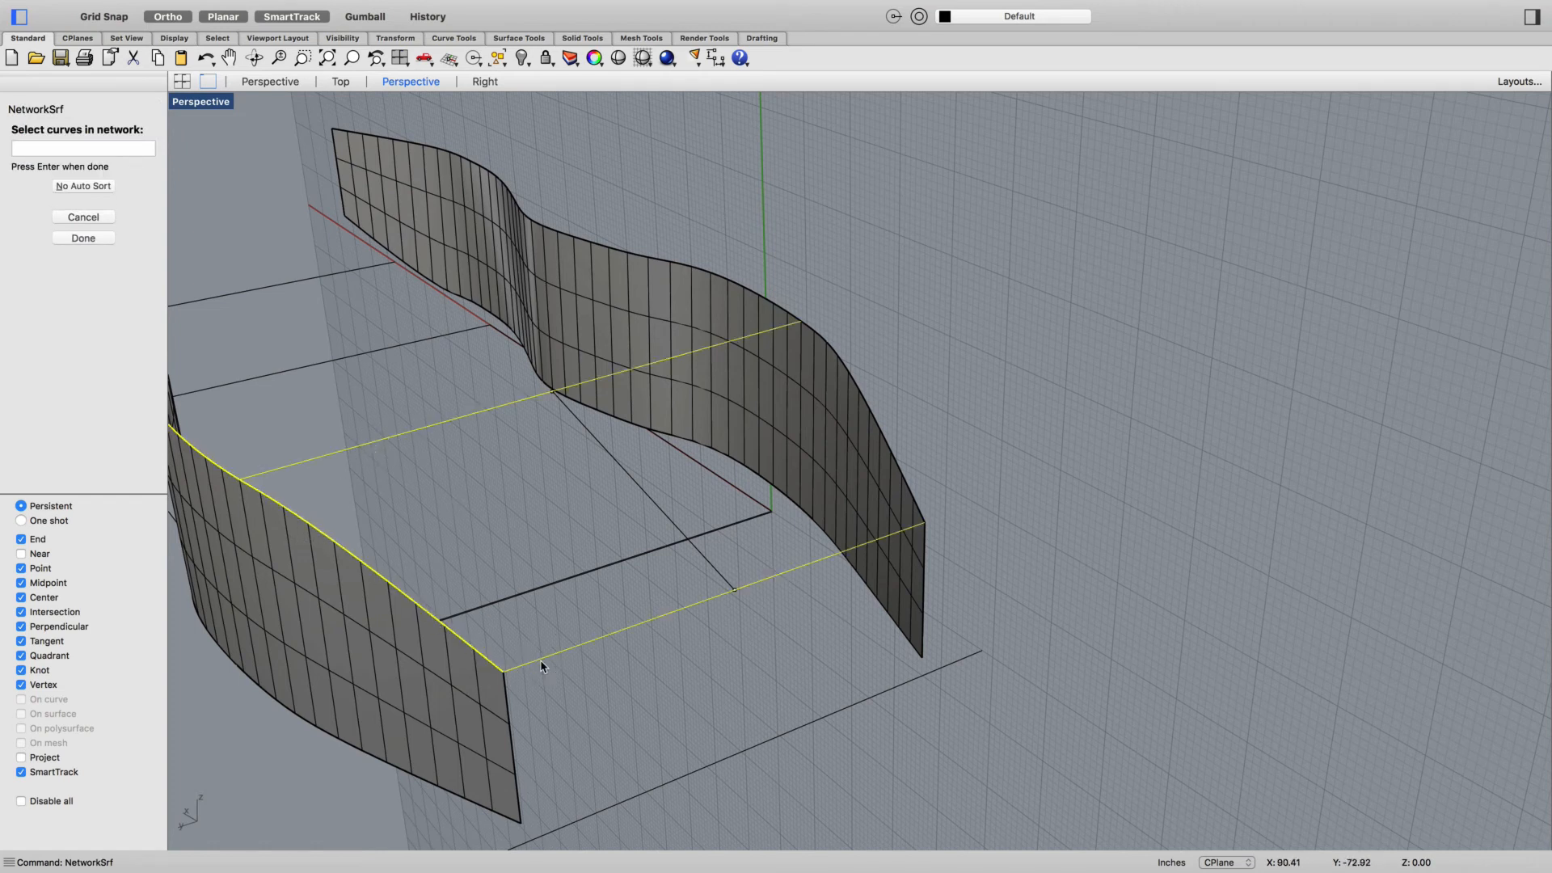
left_click(654, 503)
Try to create a network surface over the open half, using the first half's centre edge, the crosswise lines and the opposite top curve
left_click(612, 469)
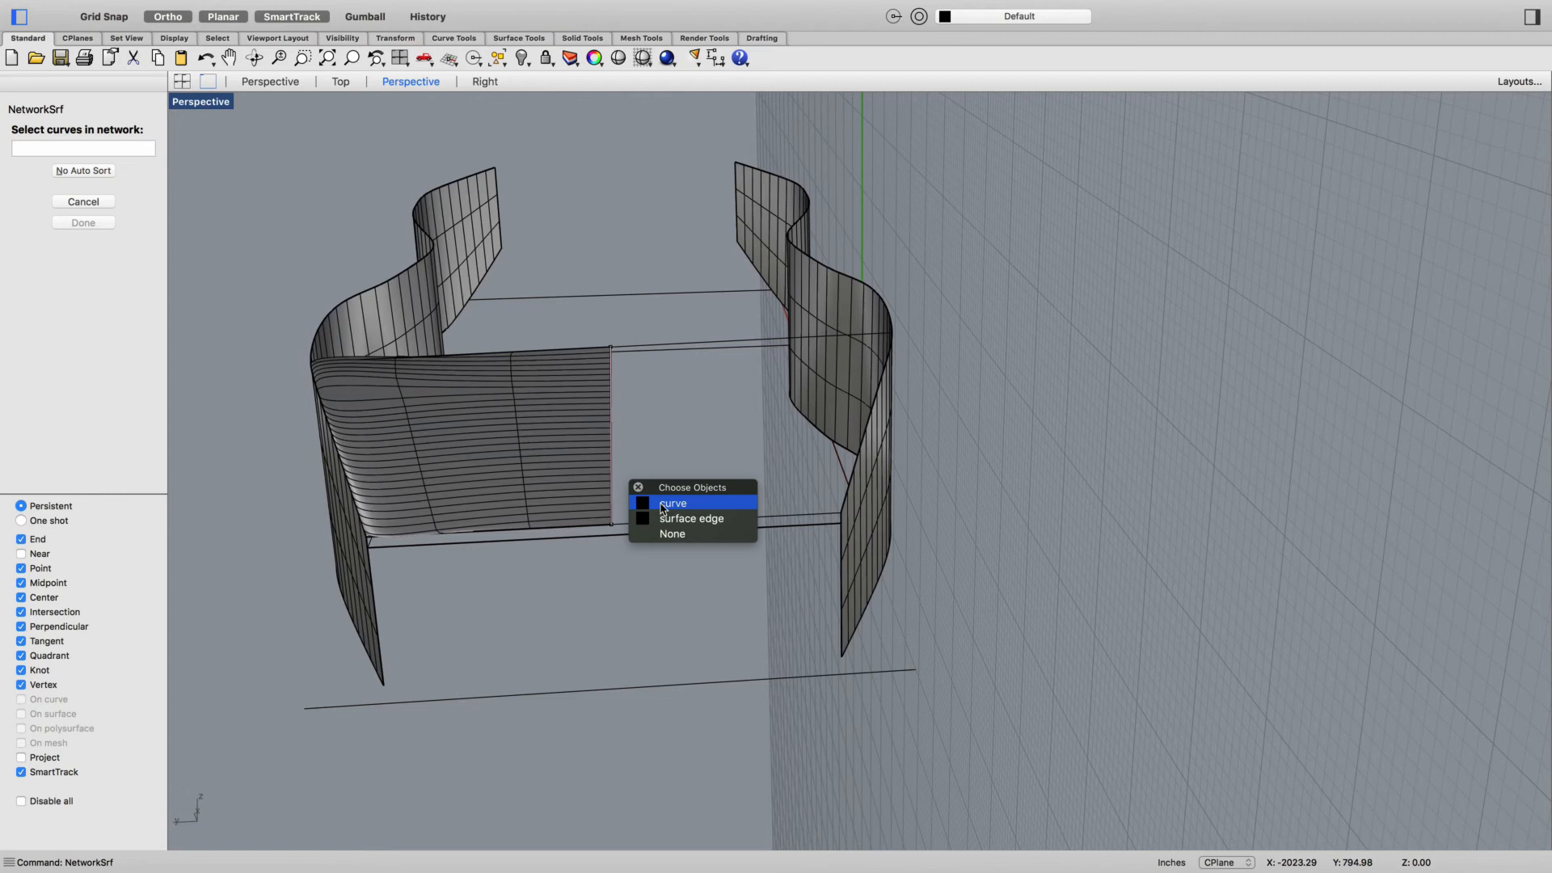
left_click(680, 518)
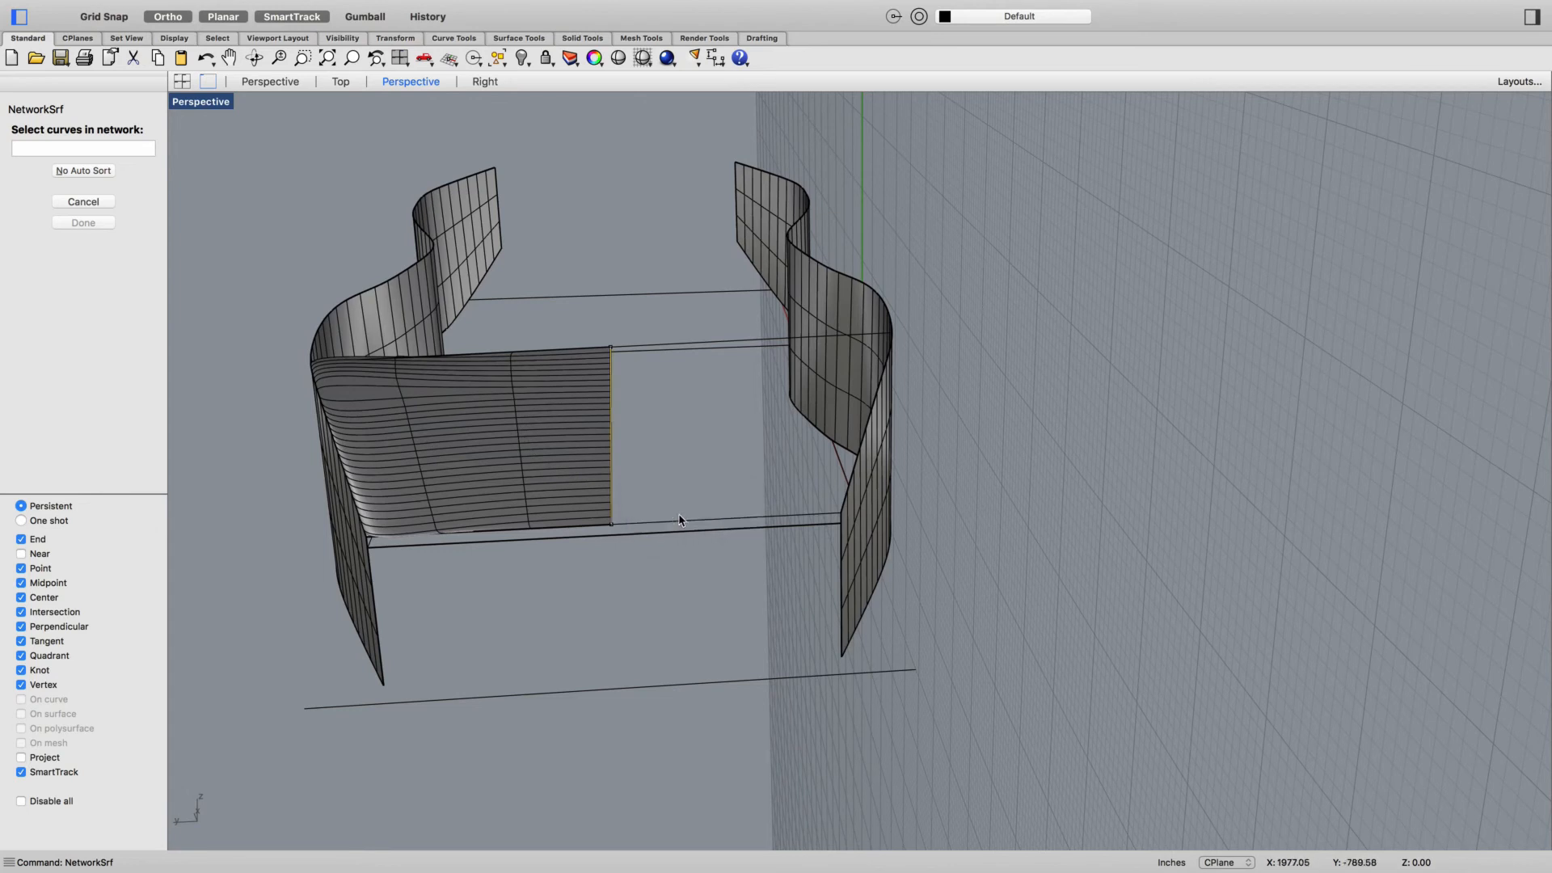
left_click(683, 520)
left_click(857, 462)
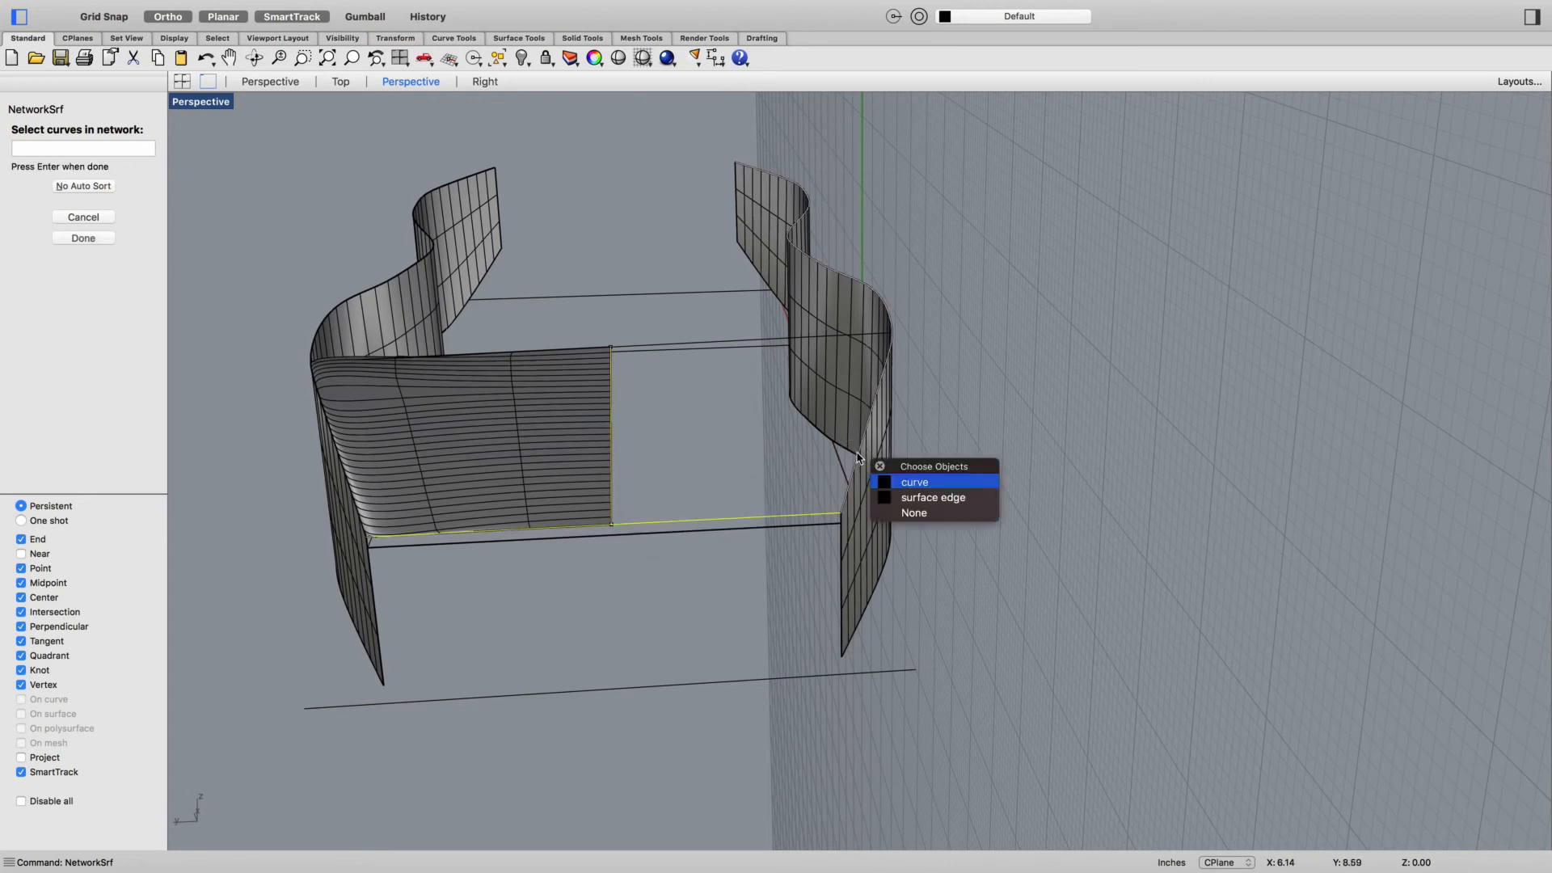
left_click(807, 343)
key("Return")
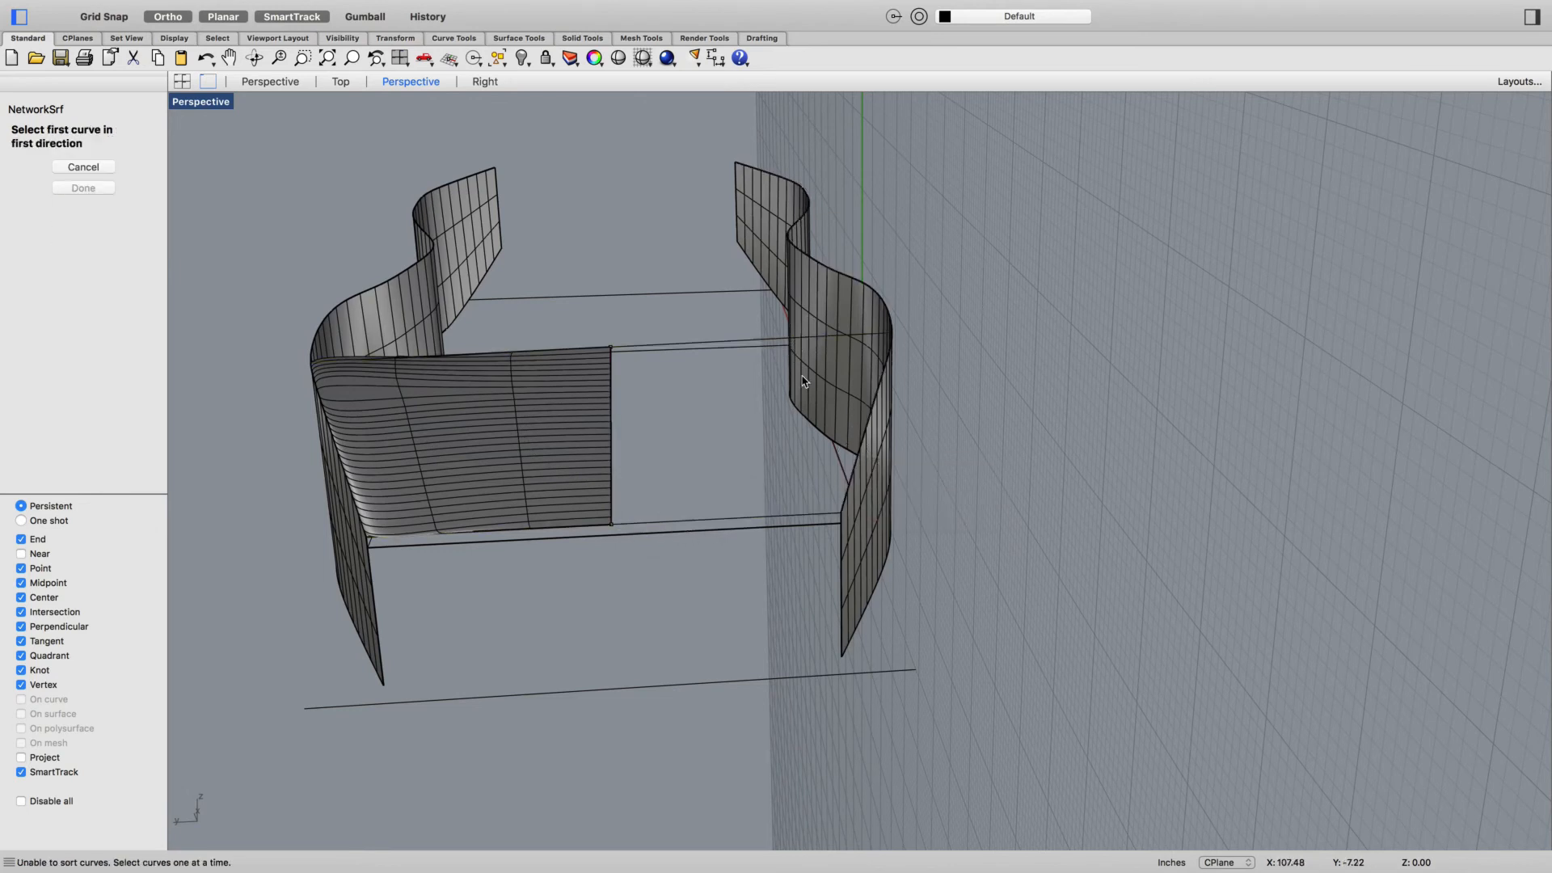
left_click(718, 346)
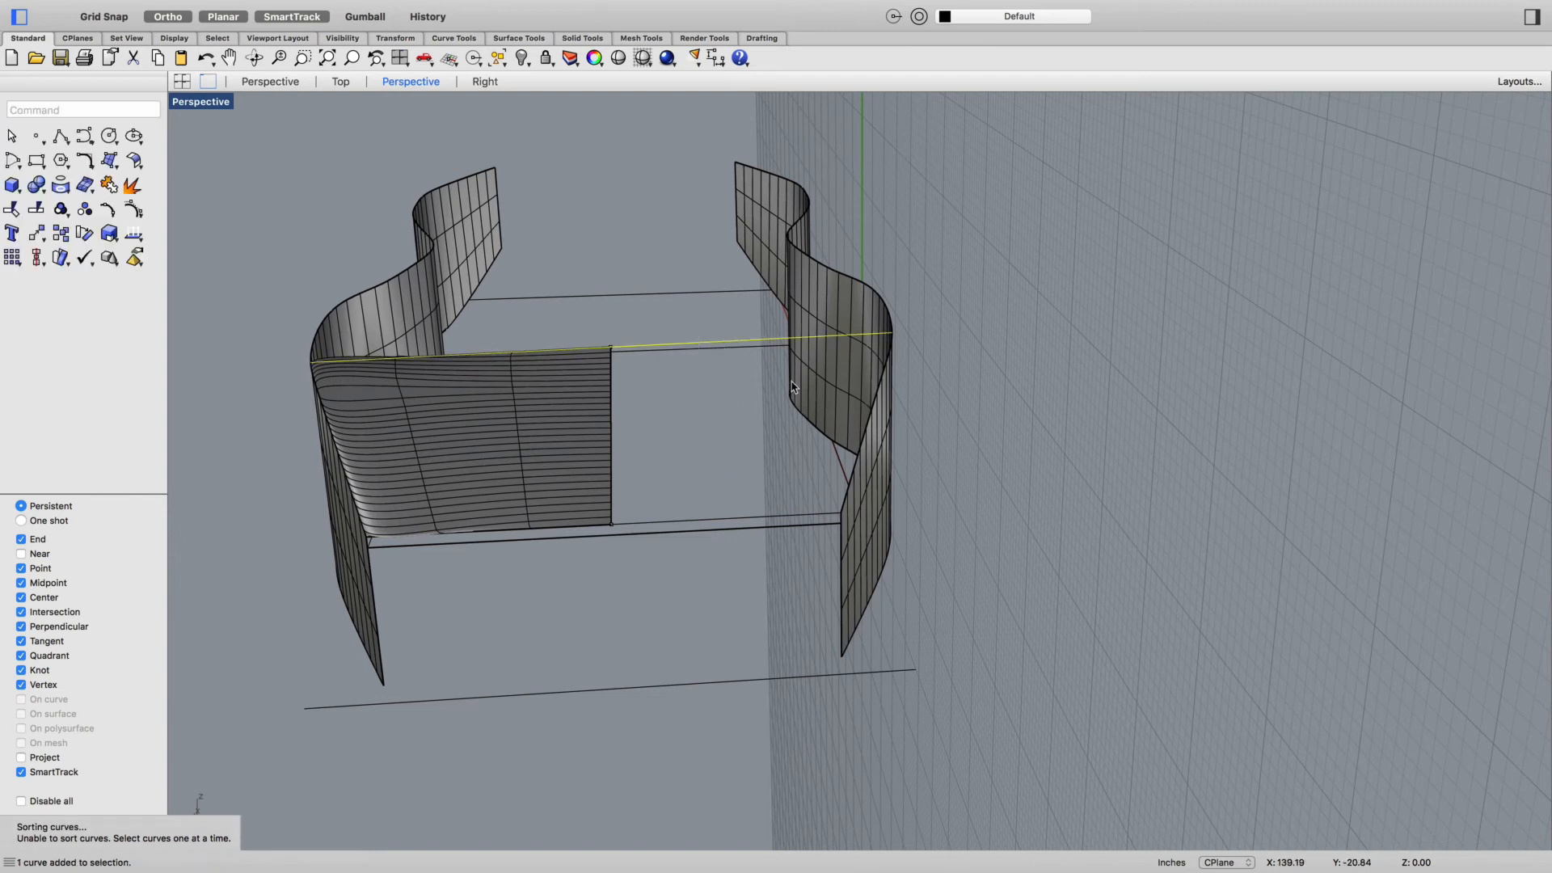
left_click(611, 413)
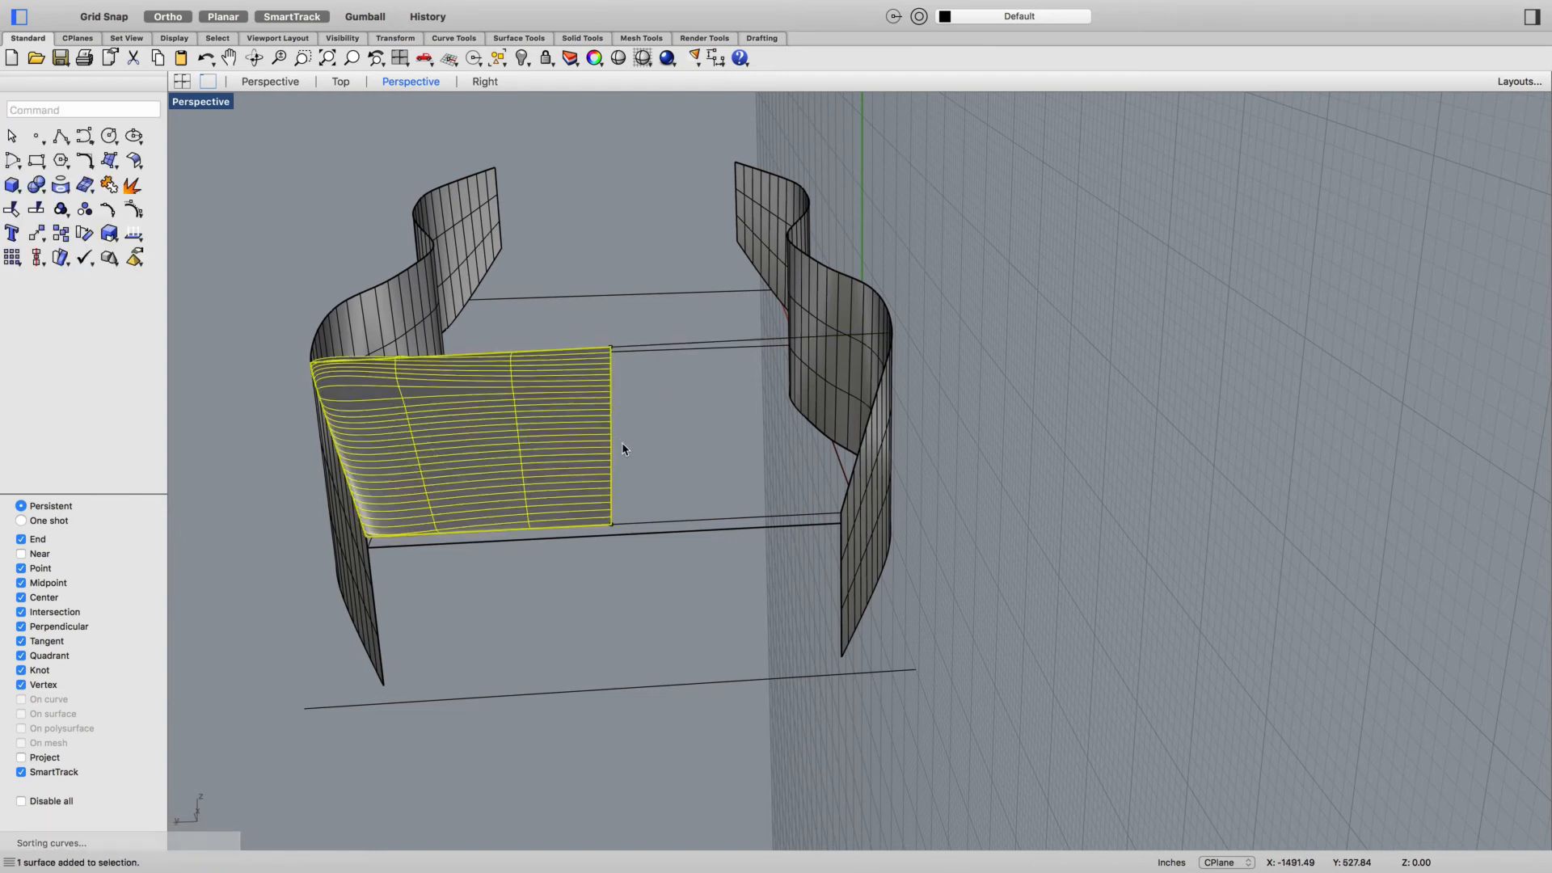
Create a network surface over the open half of the top and delete the rippled half surface beside it
left_click(656, 490)
key("Return")
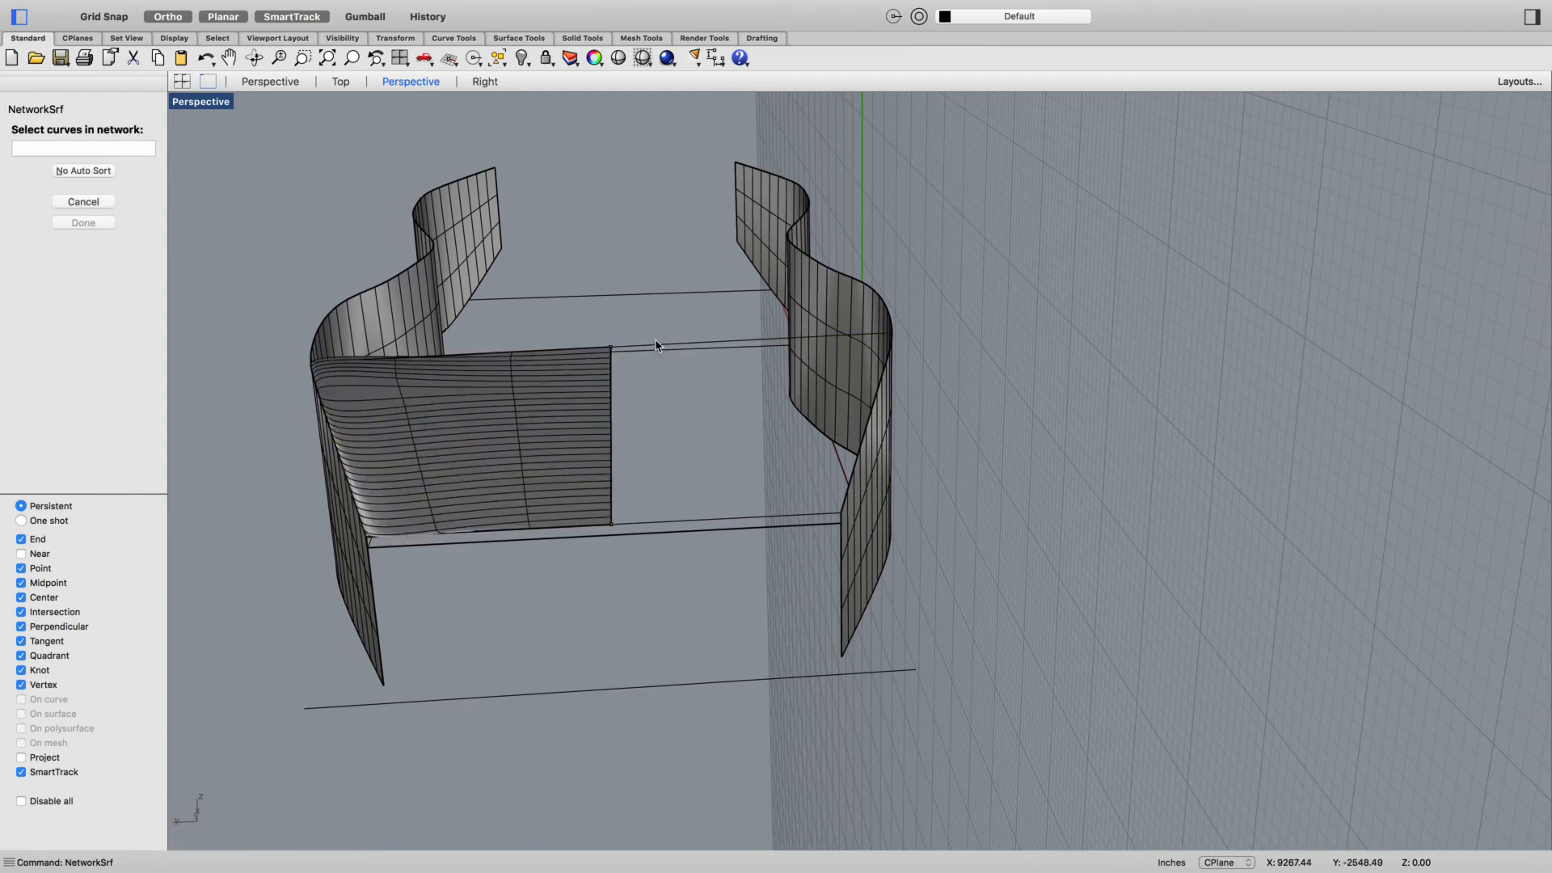
left_click(534, 471)
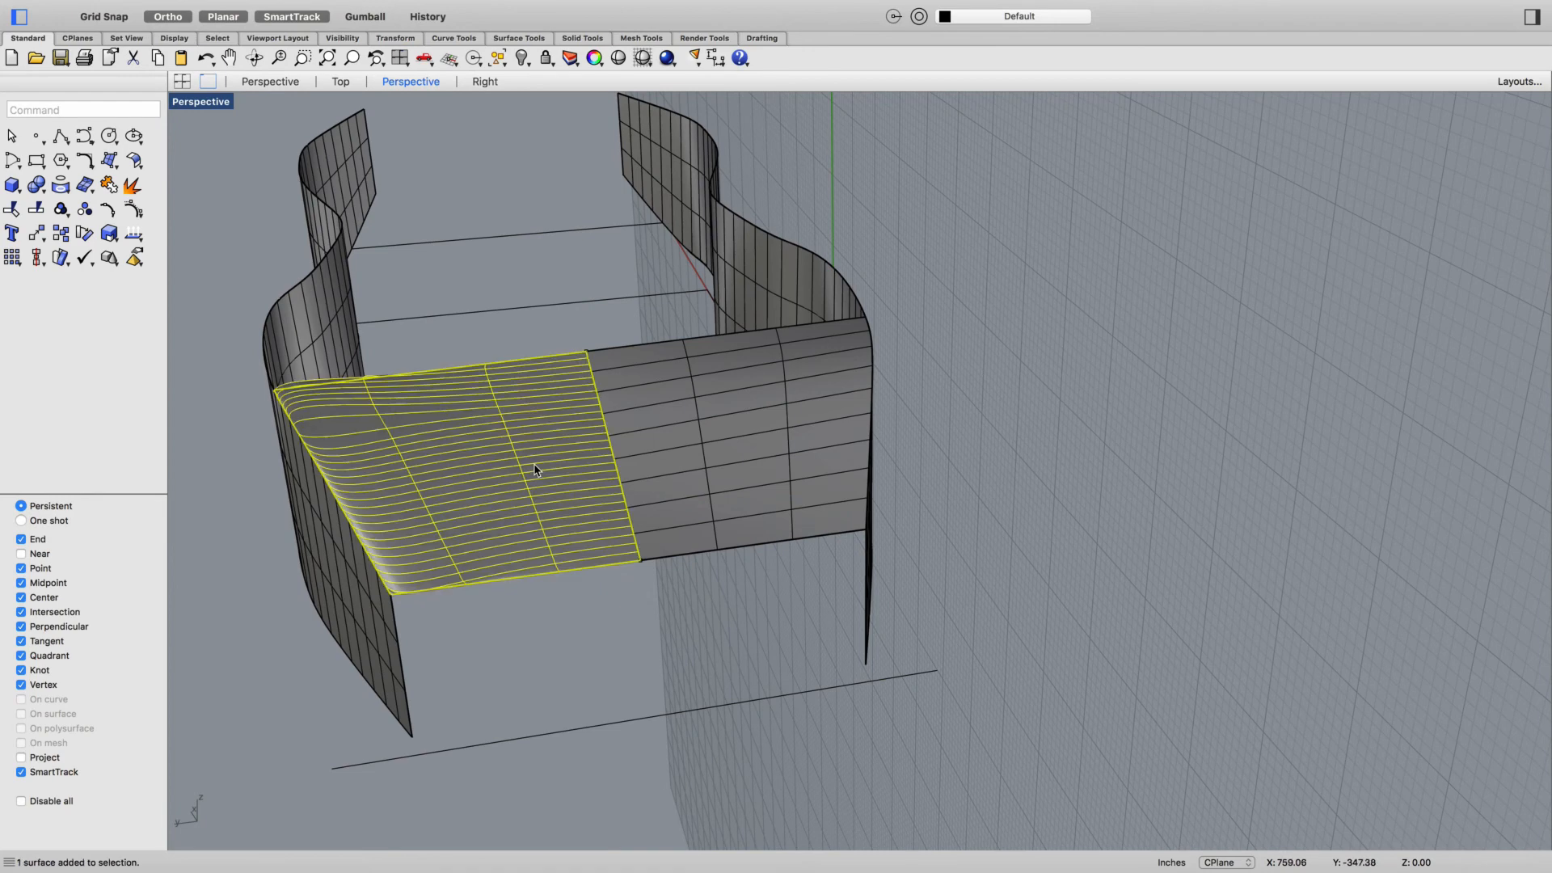
key("Delete")
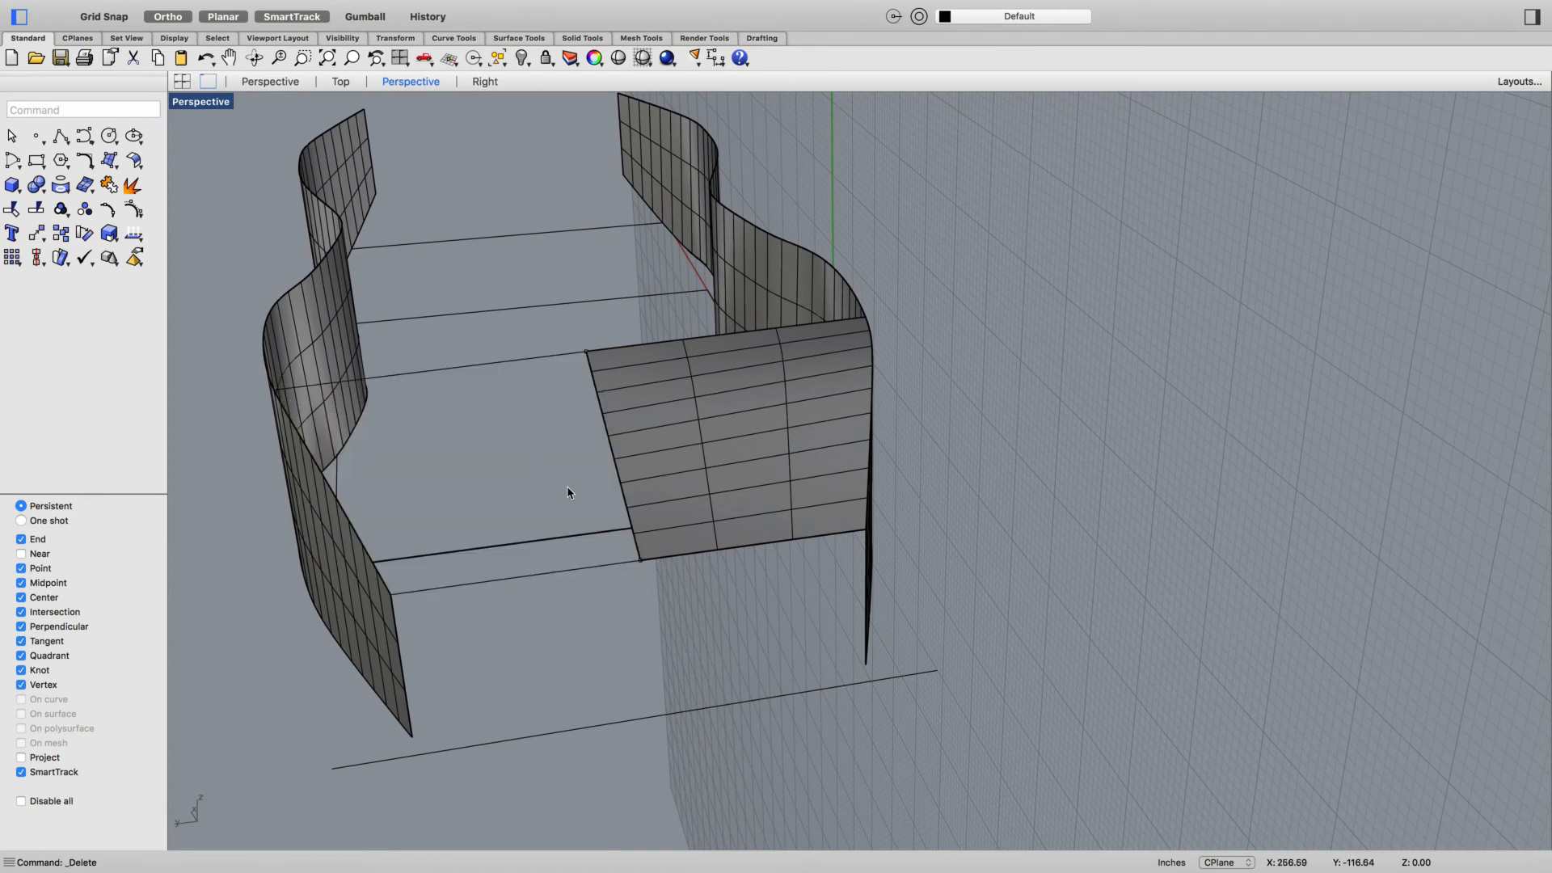
Try to mirror the remaining half surface across its centre edge in the perspective view, then undo the mirror
right_click_drag(566, 487, 634, 458)
left_click(696, 444)
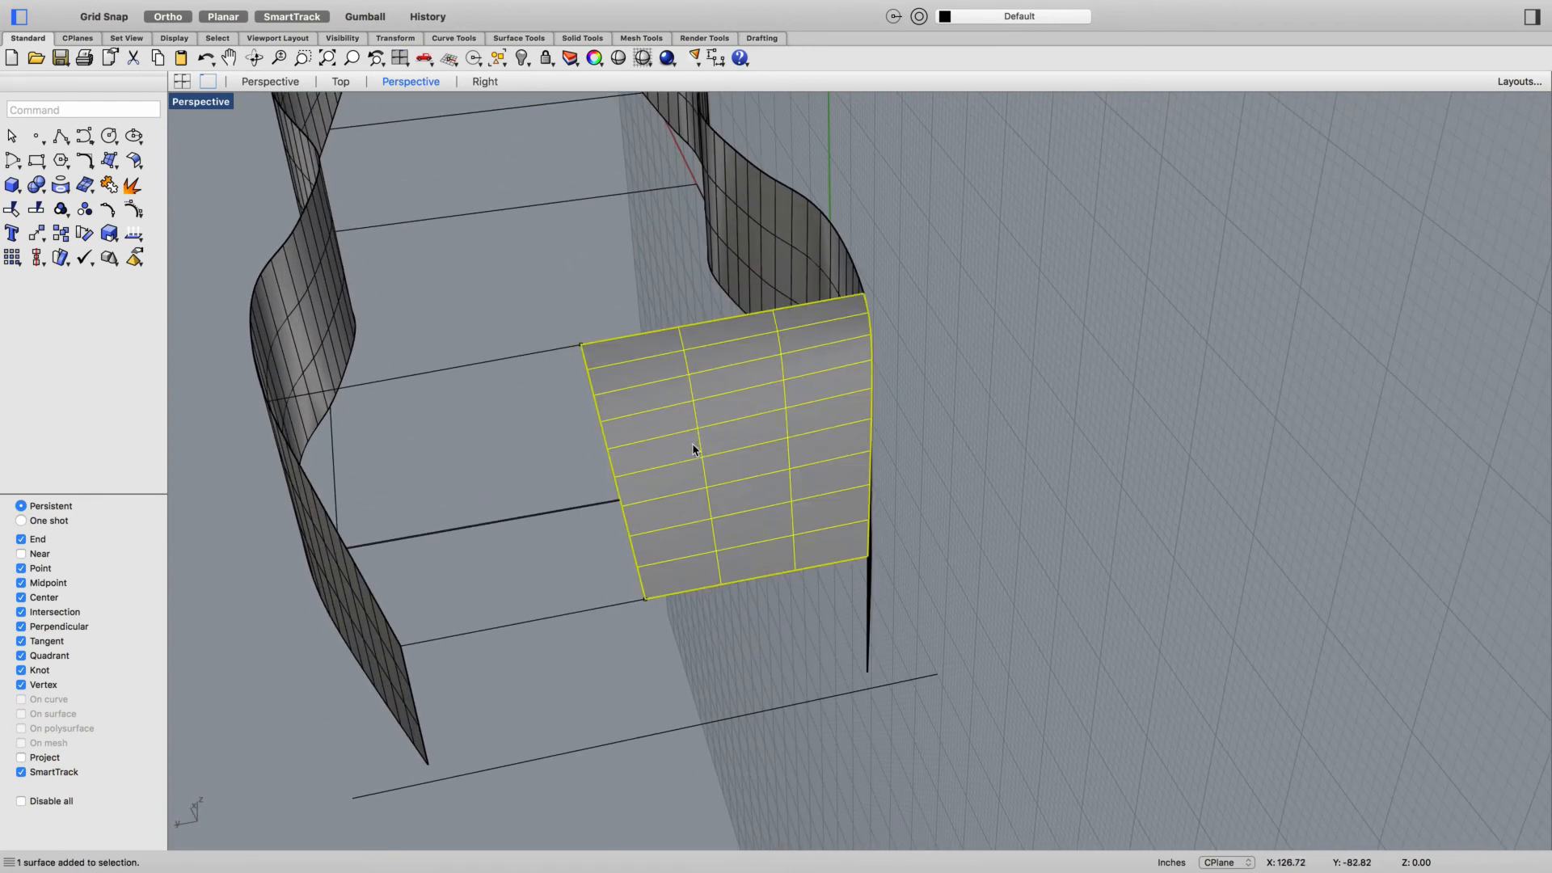
type("Mirror")
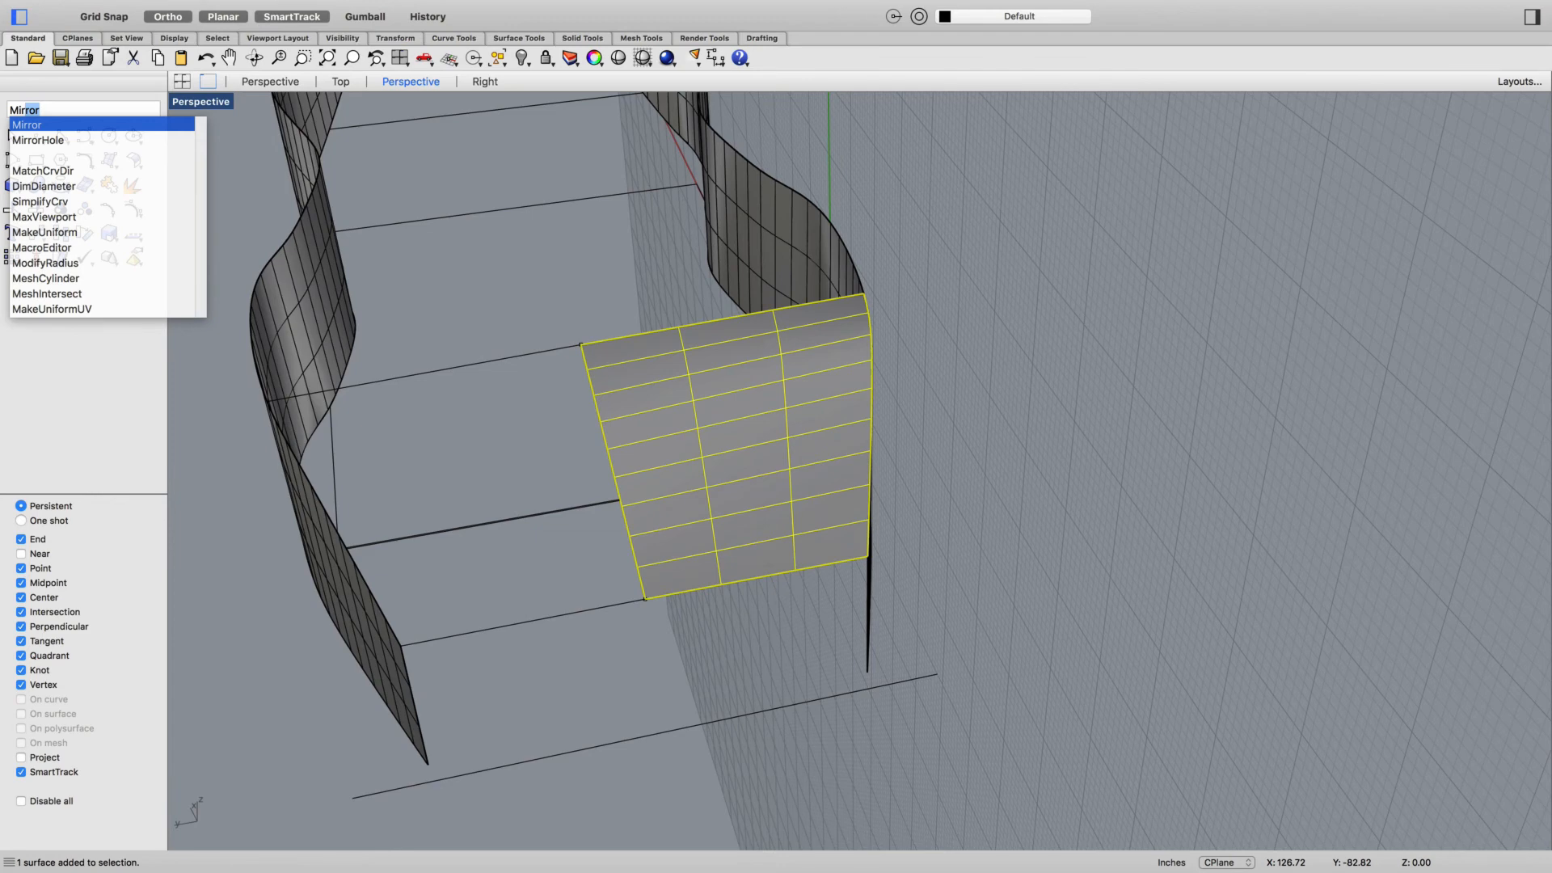
key("Return")
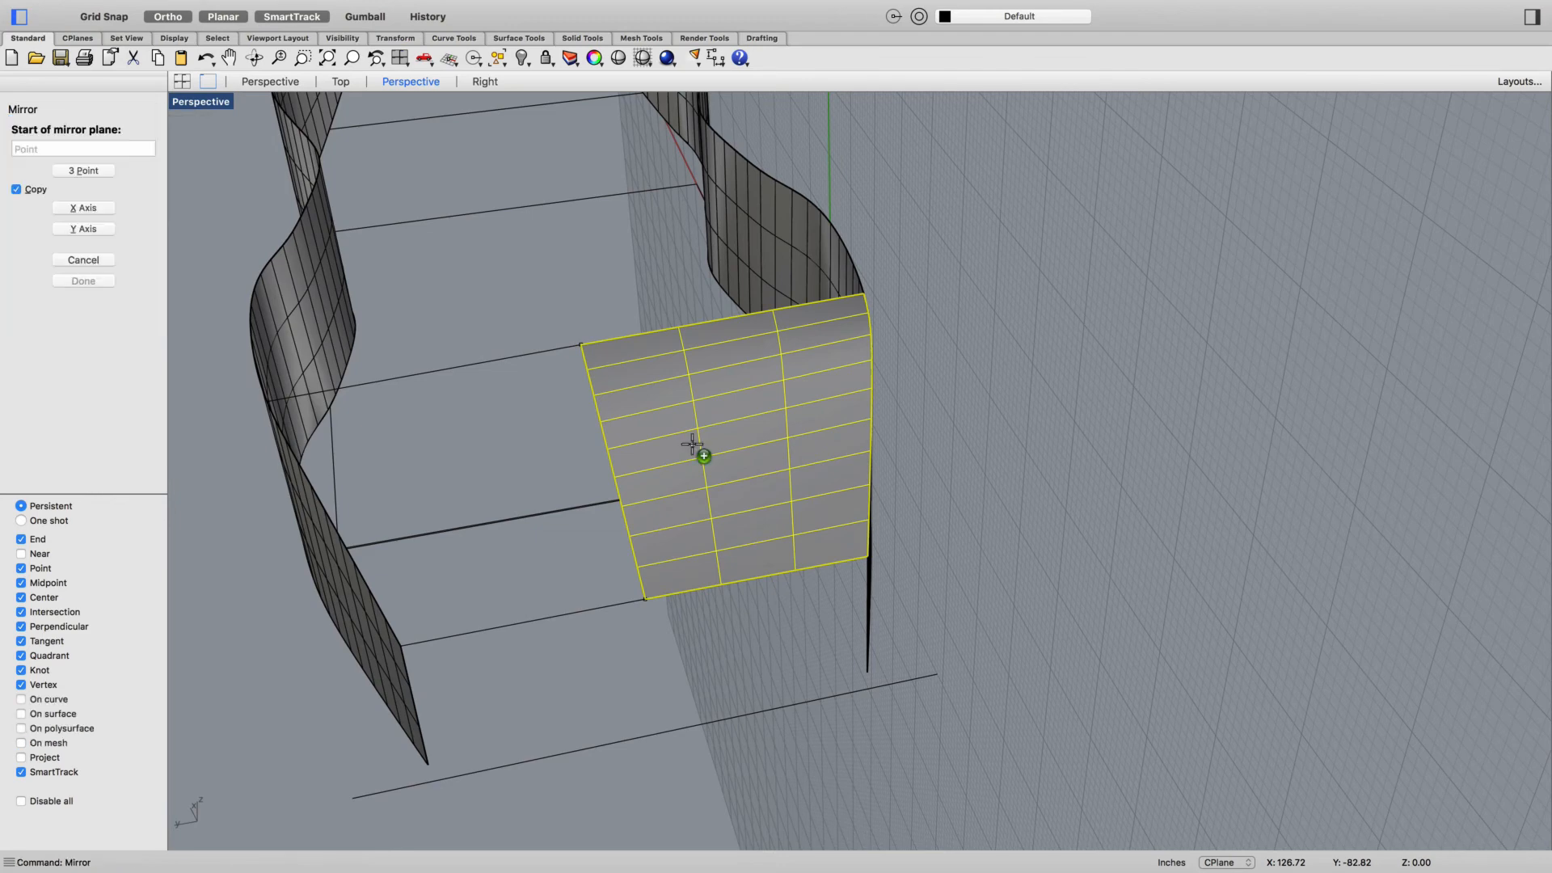
left_click(581, 345)
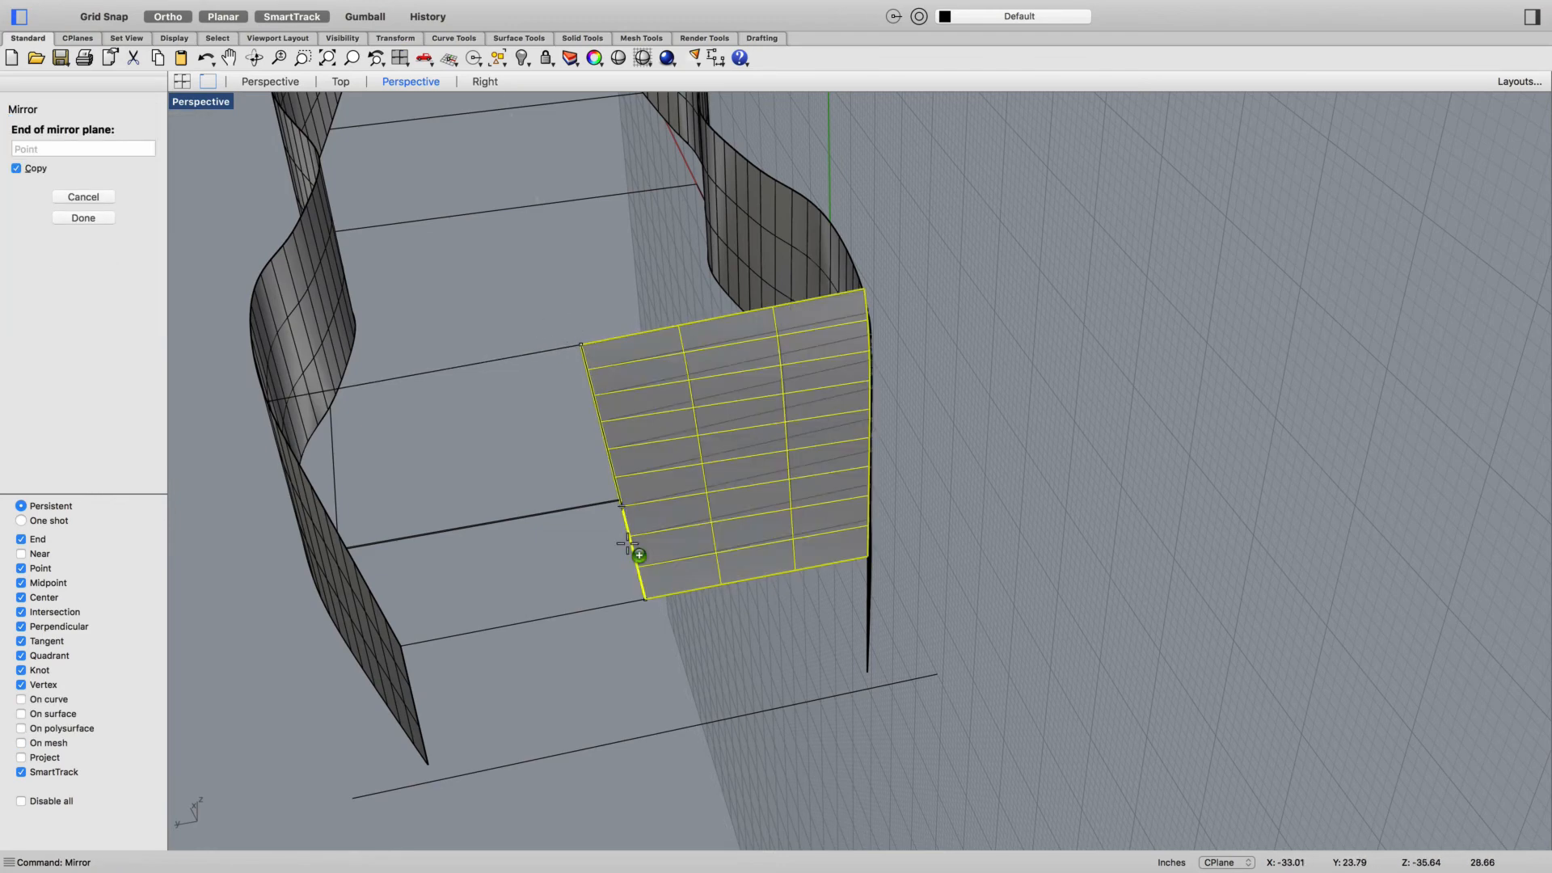
left_click(646, 599)
key("Escape")
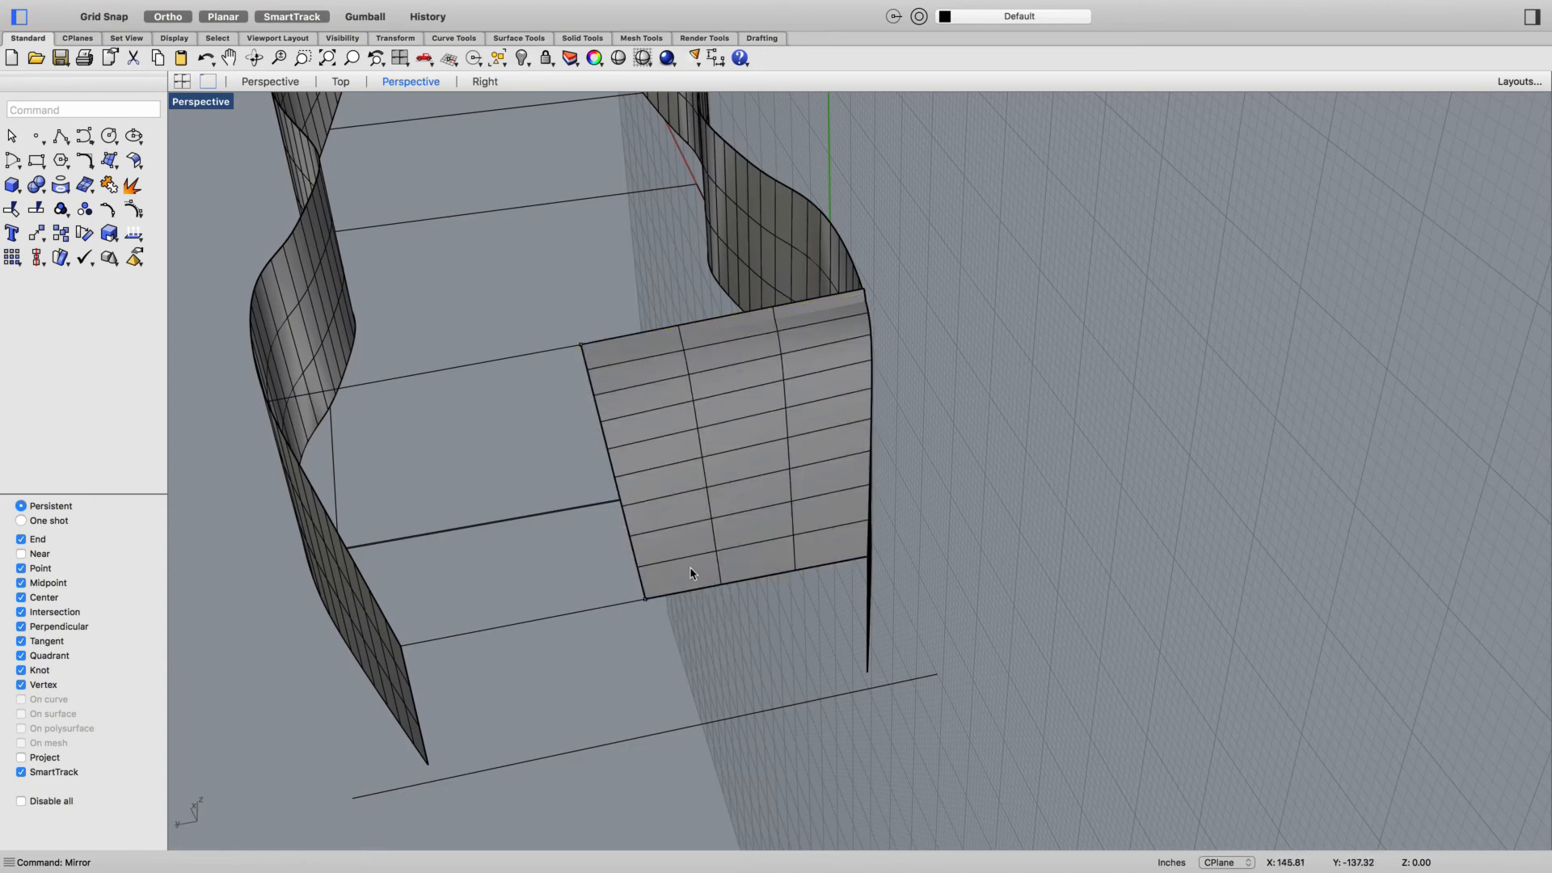
key("ctrl+z")
Delete the slanted set-back crosswise line and the remaining half surface in the Top view, keeping the centre curve
right_click_drag(594, 617, 645, 599)
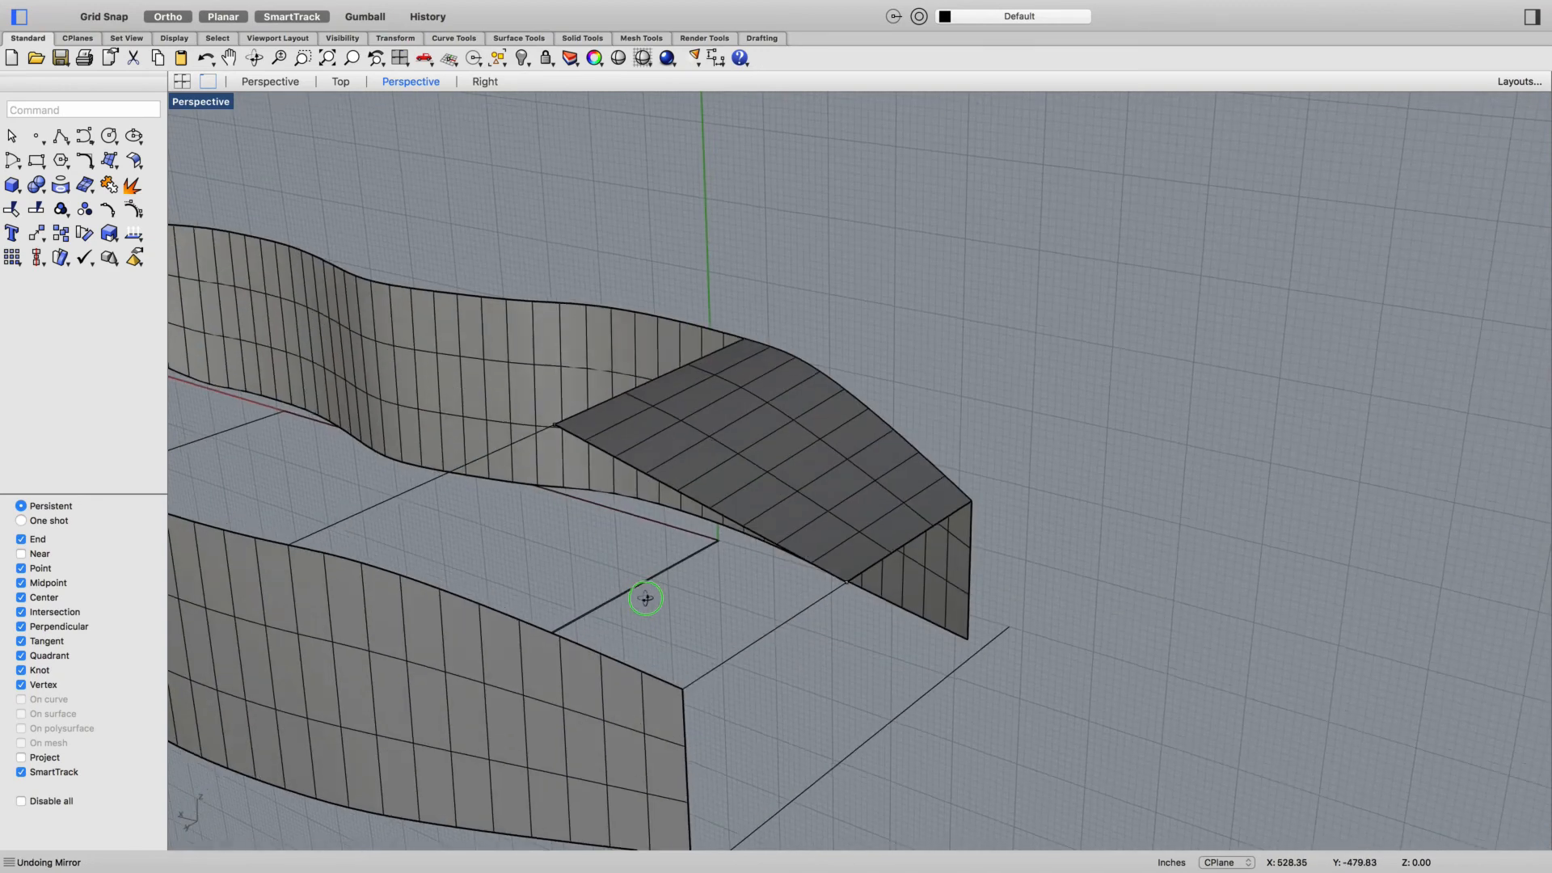
left_click(339, 82)
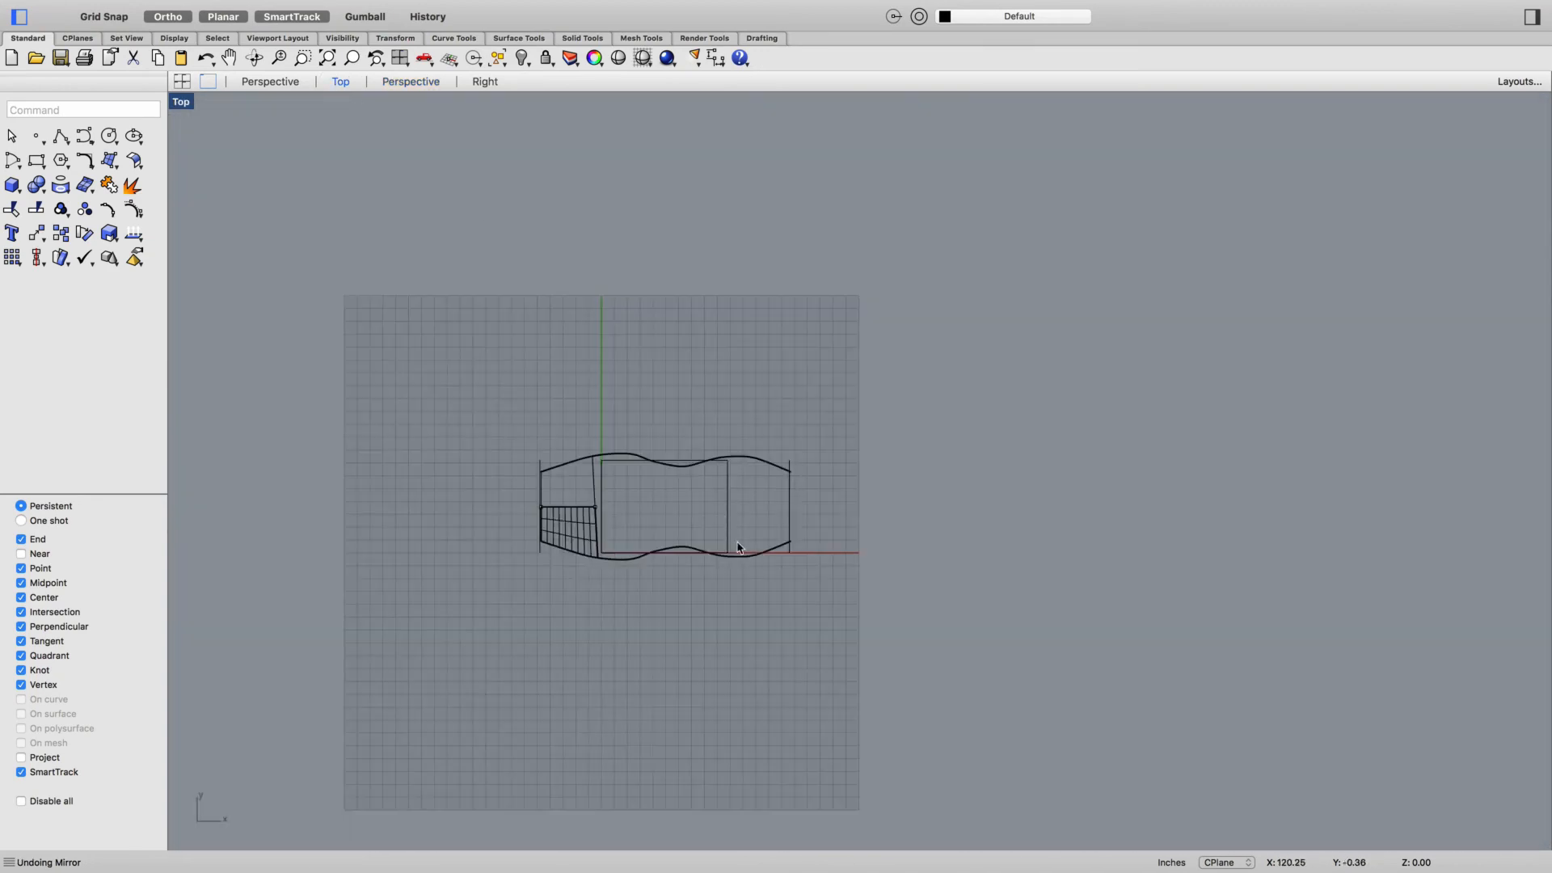
left_click(570, 527)
scroll(584, 501, "up", 3)
key("Escape")
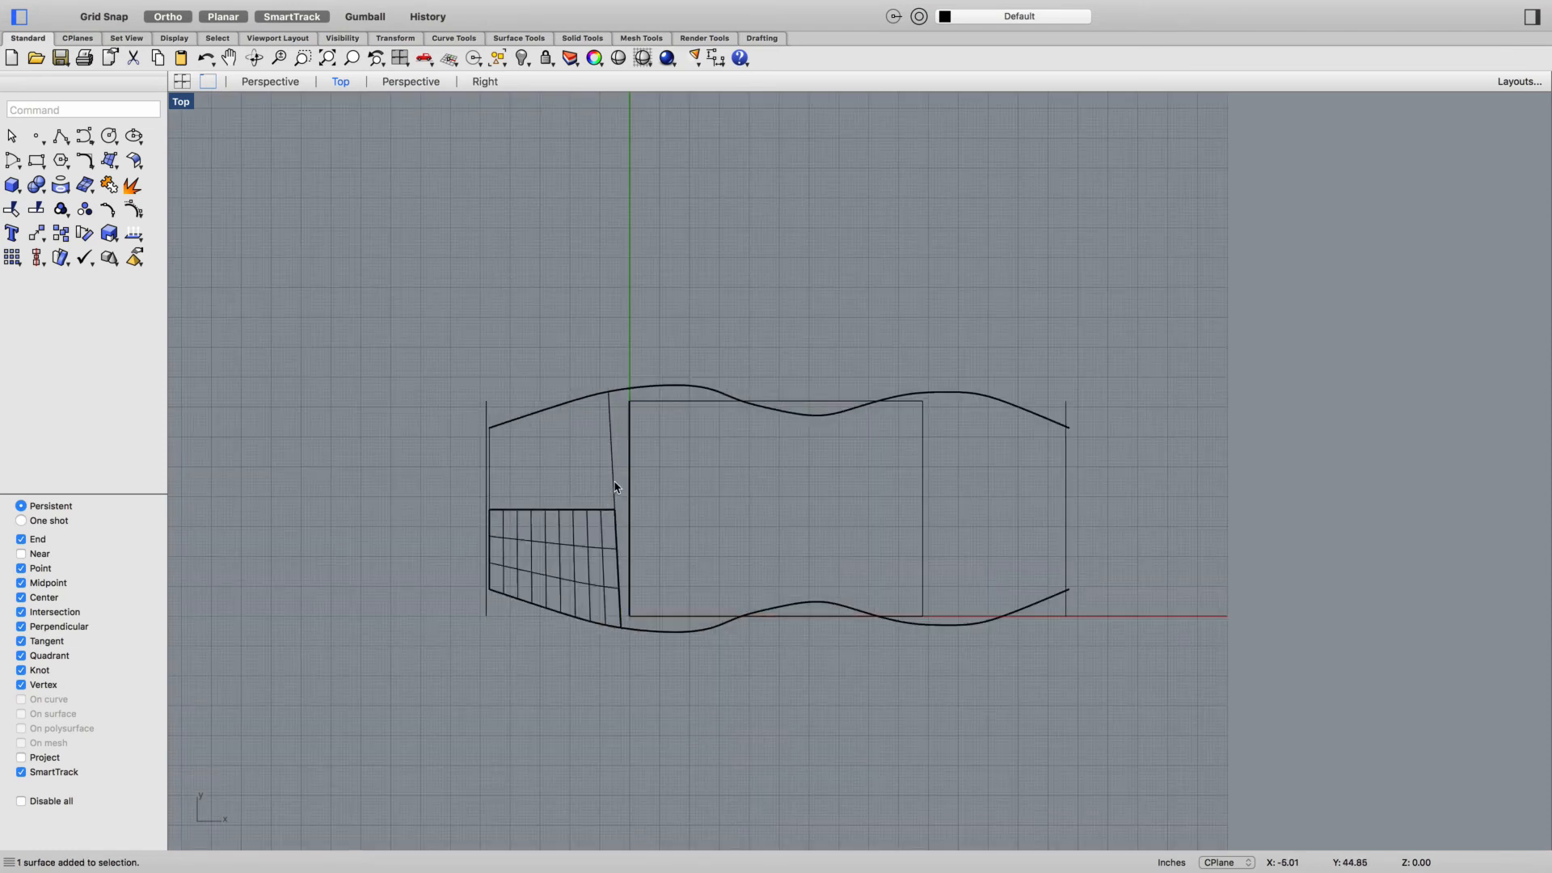
scroll(618, 474, "up", 3)
left_click(622, 458)
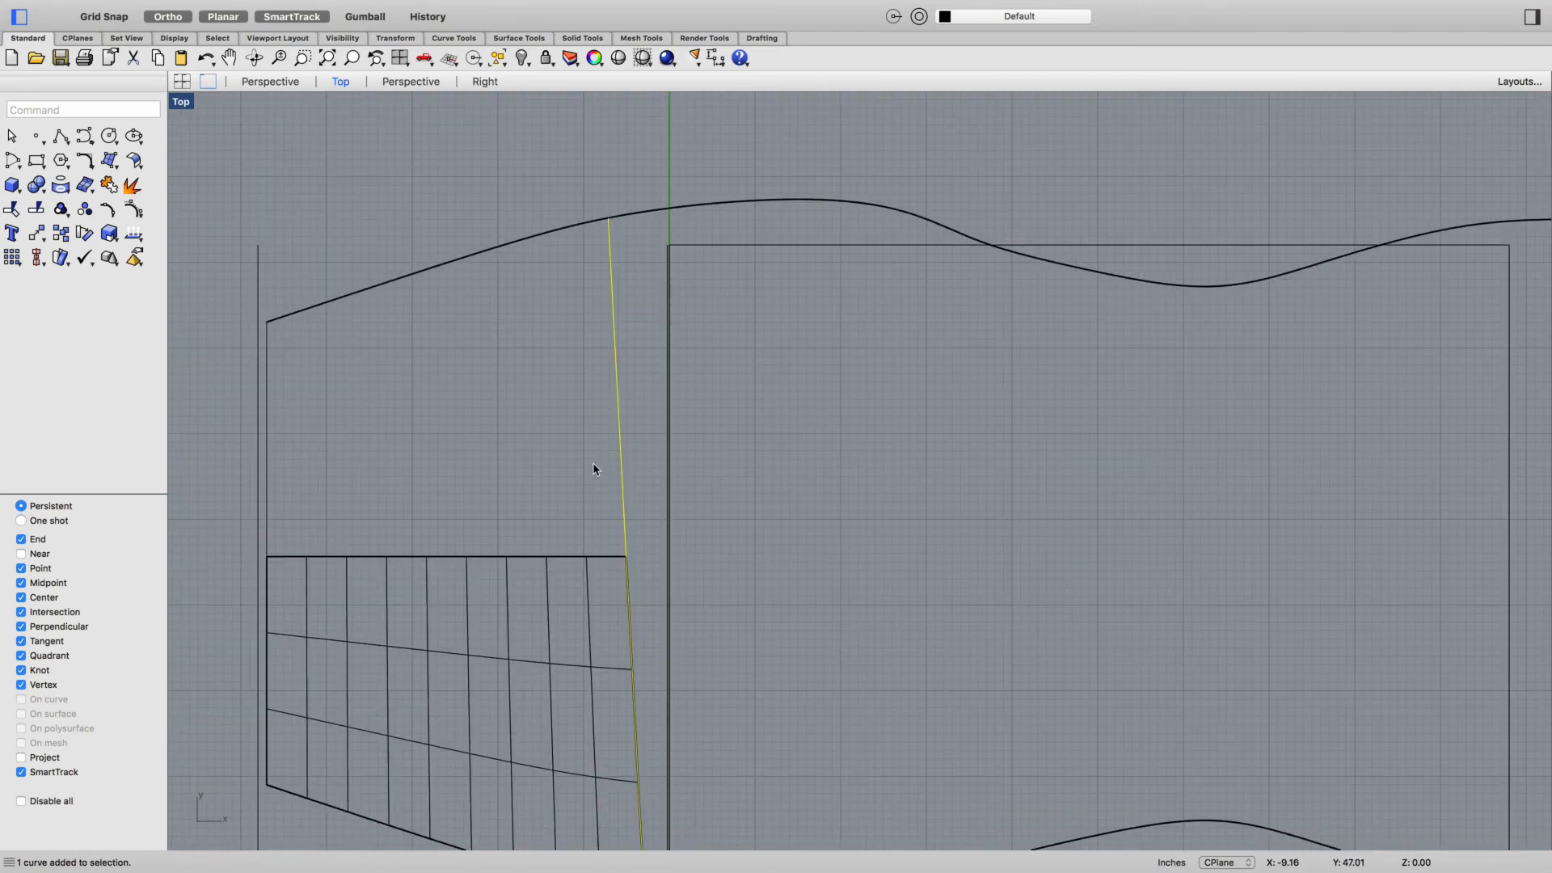
scroll(594, 468, "down", 3)
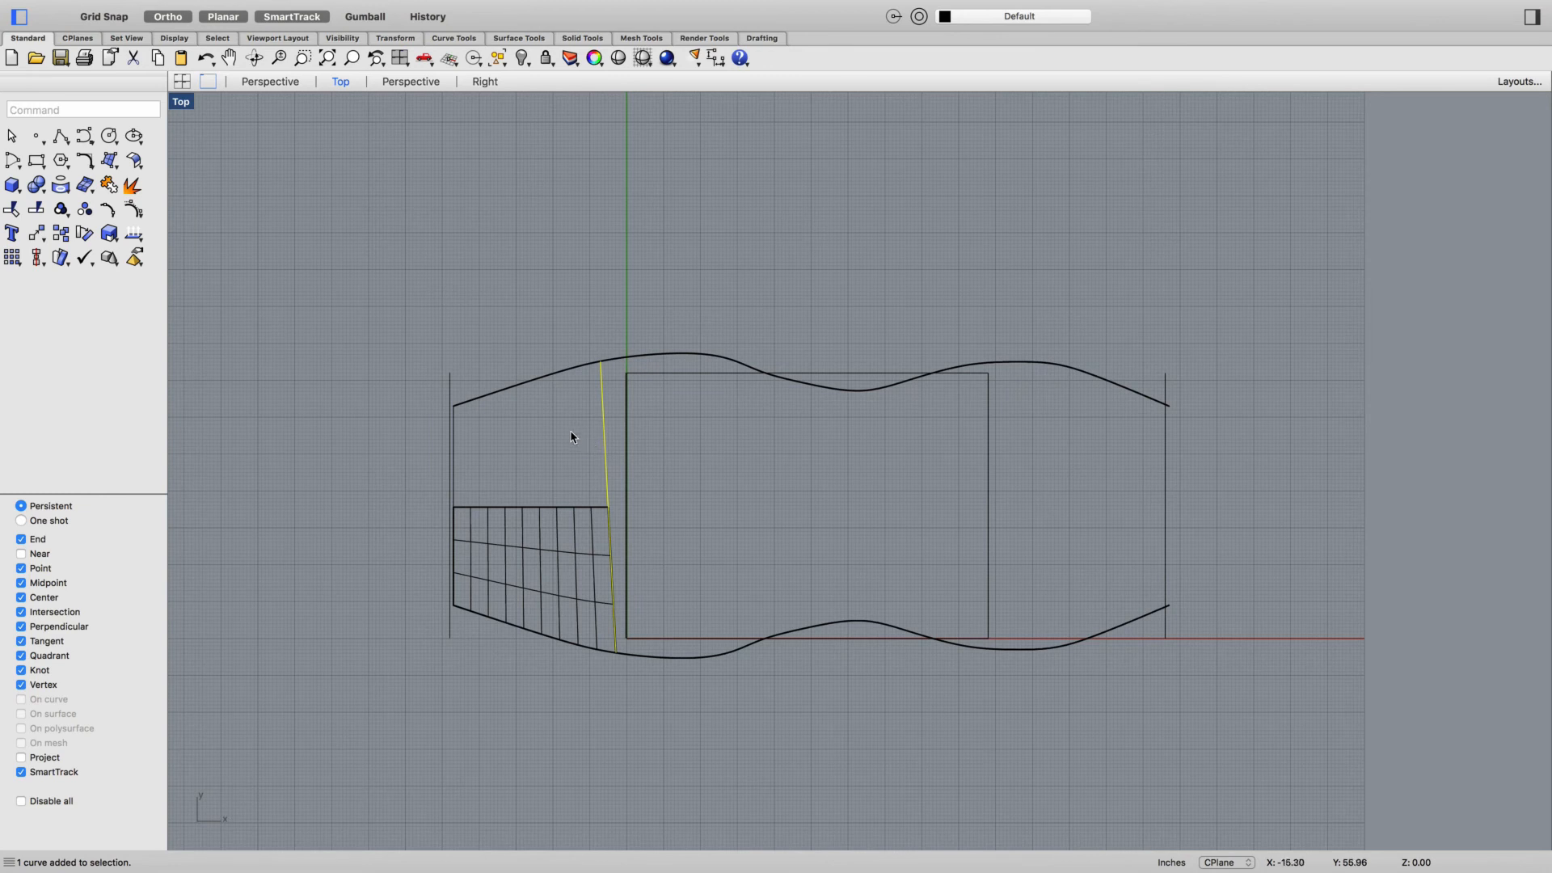
key("Delete")
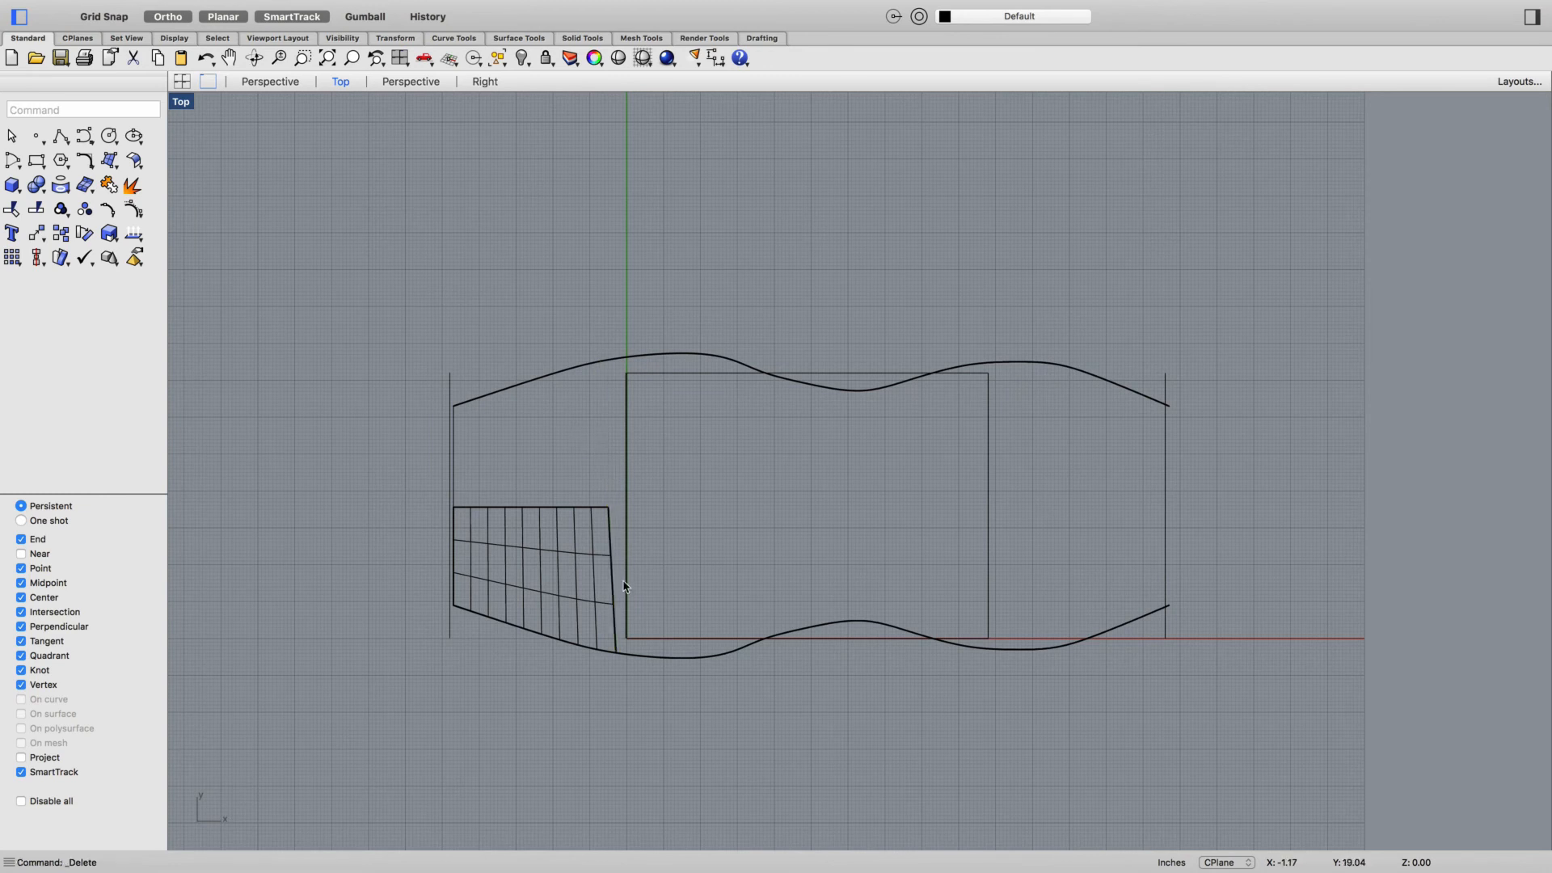
left_click(577, 558)
key("Delete")
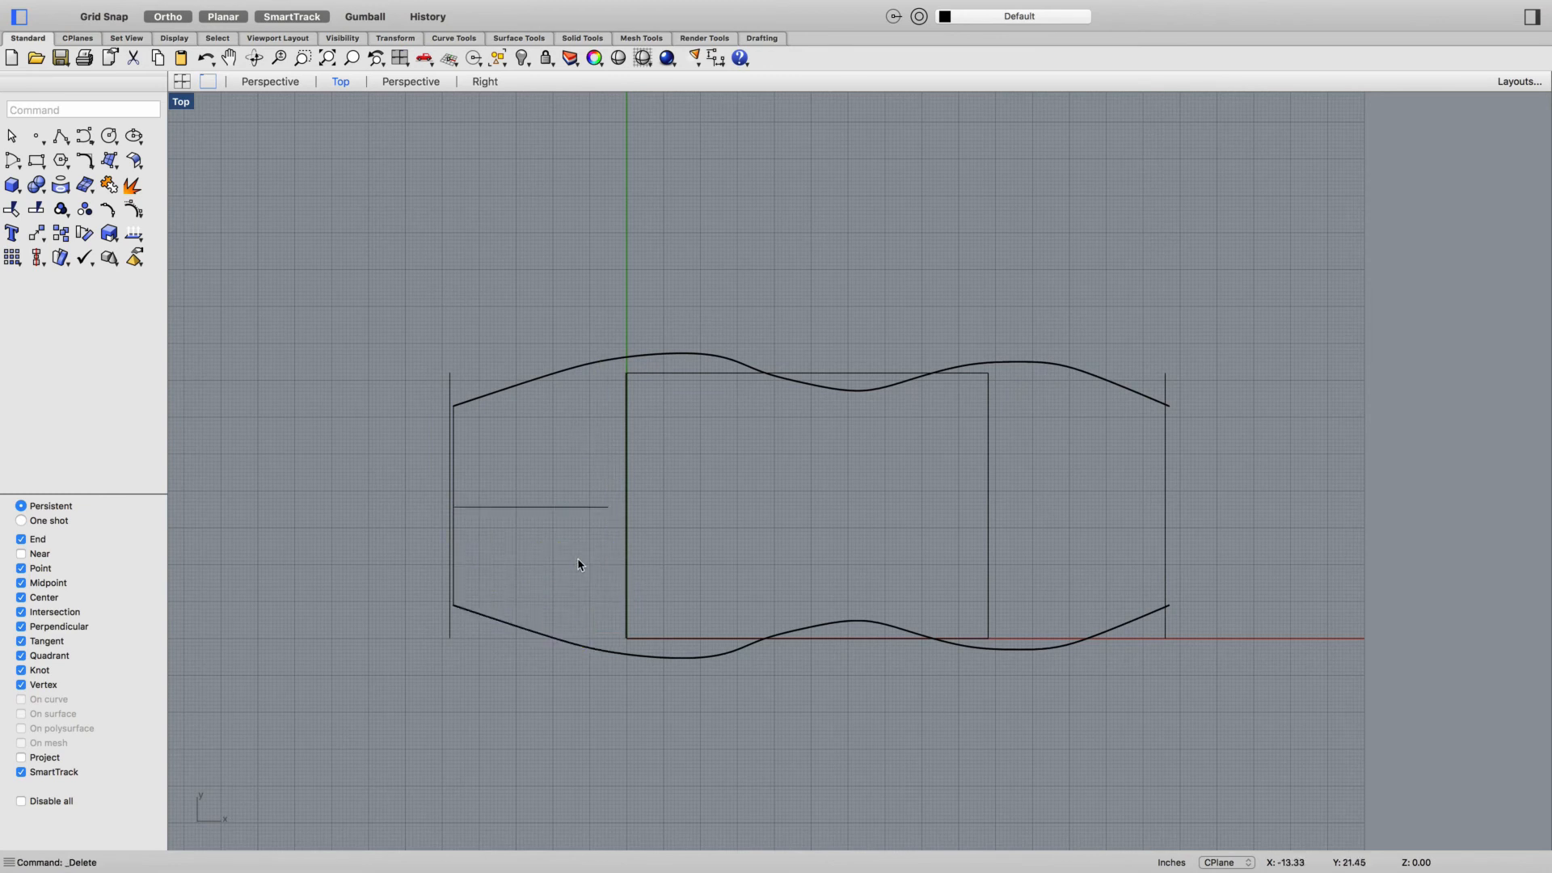
Draw two straight crosswise lines from the centre curve's inner end, perpendicular to it, one out to each side's top curve
type("Line")
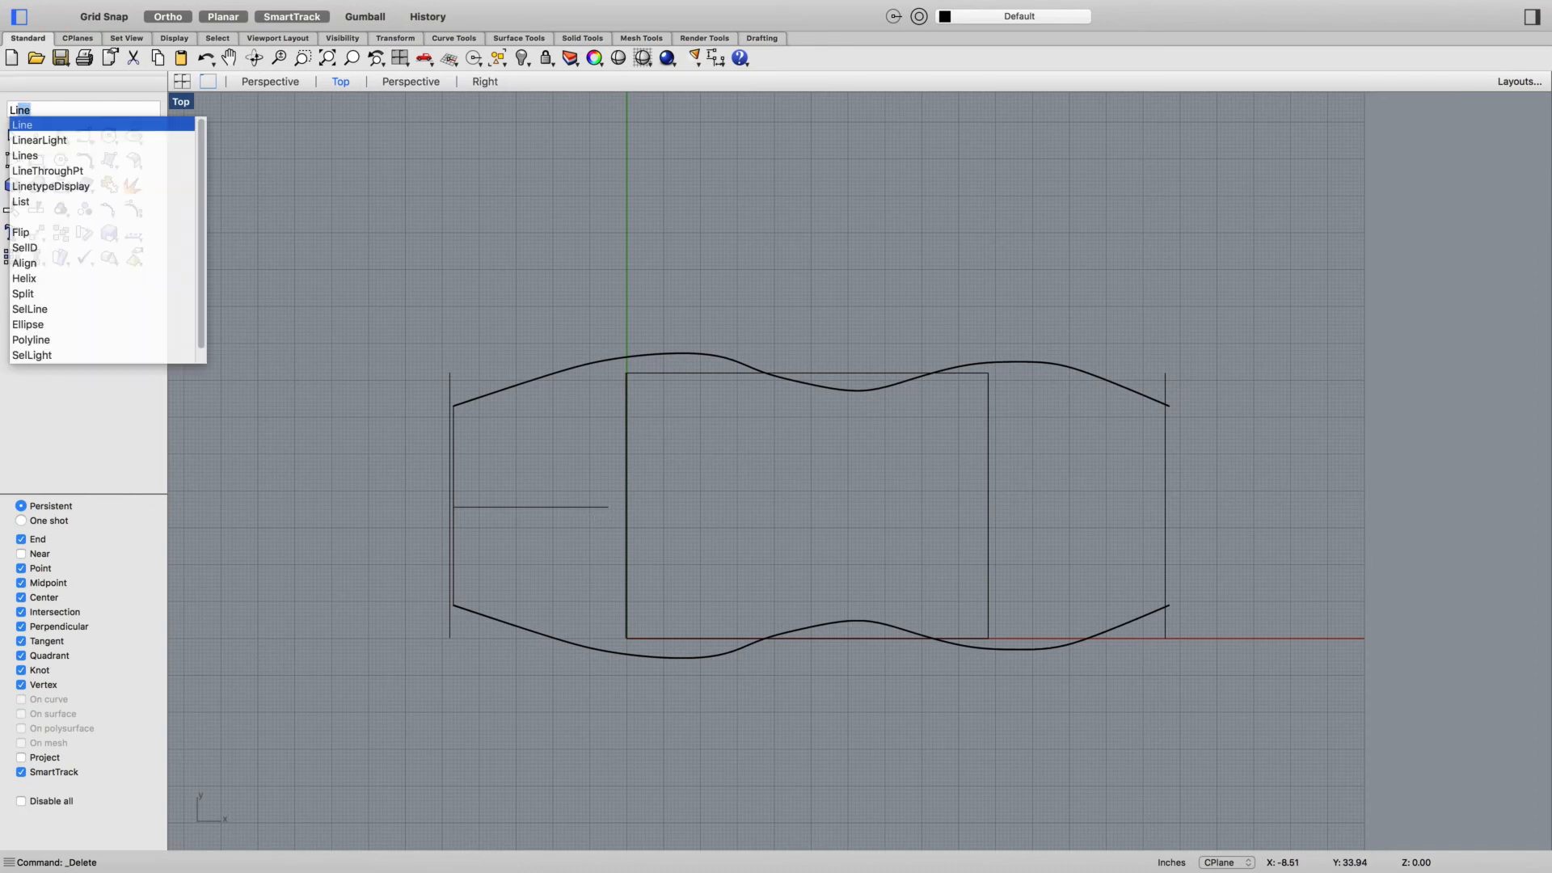
key("Return")
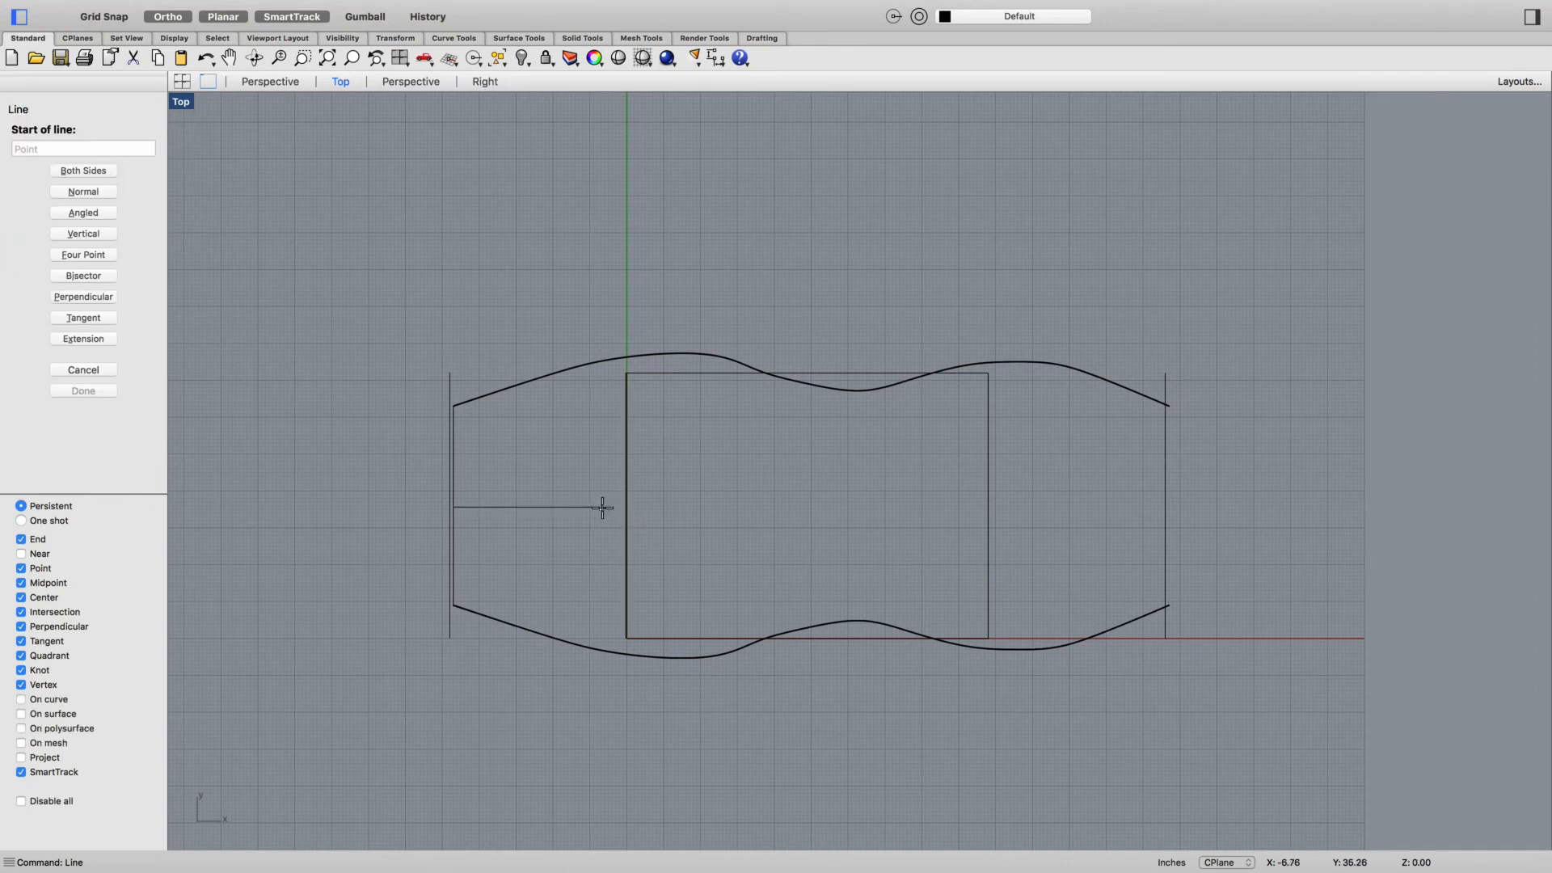
left_click(608, 507)
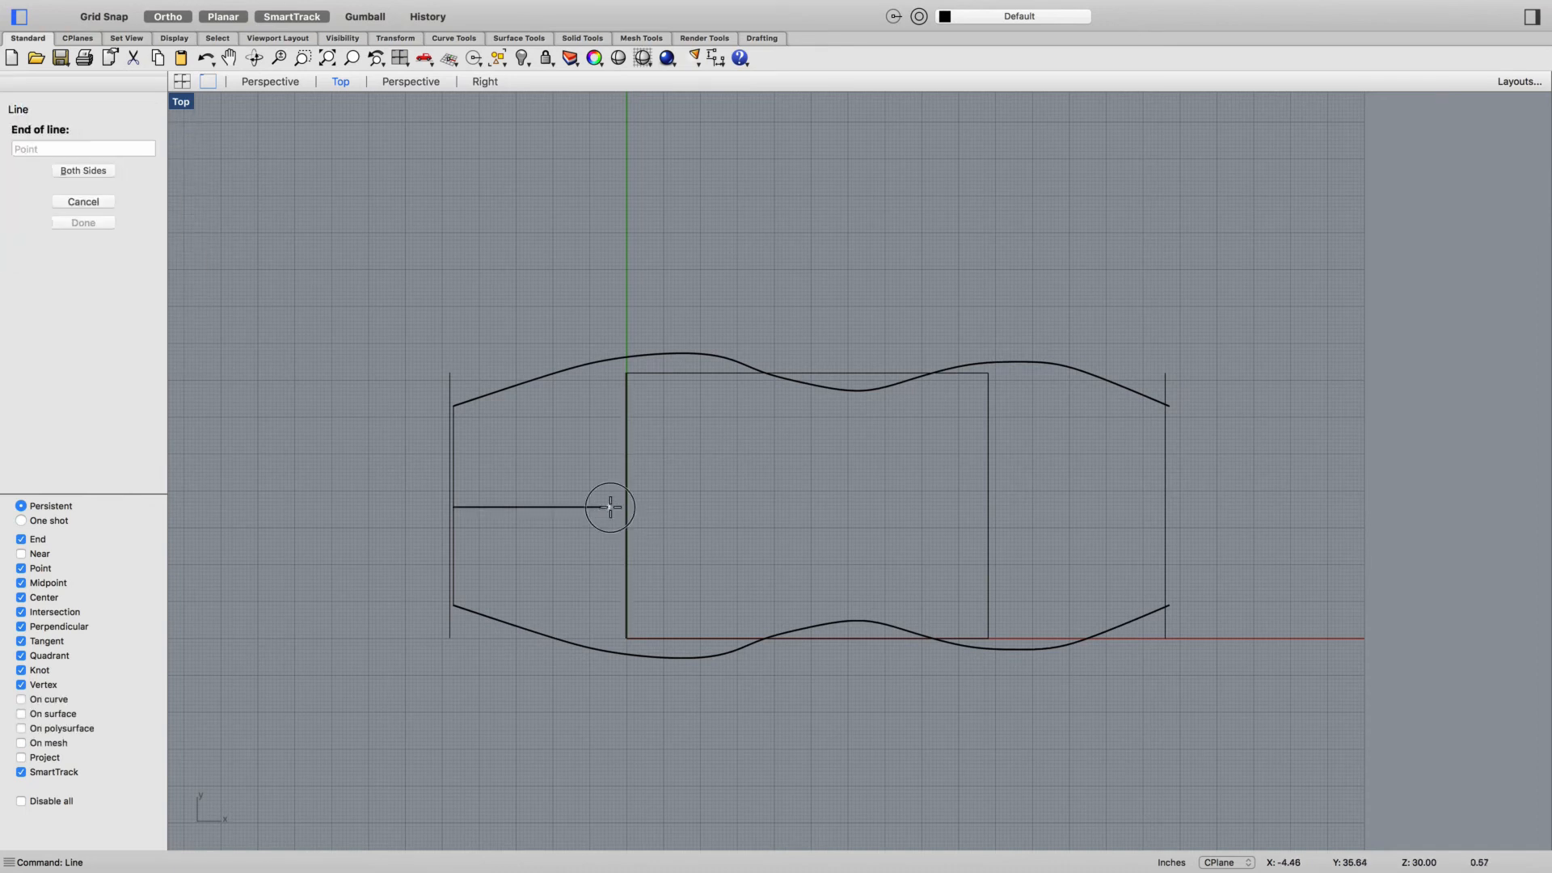
left_click(609, 363)
key("Return")
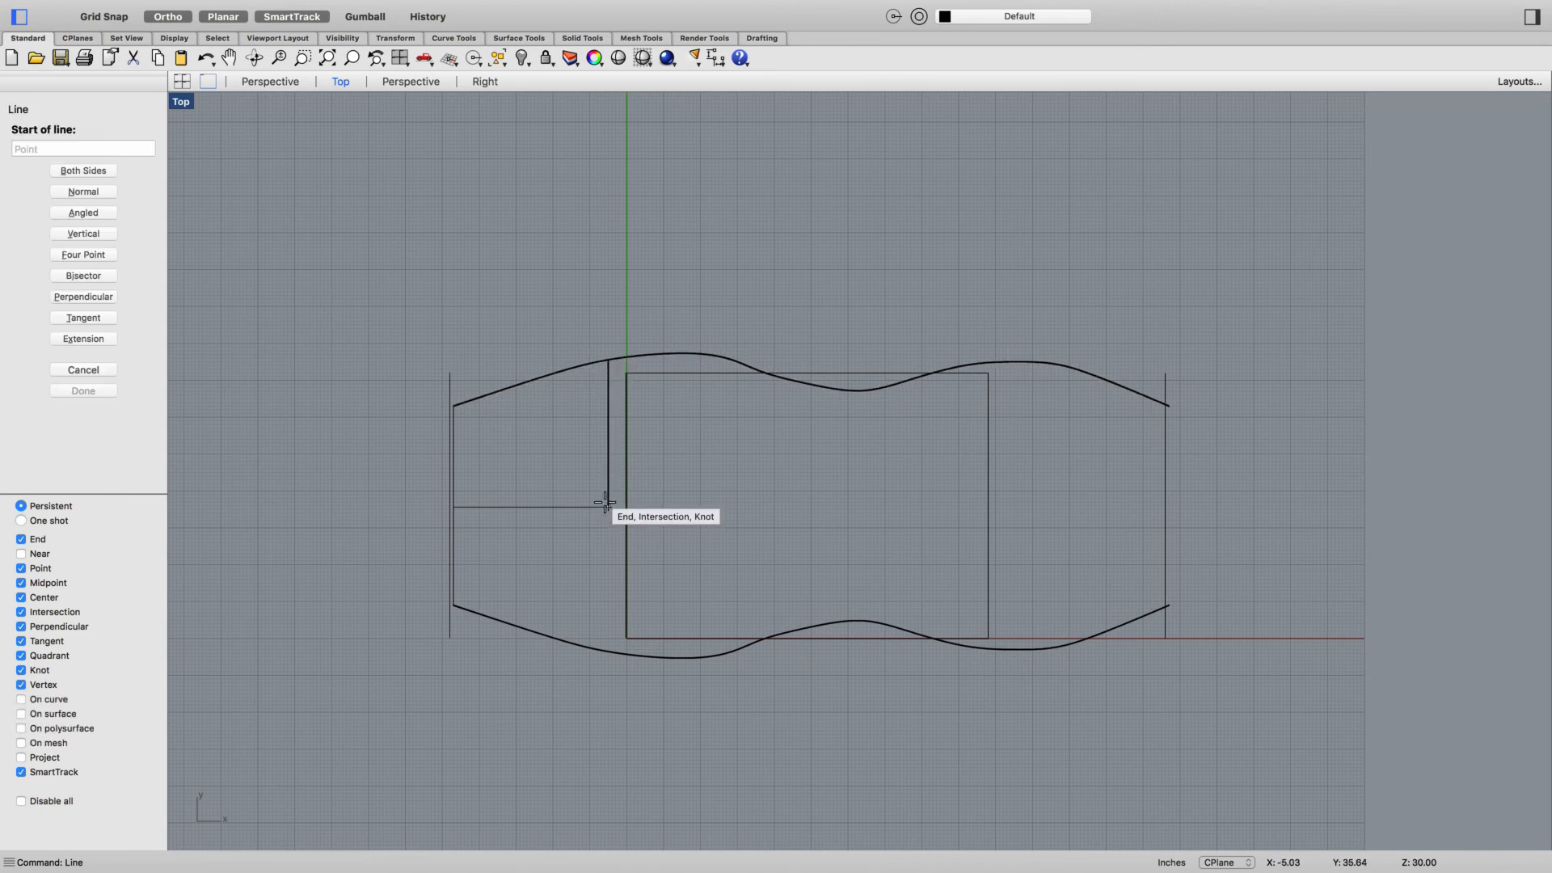
left_click(608, 507)
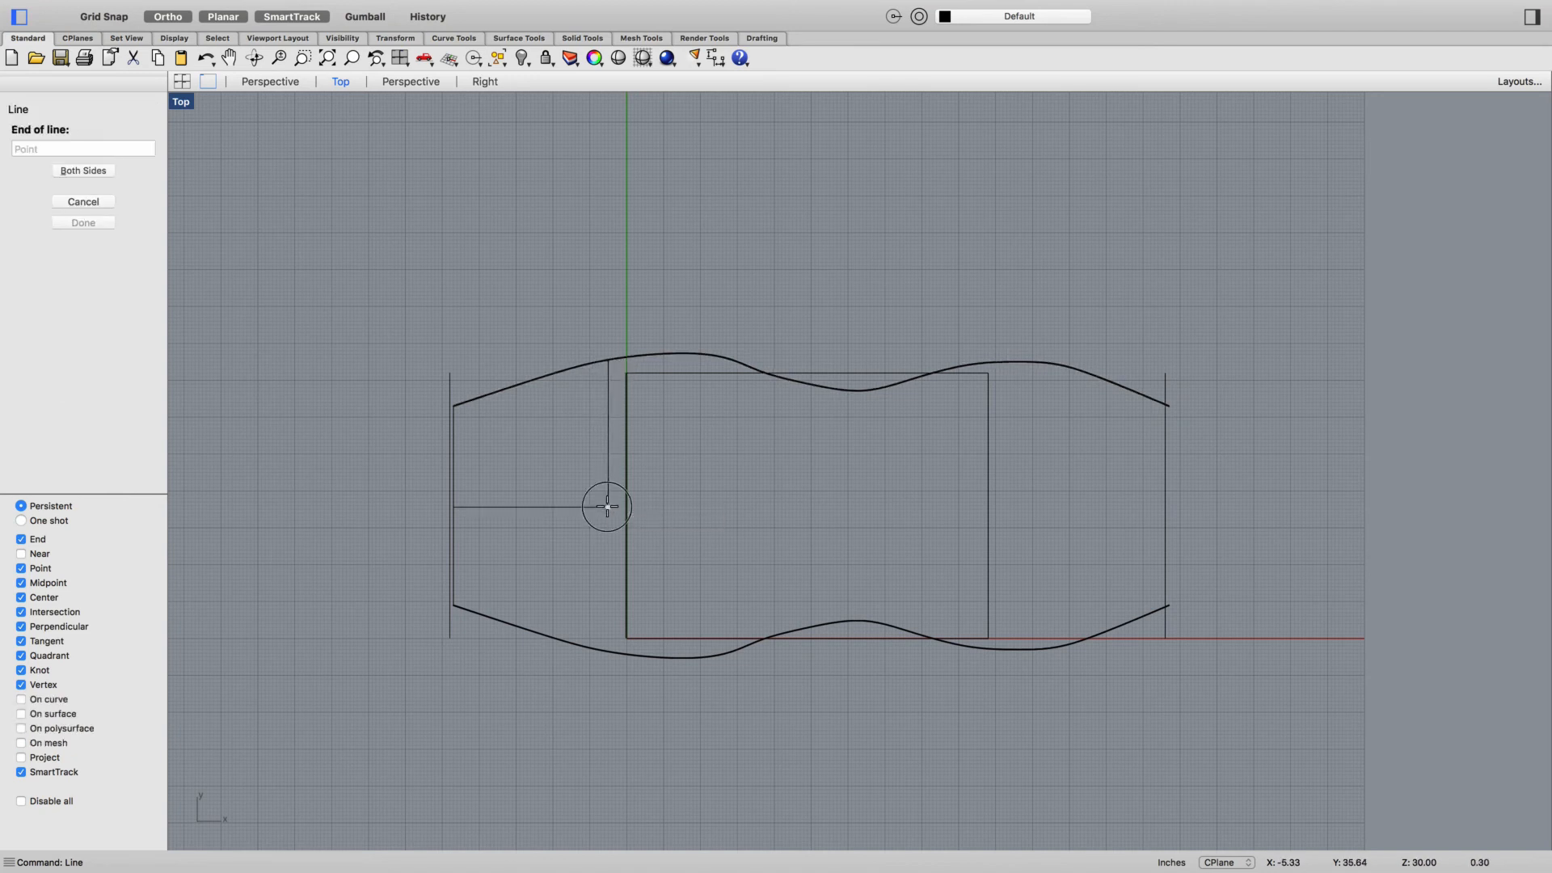
left_click(609, 639)
scroll(608, 695, "left", 3)
scroll(608, 695, "down", 2)
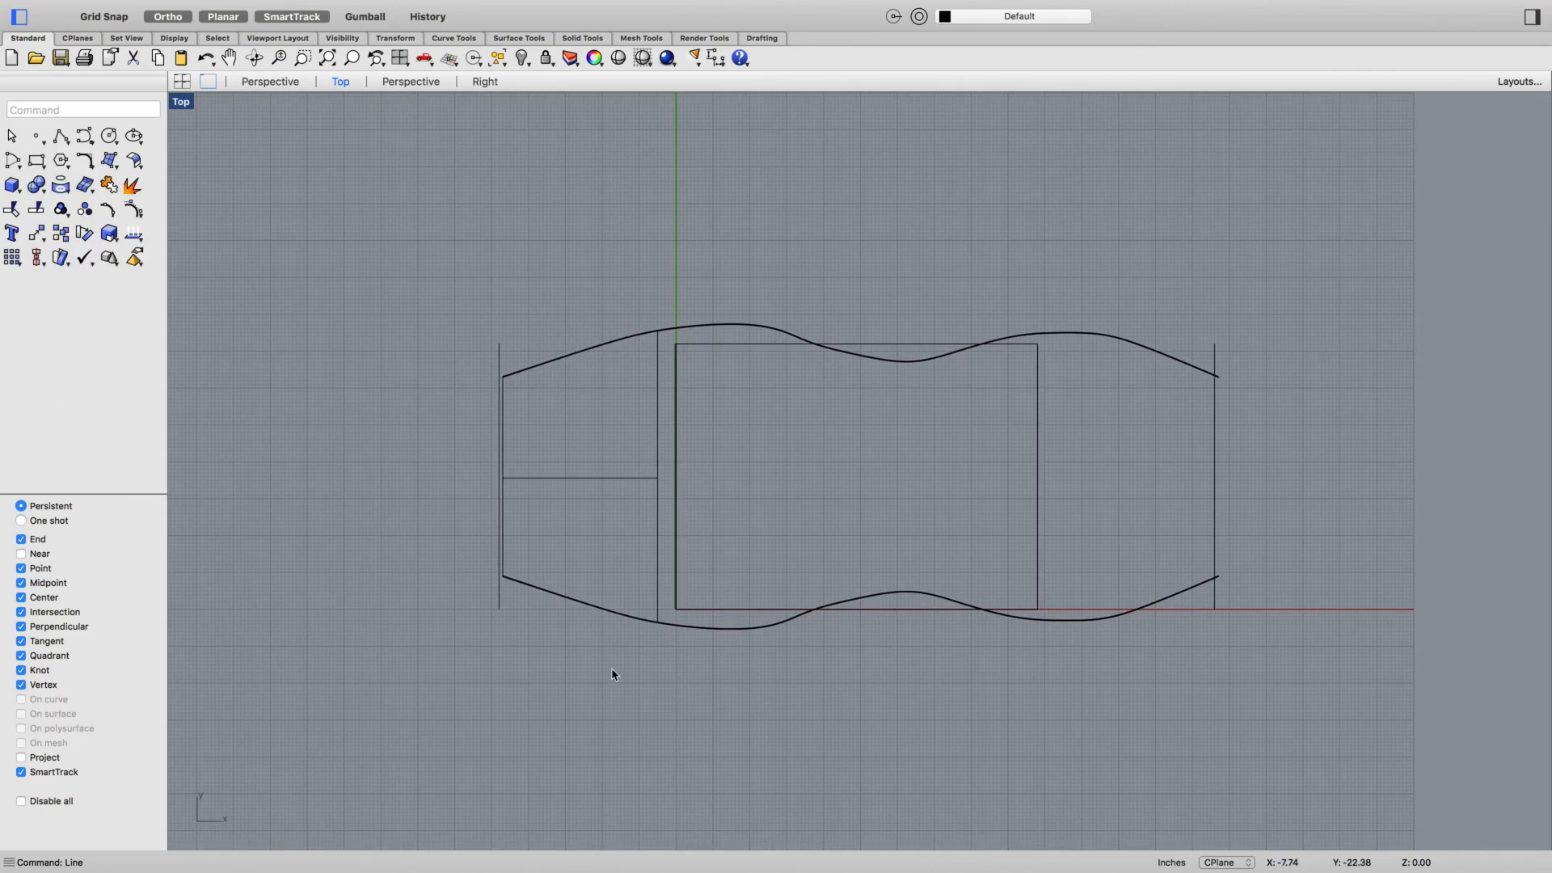
Create a network surface over one half from the centre curve, the new crosswise line, the end line and that side's top curve
left_click(396, 81)
right_click_drag(517, 452, 479, 497)
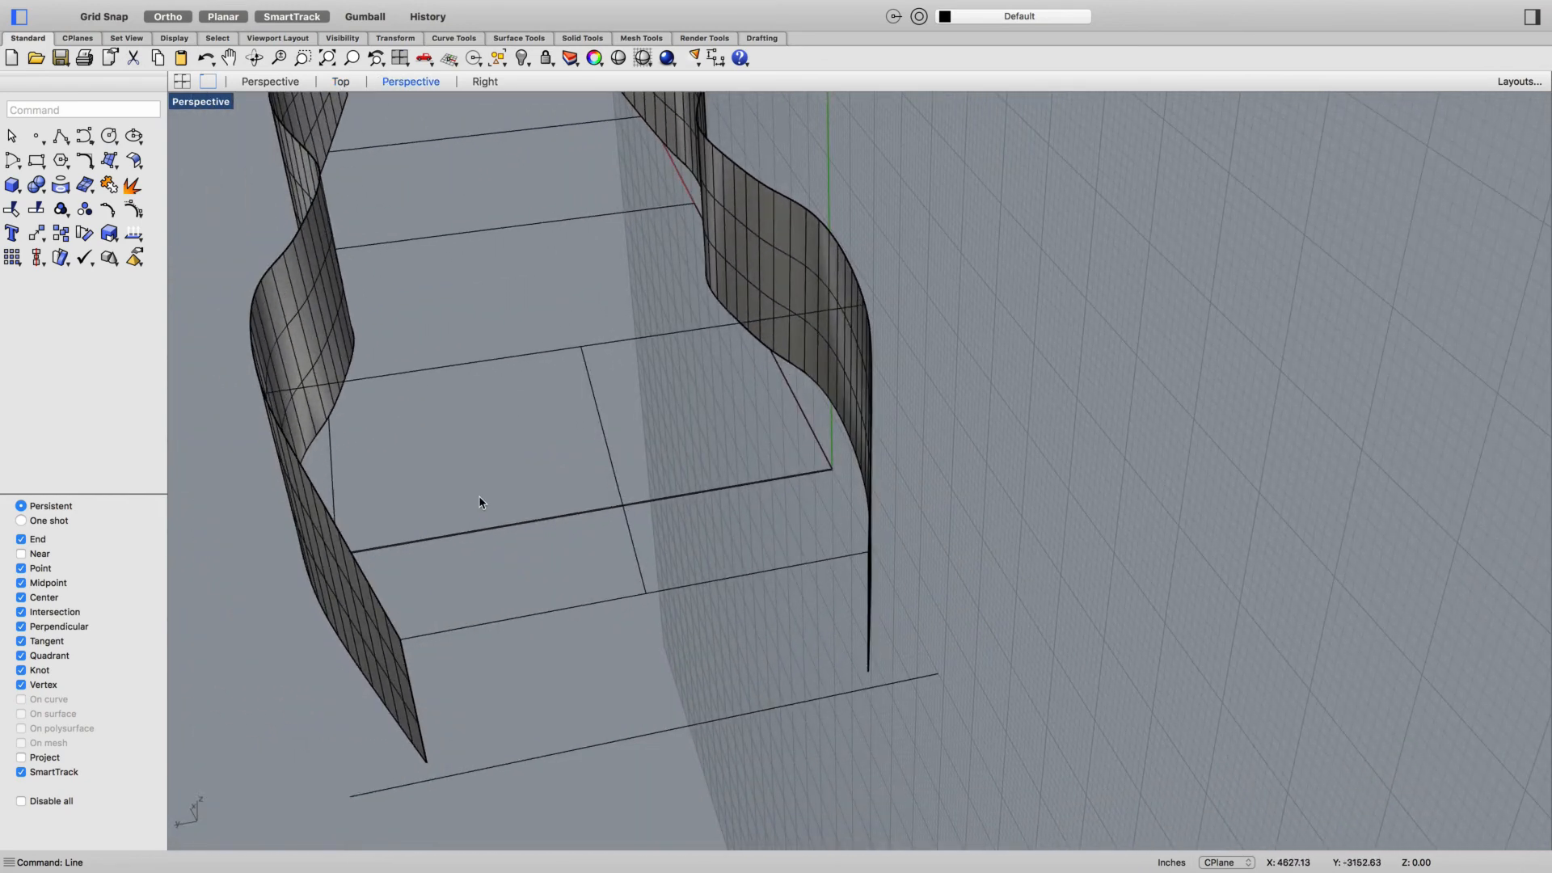
type("NetworkSrf")
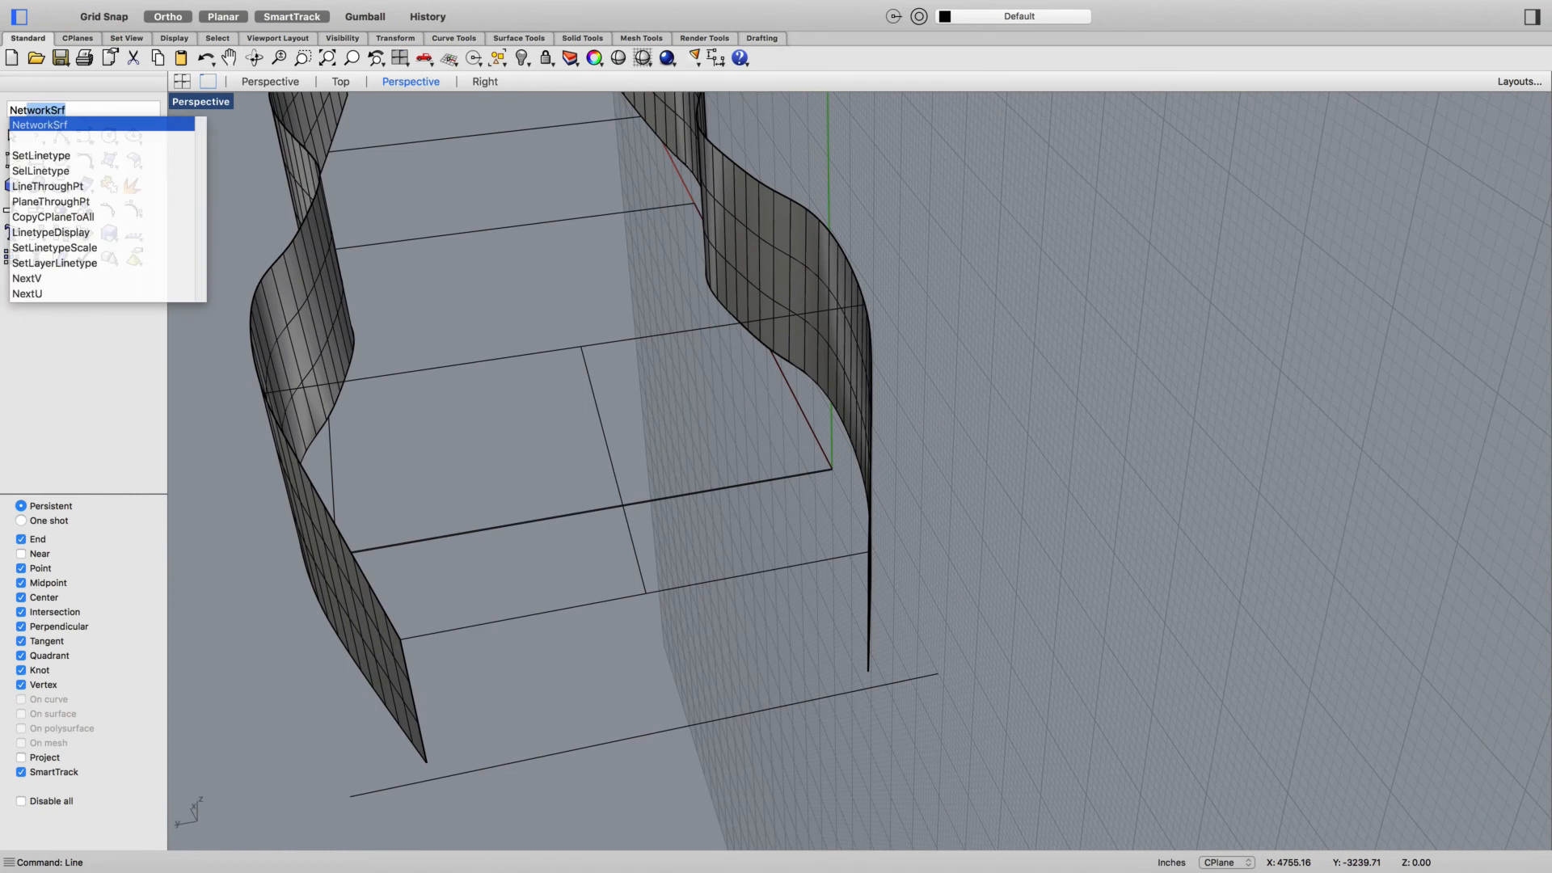
key("Return")
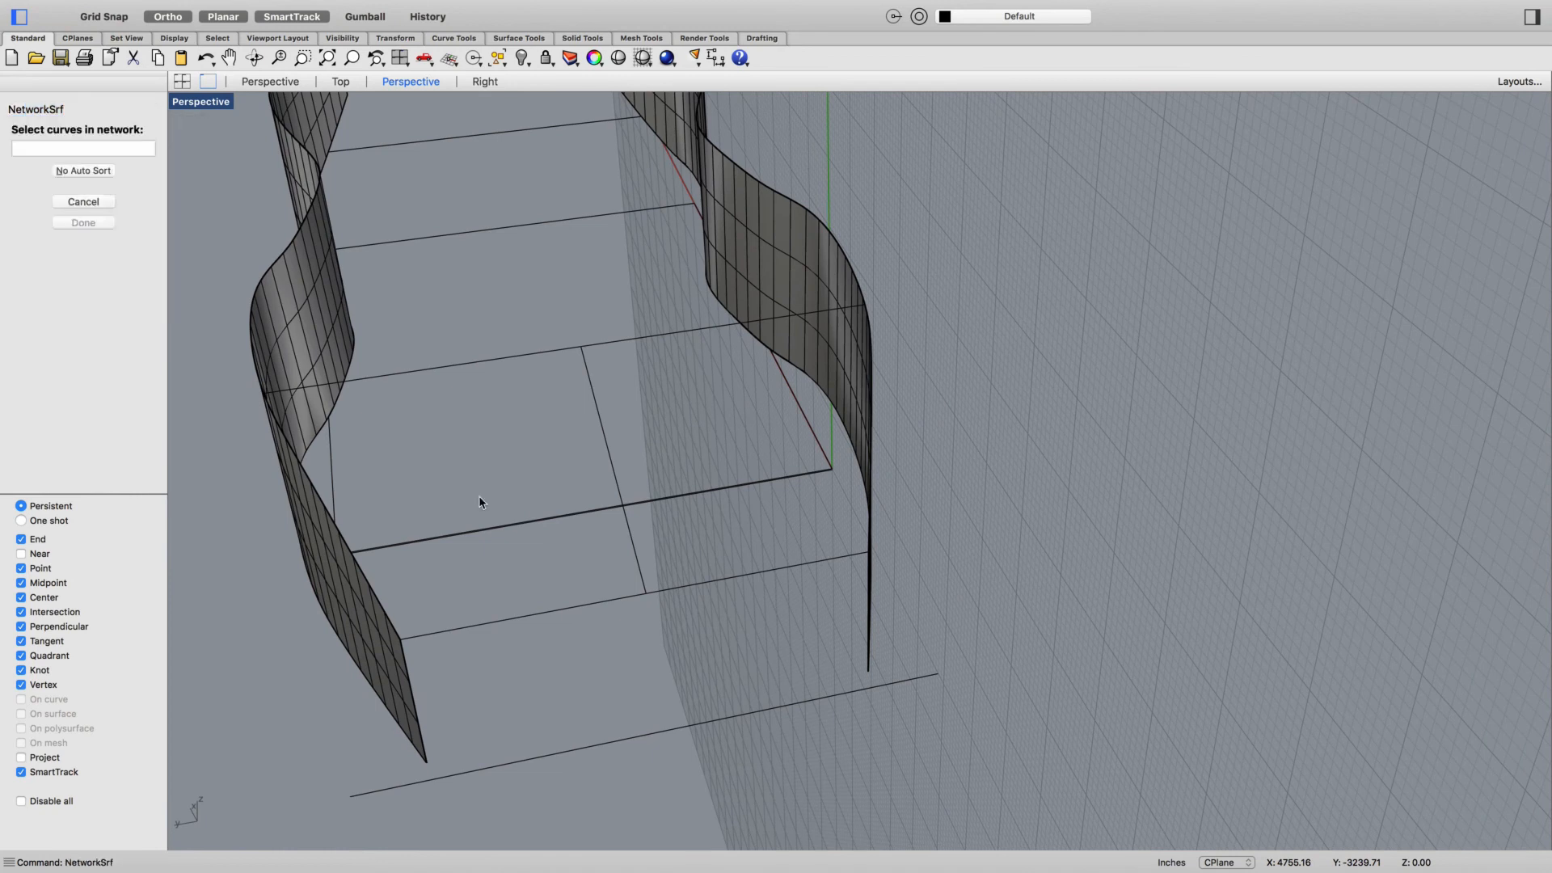
left_click(594, 408)
left_click(571, 609)
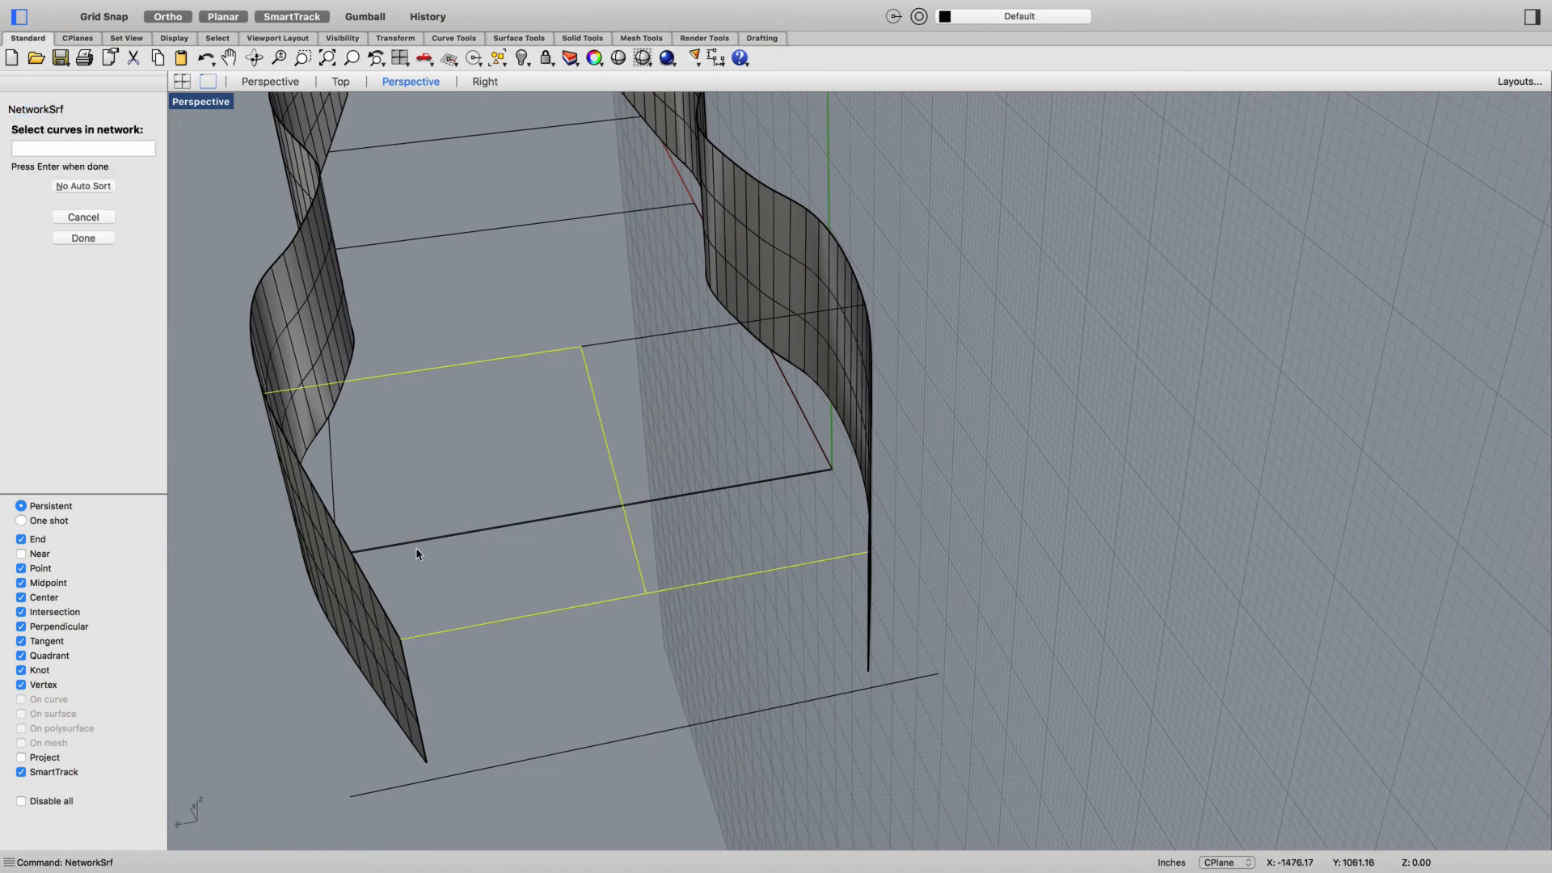
left_click(368, 587)
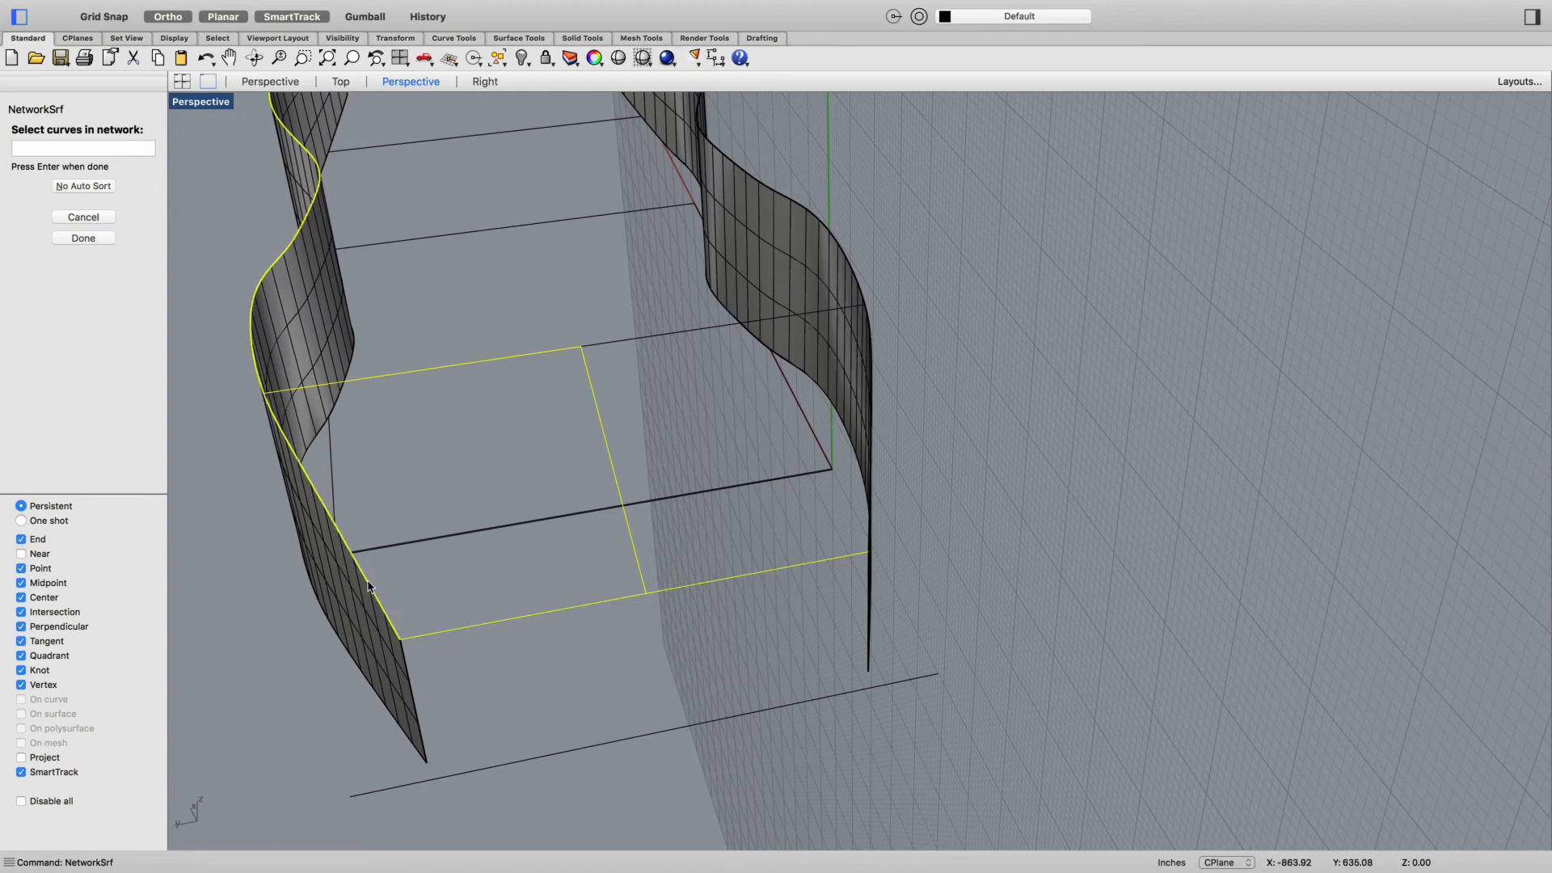
key("Return")
key("Return")
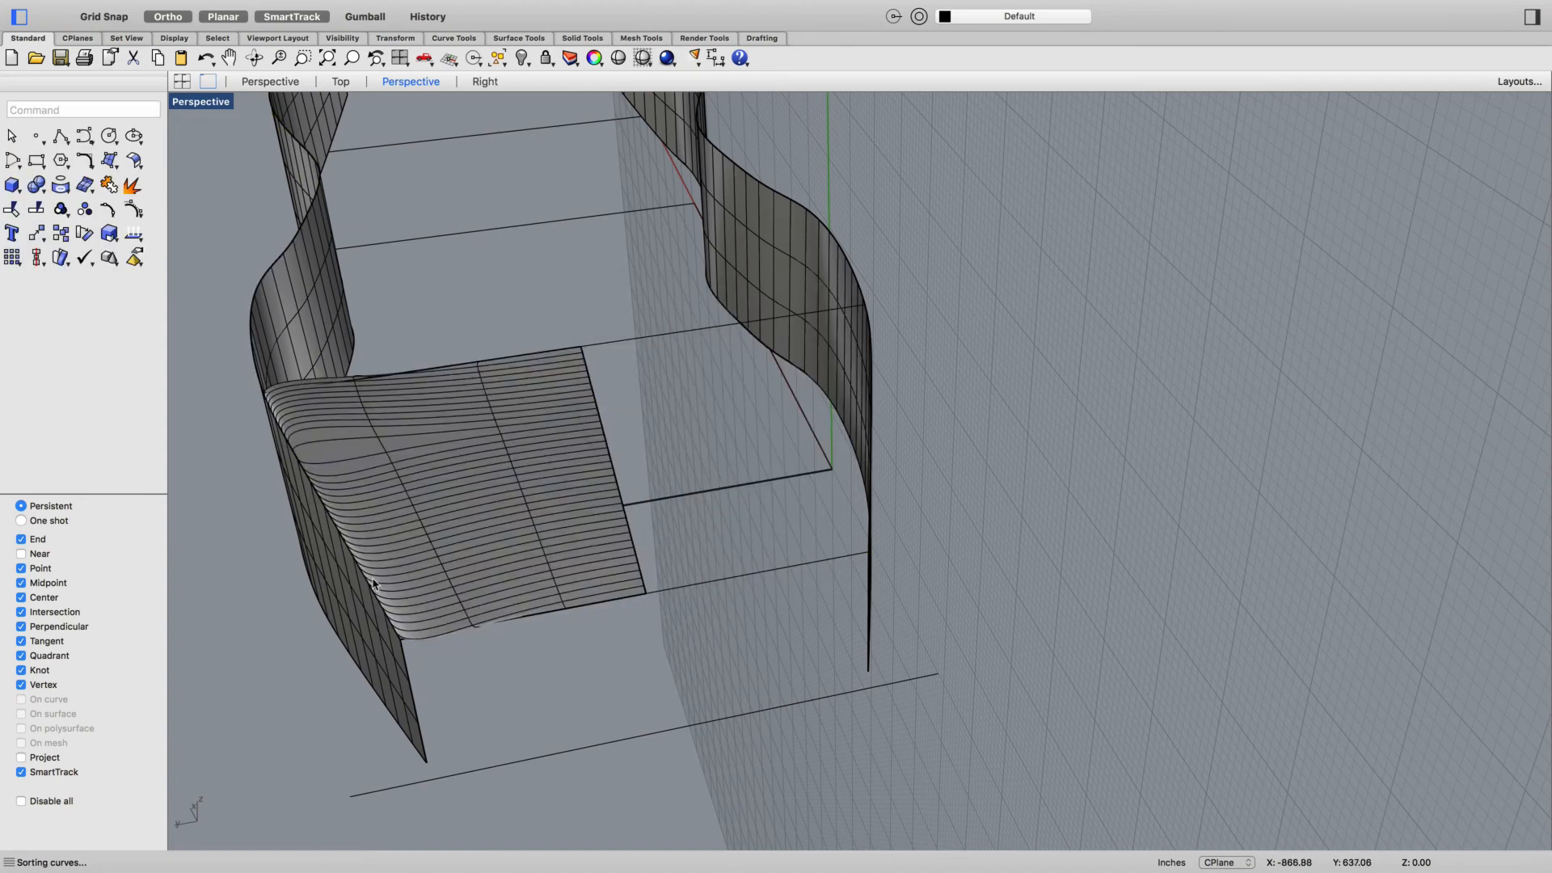
Create a network surface over the opposite half from the centre edge, the crosswise lines and the side's top curve, with position edge matching
key("Return")
left_click(667, 592)
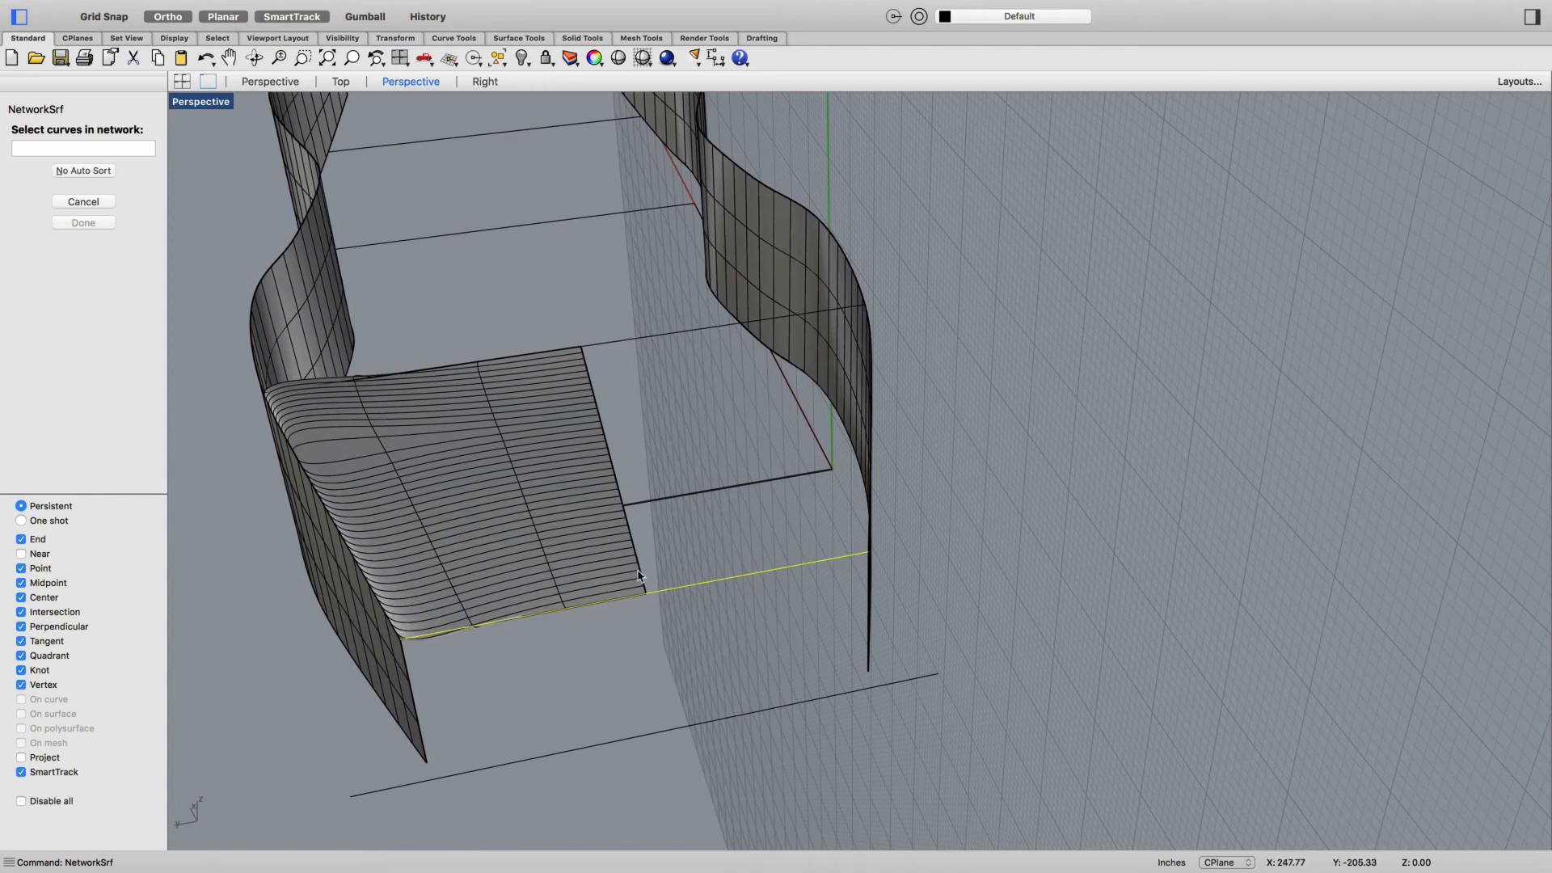
left_click(638, 576)
left_click(633, 344)
left_click(632, 343)
left_click(594, 392)
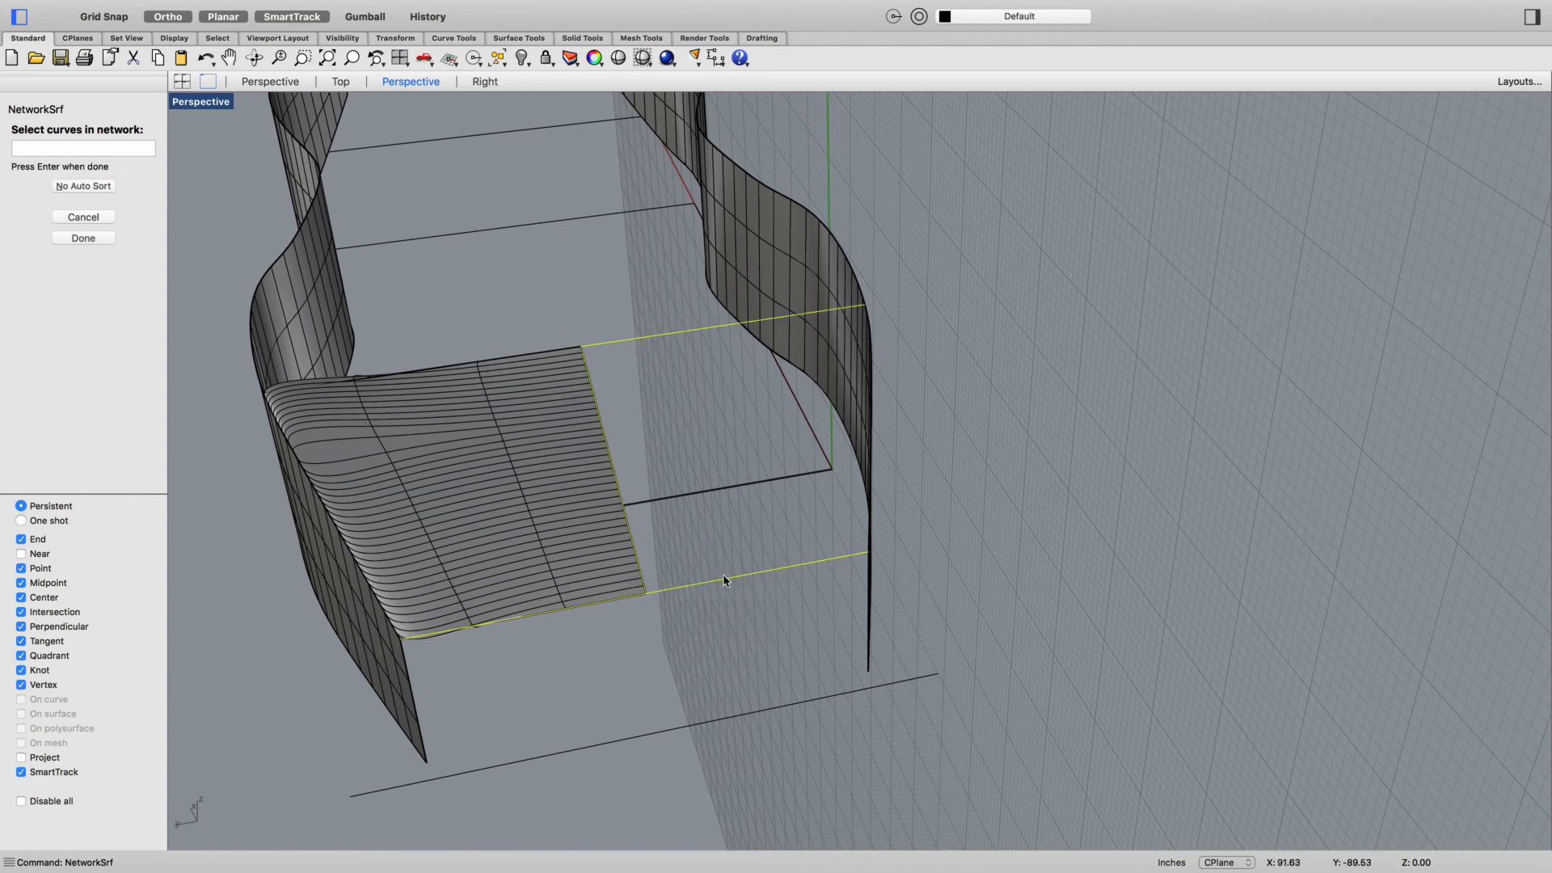
left_click(870, 504)
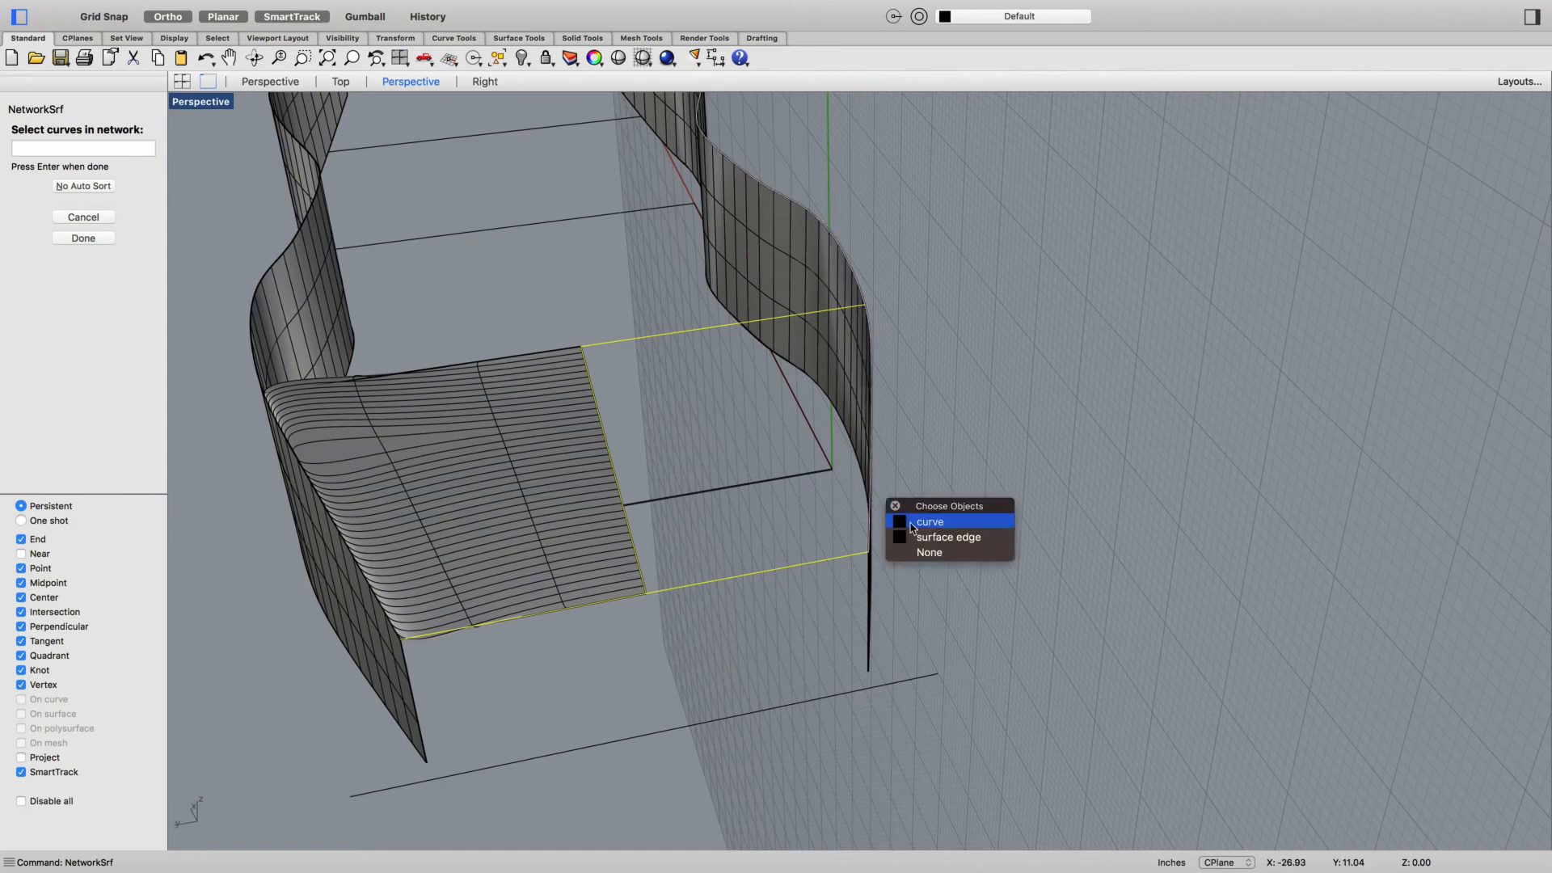
left_click(914, 524)
key("Return")
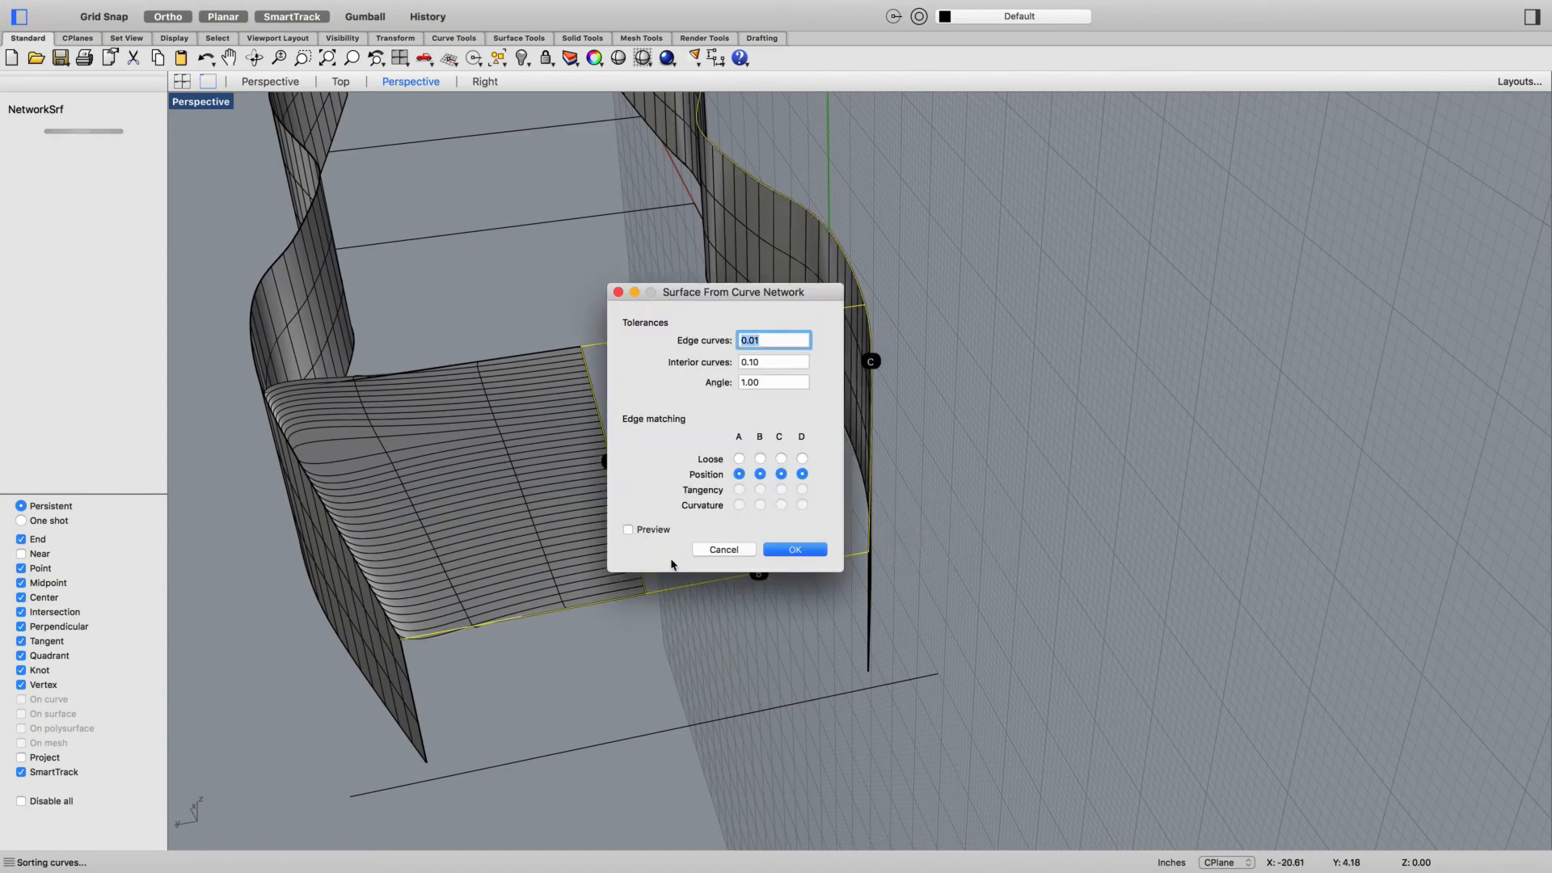
left_click(795, 549)
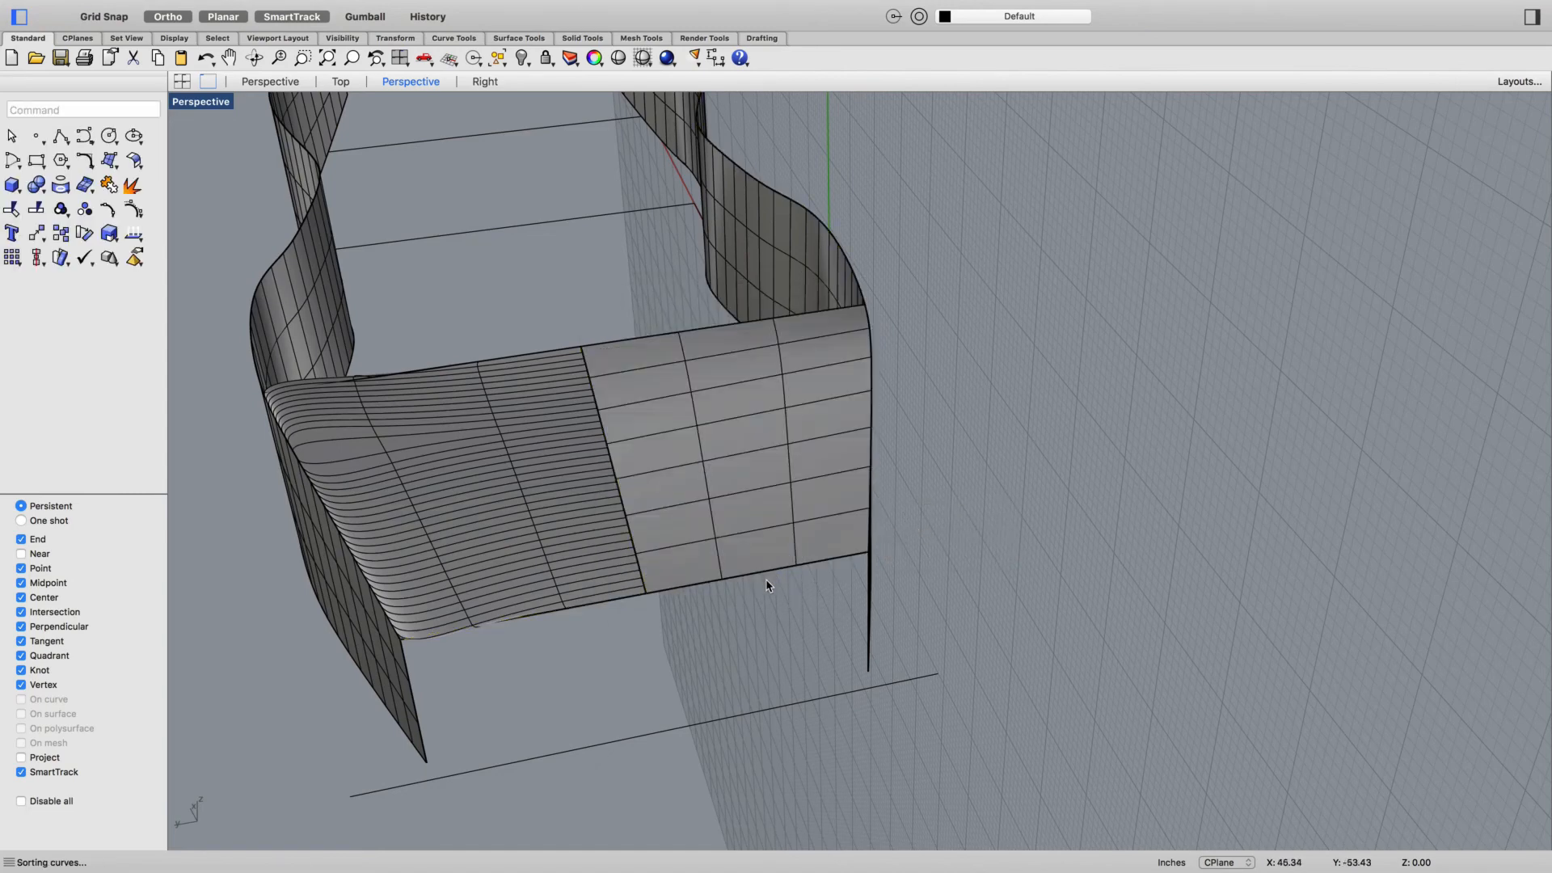
Delete the rippled half surface, keeping the smooth half on the opposite side of the centre curve
right_click_drag(762, 589, 492, 580)
left_click(570, 582)
key("Delete")
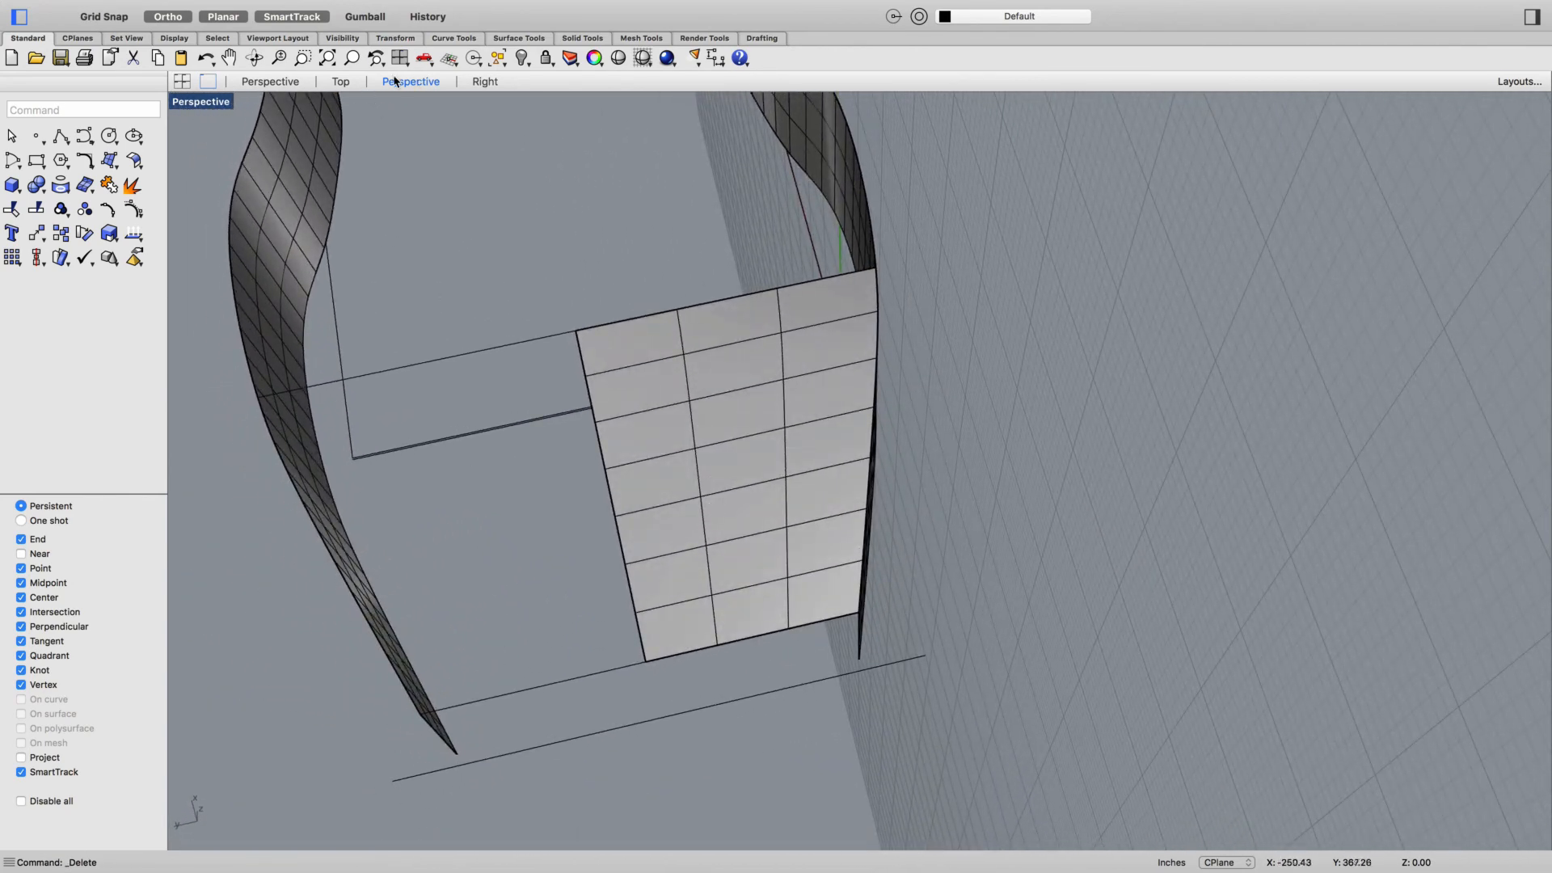
Mirror a copy of the remaining half surface across its centre edge in the Top view
left_click(352, 83)
left_click(589, 494)
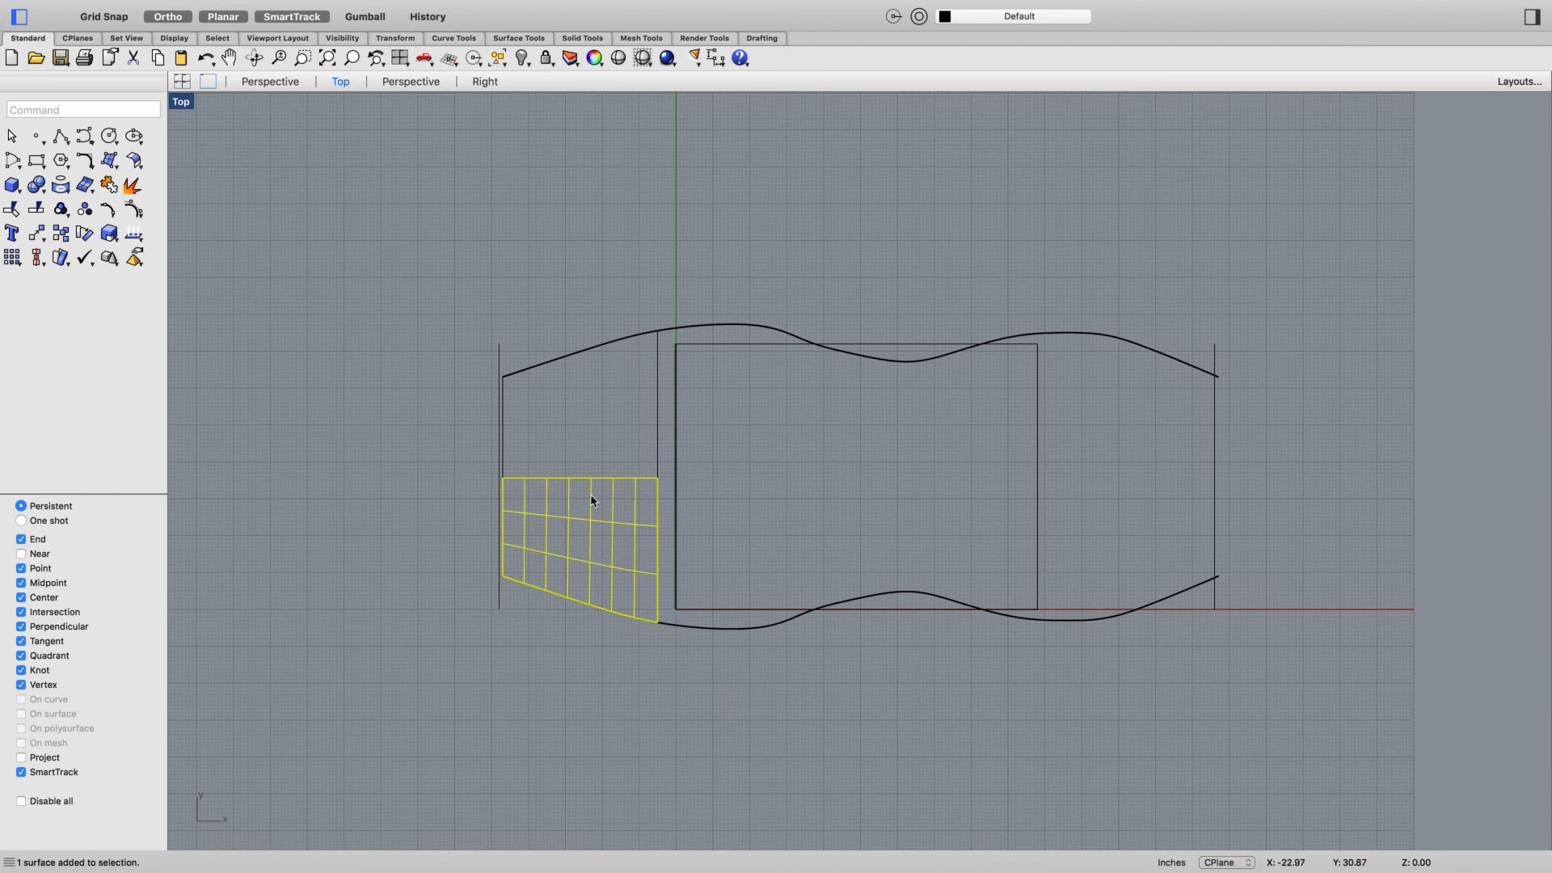
type("Mirro")
key("Return")
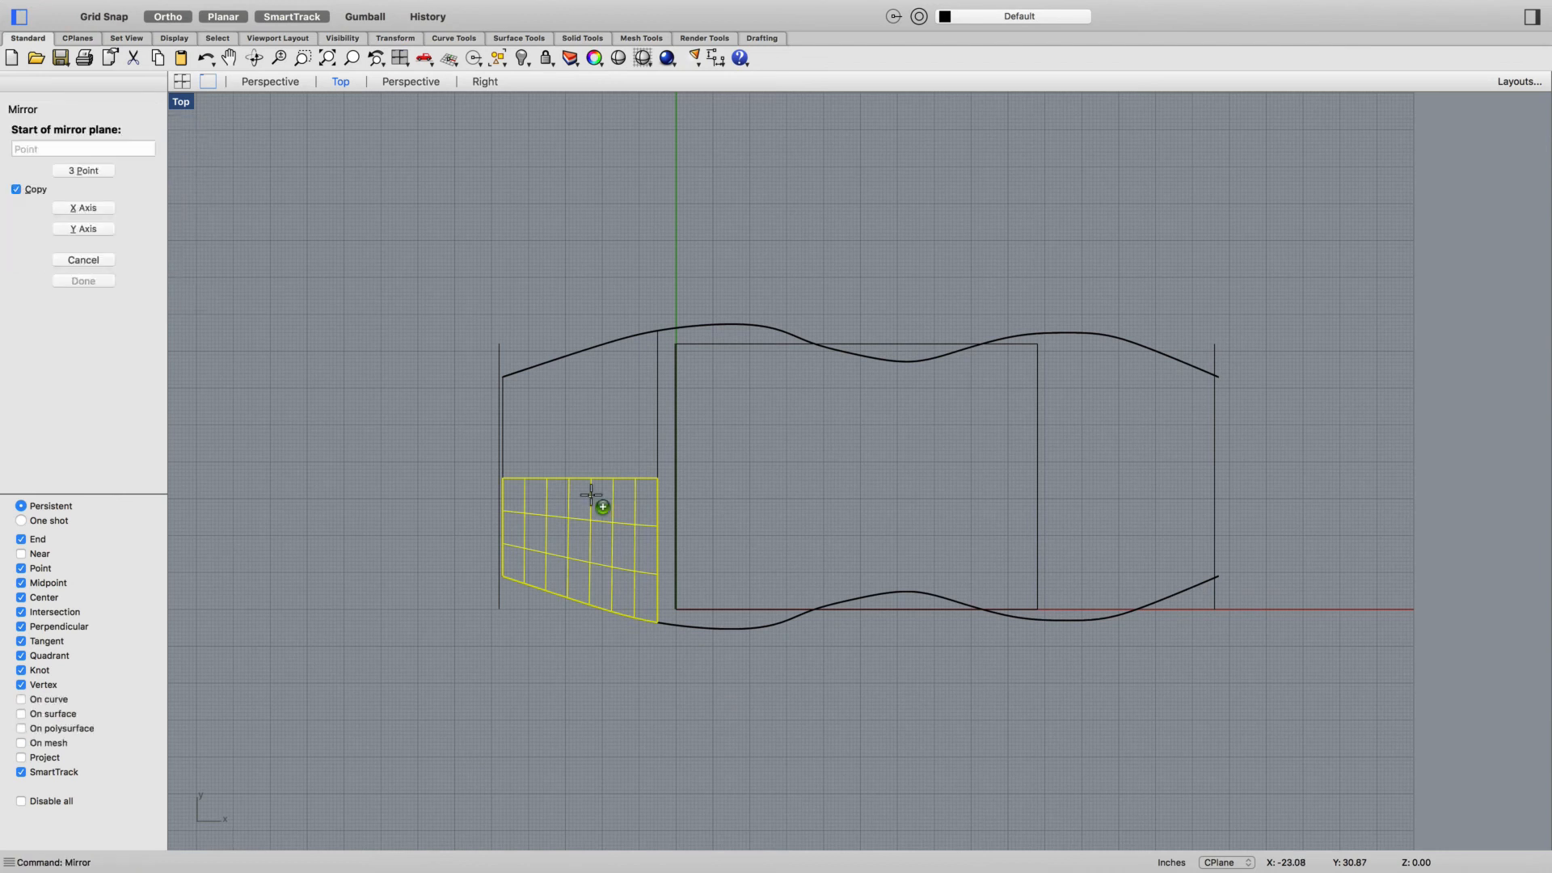
left_click(657, 478)
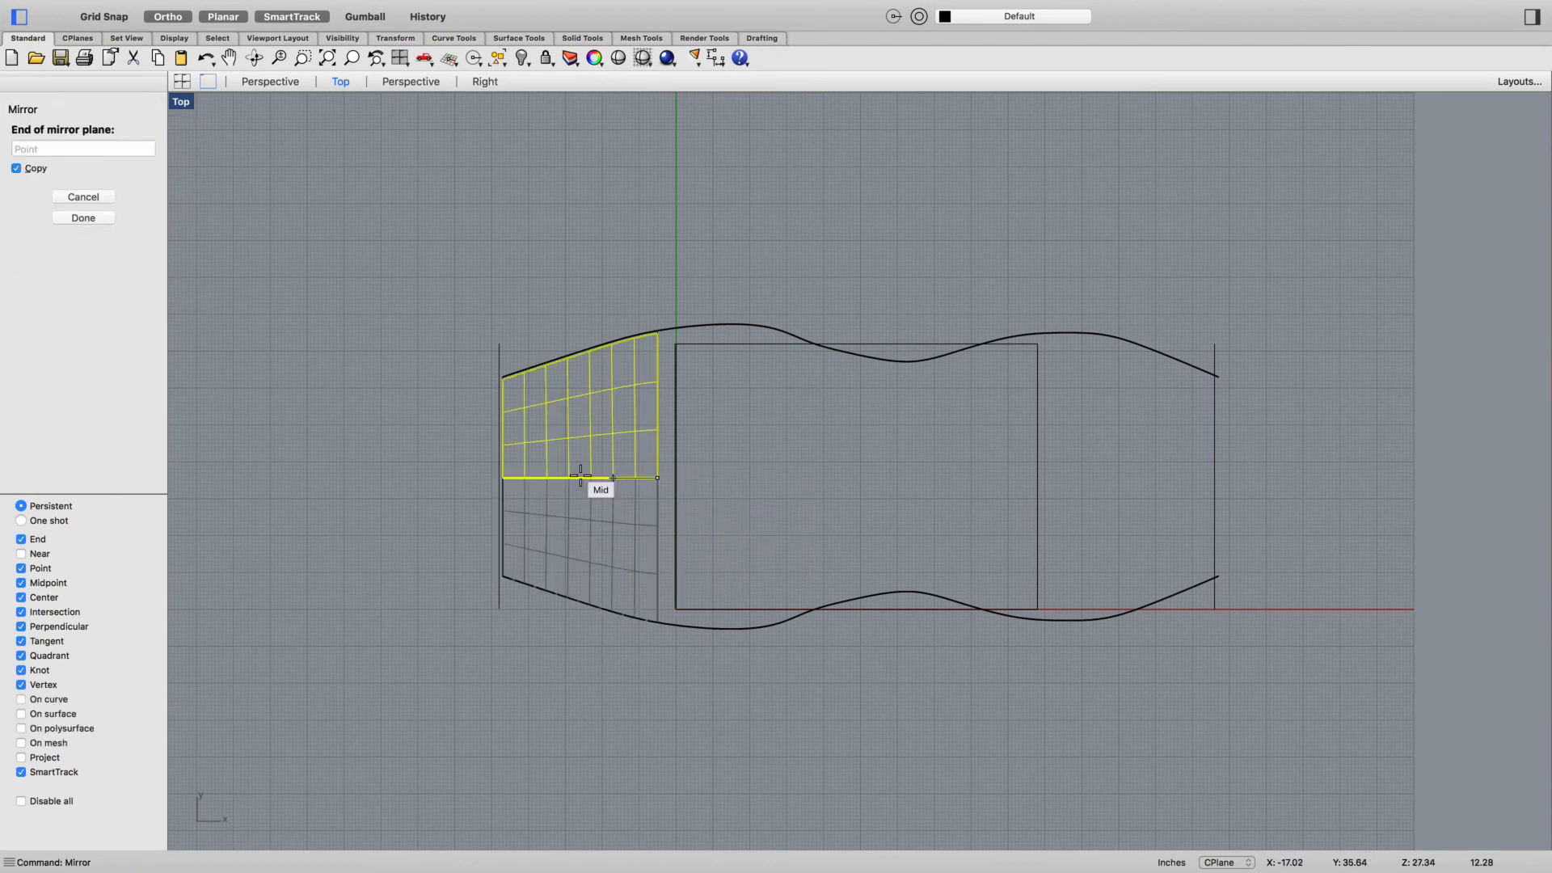
left_click(417, 485)
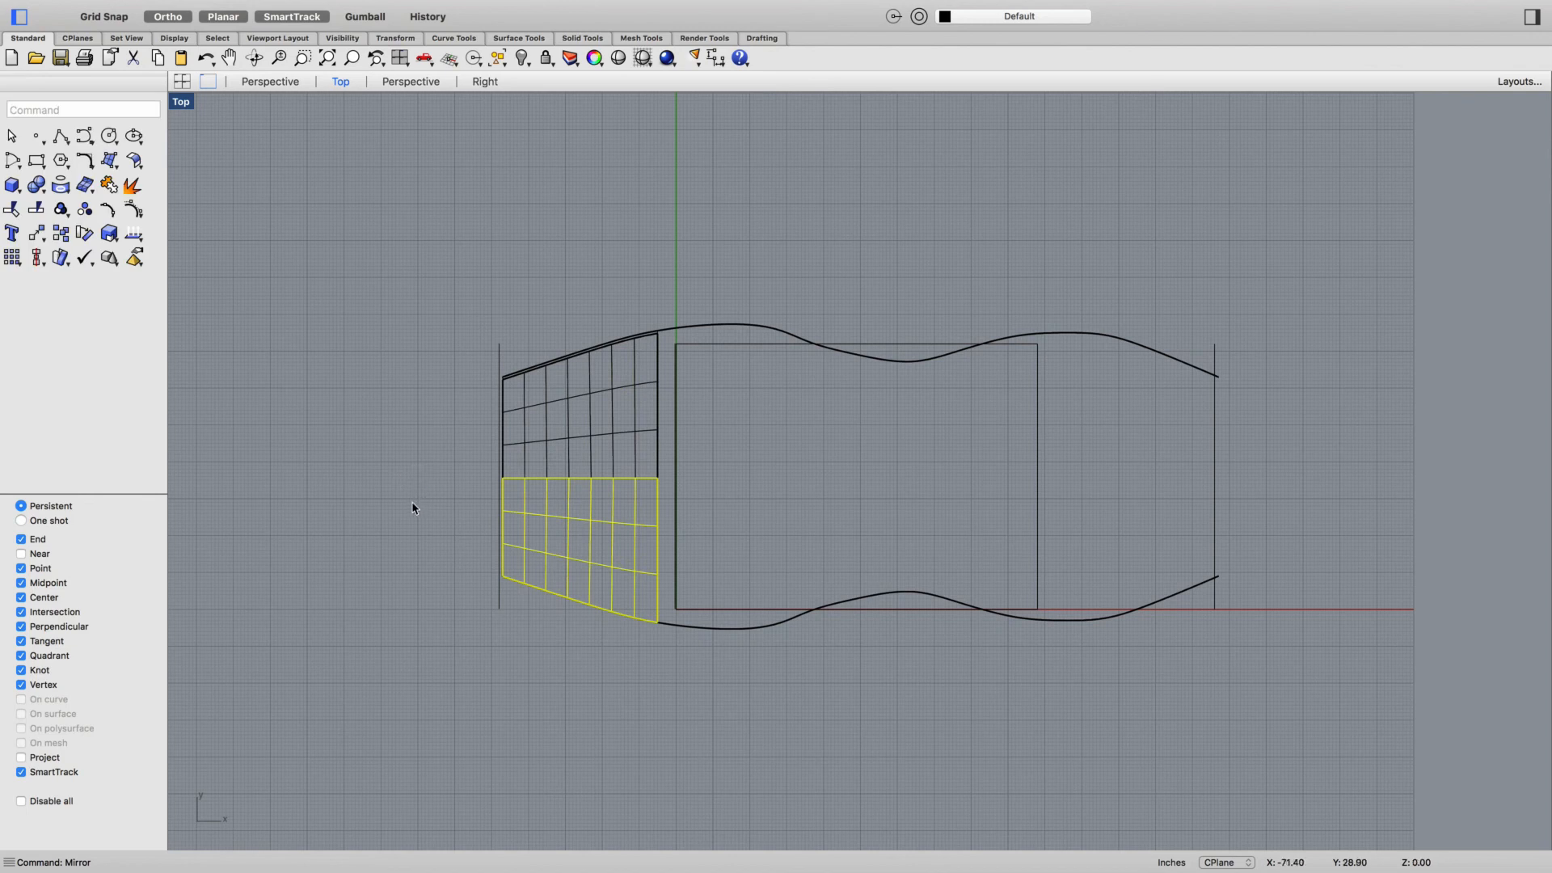
key("Return")
right_click_drag(362, 619, 503, 651)
key("Escape")
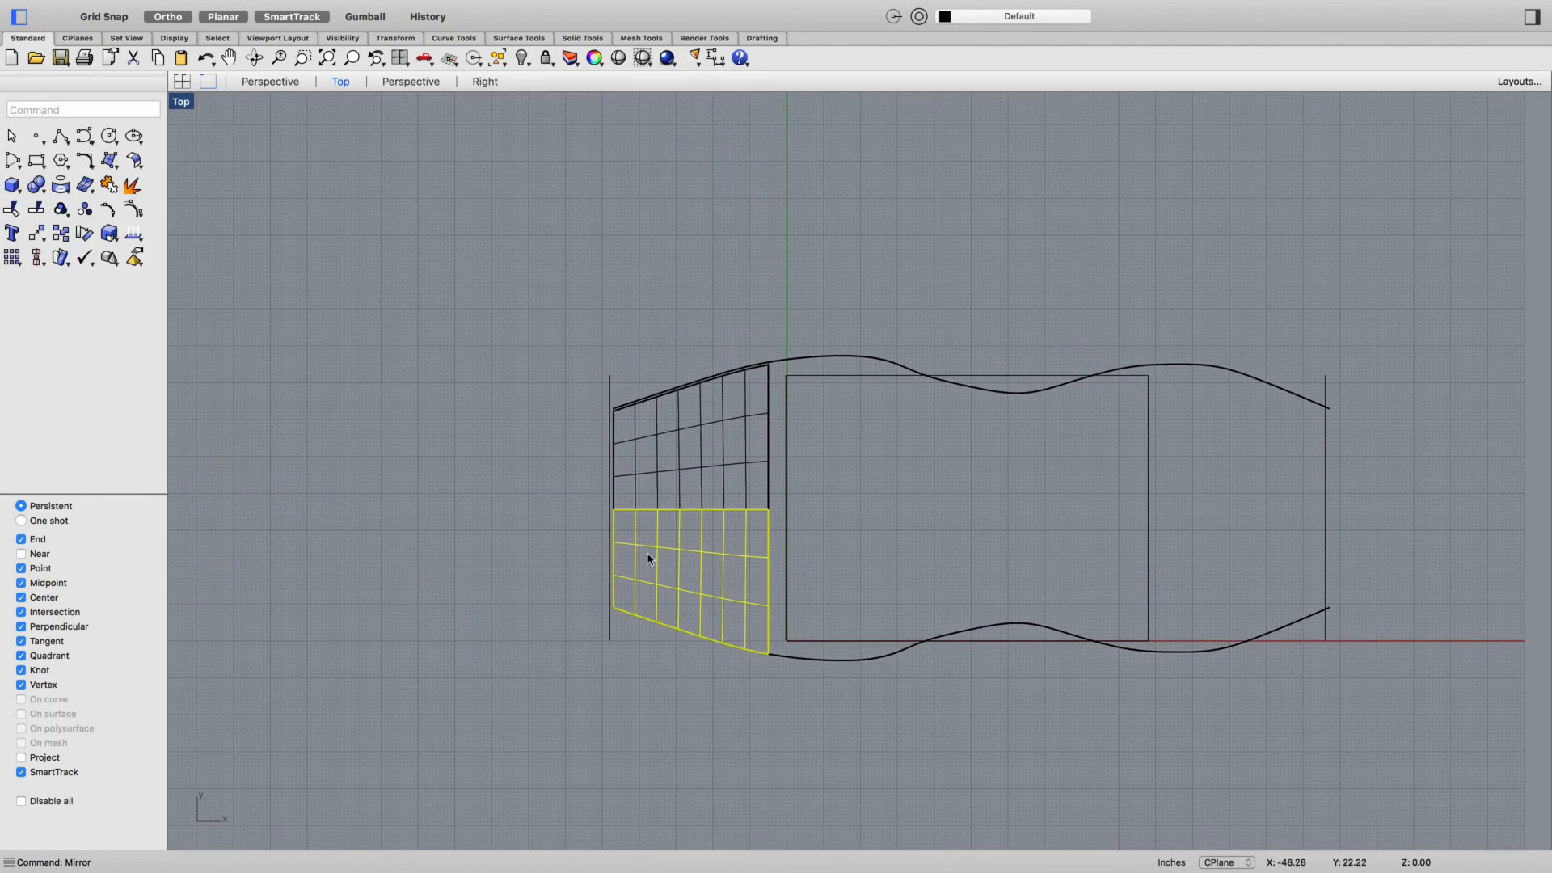
key("Escape")
Delete the mirrored half surface, keeping only the original half
scroll(752, 526, "up", 10)
right_click_drag(602, 554, 599, 577)
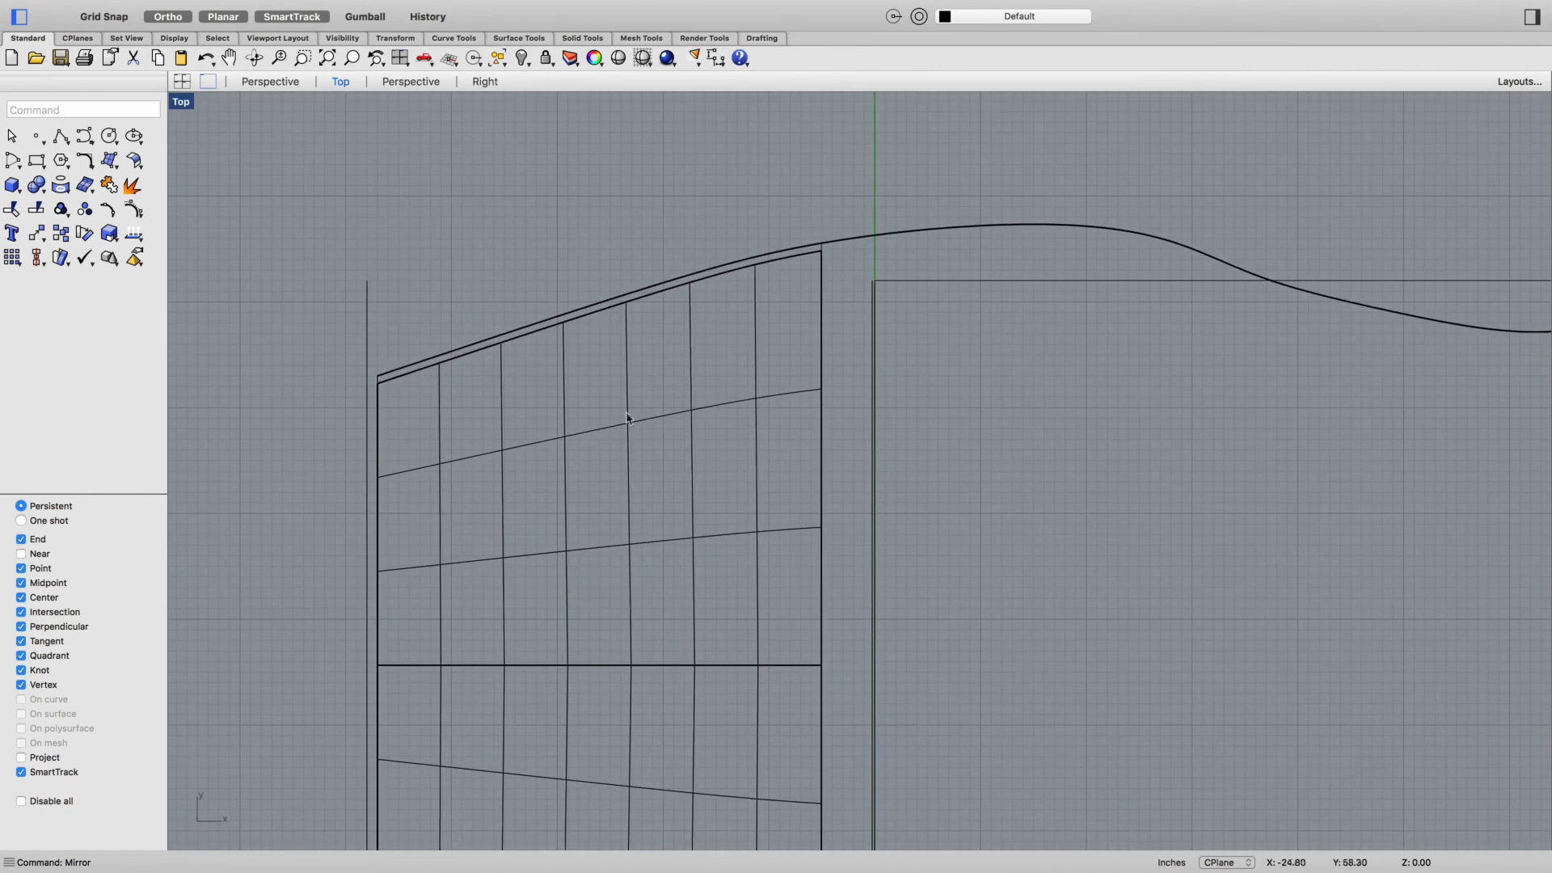
left_click_drag(720, 407, 724, 407)
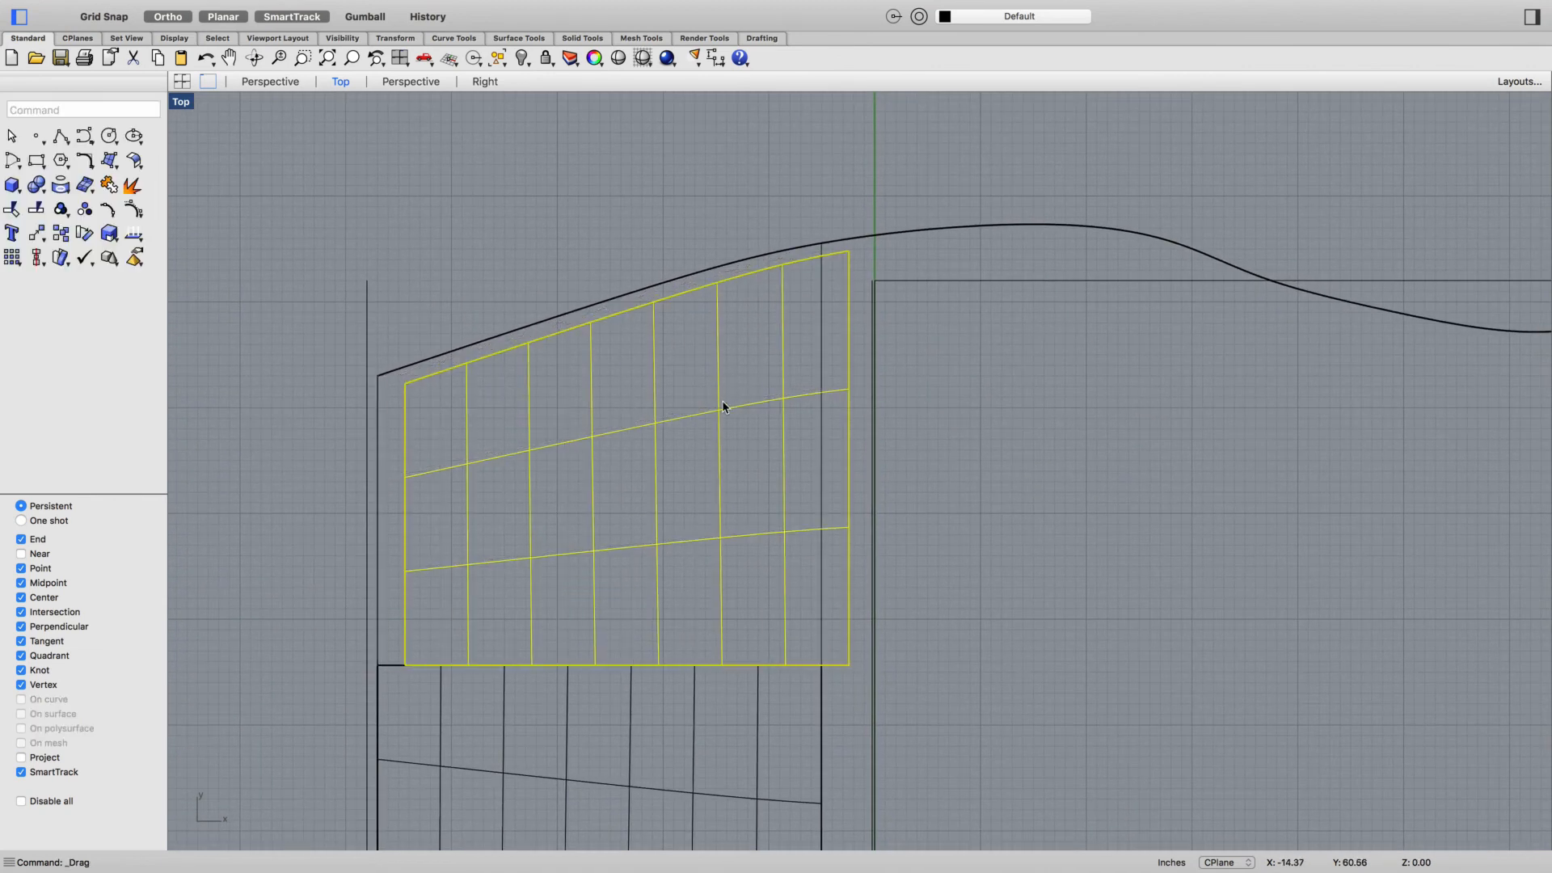
left_click(672, 427)
left_click(651, 443)
key("Delete")
scroll(663, 498, "down", 8)
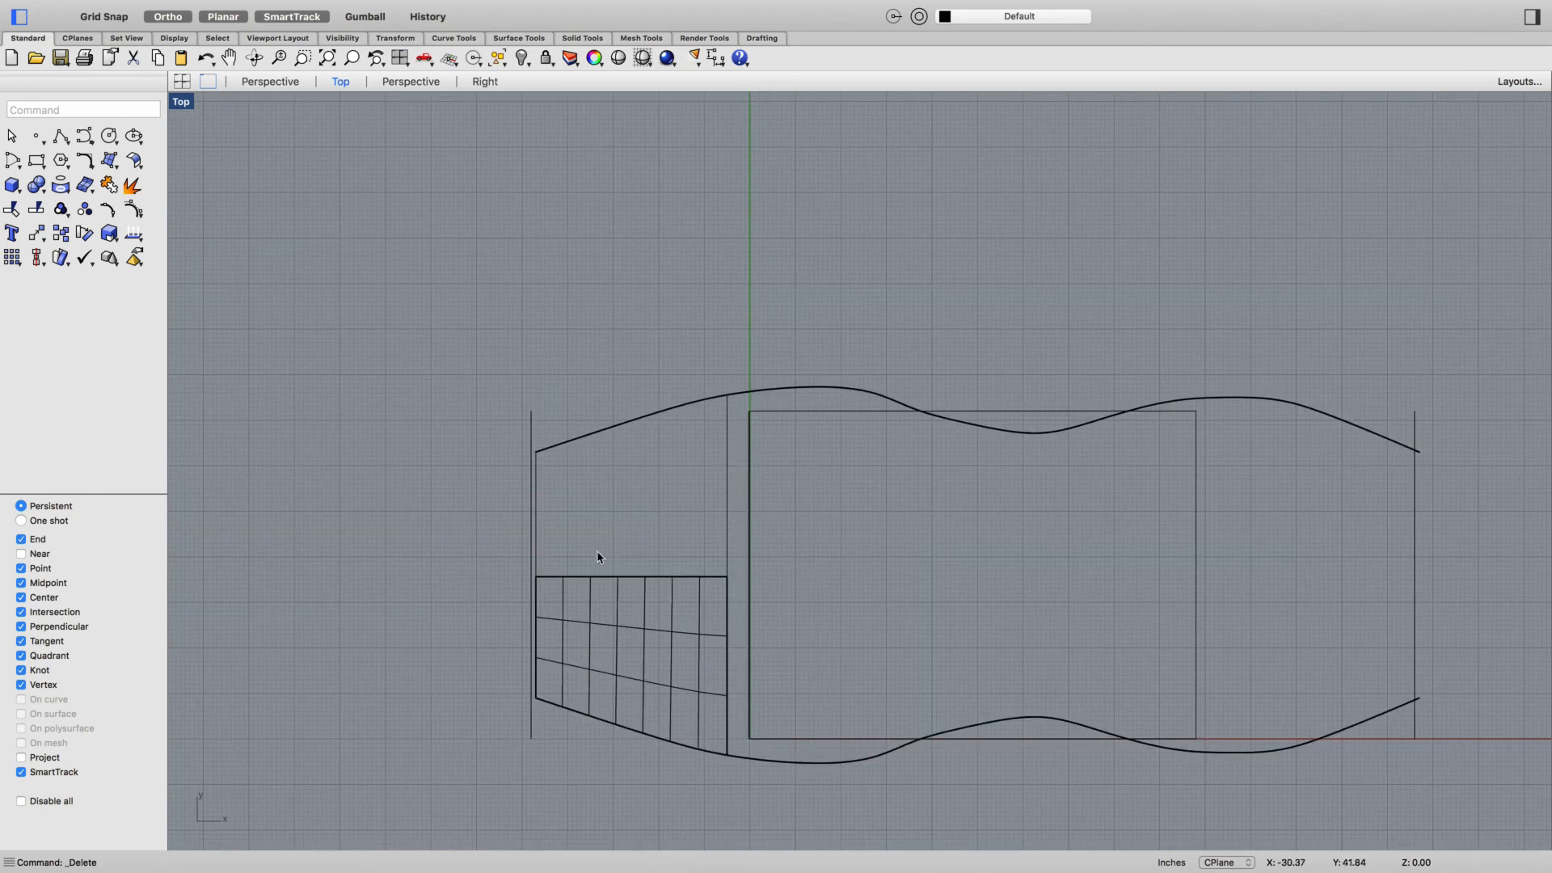
right_click_drag(597, 551, 702, 520)
Fillet the half top surface with the adjoining side surface at radius 1.00, with extending and trimming on
left_click(408, 82)
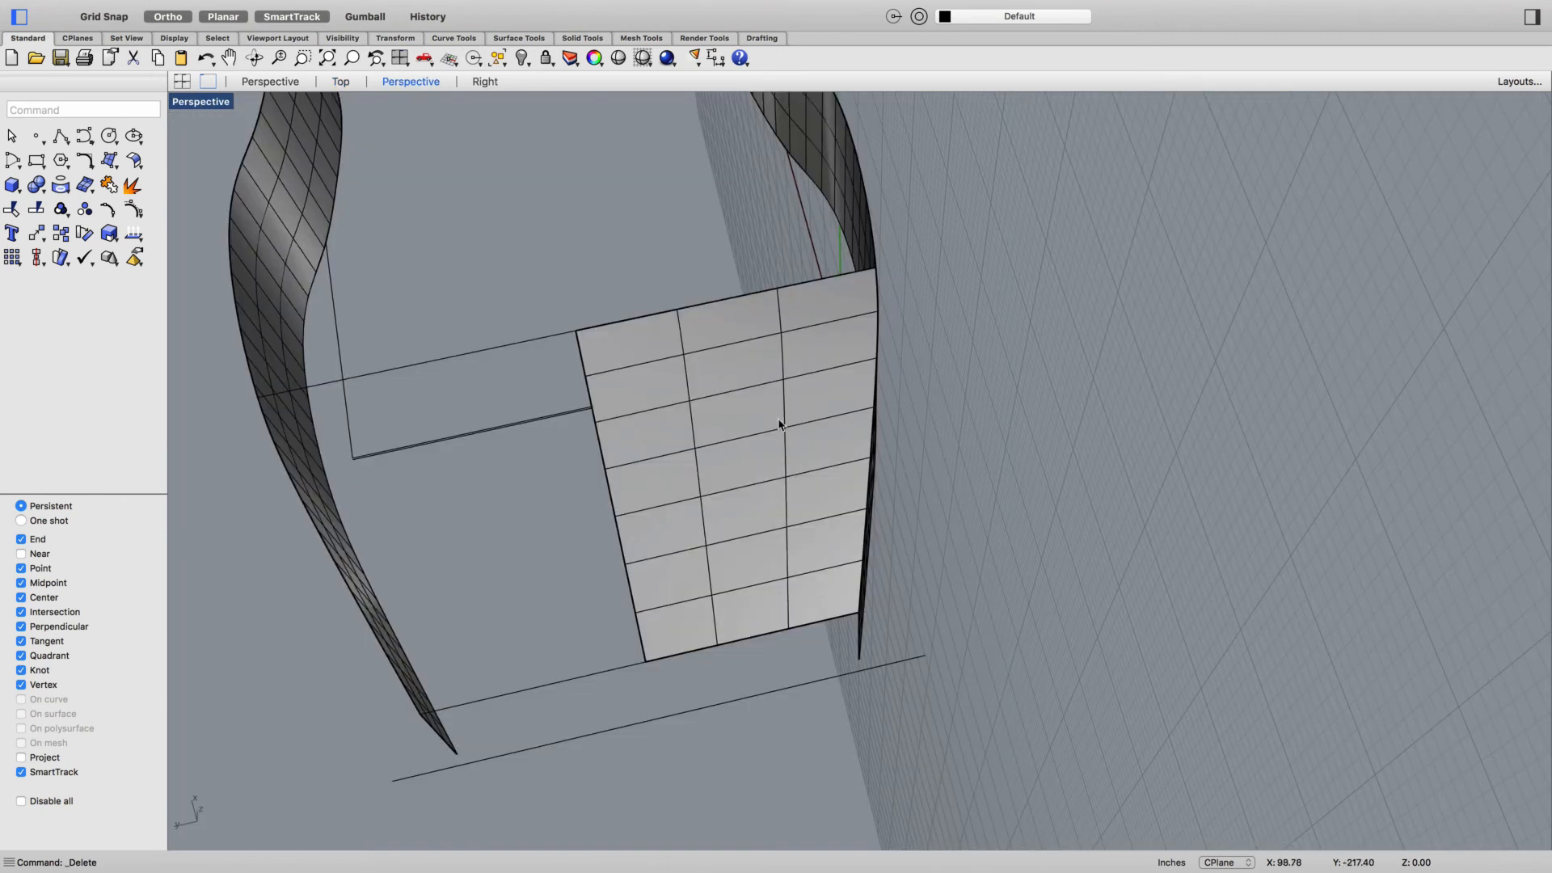
right_click_drag(1127, 401, 1062, 382)
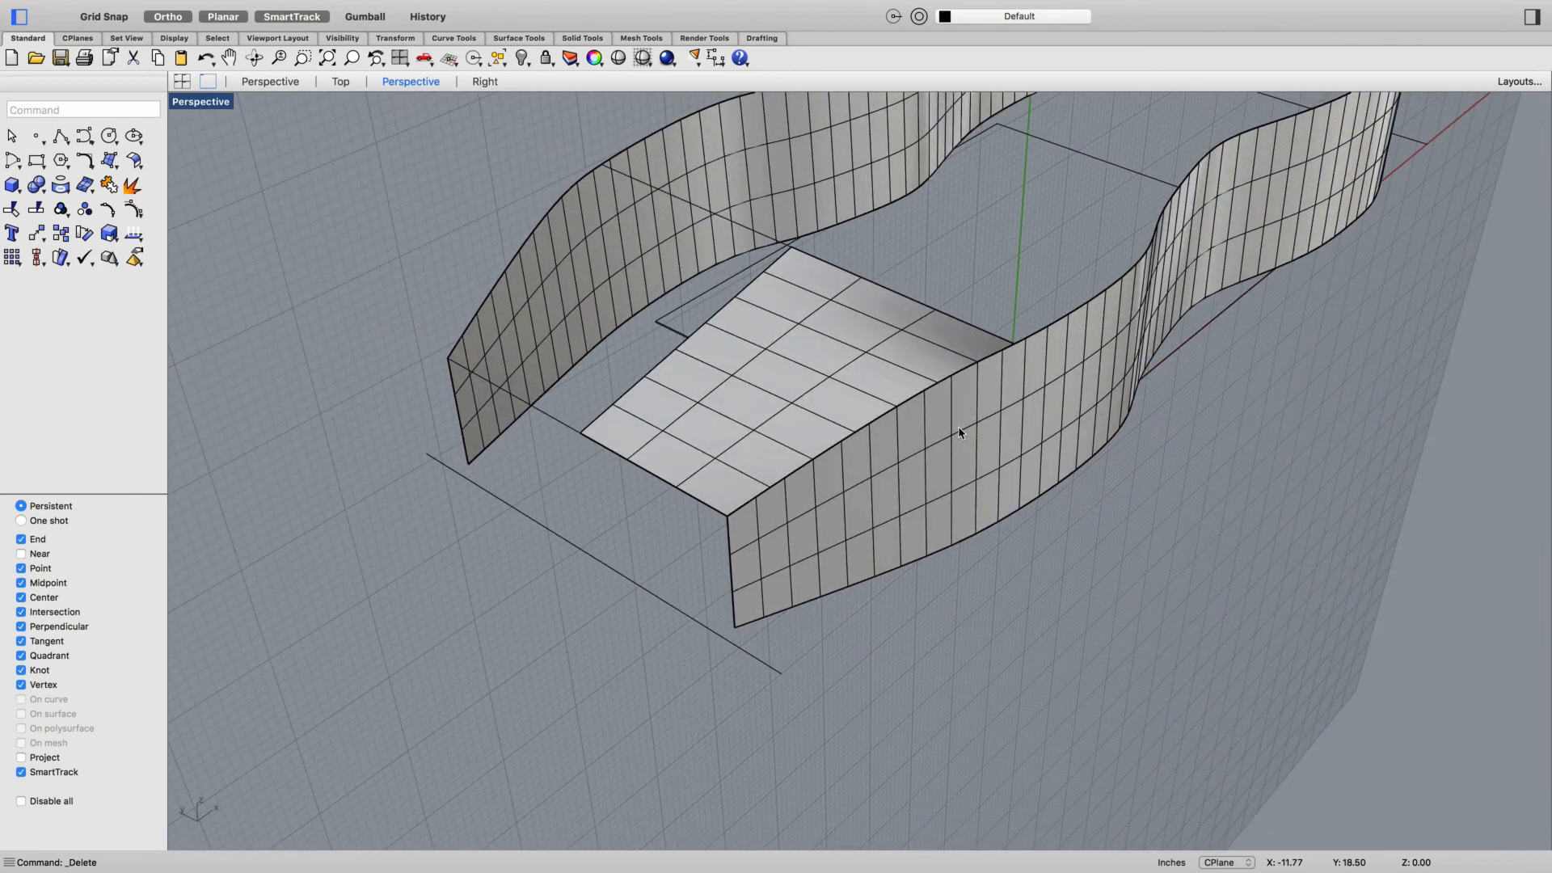
type("Fillet")
left_click(54, 171)
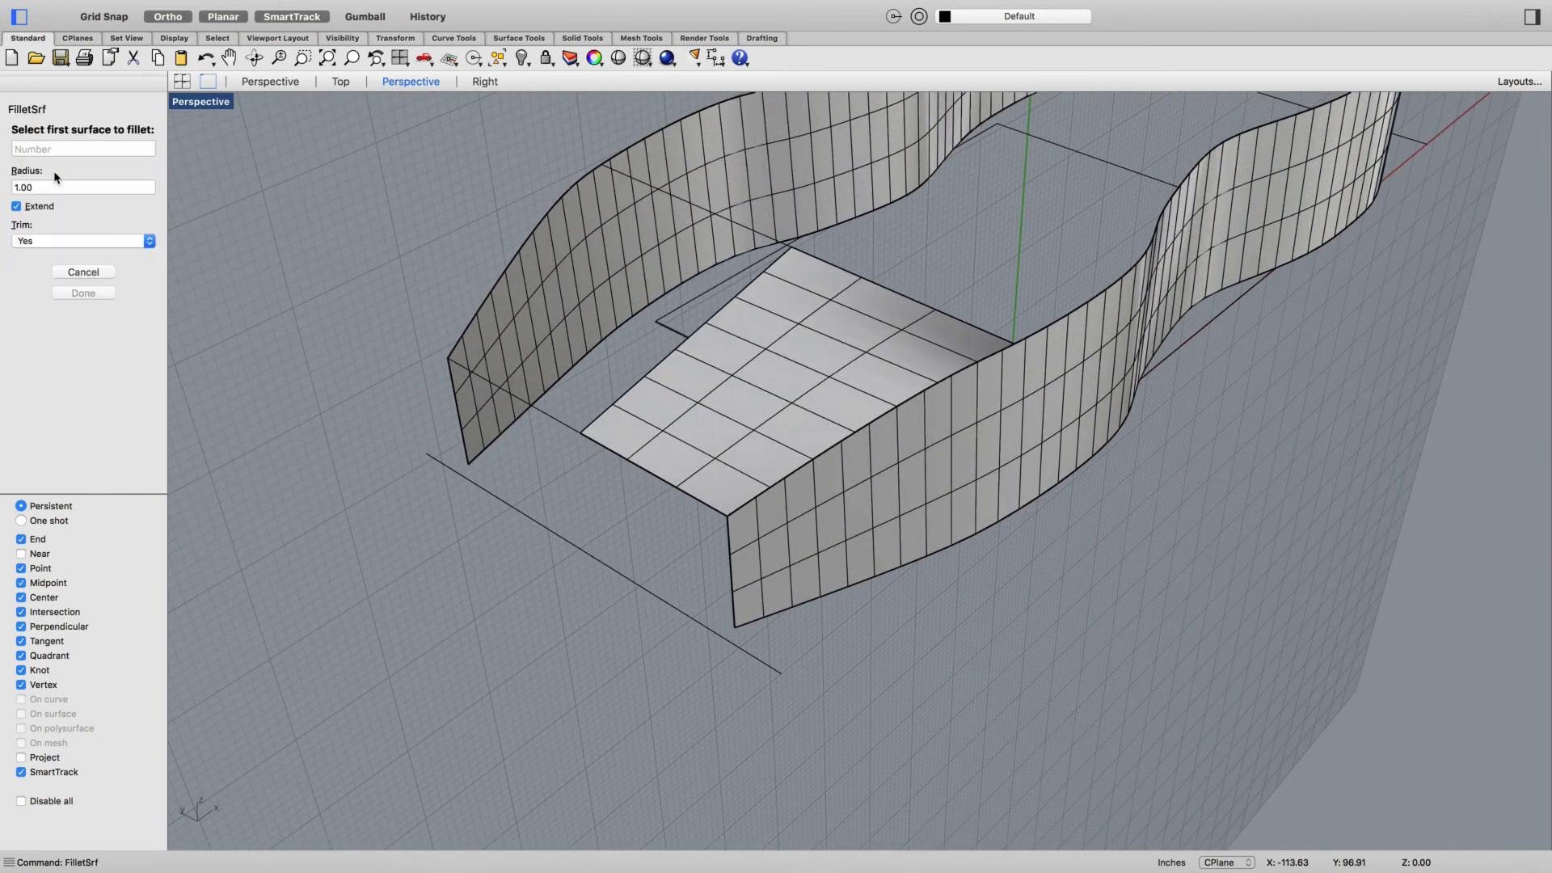
left_click(790, 438)
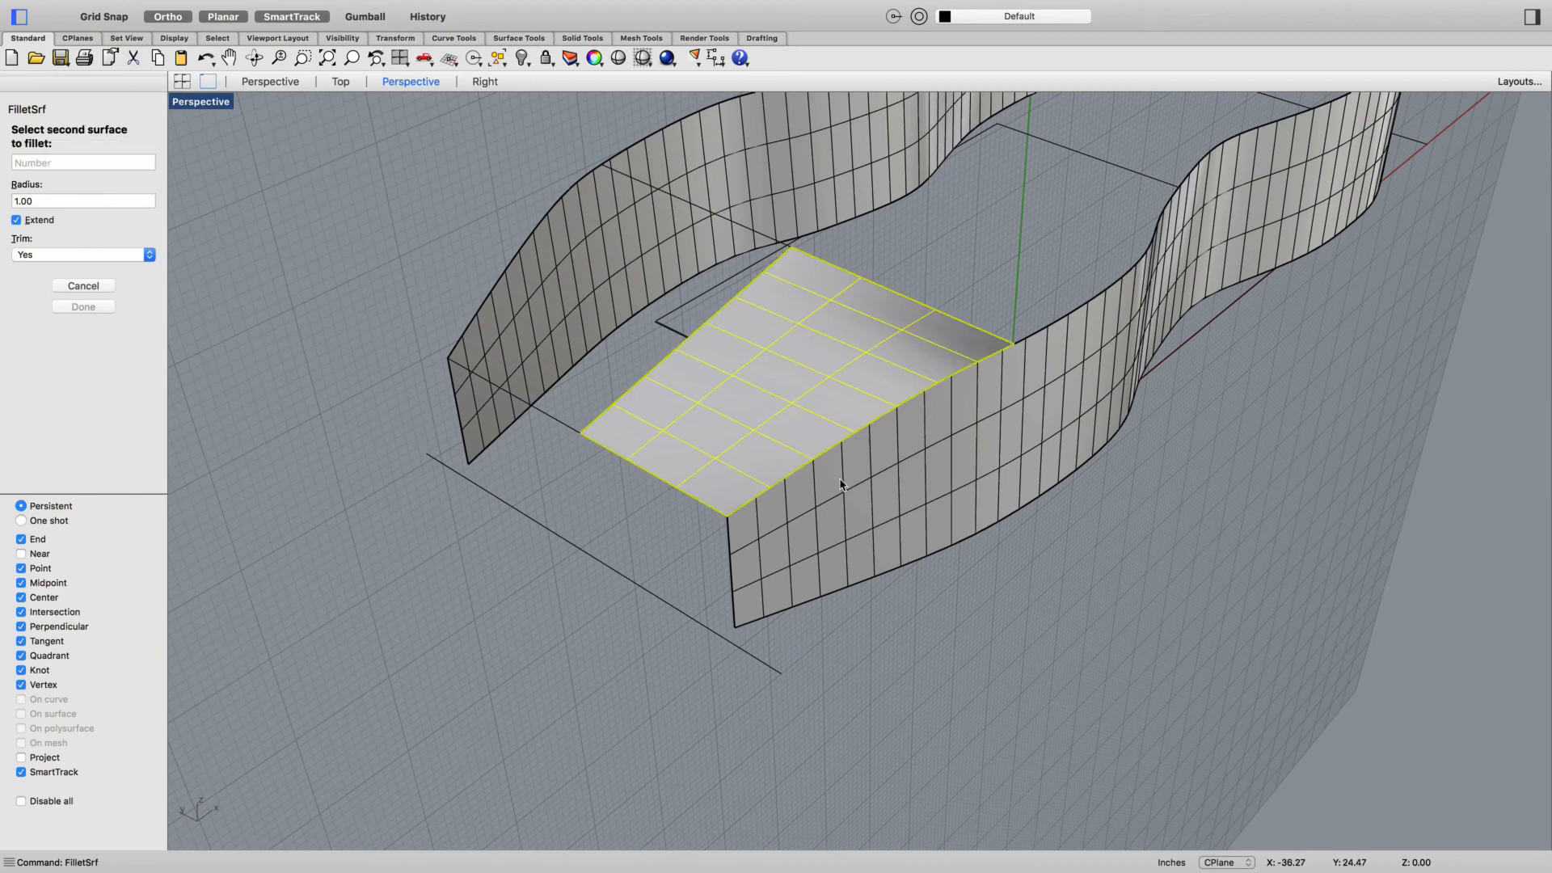
left_click(861, 492)
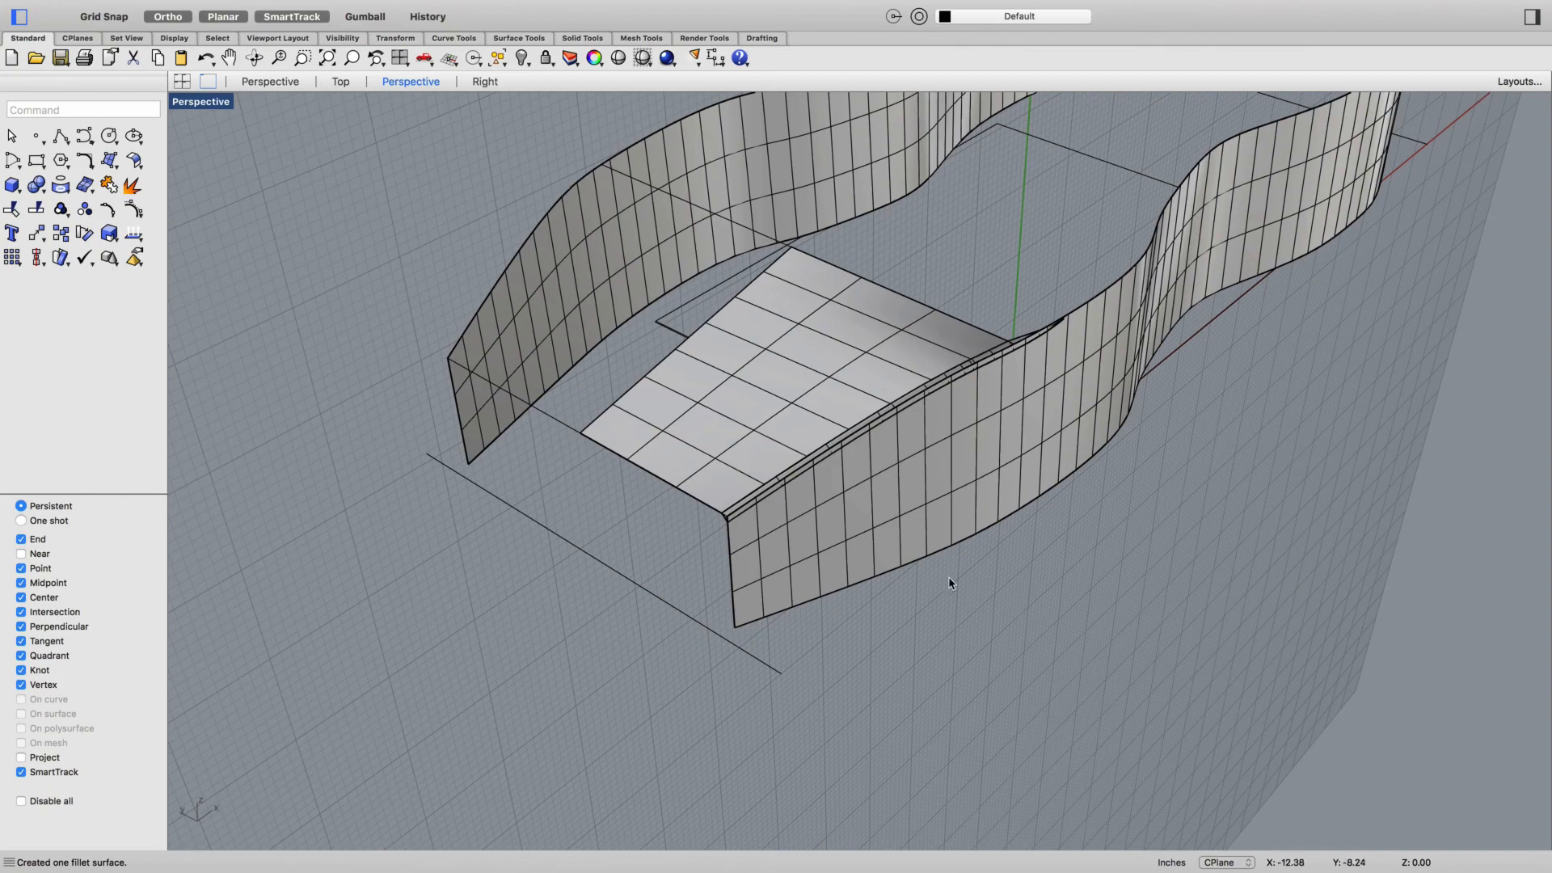
mouse_move(950, 580)
right_mouse_down()
mouse_move(929, 627)
mouse_move(987, 607)
mouse_move(984, 582)
mouse_move(979, 612)
mouse_move(949, 583)
mouse_move(841, 606)
mouse_move(926, 588)
right_mouse_up()
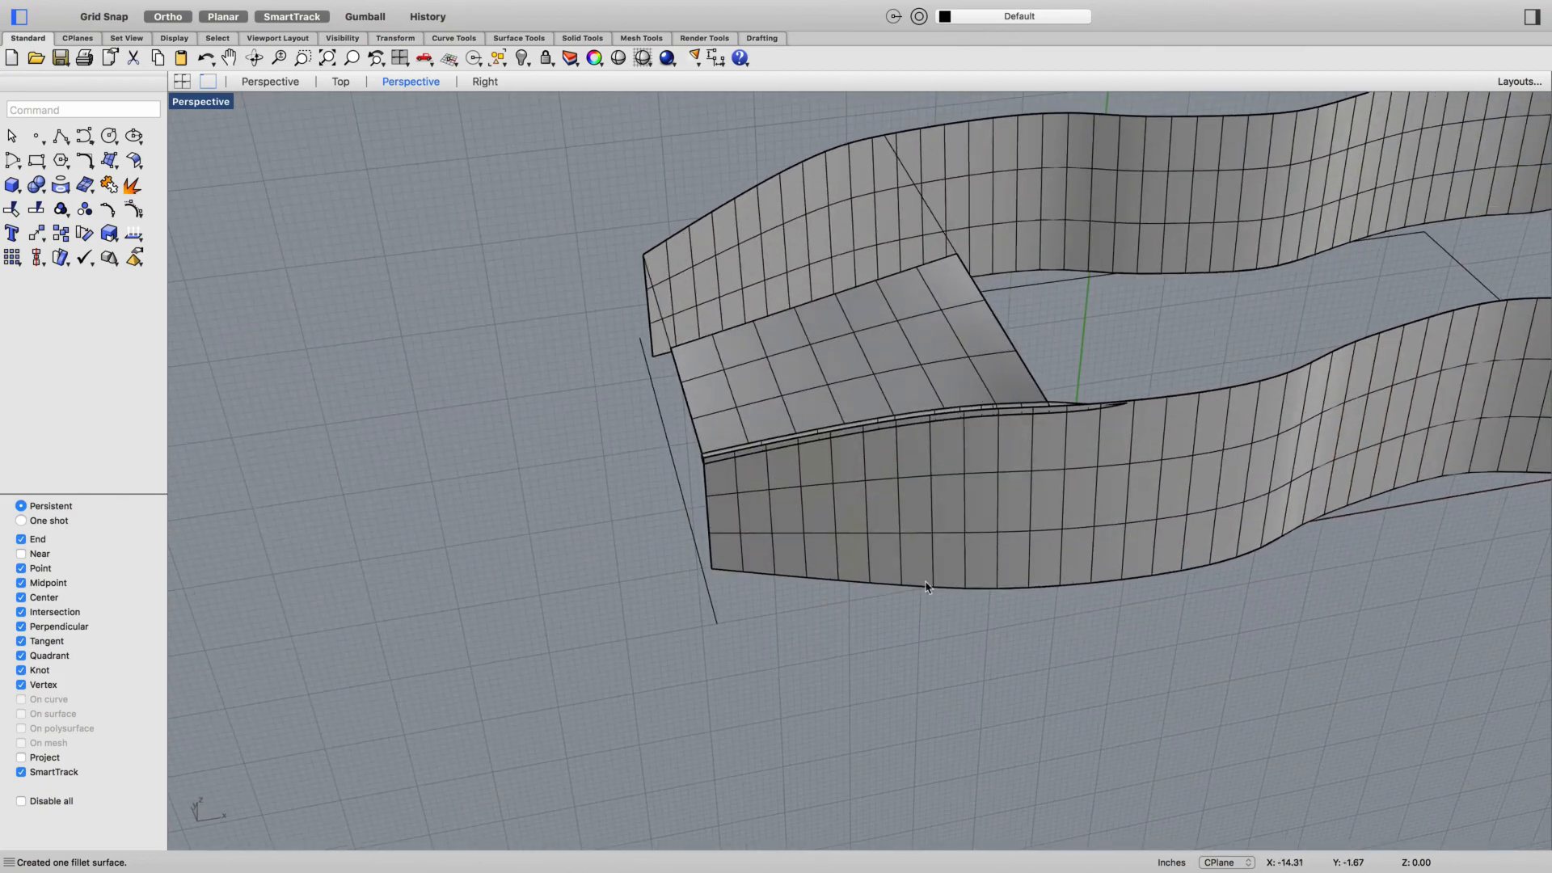
Try to create a blend surface between the filleted side's upper edge and its bottom edge
type("blend")
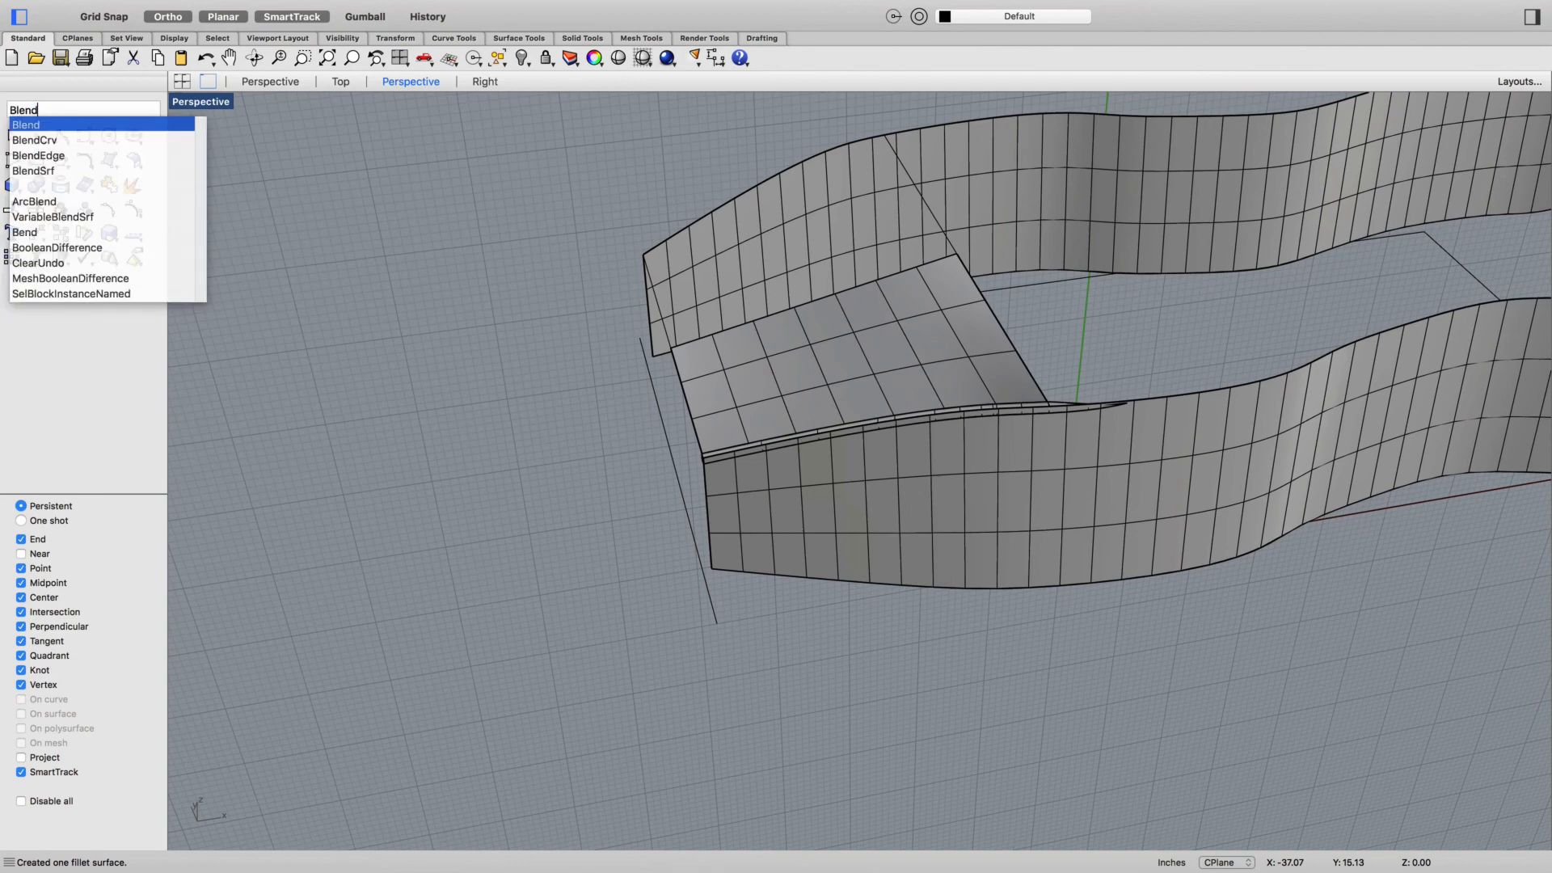
left_click(40, 172)
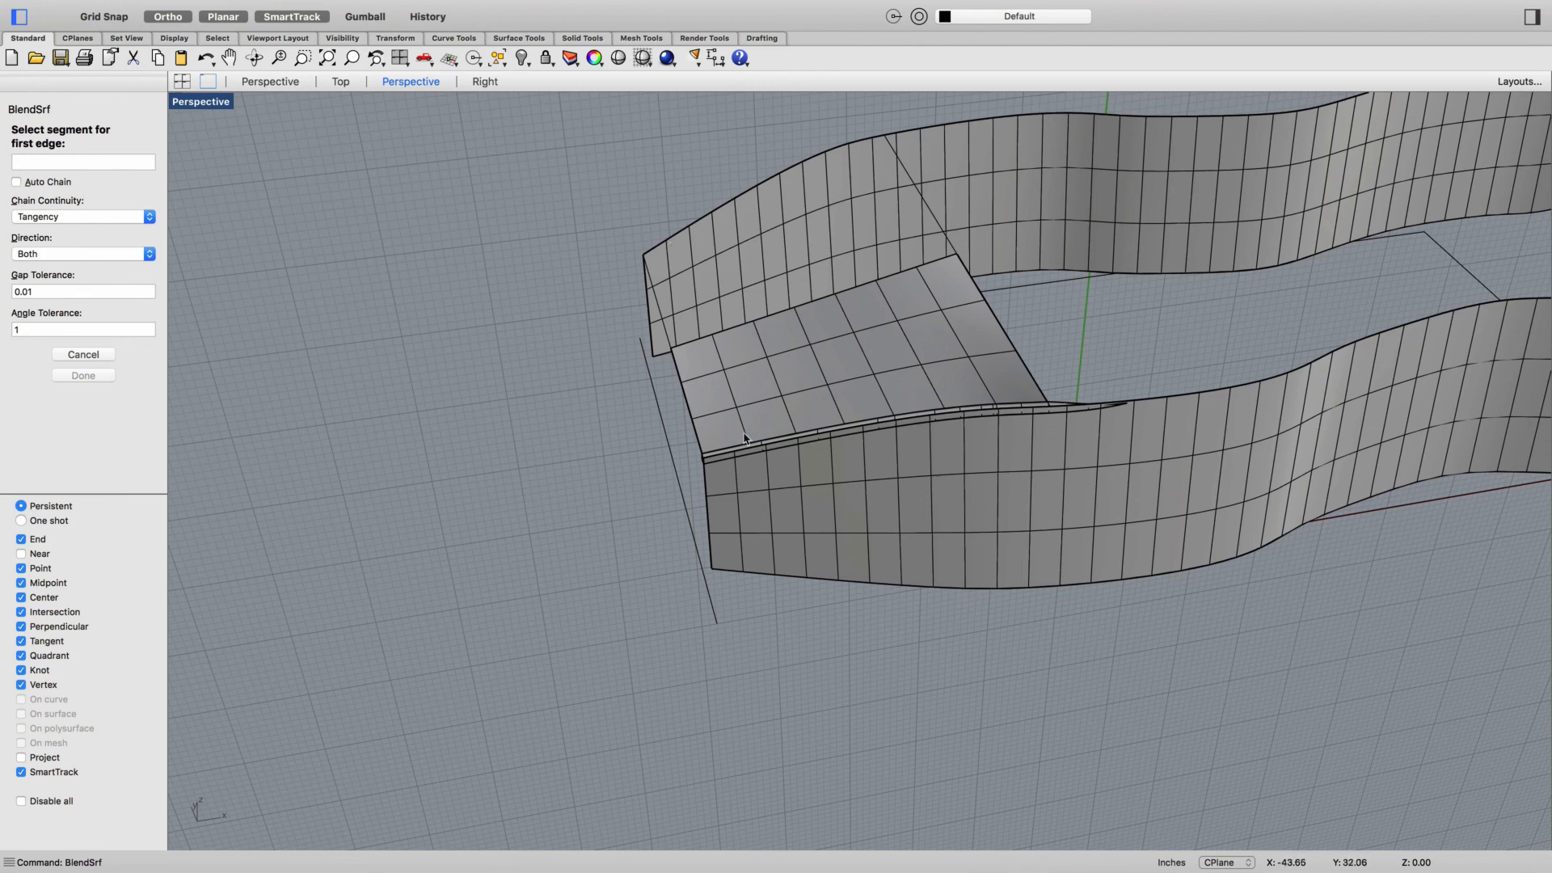
left_click(738, 457)
key("Return")
left_click(753, 577)
key("Return")
left_click(803, 421)
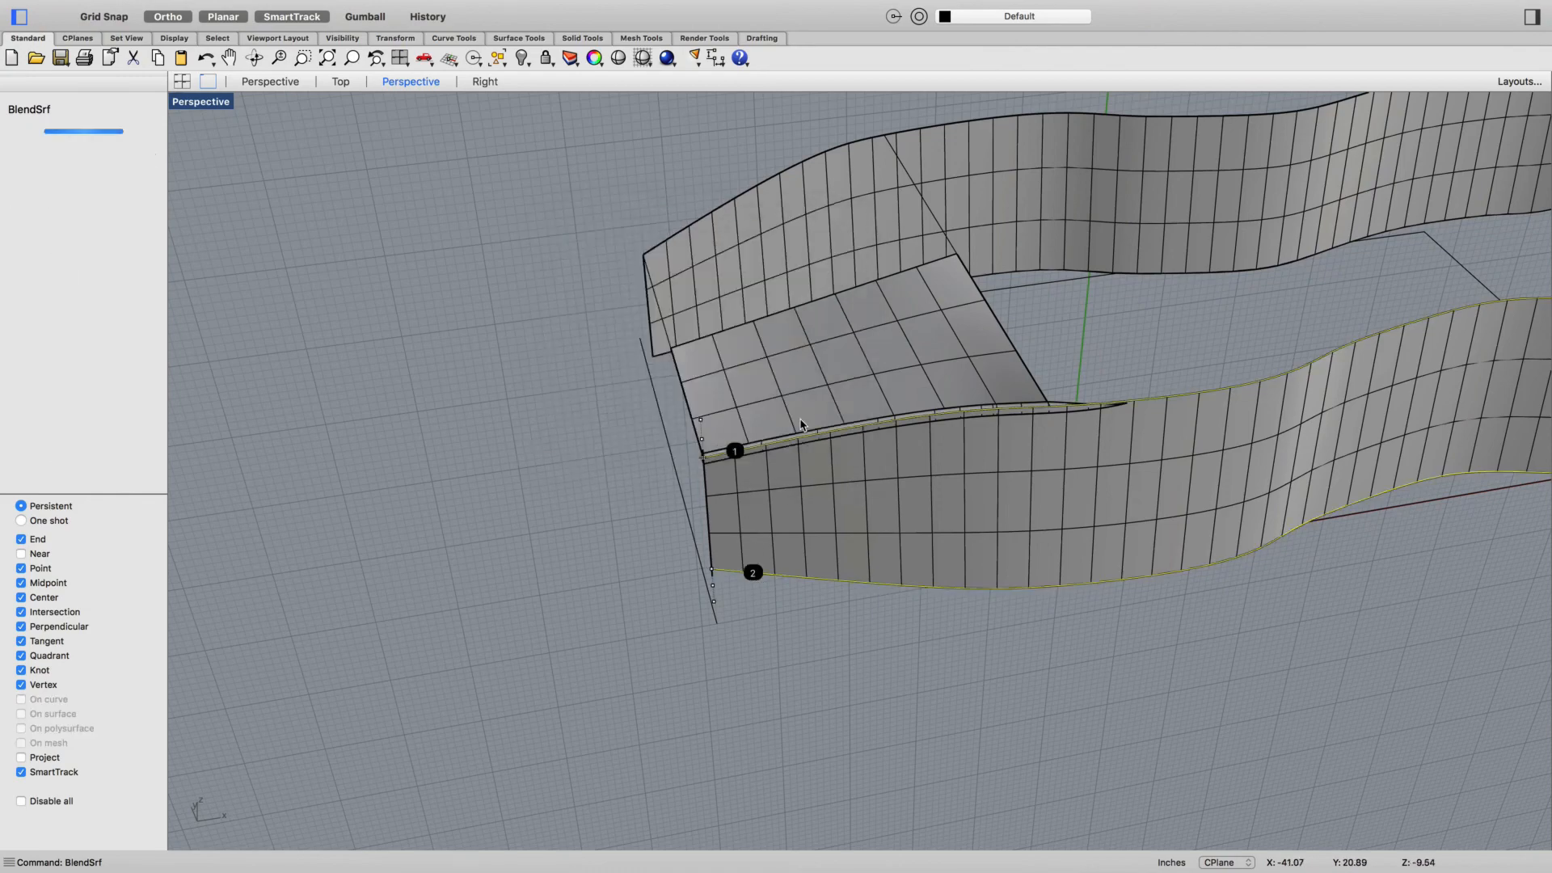
Delete the blend surface from the filleted side
right_click_drag(801, 425, 859, 472)
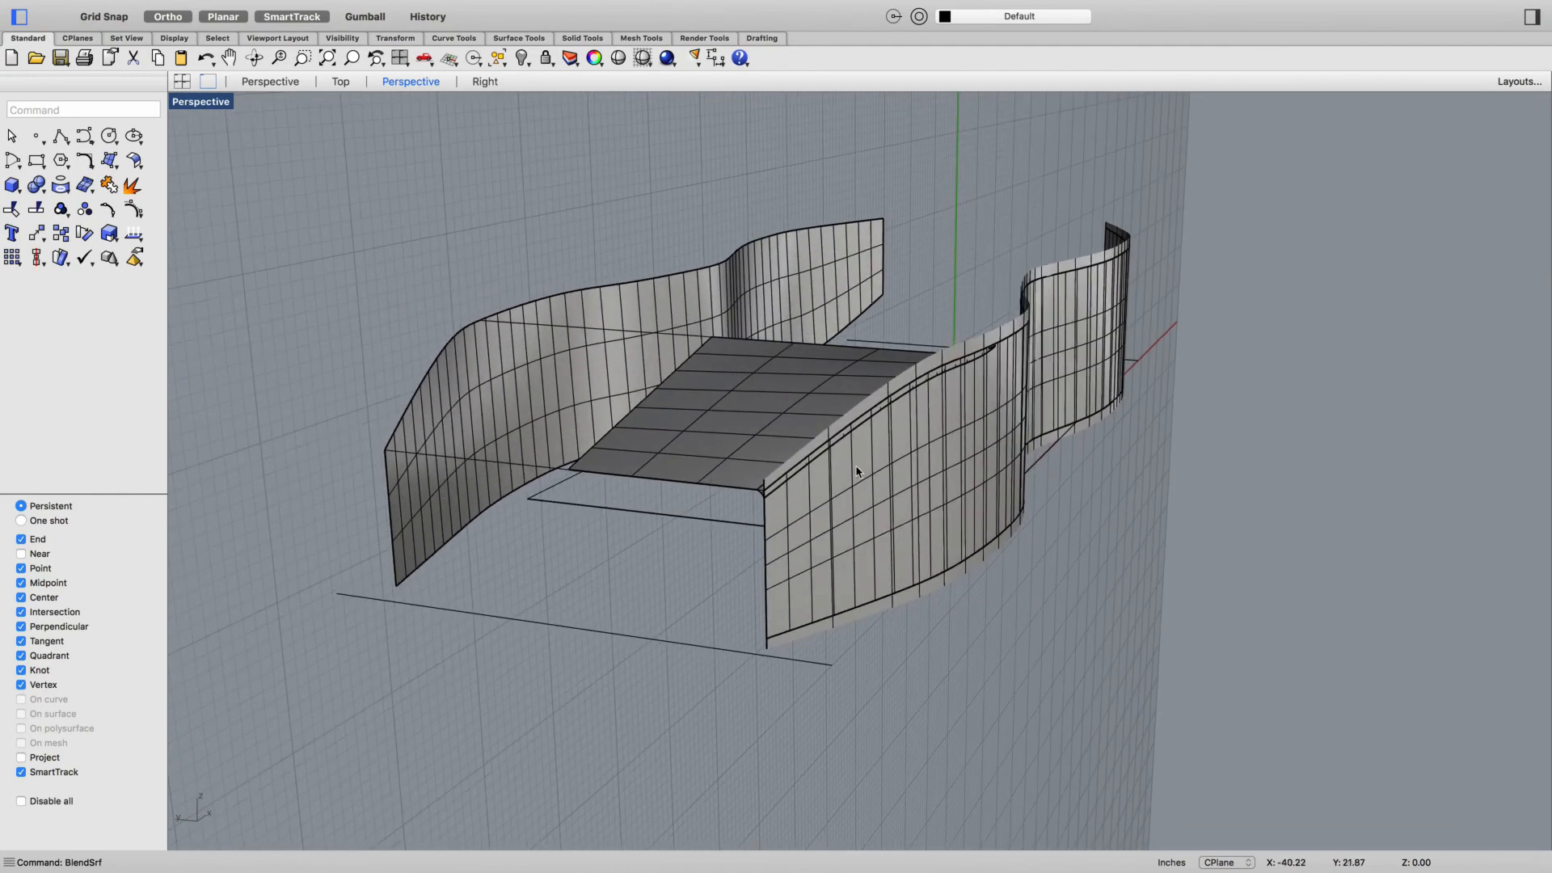
left_click(842, 430)
key("Escape")
scroll(812, 451, "up", 5)
left_click(704, 533)
key("Delete")
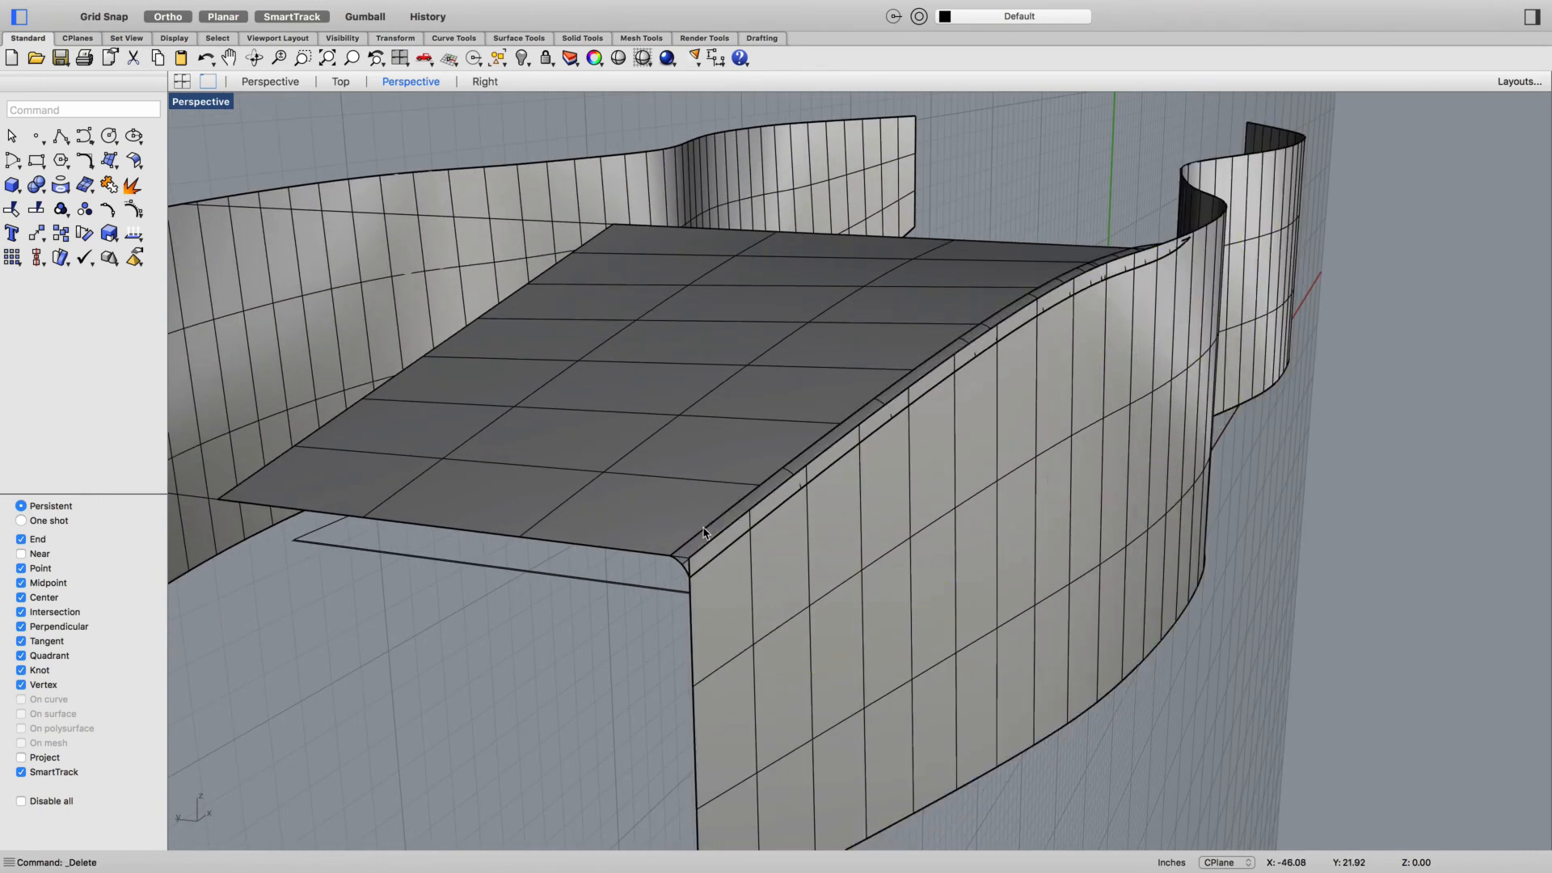
Set the Perspective view to the Rendered display mode
scroll(710, 595, "down", 5)
right_click_drag(710, 595, 1099, 679)
right_click(679, 696)
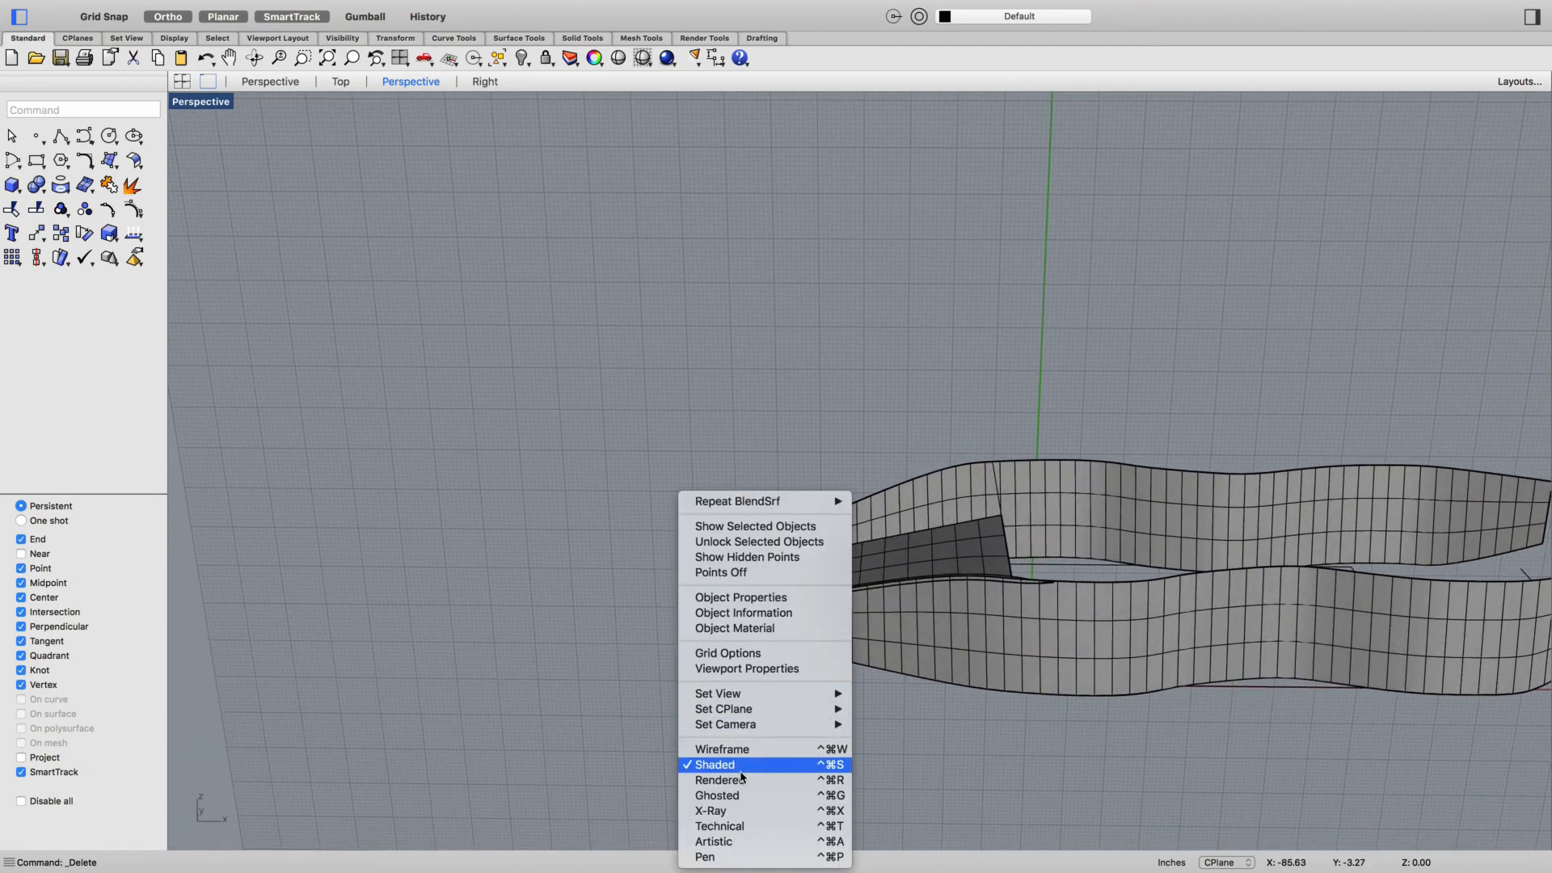
left_click(750, 781)
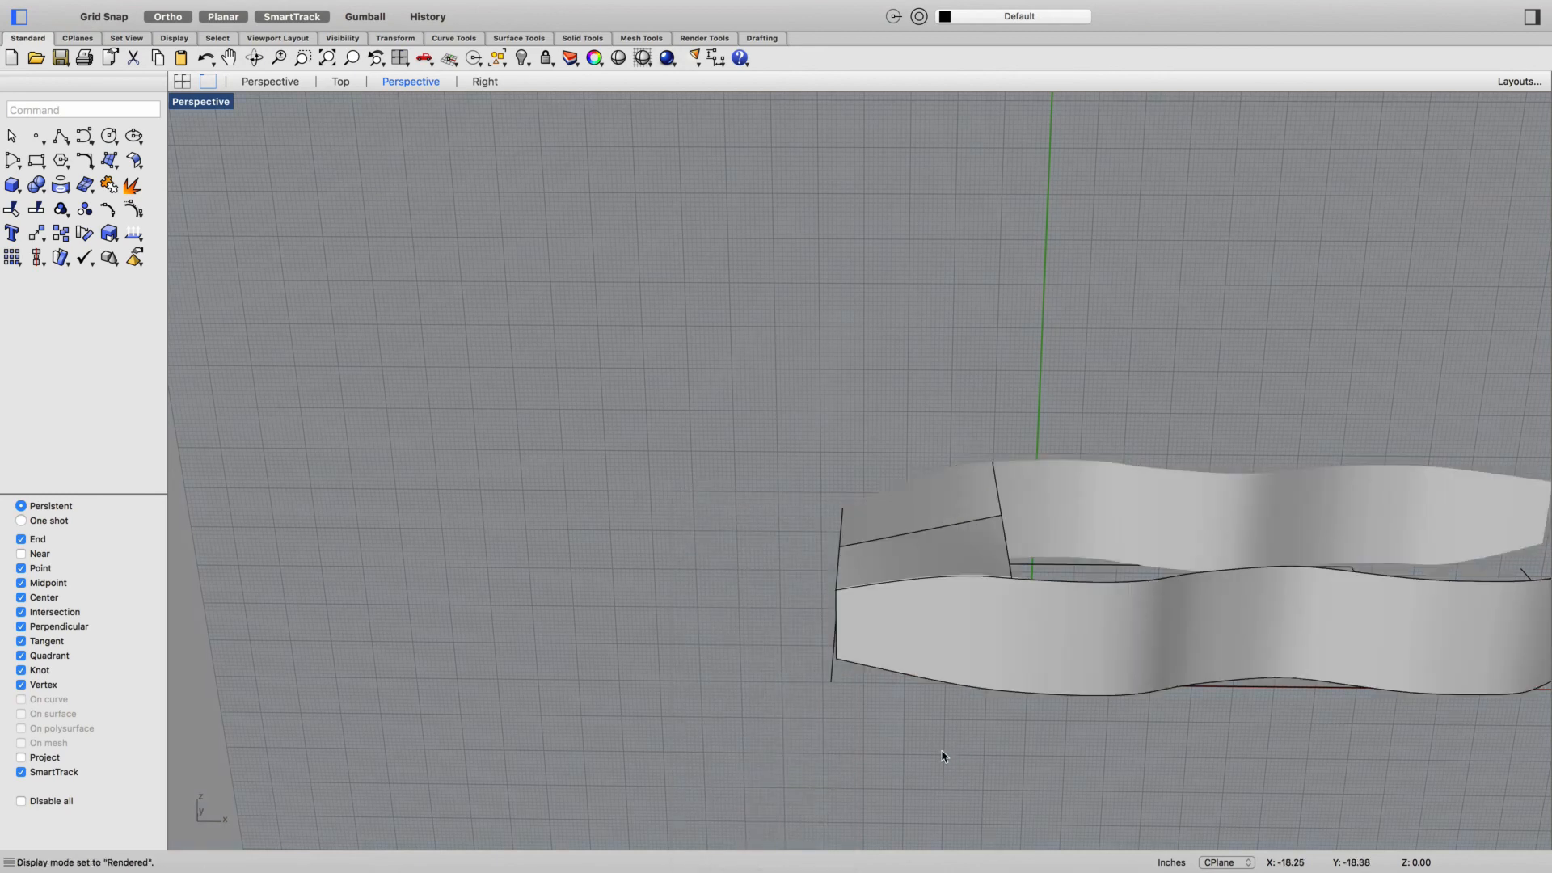
mouse_move(942, 755)
right_mouse_down()
mouse_move(1002, 727)
mouse_move(990, 719)
right_mouse_up()
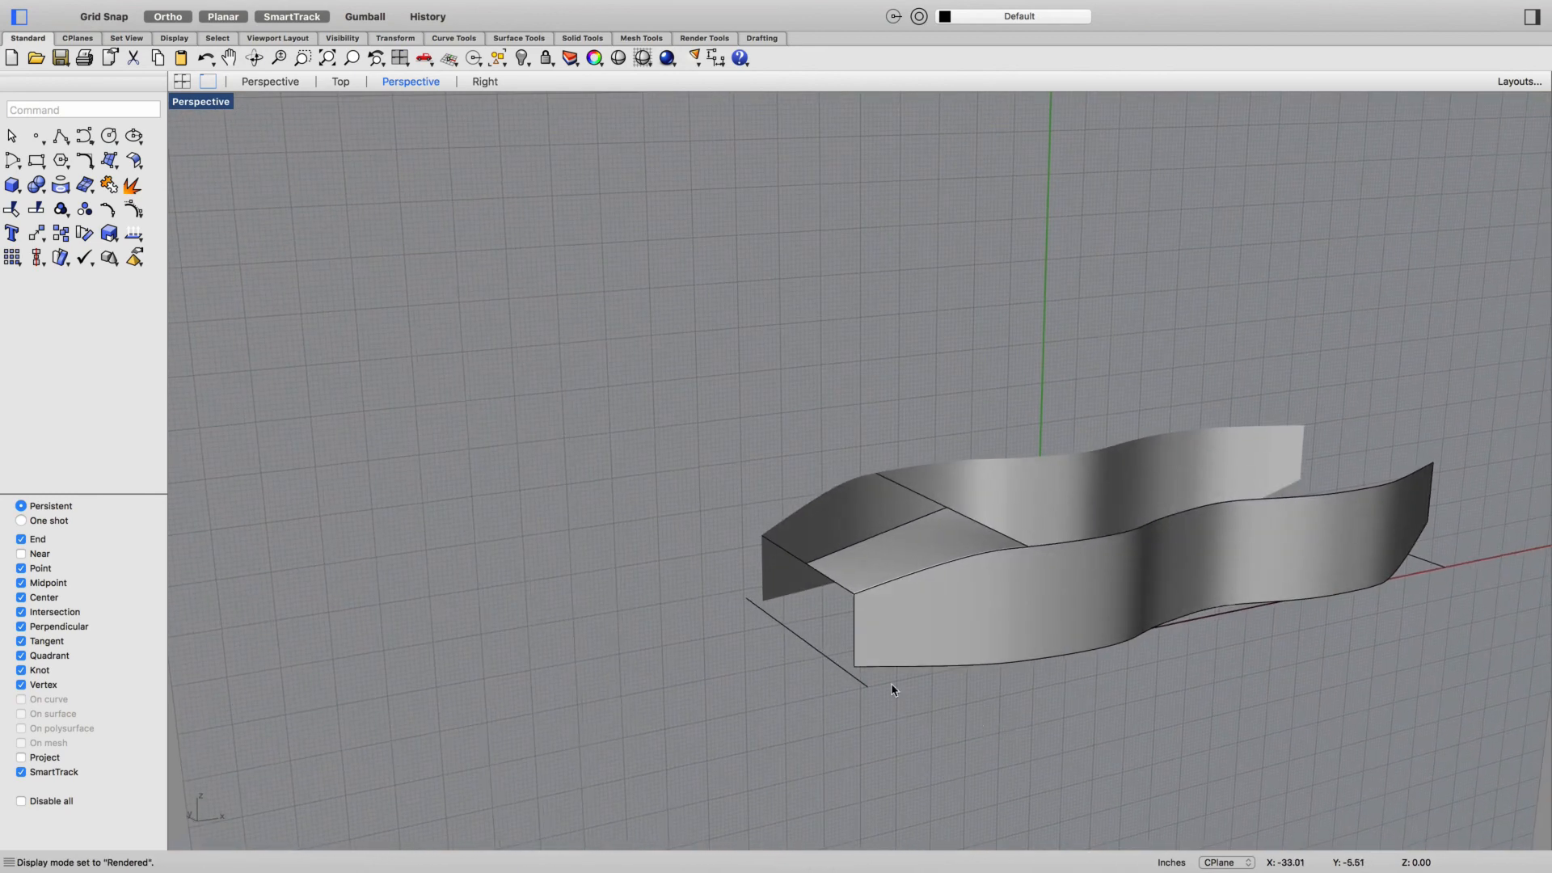
right_click(555, 467)
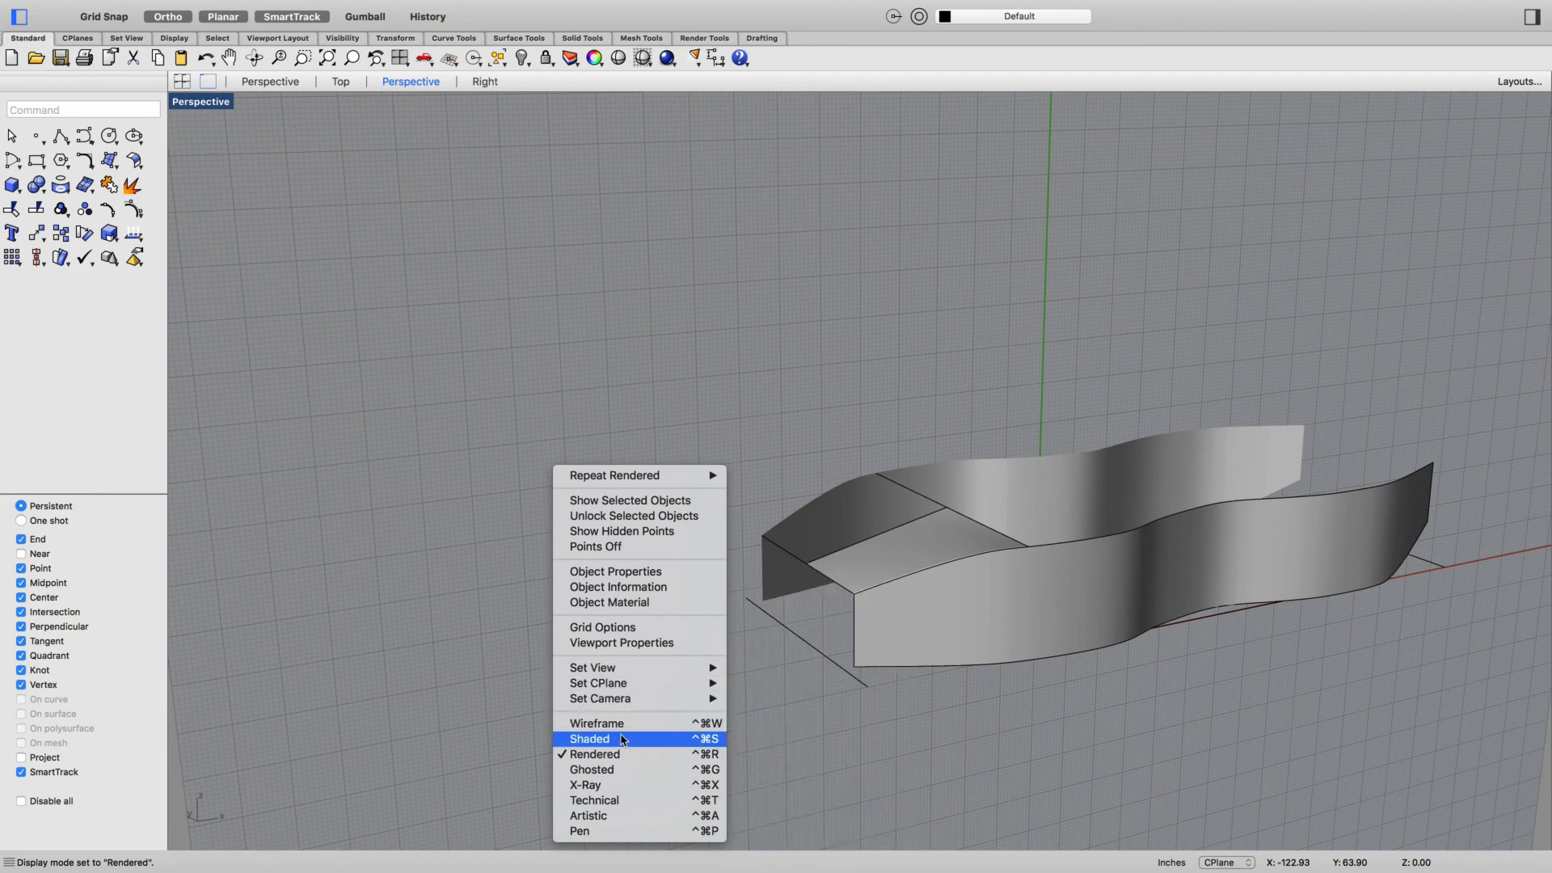
left_click(433, 540)
Turn on the visibility of the Wheel layer and close the layer list
type("Layer")
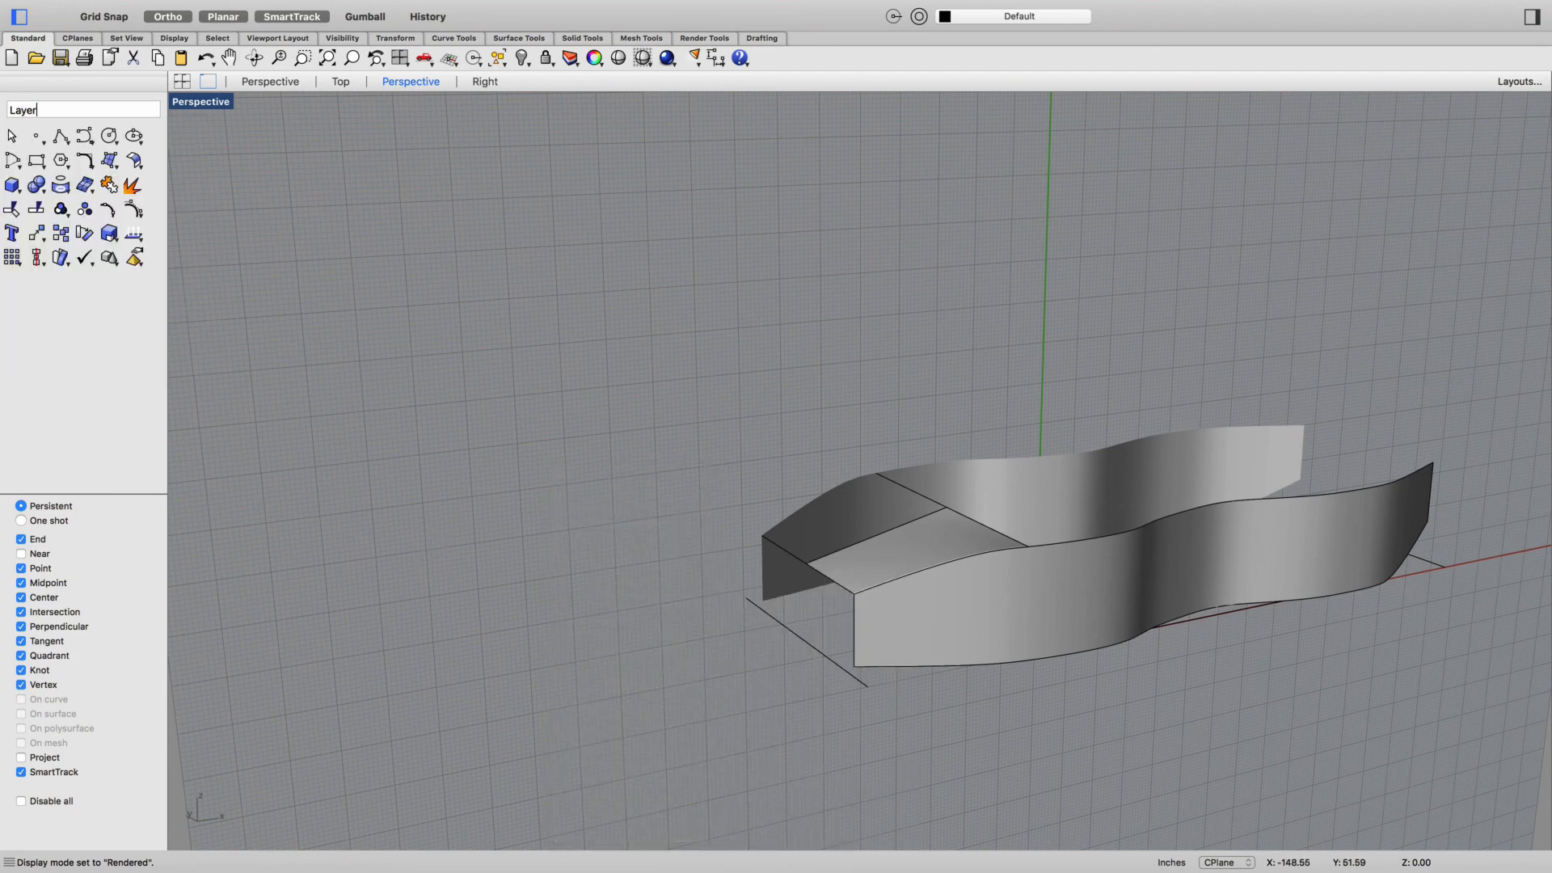
key("Return")
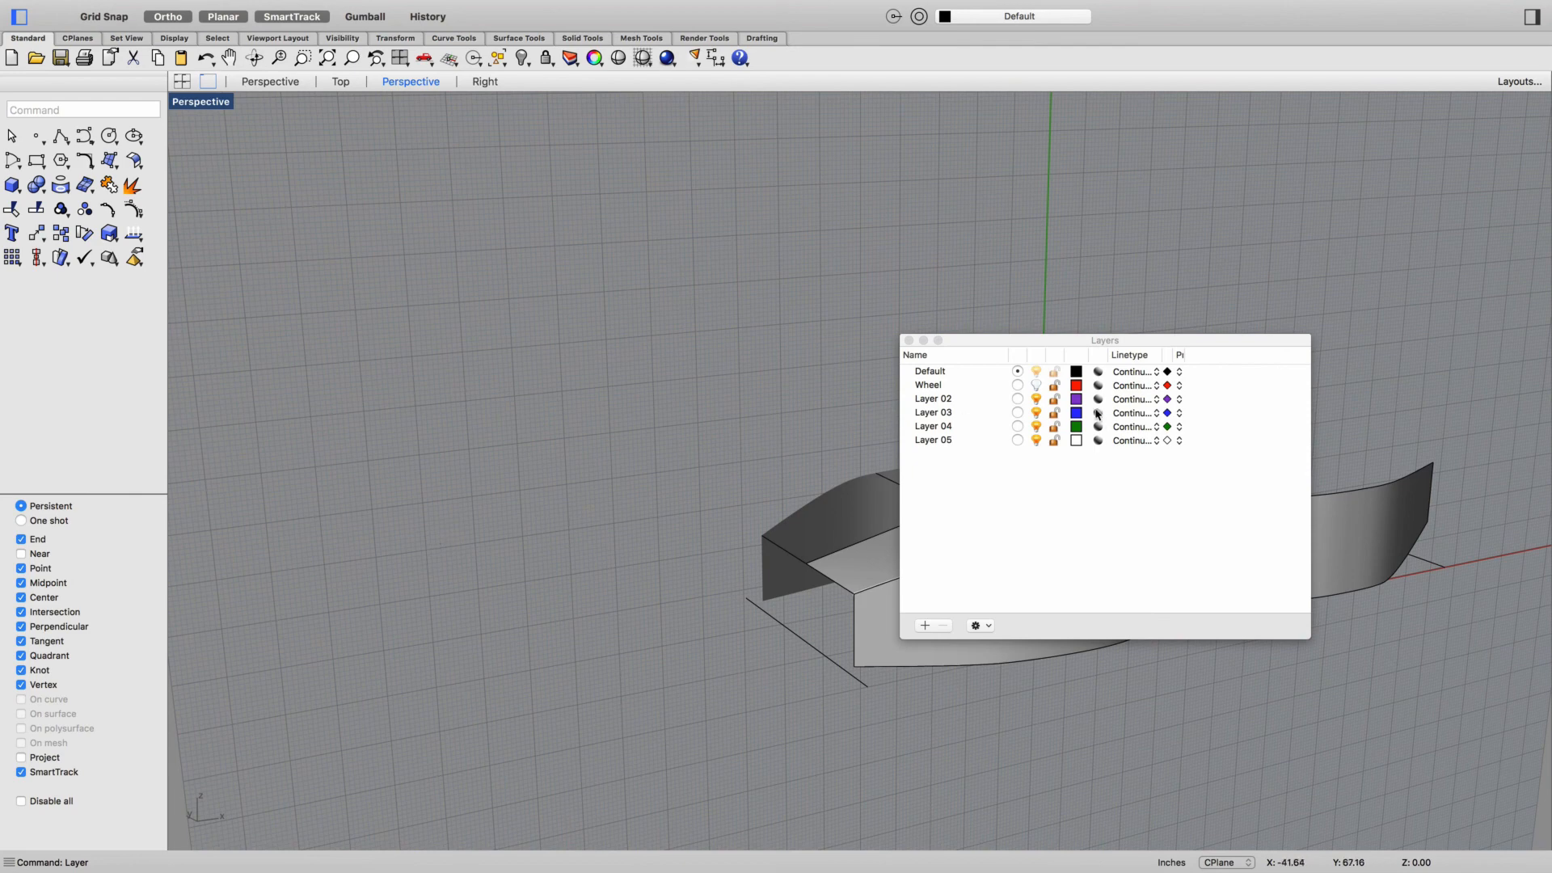
left_click(1038, 388)
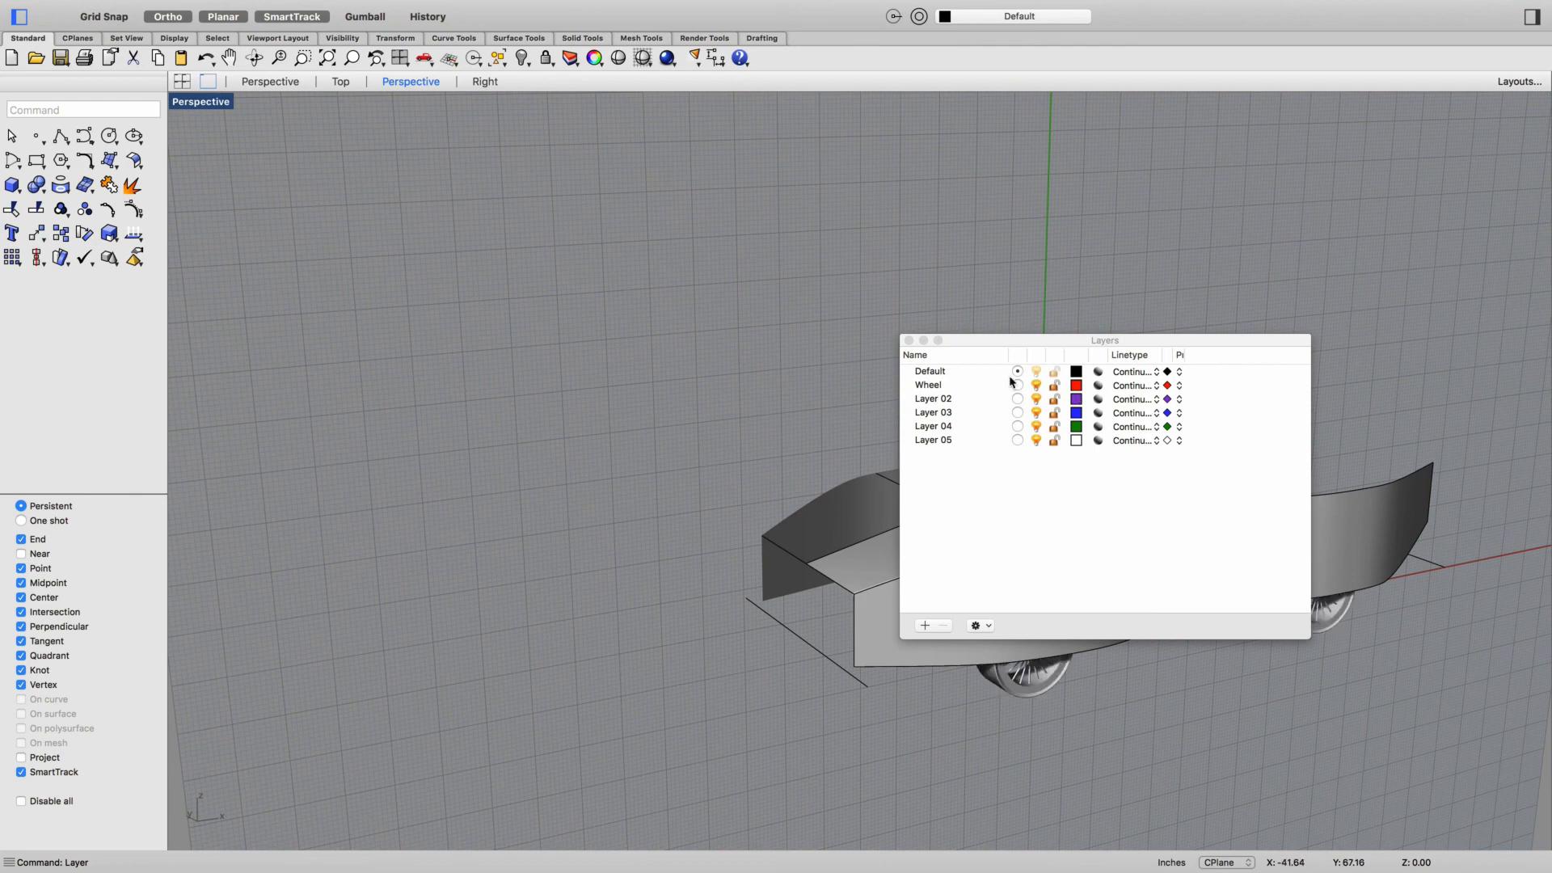
left_click(910, 341)
Examine the body's side and top surfaces together with the wheels from several angles
mouse_move(1272, 758)
right_mouse_down()
mouse_move(1235, 732)
mouse_move(1316, 744)
mouse_move(1282, 763)
mouse_move(1291, 777)
right_mouse_up()
scroll(1291, 777, "up", 2)
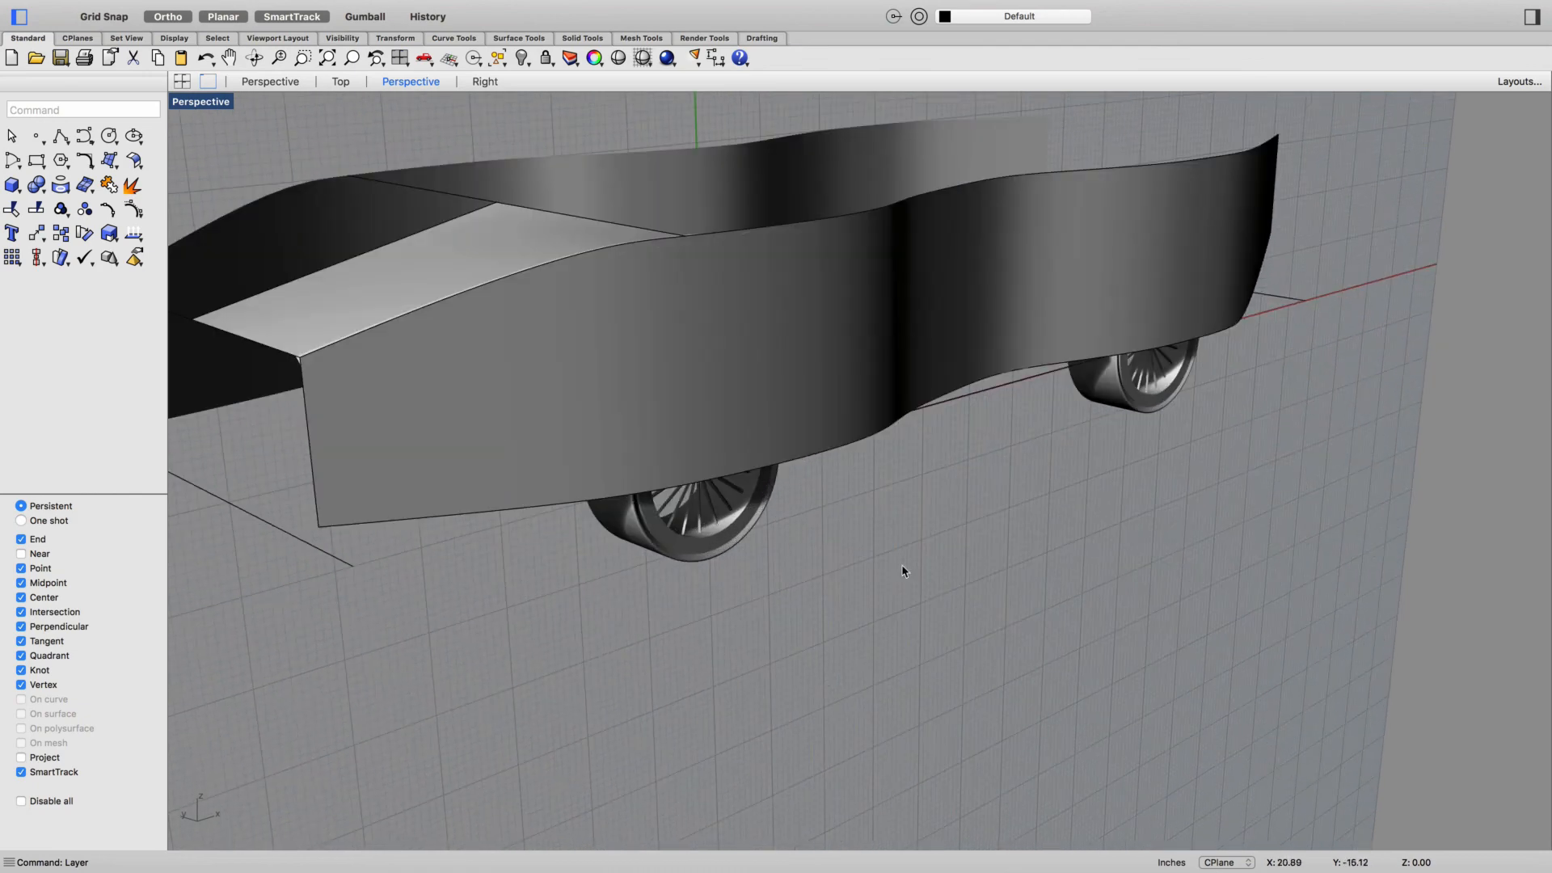
right_click_drag(904, 572, 769, 491)
scroll(830, 554, "down", 3)
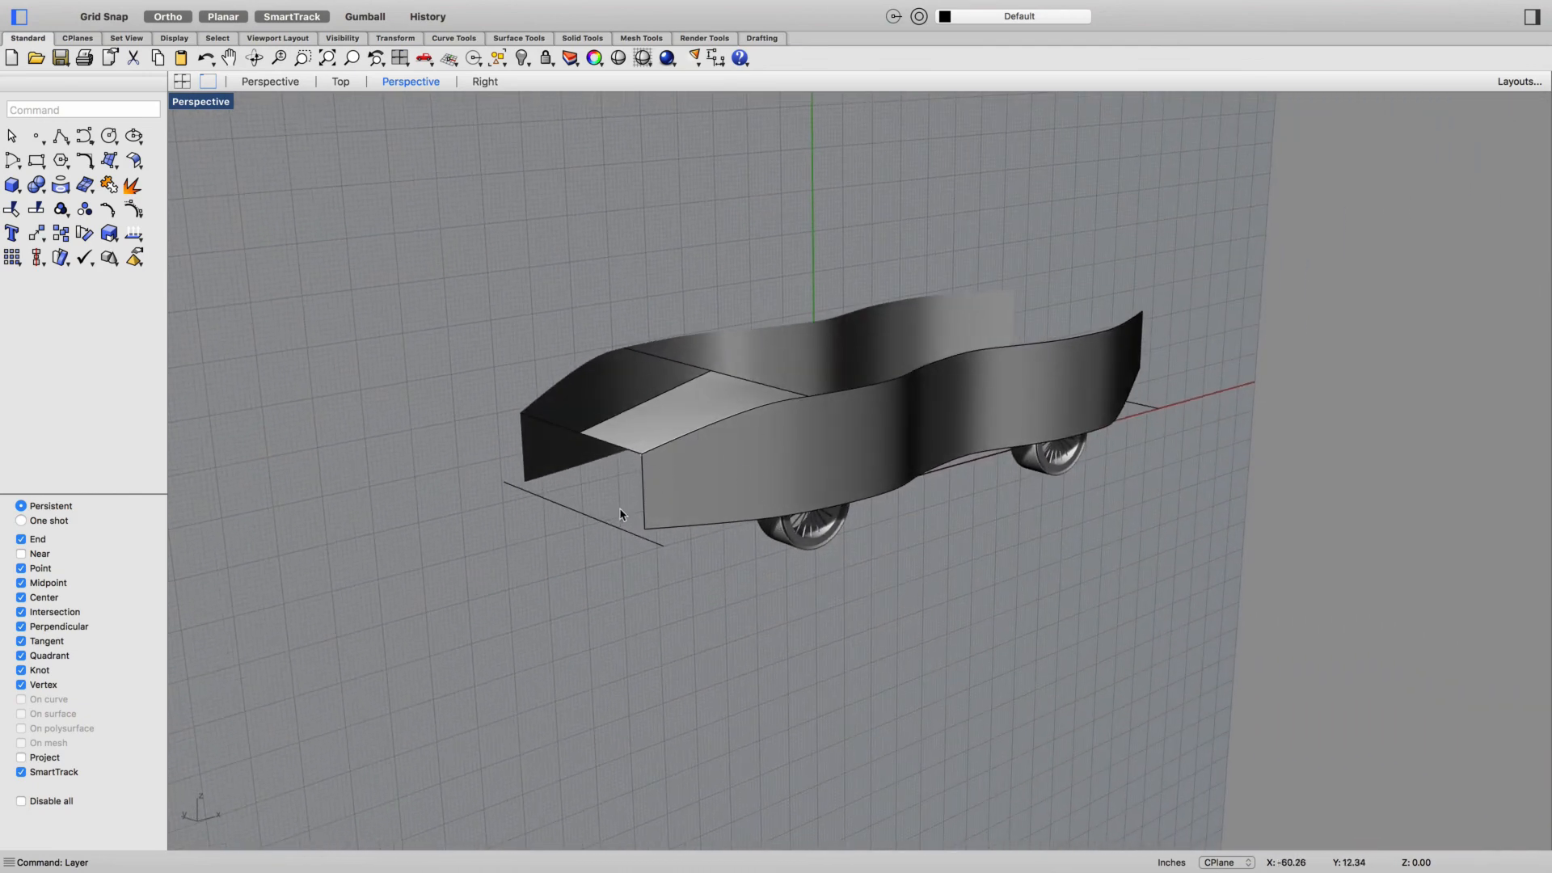
mouse_move(619, 508)
right_mouse_down()
mouse_move(645, 564)
mouse_move(696, 547)
mouse_move(852, 550)
mouse_move(839, 590)
mouse_move(950, 562)
mouse_move(962, 540)
mouse_move(994, 547)
mouse_move(956, 599)
mouse_move(779, 565)
mouse_move(738, 717)
mouse_move(665, 745)
mouse_move(585, 731)
mouse_move(1091, 582)
mouse_move(1047, 596)
right_mouse_up()
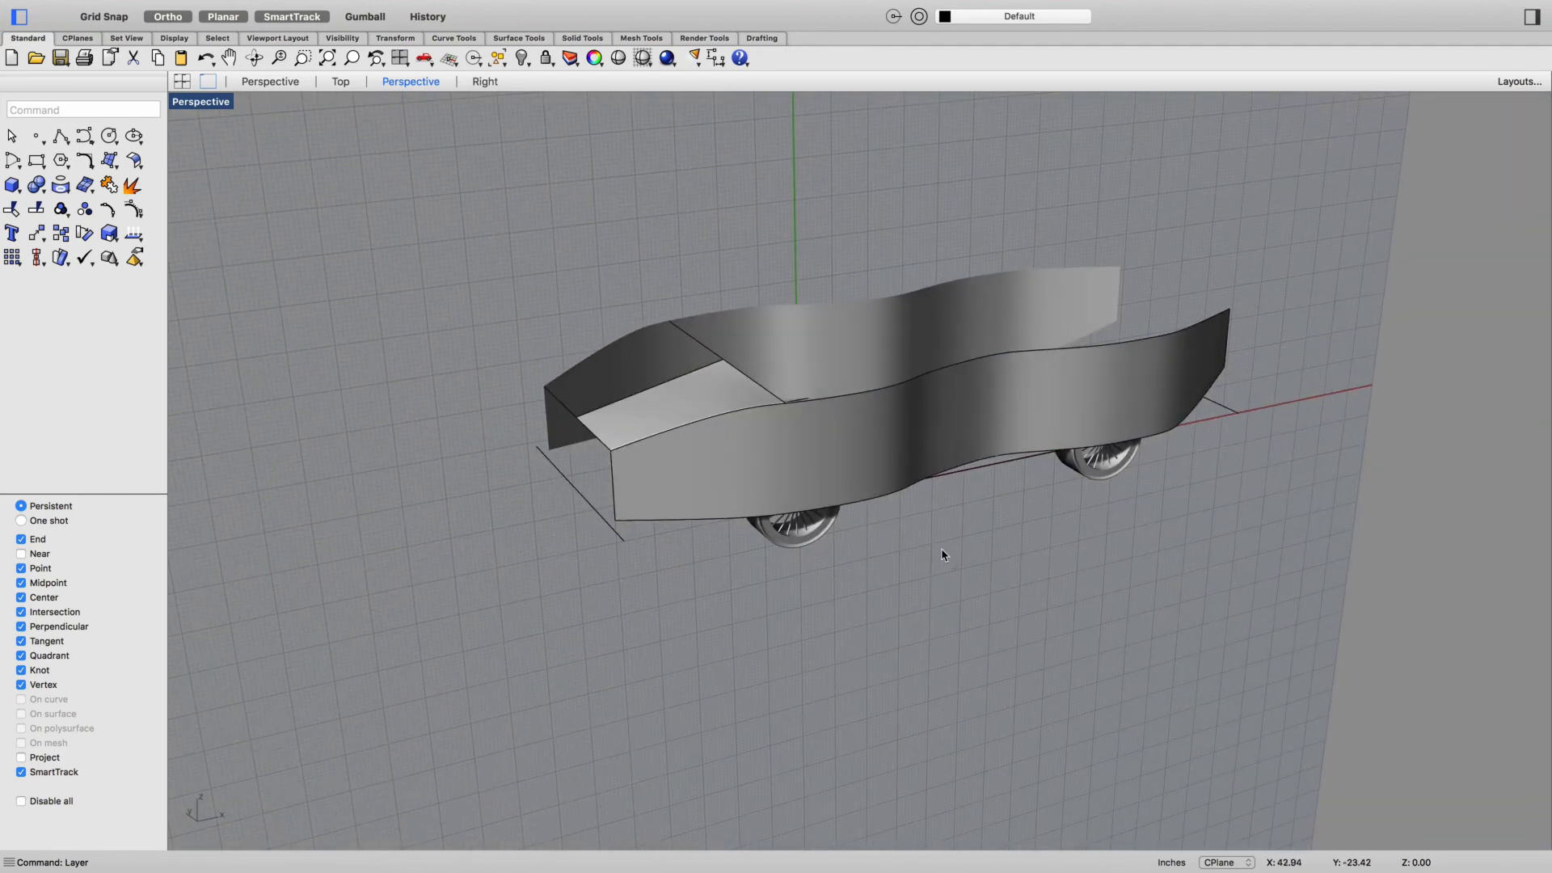
right_click_drag(942, 551, 936, 534)
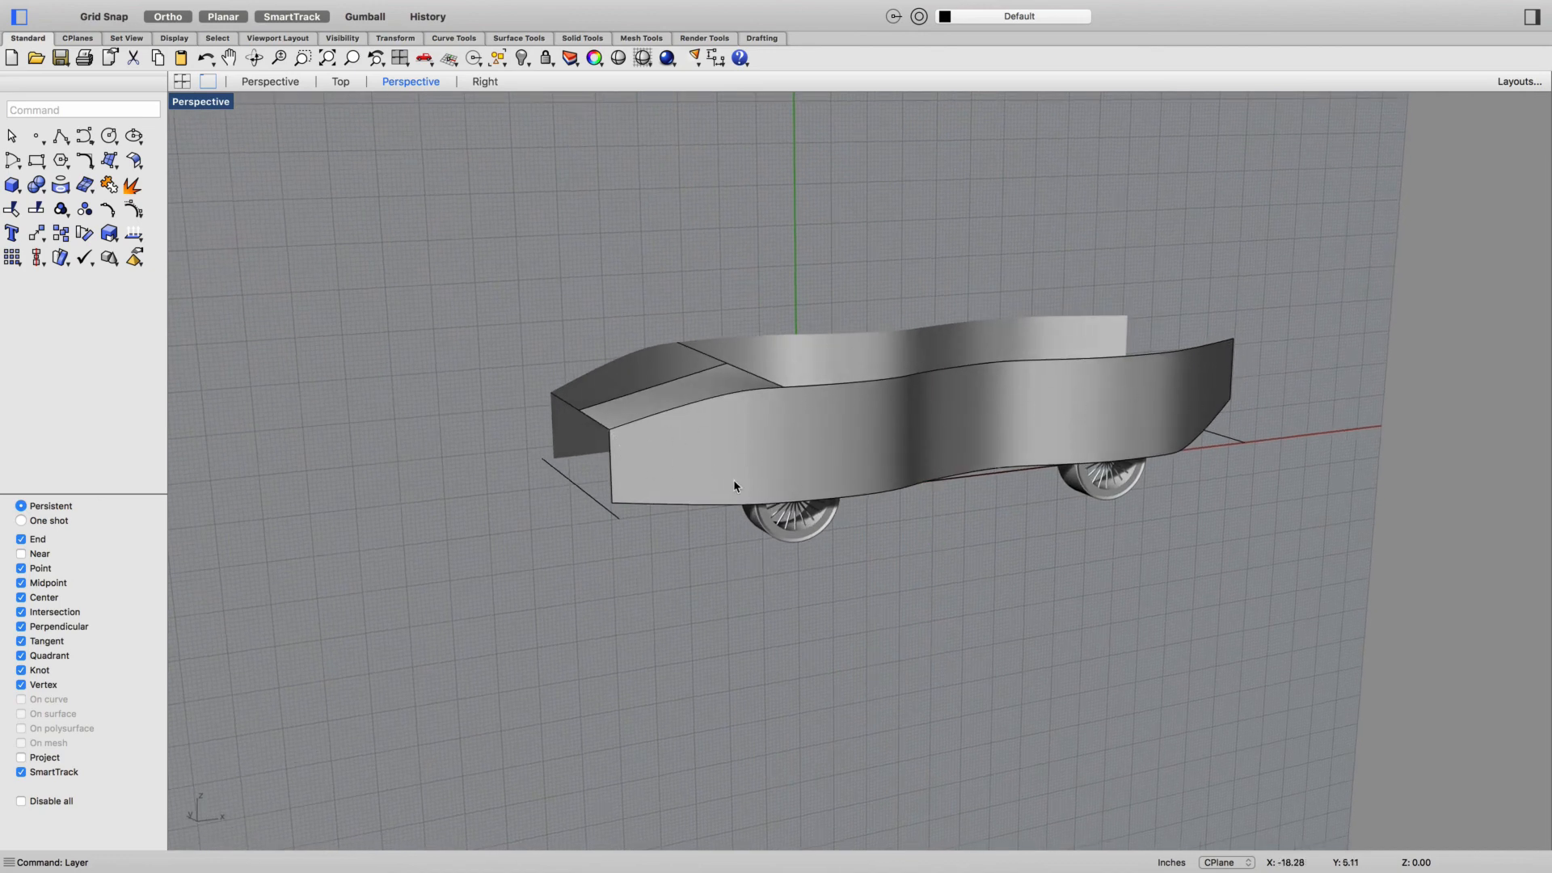
right_click_drag(711, 579, 1051, 493)
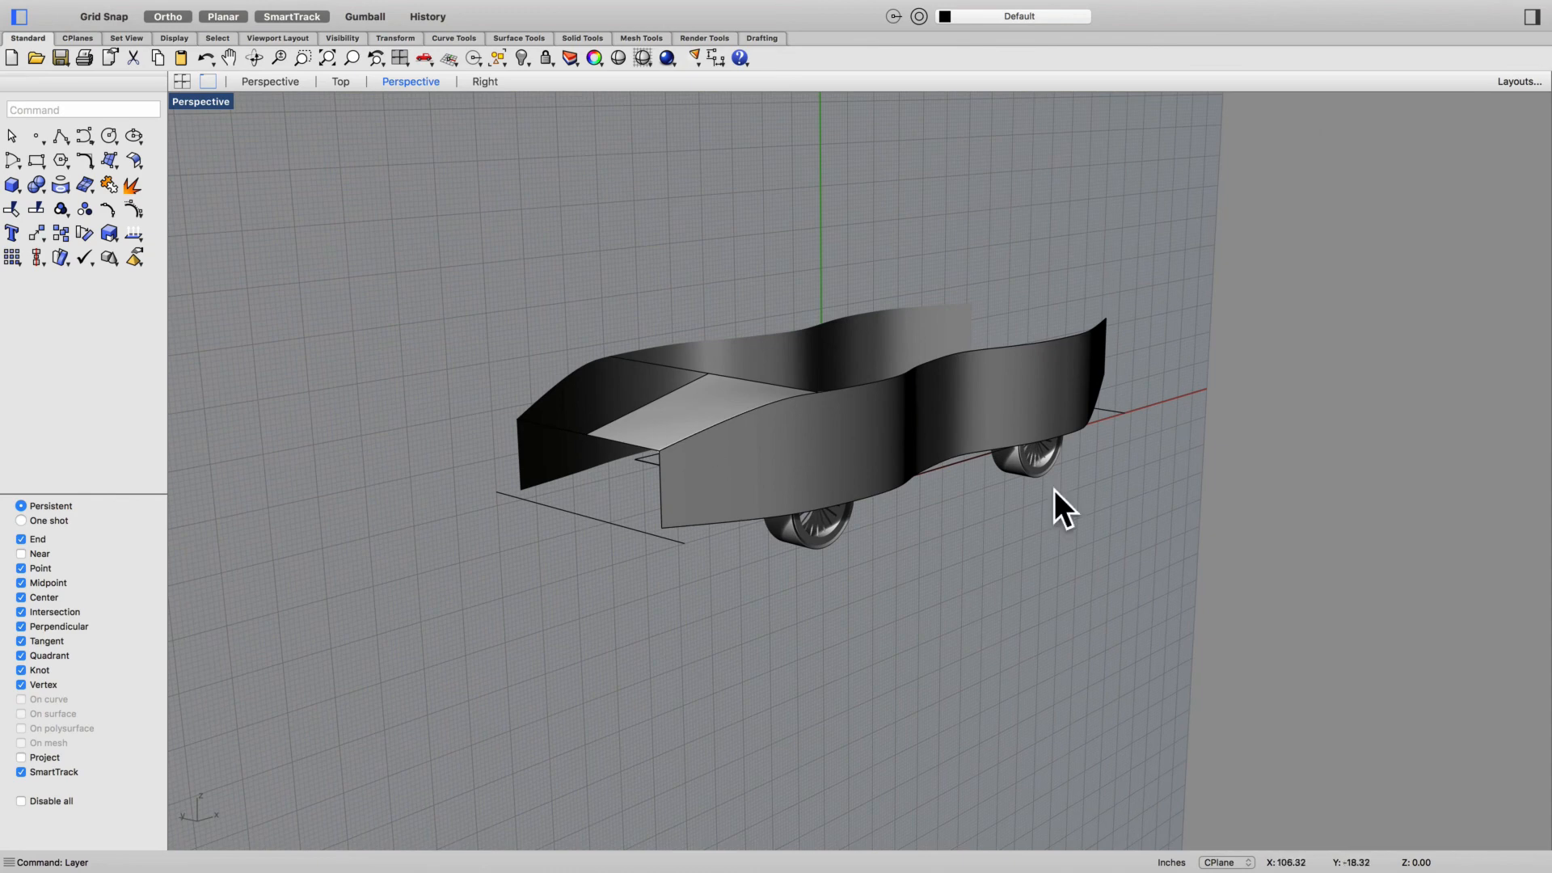
scroll(895, 360, "up", 10)
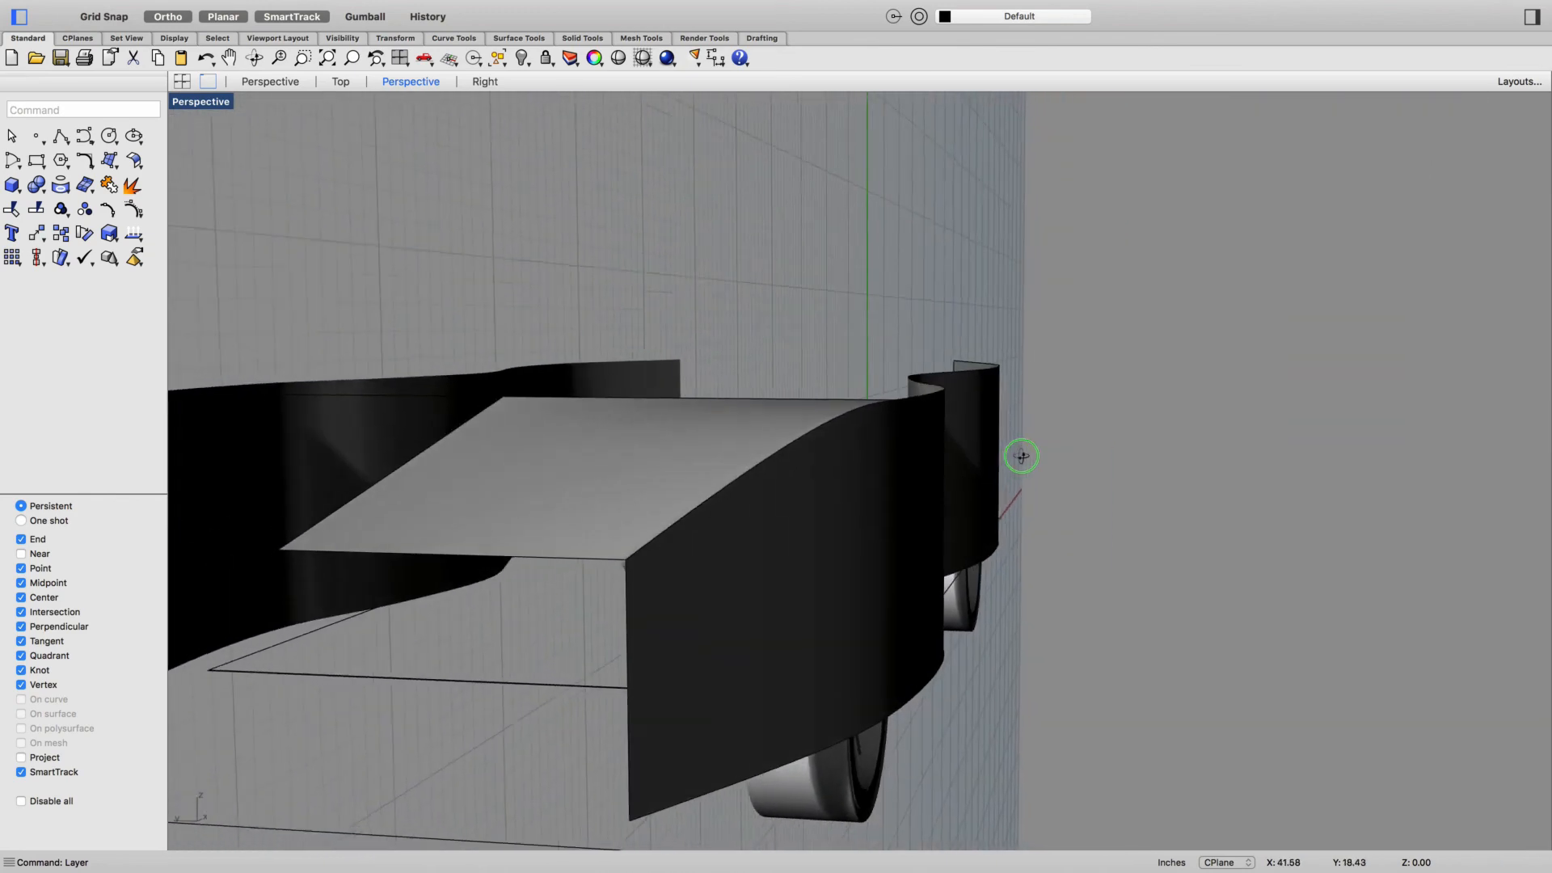
Delete the filleted long side surface covering the near wheels, keeping its boundary curves
right_click_drag(1043, 453, 1053, 554)
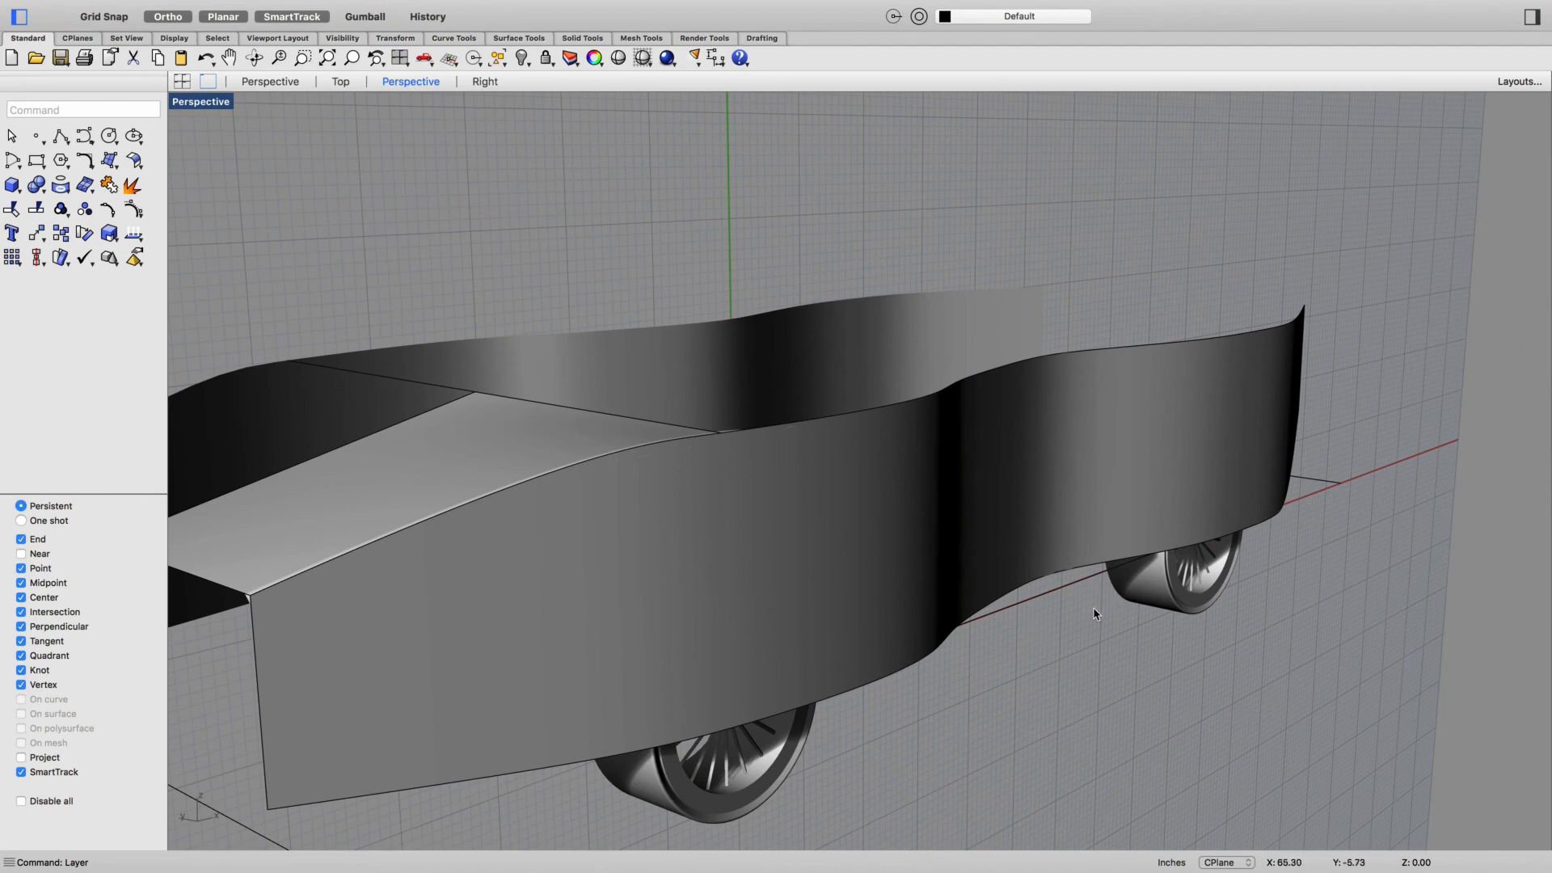
right_click_drag(1095, 614, 1012, 651)
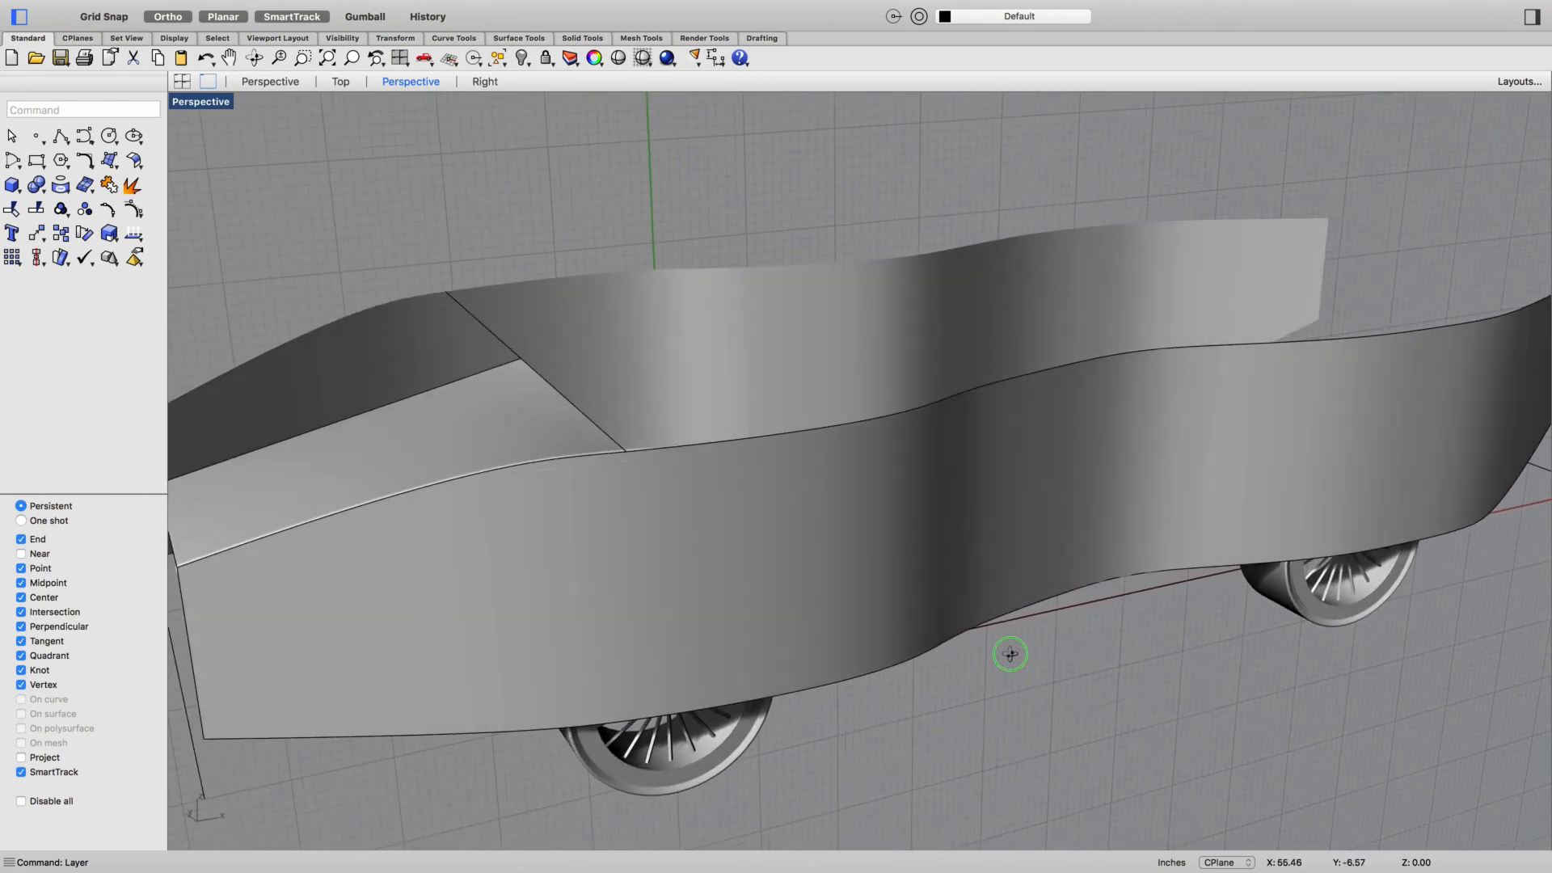
left_click(833, 509)
key("Delete")
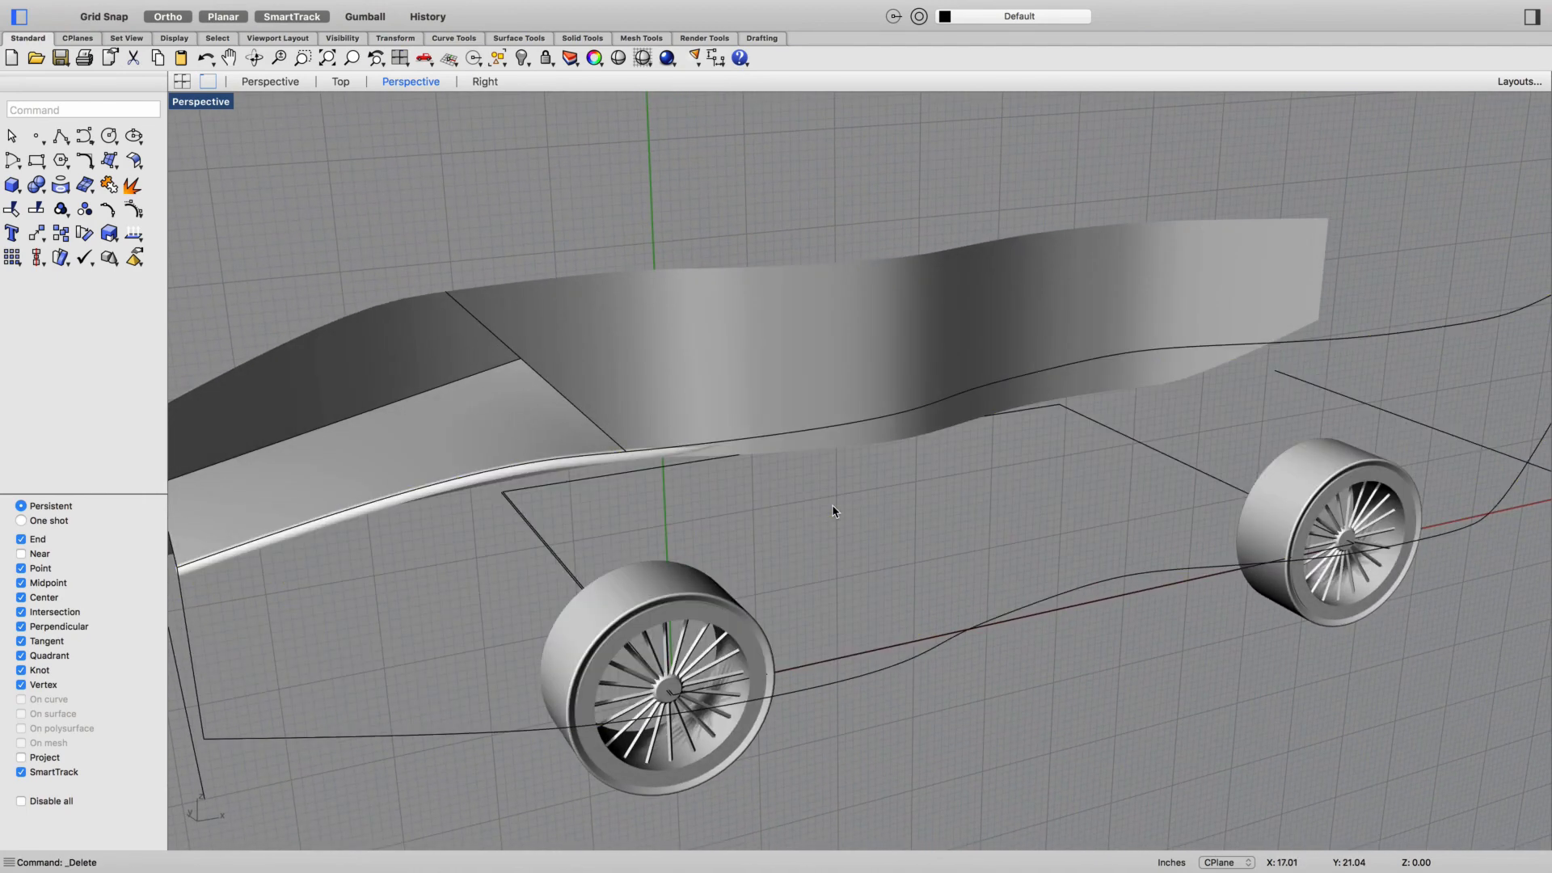
Delete the filleted surface over the top of the body's low sloping end, keeping its boundary curves
left_click(463, 412)
key("Delete")
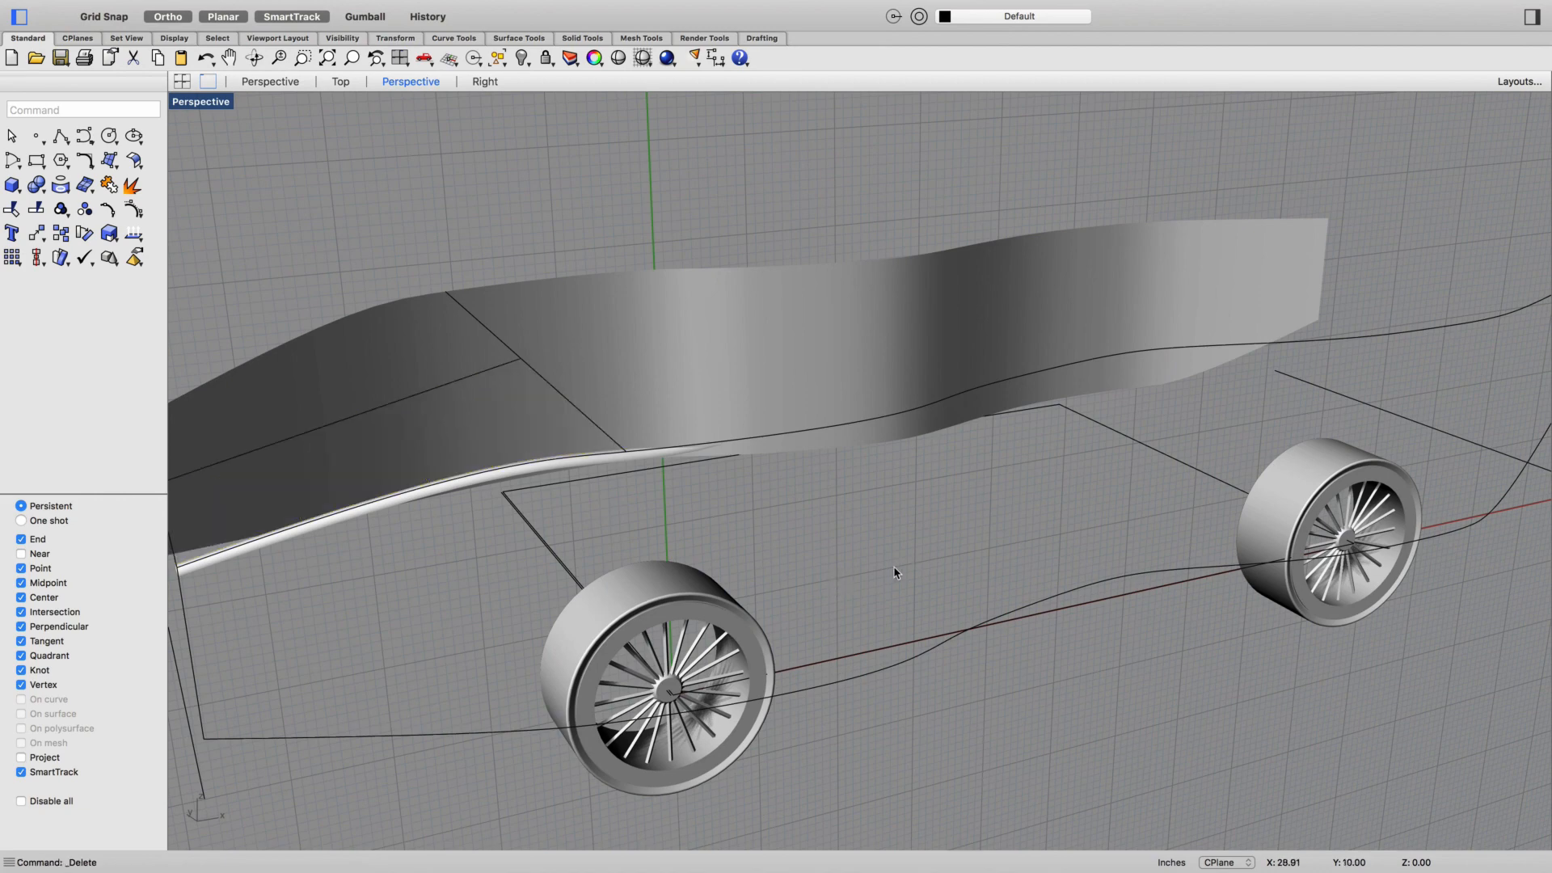
Check the near side's outline by selecting its lower and end curves, then its upper and opposite end curves, and clear the selection
mouse_move(907, 577)
right_mouse_down()
mouse_move(904, 563)
mouse_move(916, 569)
right_mouse_up()
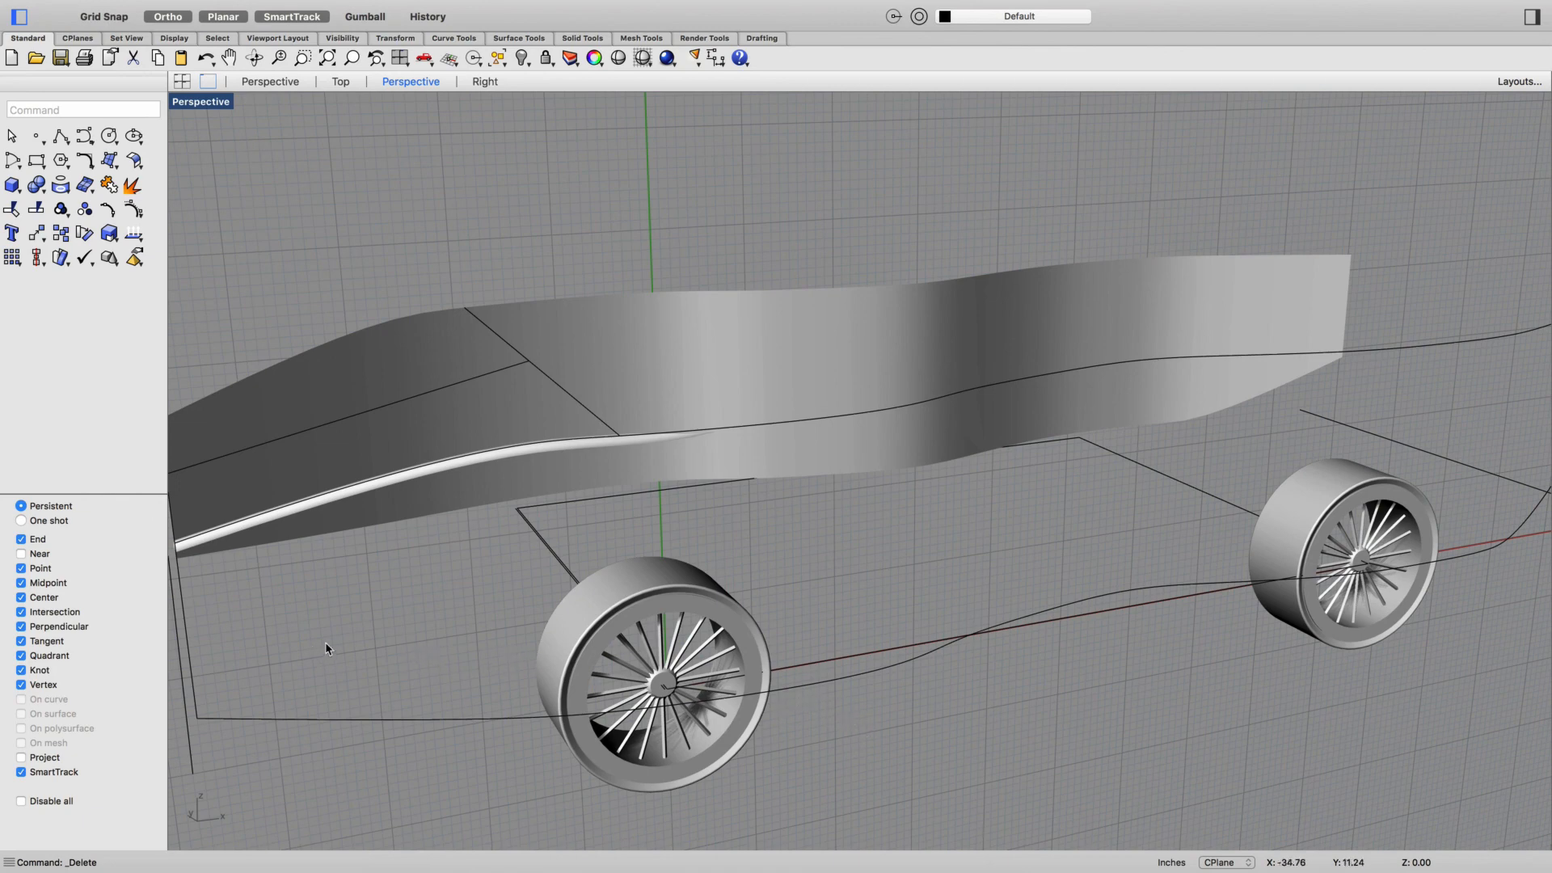
scroll(325, 642, "down", 5)
left_click_drag(300, 653, 239, 715)
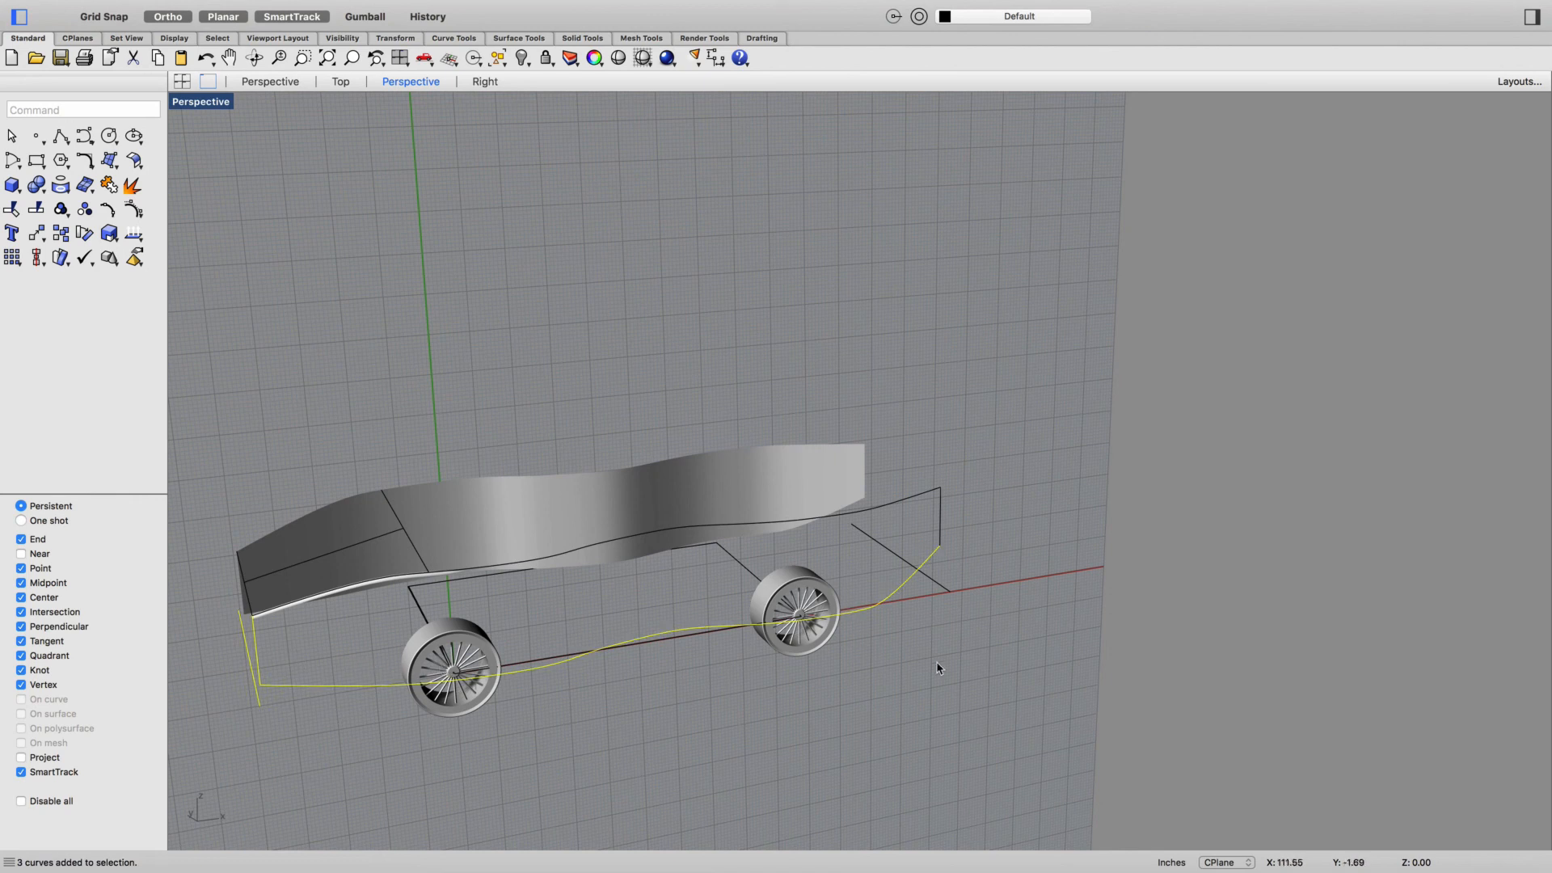
left_click_drag(964, 458, 917, 506)
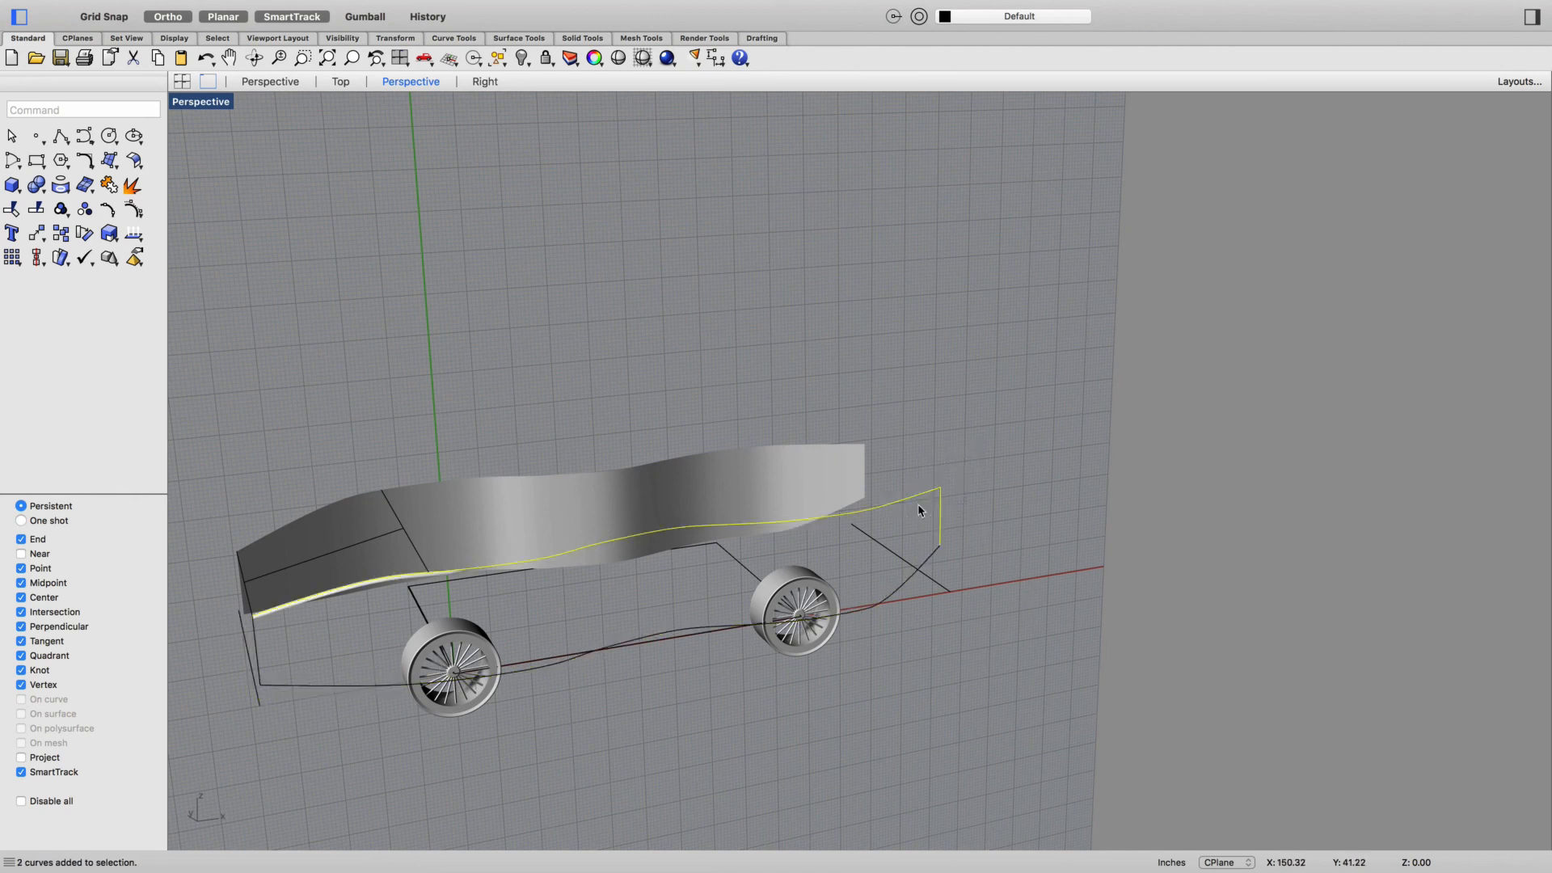
left_click(1086, 513)
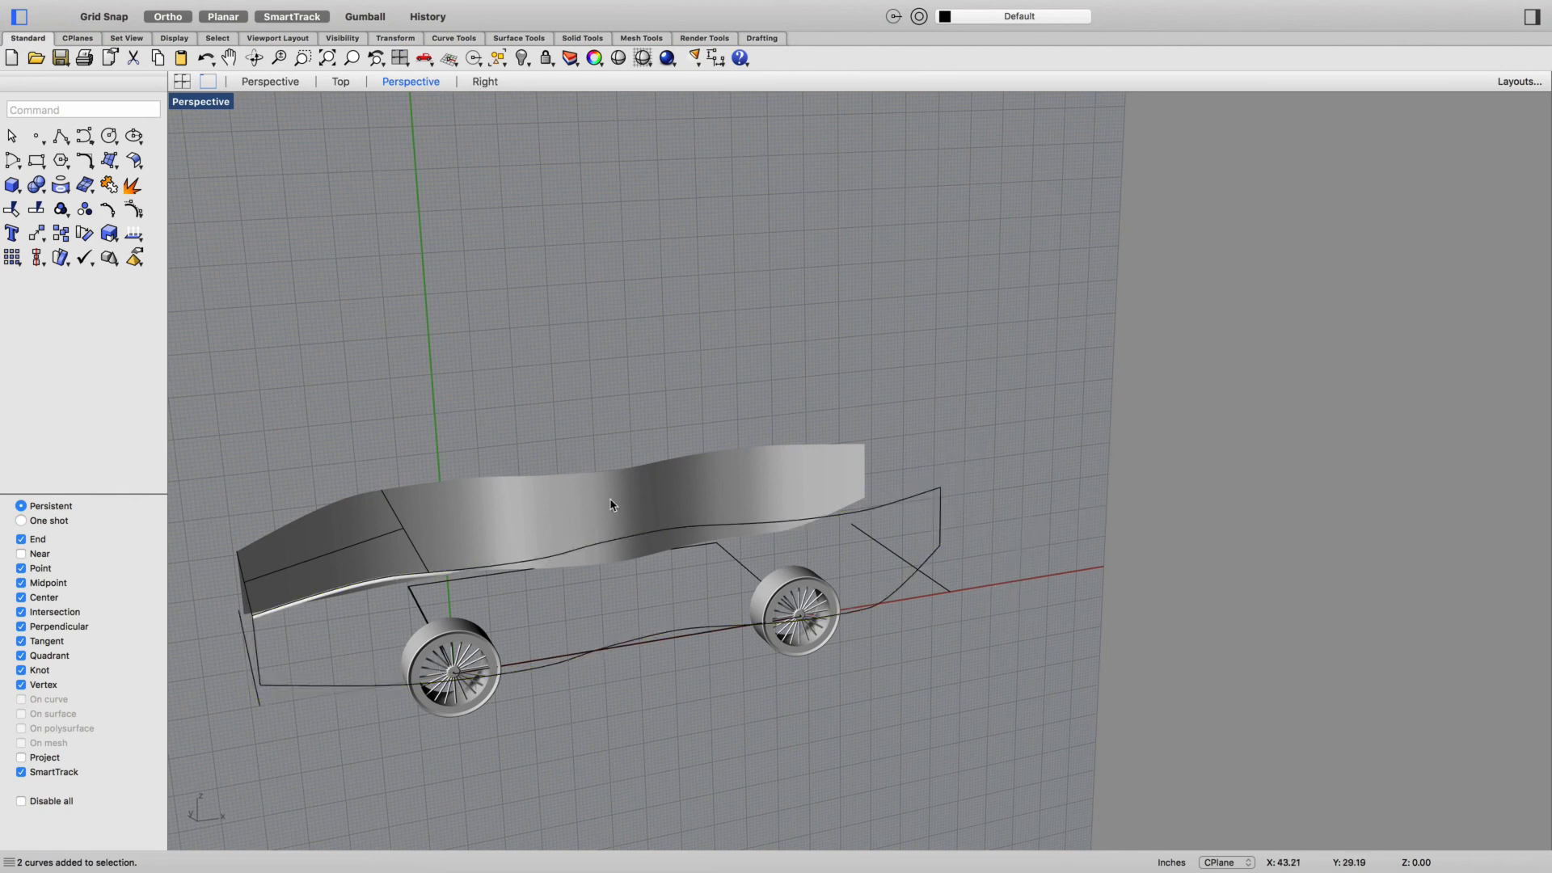
mouse_move(741, 7)
left_click(1004, 8)
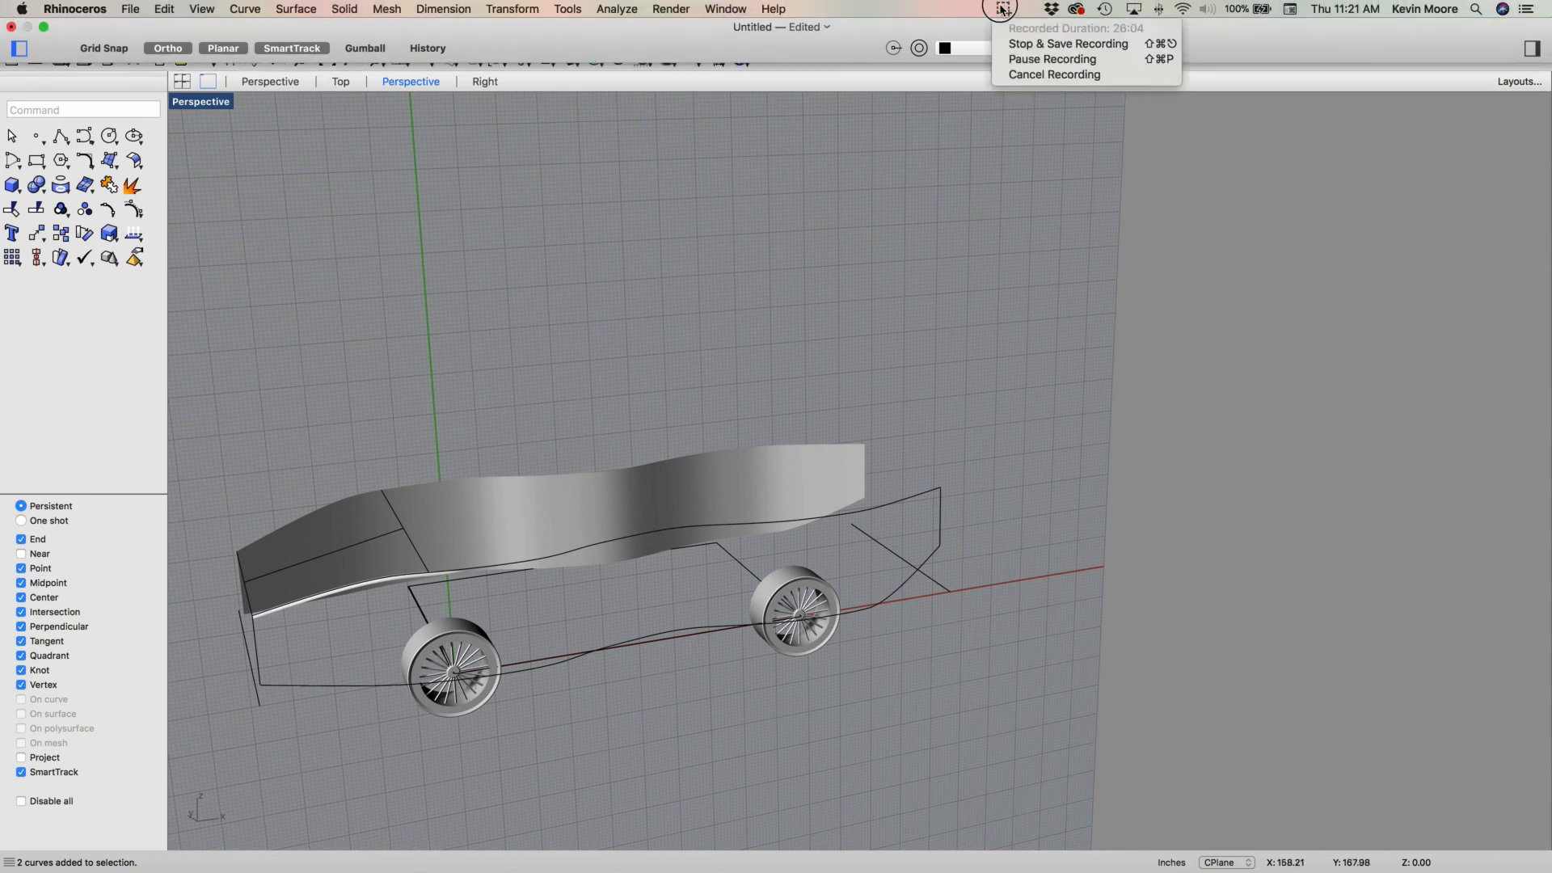